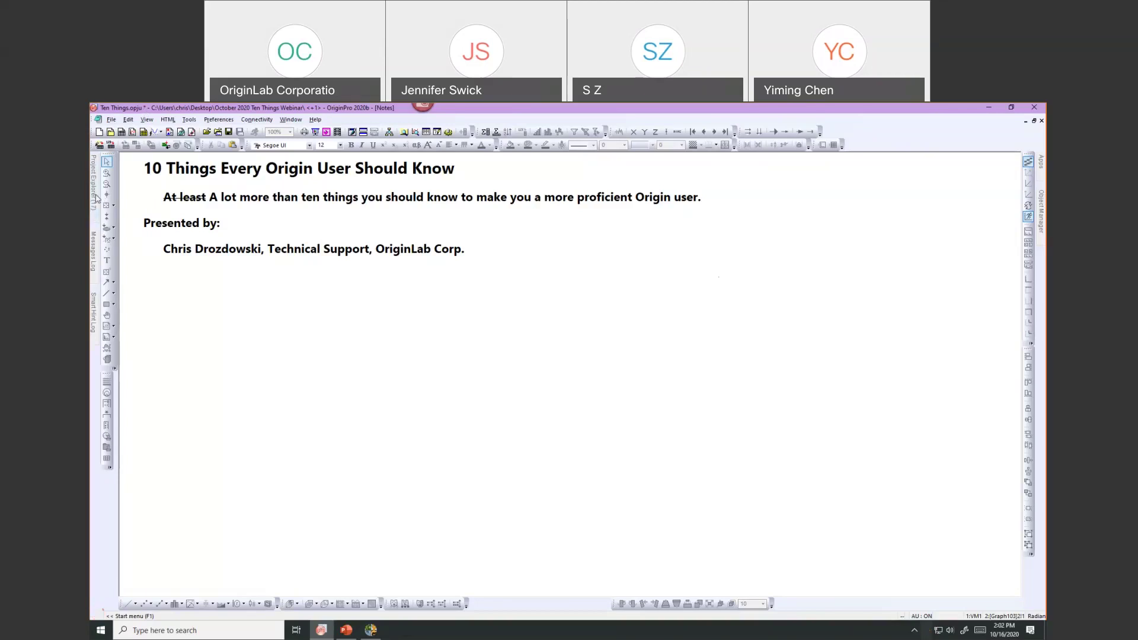
Step: Open the "10. Your User Files Folder" folder of the Ten Things project
mouse_move(97, 199)
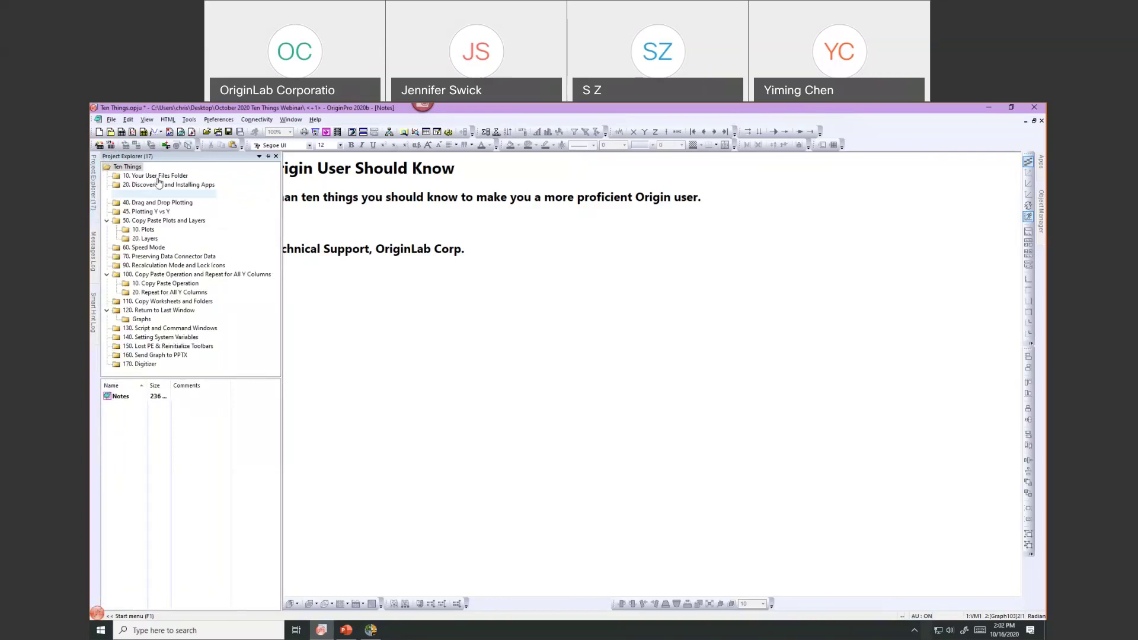
mouse_move(164, 177)
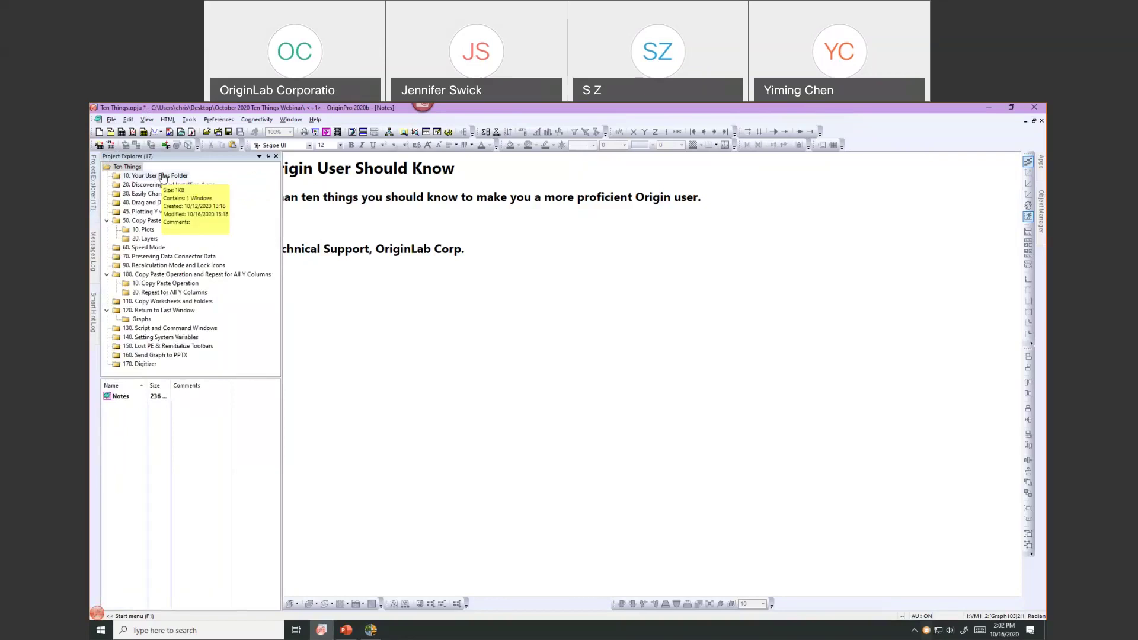
left_click(163, 176)
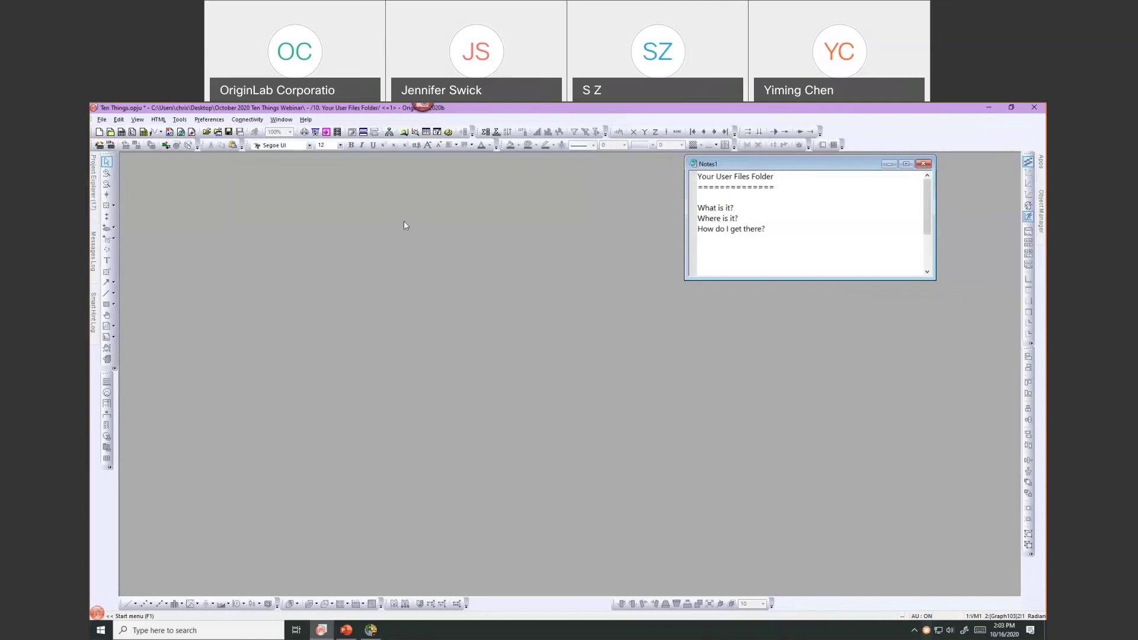
Step: Open Origin's User Files folder in File Explorer
left_click(306, 120)
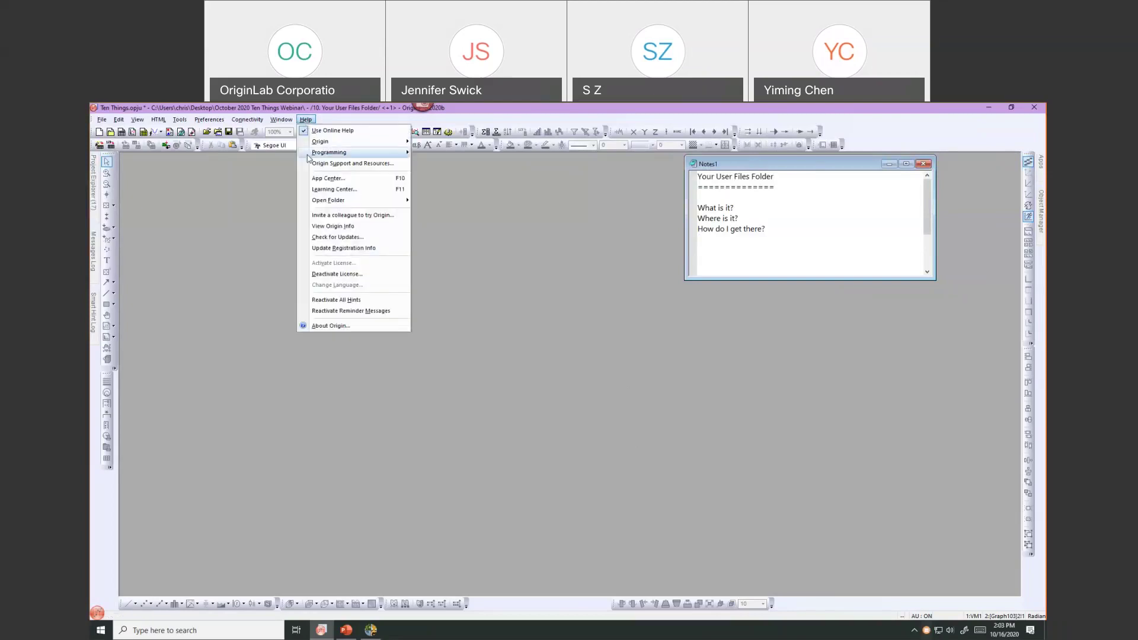
mouse_move(310, 201)
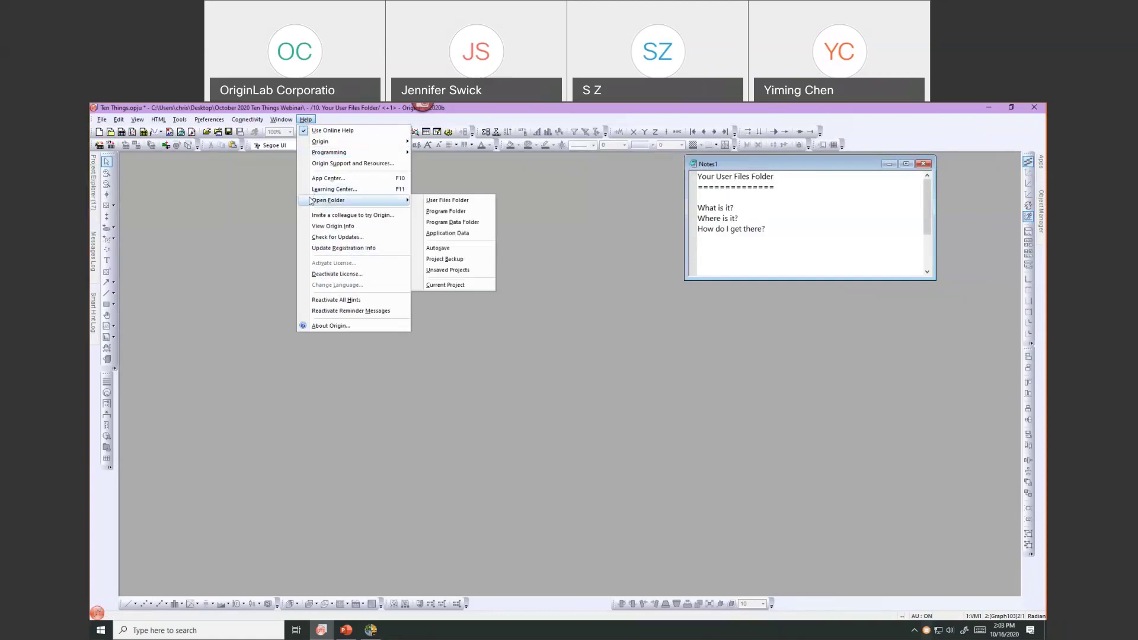
left_click(421, 201)
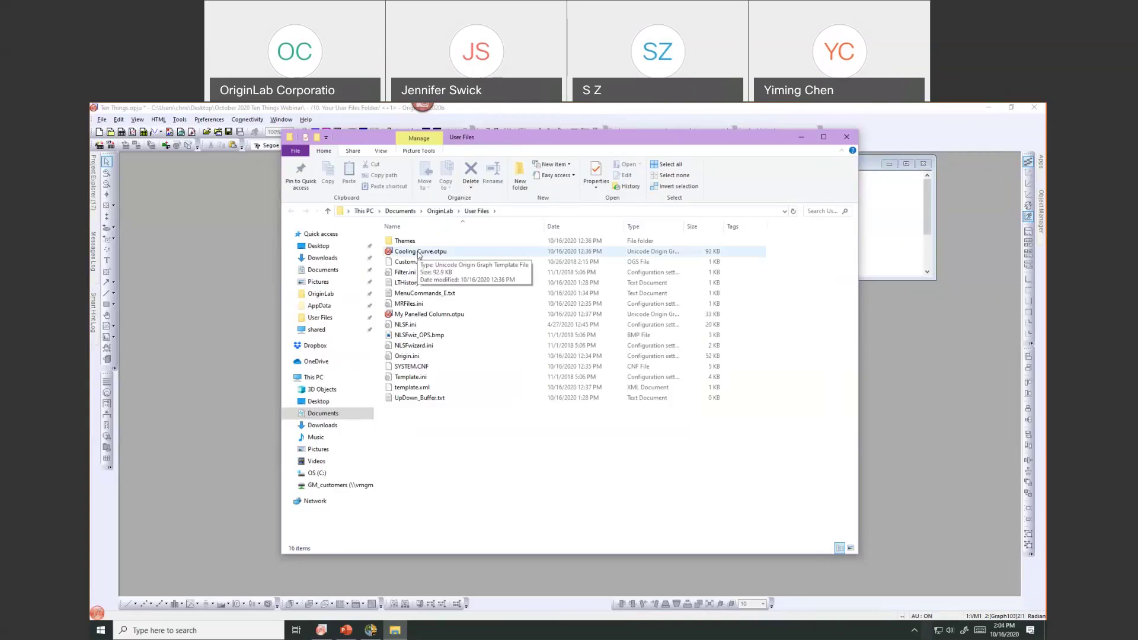
Step: Inspect the Themes folder, including its AnalysisAndReportTable subfolder and full path, and return to User Files
double_click(400, 241)
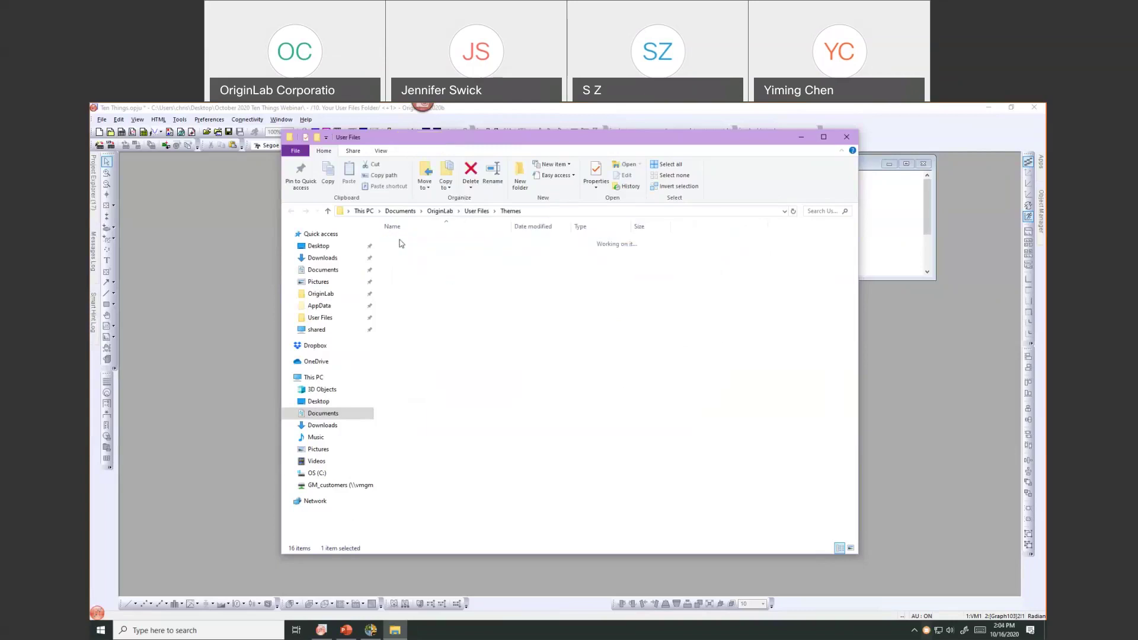
double_click(401, 242)
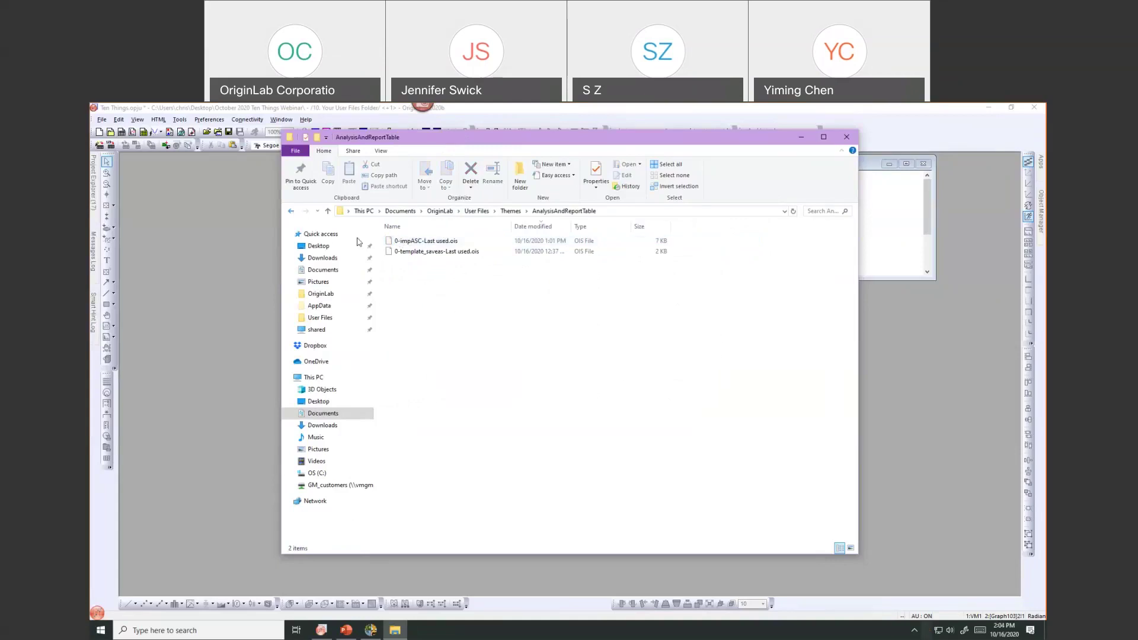
left_click(291, 212)
left_click(480, 313)
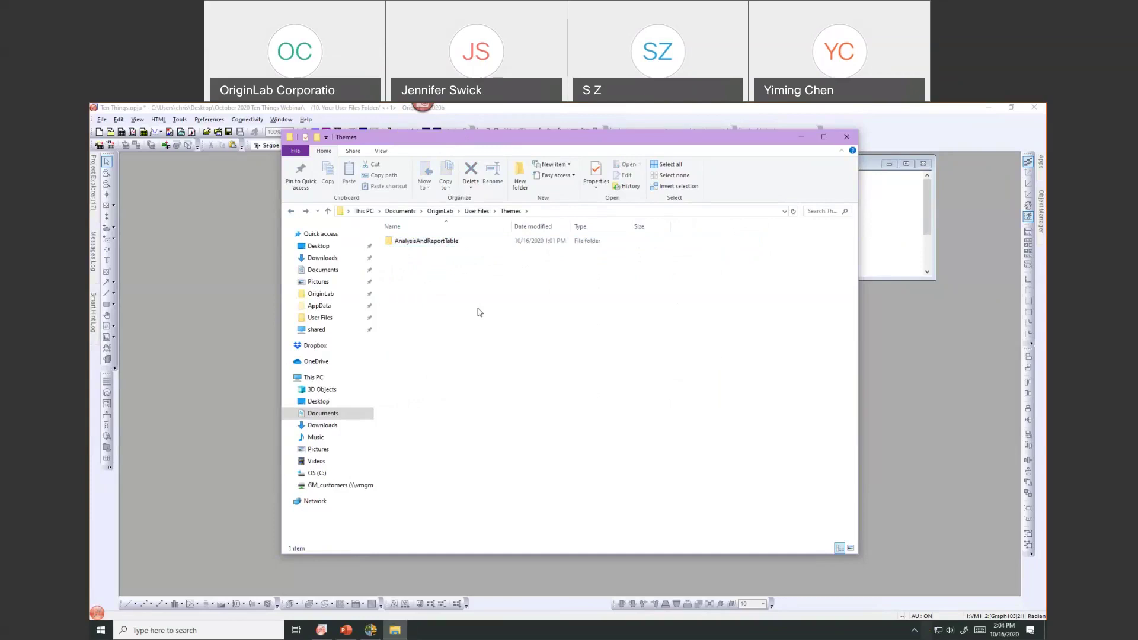
left_click(558, 211)
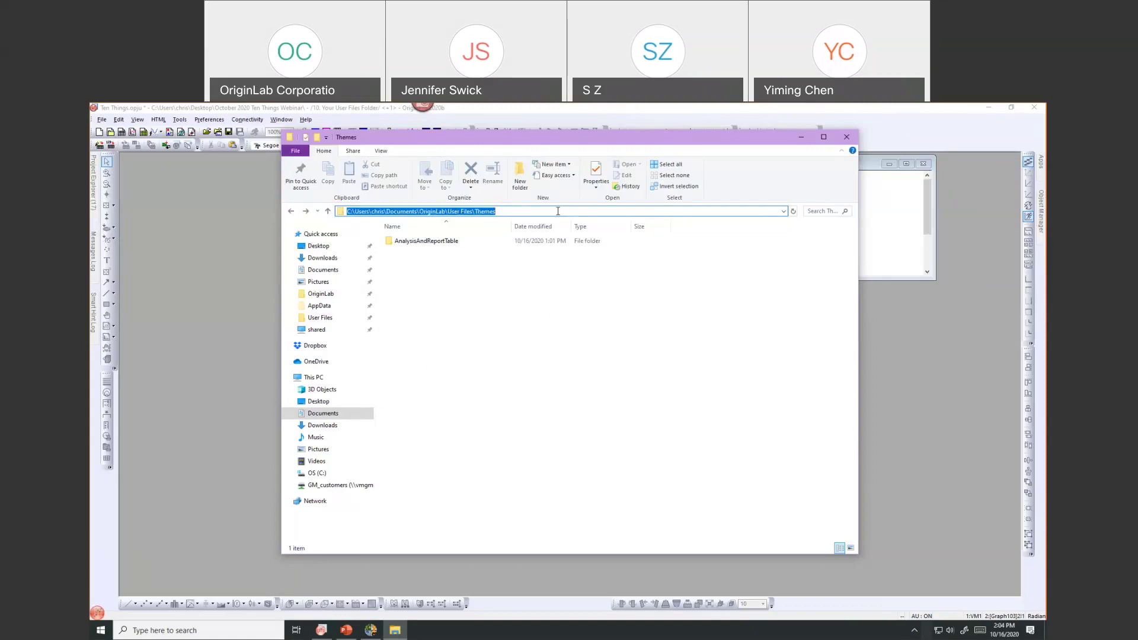
left_click(551, 267)
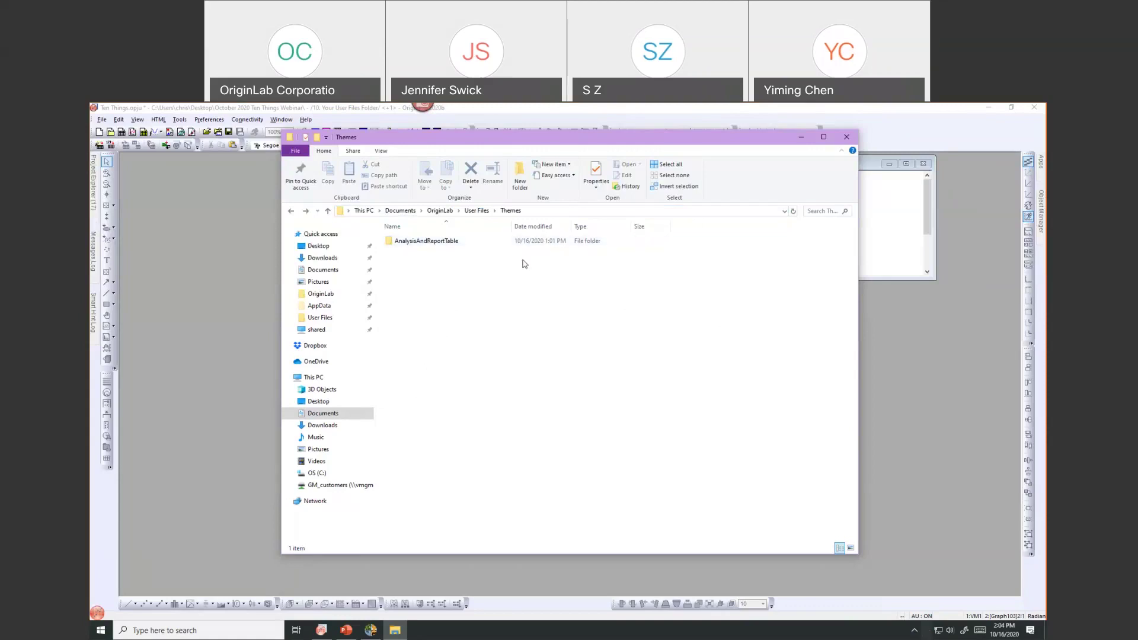
left_click(478, 211)
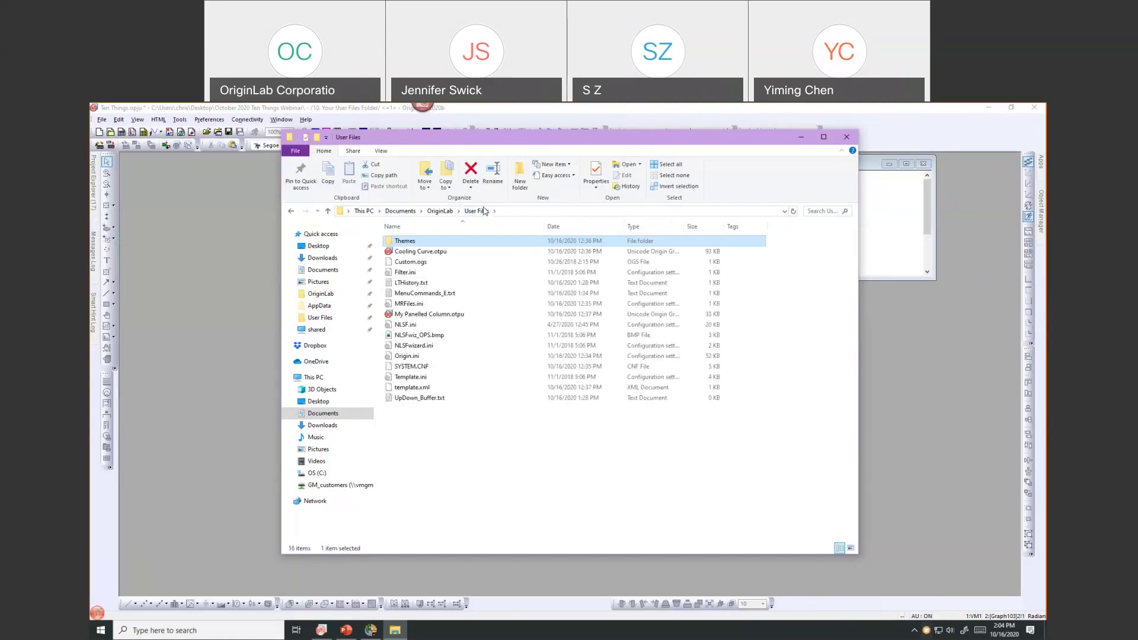
Step: View the contents of the Autosave, Backup and Unsaved subfolders in the parent OriginLab folder, and close File Explorer
left_click(440, 211)
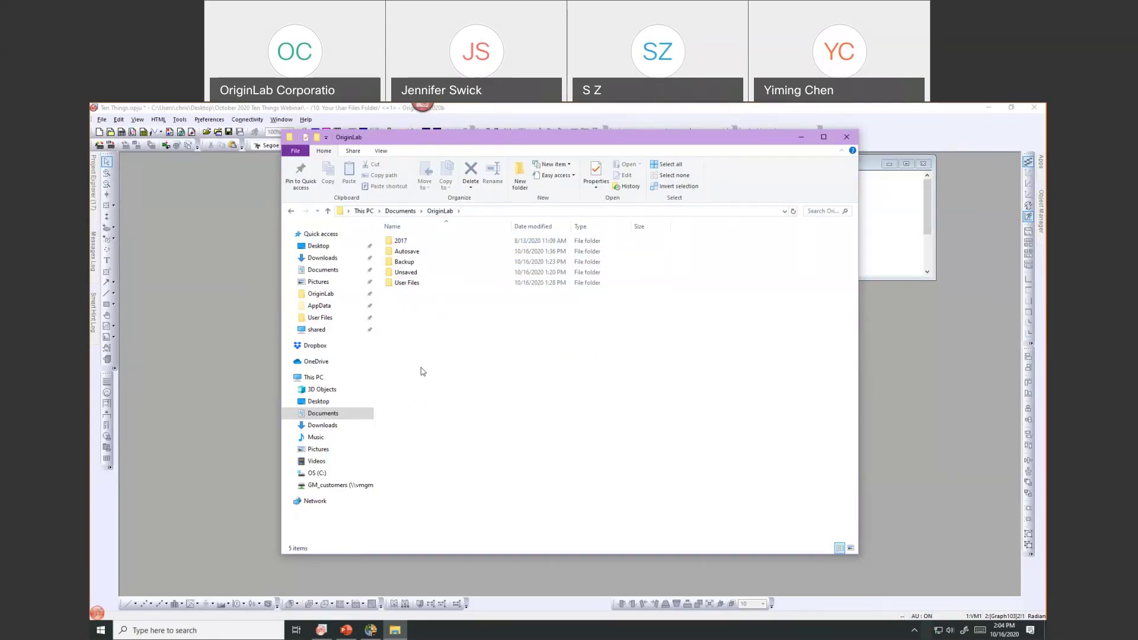
double_click(408, 252)
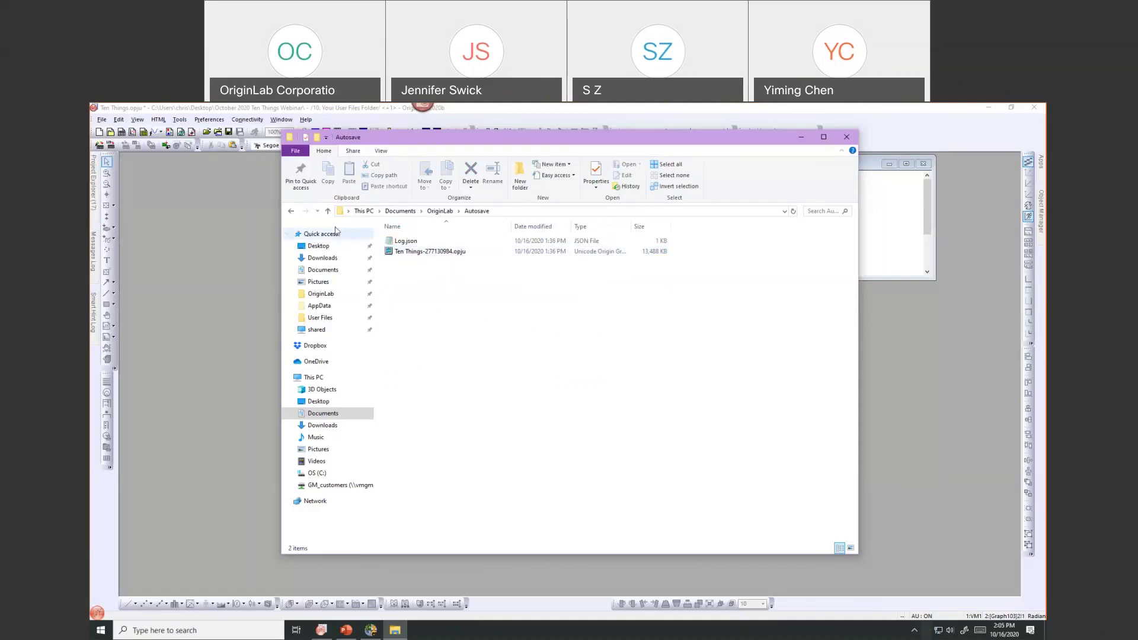
left_click(292, 211)
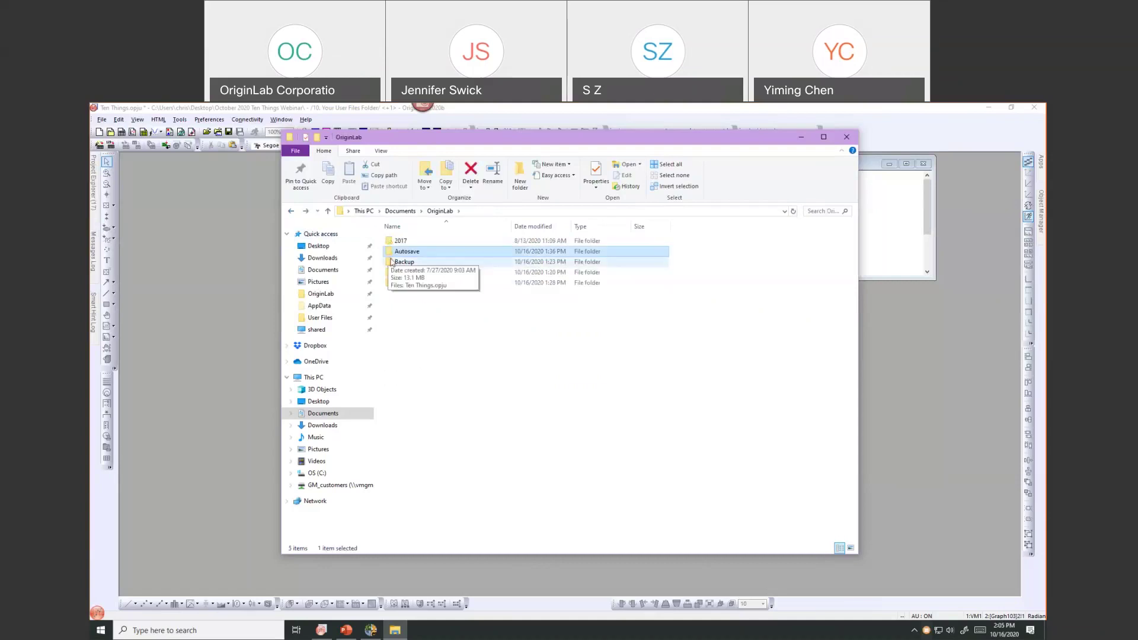
double_click(409, 262)
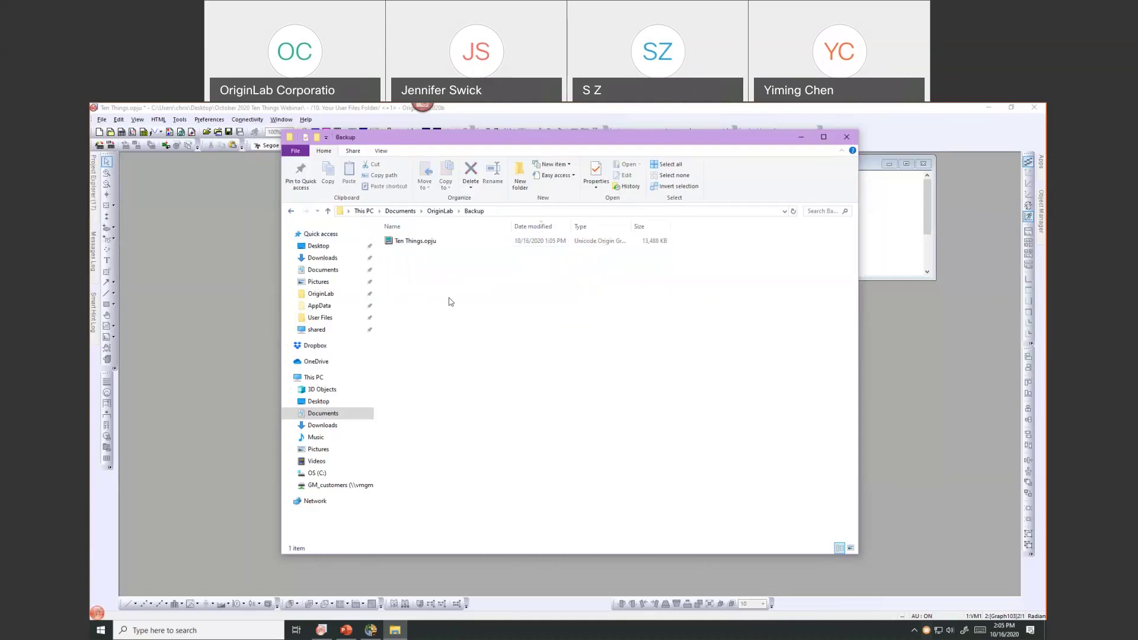
left_click(291, 211)
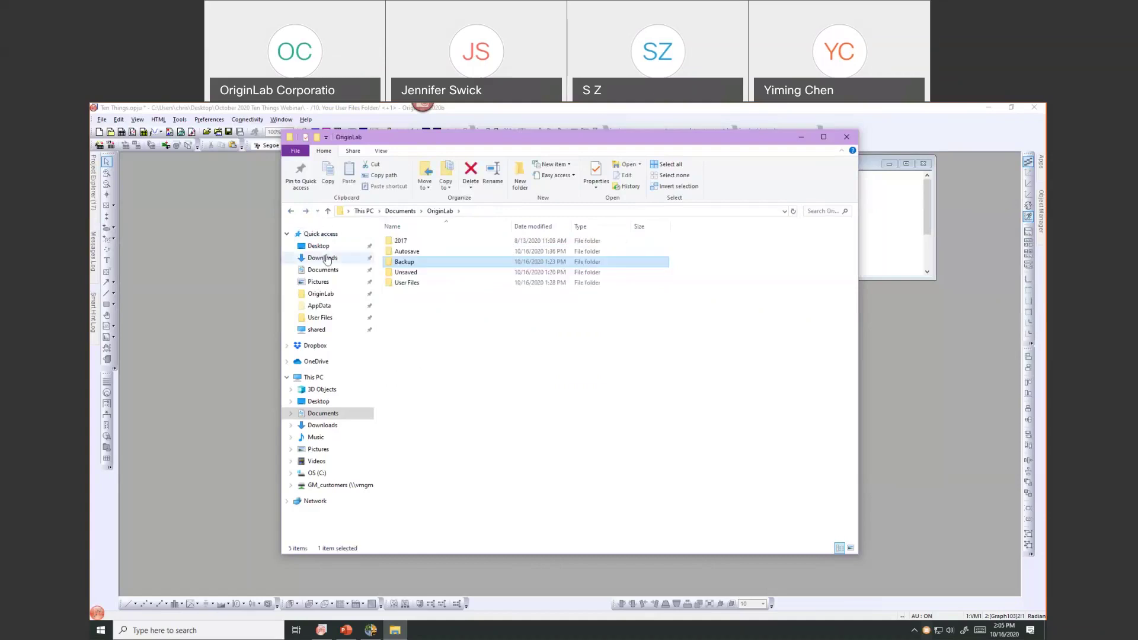
double_click(403, 272)
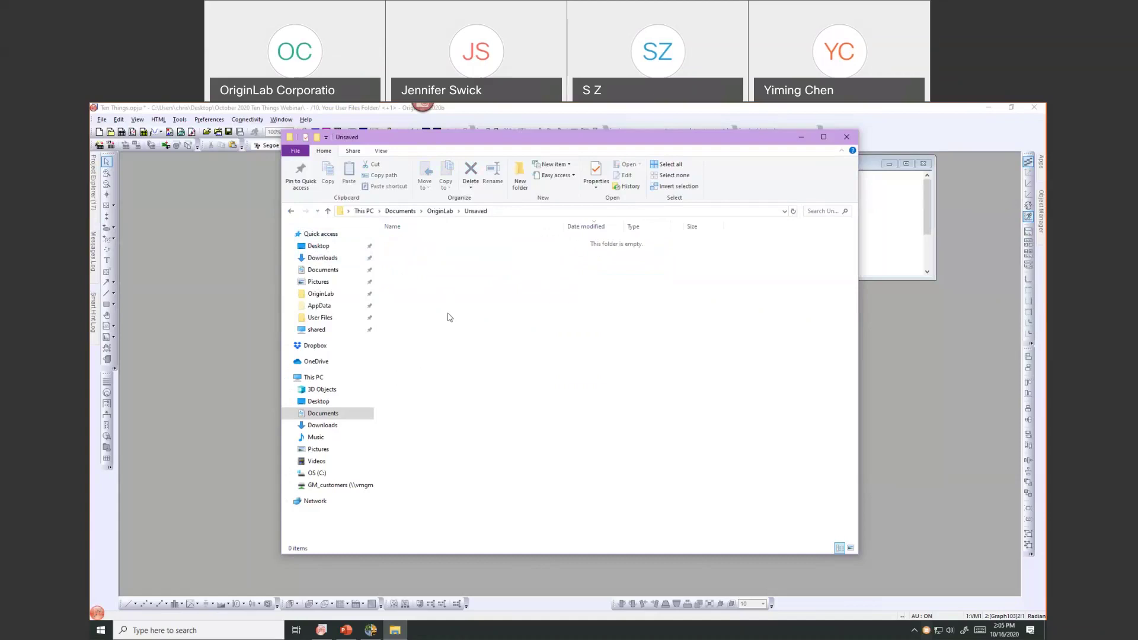
left_click(290, 211)
left_click(846, 137)
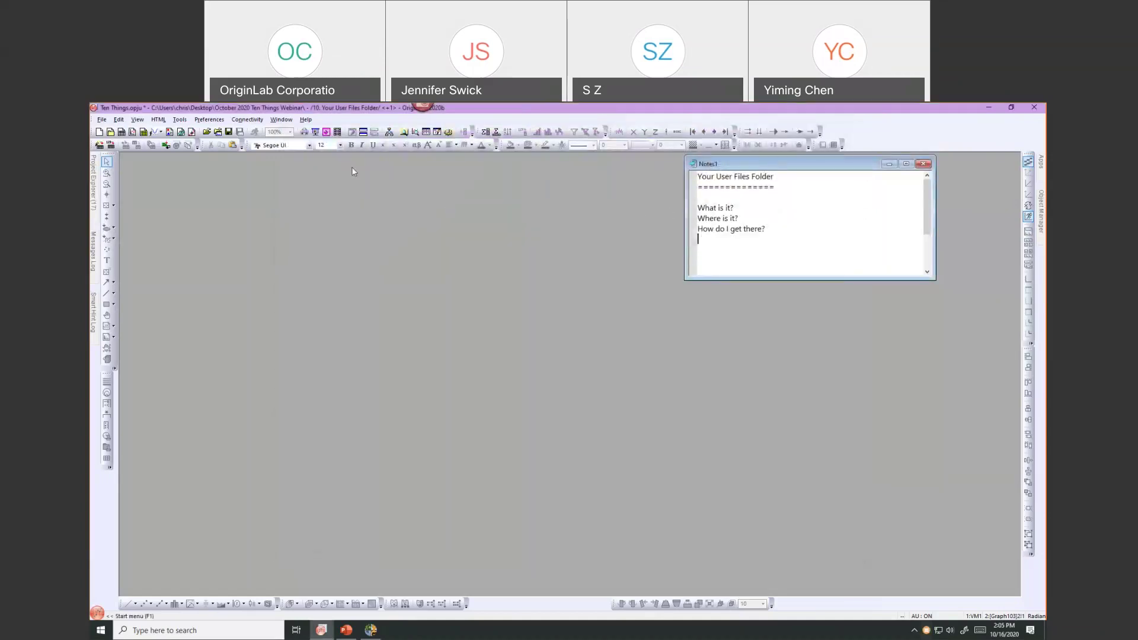
Step: Bring up the User Files folder from Origin once more and close its window
left_click(306, 119)
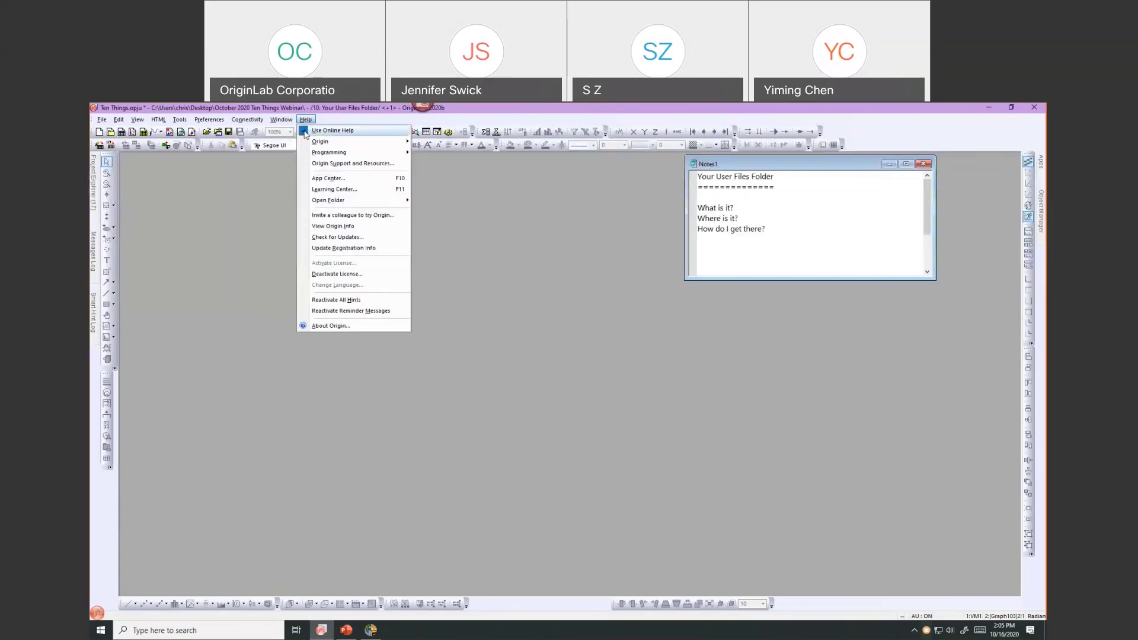
mouse_move(309, 205)
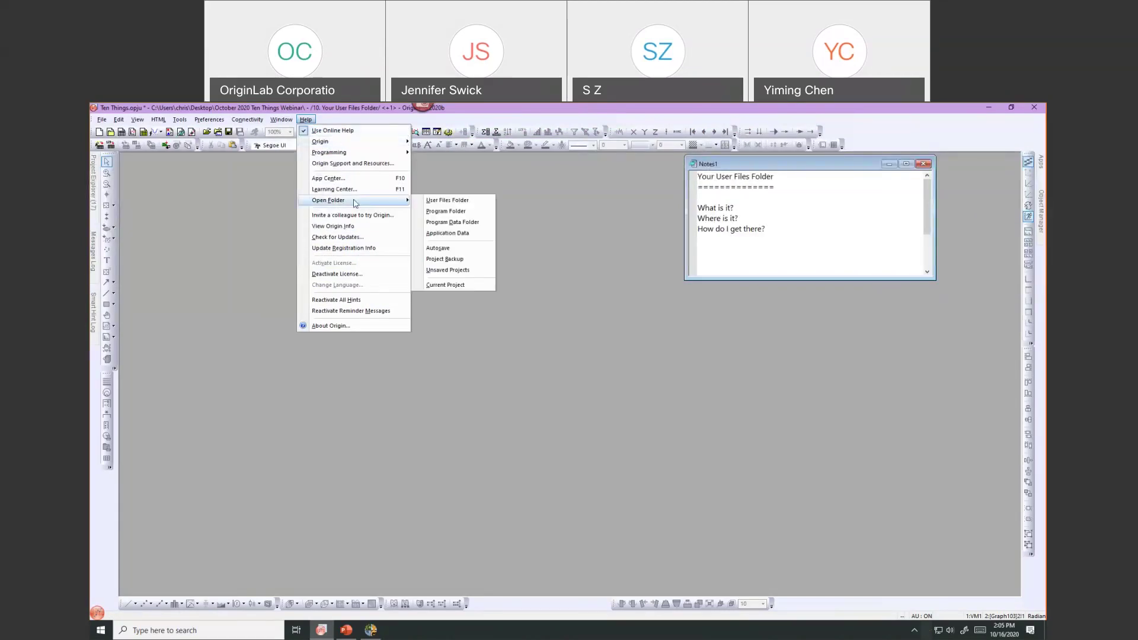
left_click(425, 202)
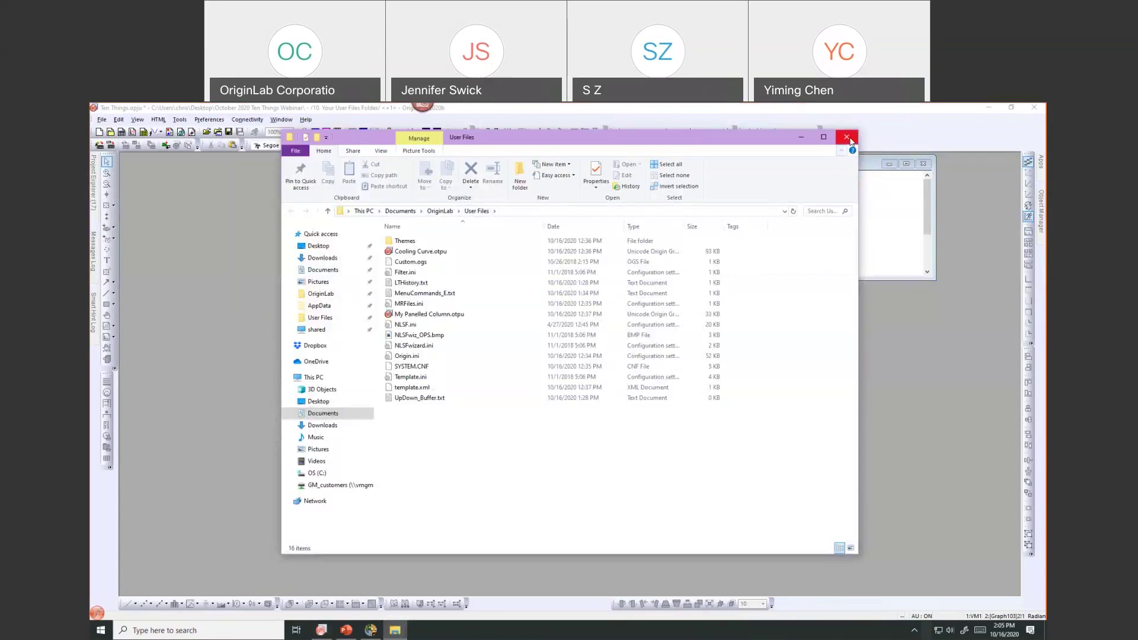
left_click(847, 138)
Step: Open the Autosave folder directly from Origin to view its files, and close its window
left_click(306, 119)
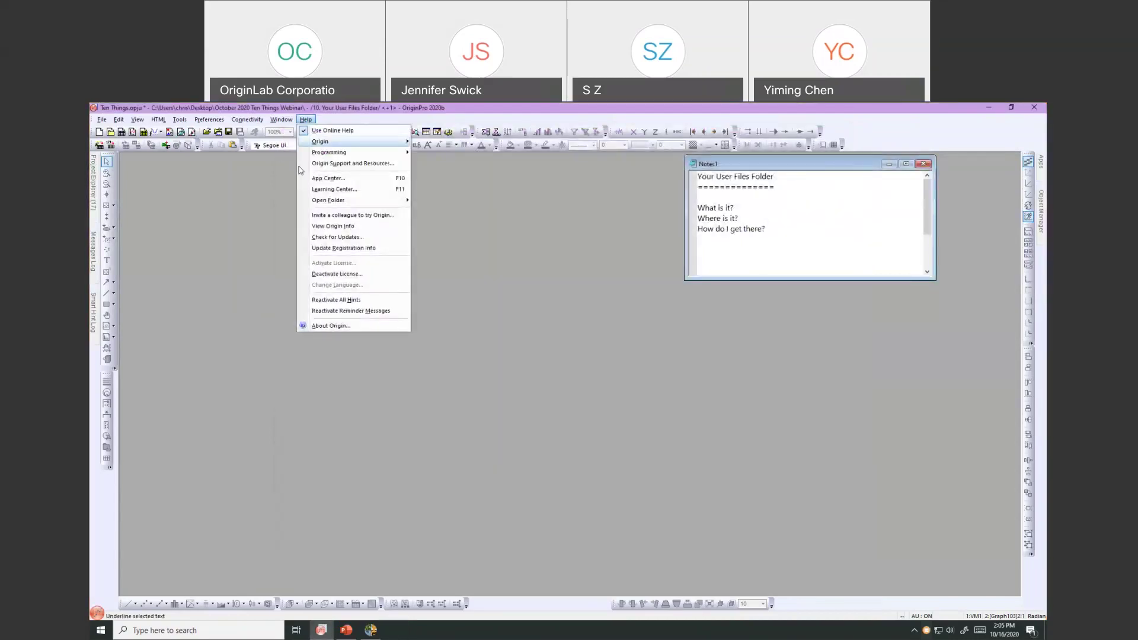
mouse_move(306, 200)
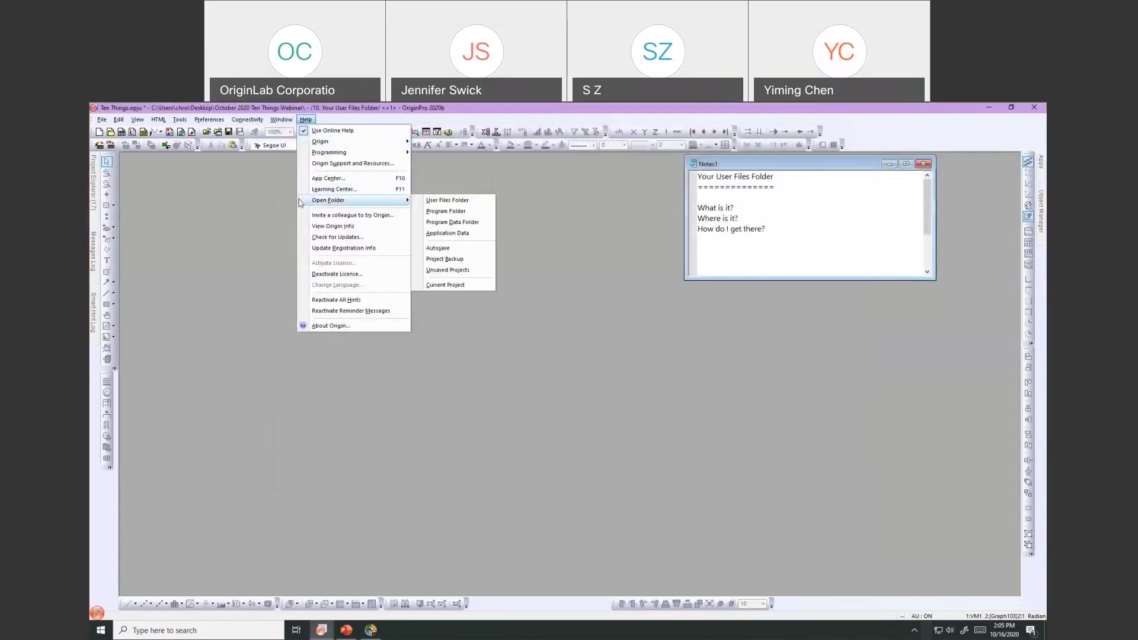
left_click(418, 248)
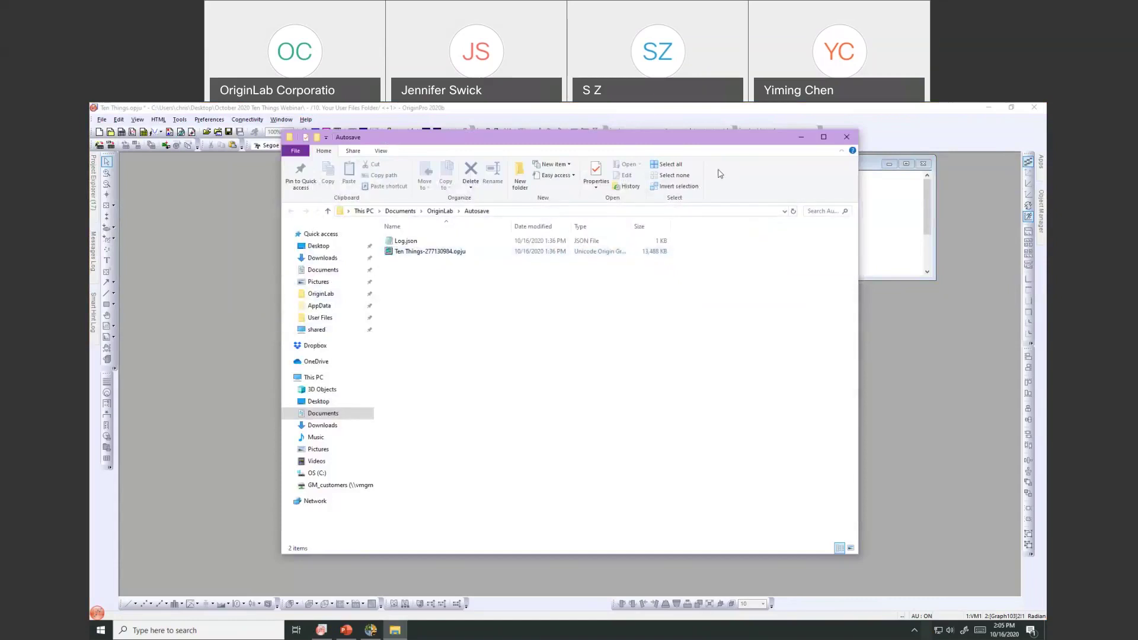
left_click(846, 137)
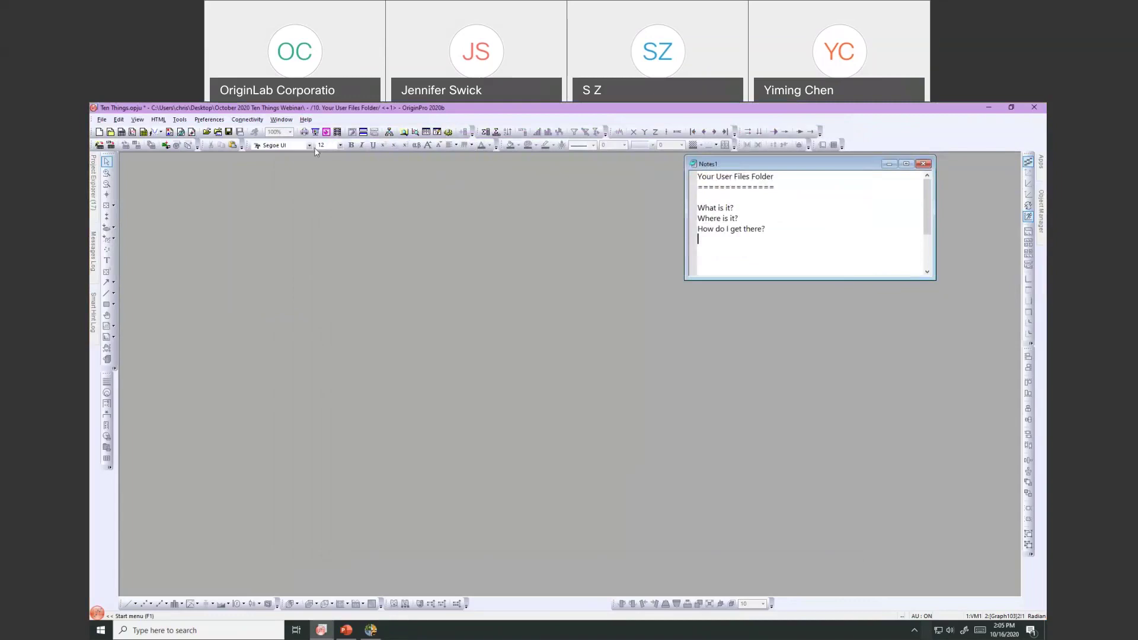
Step: Open the folder containing the current project from Origin to view its files, and close its window
left_click(305, 119)
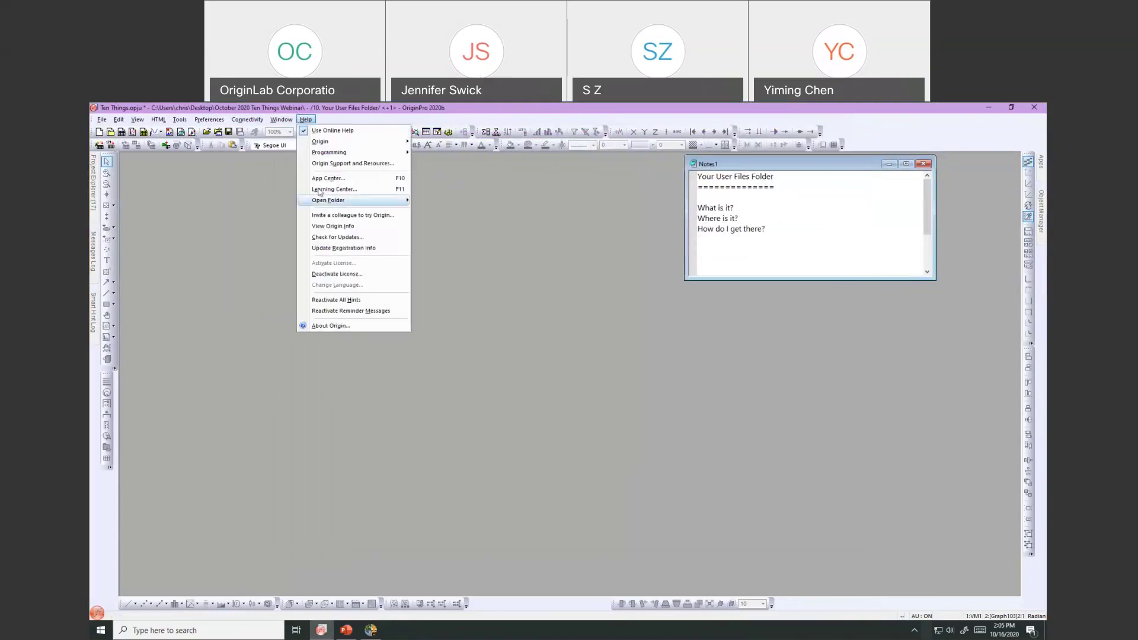
mouse_move(321, 201)
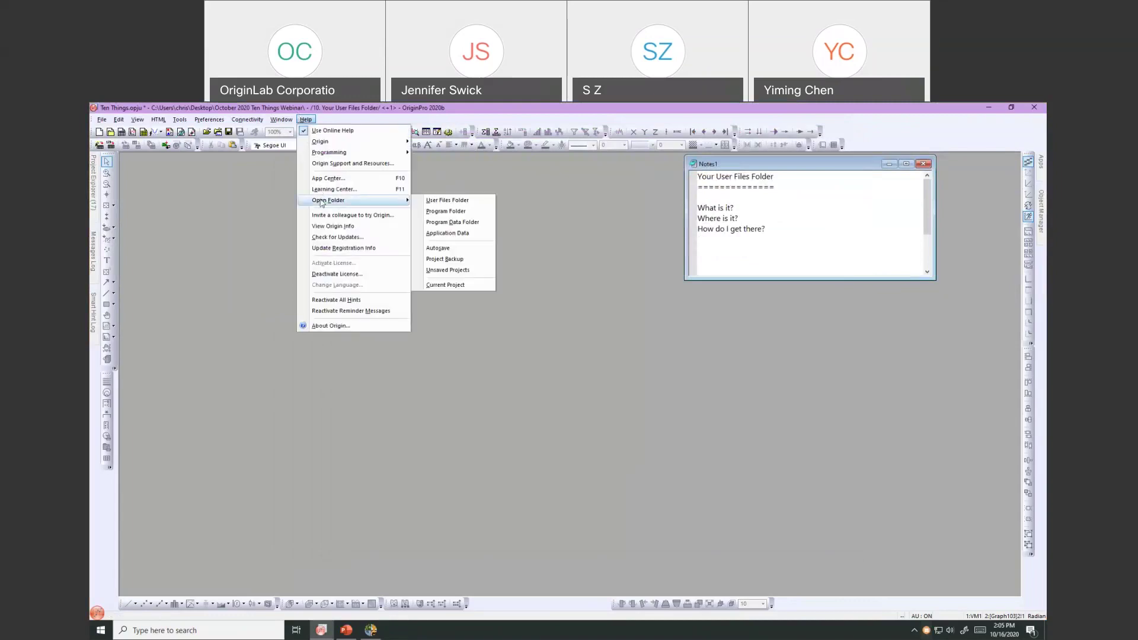
left_click(422, 285)
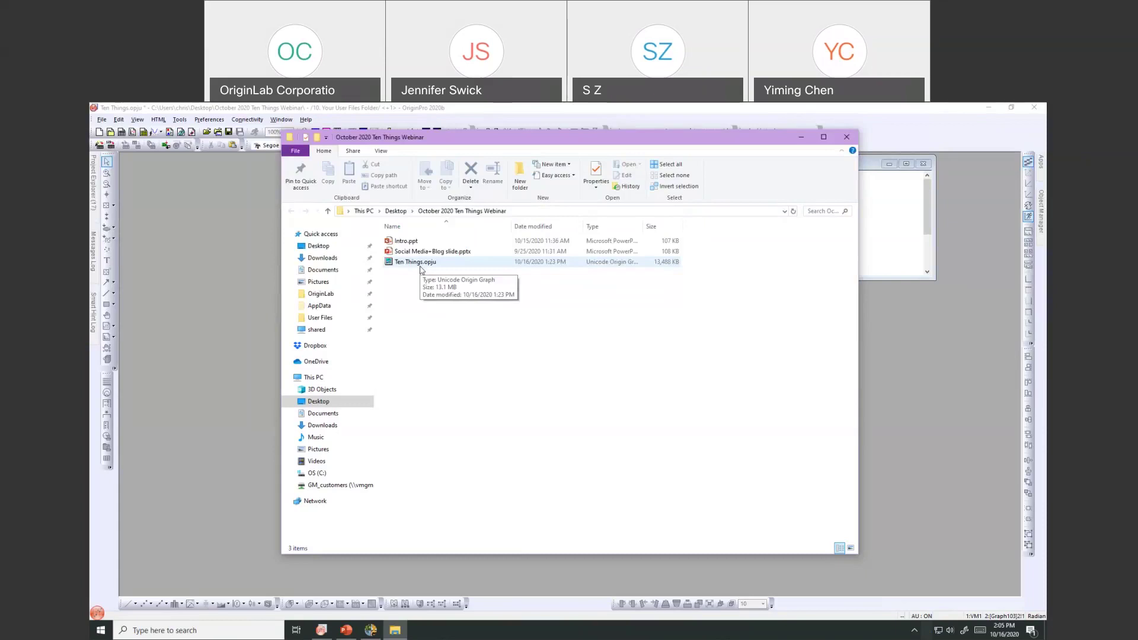
left_click(851, 138)
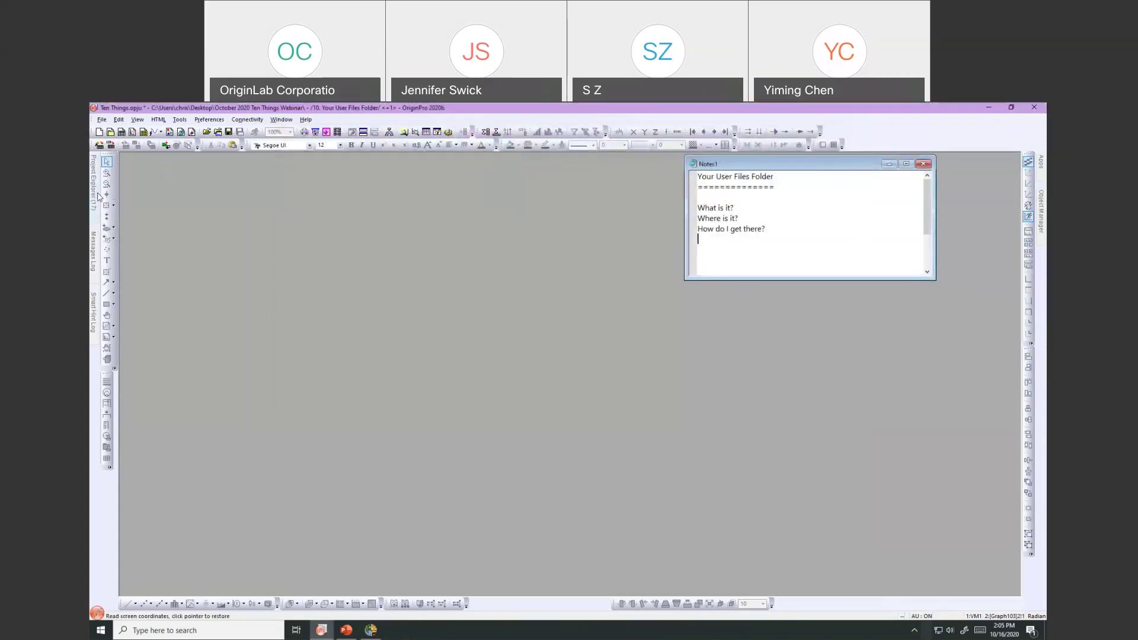
Step: Switch to the "20. Discovering and Installing Apps" project folder
mouse_move(95, 198)
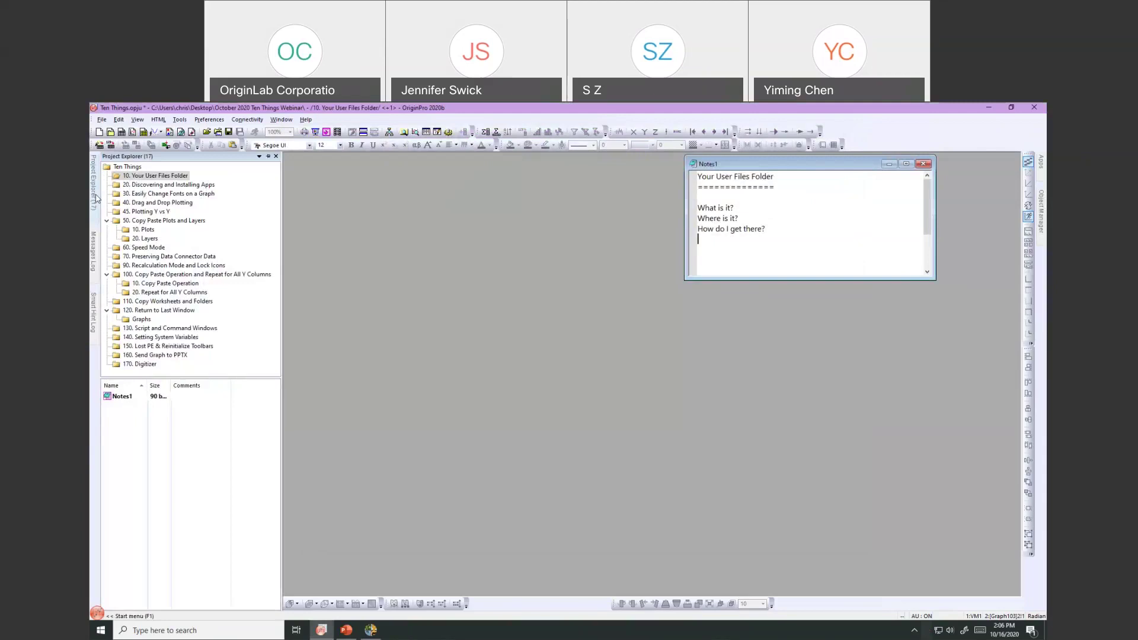
left_click(145, 184)
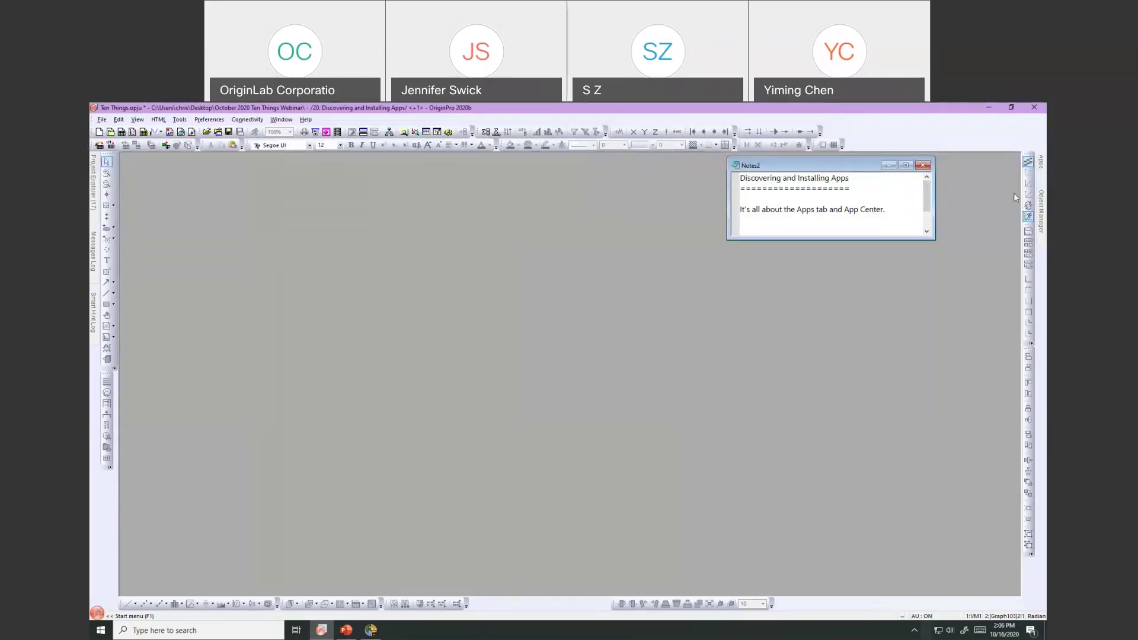
Step: Pin the Apps pane so it stays open, and open the App Center for adding apps
mouse_move(1043, 176)
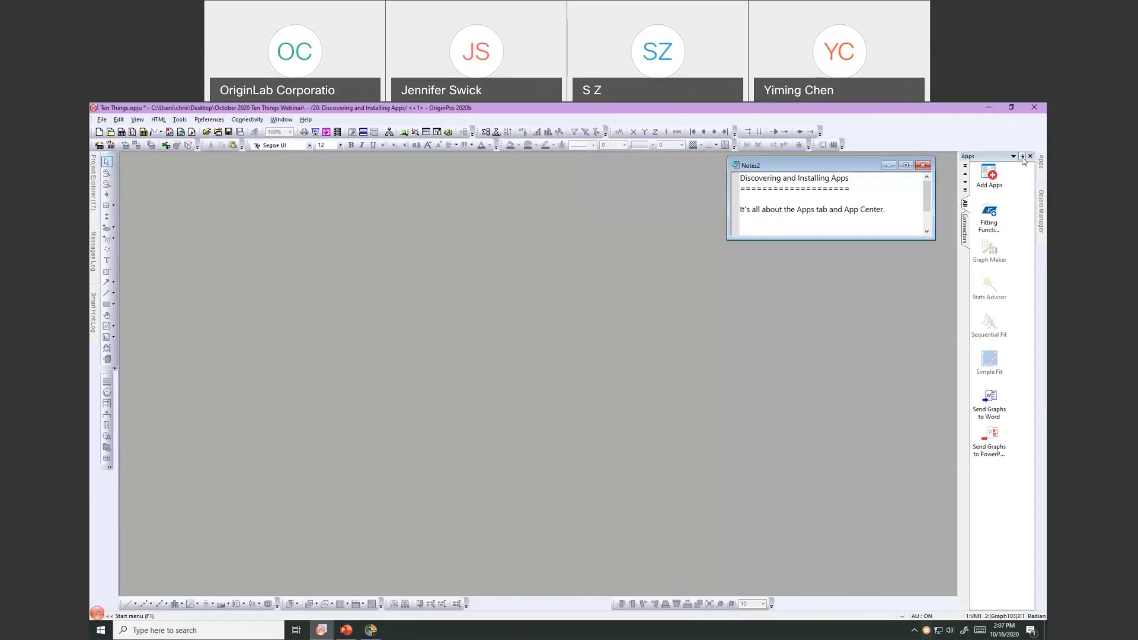
left_click(1023, 157)
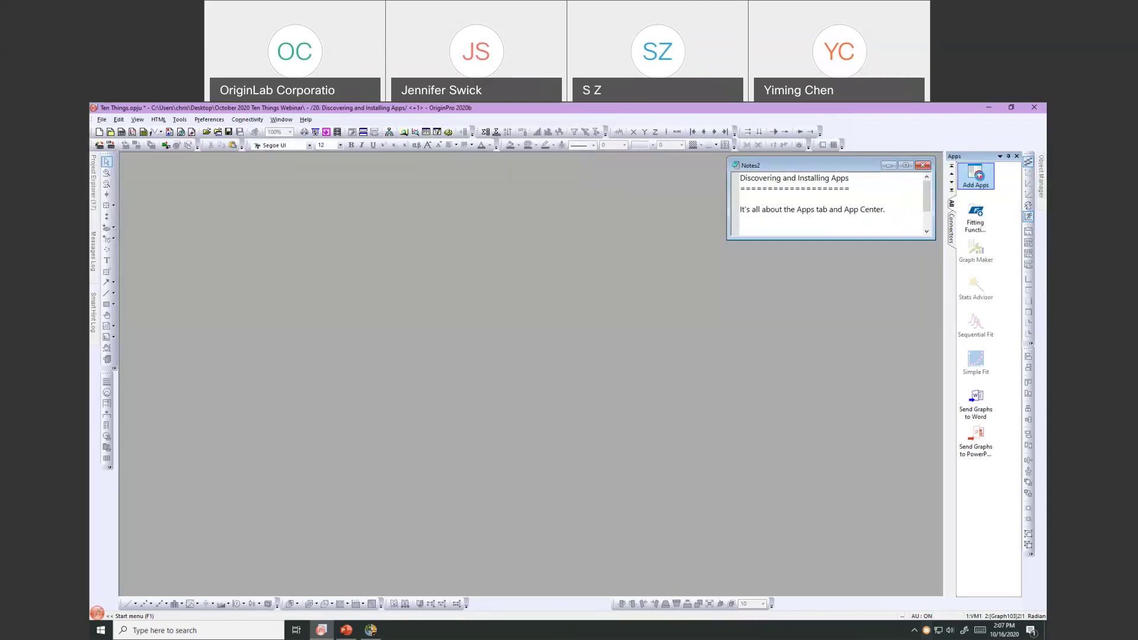
left_click(981, 180)
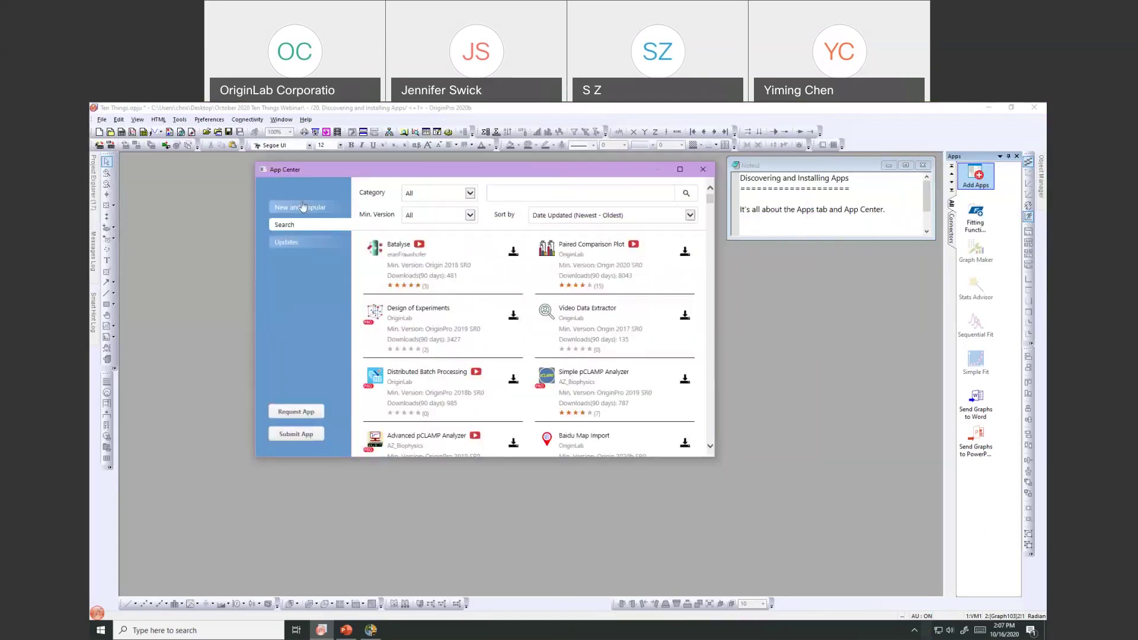
Step: View the new apps in the App Center, enlarge its window, and switch to the popular apps
left_click(299, 209)
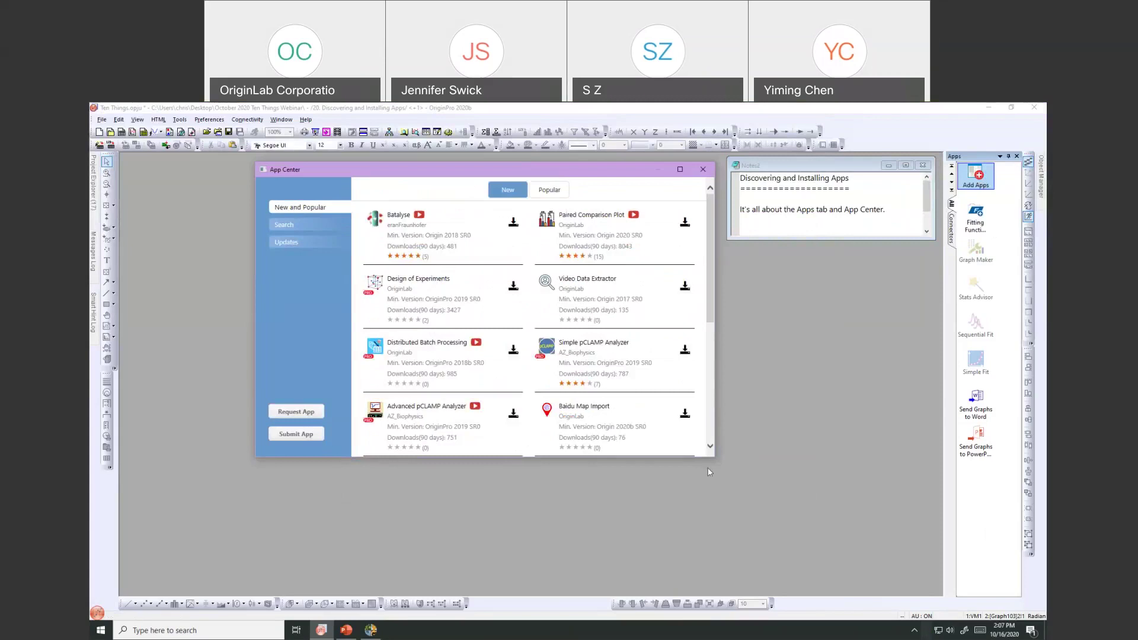
left_click_drag(715, 460, 796, 537)
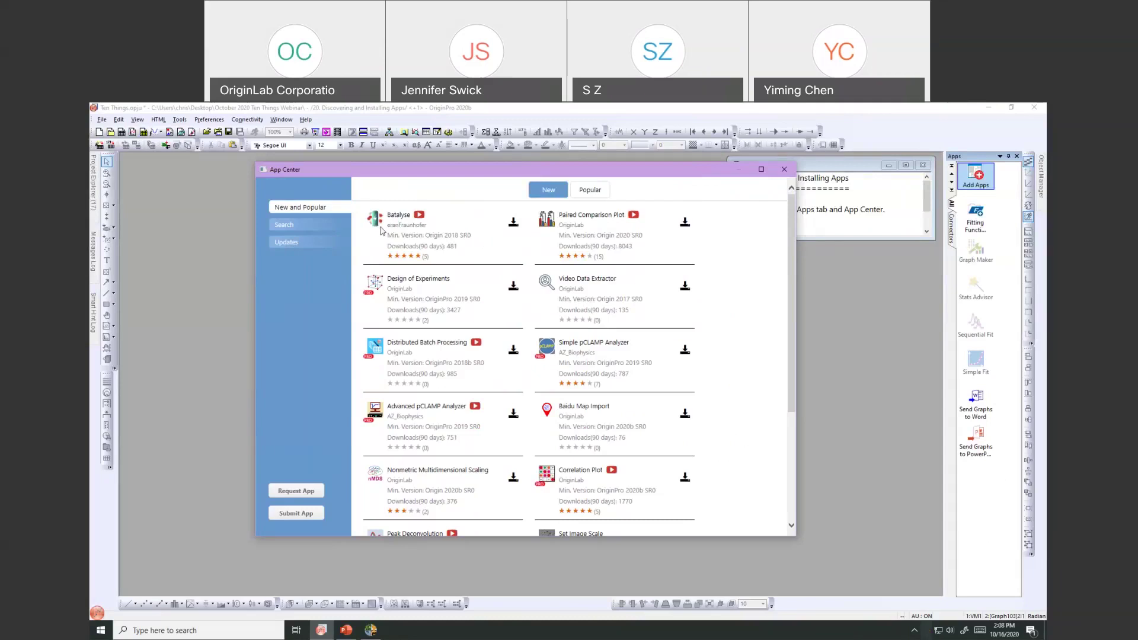
left_click(593, 193)
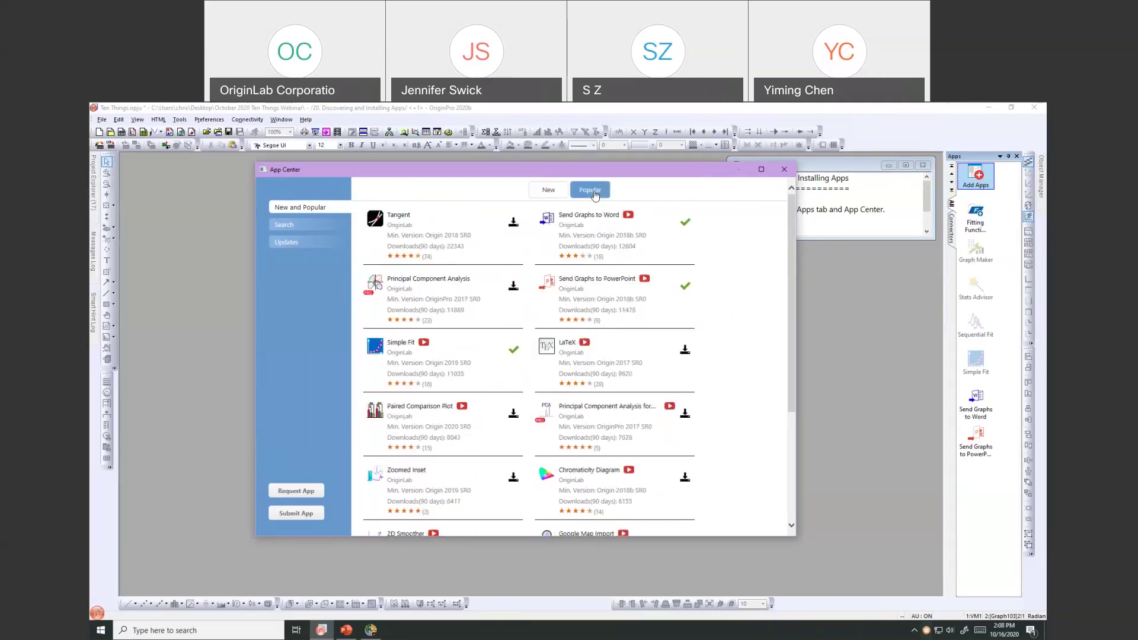
Step: Open the App Center's search page and view the available app categories, leaving the filter on All
left_click(292, 226)
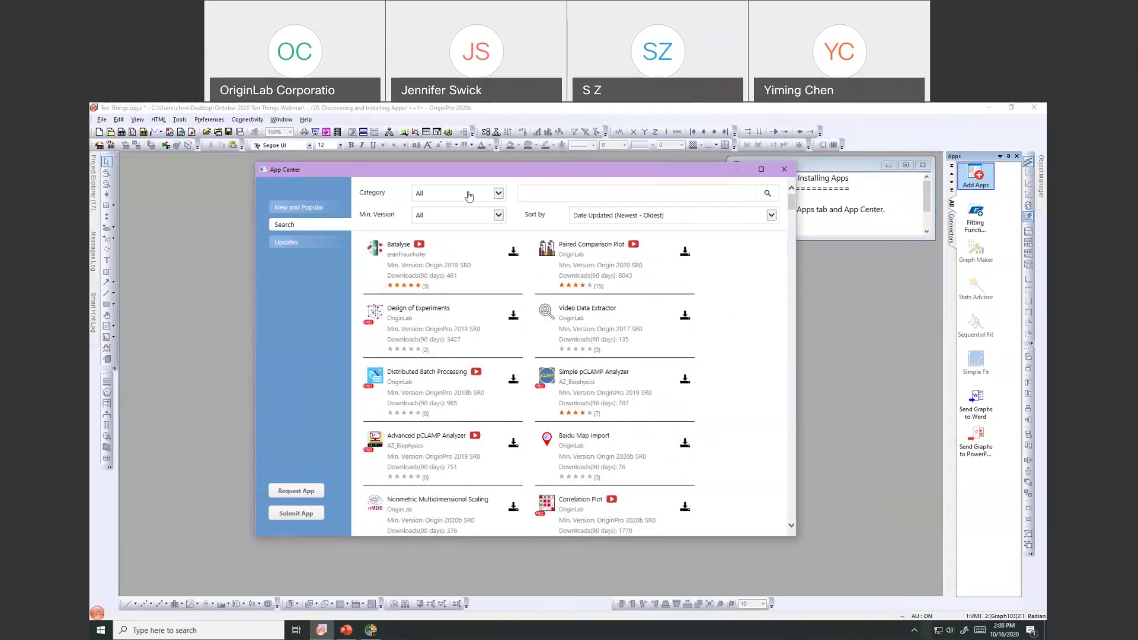
left_click(499, 195)
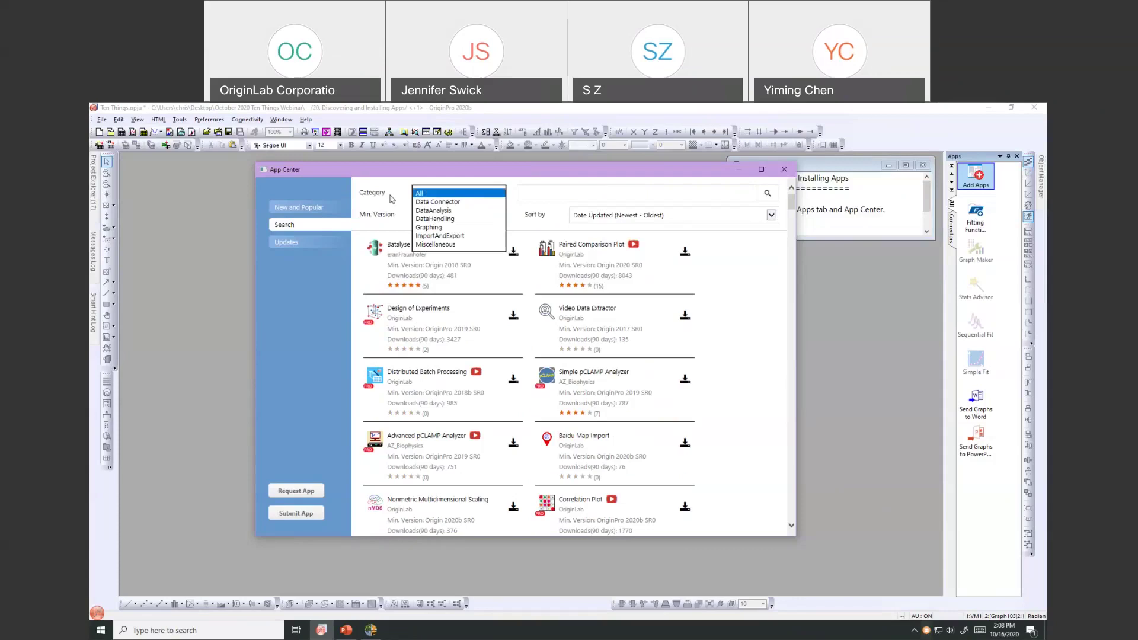
left_click(409, 207)
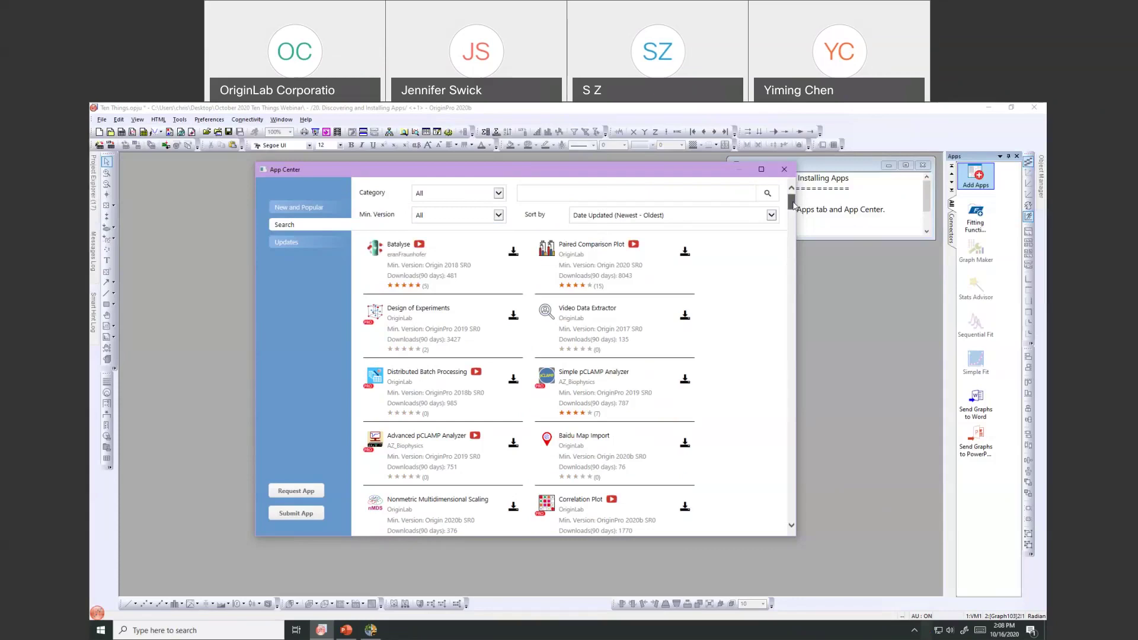
mouse_move(793, 204)
left_mouse_down()
mouse_move(791, 240)
mouse_move(792, 201)
left_mouse_up()
Step: Search the App Center for "fitting" and look through the matching apps
left_click(558, 196)
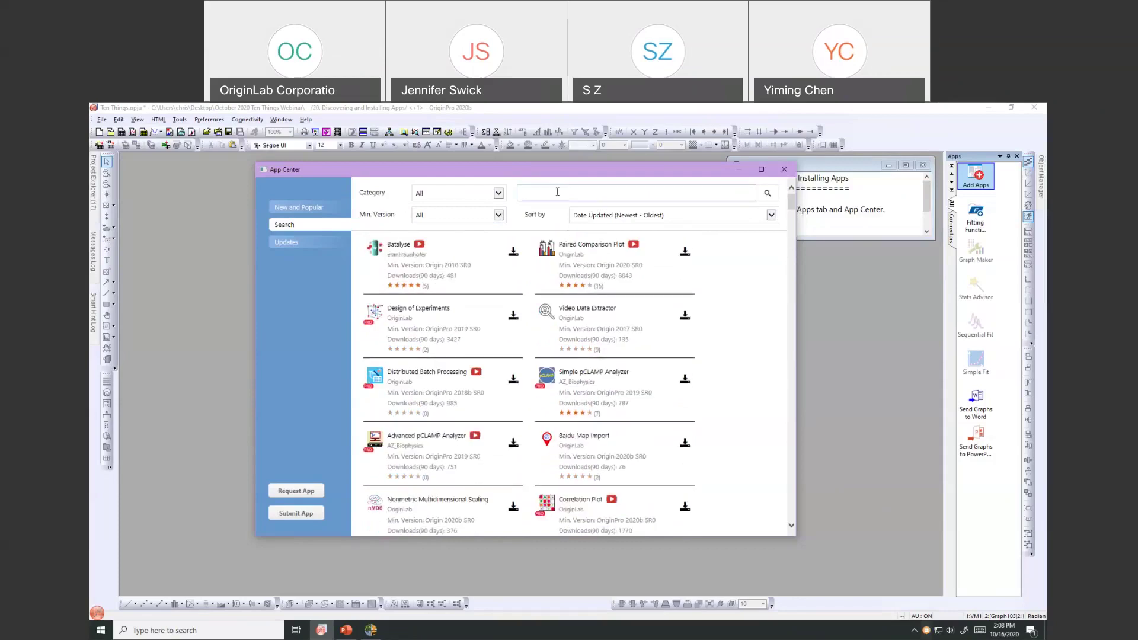
type("fitting")
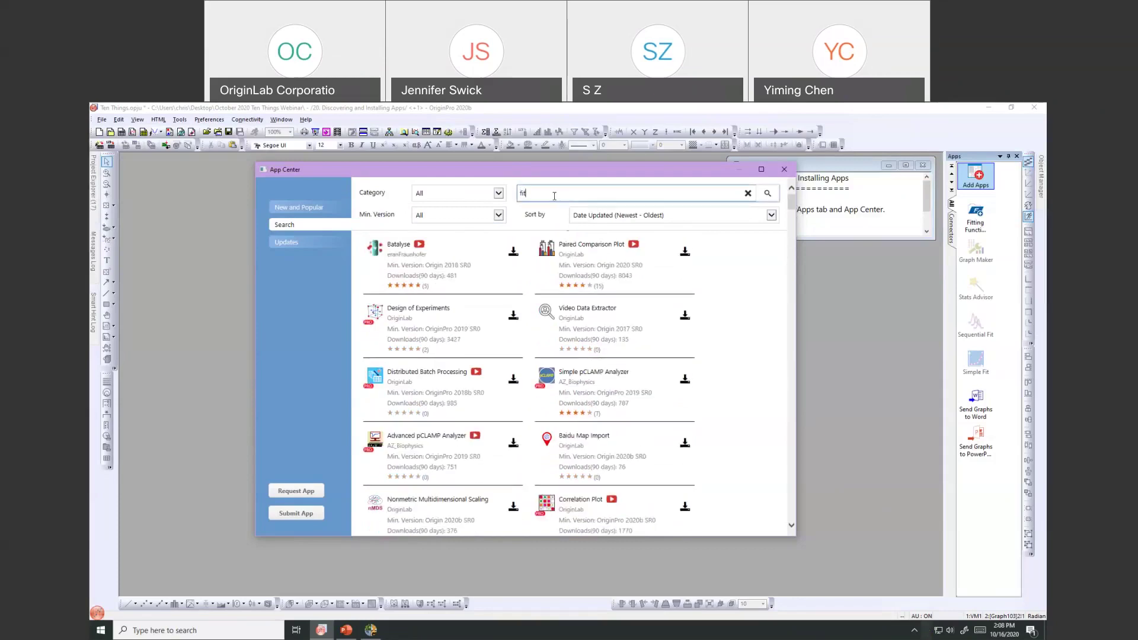
left_click(767, 196)
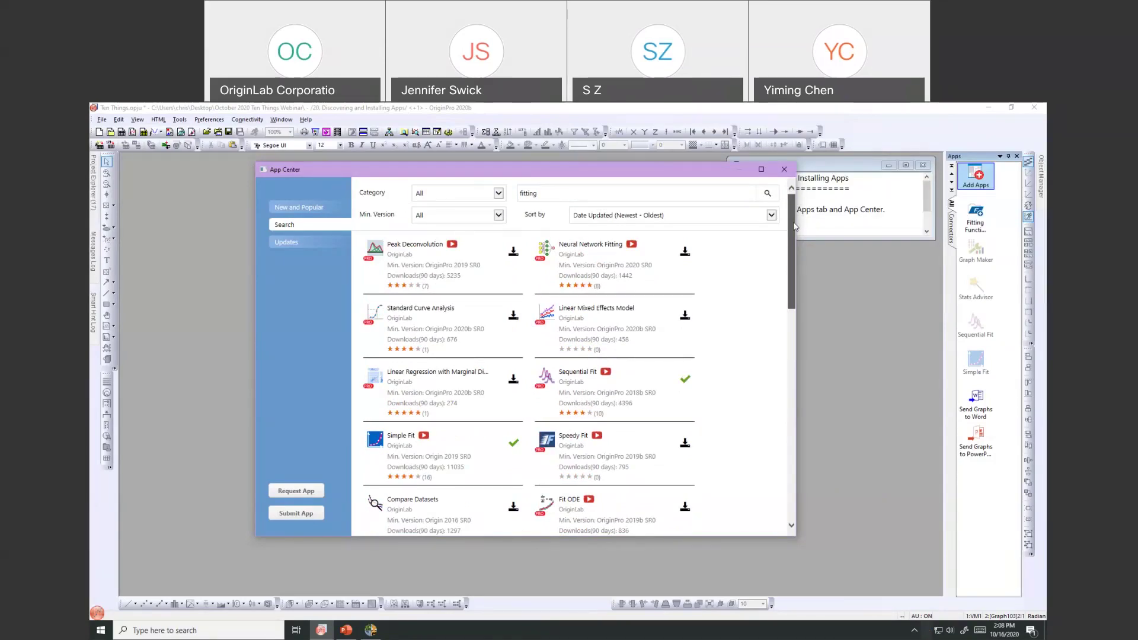
left_click_drag(796, 227, 792, 230)
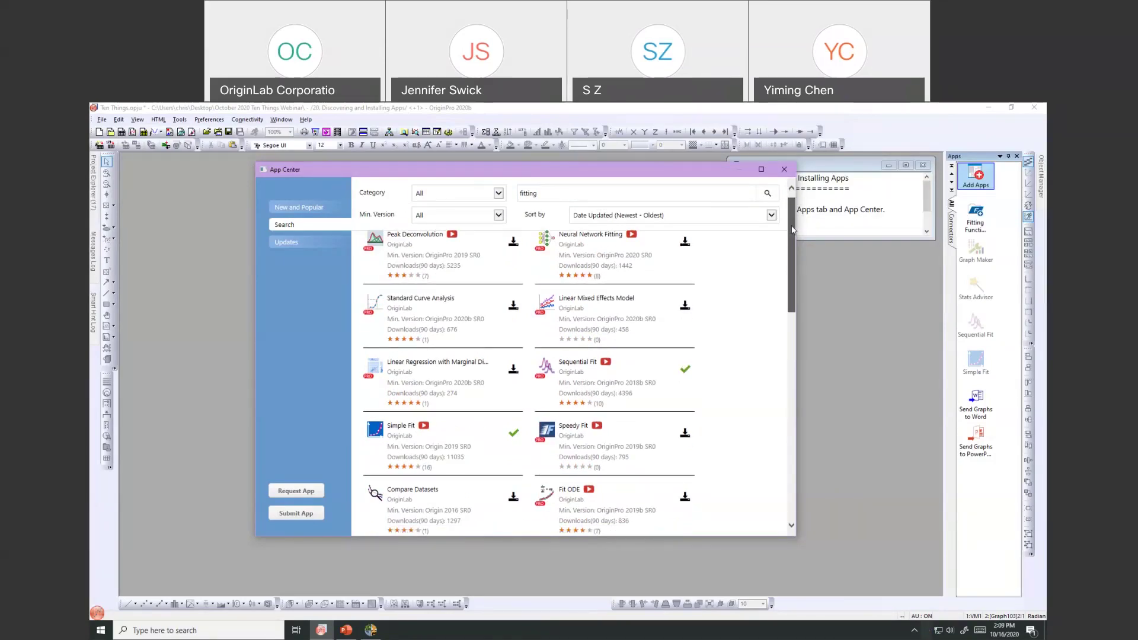
mouse_move(793, 231)
left_mouse_down()
mouse_move(782, 276)
mouse_move(791, 352)
mouse_move(789, 247)
left_mouse_up()
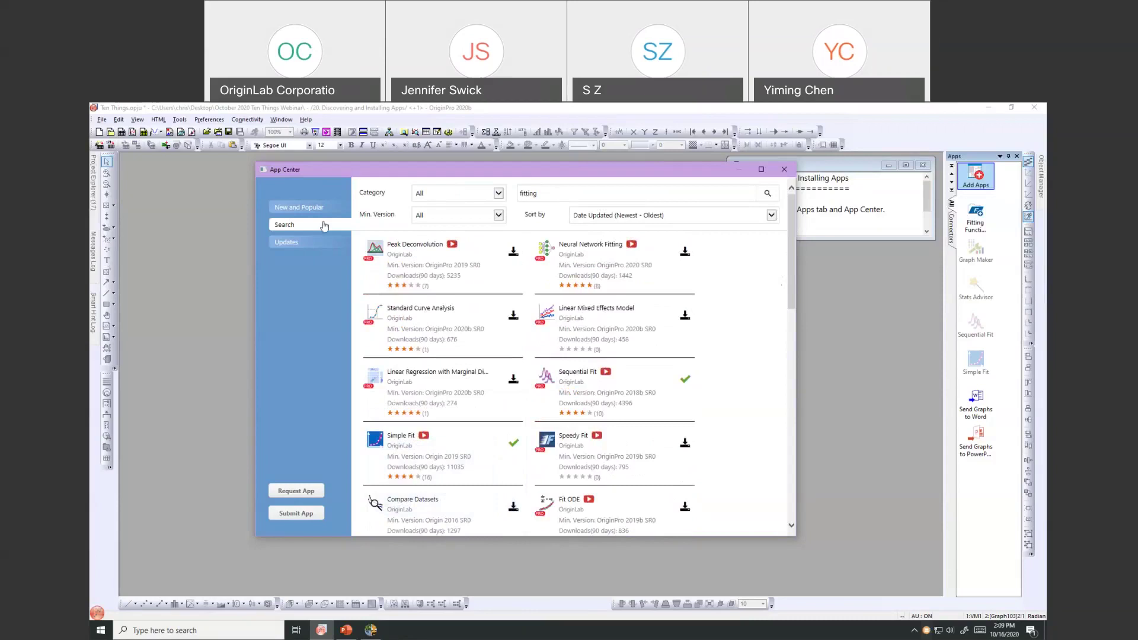
Step: Install the Peak Deconvolution app, read through its File Exchange details page, and close the browser
left_click(513, 253)
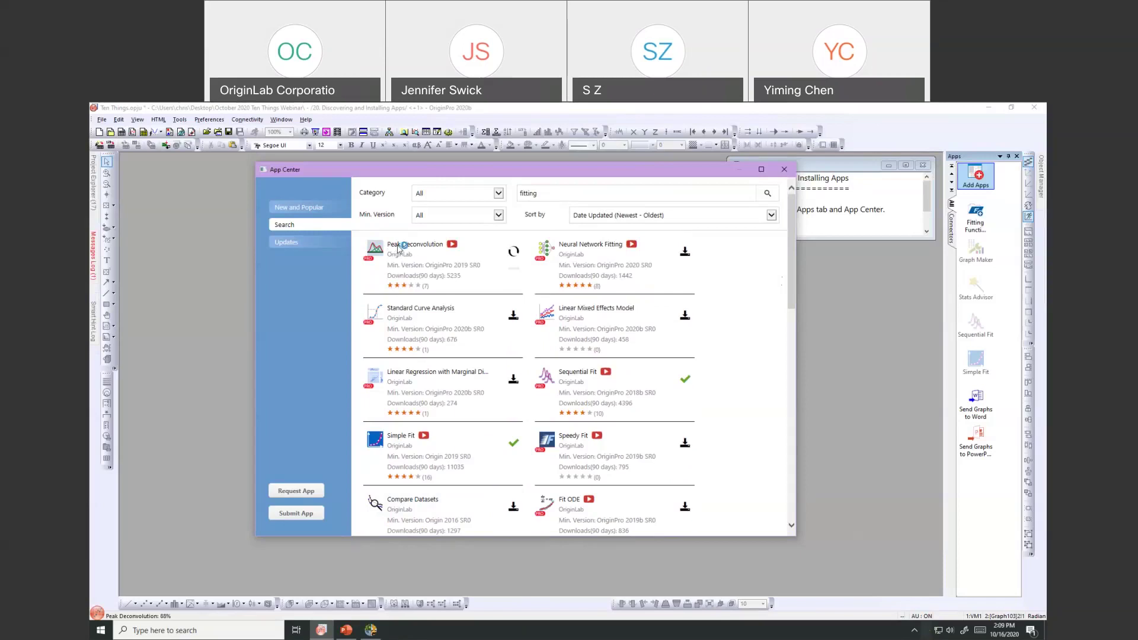
left_click(403, 245)
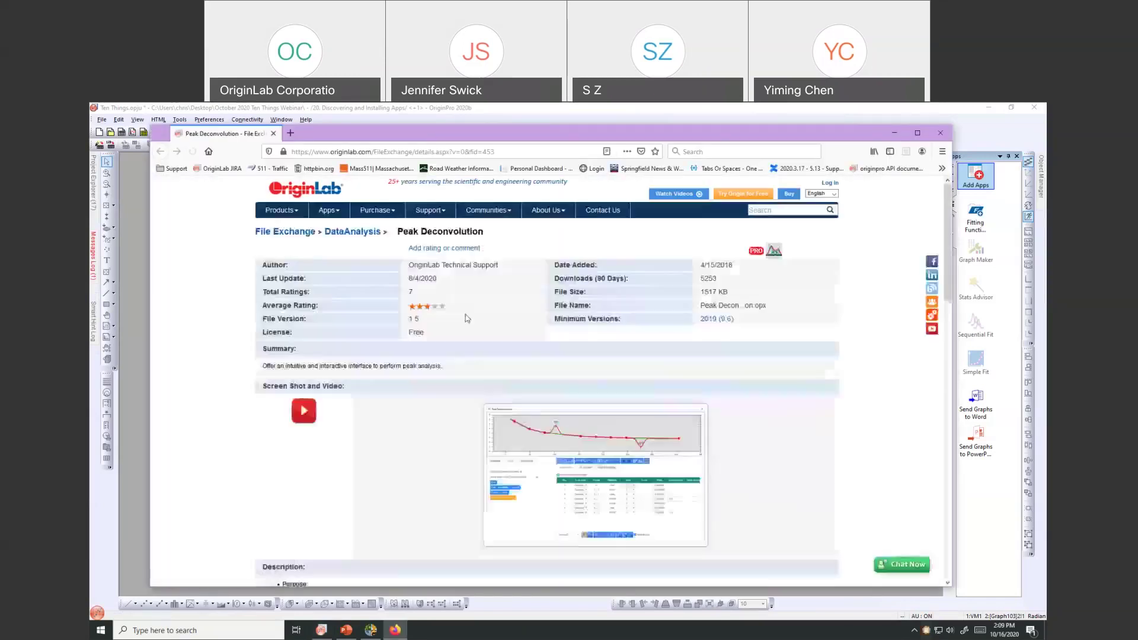
scroll(471, 331, "down", 2)
scroll(470, 332, "down", 5)
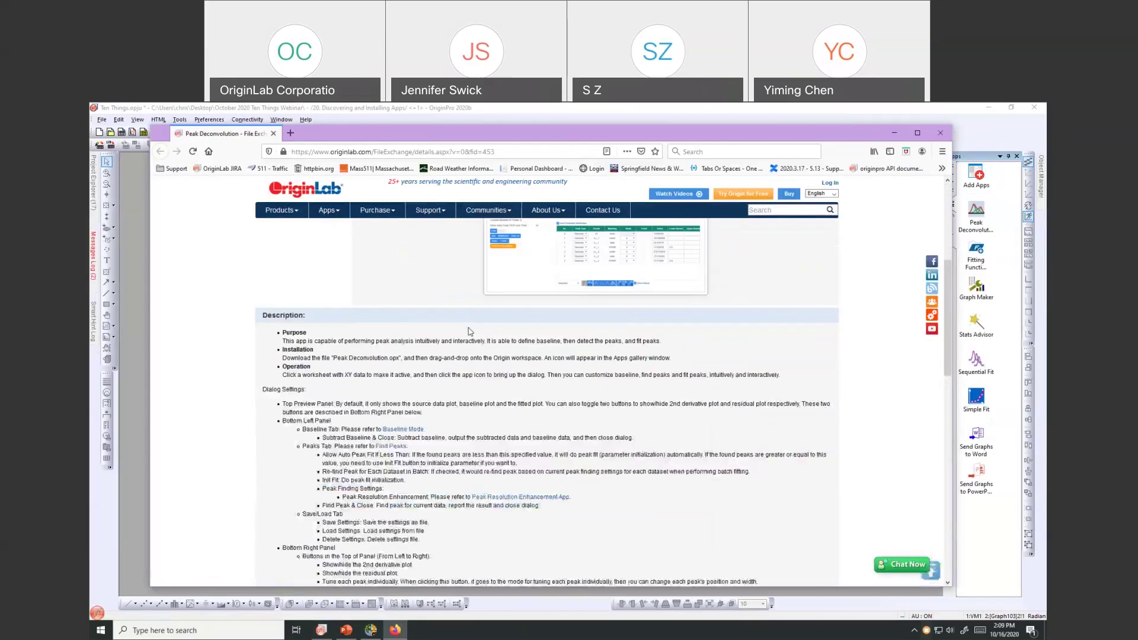
scroll(470, 332, "down", 7)
scroll(469, 328, "down", 7)
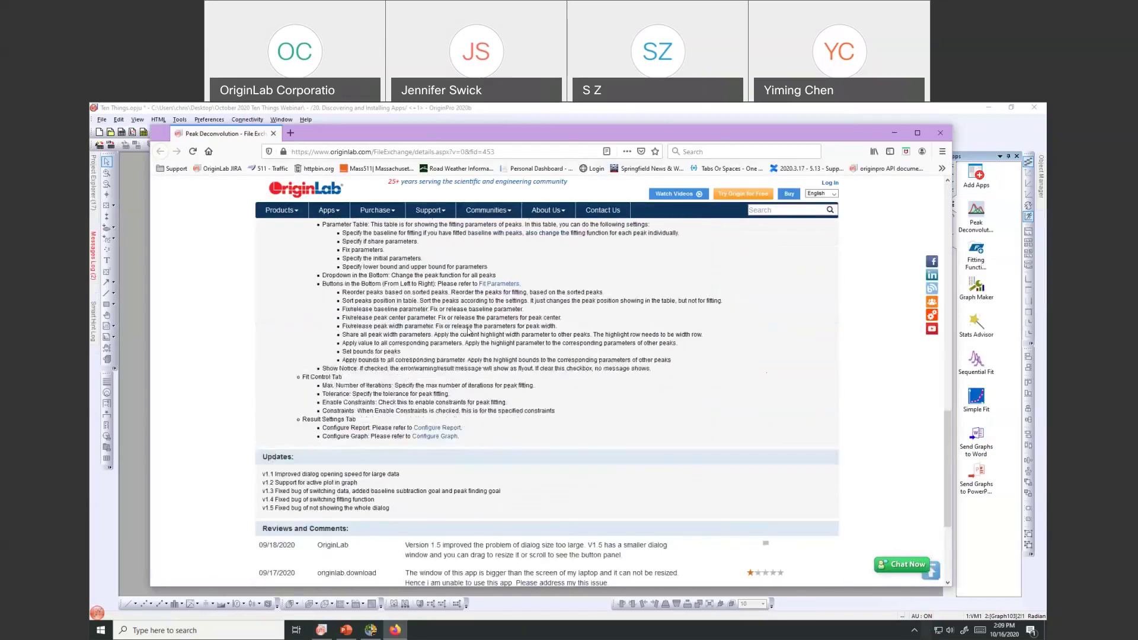
left_click(942, 134)
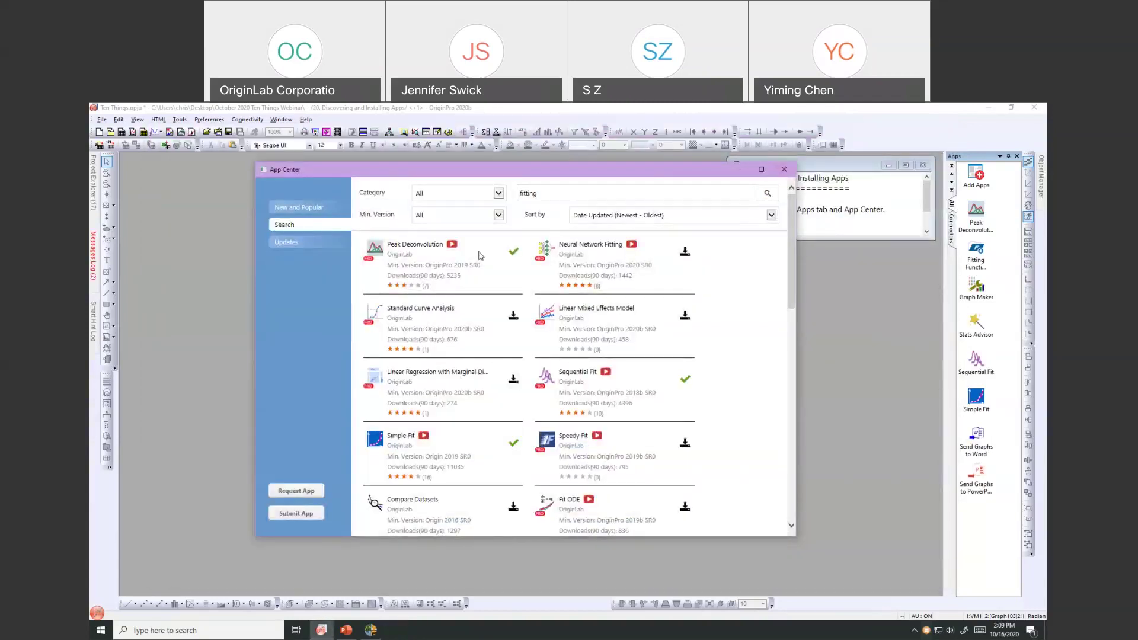
Step: View the Peak Deconvolution app's video page, close the browser, and close the App Center
left_click(452, 247)
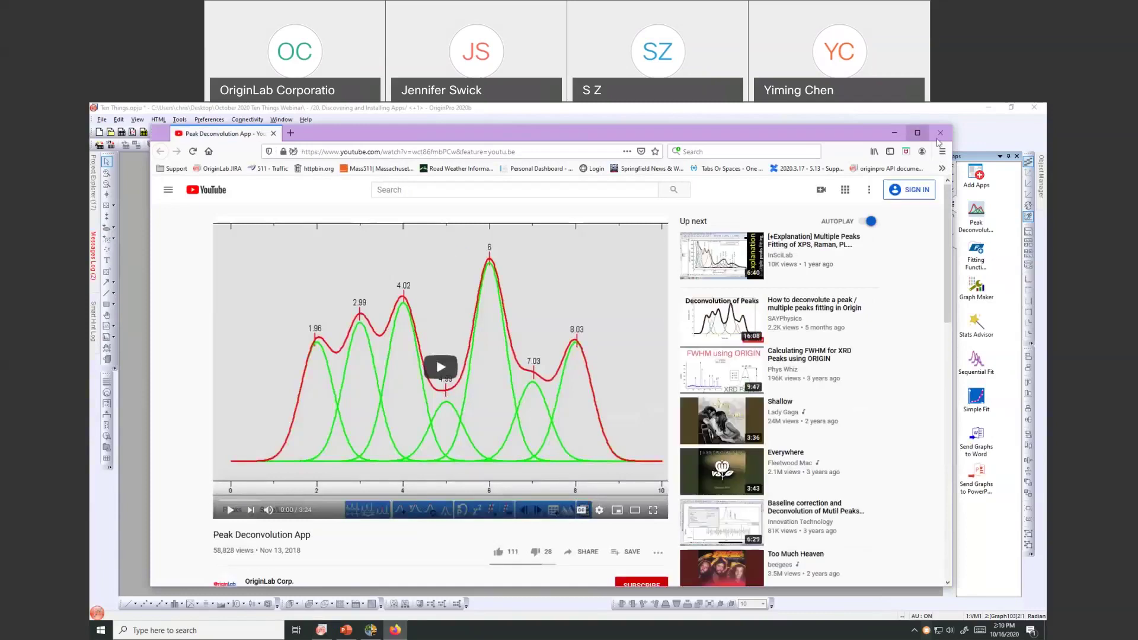
left_click(941, 133)
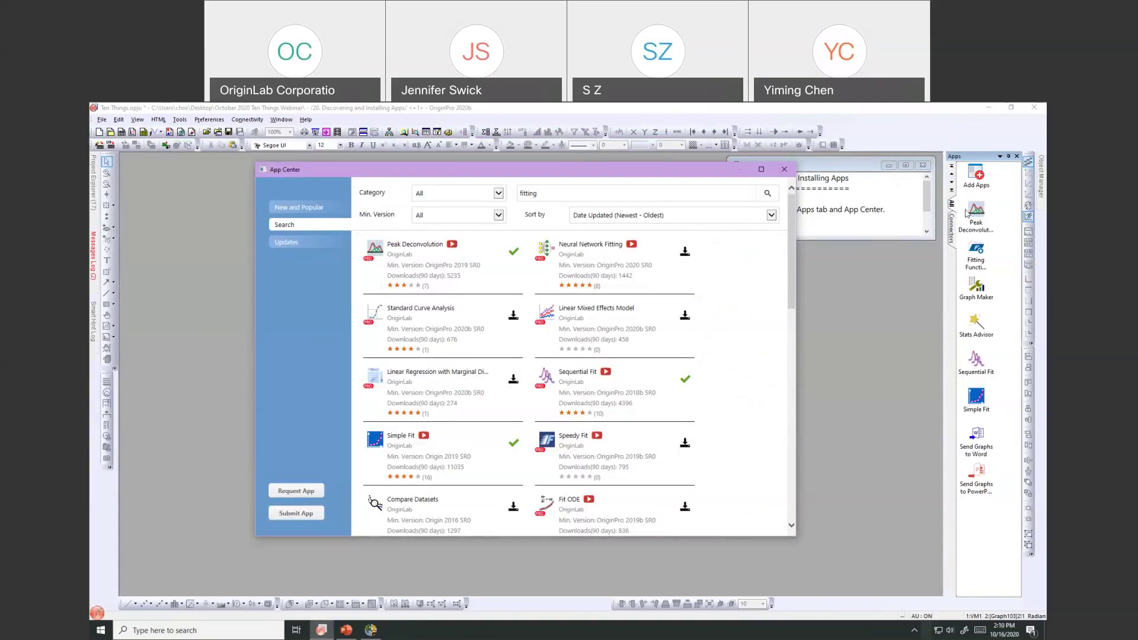
left_click(784, 170)
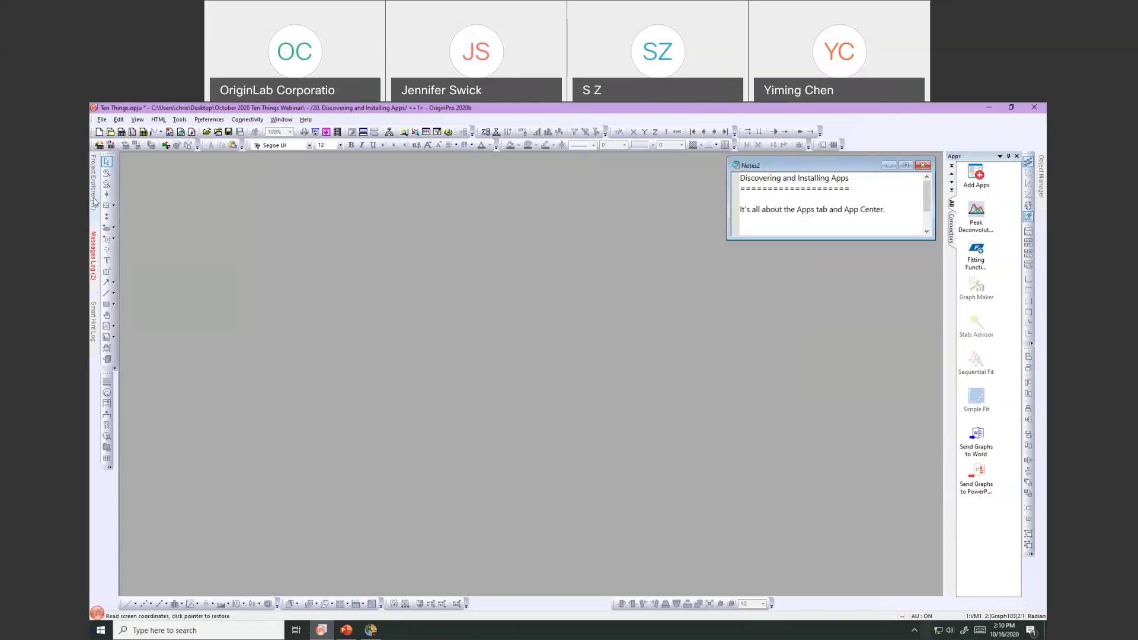
Step: Switch to the "30. Easily Change Fonts on a Graph" folder, then bring the Normalized Bullet Chart forward and enlarge it
mouse_move(95, 202)
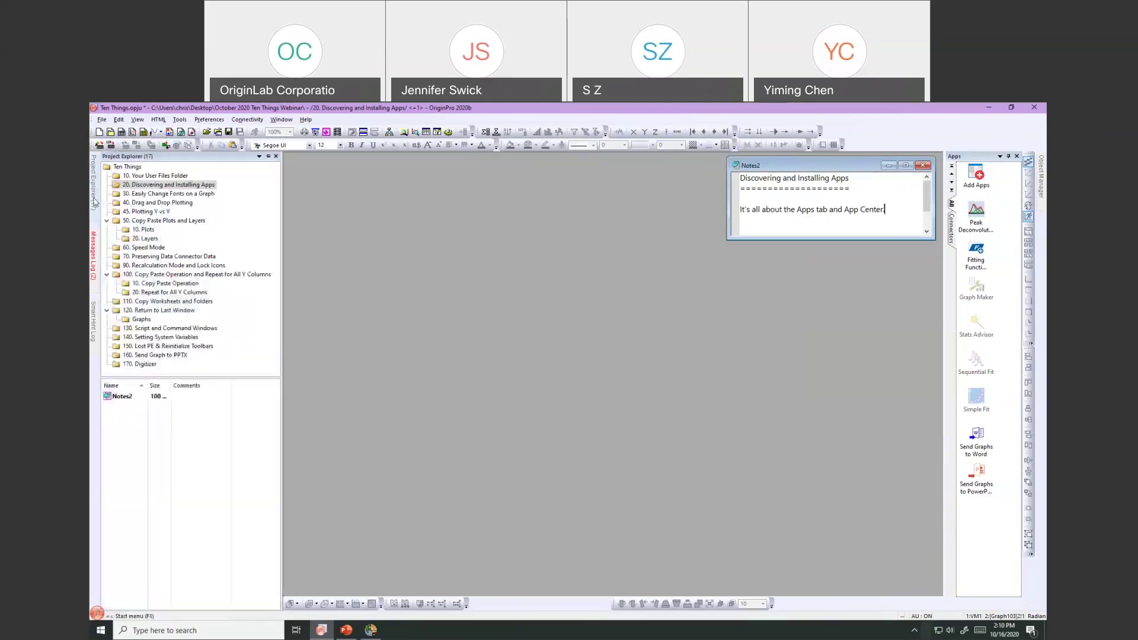
left_click(139, 195)
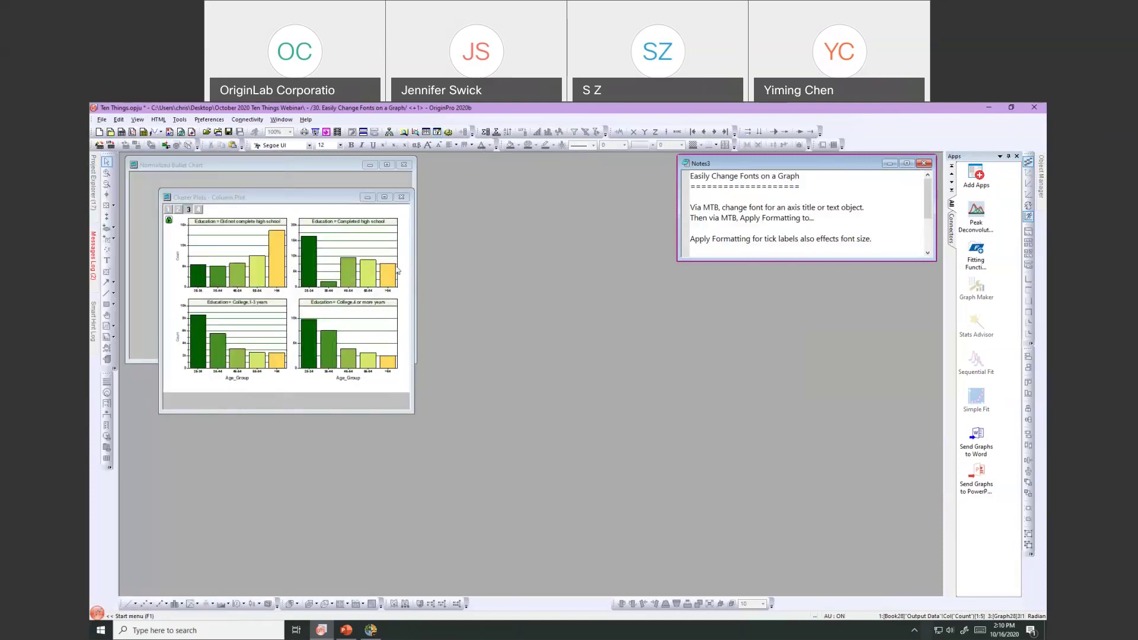
left_click(361, 178)
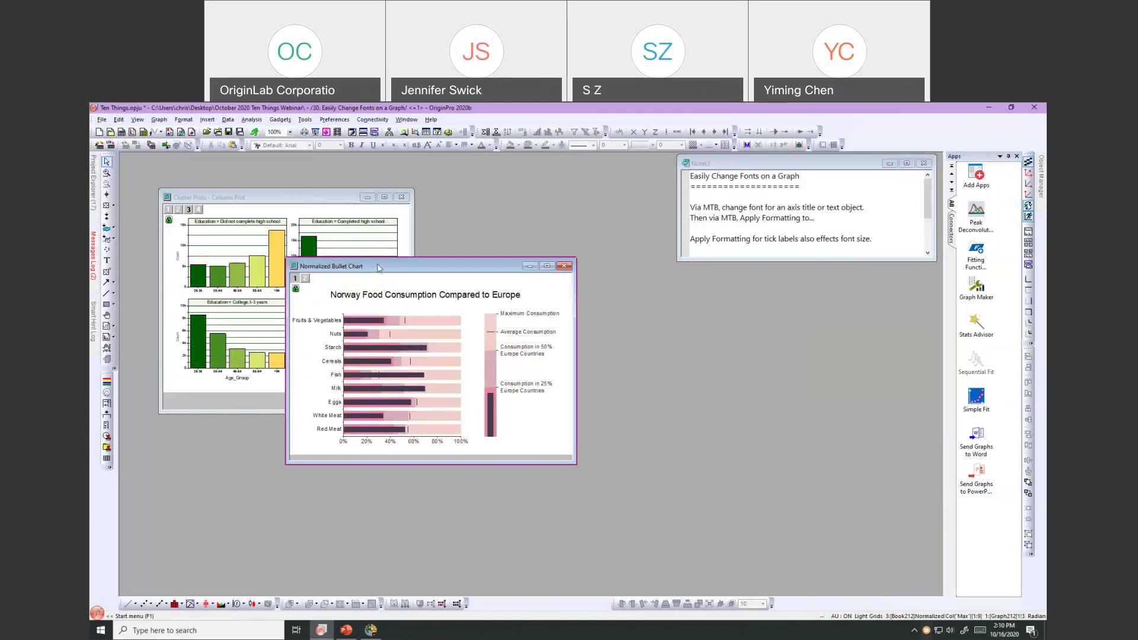
left_click_drag(363, 266, 372, 184)
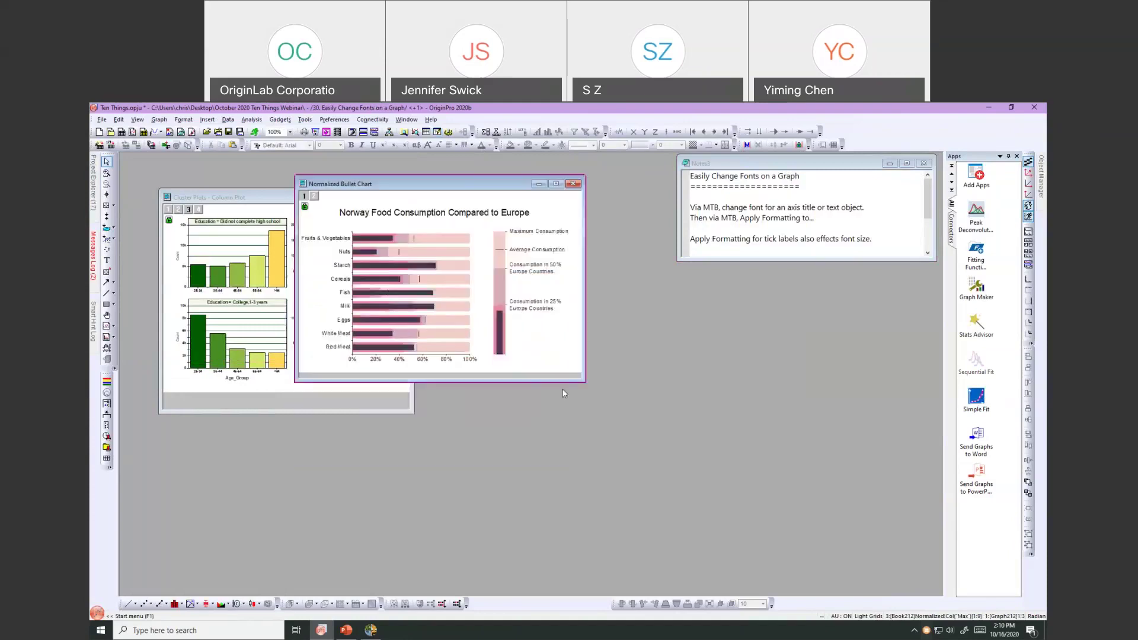
left_click_drag(630, 418, 745, 498)
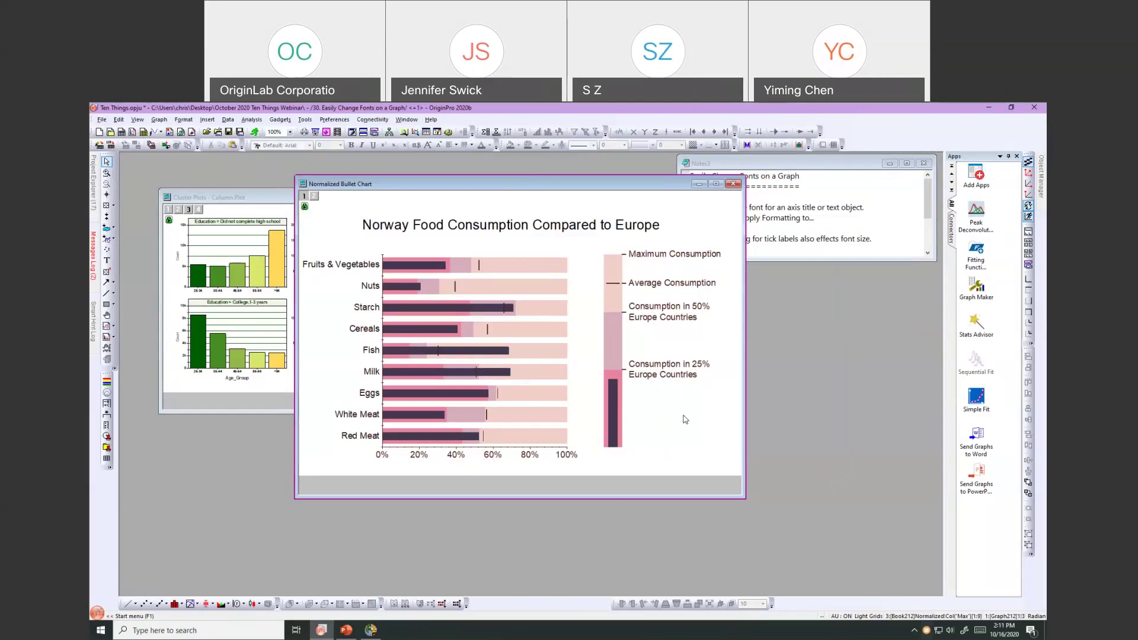
Step: Examine the bullet chart's text objects by selecting its title, food labels, percentage axis labels and legend labels in turn
left_click(458, 228)
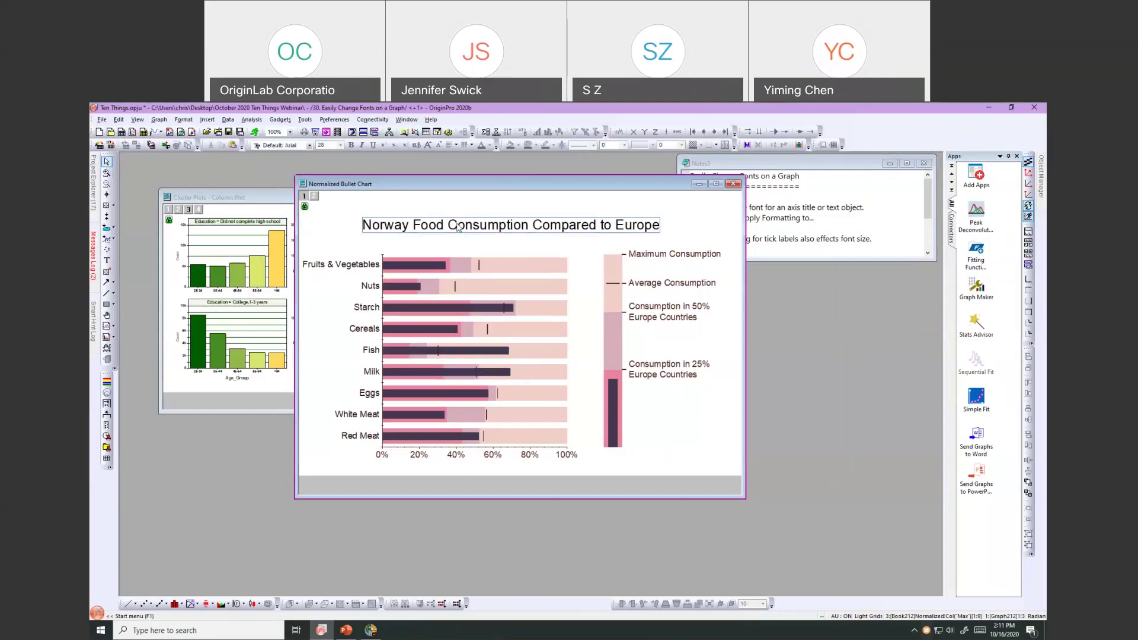
left_click(458, 228)
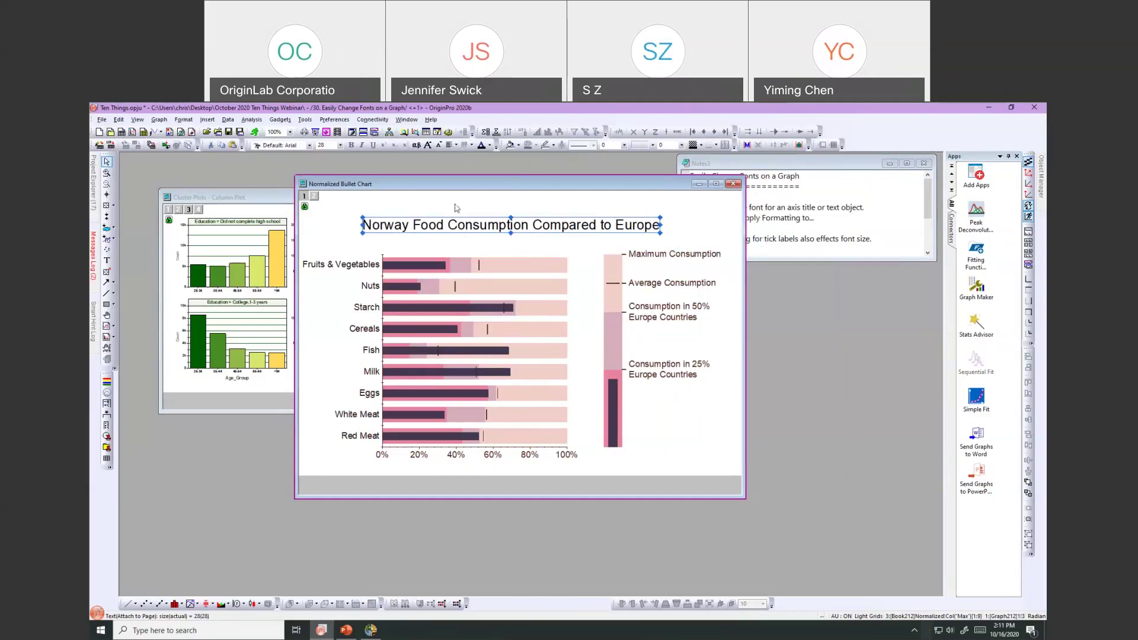
left_click(457, 208)
left_click(371, 265)
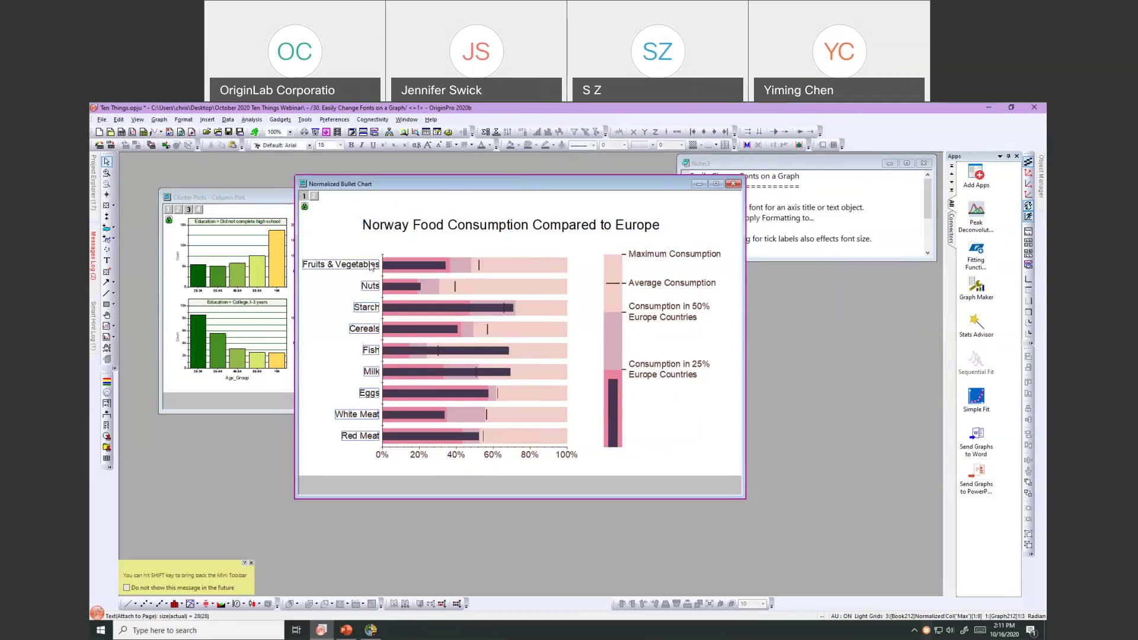
left_click(419, 455)
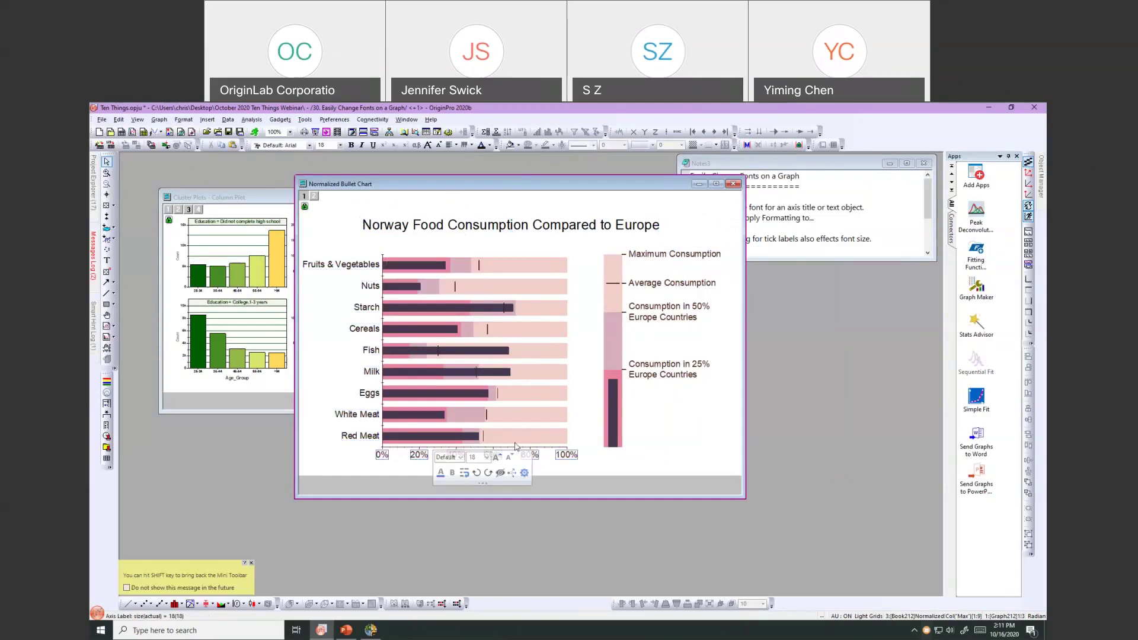
left_click(666, 377)
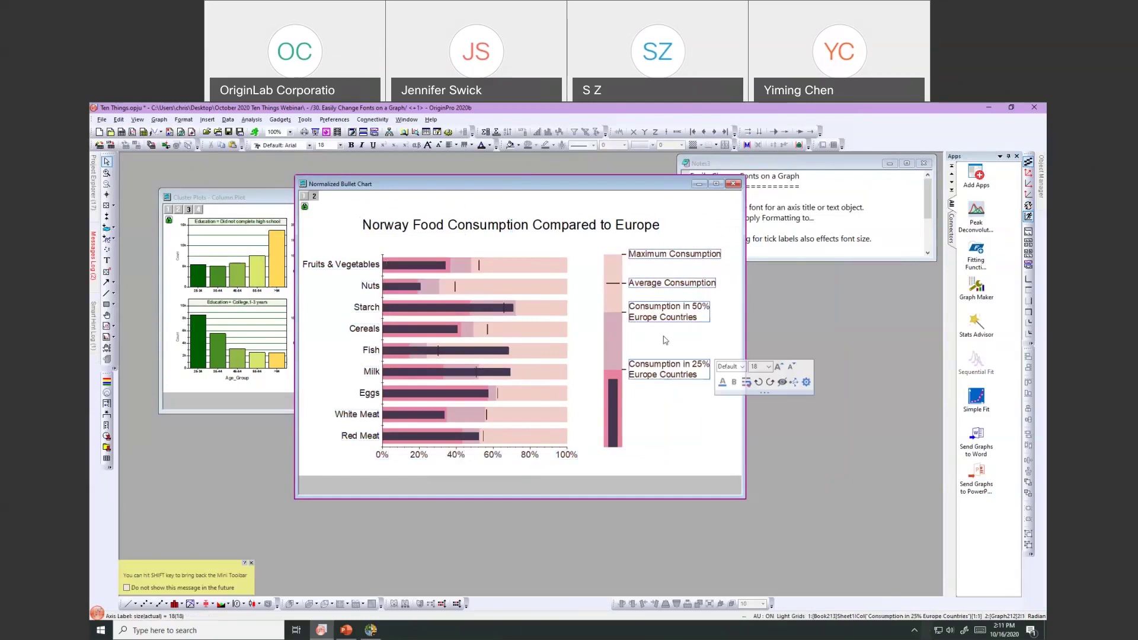
left_click(537, 204)
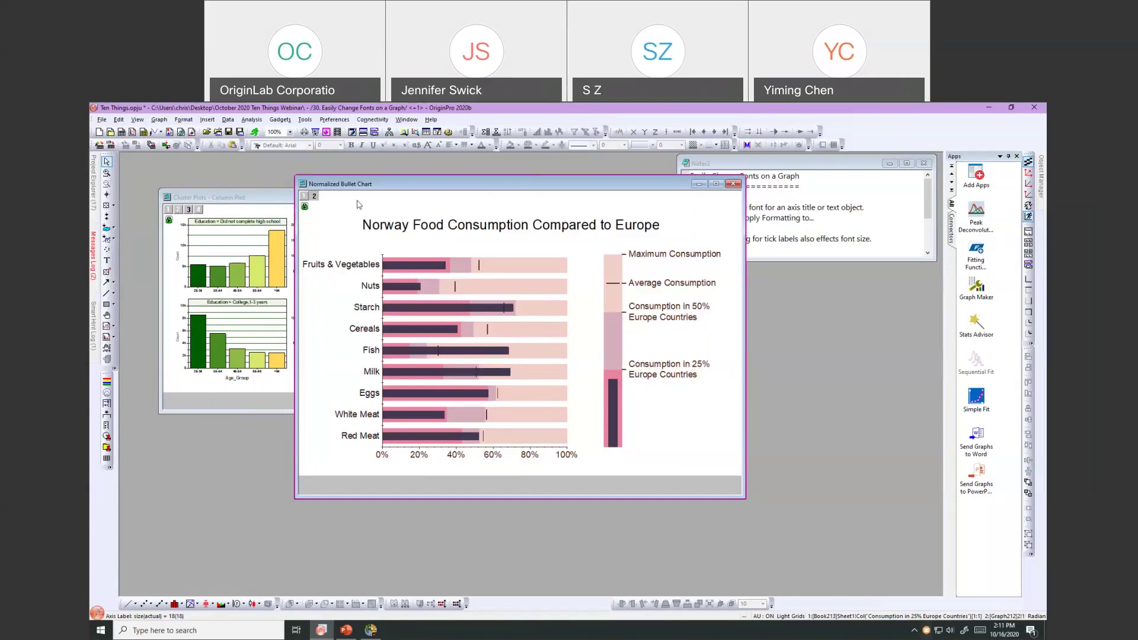
Step: Set the font of the title "Norway Food Consumption Compared to Europe" to Times New Roman, and reselect the title
left_click(435, 231)
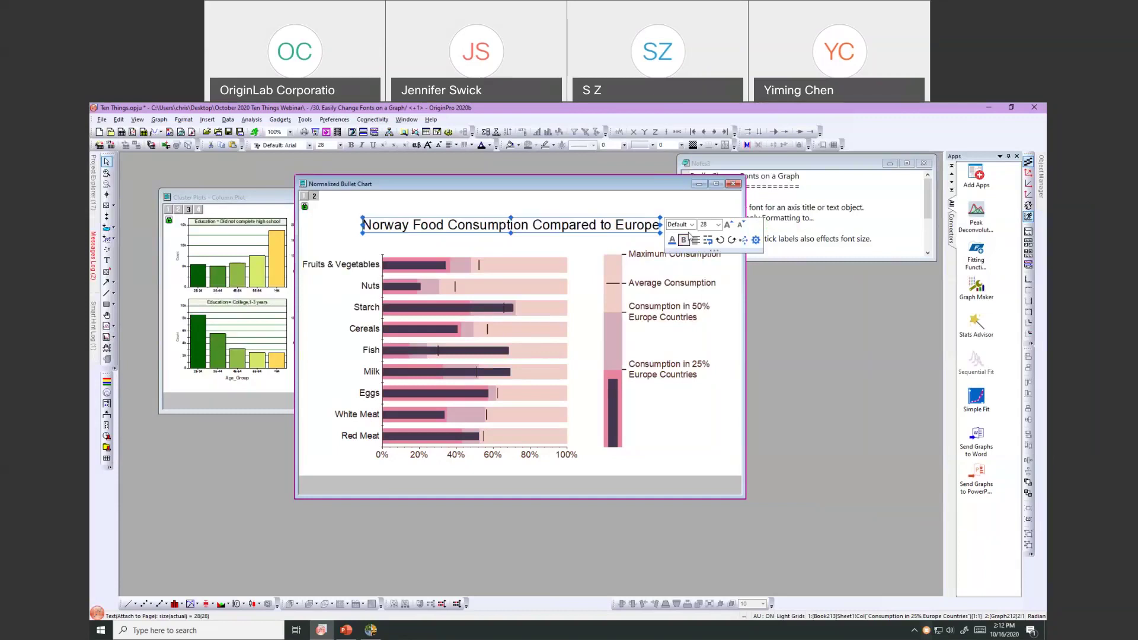
left_click(691, 225)
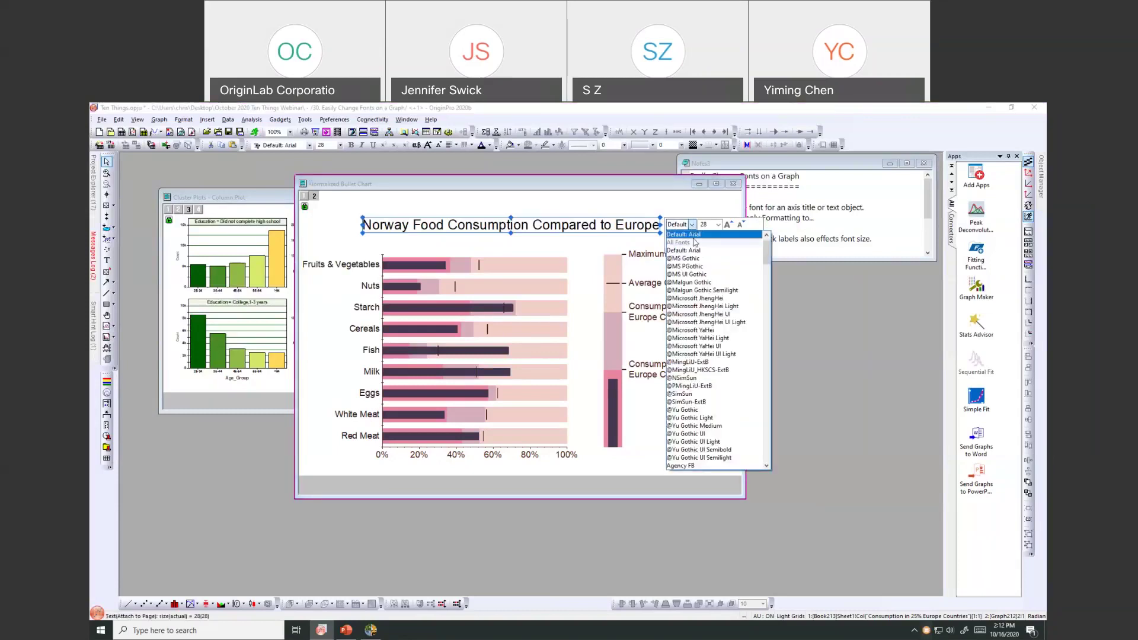
left_click_drag(769, 256, 769, 325)
left_click_drag(768, 350, 768, 443)
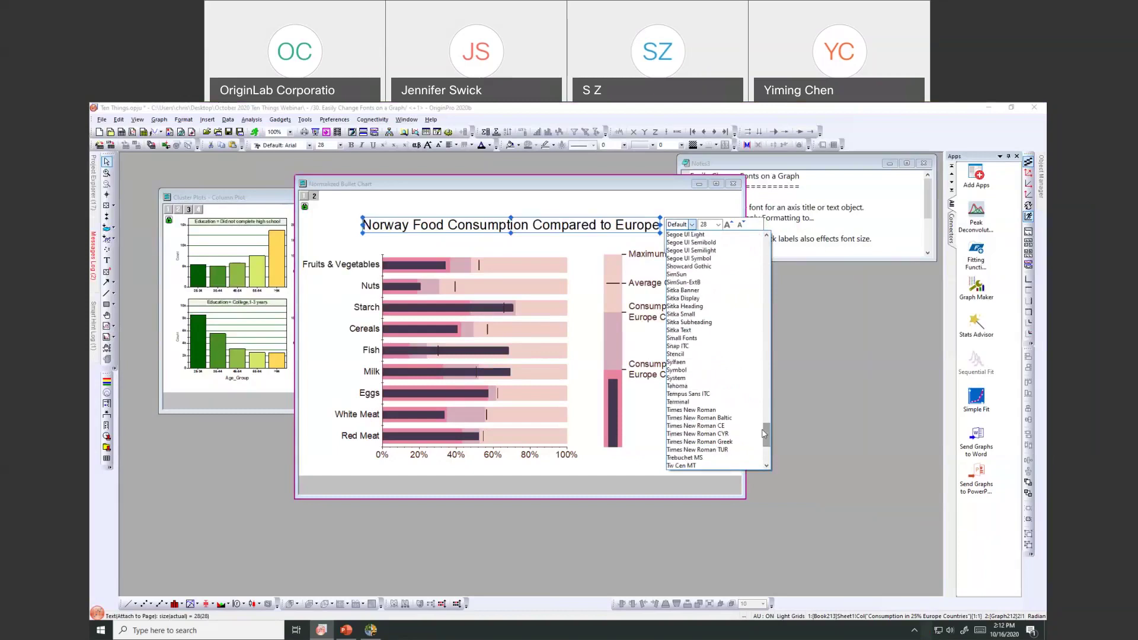
left_click(726, 410)
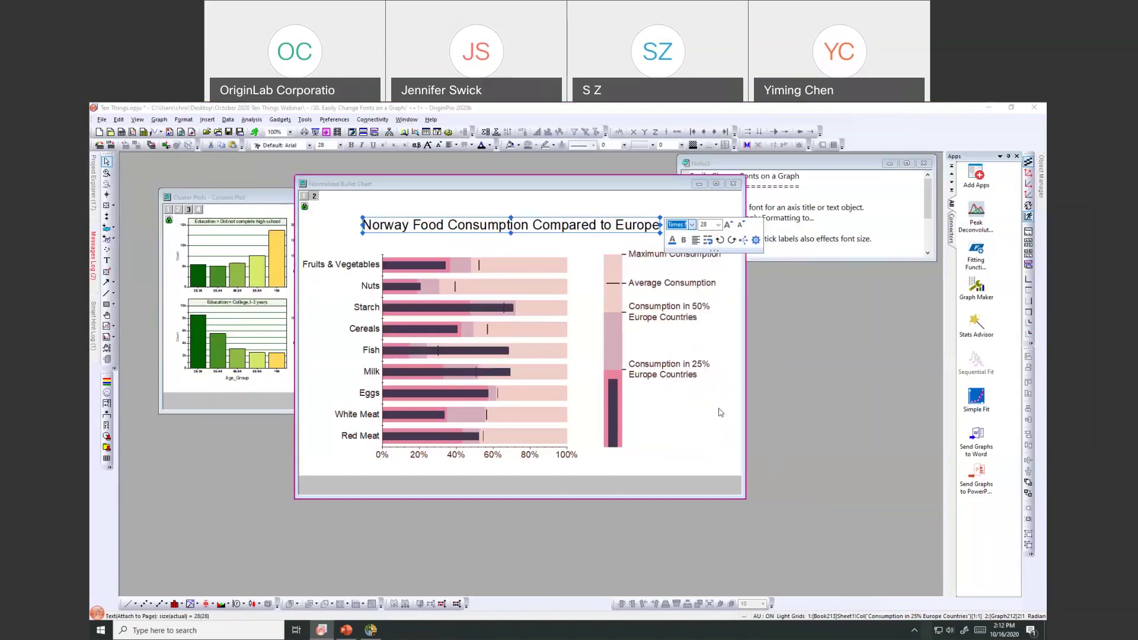
left_click(550, 225)
left_click(551, 225)
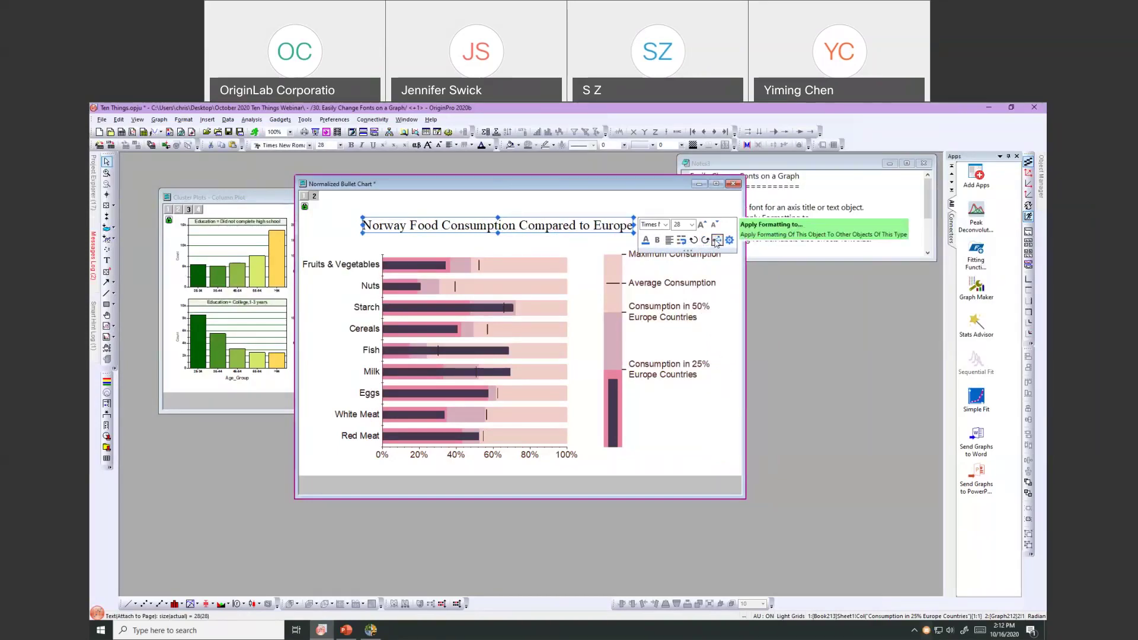
Step: Apply the title's font to all other text objects in the Normalized Bullet Chart window
left_click(717, 241)
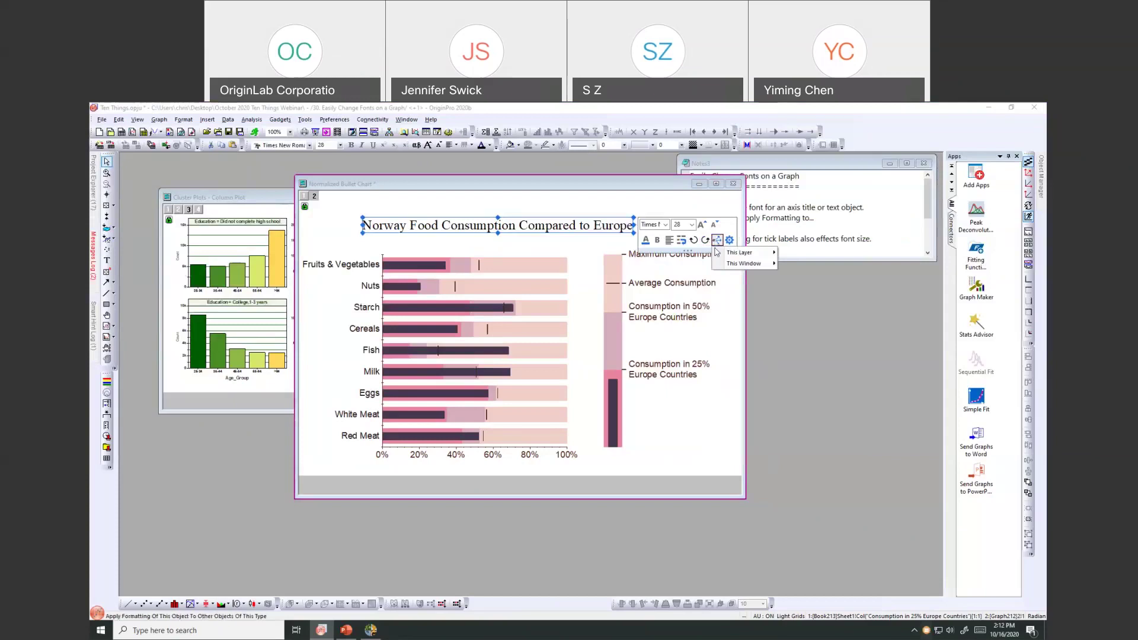
mouse_move(718, 254)
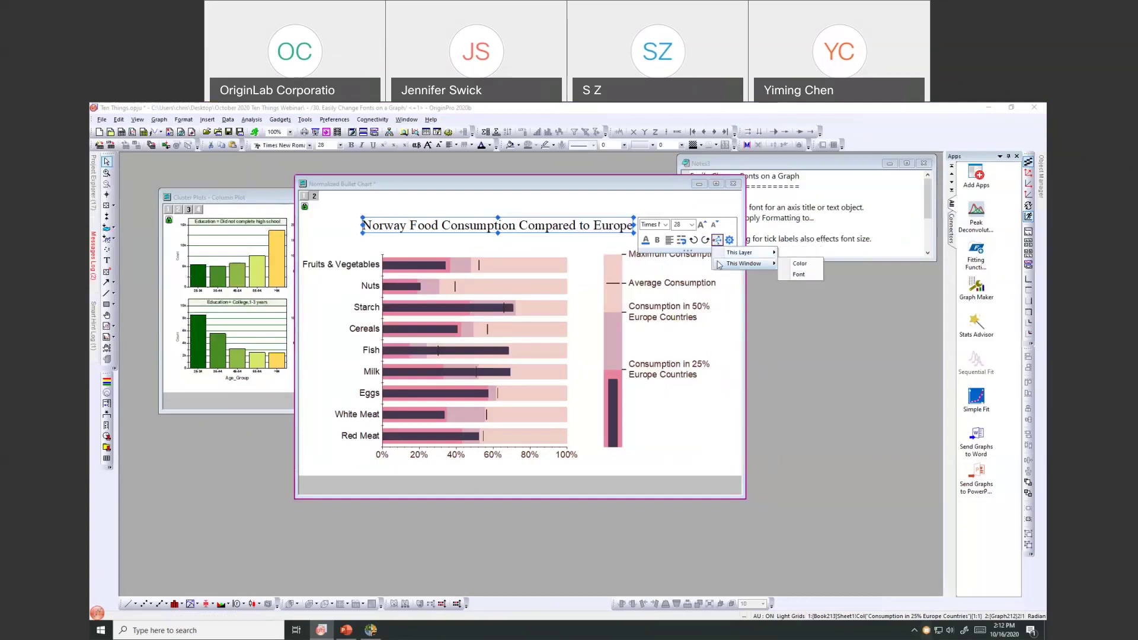
left_click(798, 275)
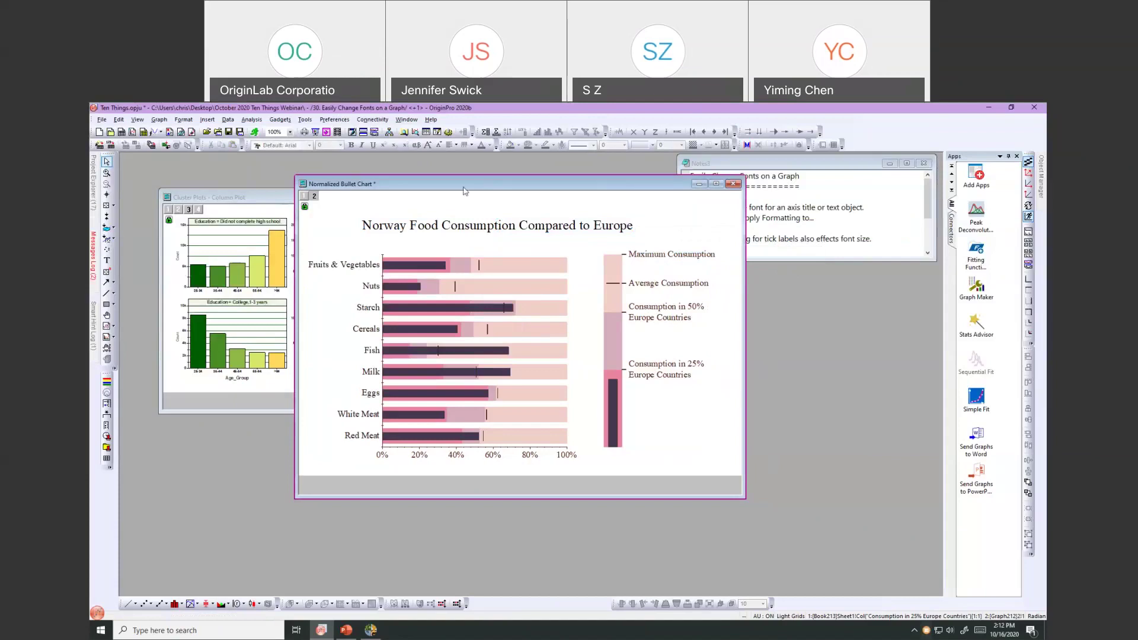
Step: Move the Normalized Bullet Chart window clear of the Cluster Plots - Column Plot window, and enlarge the Cluster Plots window
left_click_drag(614, 183, 766, 184)
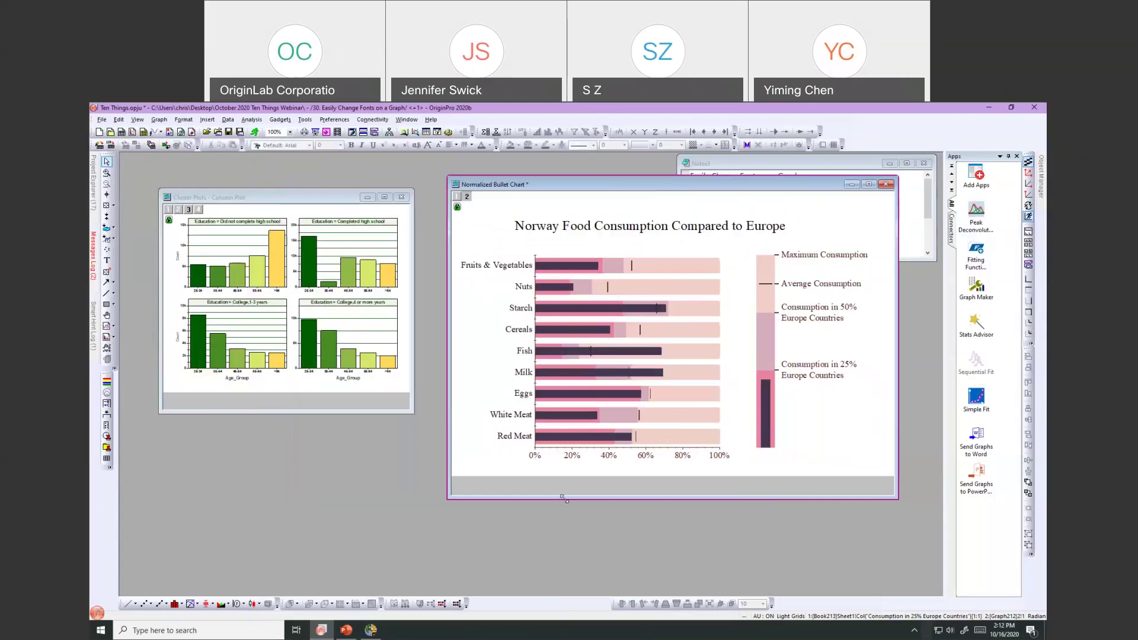
left_click_drag(625, 559, 630, 559)
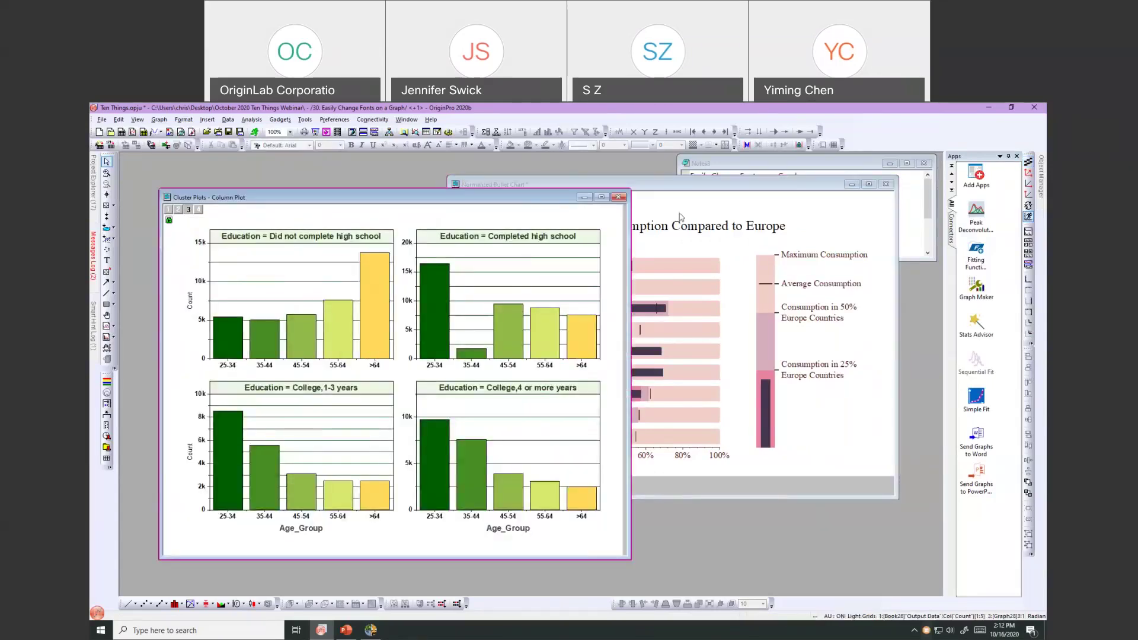
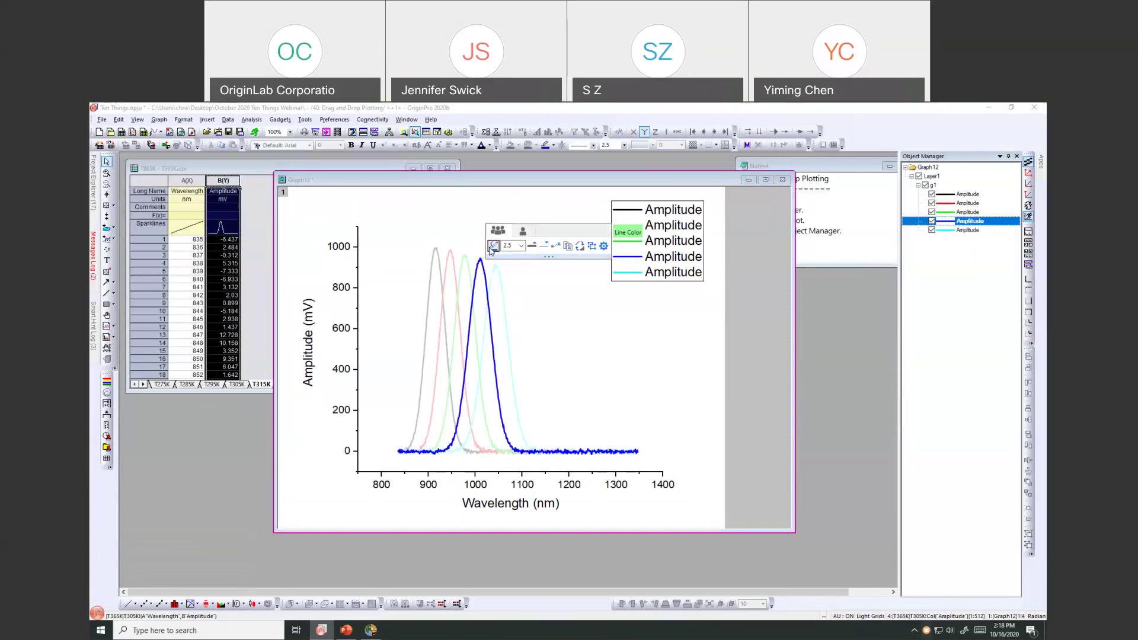
Step: Color the grouped Amplitude lines by plot using the Q07 Bold1 increment list
left_click(492, 247)
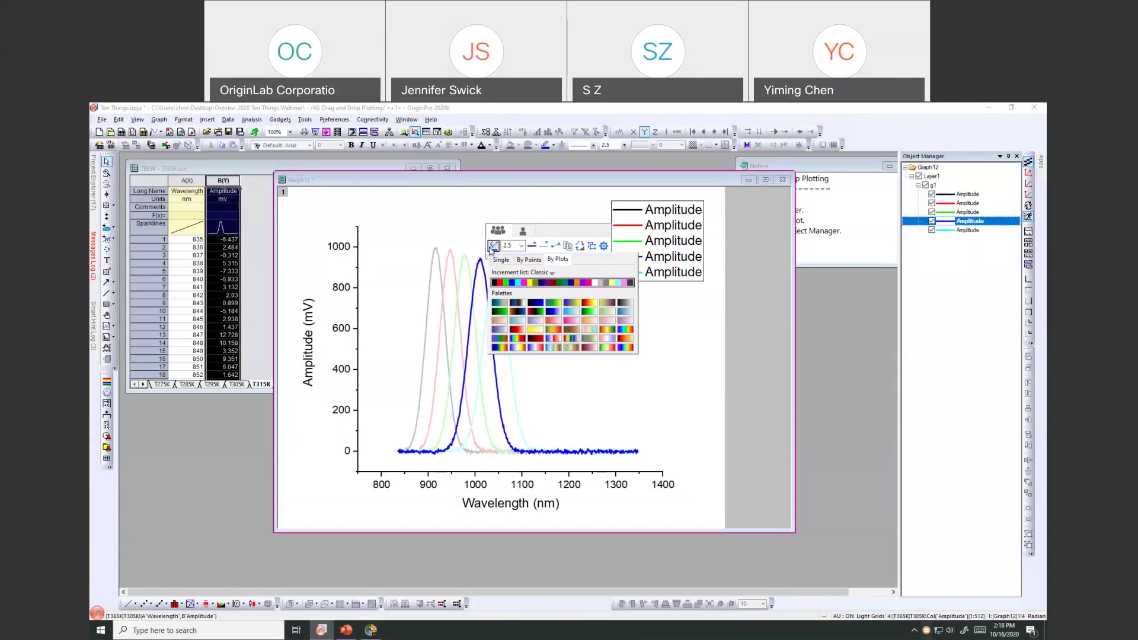
left_click(537, 274)
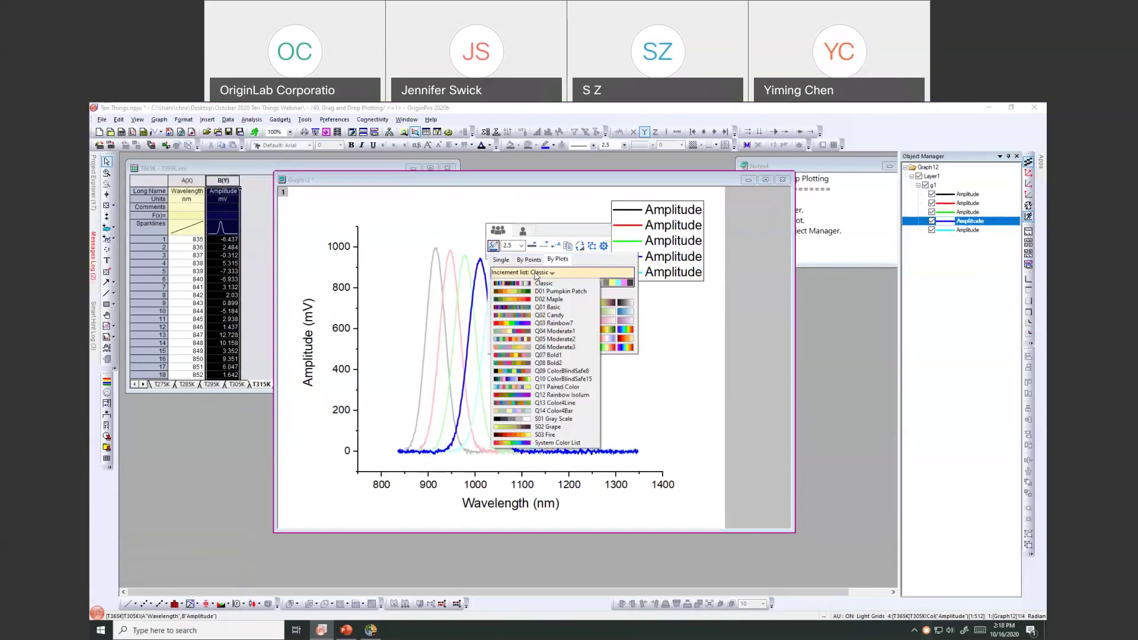
left_click(536, 355)
left_click(536, 358)
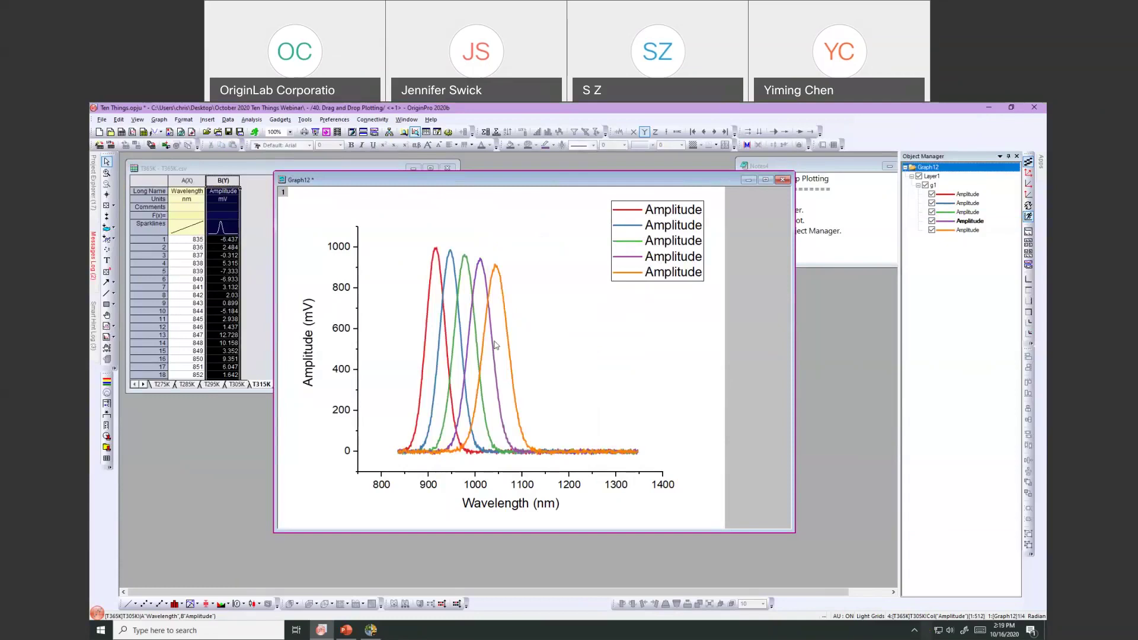
Step: Stack the grouped Amplitude curves by setting Layer1's stack offset to Auto in the layer properties
double_click(539, 338)
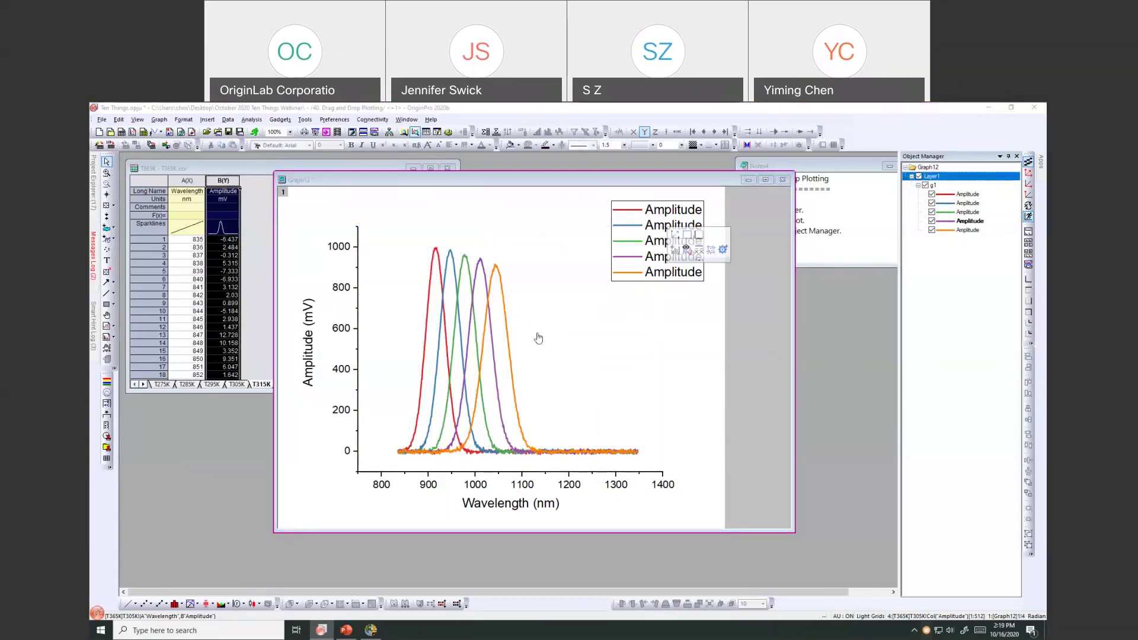
left_click_drag(443, 270, 581, 198)
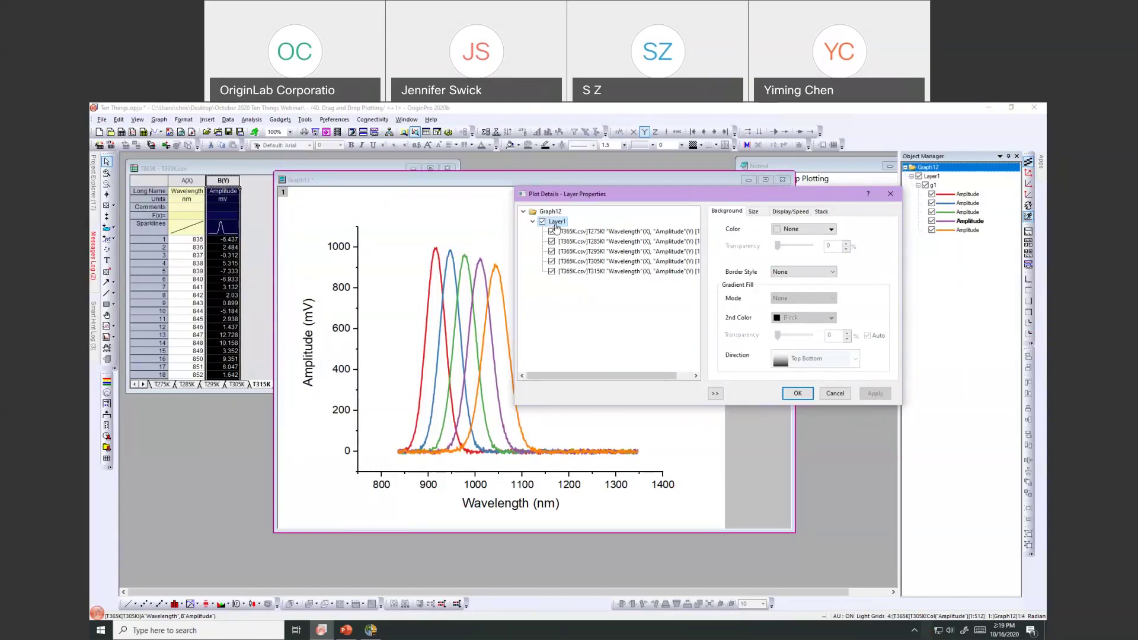
left_click(822, 211)
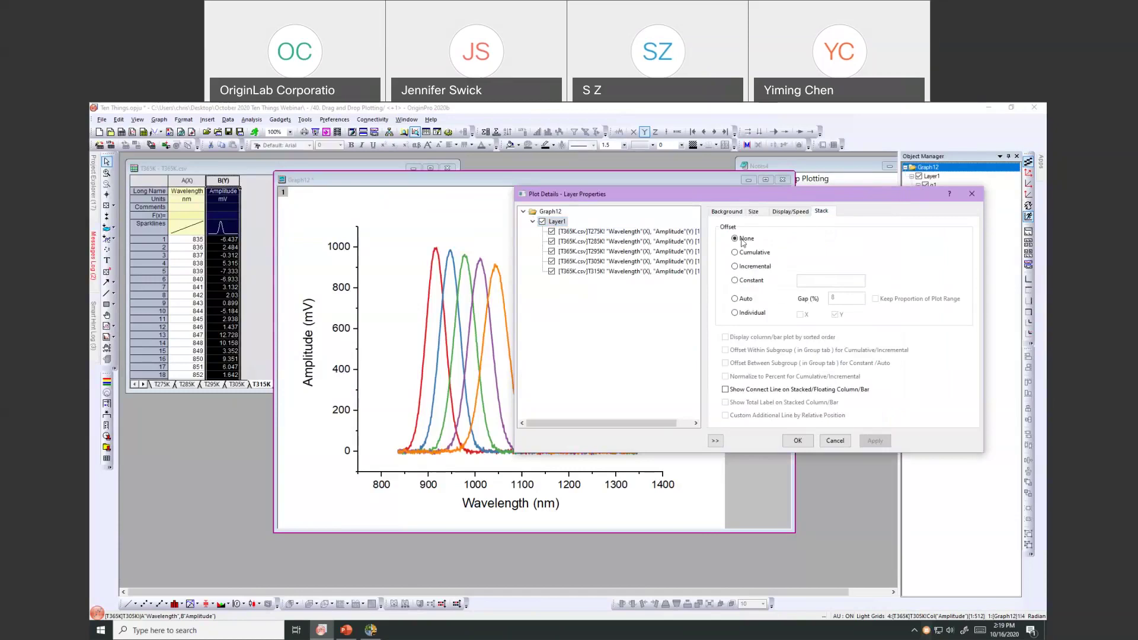
left_click(735, 299)
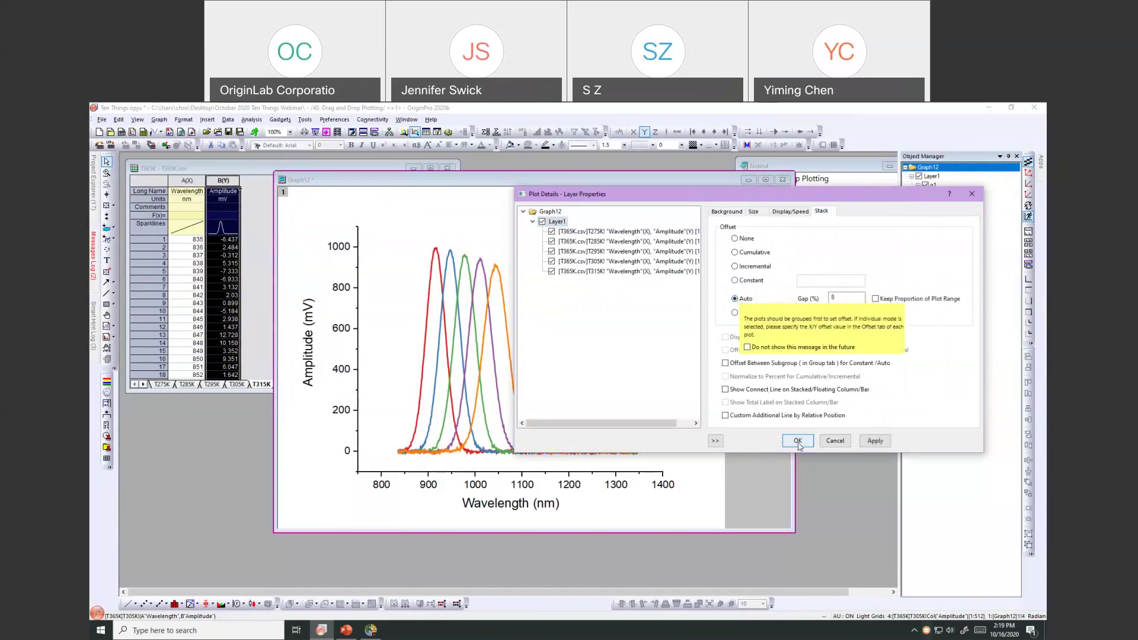
left_click(874, 441)
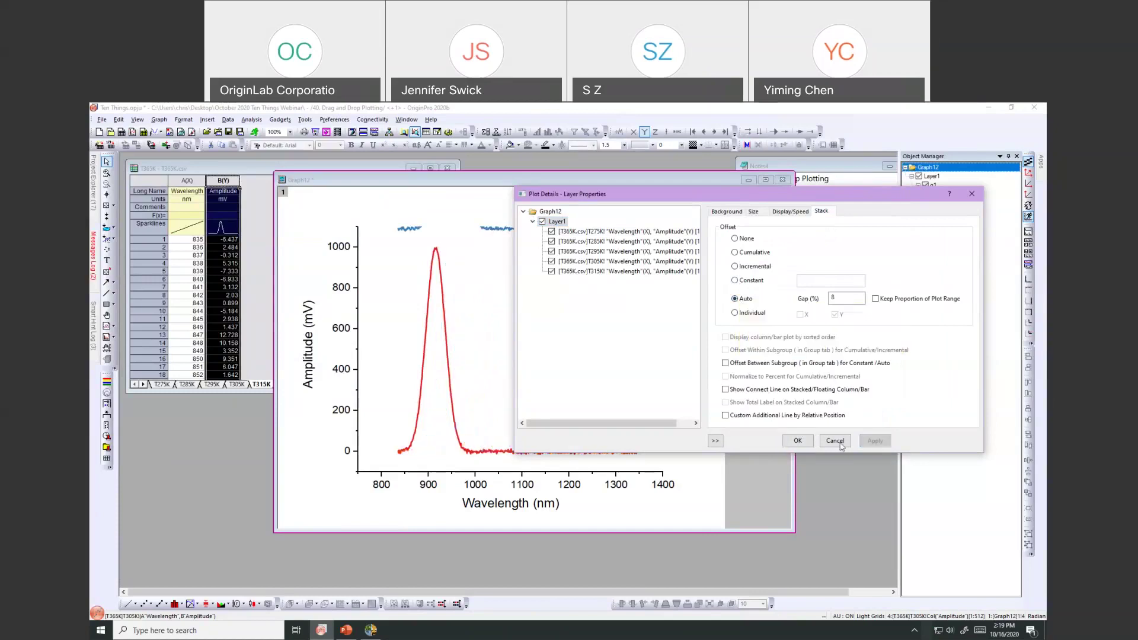
left_click(798, 441)
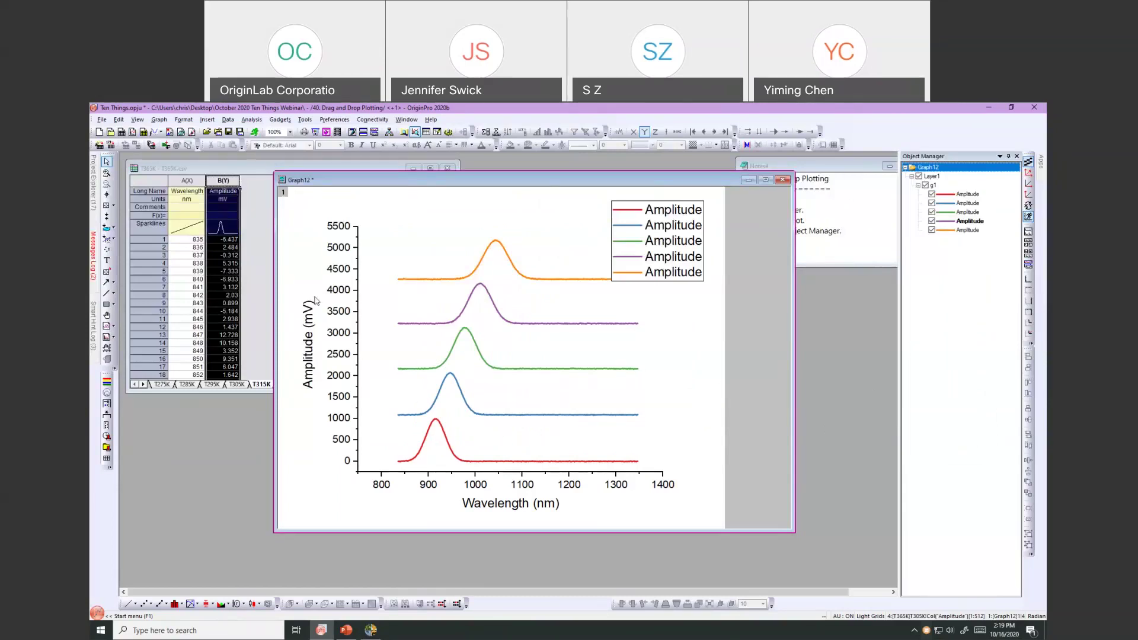
Step: Switch to the "45. Plotting Y vs Y" folder and activate the automobile.dat workbook
mouse_move(93, 207)
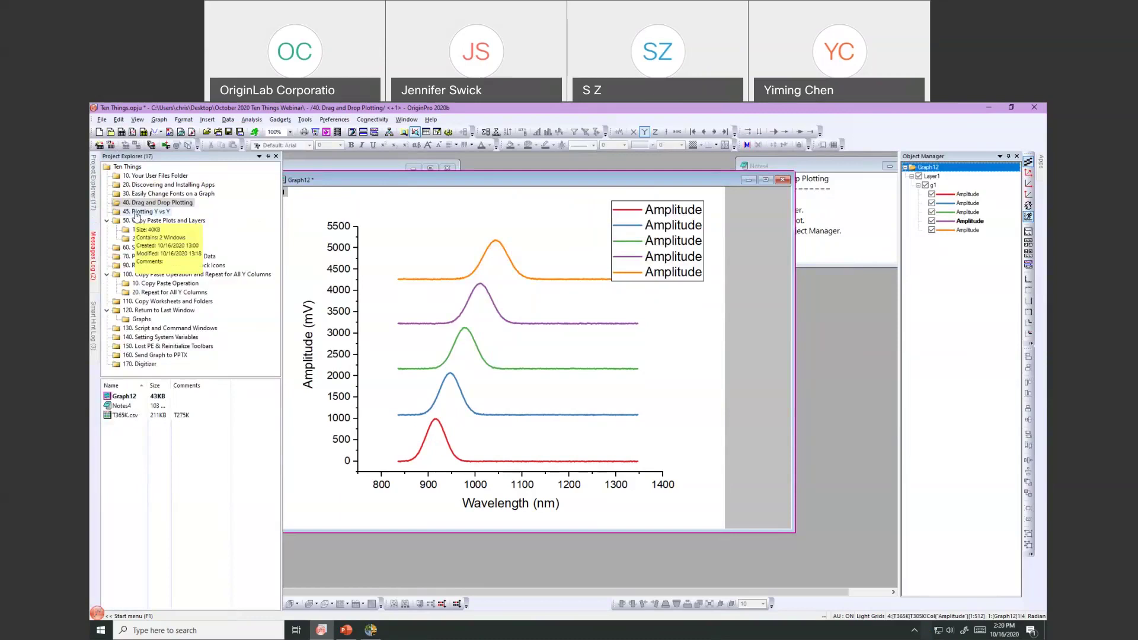
left_click(136, 212)
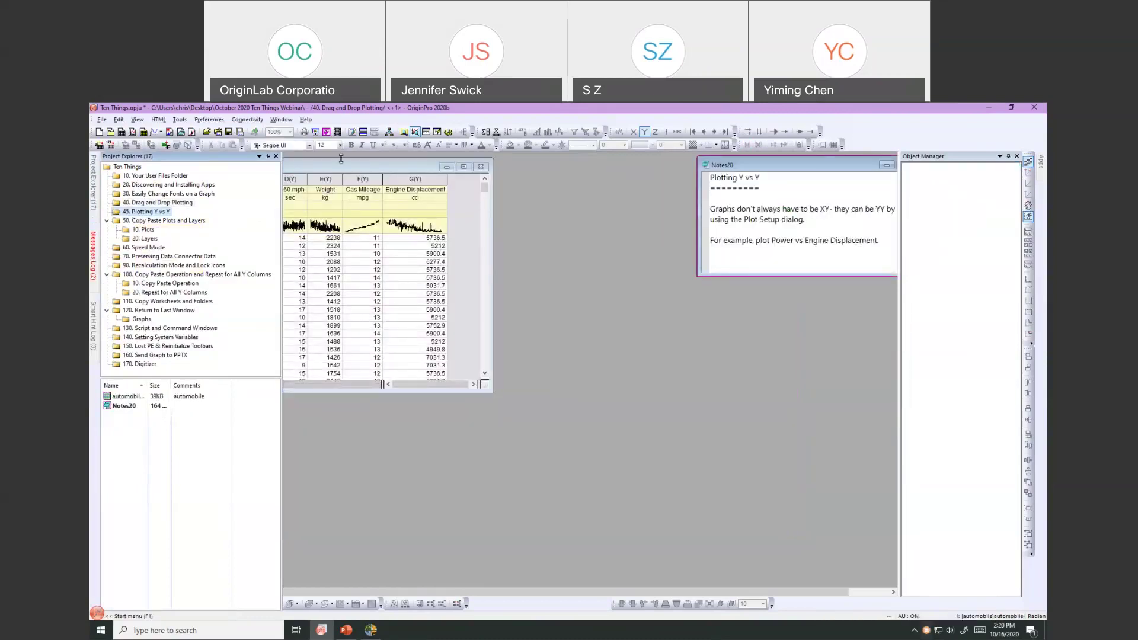
left_click(342, 166)
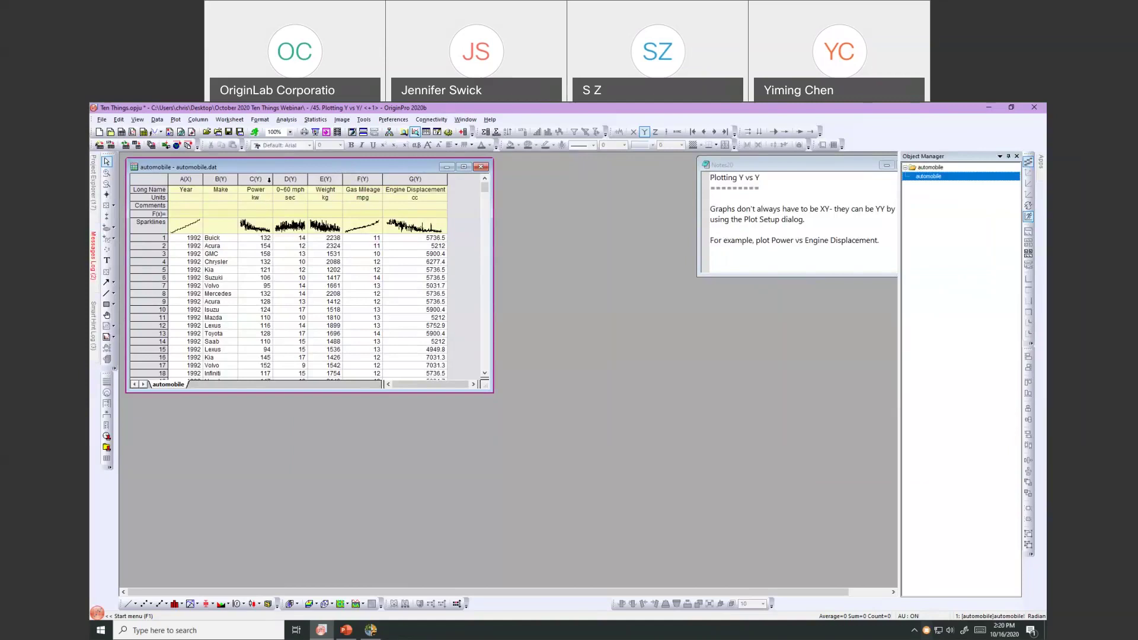
Step: Examine the Power and Engine Displacement columns in the automobile worksheet, then clear the column selection
left_click(256, 179)
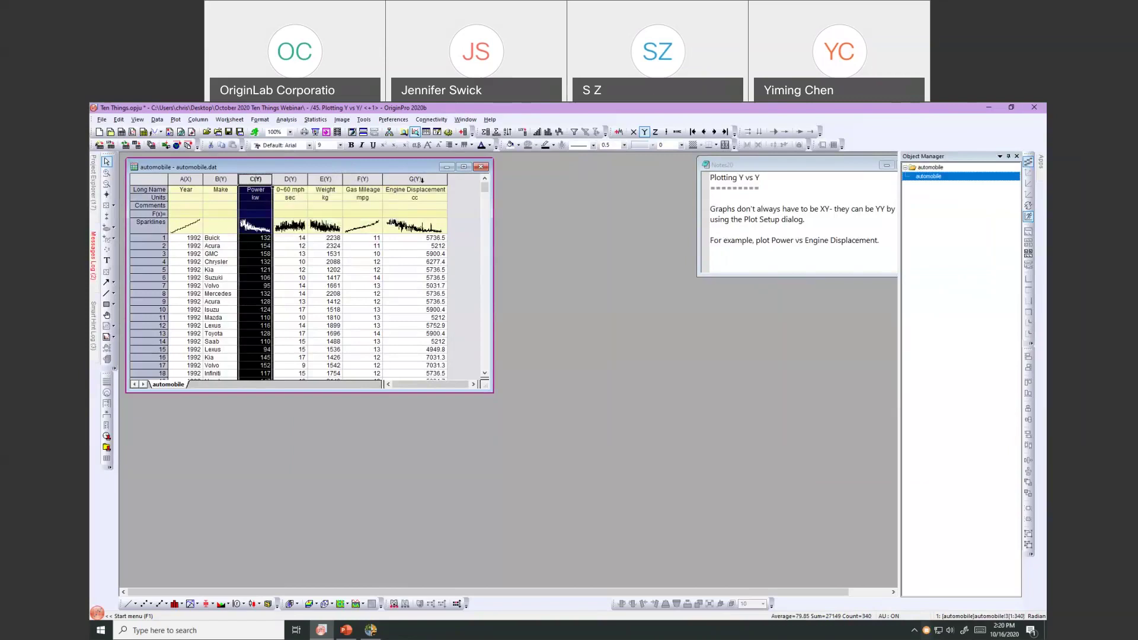
left_click(422, 179)
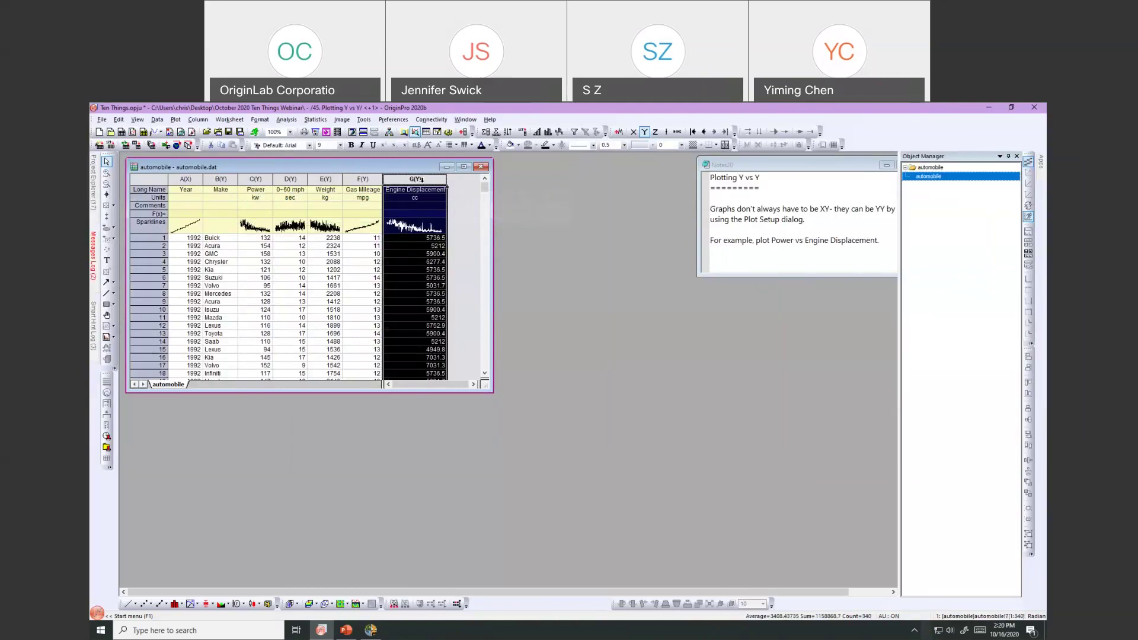
left_click(255, 179)
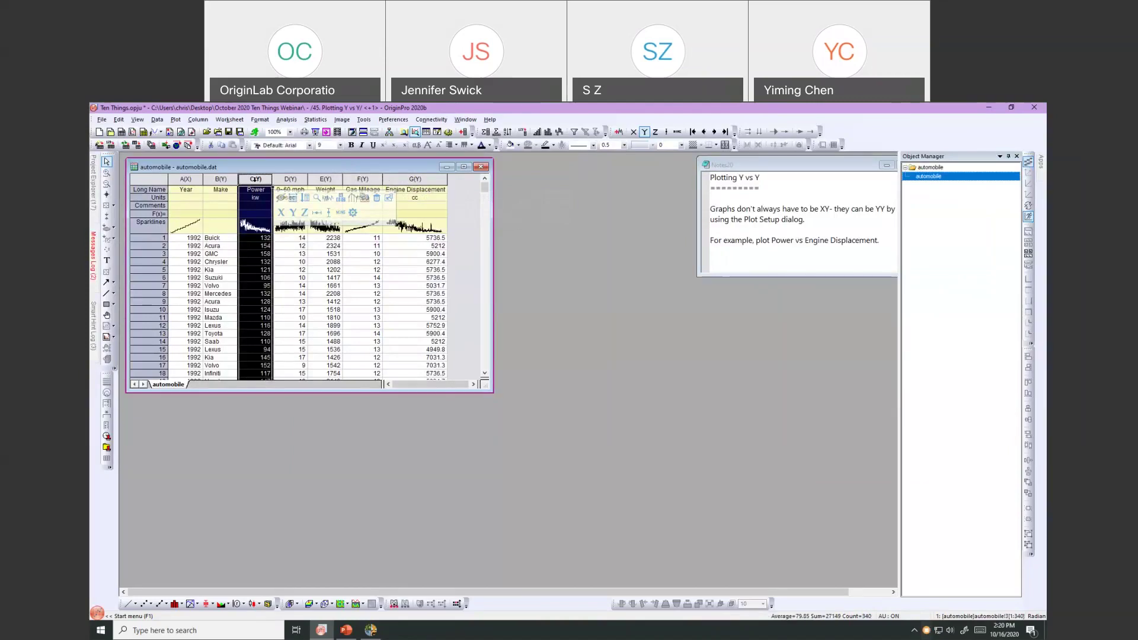
left_click(439, 204)
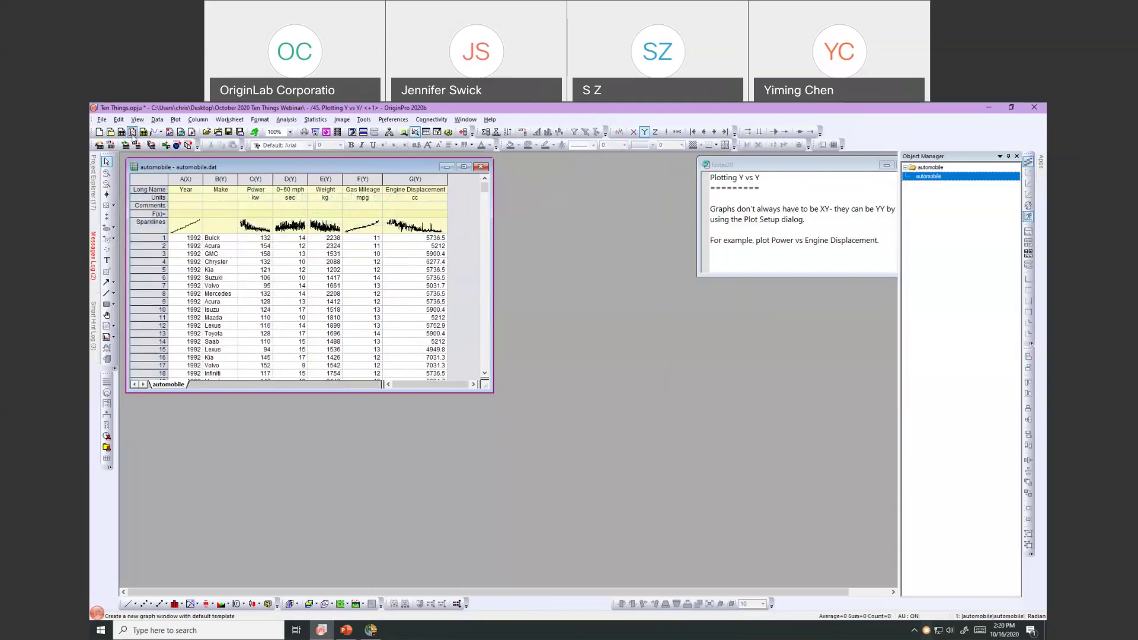
Step: Create a new empty graph with the default template and place its window clear of the automobile worksheet
left_click(132, 132)
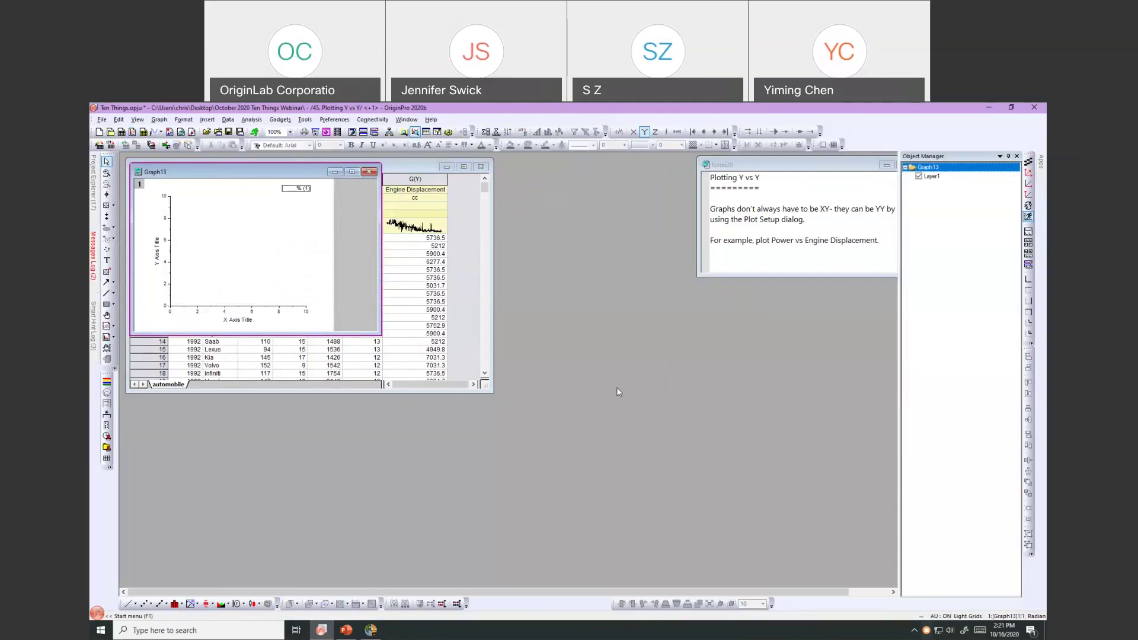
left_click_drag(617, 387, 617, 387)
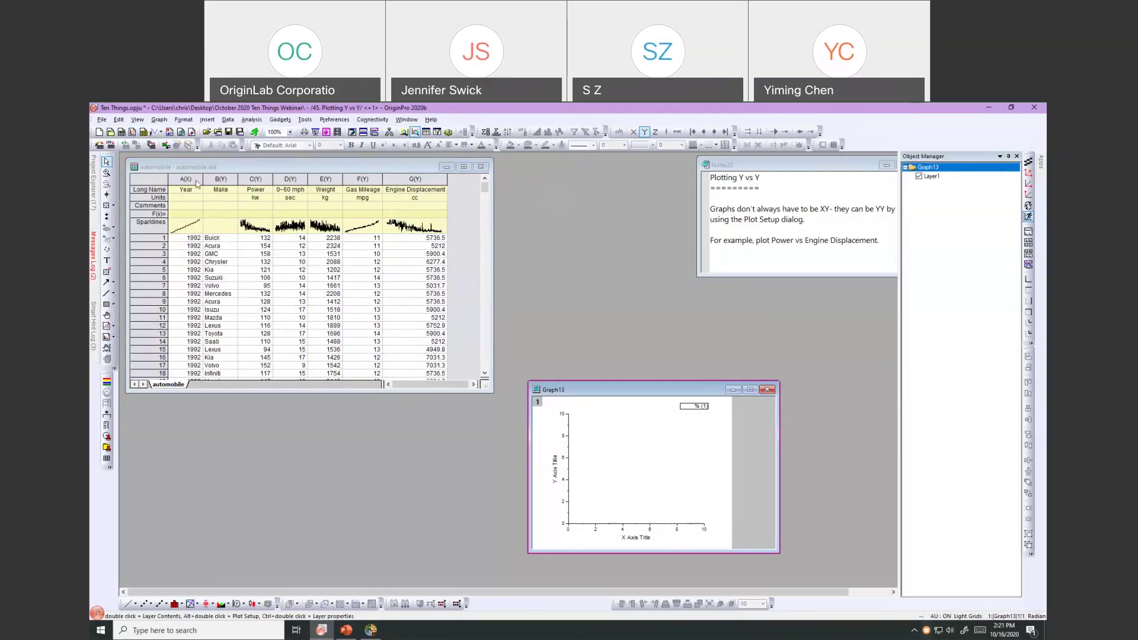
Step: Open Plot Setup for the empty graph and choose automobile.dat from Worksheets in Folder as the data source
left_click(159, 120)
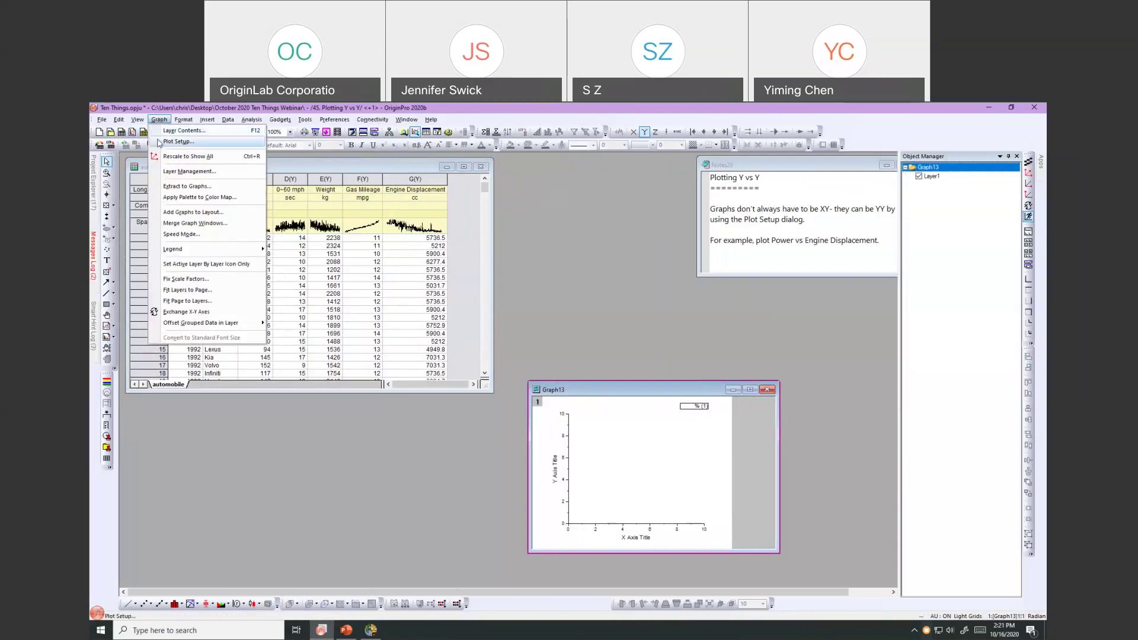
left_click(178, 142)
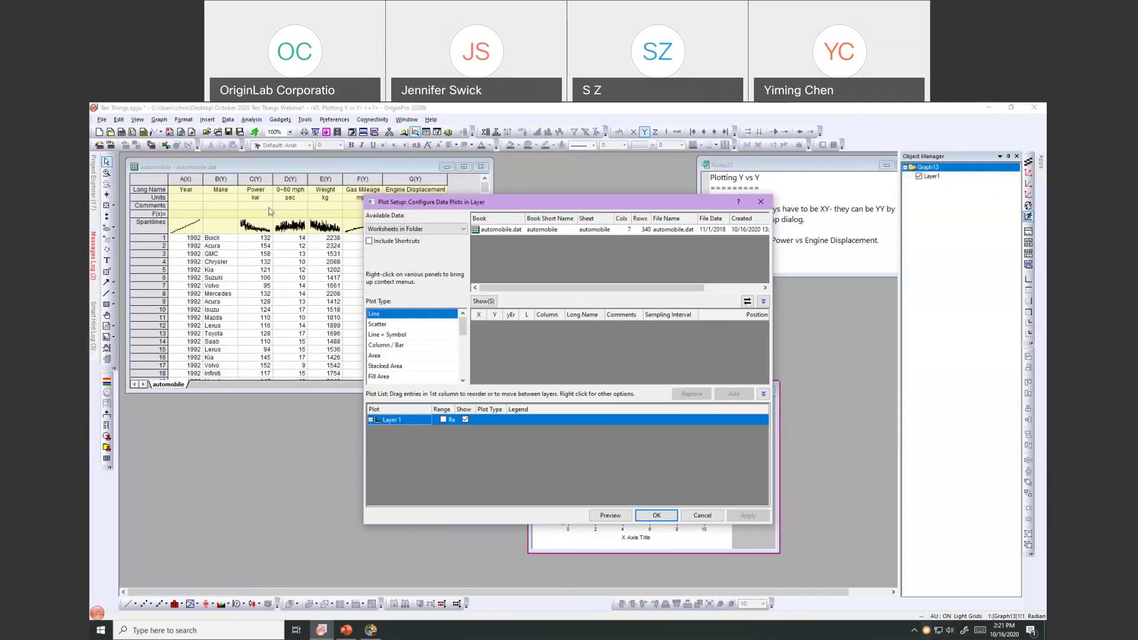
left_click(401, 229)
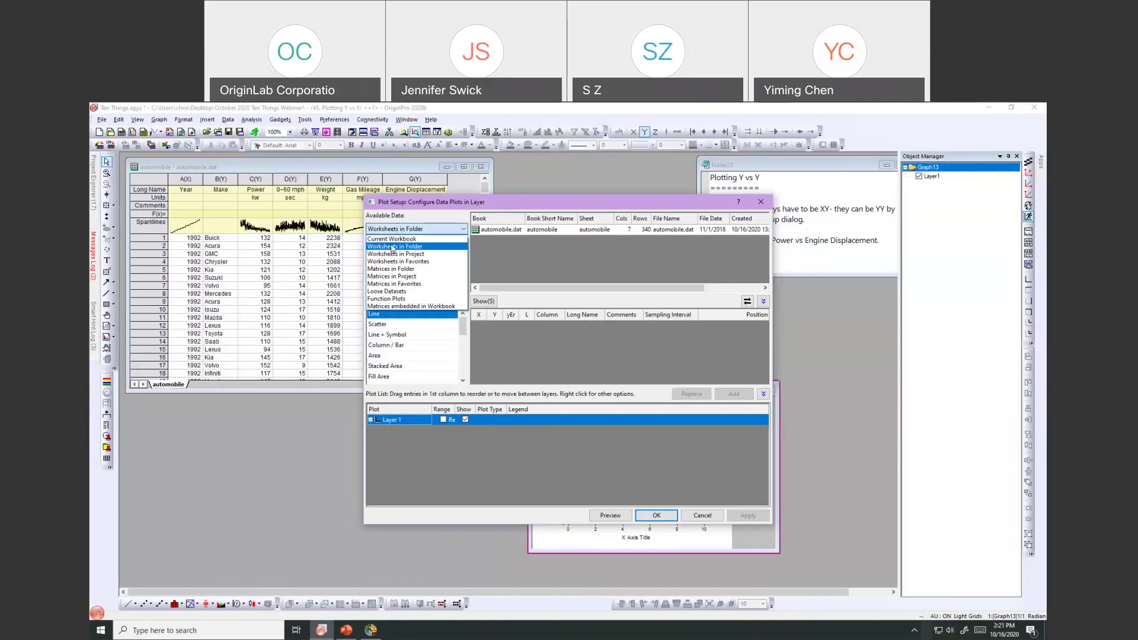
left_click(392, 246)
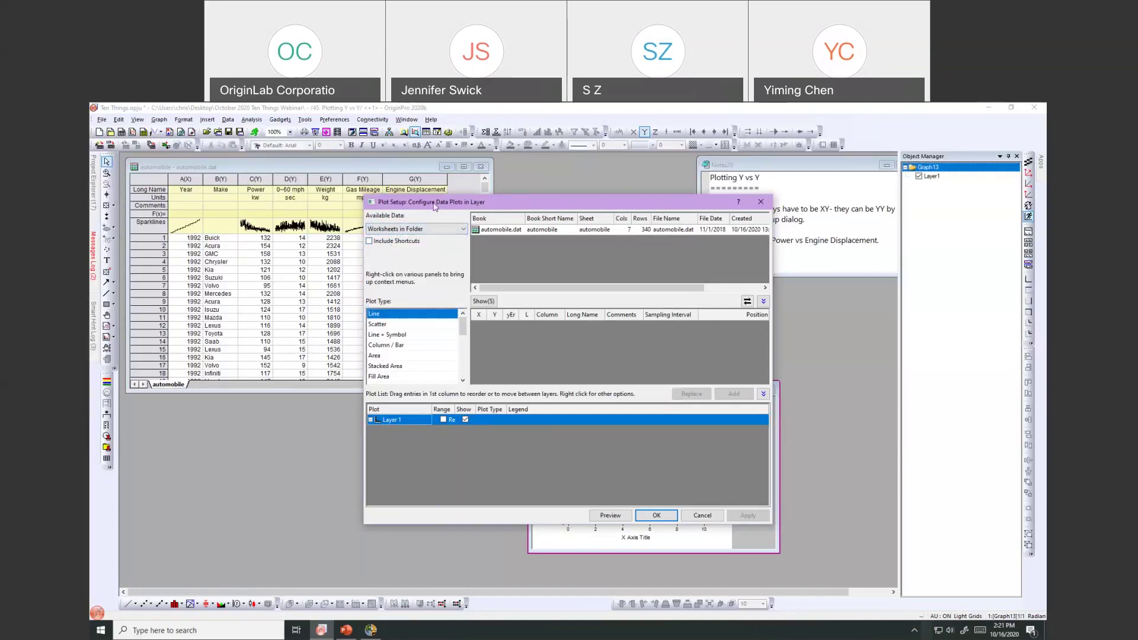
left_click(518, 234)
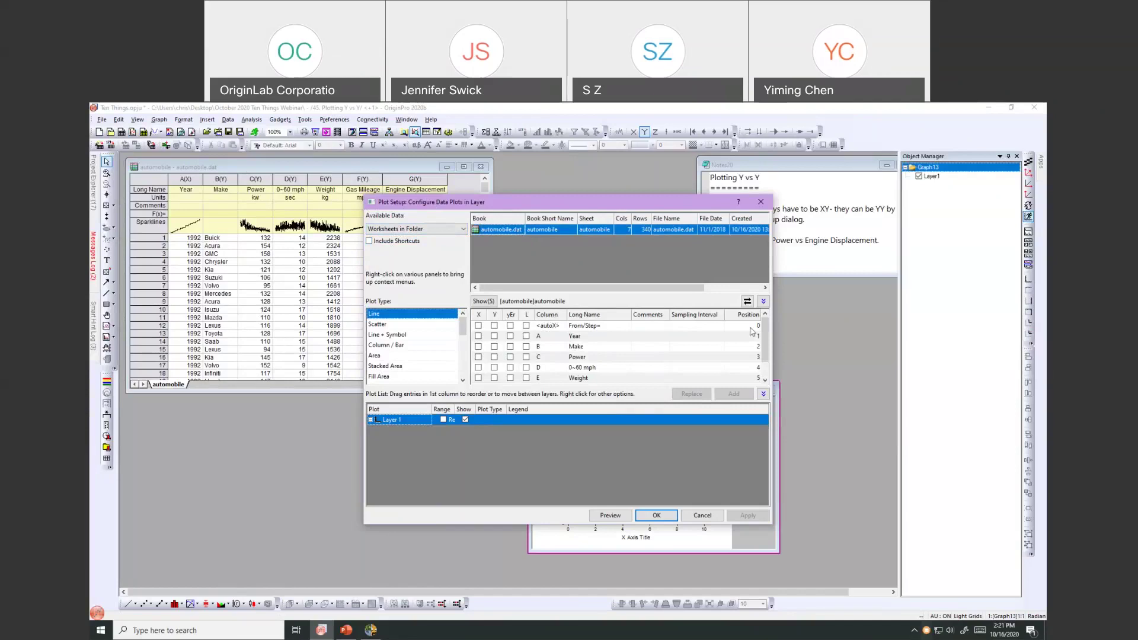
Step: Assign Engine Displacement as X and Power as Y for a line plot, and move the Plot Setup dialog off the worksheet
scroll(668, 358, "down", 2)
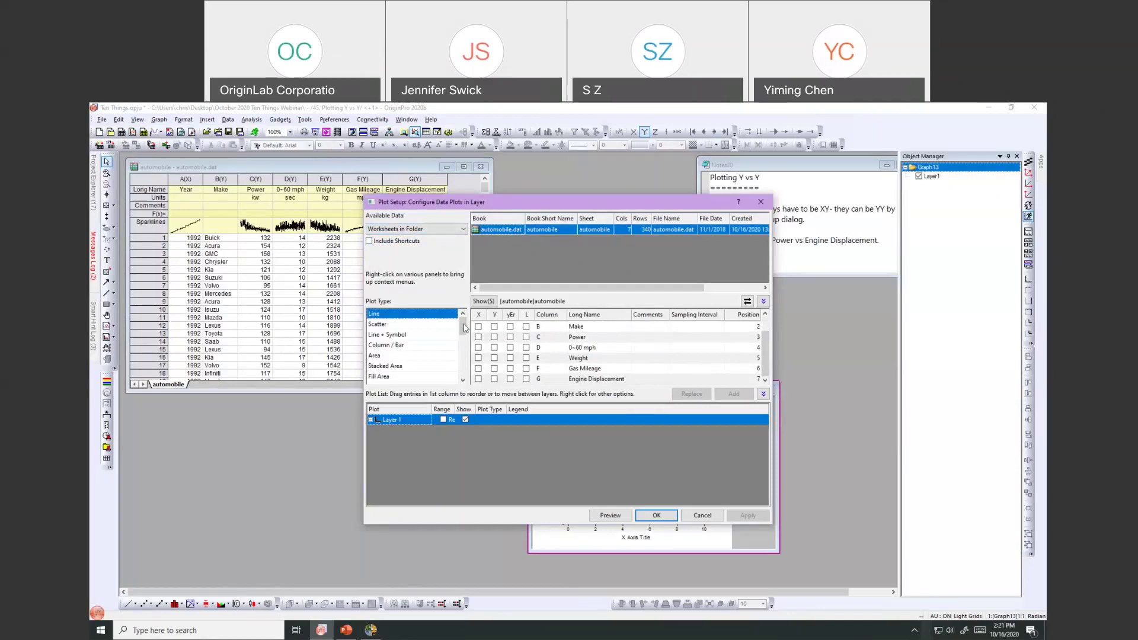
scroll(765, 347, "up", 2)
left_click(479, 379)
left_click(494, 338)
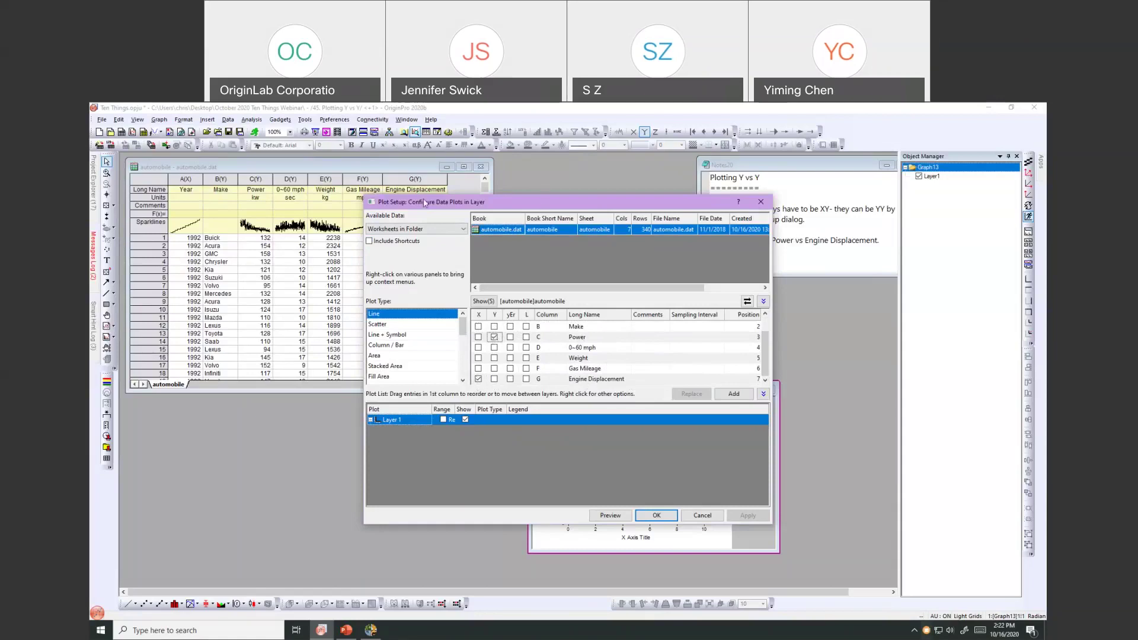
left_click_drag(544, 205, 628, 207)
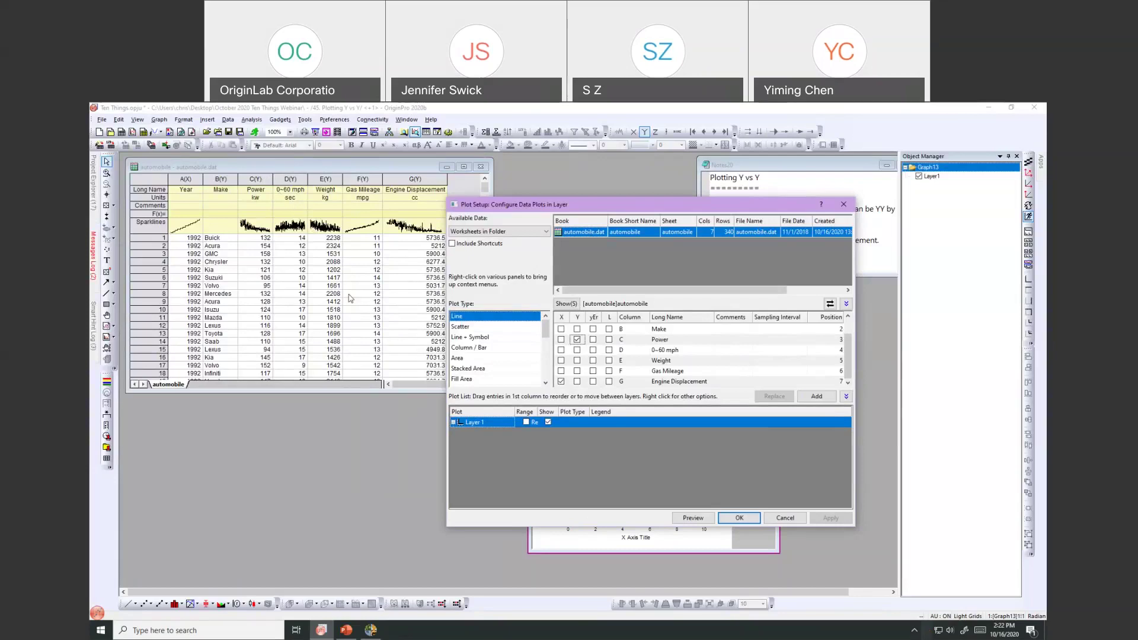
Step: Switch the plot type to Scatter, assign Engine Displacement as X and Power as Y, and add the plot to Layer 1
left_click(465, 327)
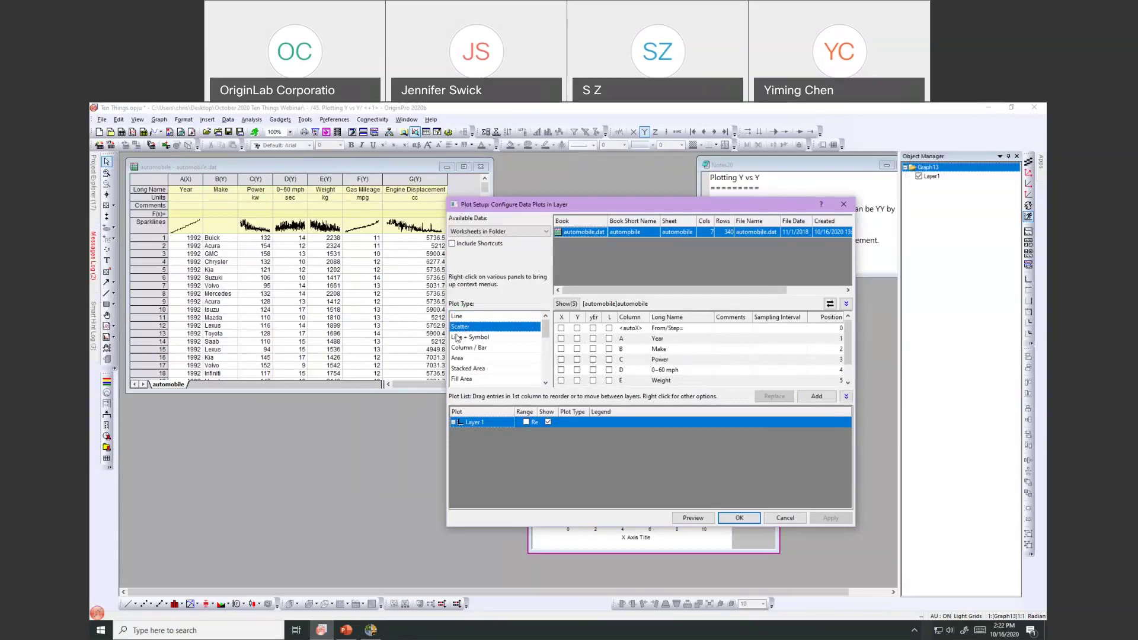
scroll(850, 369, "down", 1)
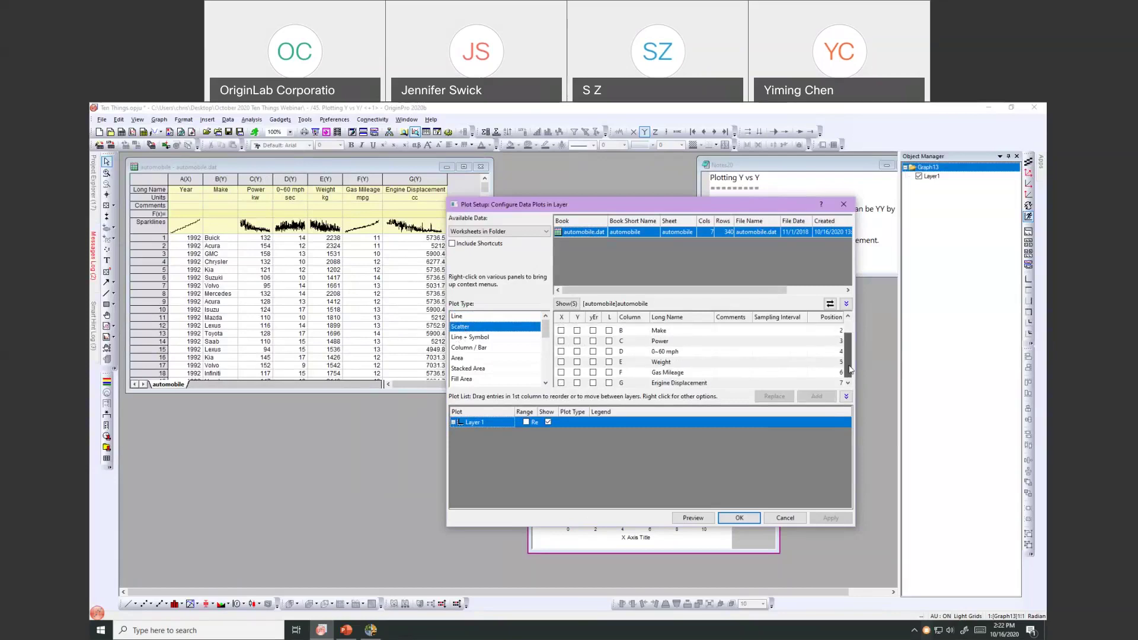
left_click(560, 382)
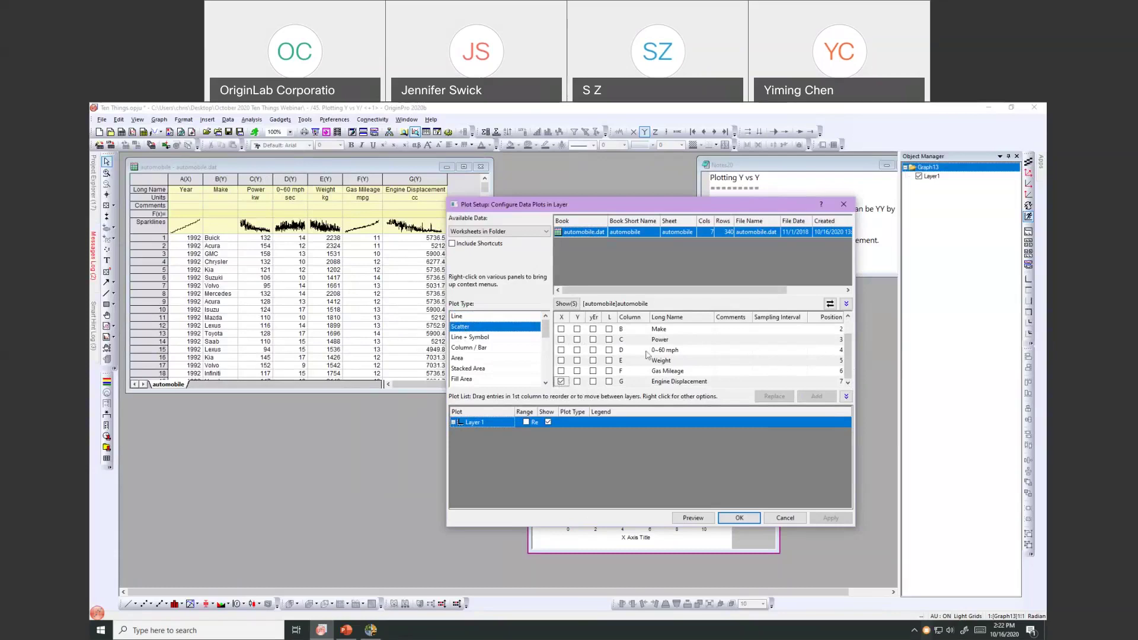
left_click(579, 340)
left_click(817, 396)
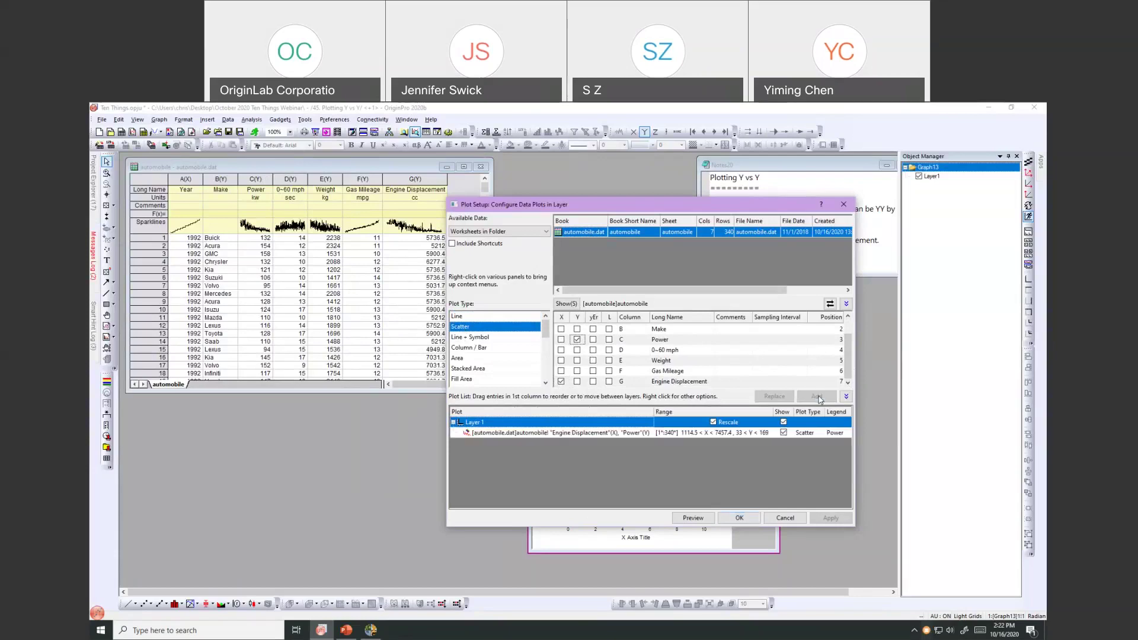
Step: Preview the scatter plot, accept the plot setup, and enlarge the resulting graph window
left_click(693, 518)
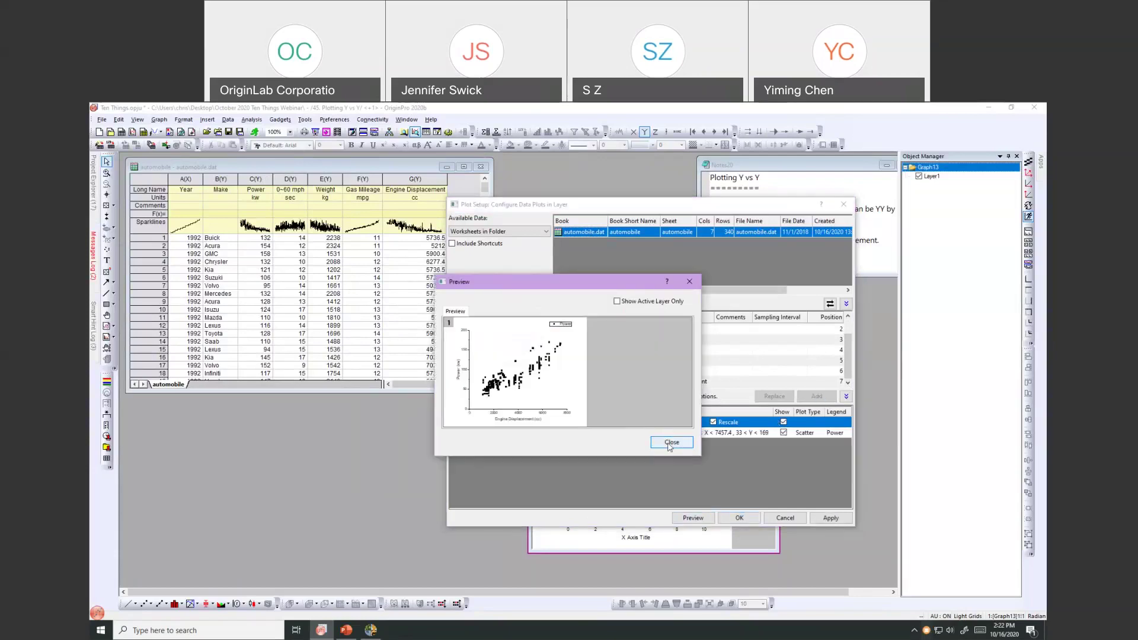
left_click(673, 442)
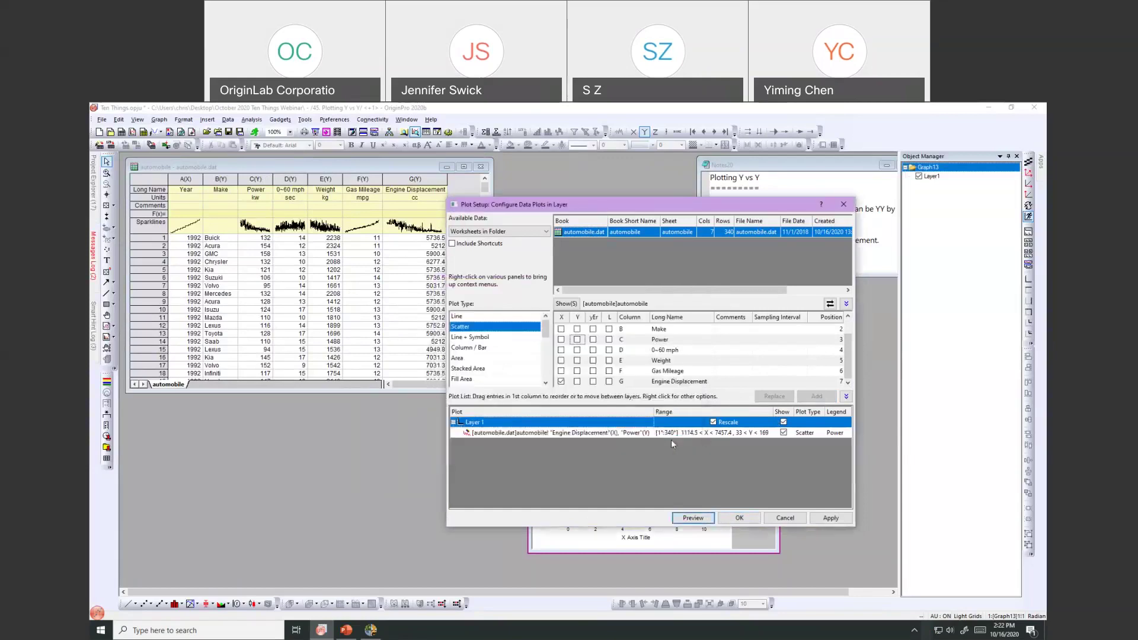
left_click(741, 519)
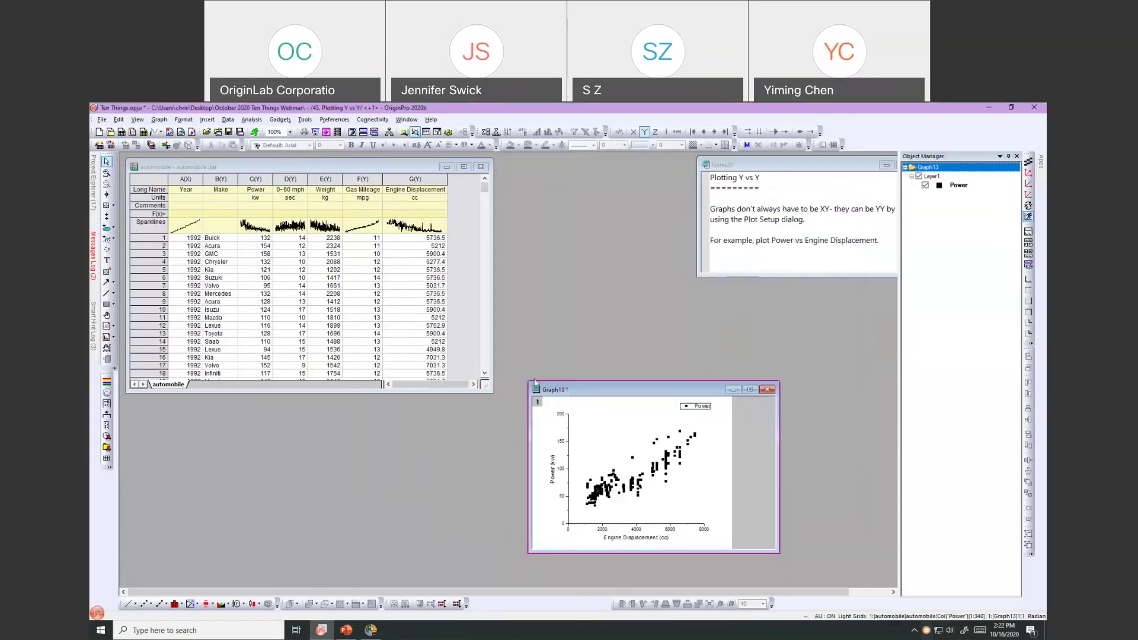
left_click_drag(359, 257, 323, 224)
Step: Change the Power scatter symbols to solid circles and set their transparency to about 56%
left_click(480, 437)
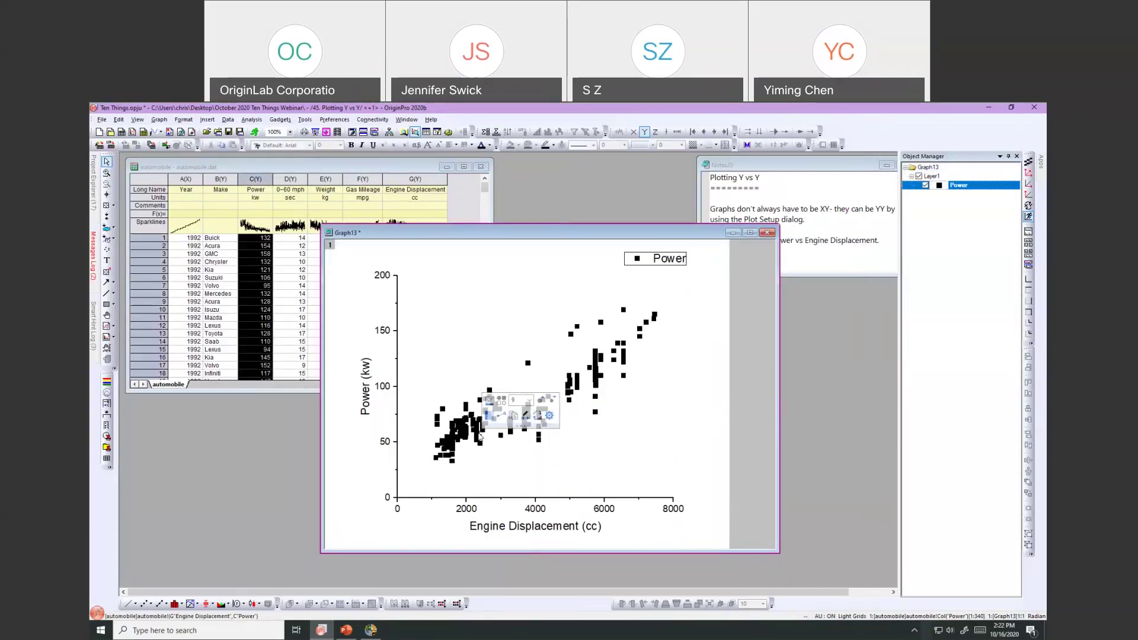
left_click(502, 404)
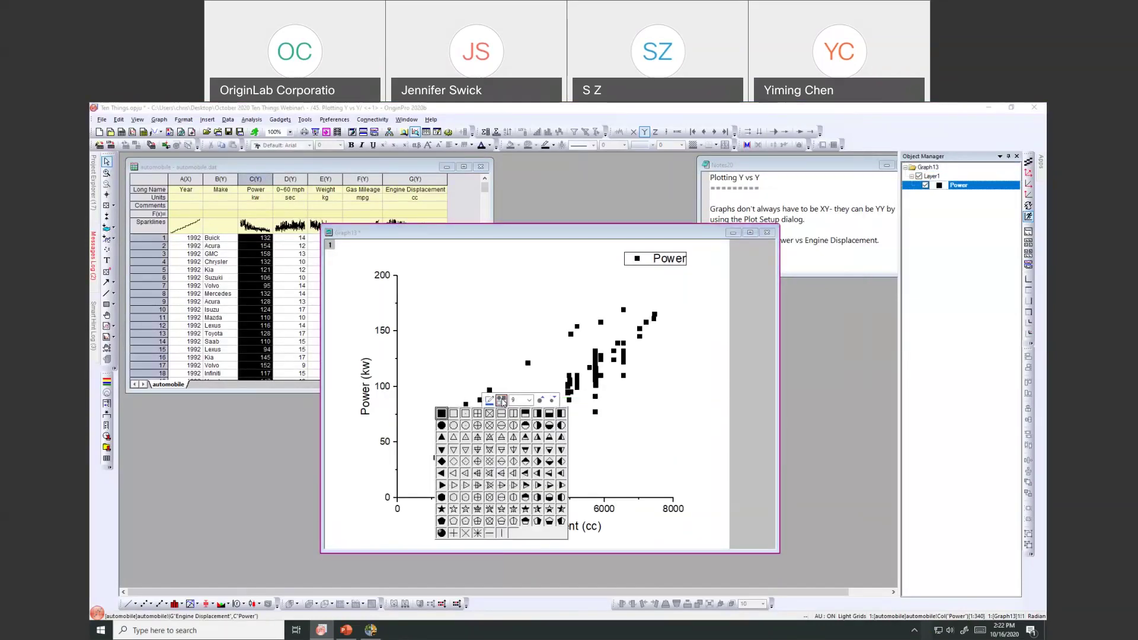
left_click(451, 419)
left_click(489, 416)
left_click_drag(495, 434, 508, 434)
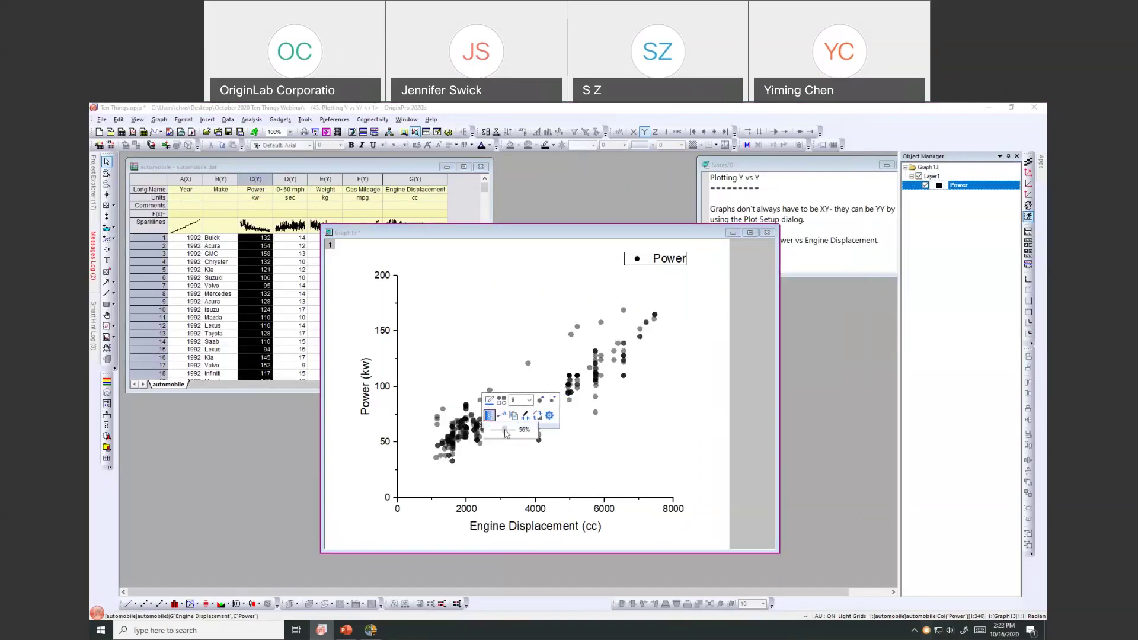
Step: Color the Power scatter symbols dark green and reduce their transparency so they look more solid
left_click(489, 401)
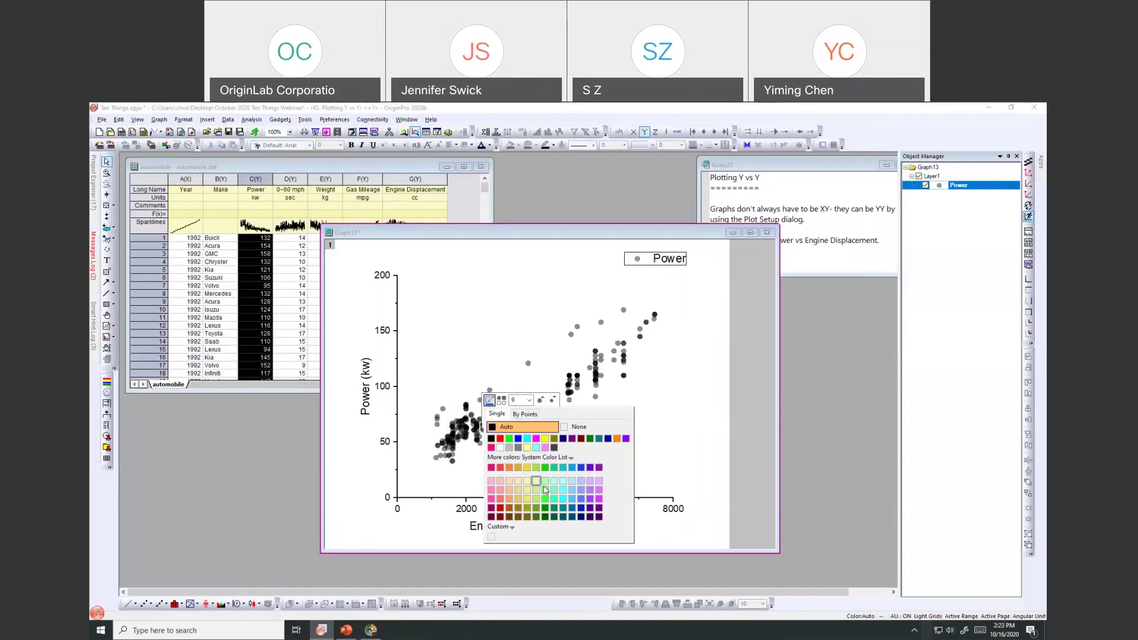
left_click(553, 508)
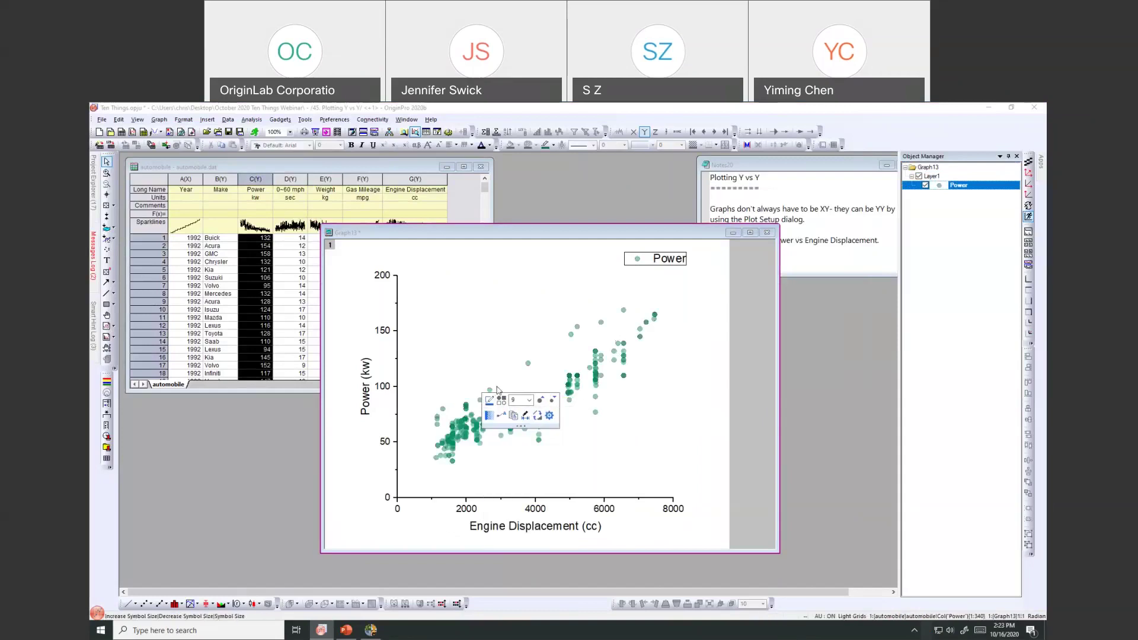
left_click(490, 416)
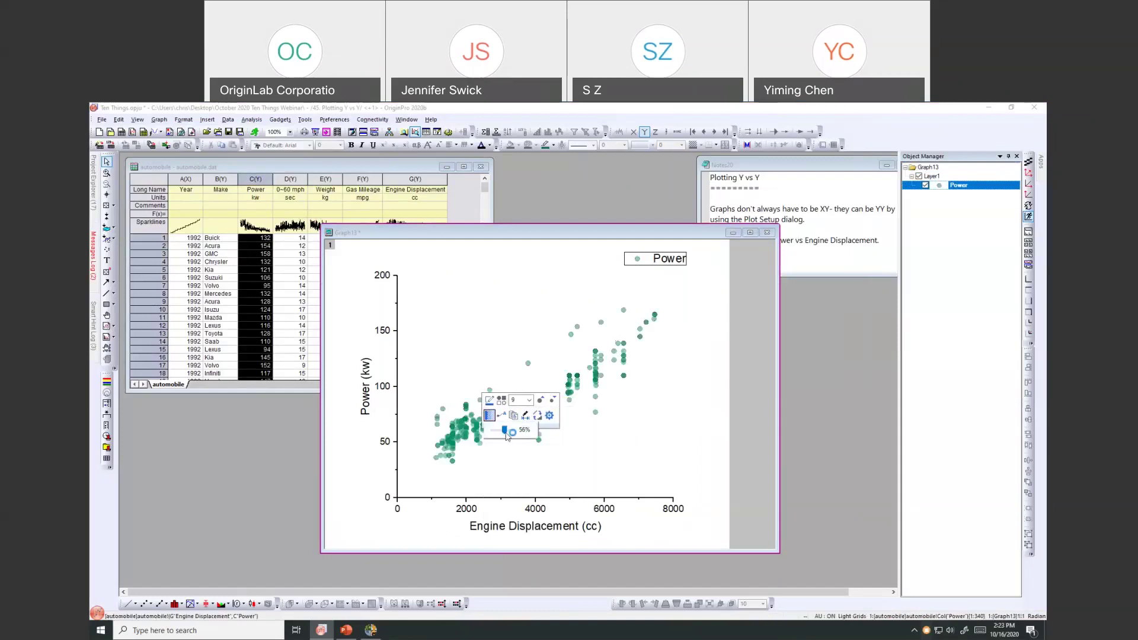
left_click_drag(497, 435, 488, 436)
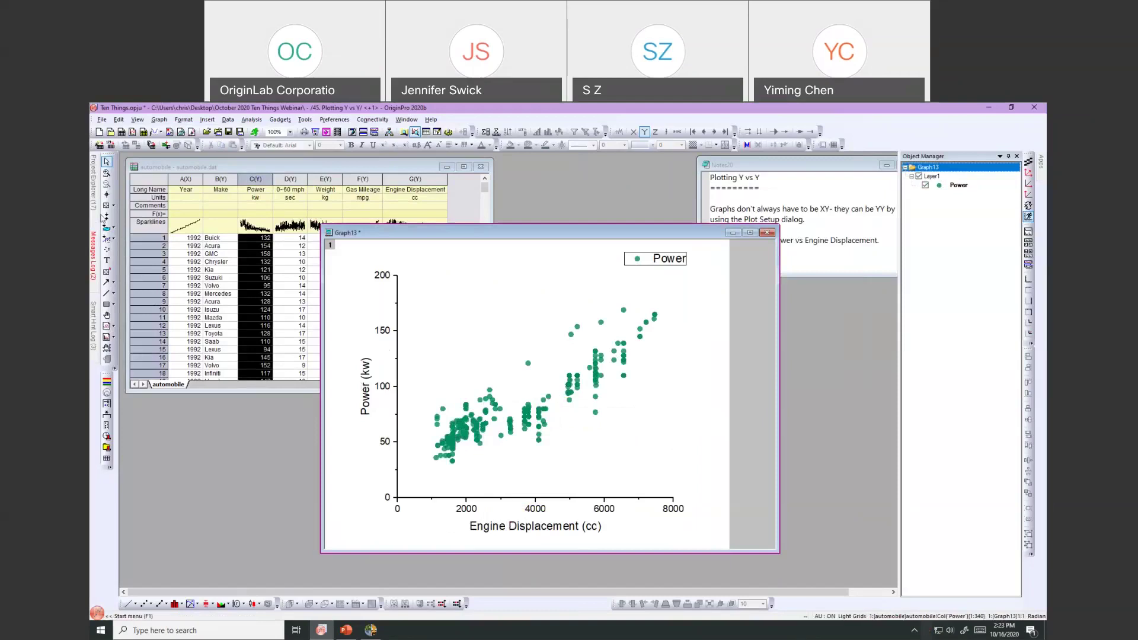
Step: Switch to the 10. Plots subfolder of 50. Copy Paste Plots and Layers in the project
mouse_move(96, 215)
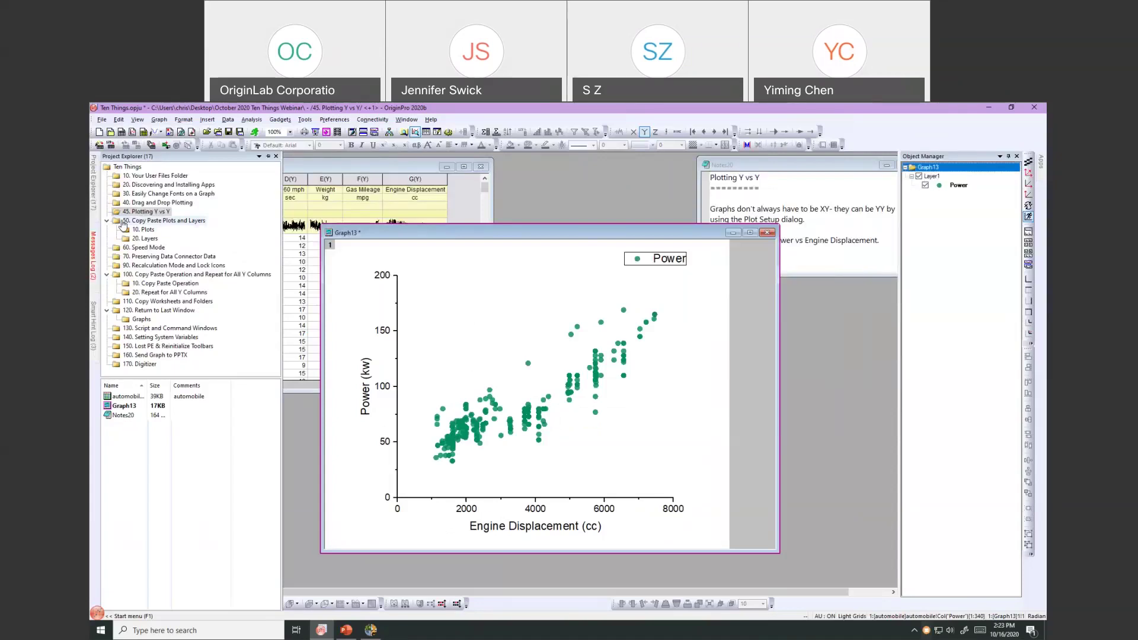
left_click(145, 230)
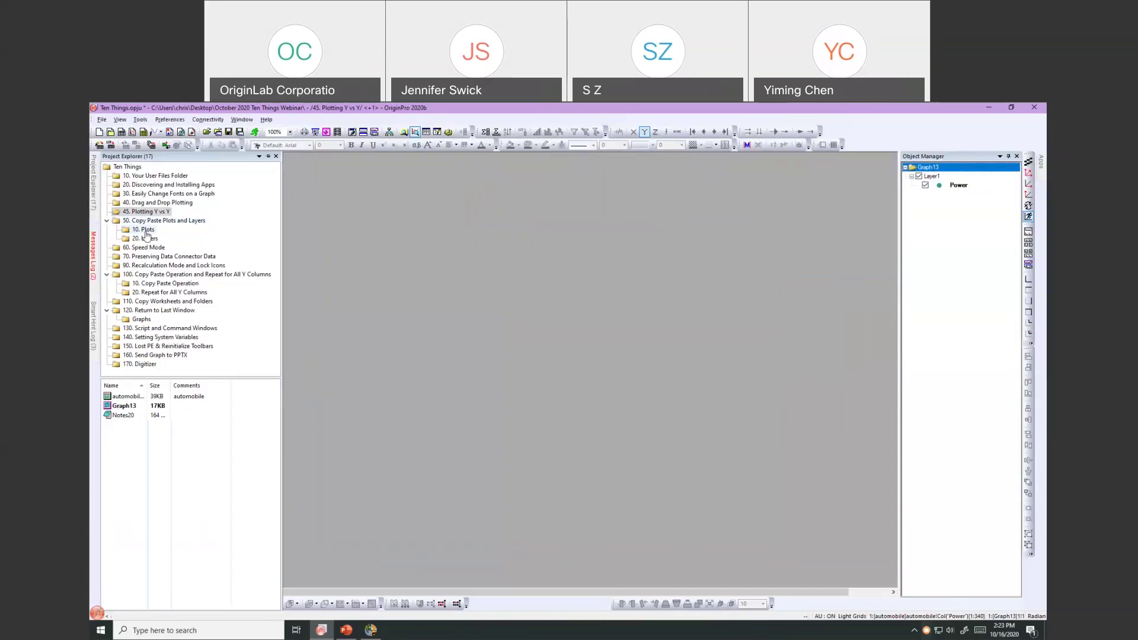
left_click(534, 347)
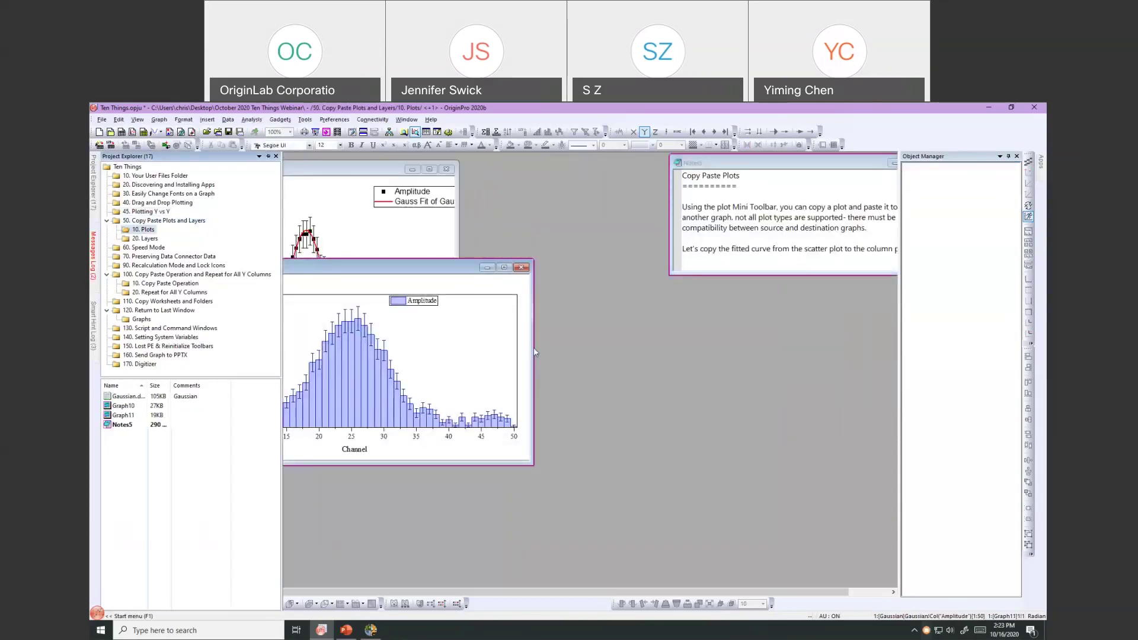
Step: Place the column graph window beside the scatter graph and enlarge it slightly
left_click_drag(408, 267, 691, 352)
left_click(270, 170)
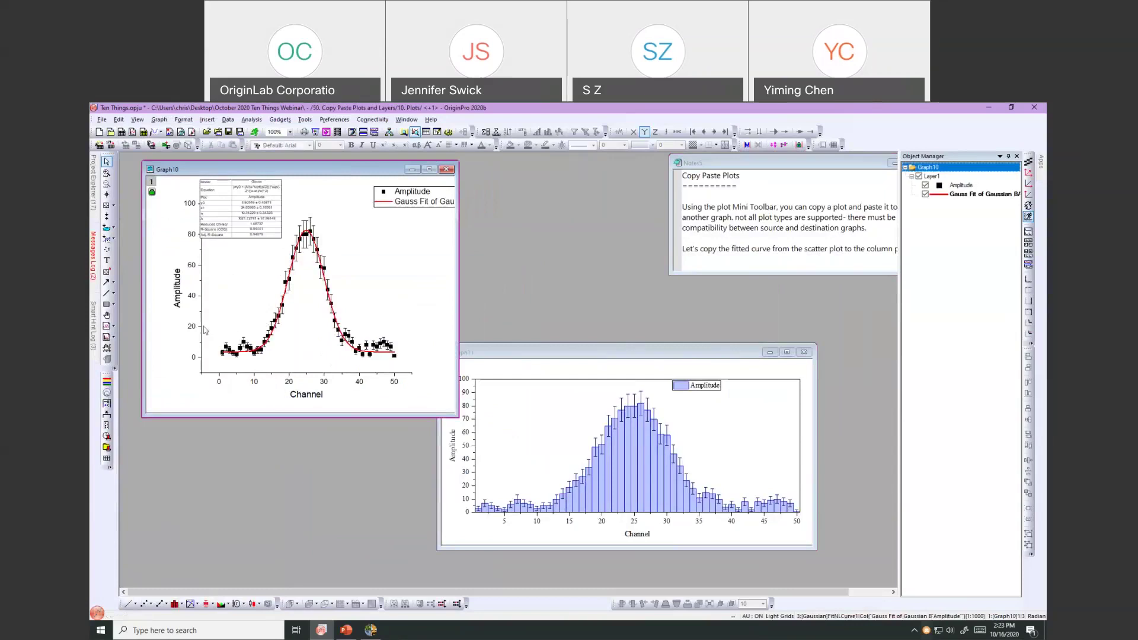
left_click(521, 354)
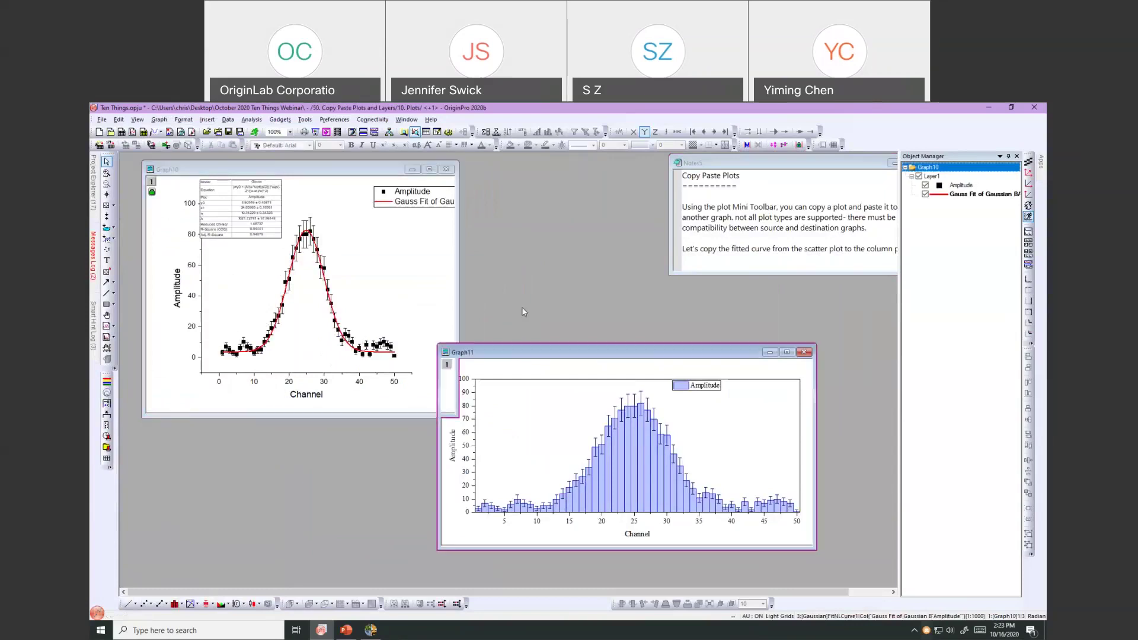
left_click_drag(520, 355, 509, 225)
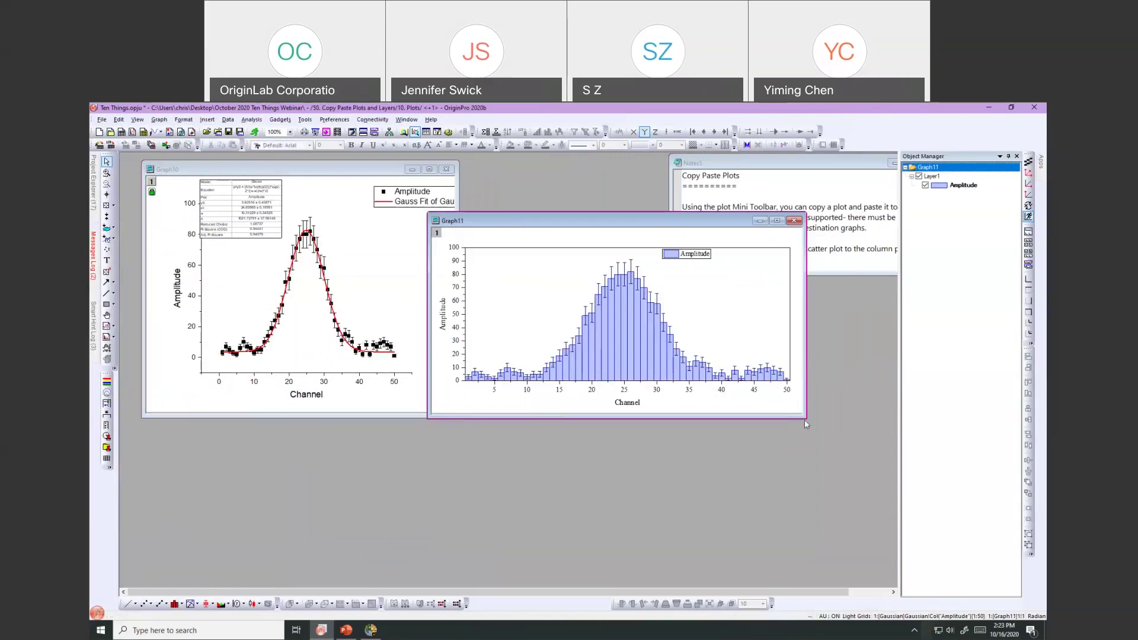
left_click_drag(809, 419, 825, 444)
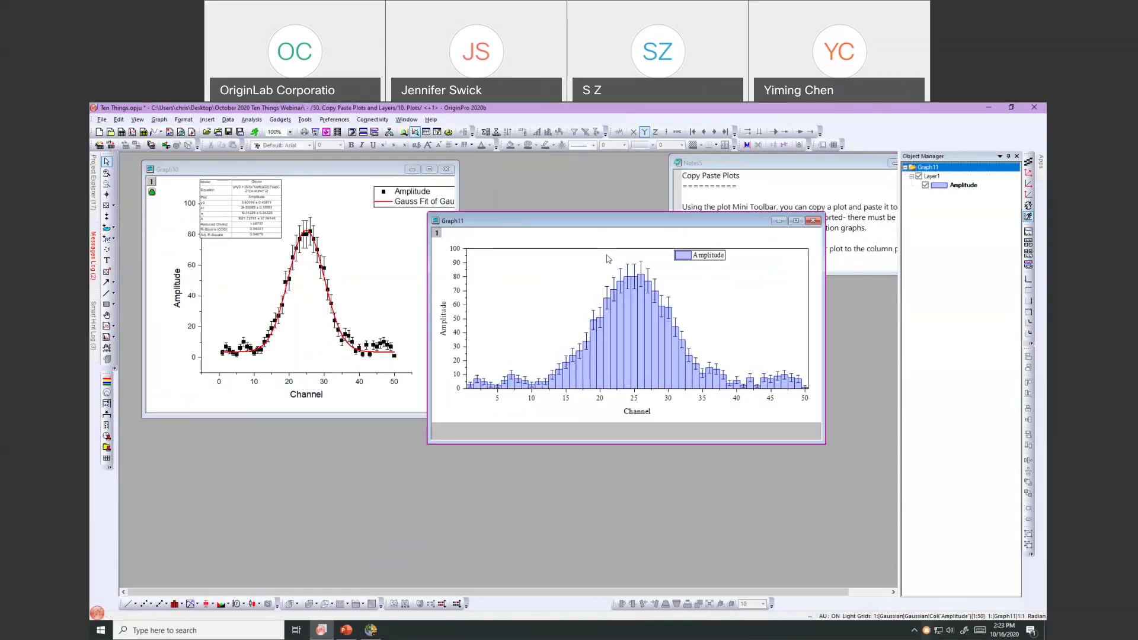
left_click_drag(548, 221, 558, 220)
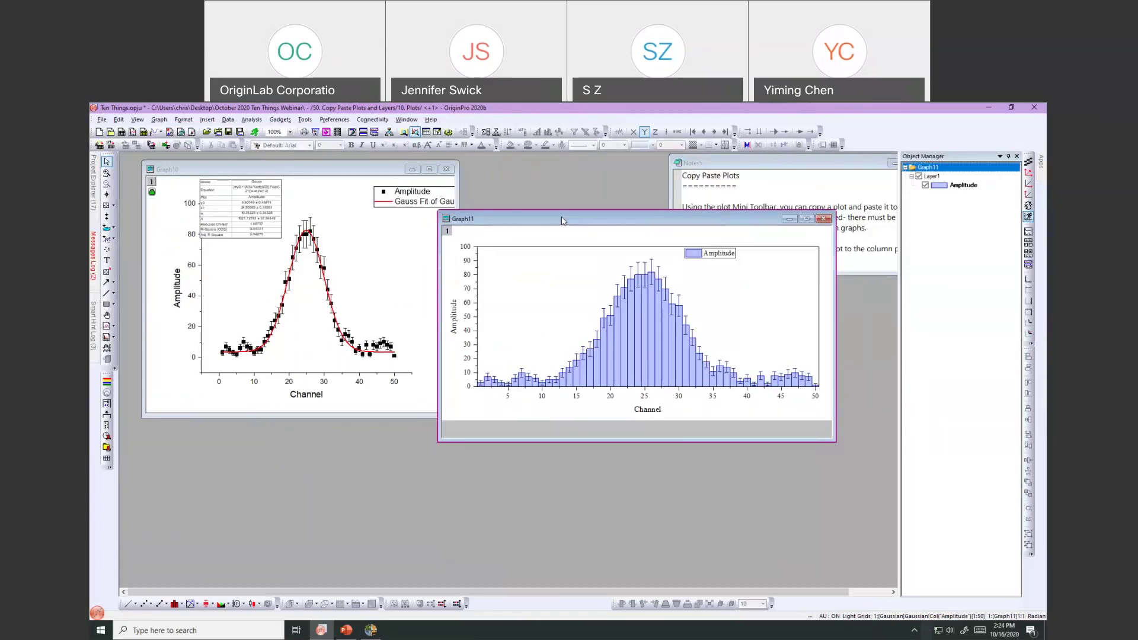
Step: Copy the red Gauss fit curve from the scatter graph and paste it into the layer of the column graph
left_click(342, 177)
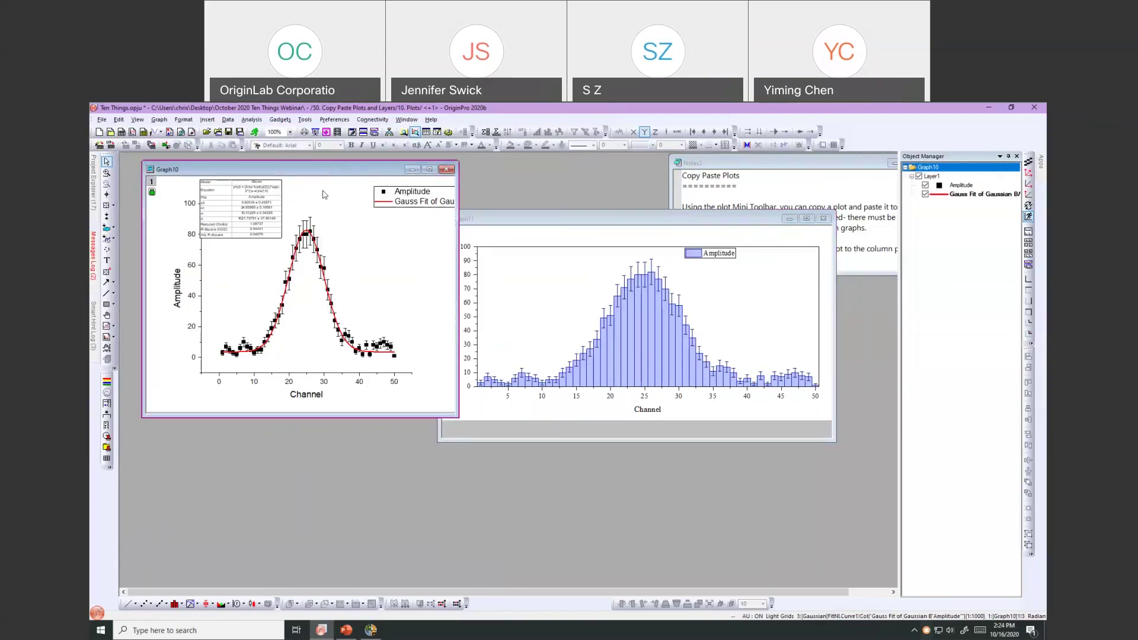
left_click(325, 282)
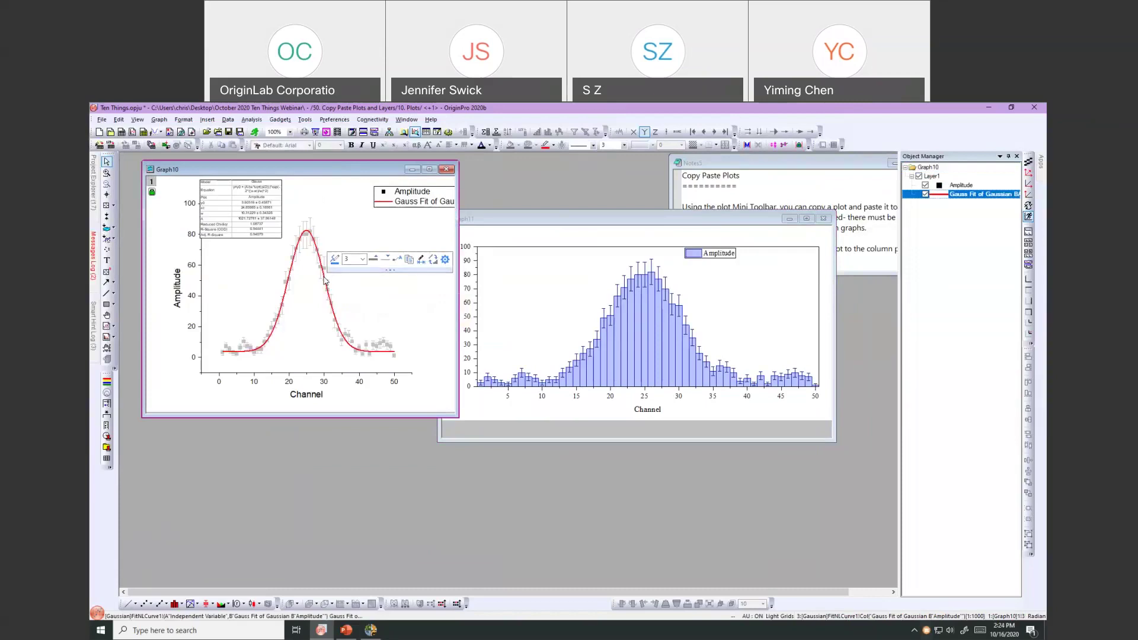
left_click(408, 260)
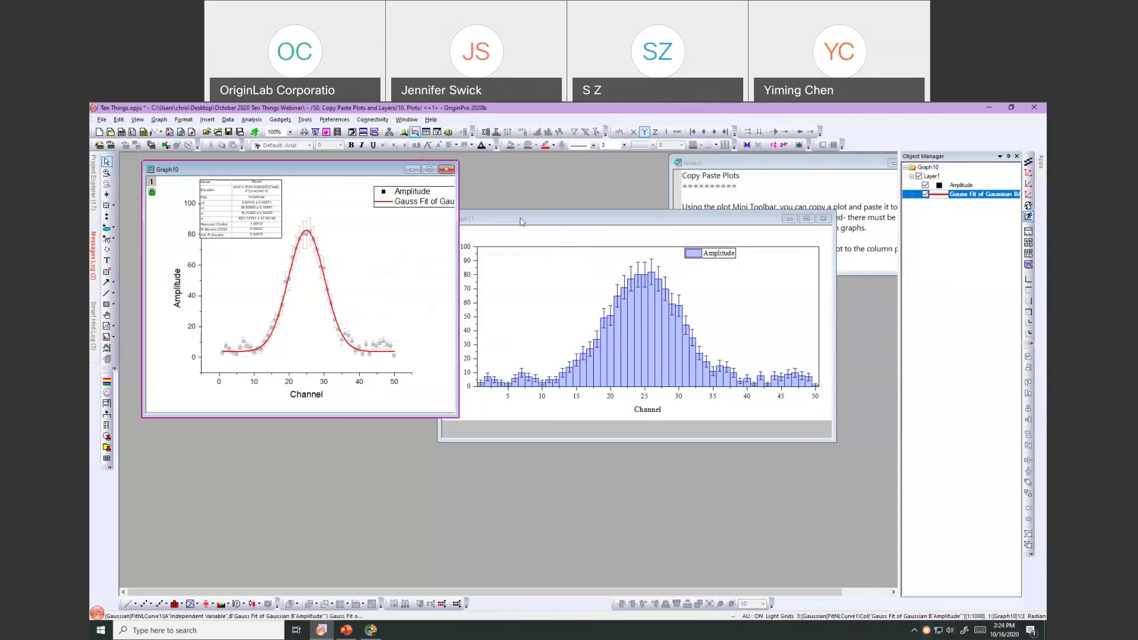
left_click(550, 310)
left_click(550, 310)
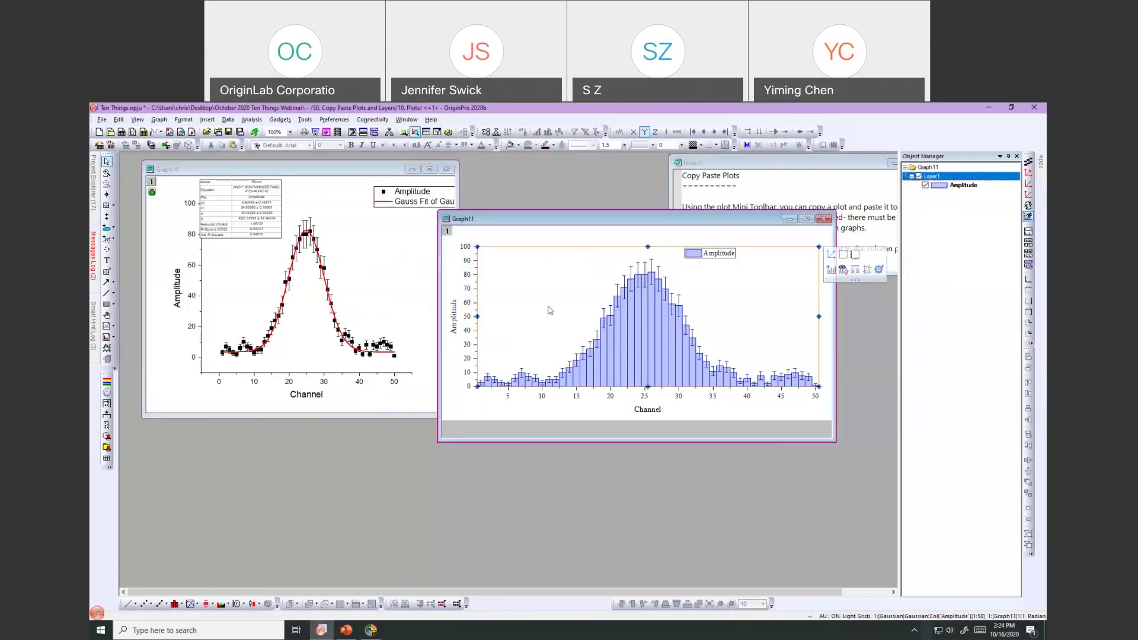
key("ctrl+v")
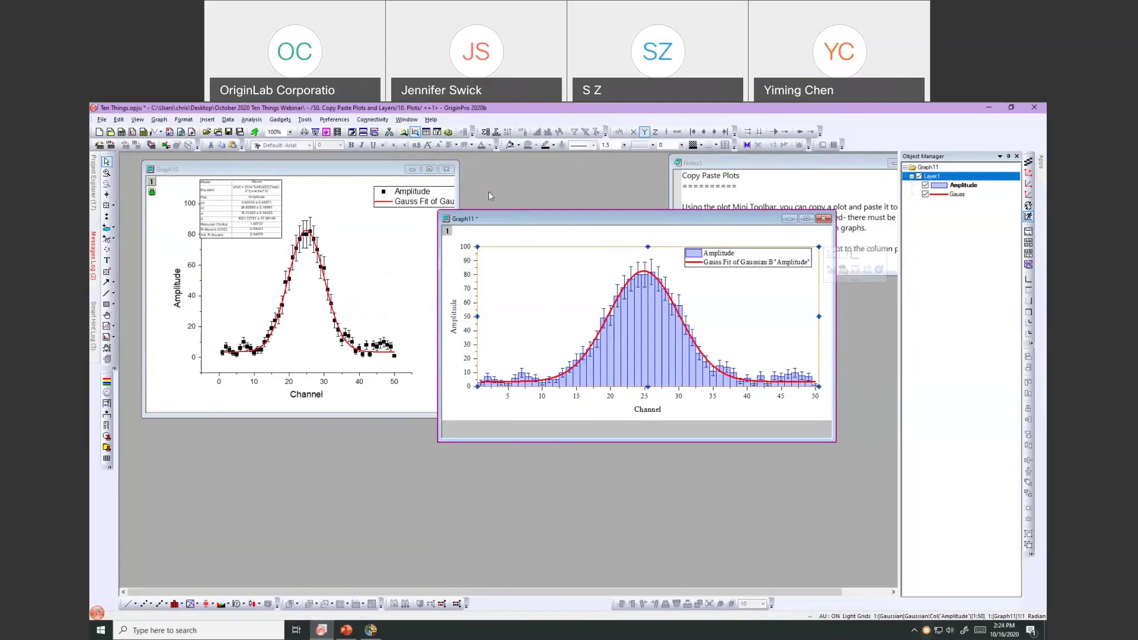
Step: Shift the column graph window slightly and delete the Gauss fit curve pasted into it
left_click_drag(492, 218, 471, 194)
left_click(356, 169)
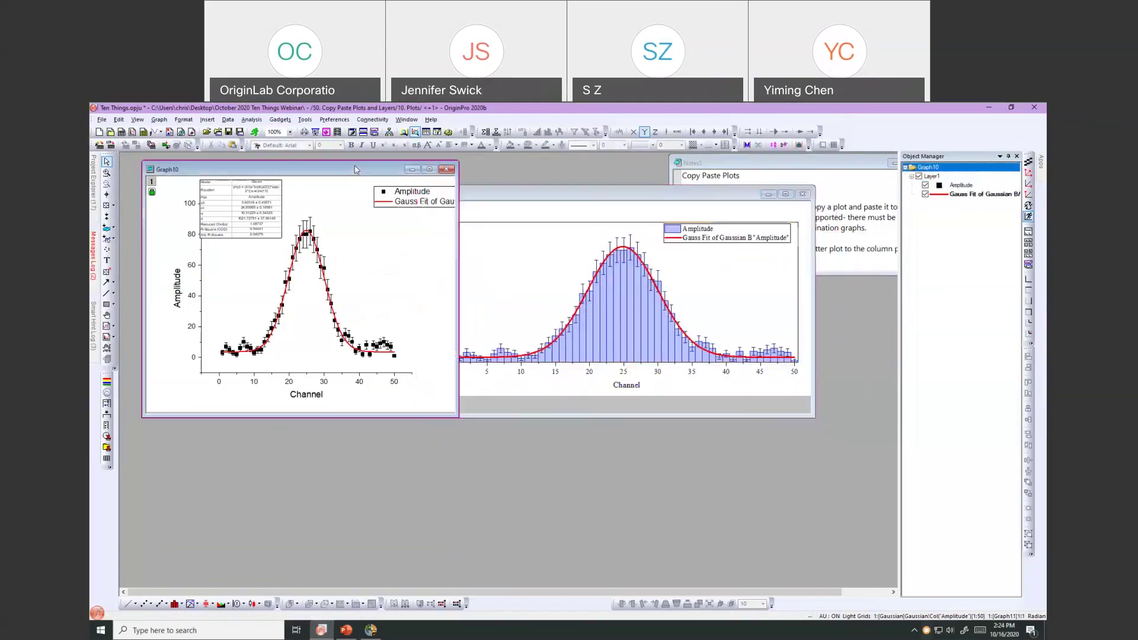
left_click(608, 263)
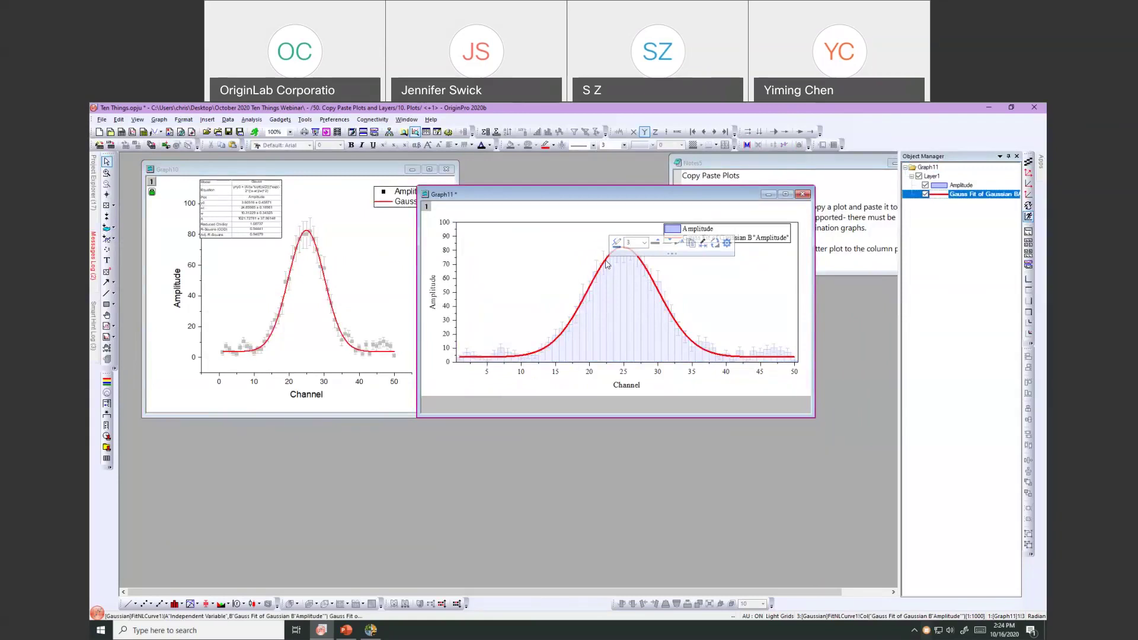
key("Delete")
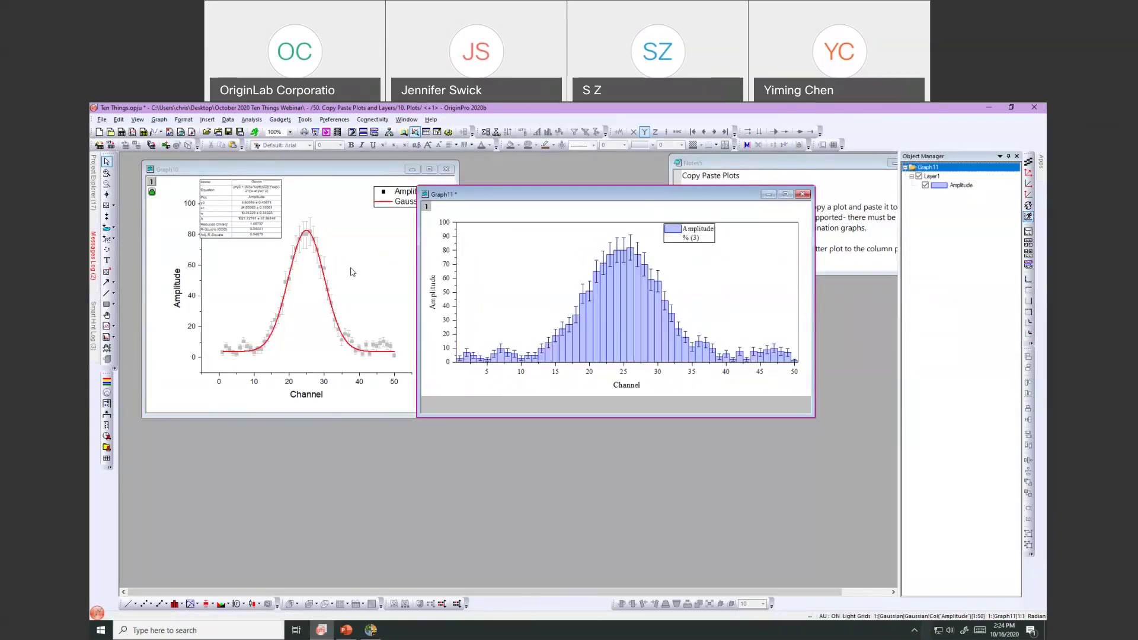
Step: Copy the scatter graph's Gauss fit curve again and paste it onto the column graph's layer
left_click(326, 286)
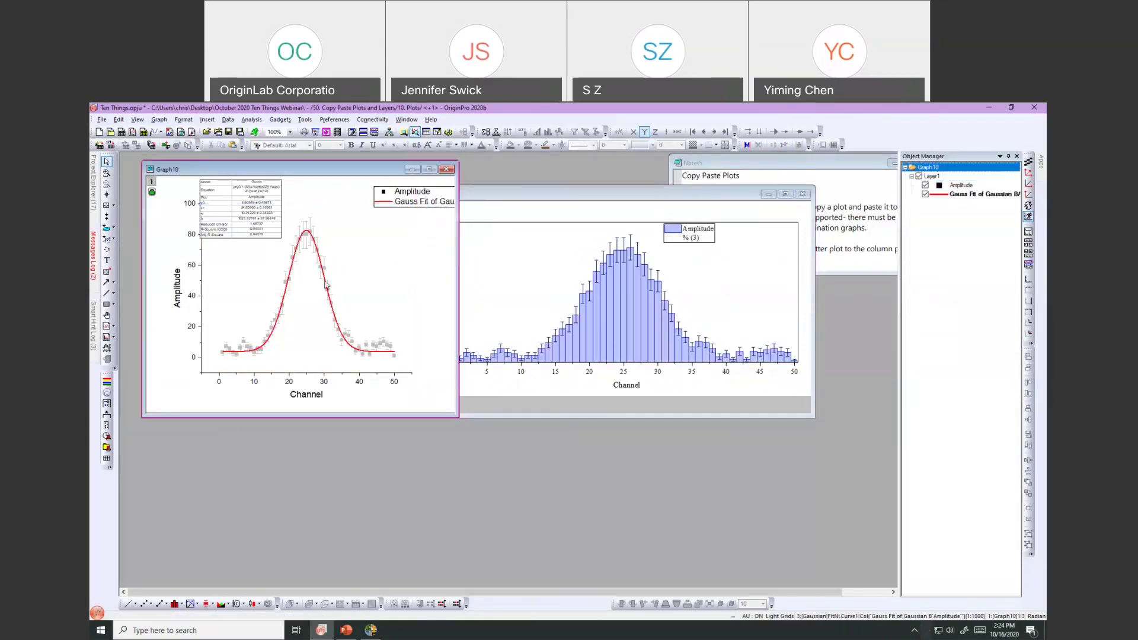
left_click(325, 279)
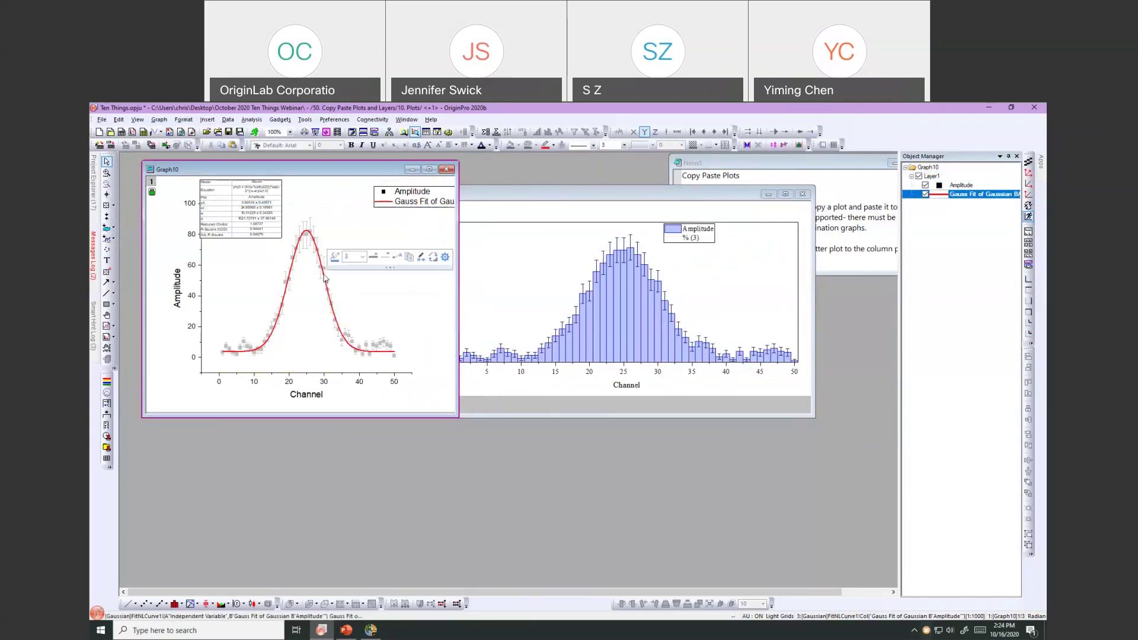
left_click(409, 258)
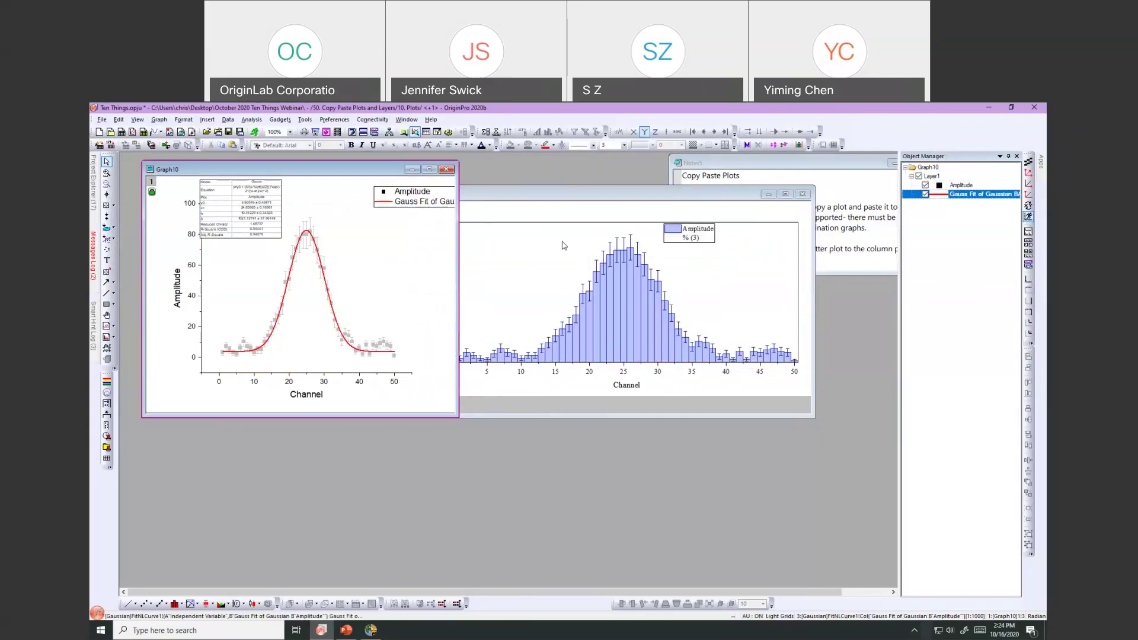
left_click(559, 246)
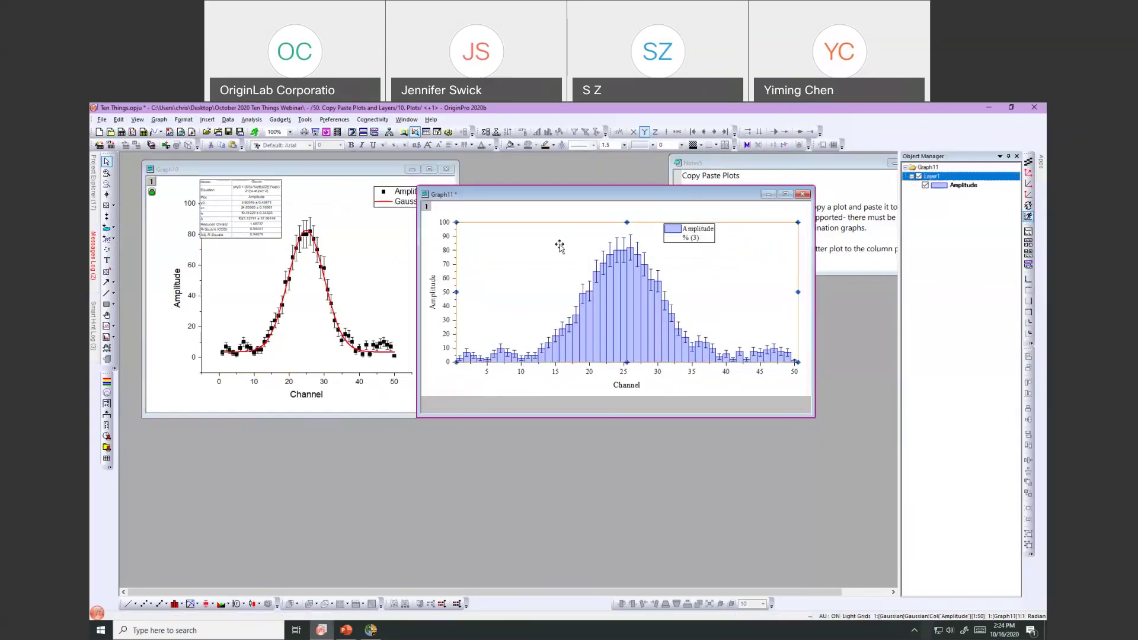
key("ctrl+v")
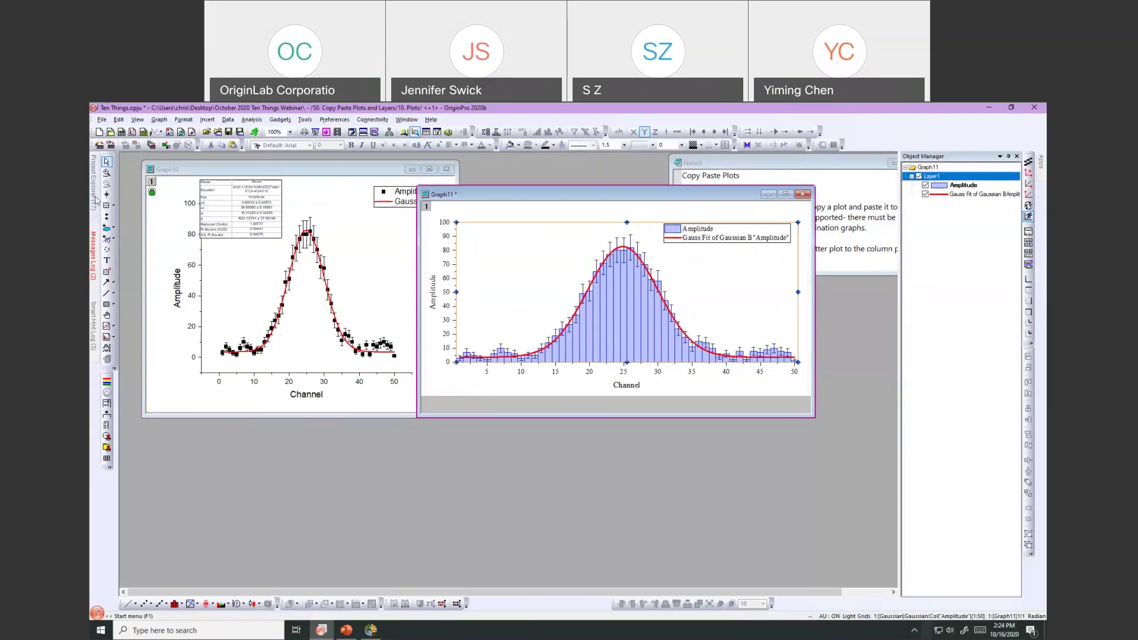
Step: Open the 20. Layers project folder and arrange the H2O cooling curve window above the CH3COOH3H2O cooling curve window
mouse_move(94, 203)
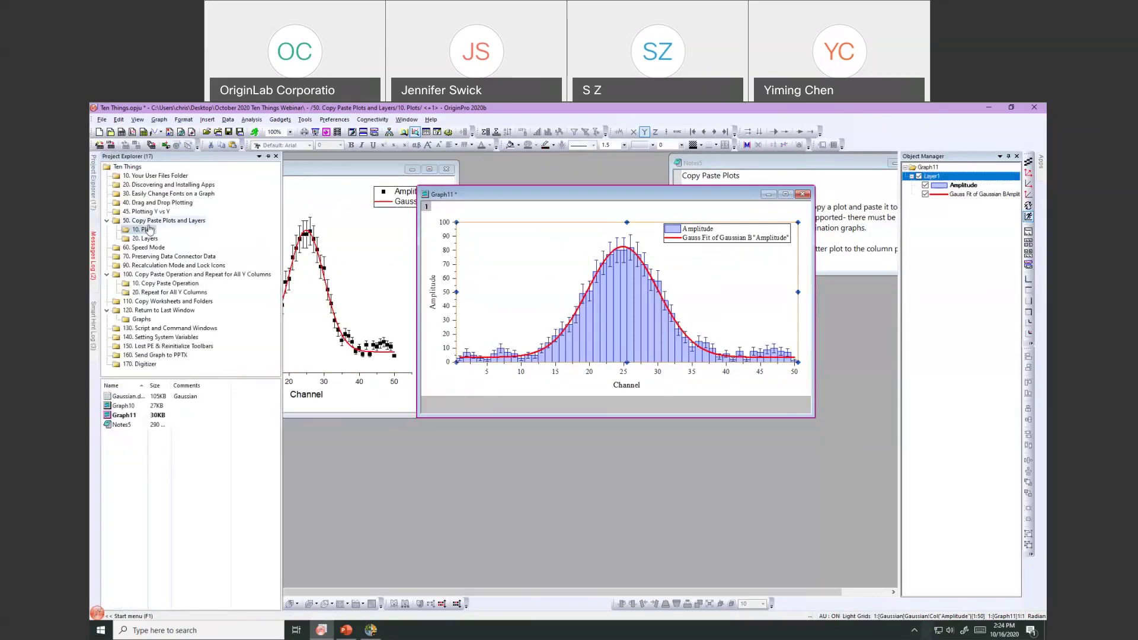
left_click(149, 240)
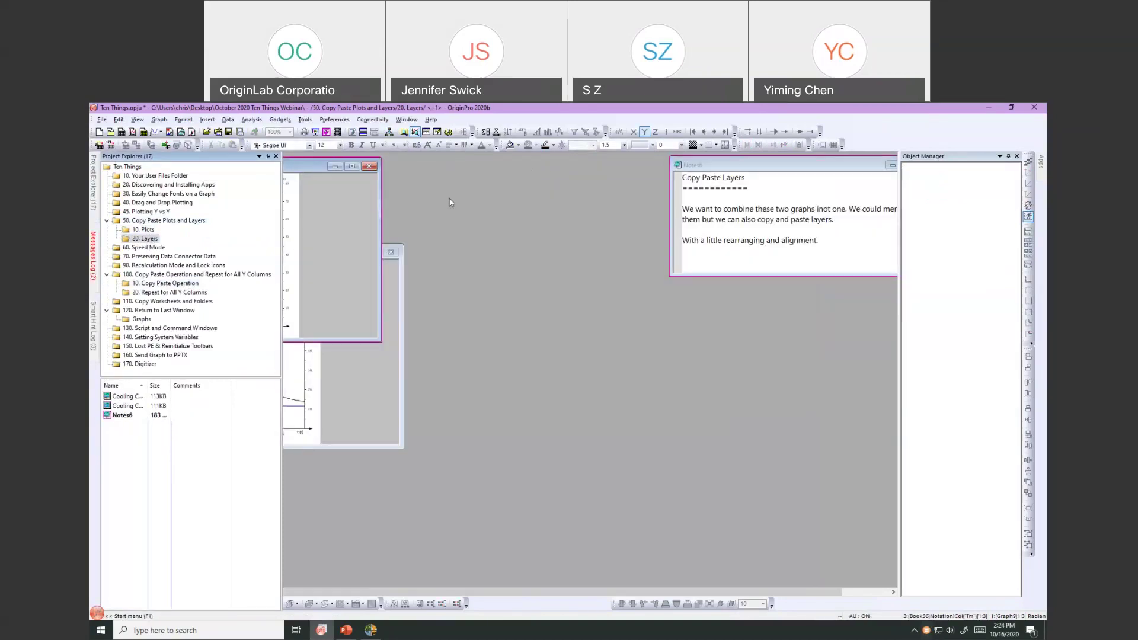
left_click_drag(316, 254, 568, 388)
left_click_drag(475, 188, 442, 184)
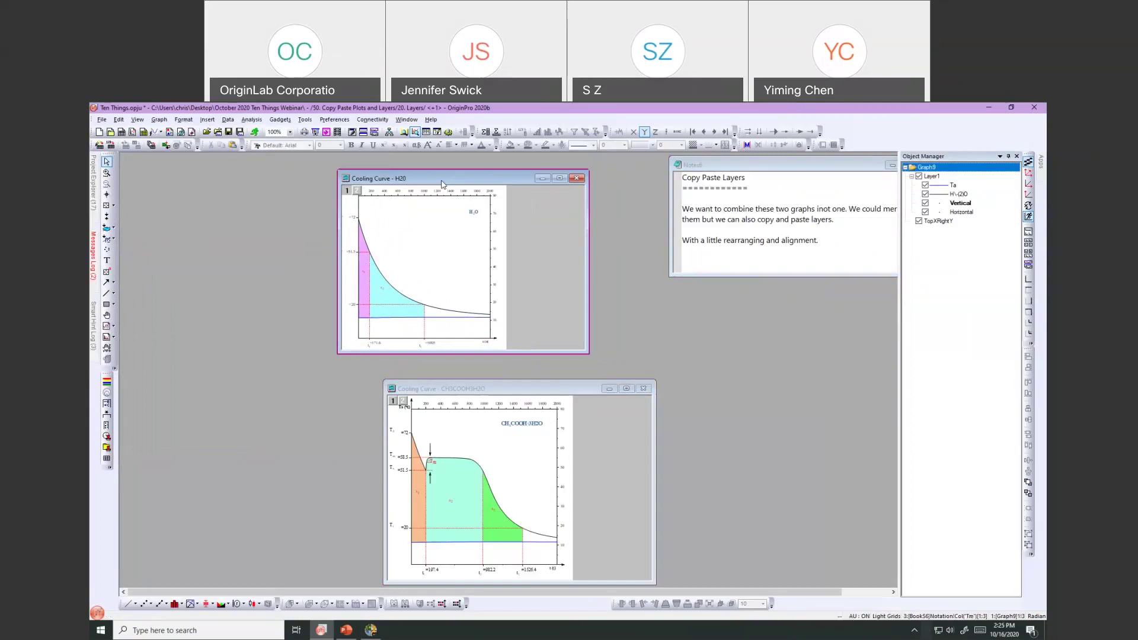
Step: Return to the 40. Drag and Drop Plotting folder and position the stacked amplitude graph window beside the T365K workbook
mouse_move(92, 206)
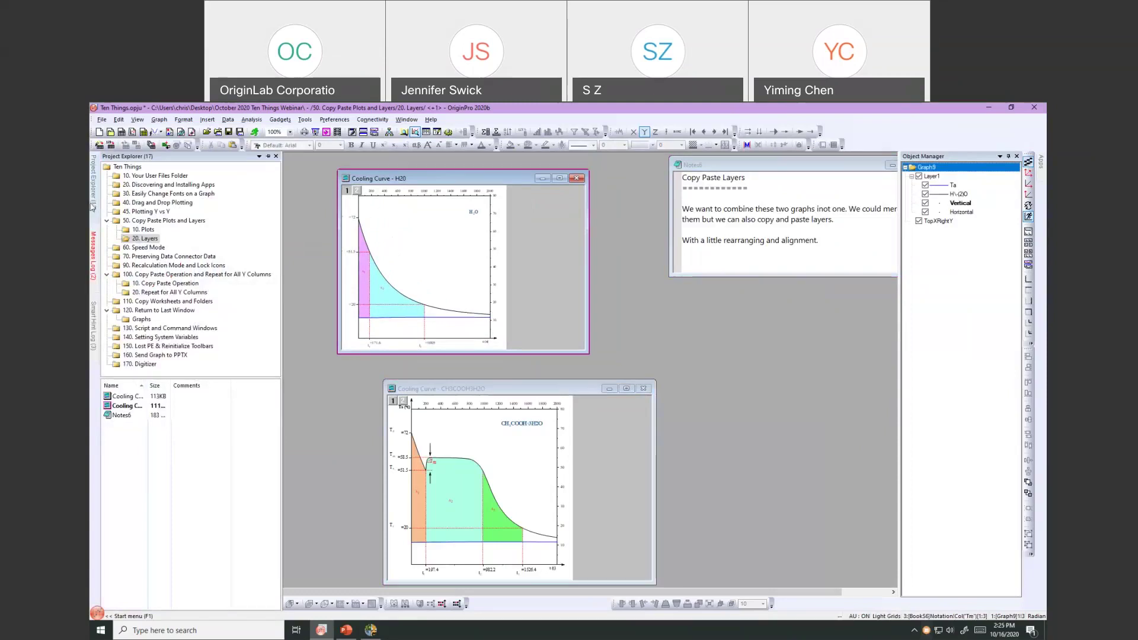
left_click(153, 204)
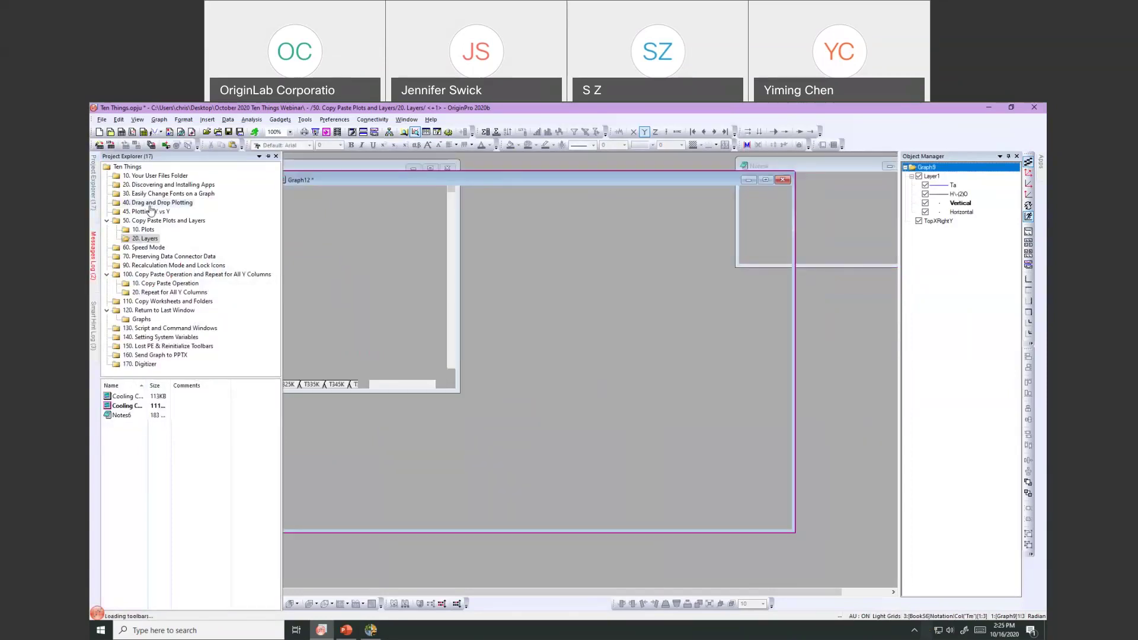
left_click_drag(404, 182, 563, 213)
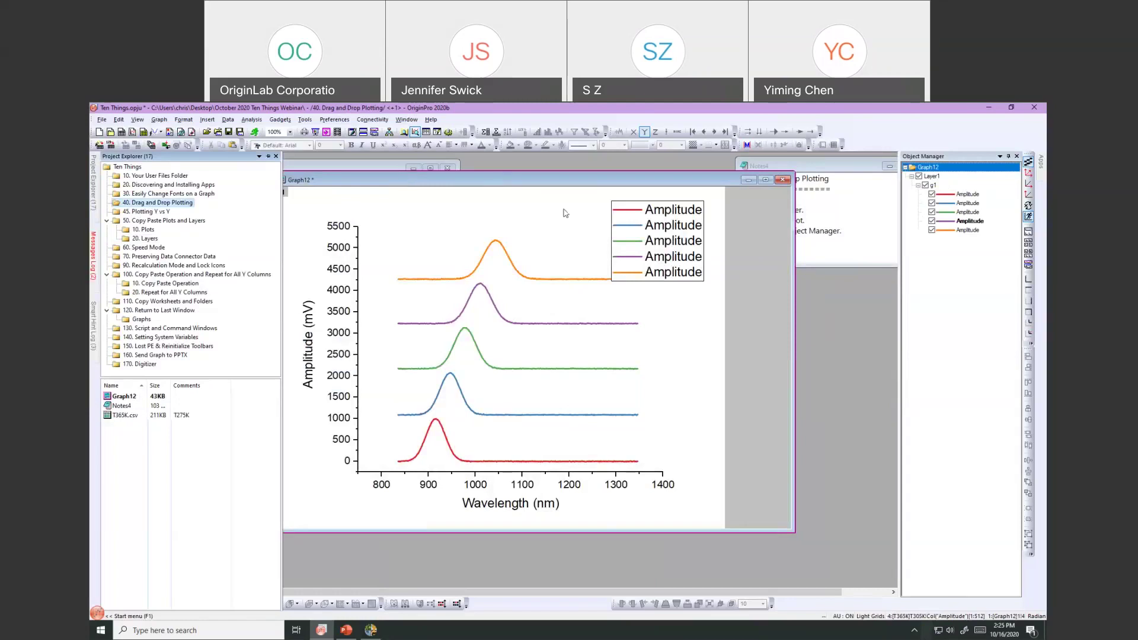
left_click(335, 228)
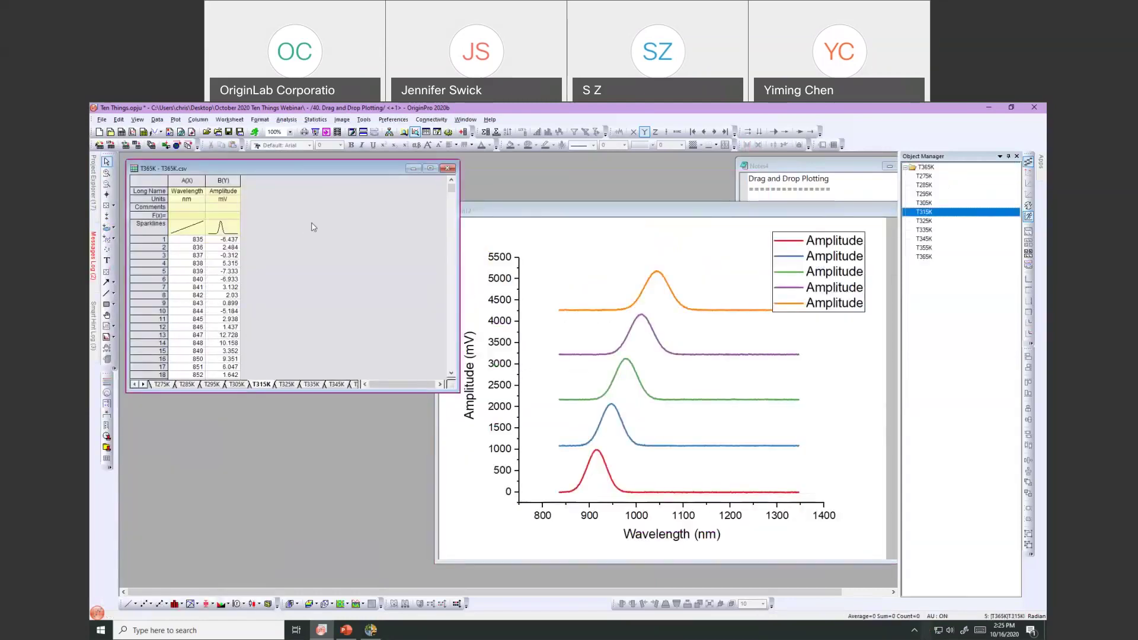
left_click(477, 212)
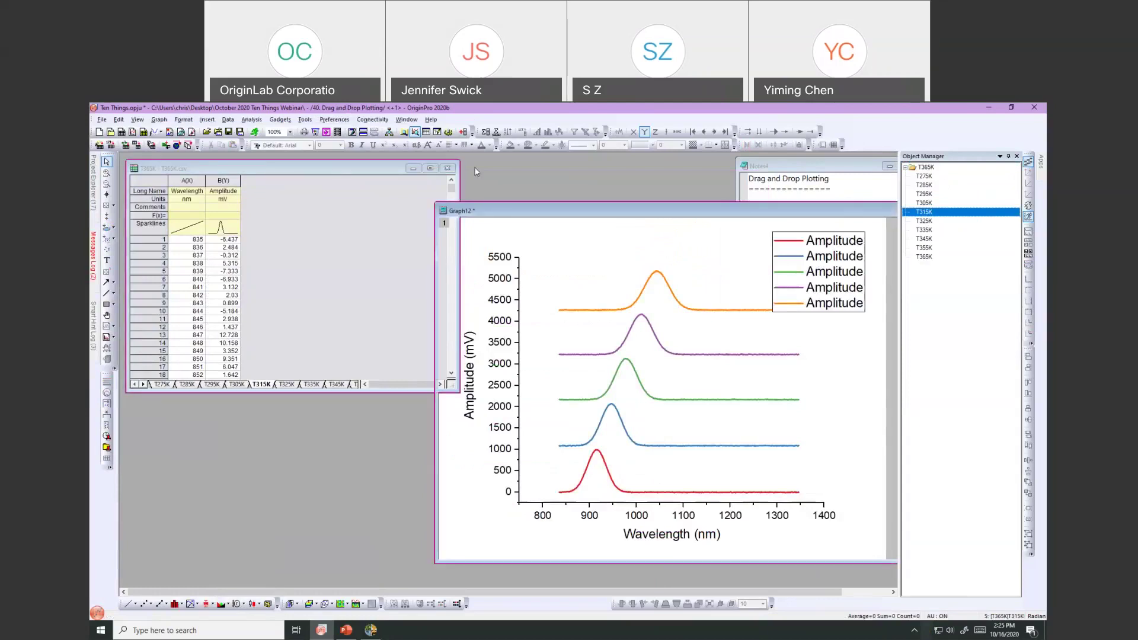
left_click_drag(478, 211, 475, 171)
left_click(330, 177)
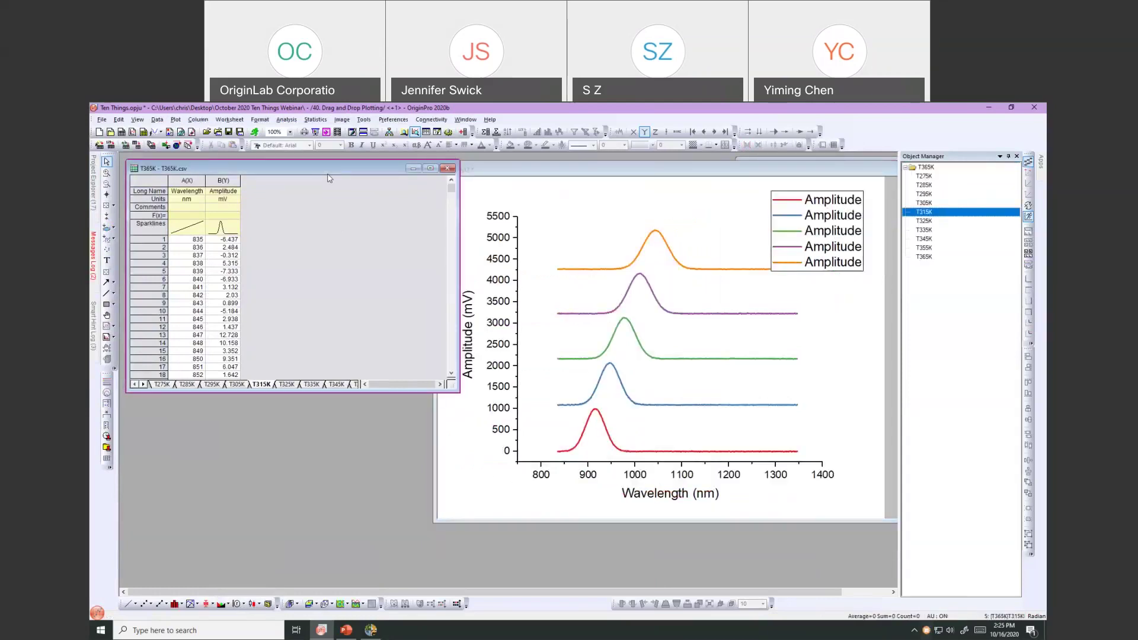
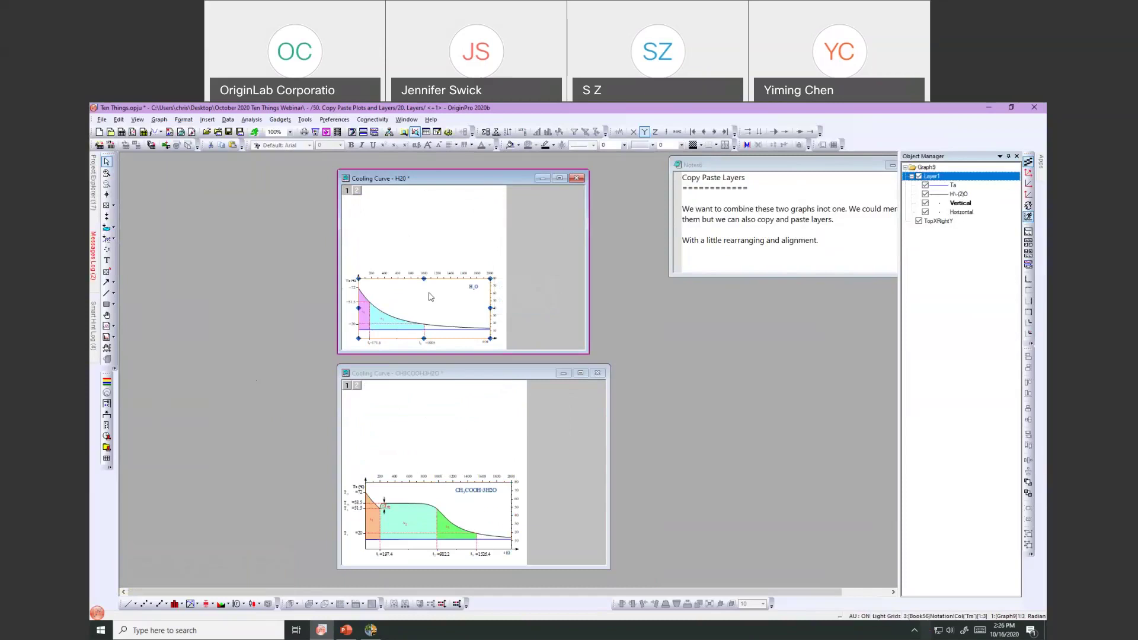
Step: Paste the copied H2O layer into the CH3COOH3H2O cooling curve graph and place it in the blank area above the existing plot
left_click_drag(453, 374, 406, 218)
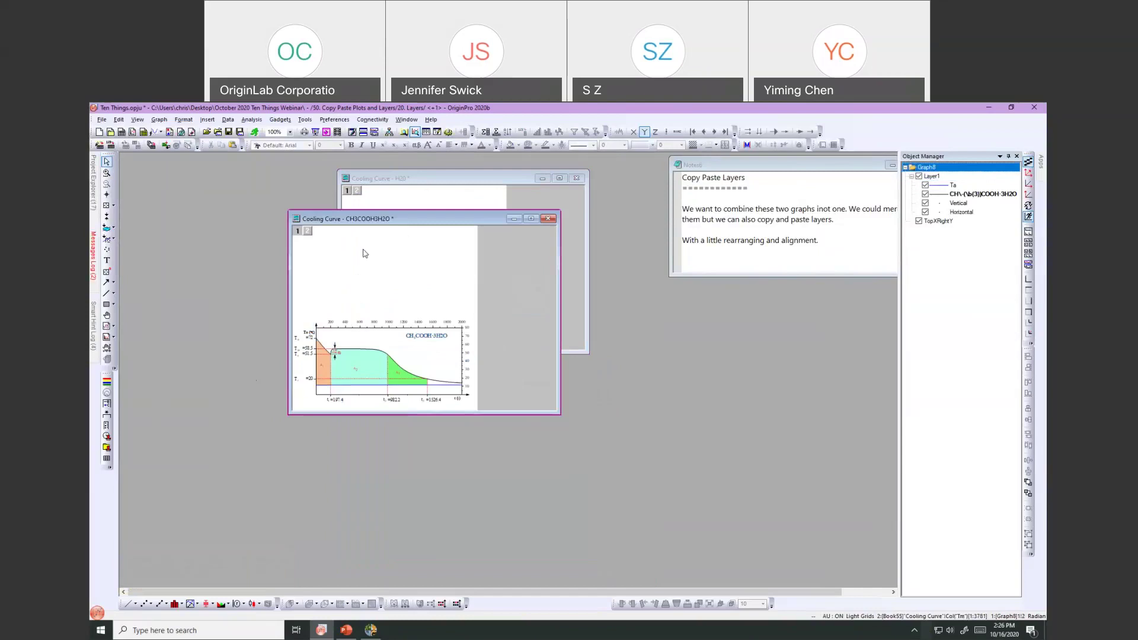
key("ctrl+v")
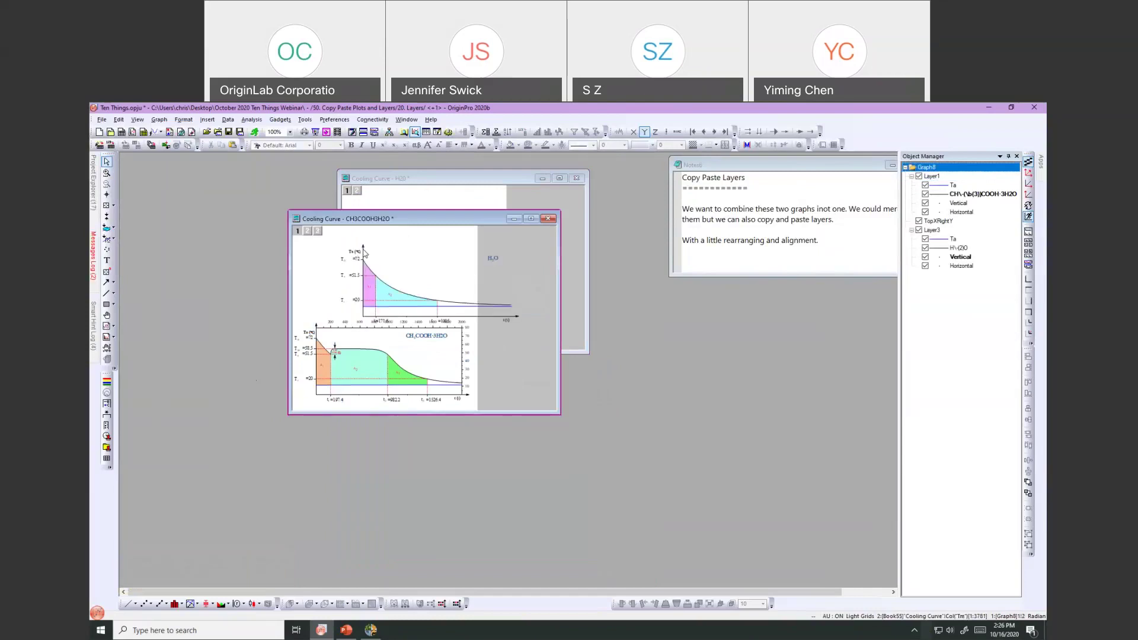
left_click(420, 273)
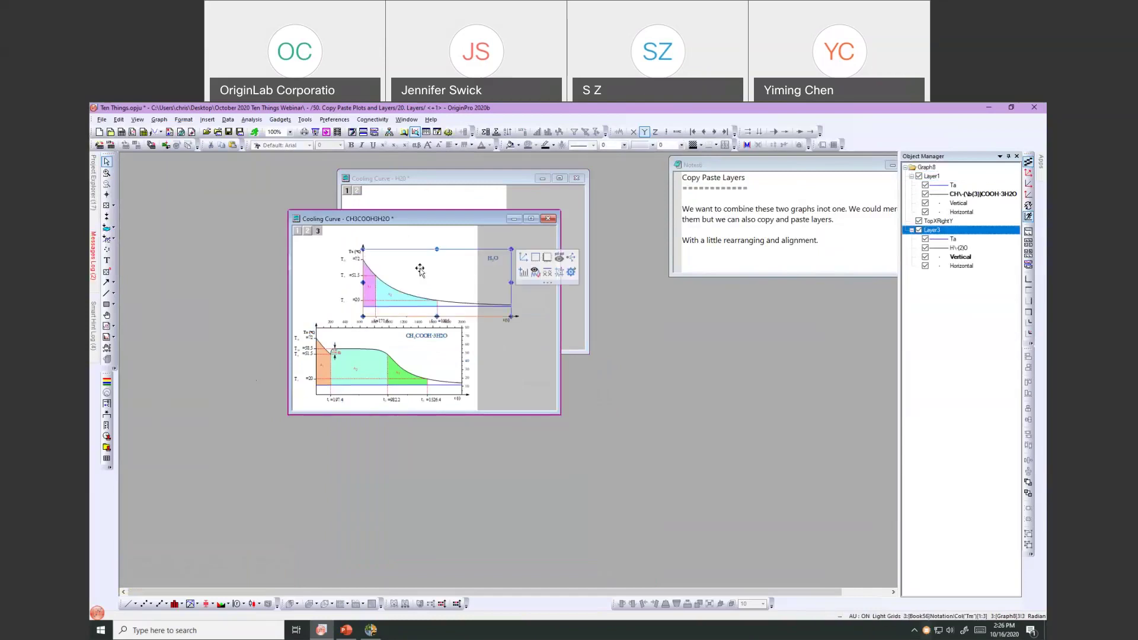
left_click_drag(420, 270, 407, 257)
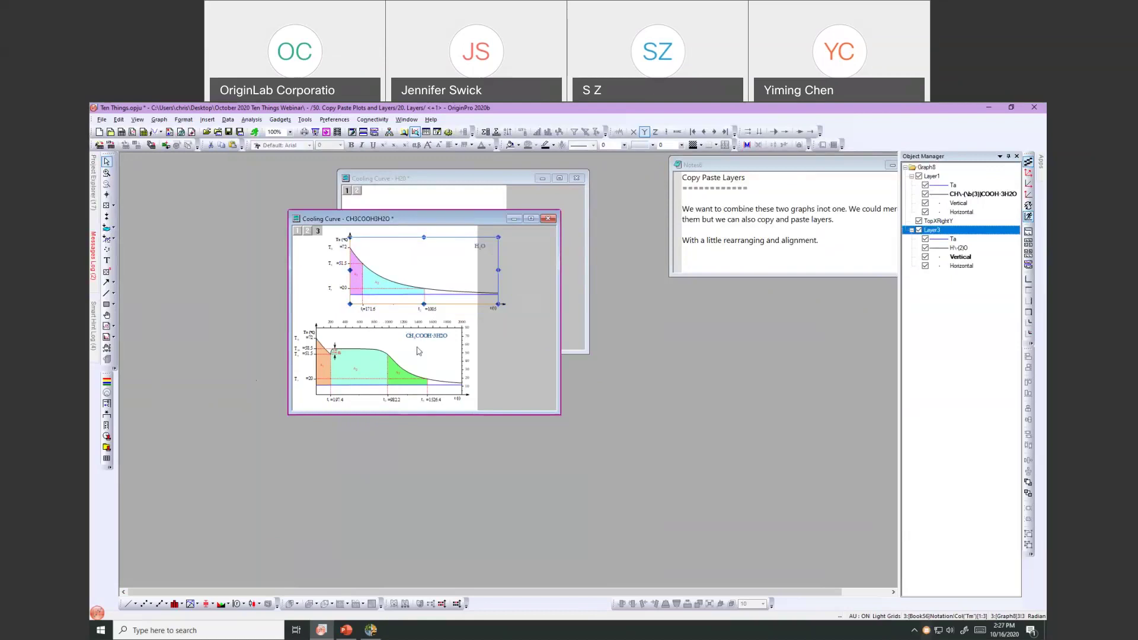
left_click(424, 298)
left_click_drag(424, 298, 410, 262)
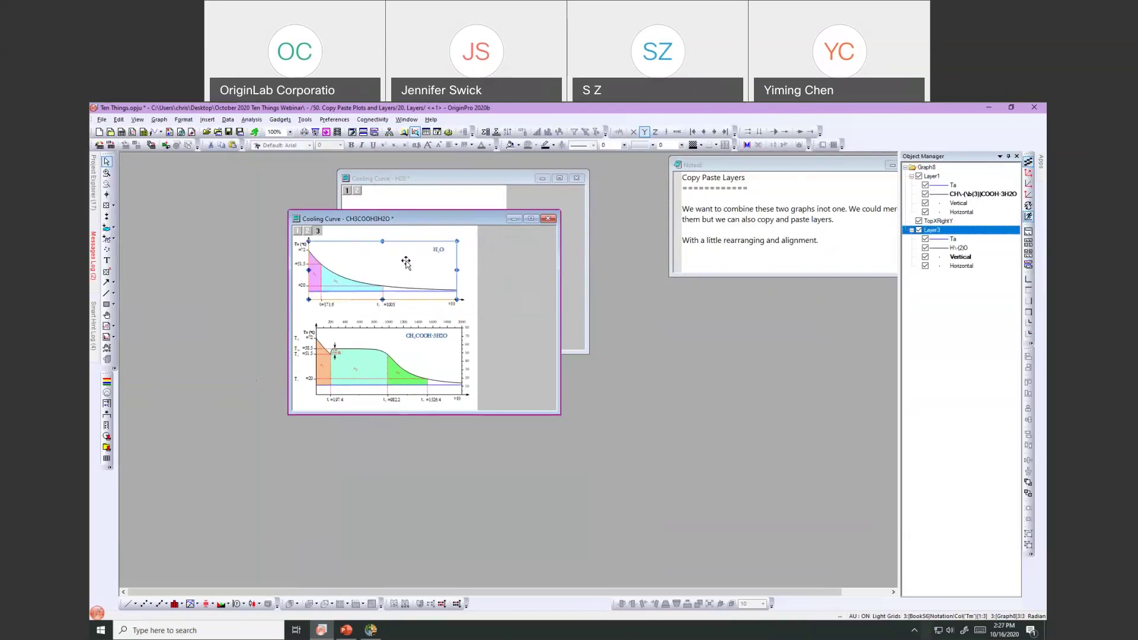
Step: Give the two cooling curve layers uniform width and height, left-align them, and enlarge the combined graph window
left_click(422, 362)
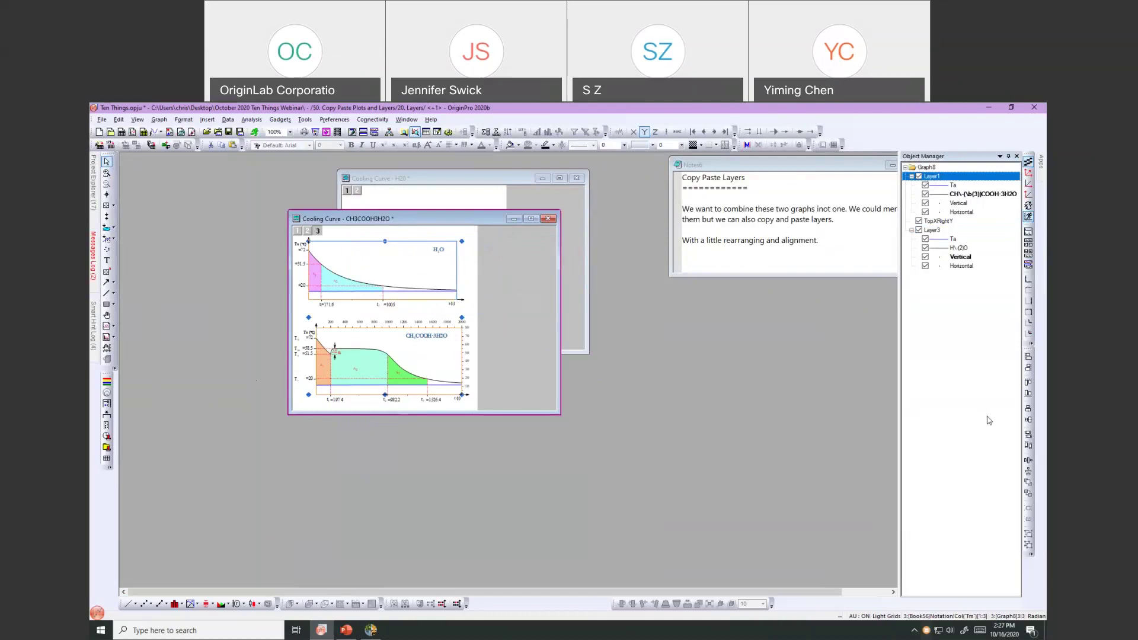
left_click(1029, 437)
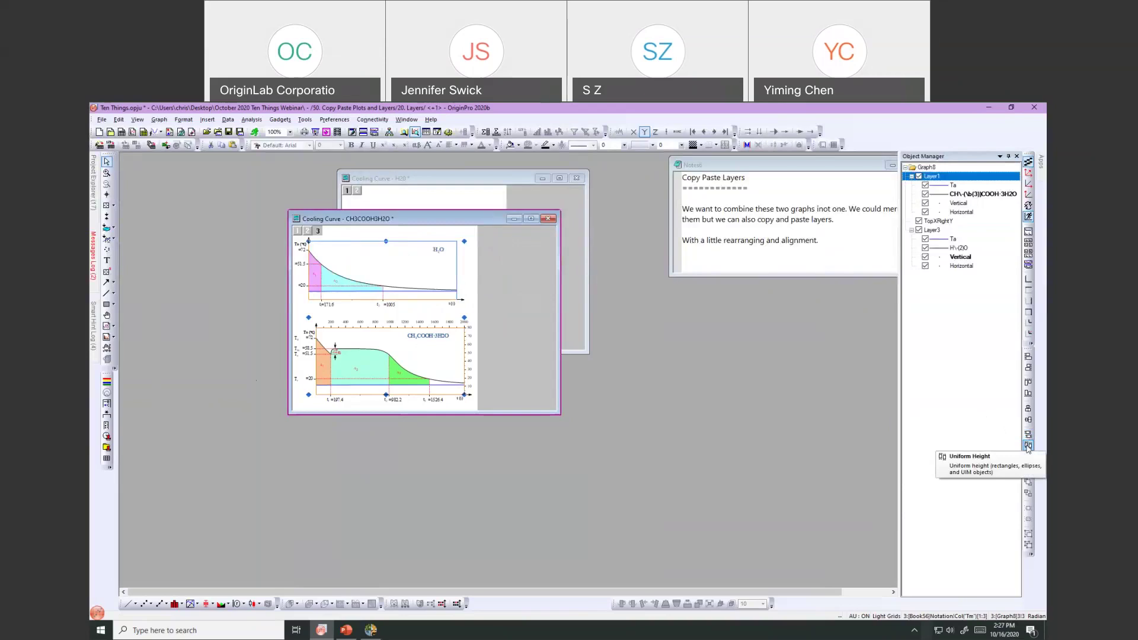
left_click(1028, 447)
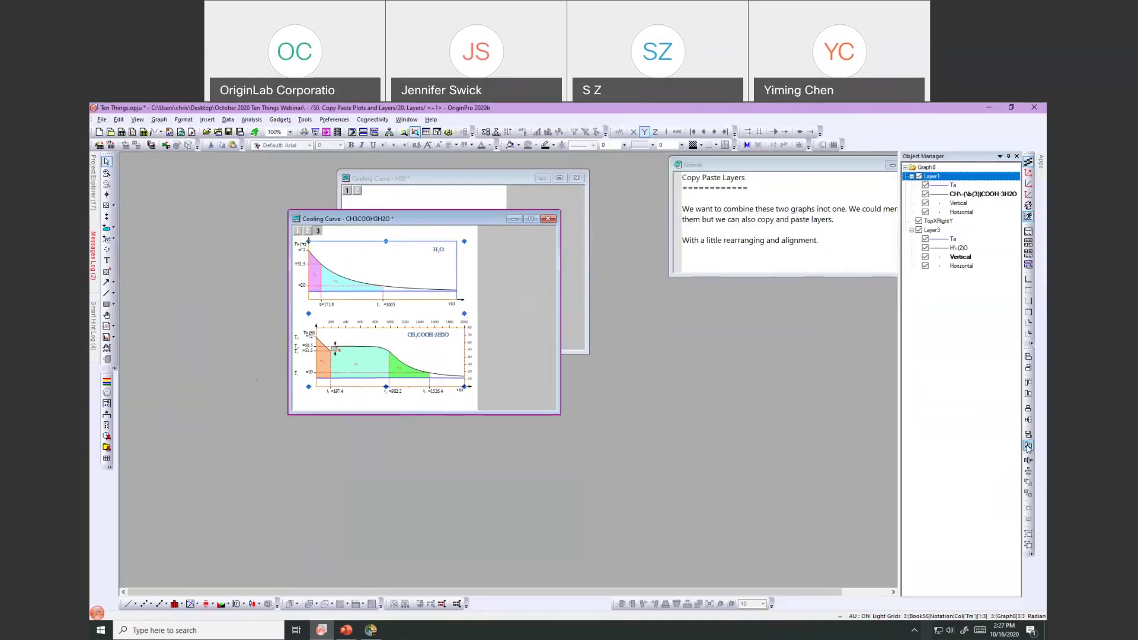
left_click(1029, 357)
left_click(545, 359)
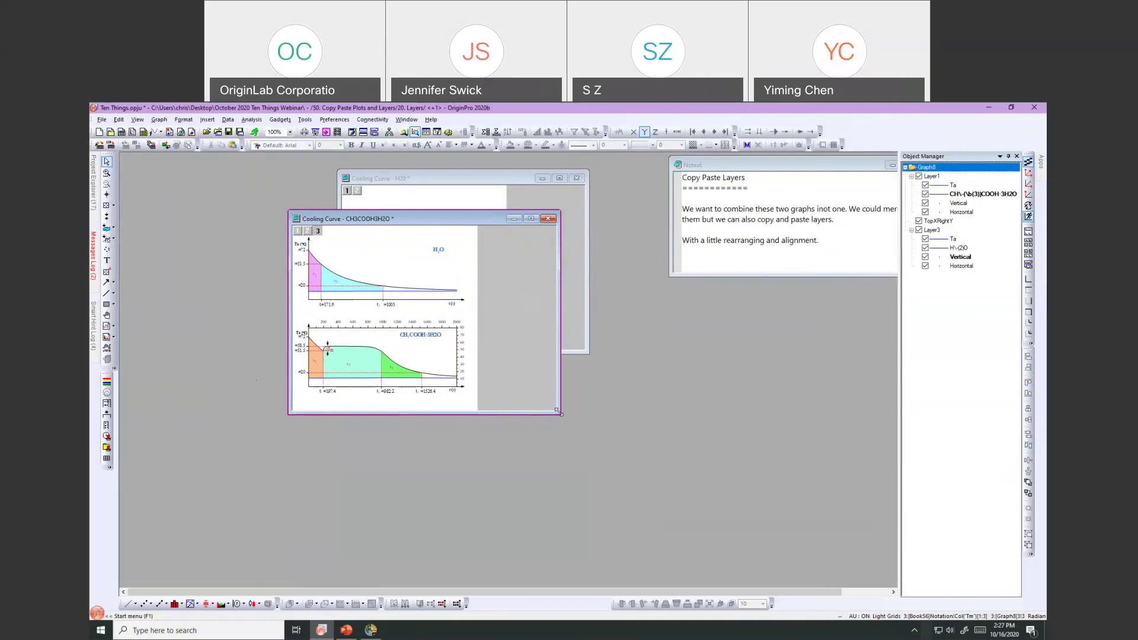
left_click_drag(561, 415, 680, 499)
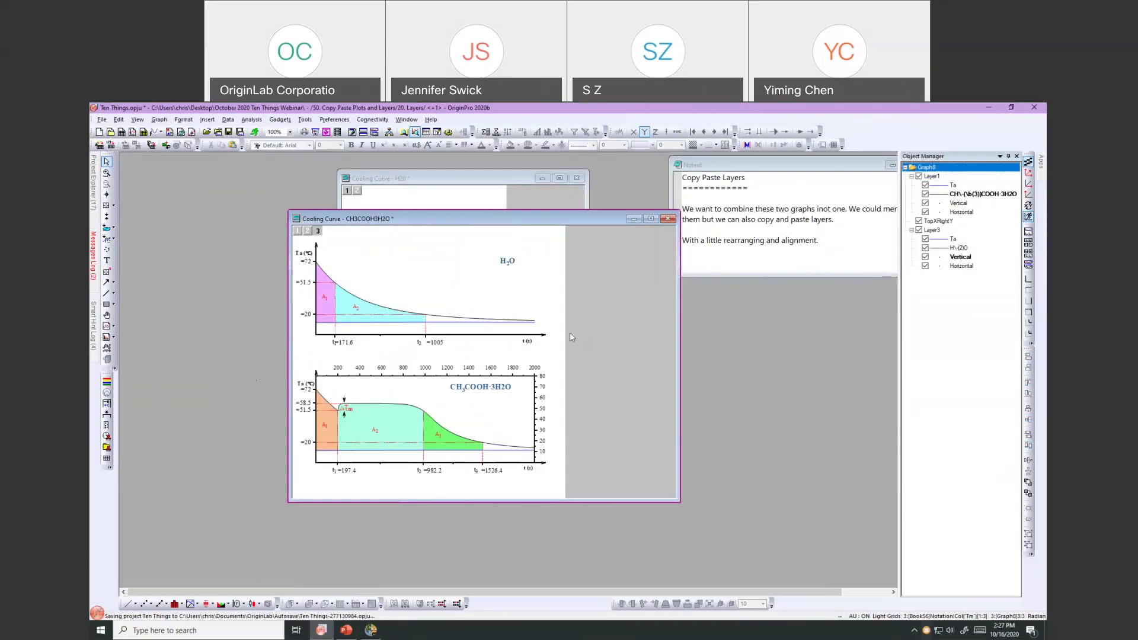
Step: Browse the graph samples in the Learning Center and open the multi-panel Experimental XES and XAS Spectra sample
left_click(431, 119)
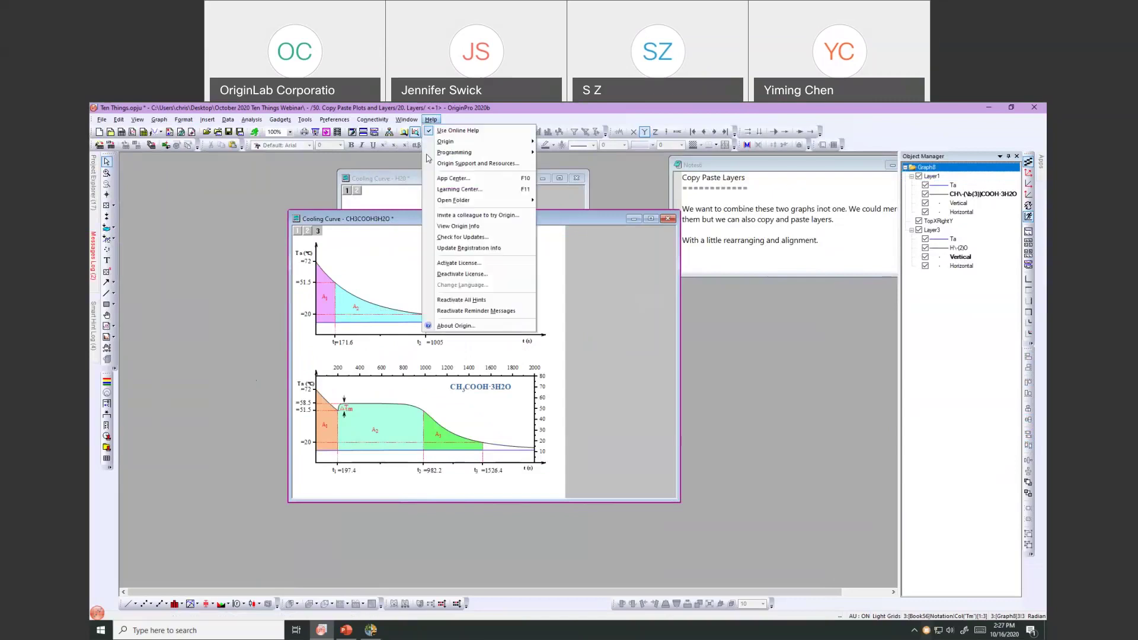
left_click(430, 189)
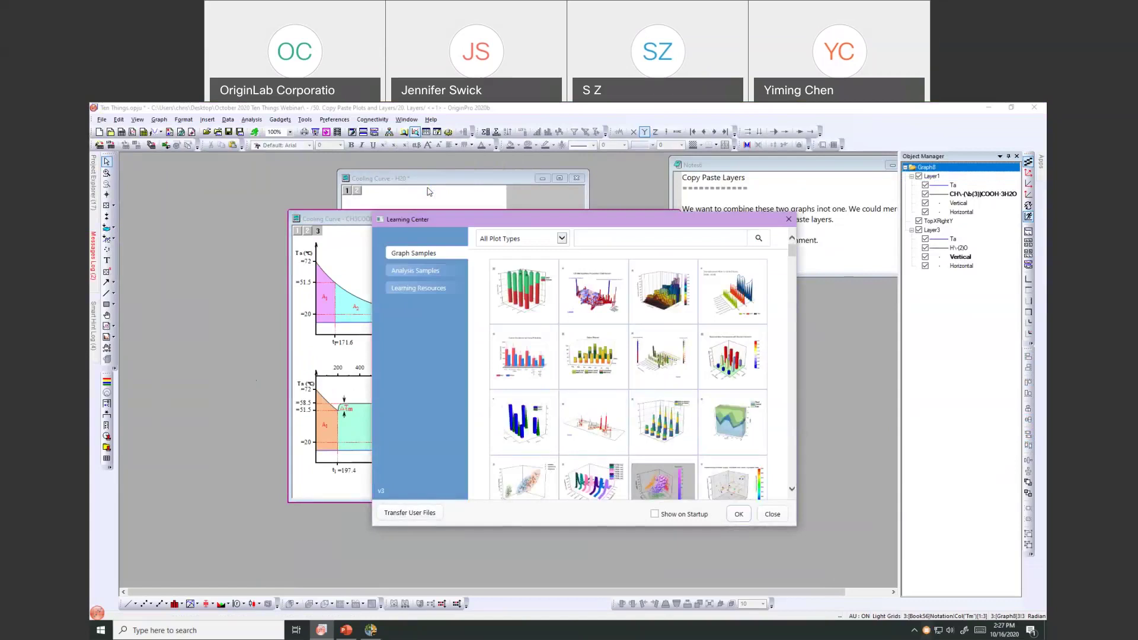
left_click(794, 262)
left_click_drag(794, 263, 793, 364)
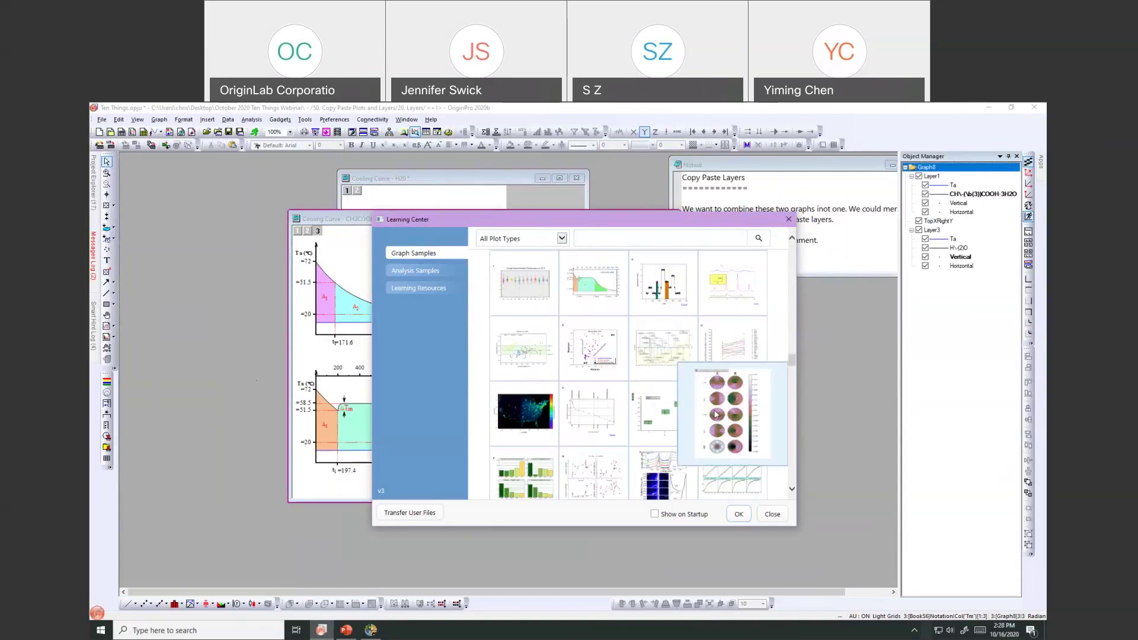
scroll(765, 373, "down", 2)
double_click(666, 401)
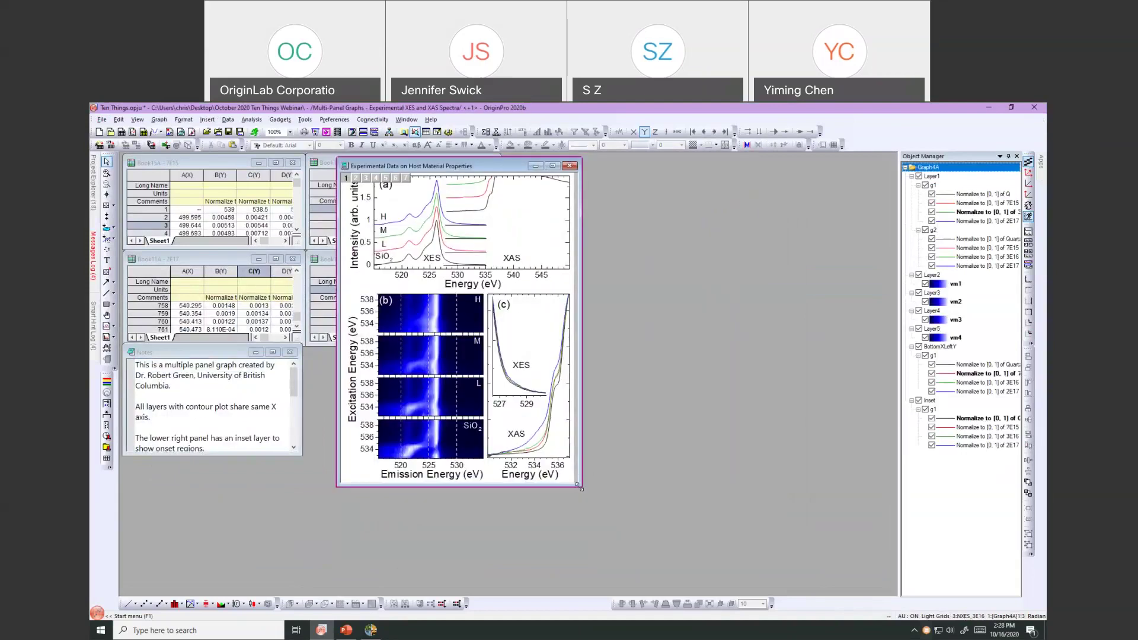
Step: Enlarge the multi-panel sample graph and examine its layers by selecting panel (a), panel (c) and a contour in panel (b)
left_click_drag(712, 560, 699, 538)
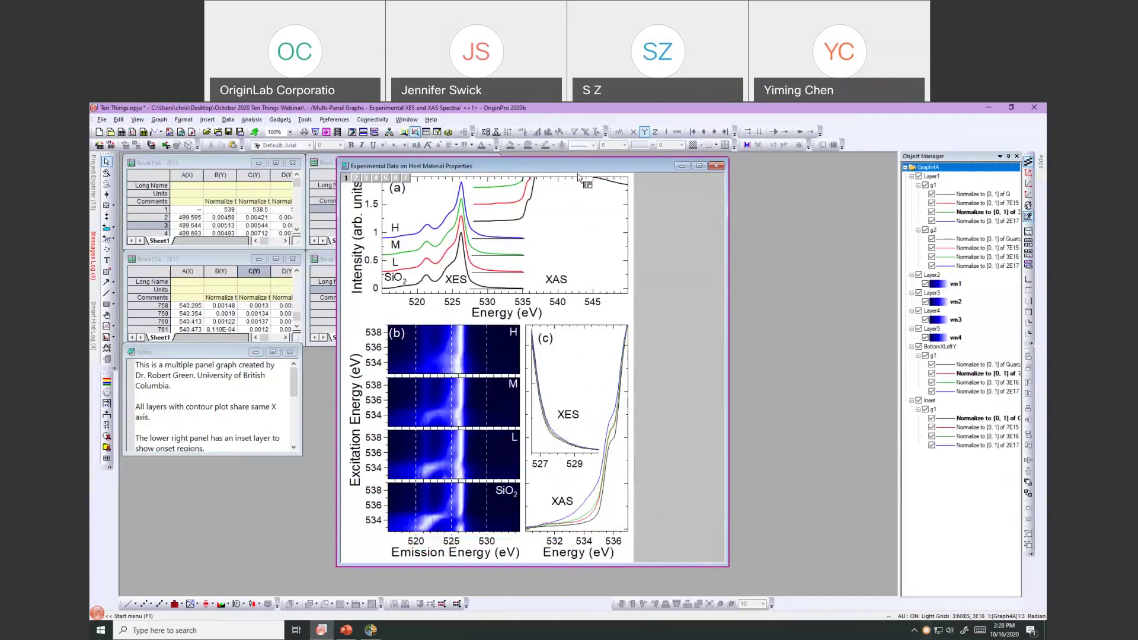
left_click(547, 235)
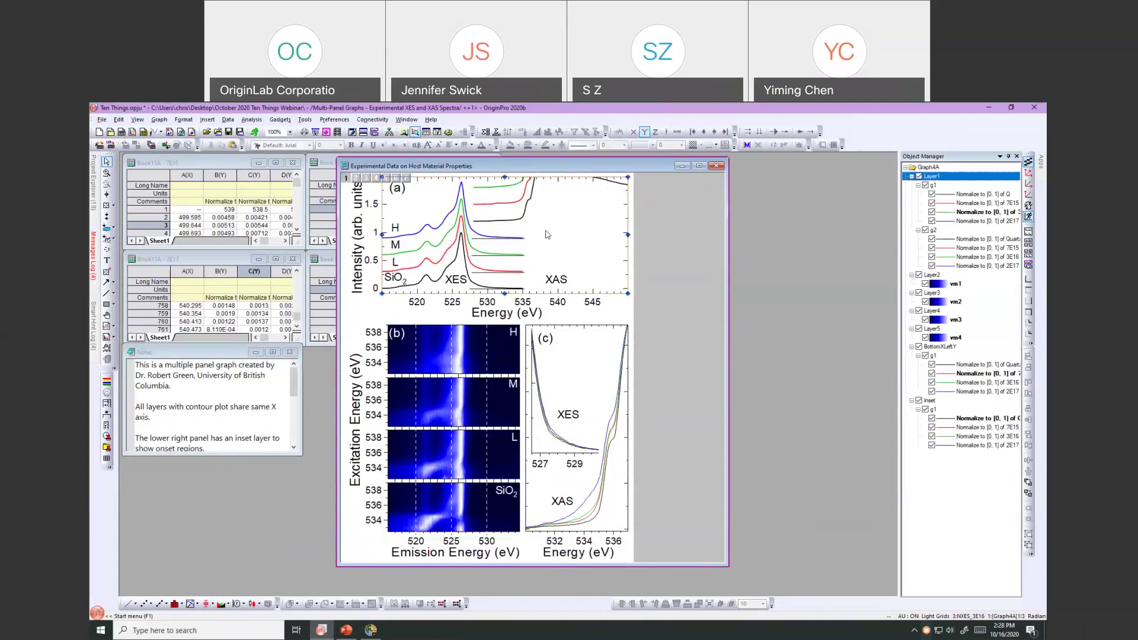
left_click(554, 408)
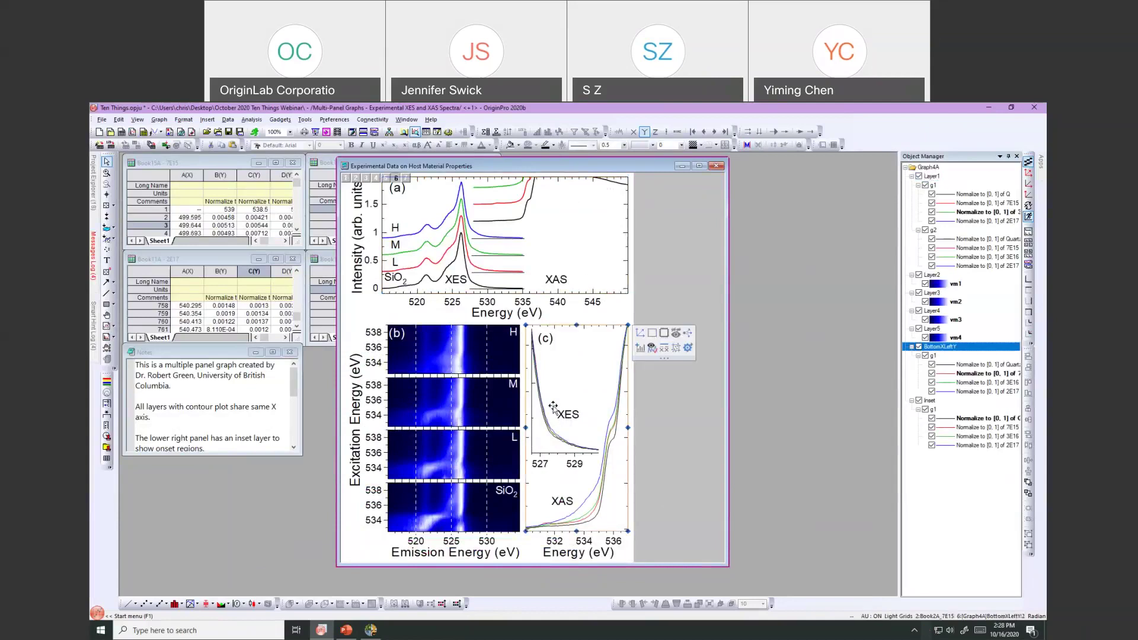
left_click(459, 362)
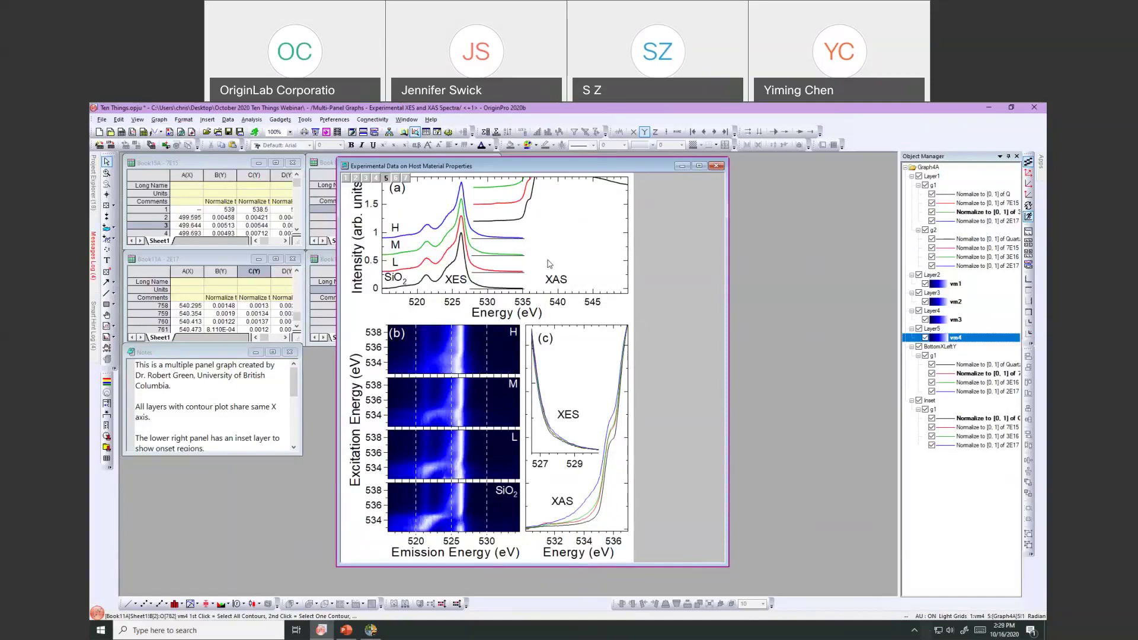
Step: Open the 60. Speed Mode project folder, then enlarge and reposition the Estimated versus POP3 scatter graph window
mouse_move(92, 216)
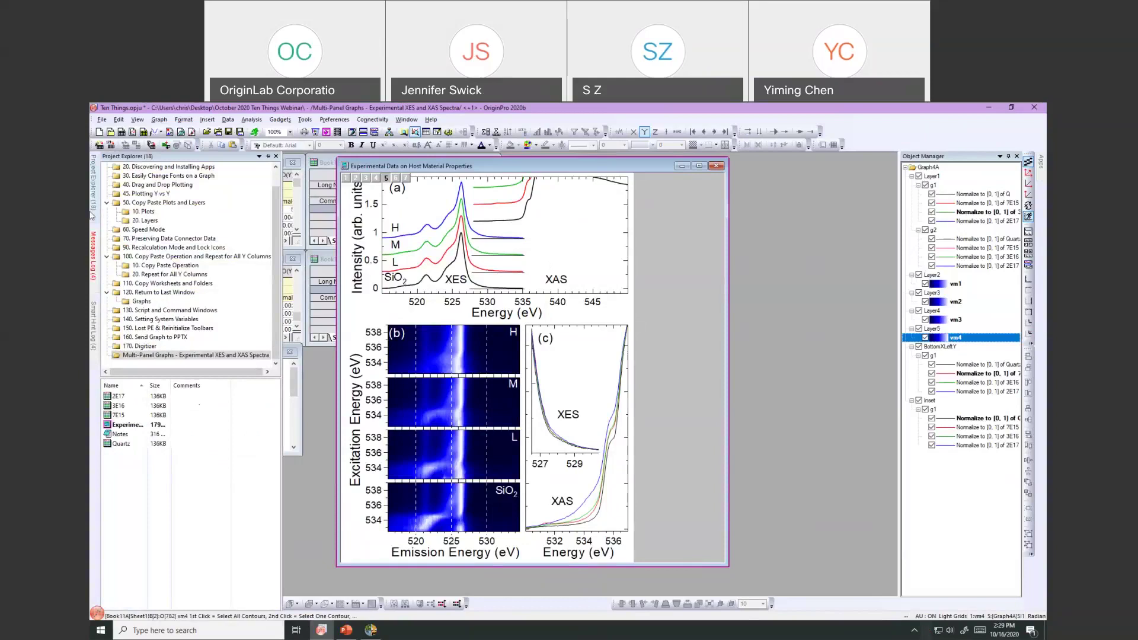
left_click(134, 231)
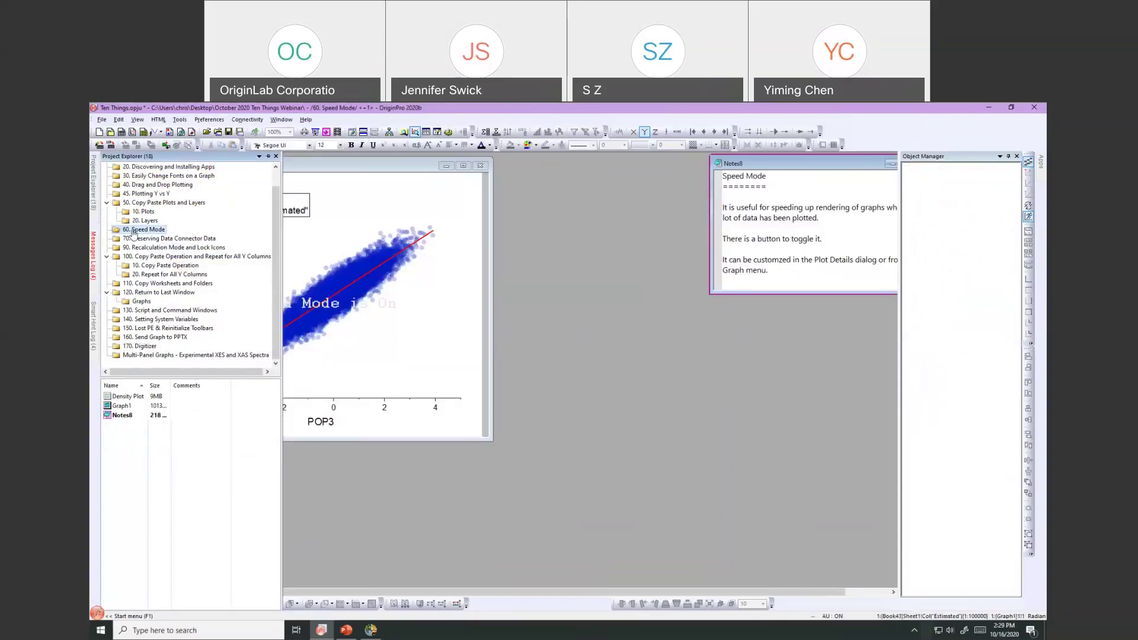
left_click(333, 171)
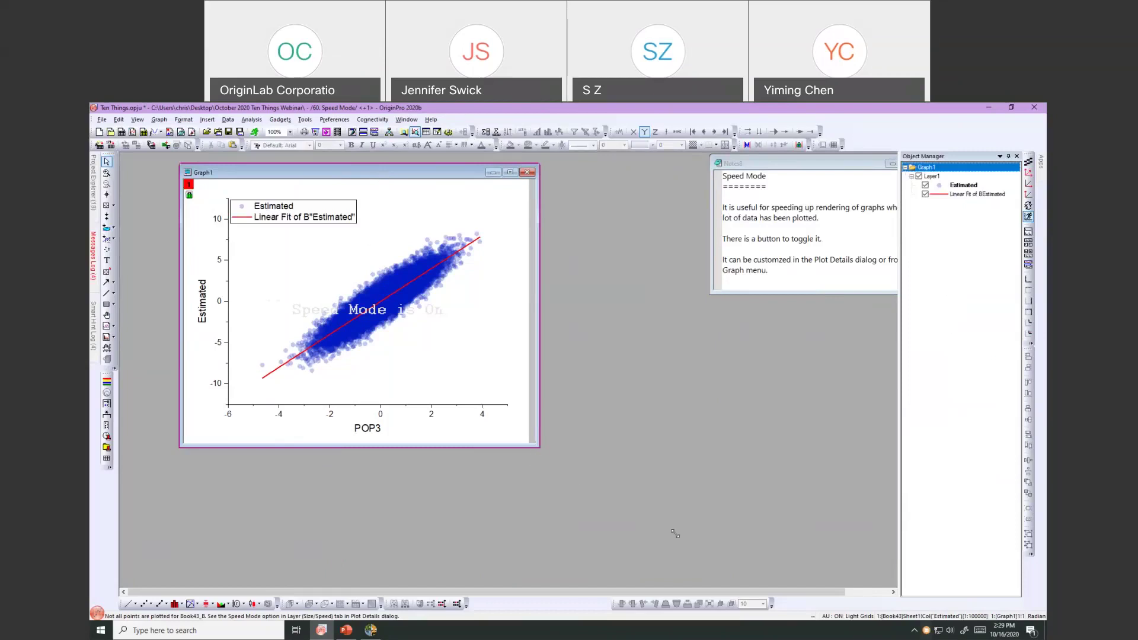
left_click_drag(676, 534, 678, 534)
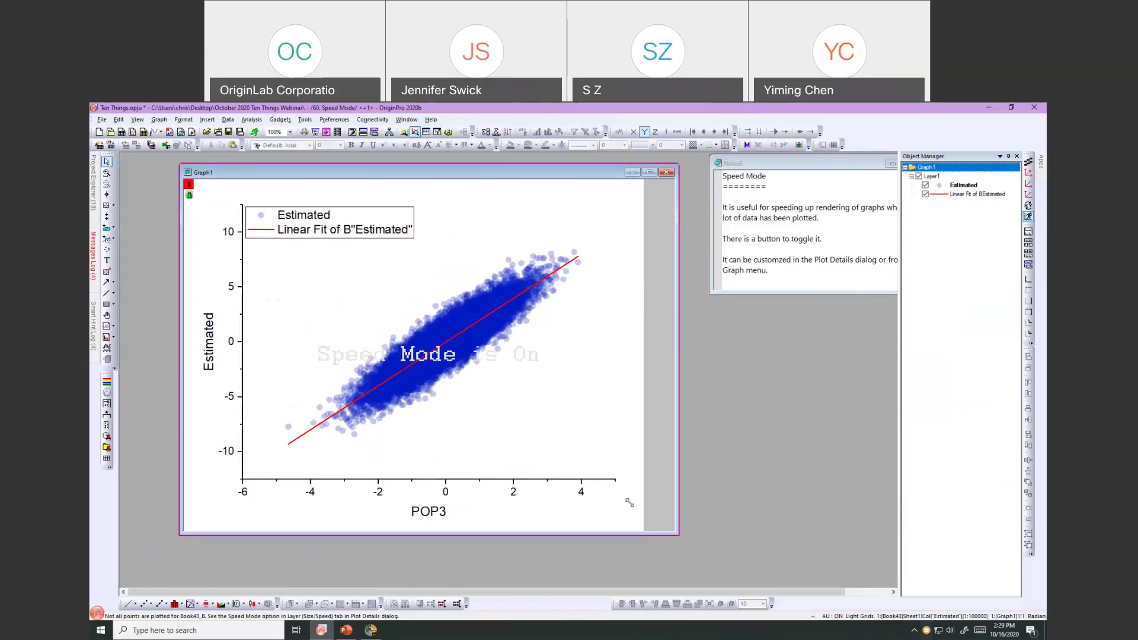
left_click_drag(629, 503, 632, 502)
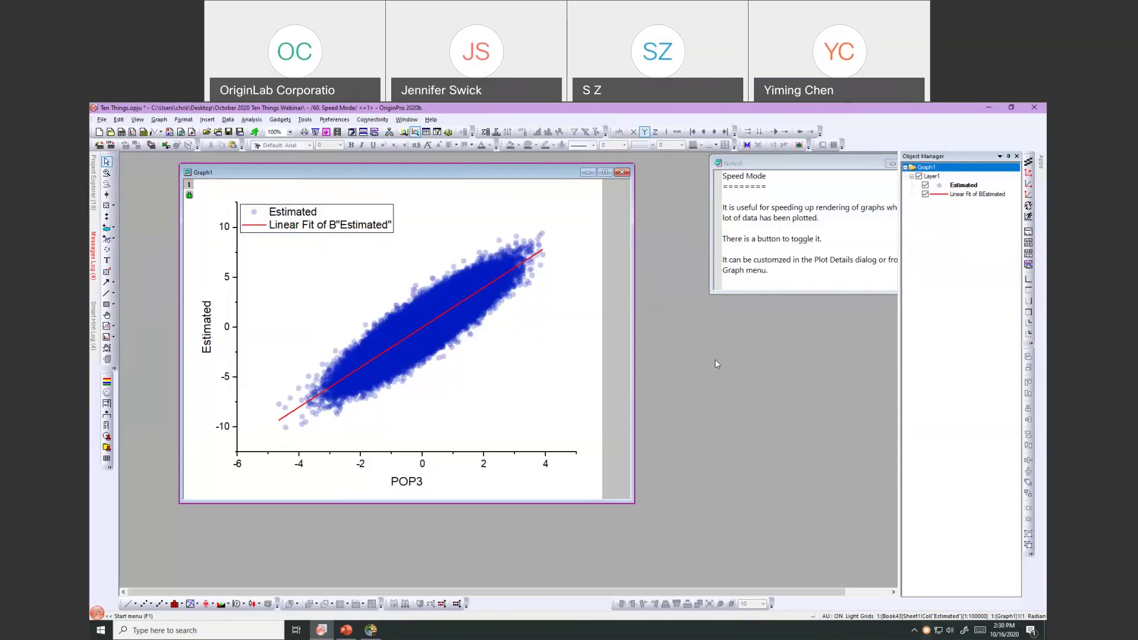
left_click_drag(501, 176, 534, 181)
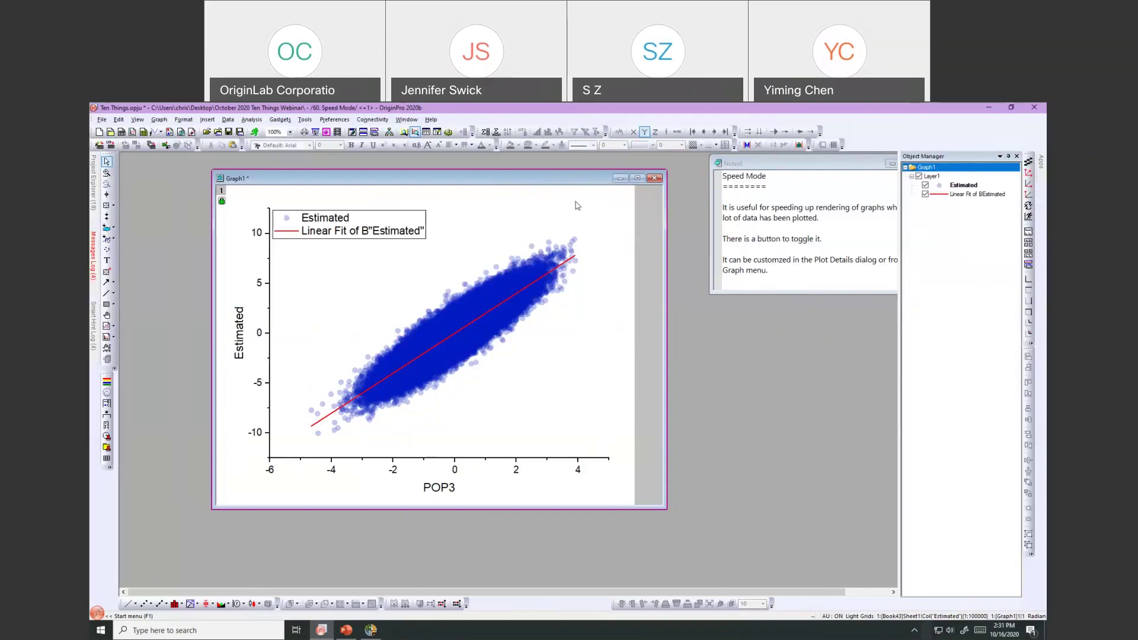
left_click_drag(533, 182, 538, 179)
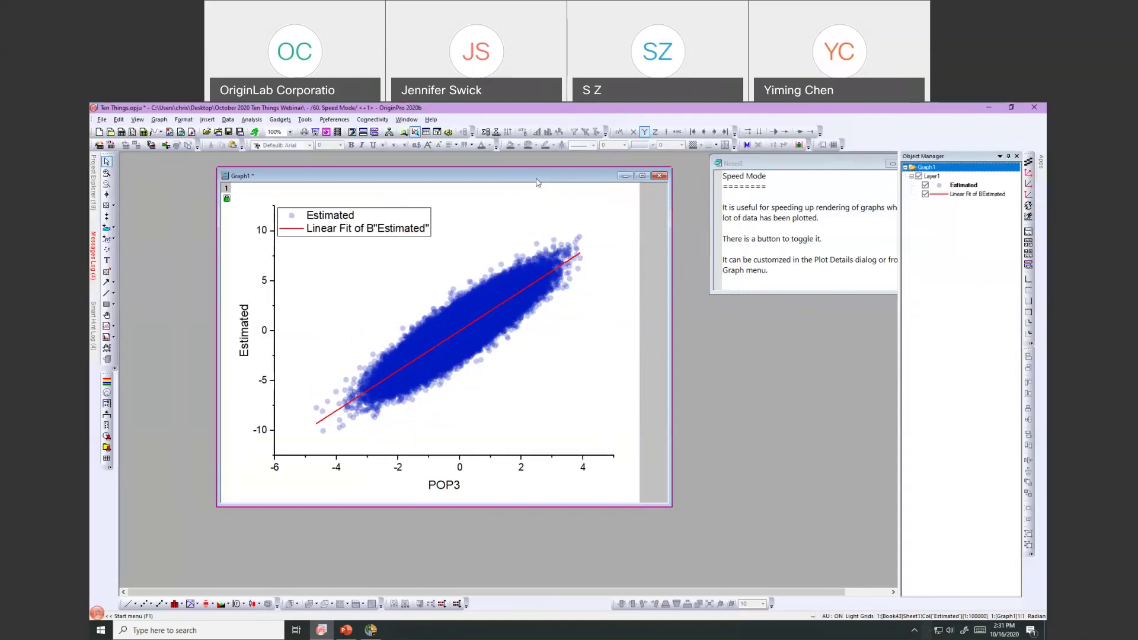
Step: Review the Speed Mode options in Layer1's Display/Speed settings for the Estimated versus POP3 graph, leaving the settings unchanged
left_click_drag(523, 178, 509, 178)
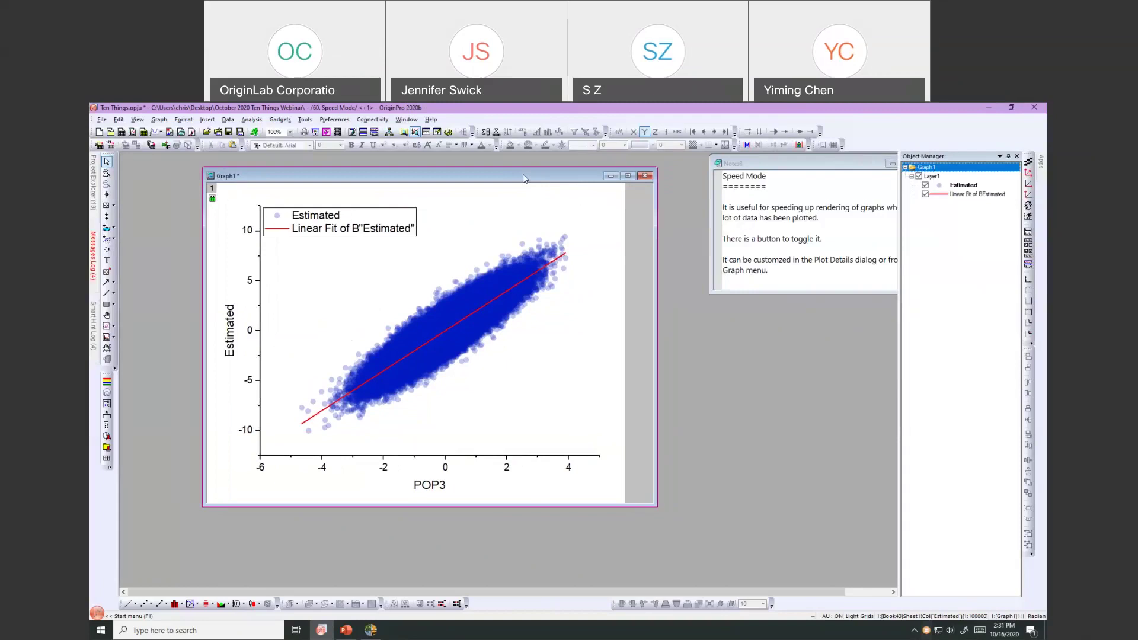
double_click(422, 188)
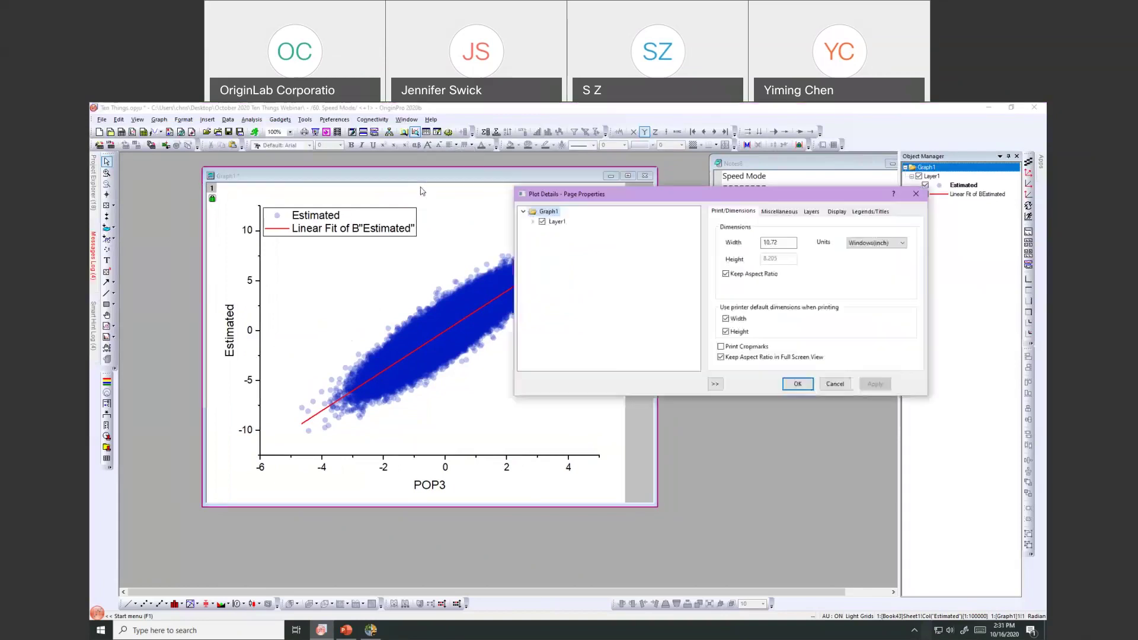
left_click(556, 222)
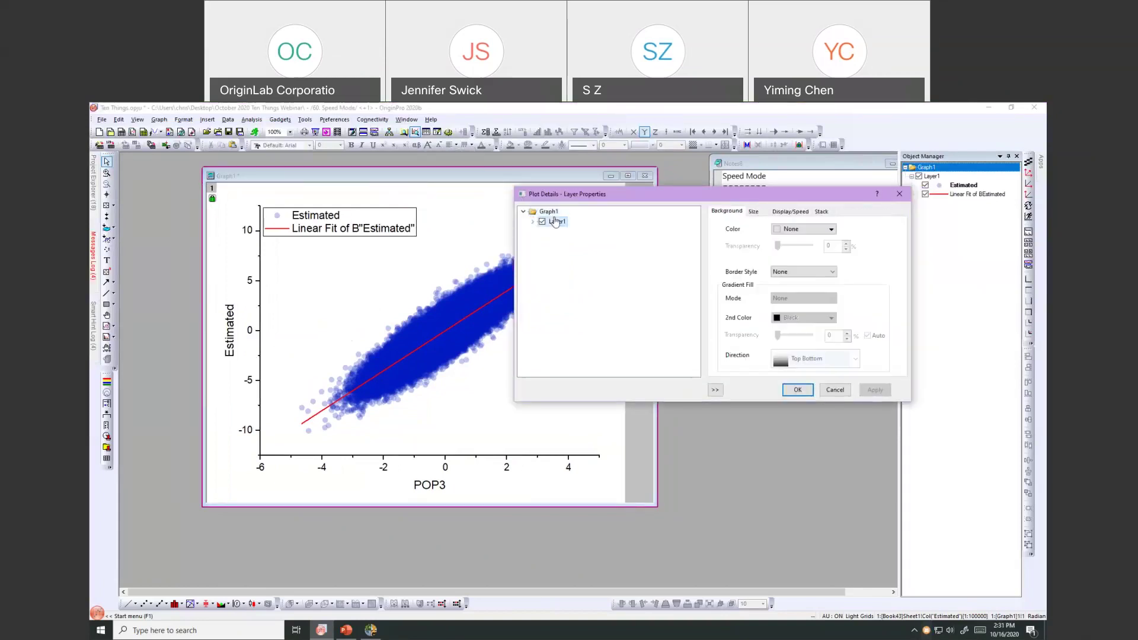
left_click(754, 212)
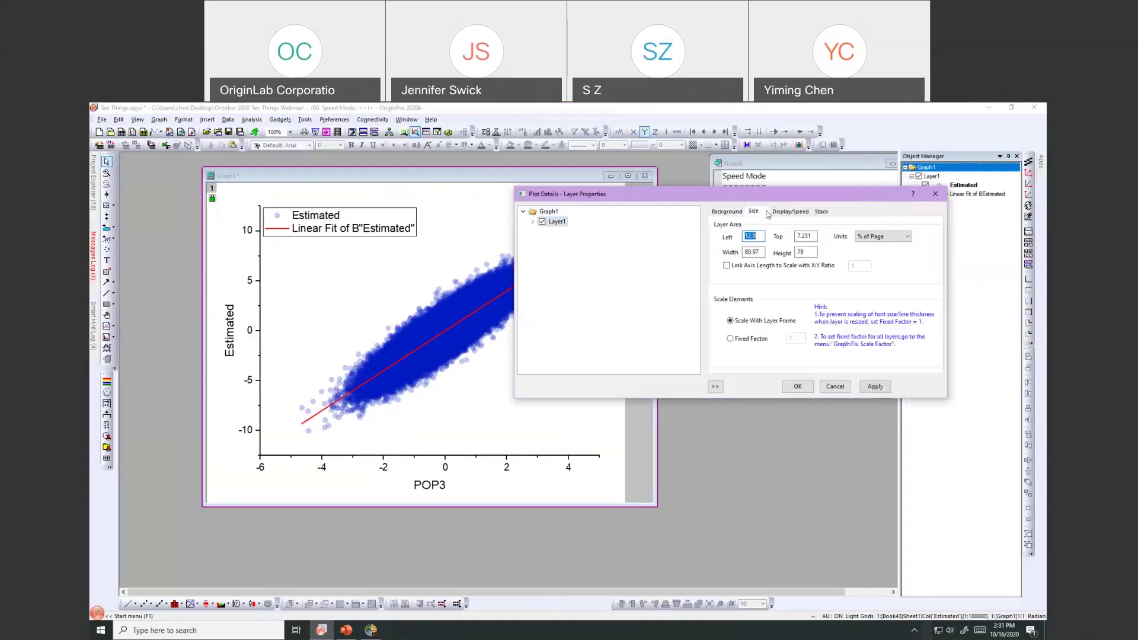
left_click(780, 213)
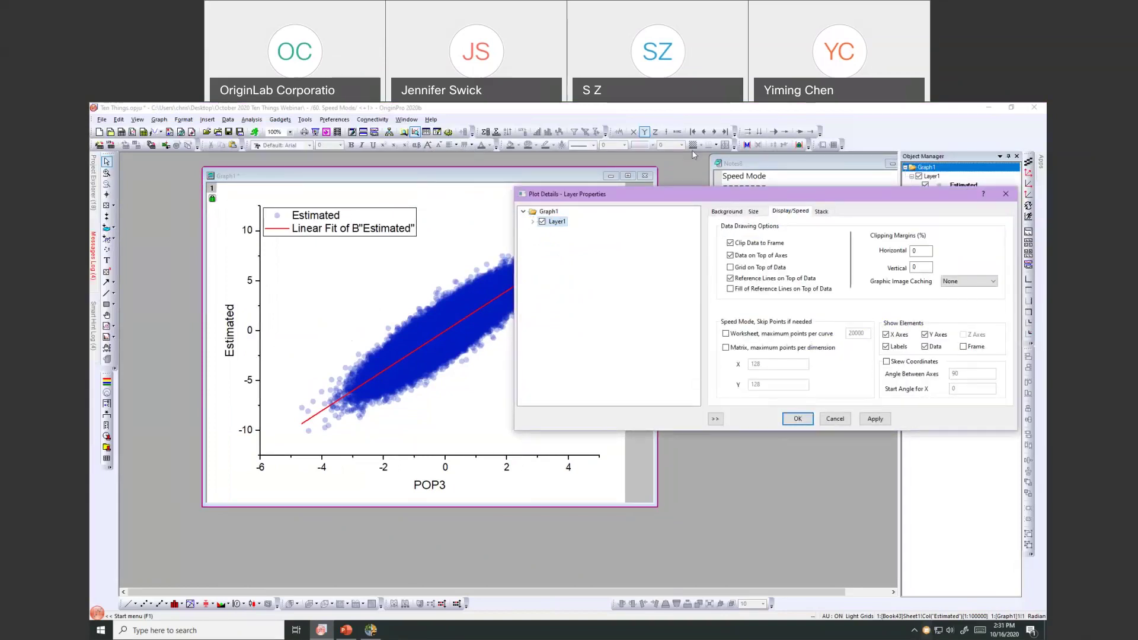
left_click_drag(687, 194, 607, 146)
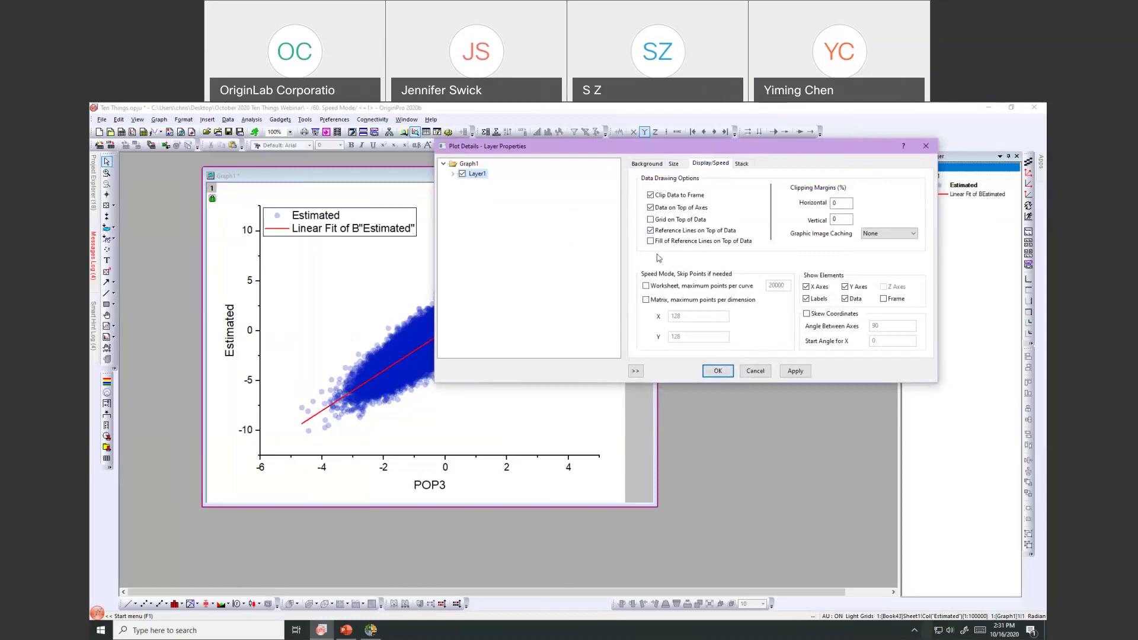
left_click(755, 371)
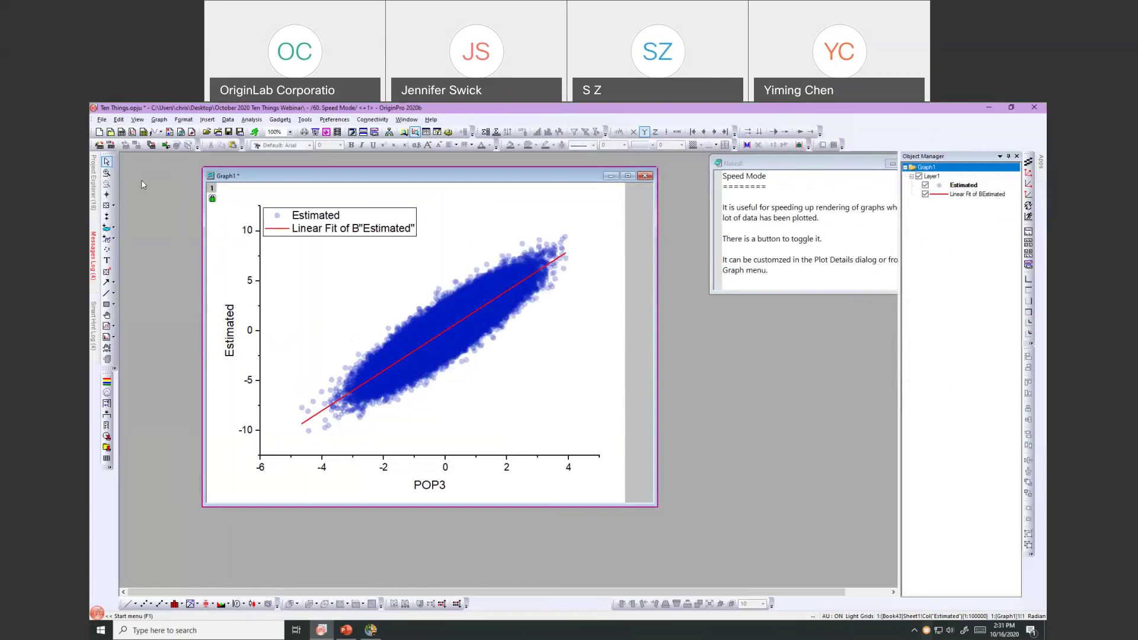
Step: Open the 70. Preserving Data Connector Data project folder, bring the full note into view and enlarge the Book1 window
mouse_move(95, 189)
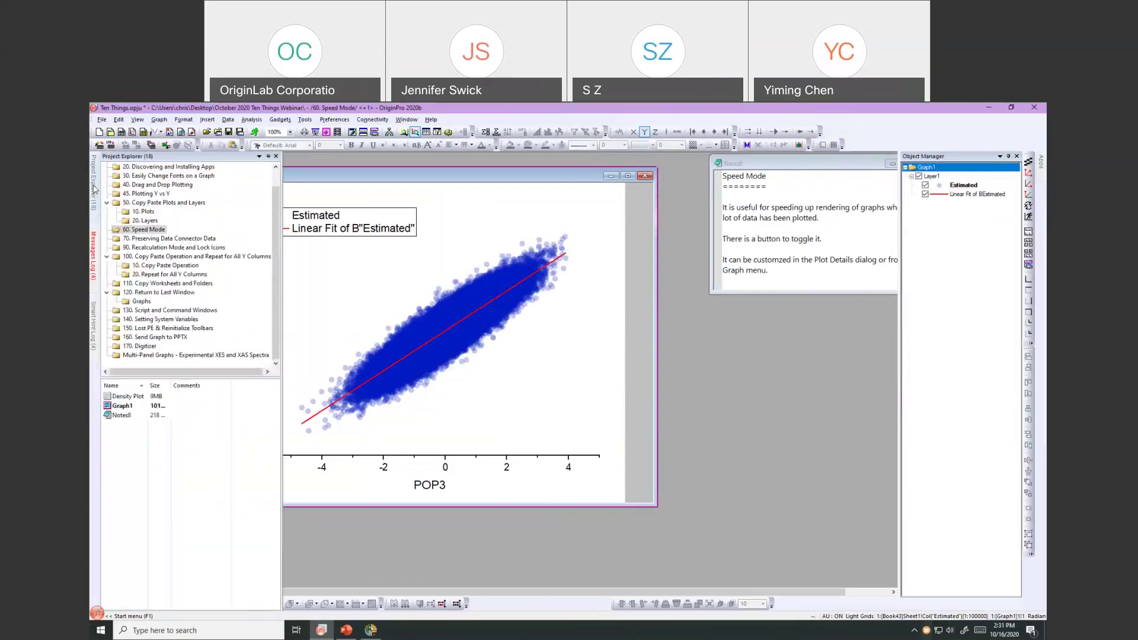
left_click(145, 240)
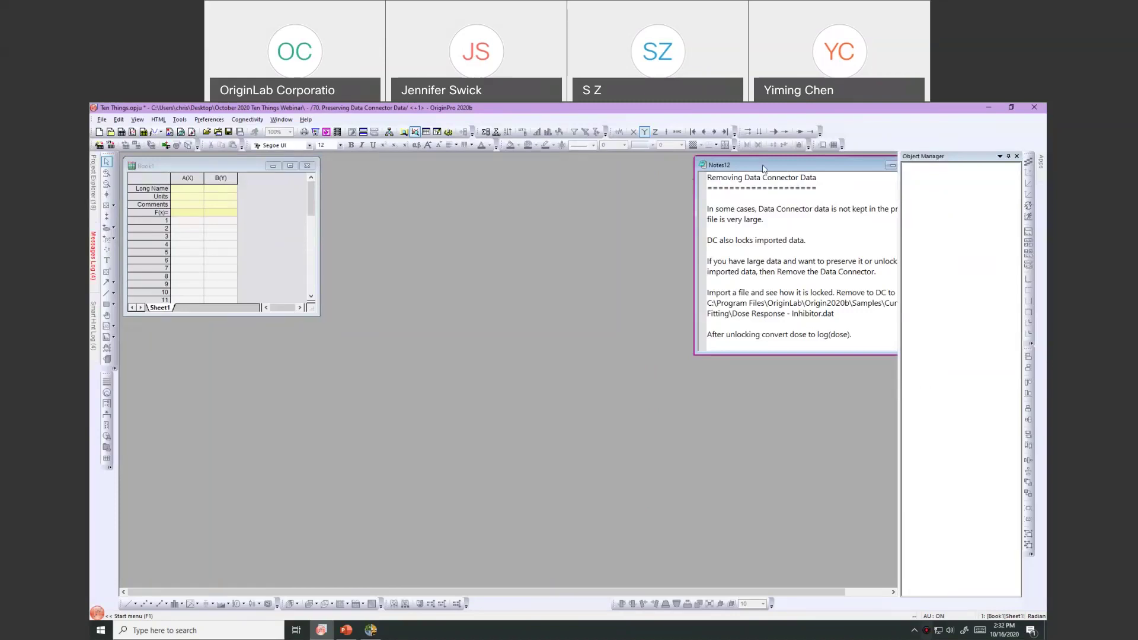
left_click_drag(754, 167, 713, 167)
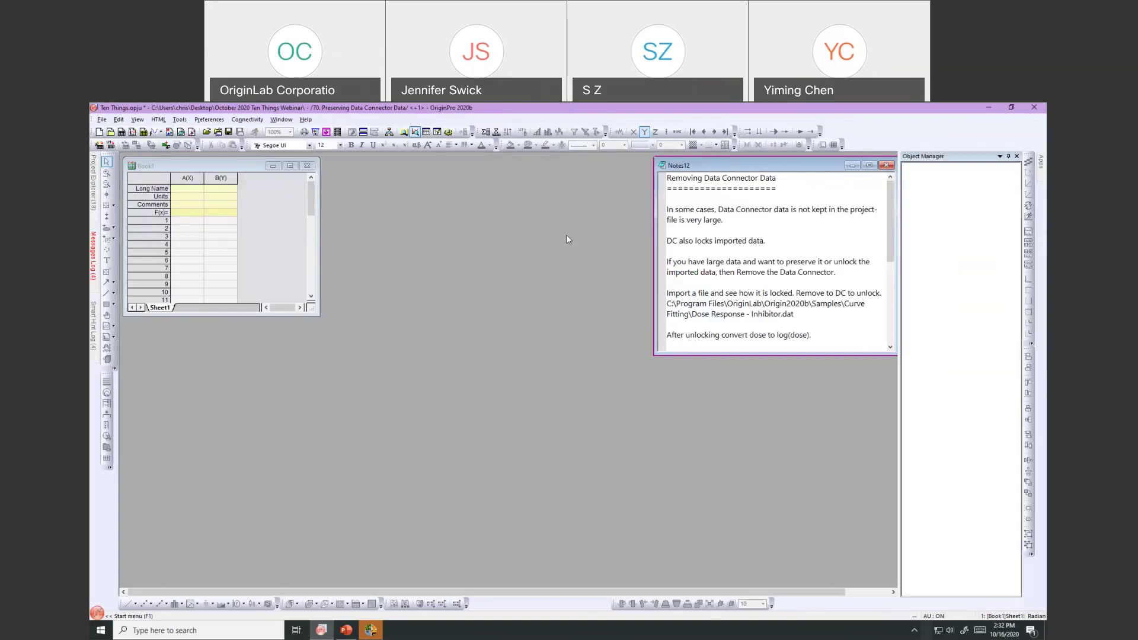
left_click(251, 172)
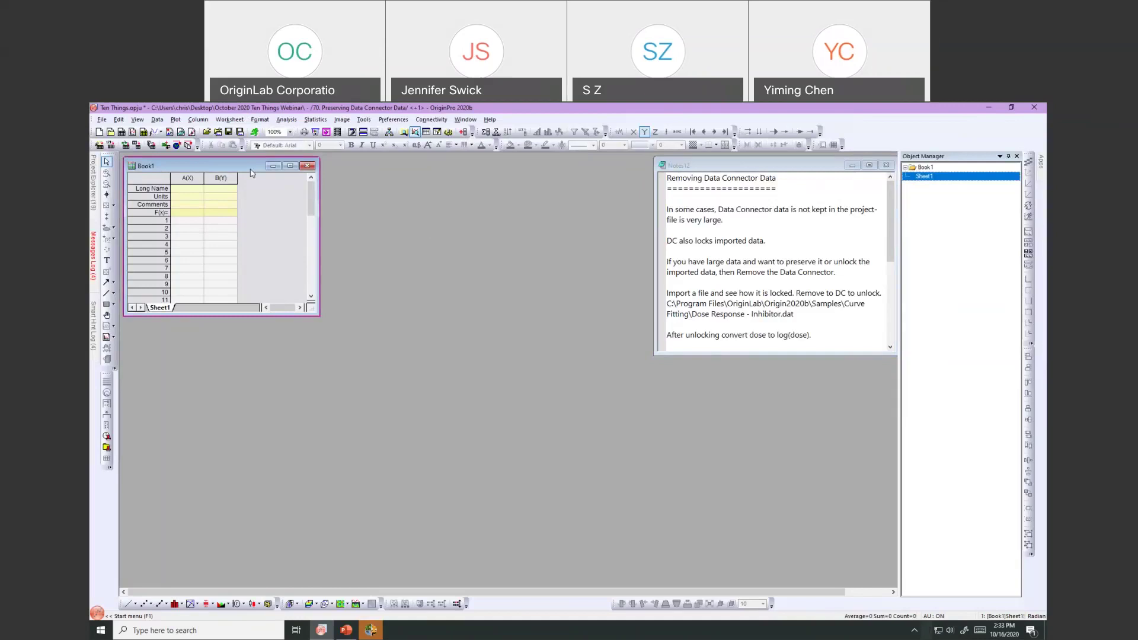
left_click_drag(319, 316, 368, 355)
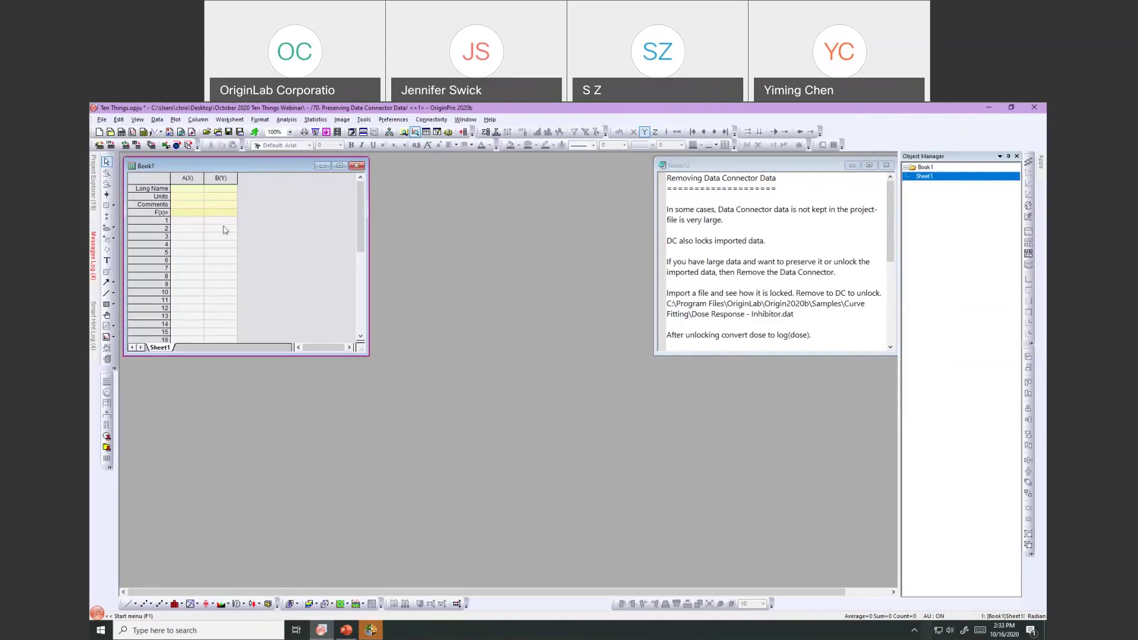
Step: Start a Text/CSV file connection for Book1 and browse to C:\Program Files\OriginLab\Origin2020b
left_click(158, 120)
mouse_move(163, 143)
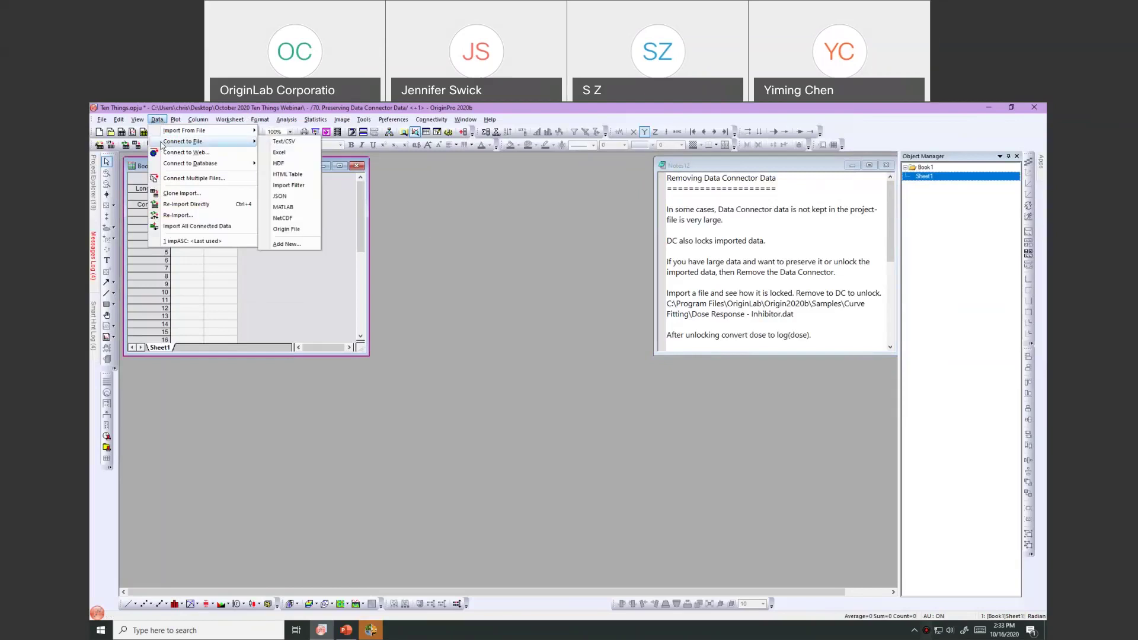
left_click(274, 142)
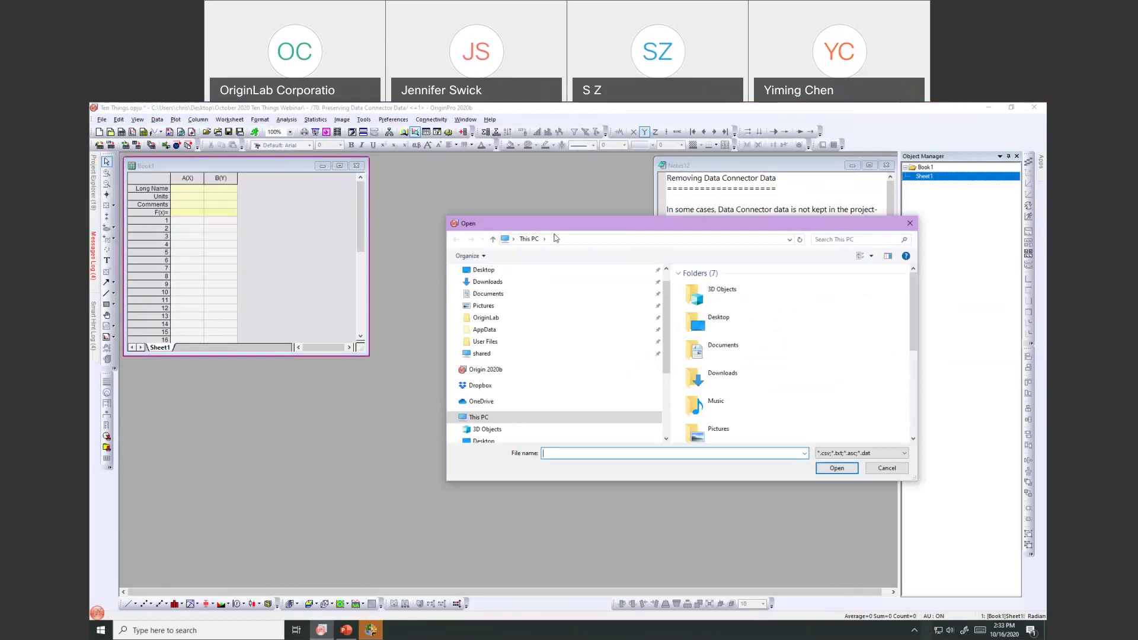
scroll(387, 326, "down", 1)
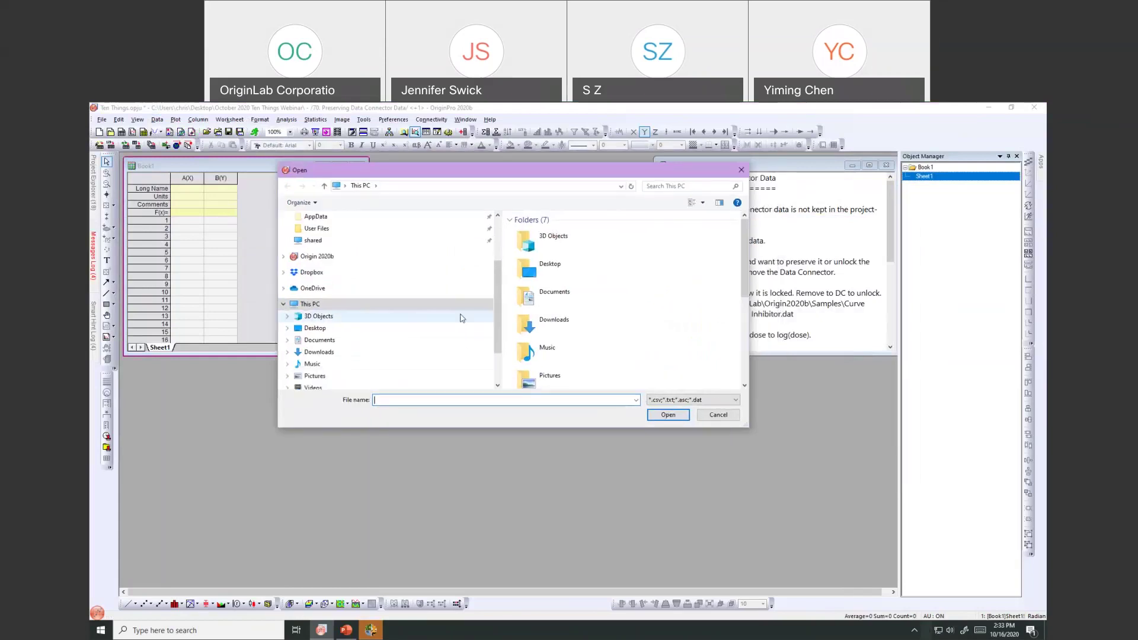
scroll(460, 317, "down", 2)
left_click(349, 353)
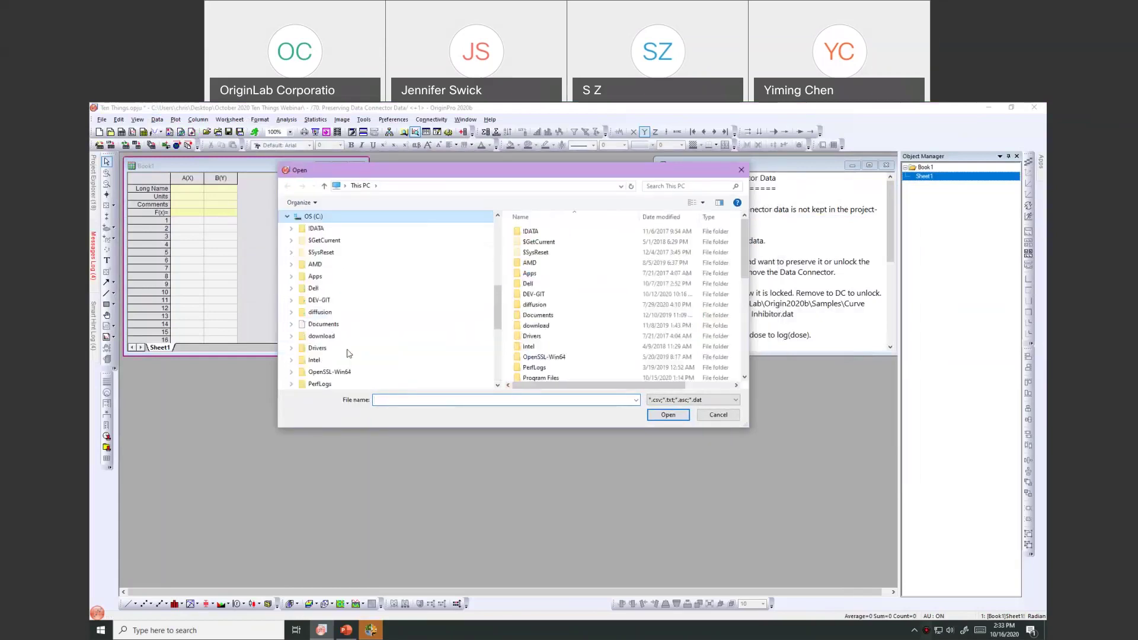
scroll(534, 323, "down", 2)
double_click(531, 323)
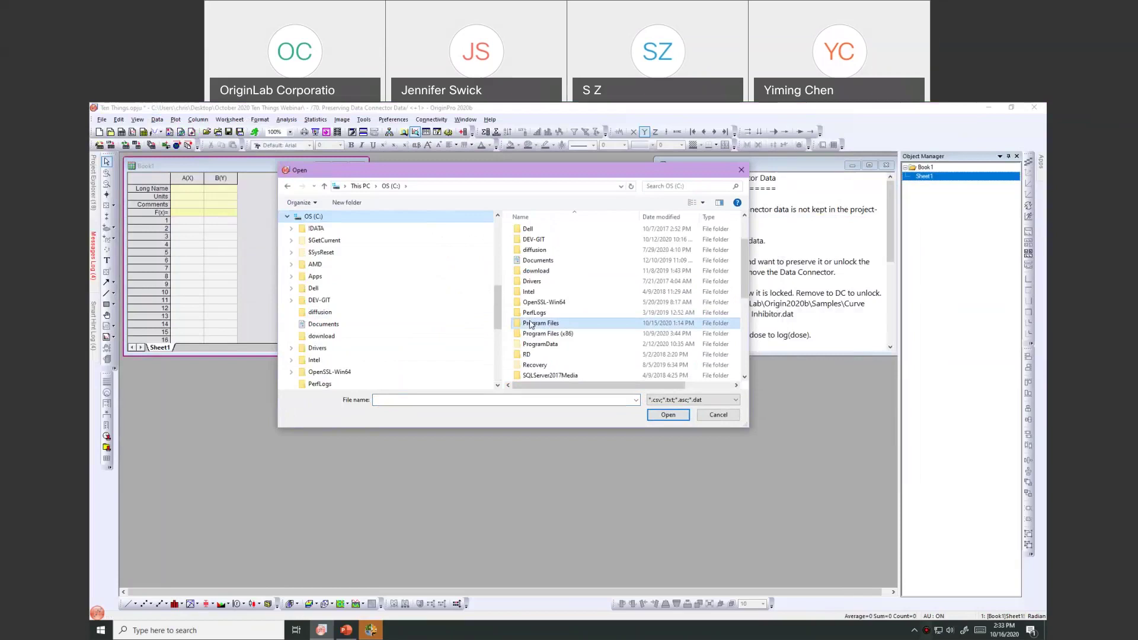
scroll(530, 324, "down", 5)
scroll(531, 324, "down", 2)
double_click(531, 324)
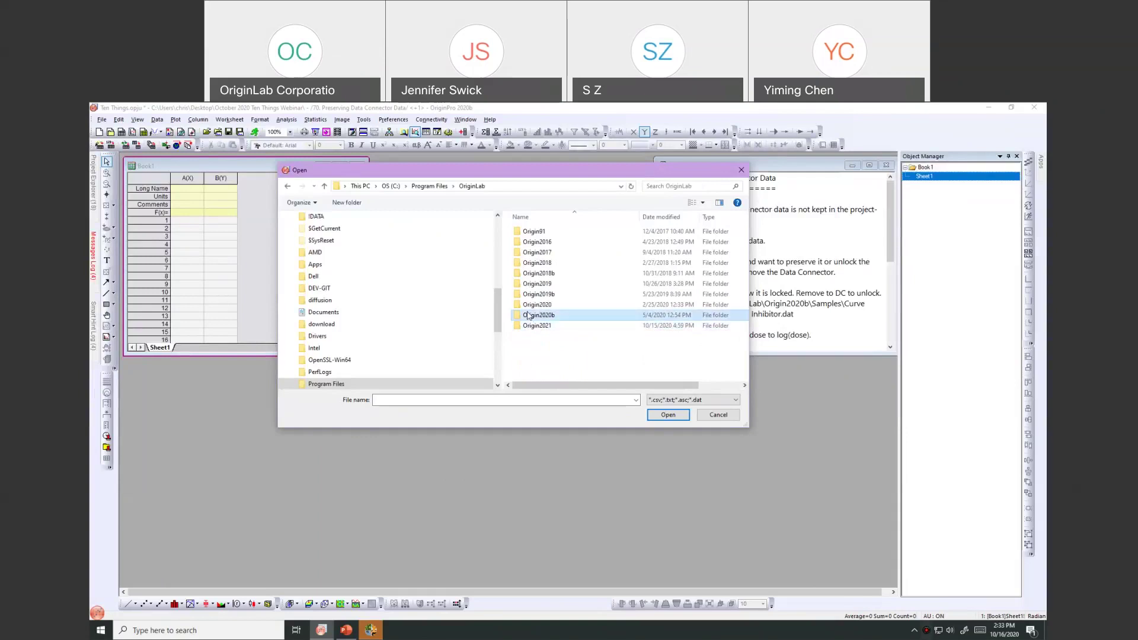
double_click(527, 314)
Step: Connect Book1 to Dose Response - Inhibitor.dat from Samples\Curve Fitting, accepting the default CSV import options
scroll(530, 326, "down", 3)
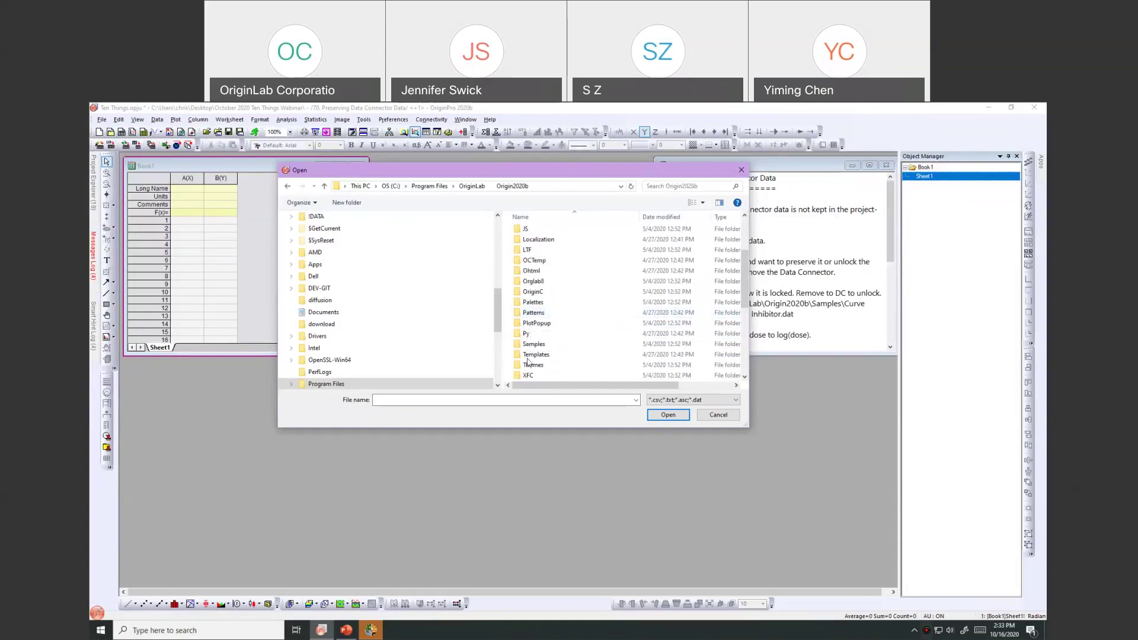
double_click(533, 345)
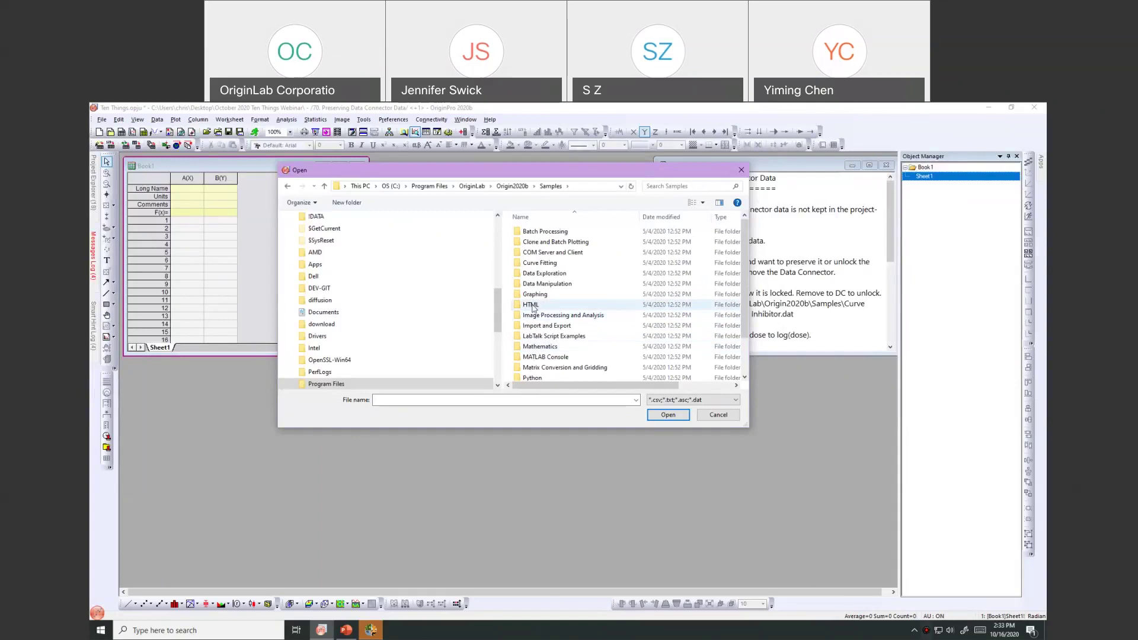
double_click(528, 265)
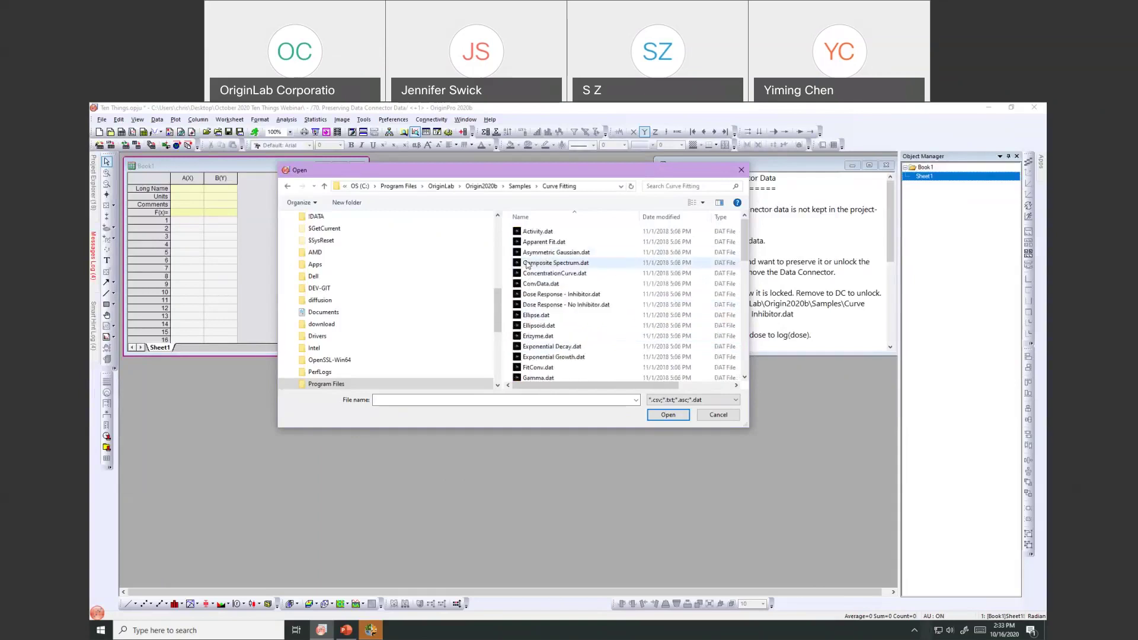
double_click(521, 295)
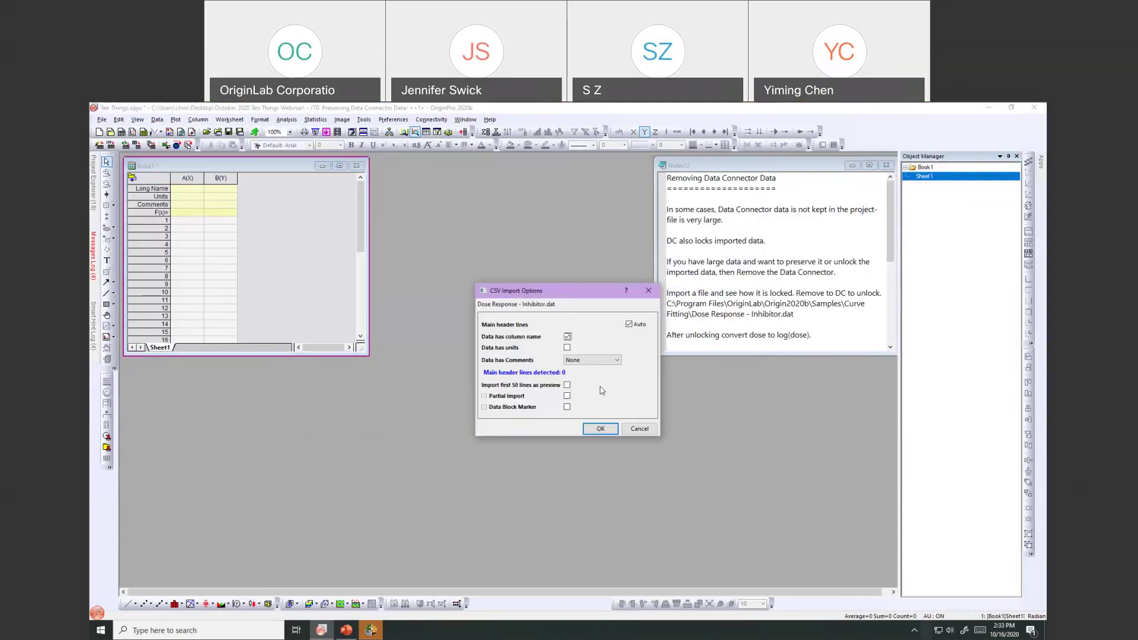
left_click(601, 429)
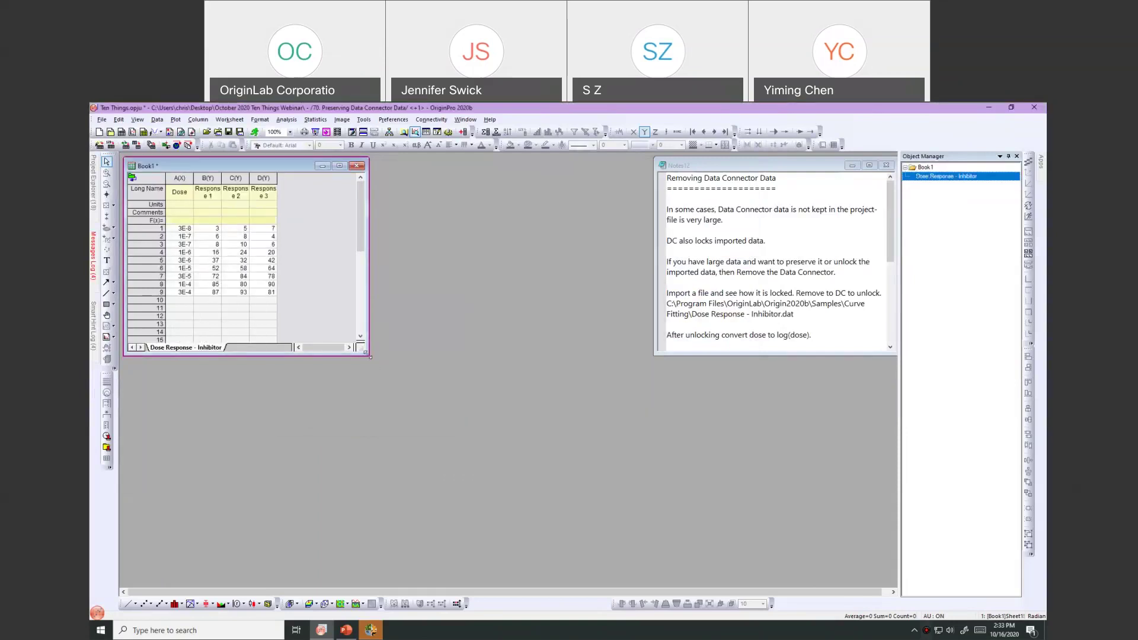
Step: Enlarge and reposition the Book1 window, and inspect the imported Dose values and the column's F(x) cell
left_click_drag(367, 355, 618, 475)
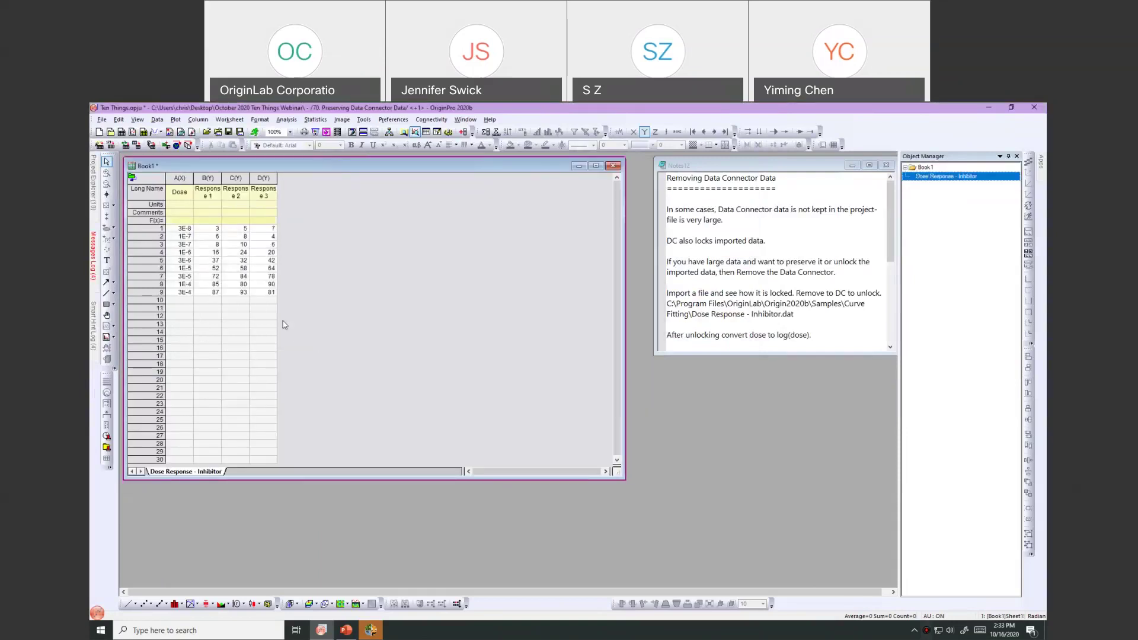
left_click_drag(186, 170, 330, 182)
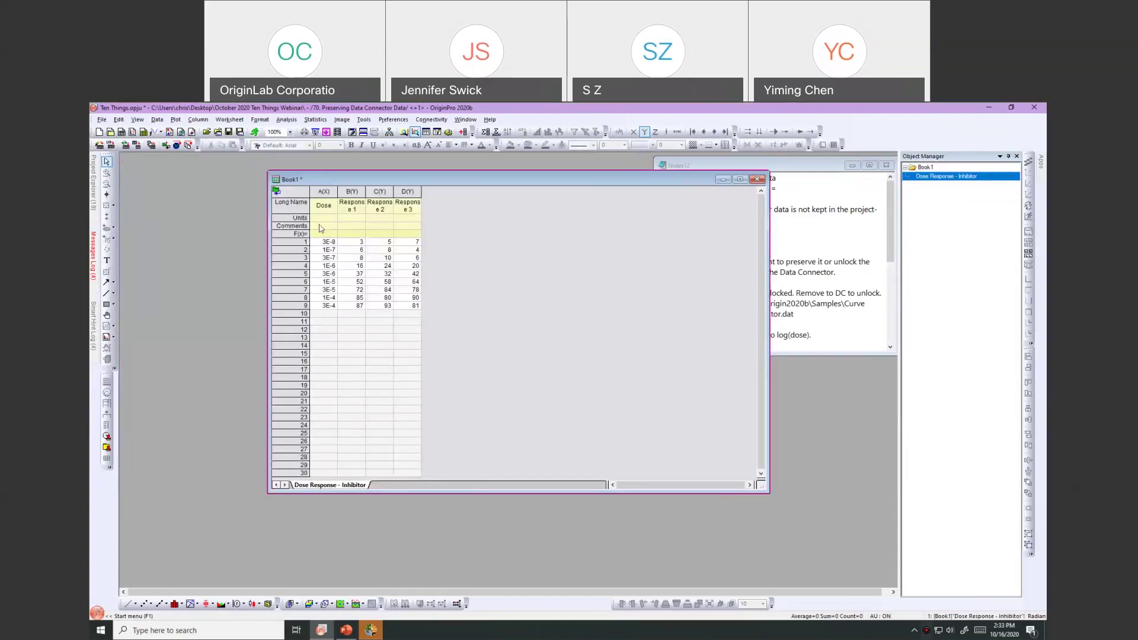
left_click_drag(326, 242, 331, 308)
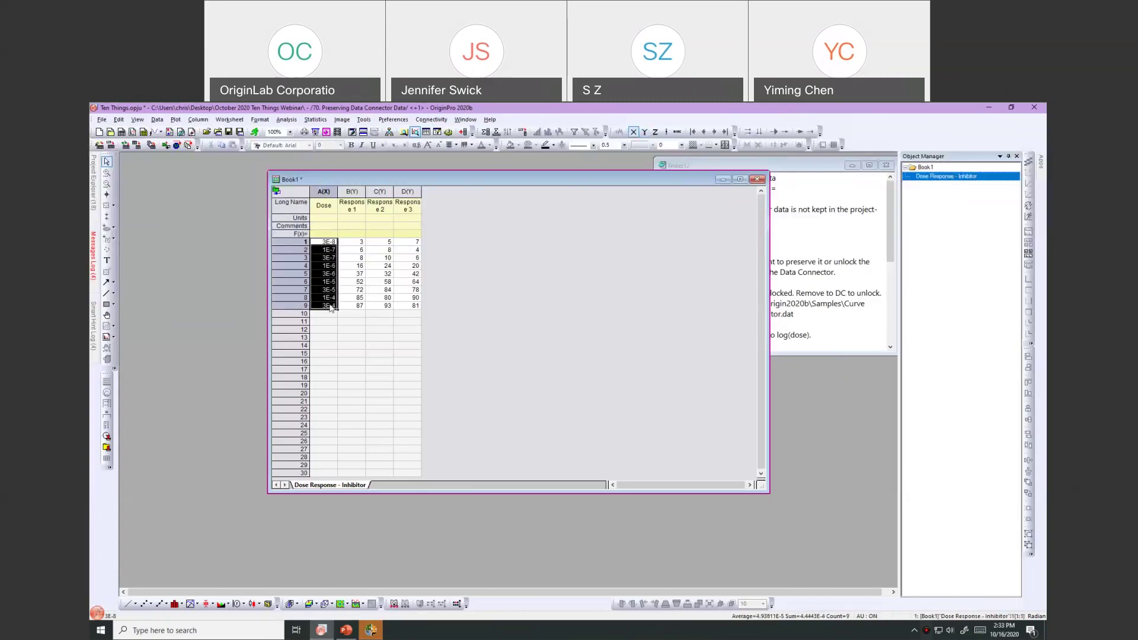
left_click(321, 235)
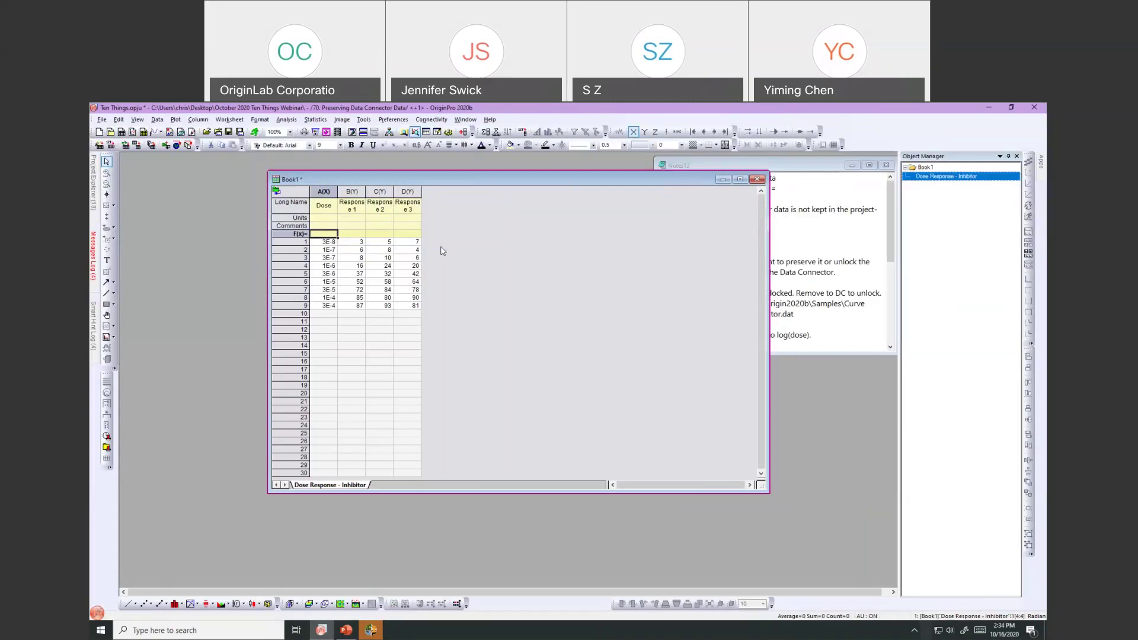
left_click(440, 251)
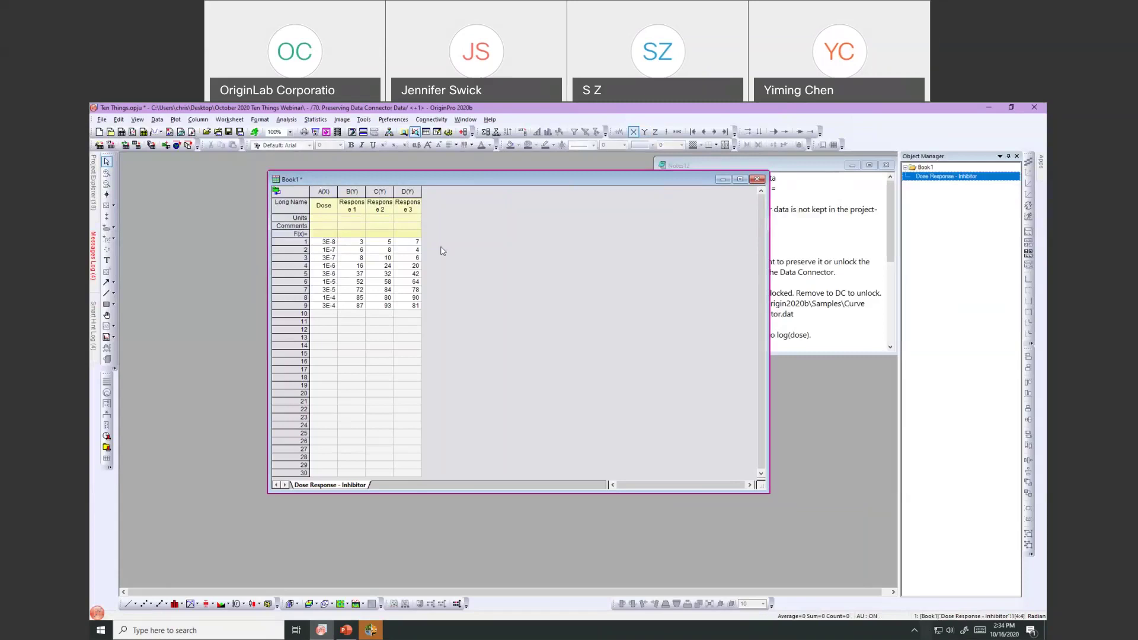
Step: Add an empty column after Response 3 in the connected sheet and delete it again
left_click(463, 133)
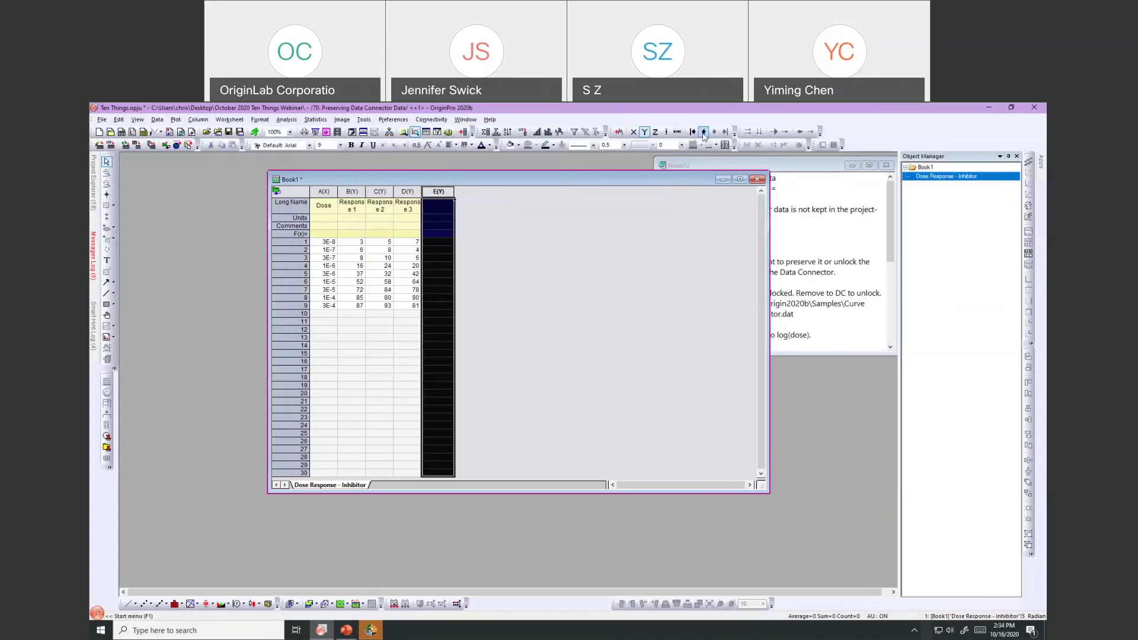
left_click(530, 267)
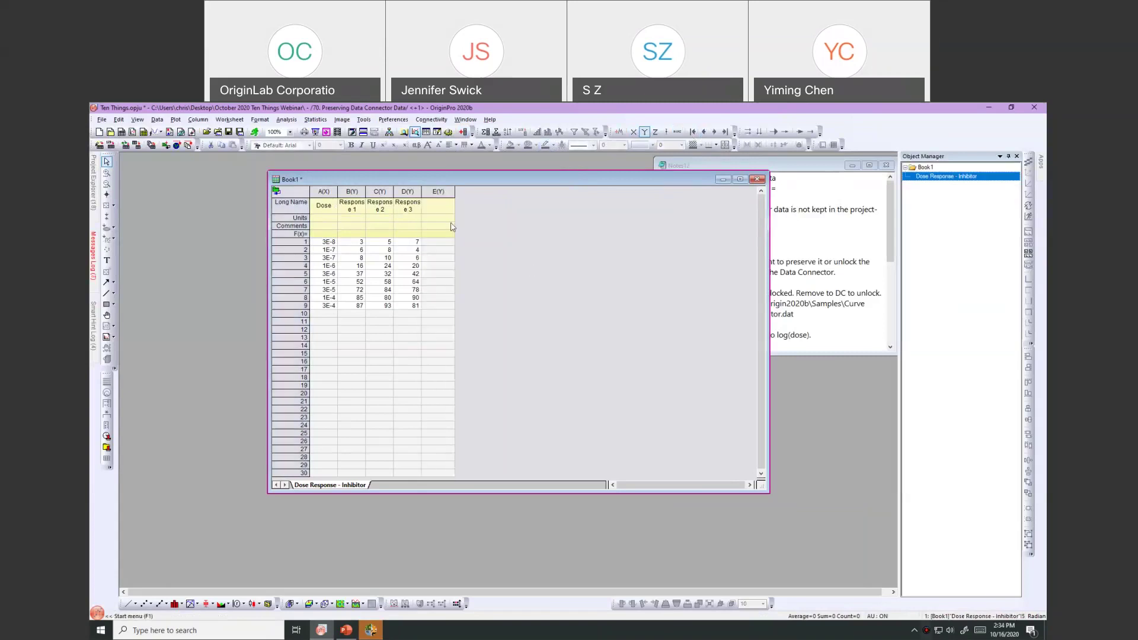
left_click(438, 190)
right_click(438, 191)
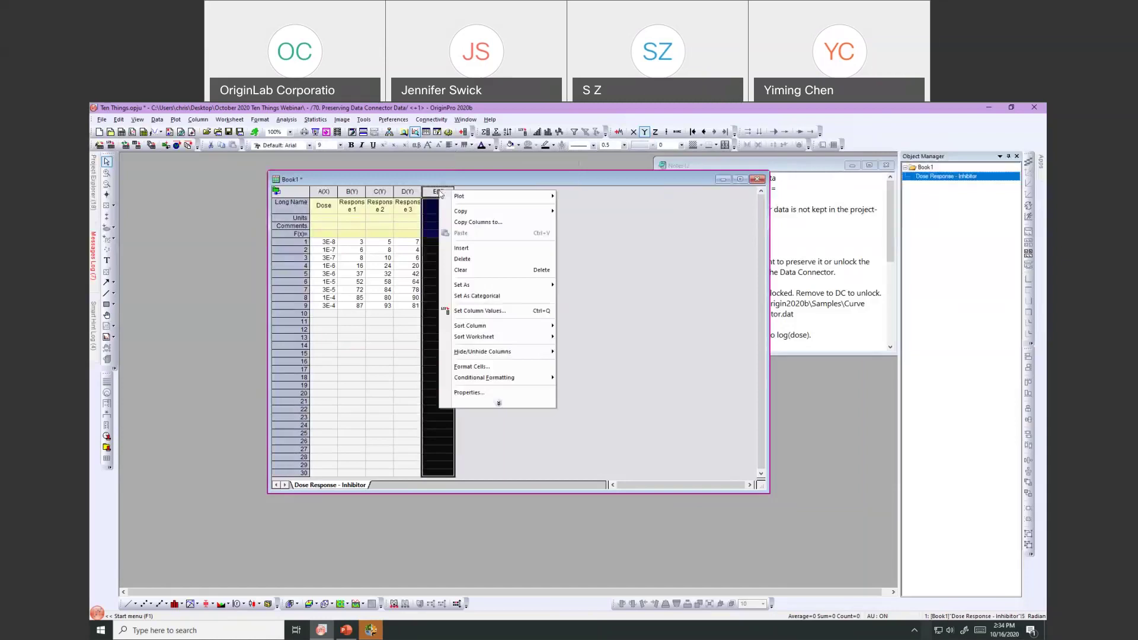
left_click(458, 260)
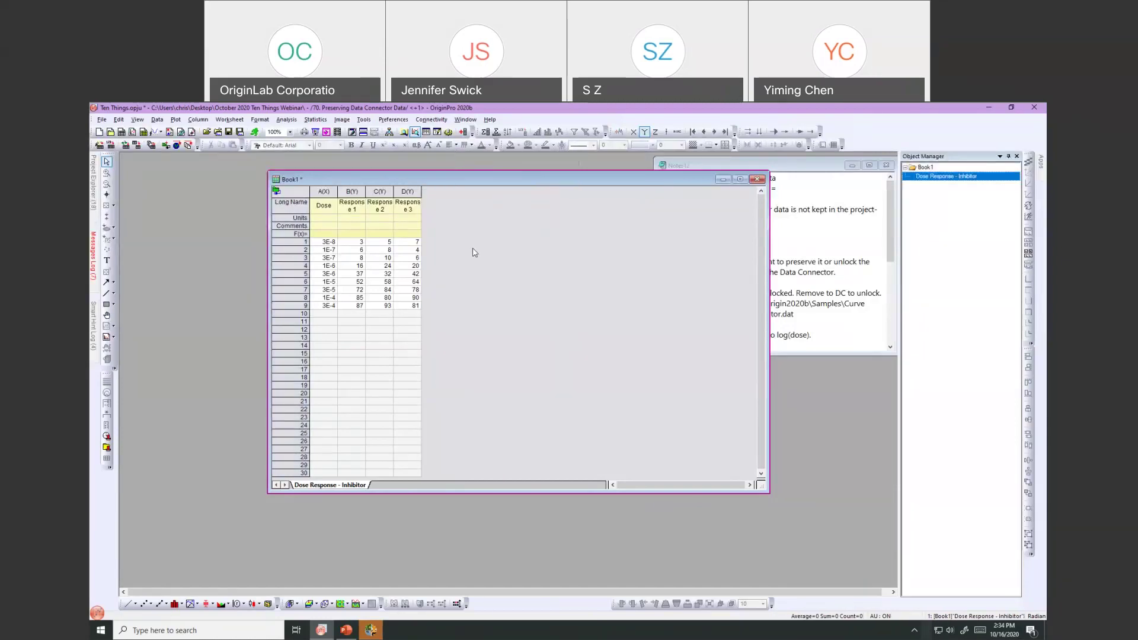
Step: Reposition the Book1 window and remove the Data Connector from its sheet, confirming the removal for all destination sheets
left_click_drag(322, 182, 217, 178)
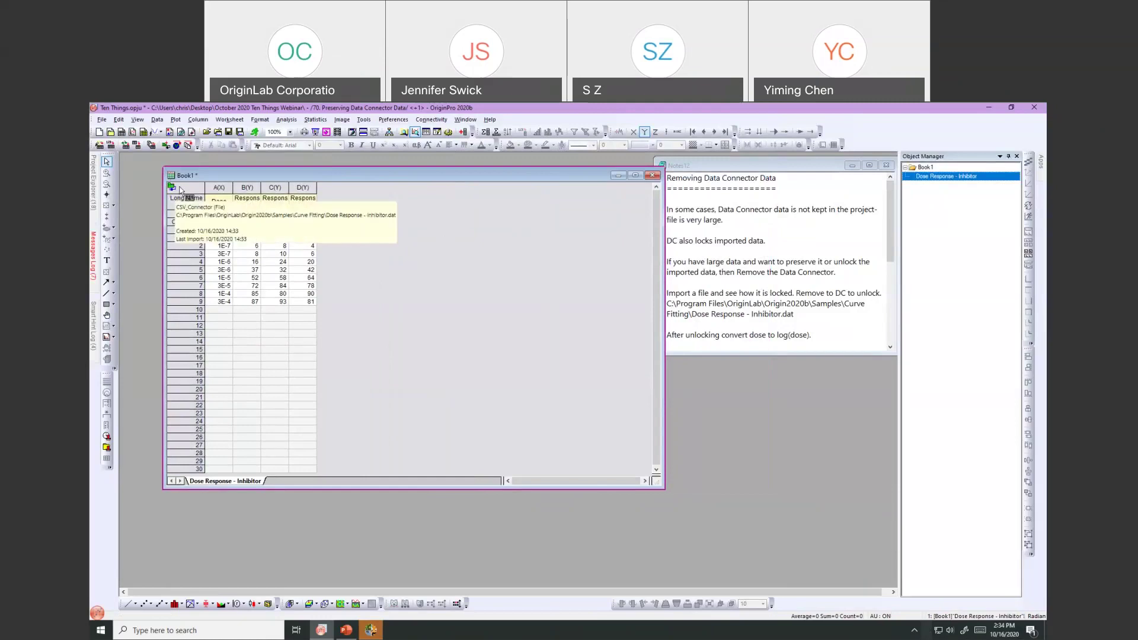
mouse_move(171, 188)
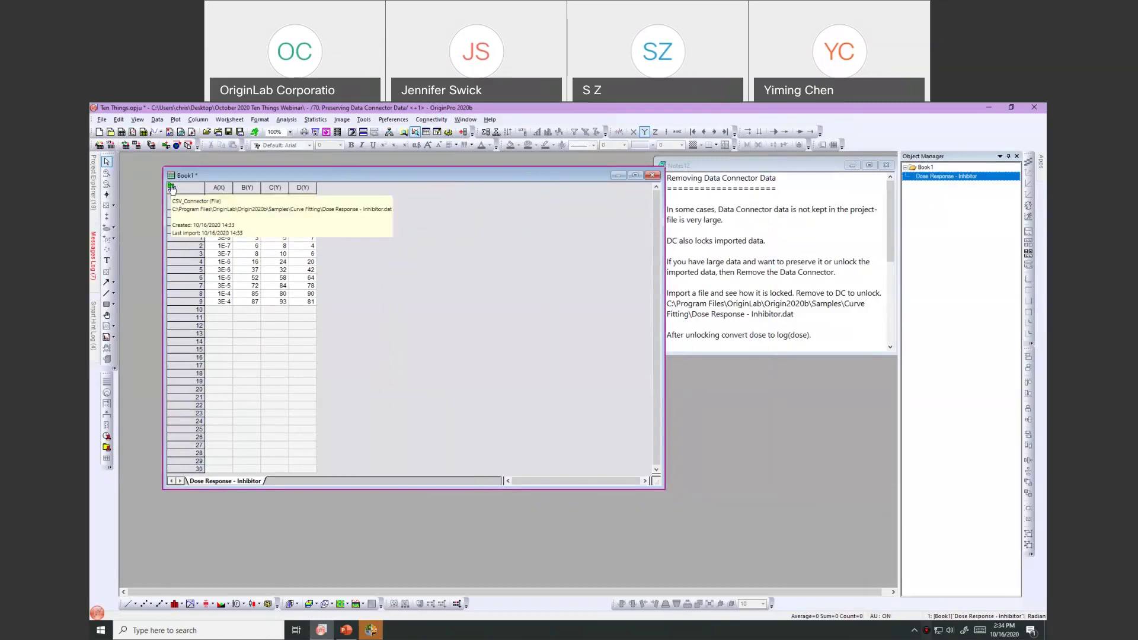
left_click(171, 188)
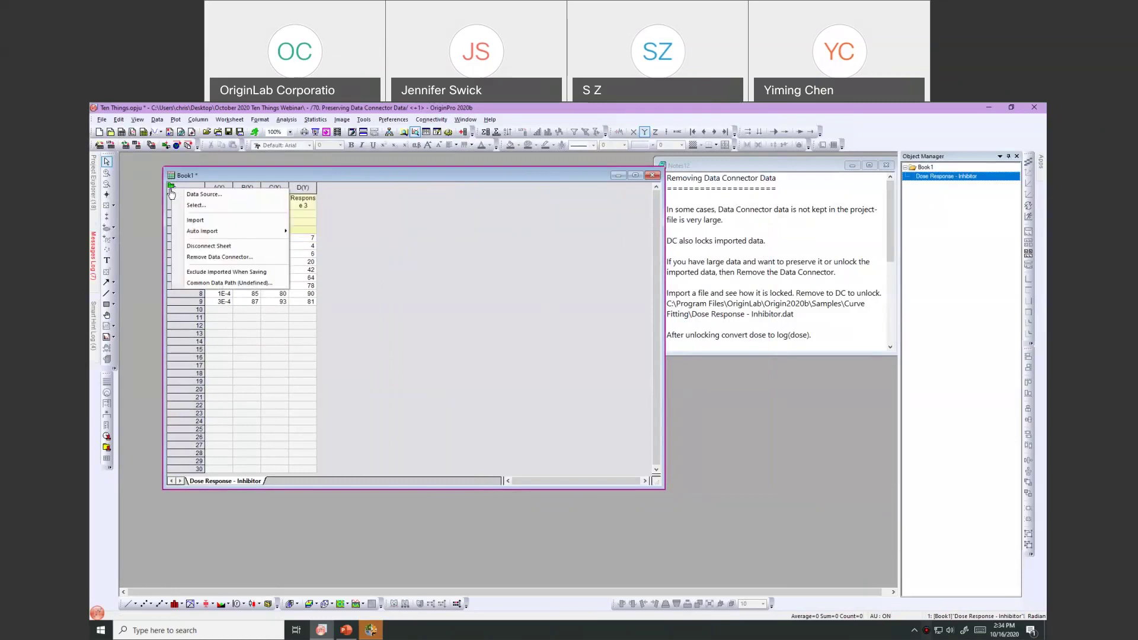
mouse_move(186, 232)
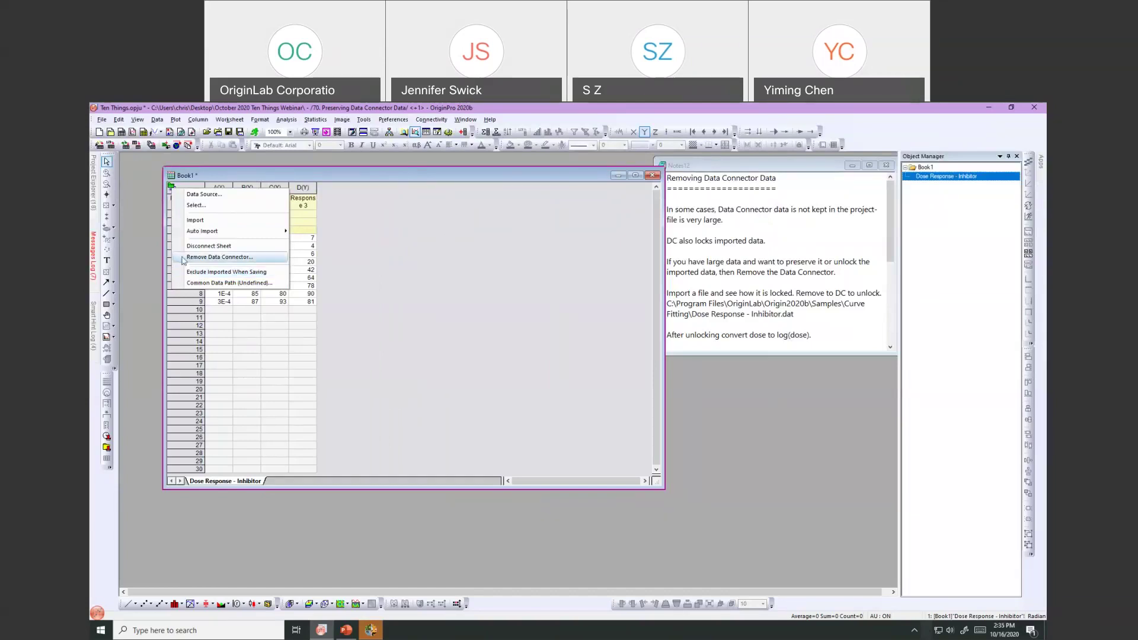
left_click(181, 258)
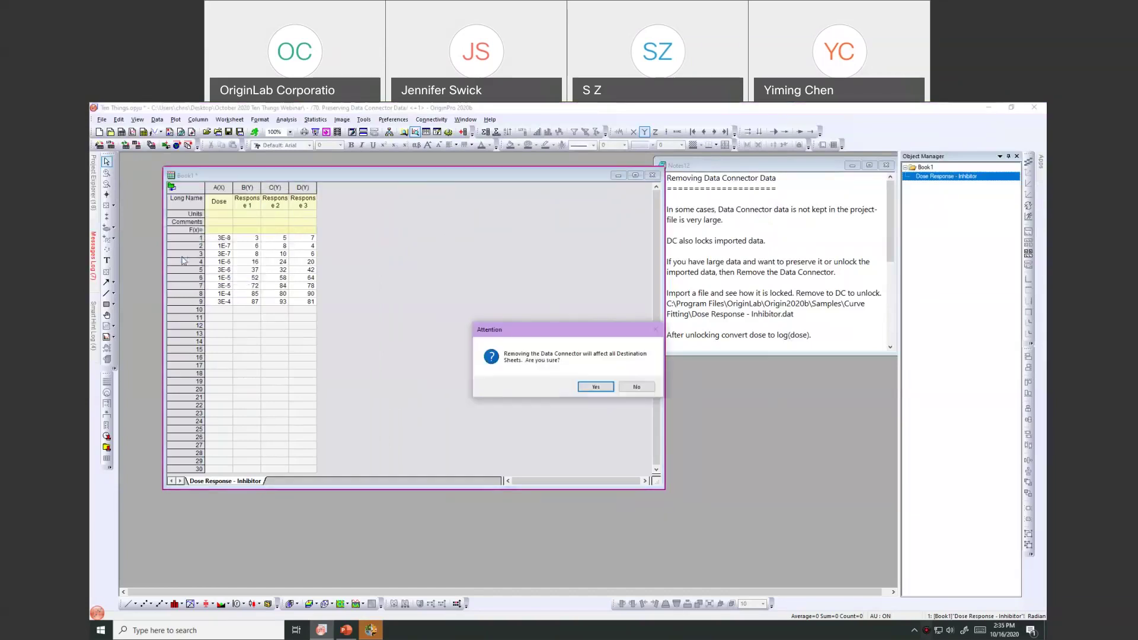
left_click(598, 387)
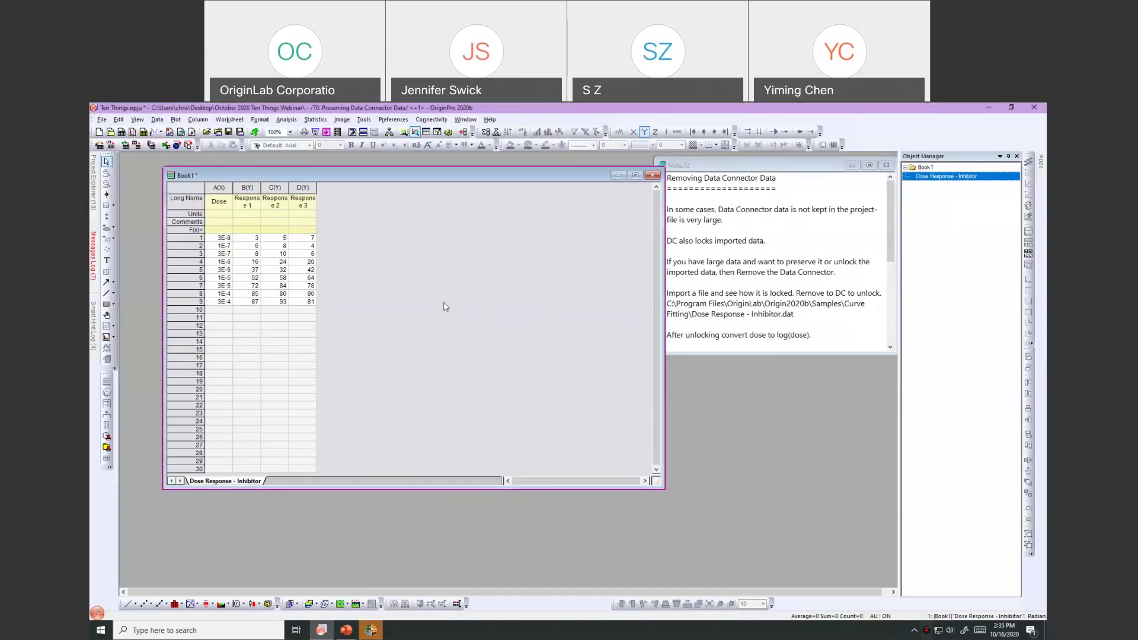
Step: Widen the Dose column and convert its values with the F(x) formula log(A)
left_click_drag(233, 189, 269, 189)
left_click(226, 230)
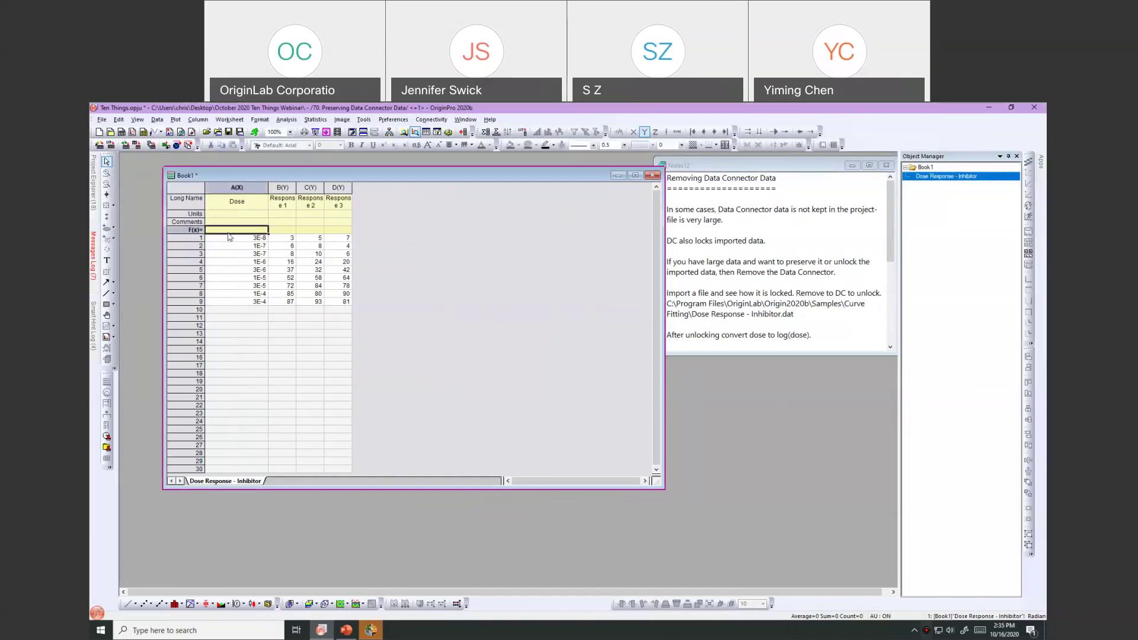
type("log")
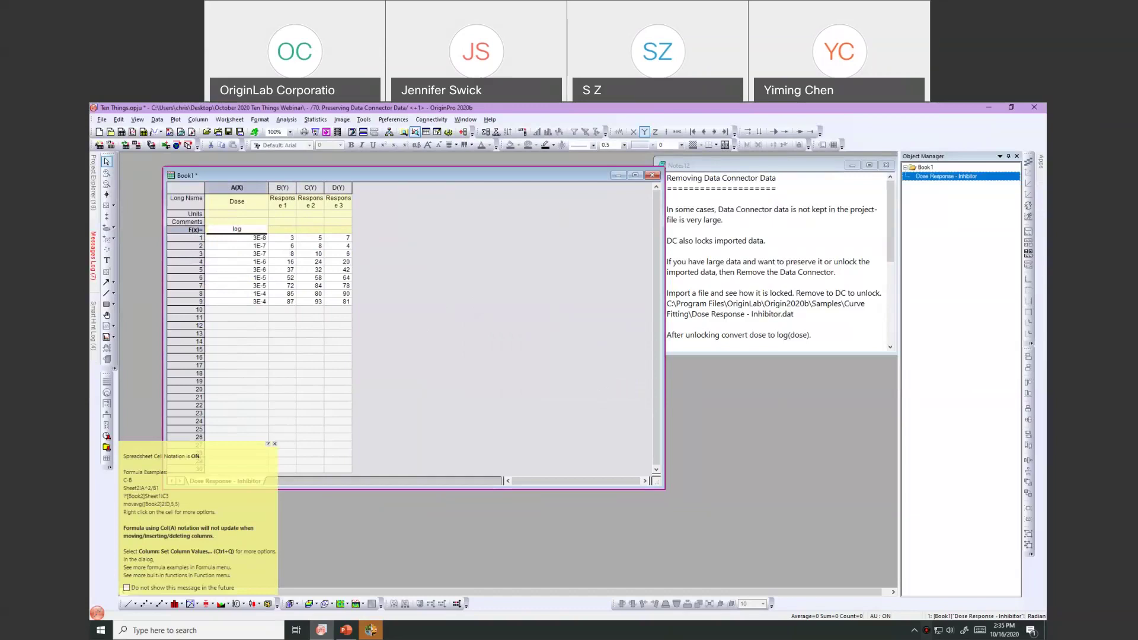
type("(A)")
key("Return")
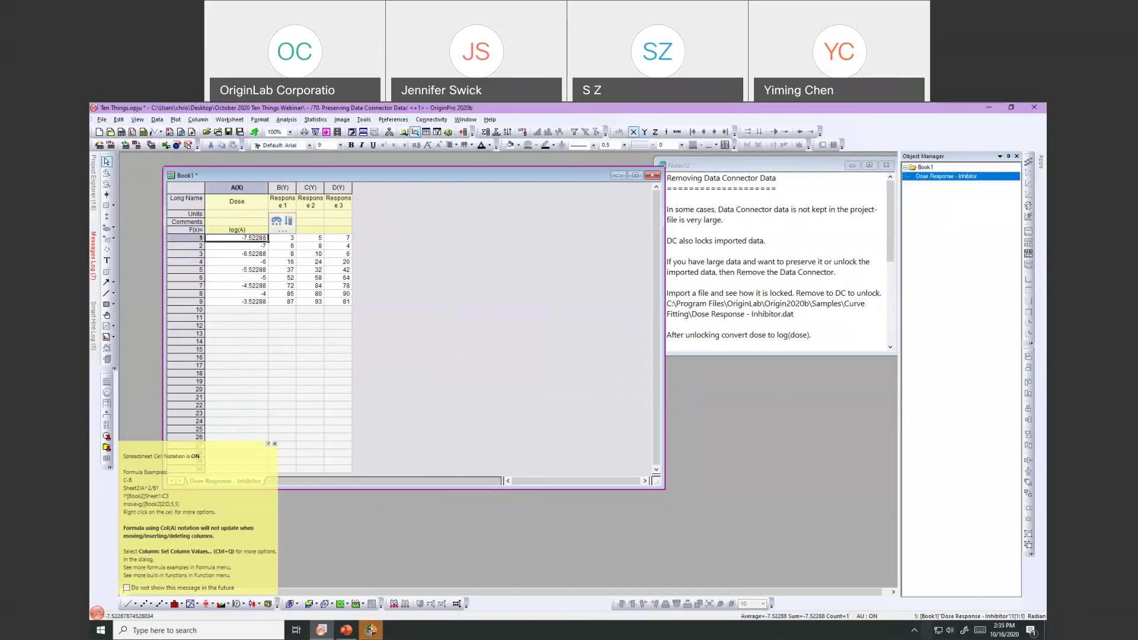
left_click(417, 290)
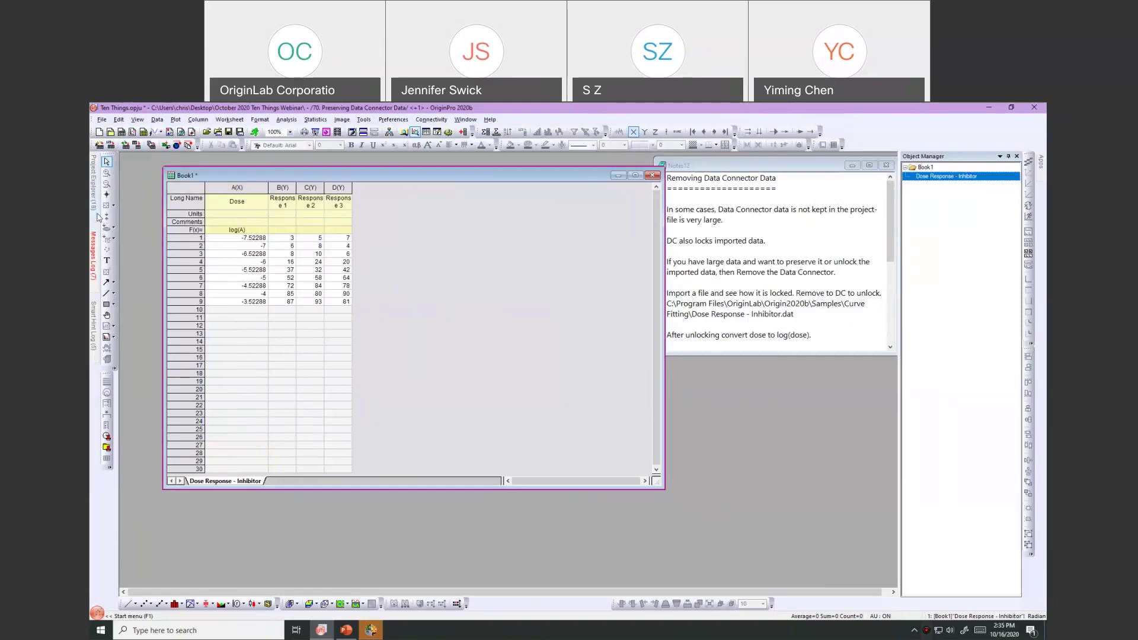
Step: Go to the project folder 90. Recalculation Mode and Lock Icons, and reposition and enlarge the Graph2 window
mouse_move(99, 217)
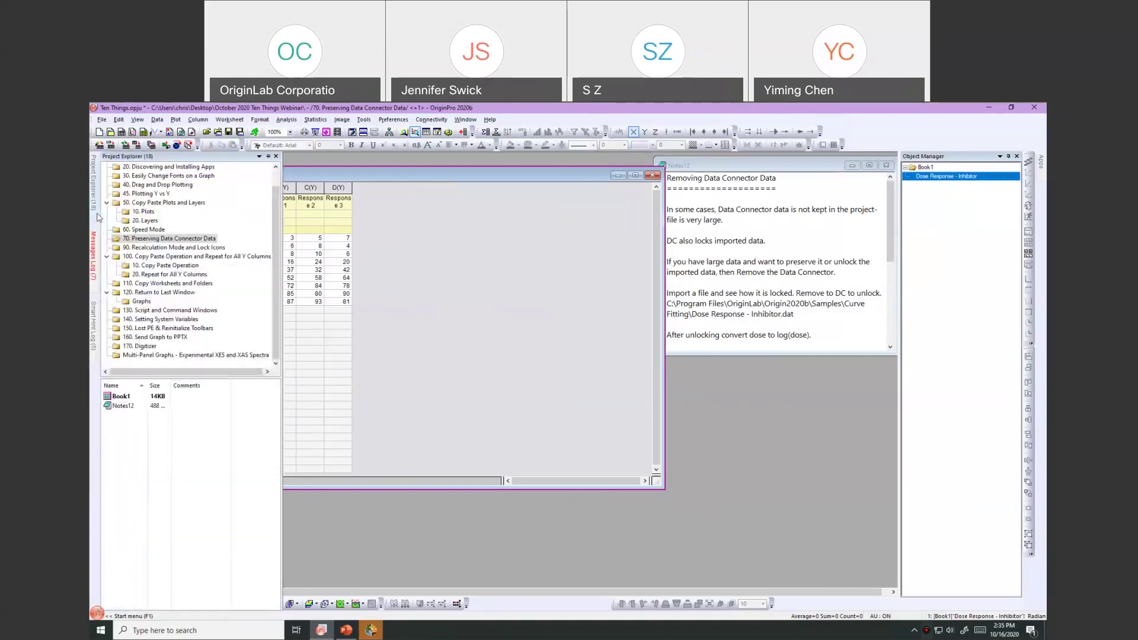
left_click(210, 248)
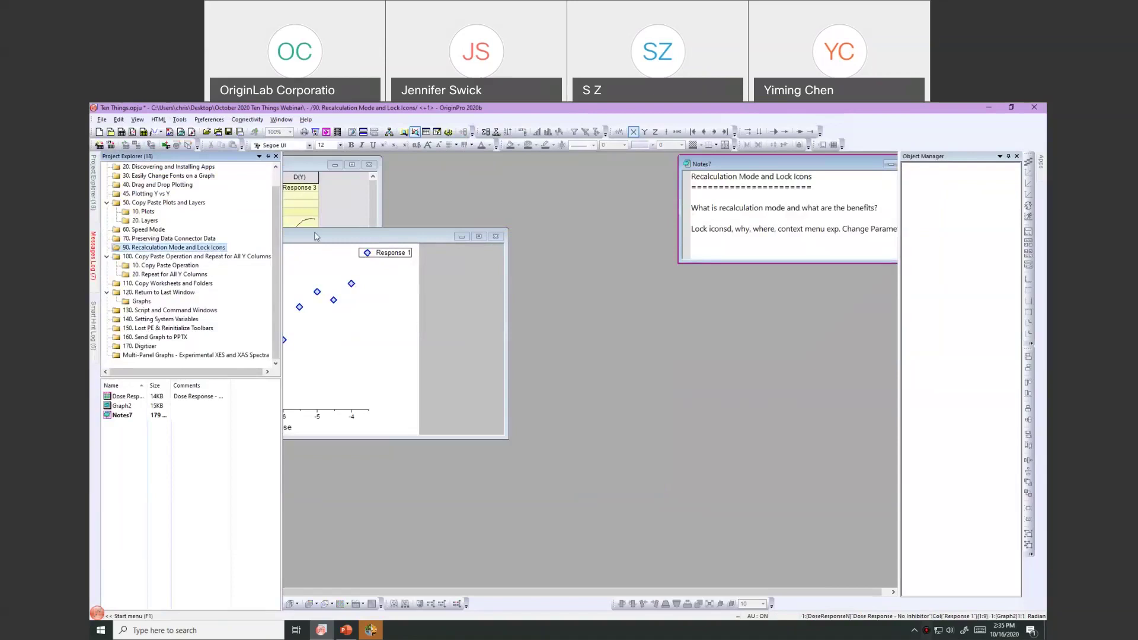
left_click(315, 237)
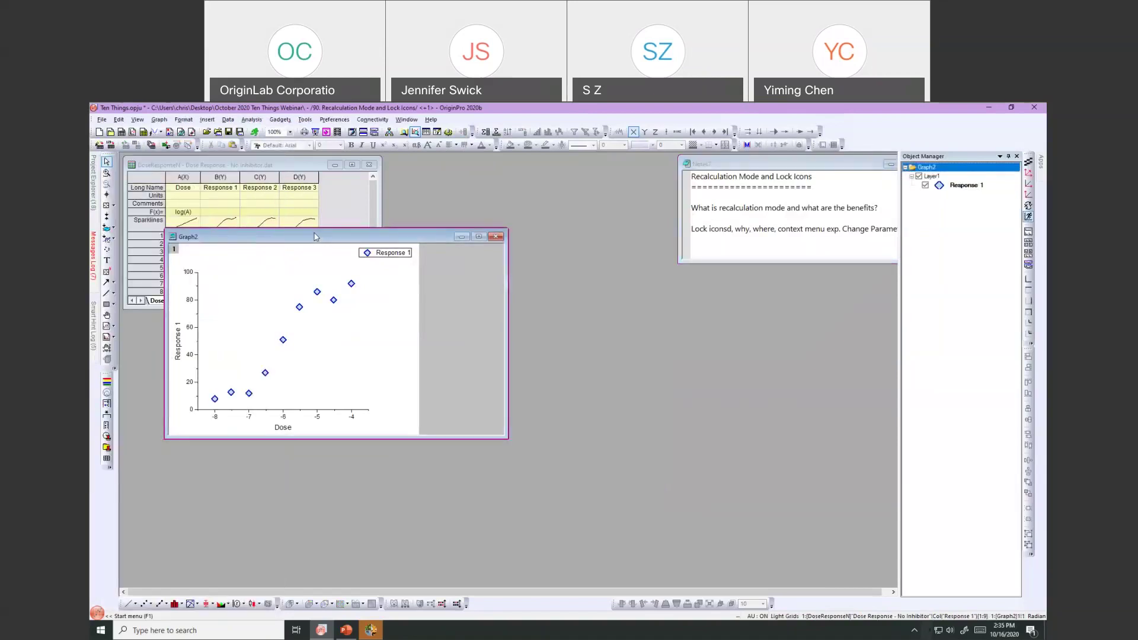
left_click_drag(315, 236, 434, 223)
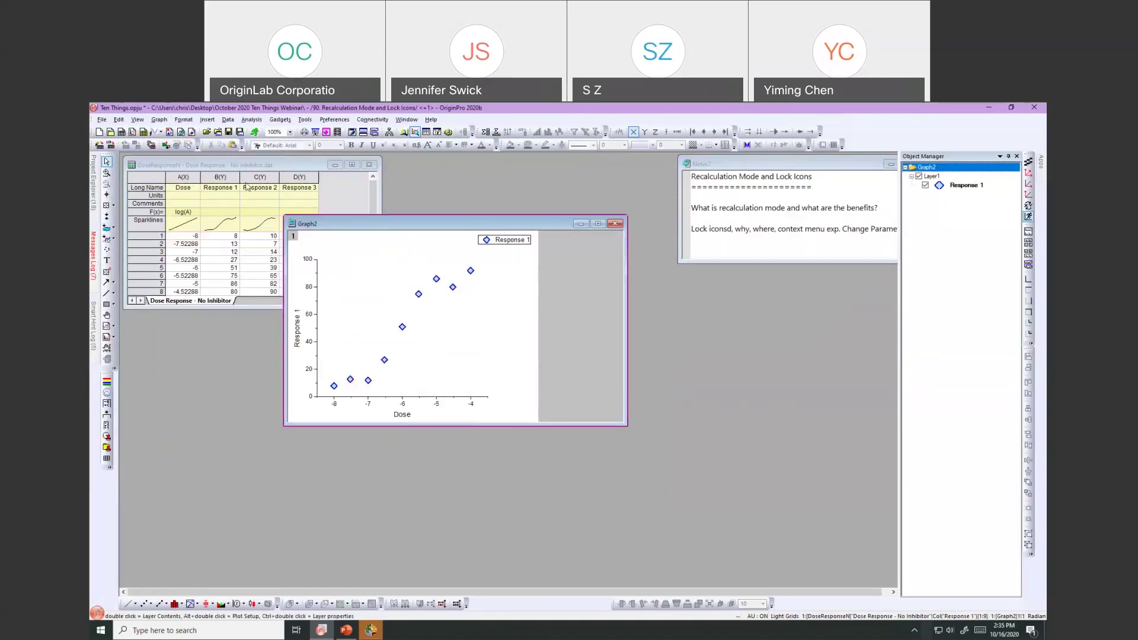
left_click_drag(356, 224, 251, 180)
left_click_drag(514, 384, 582, 440)
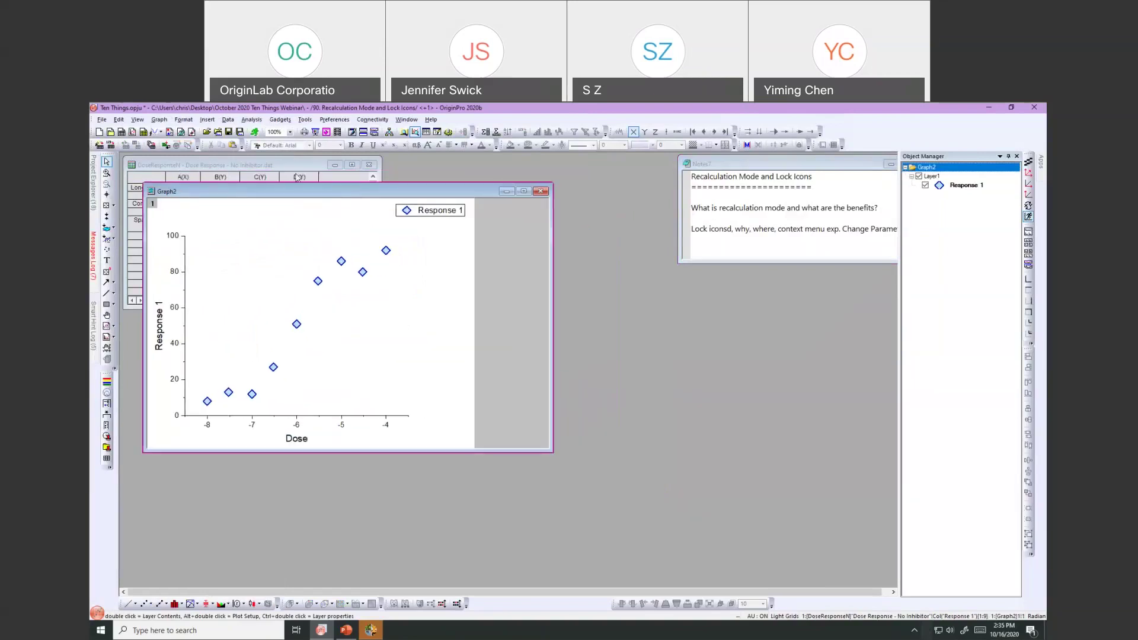
Step: Start a nonlinear curve fit on Graph2 with the Growth/Sigmoidal function DoseResp, keeping the plotted curve in view
left_click(251, 119)
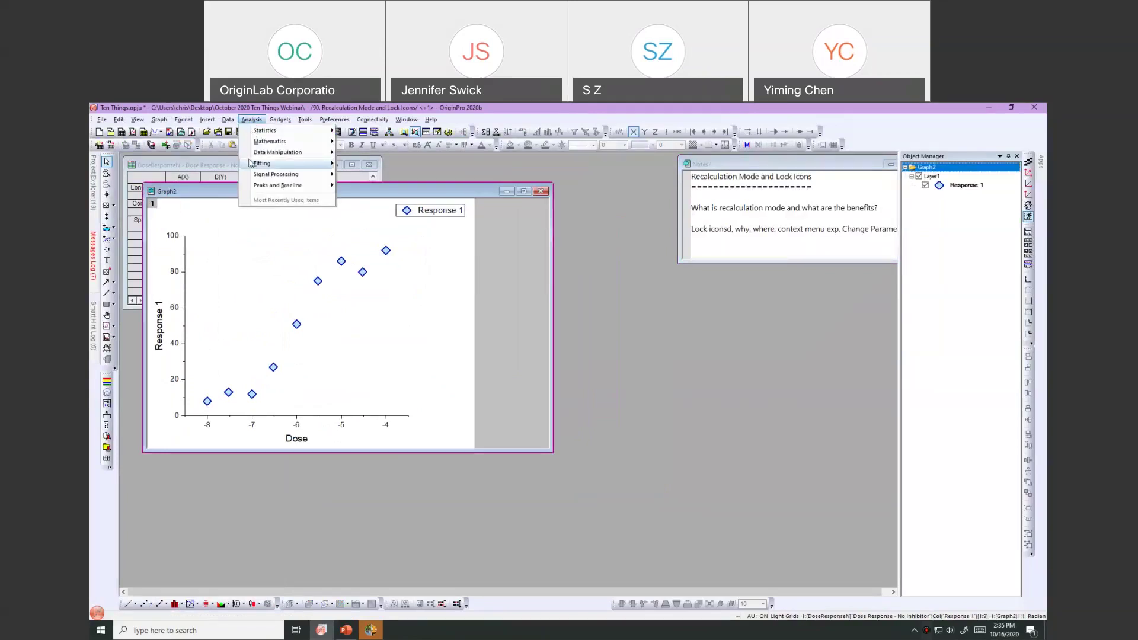
mouse_move(250, 163)
left_click(350, 201)
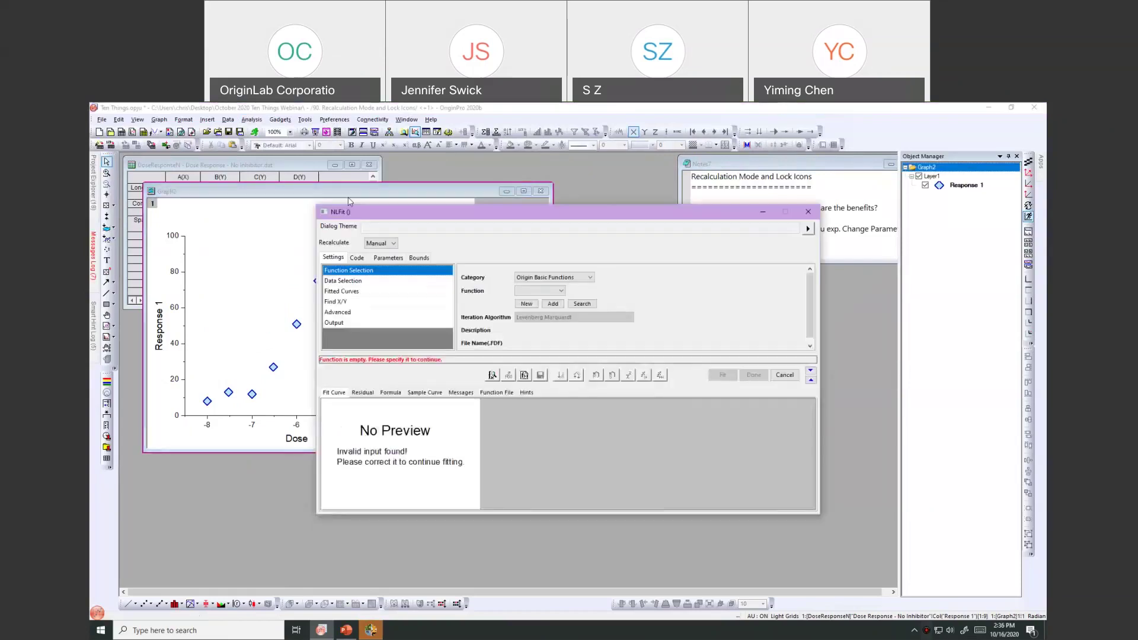
left_click(564, 278)
left_click(558, 306)
left_click(554, 291)
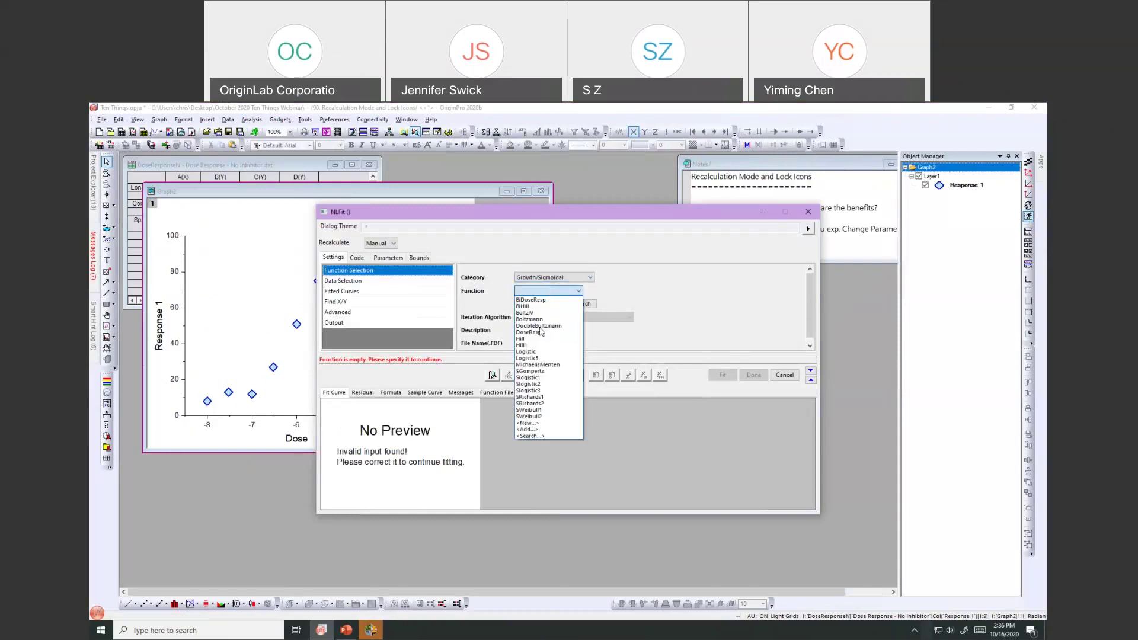
left_click(539, 332)
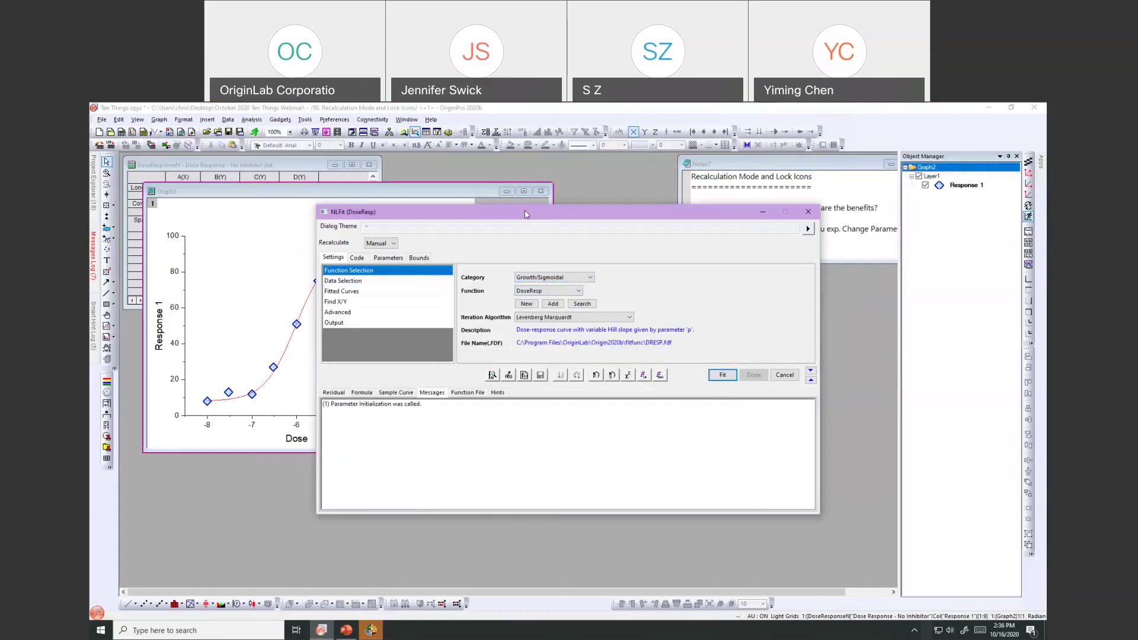
left_click_drag(525, 214, 617, 166)
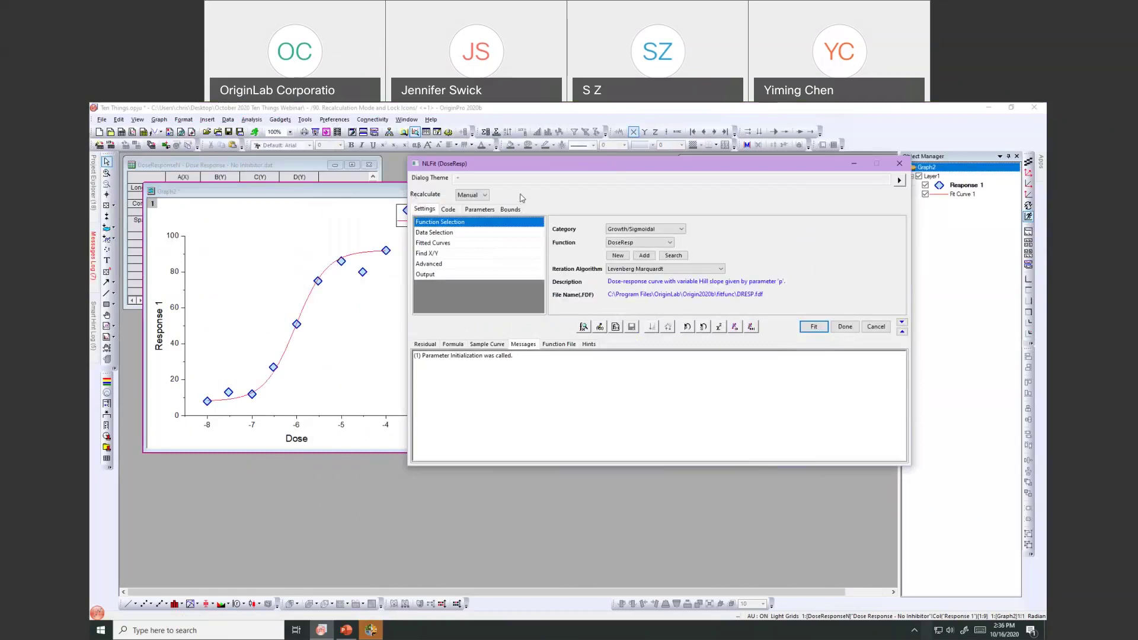
Step: Review the fit's Recalculate mode options and try None
left_click(484, 196)
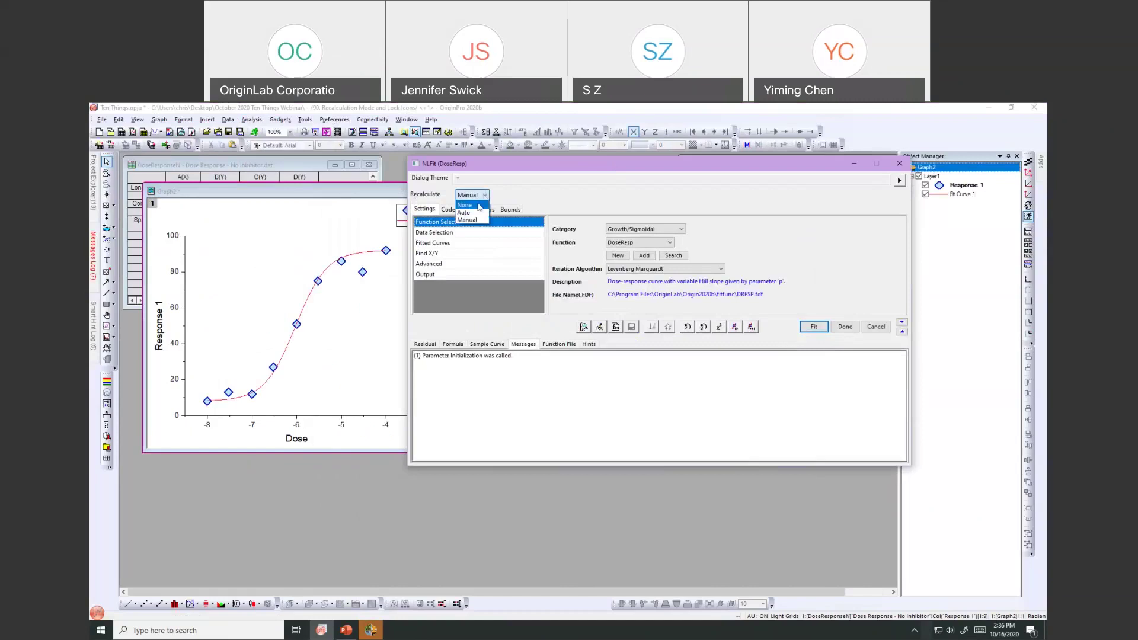
left_click(525, 197)
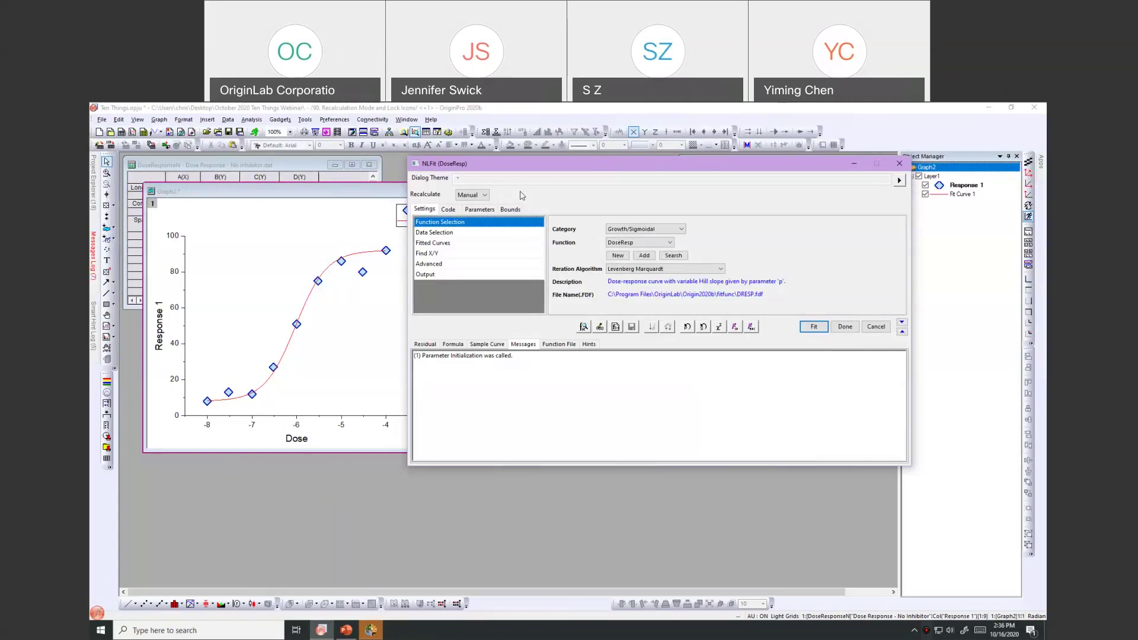
left_click(485, 195)
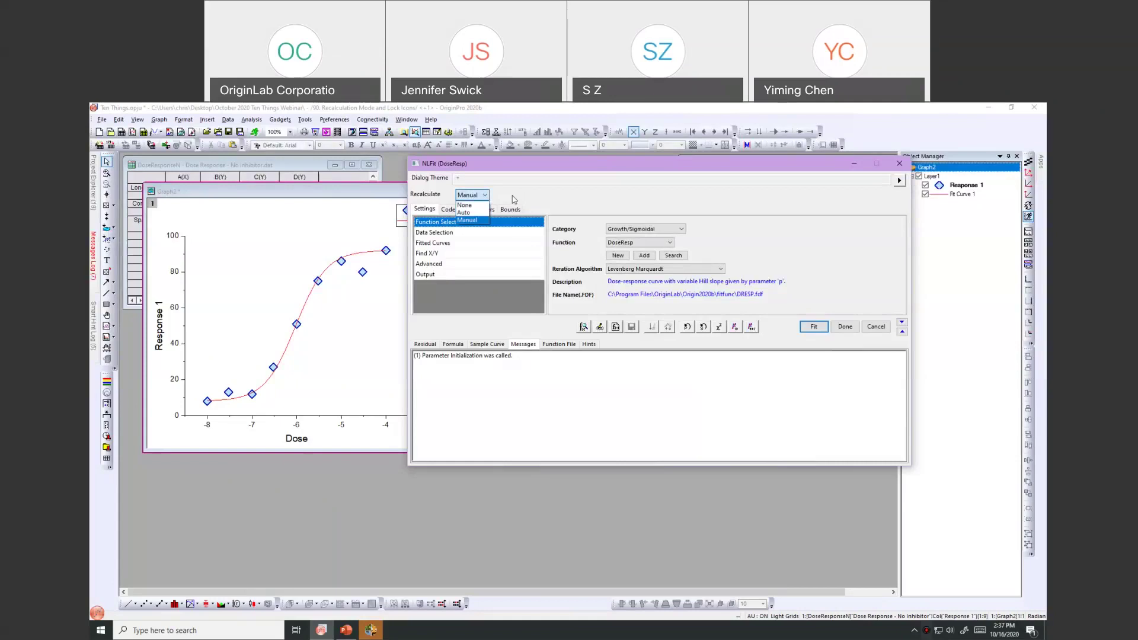
left_click(517, 200)
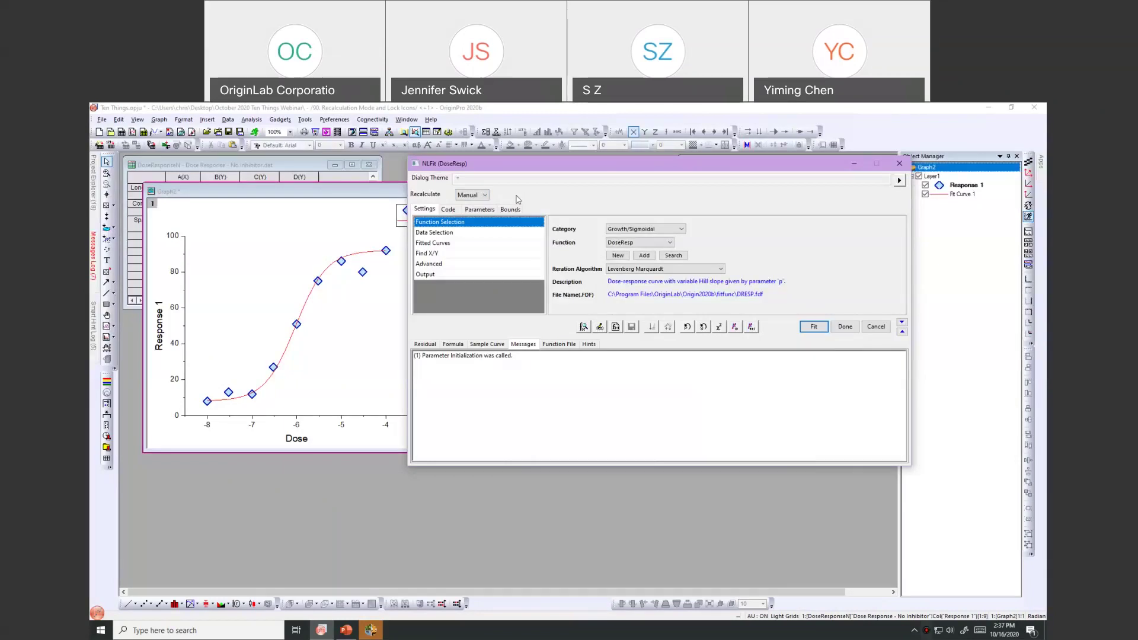
left_click(485, 196)
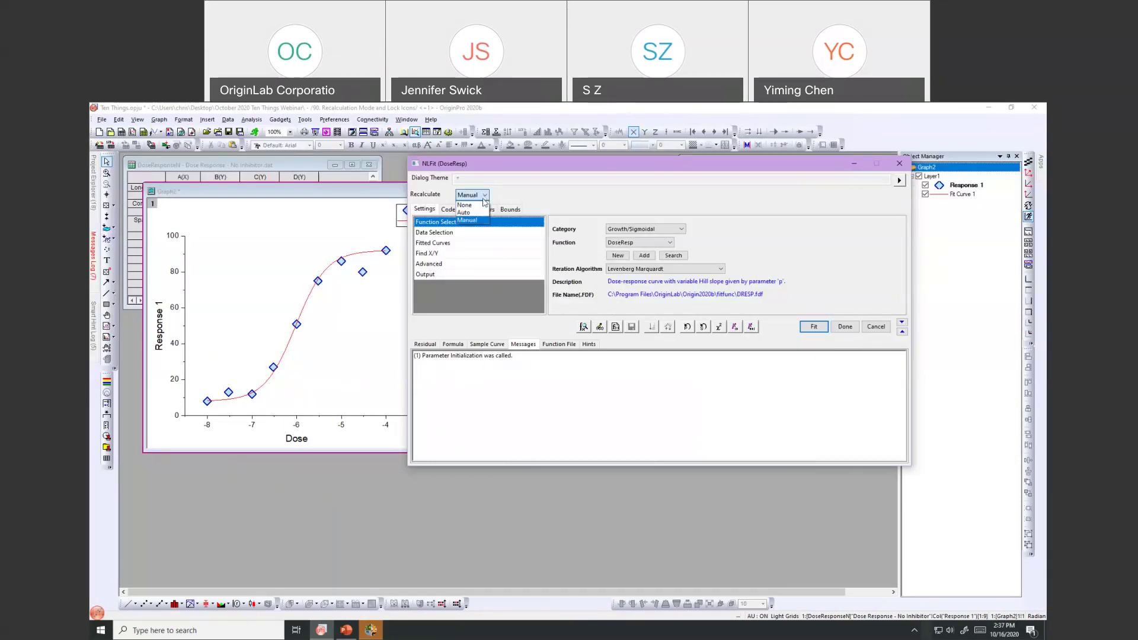
left_click(465, 205)
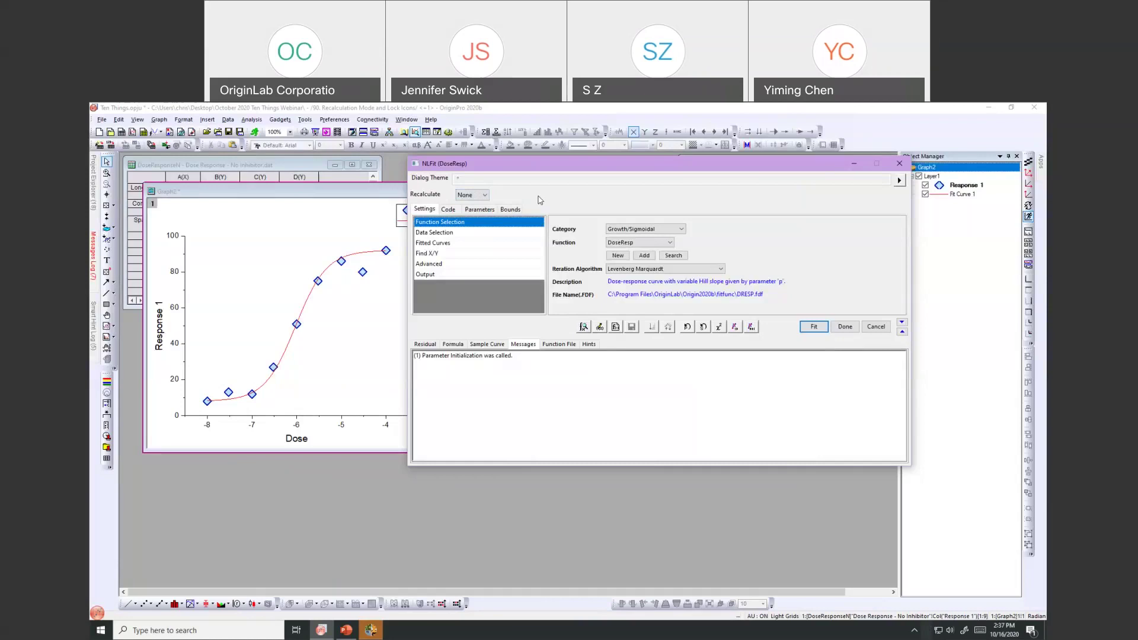
Step: Run the DoseResp fit until converged with Recalculate set to Auto, and finish it without switching to the report sheet
left_click(487, 195)
left_click(472, 212)
left_click(751, 327)
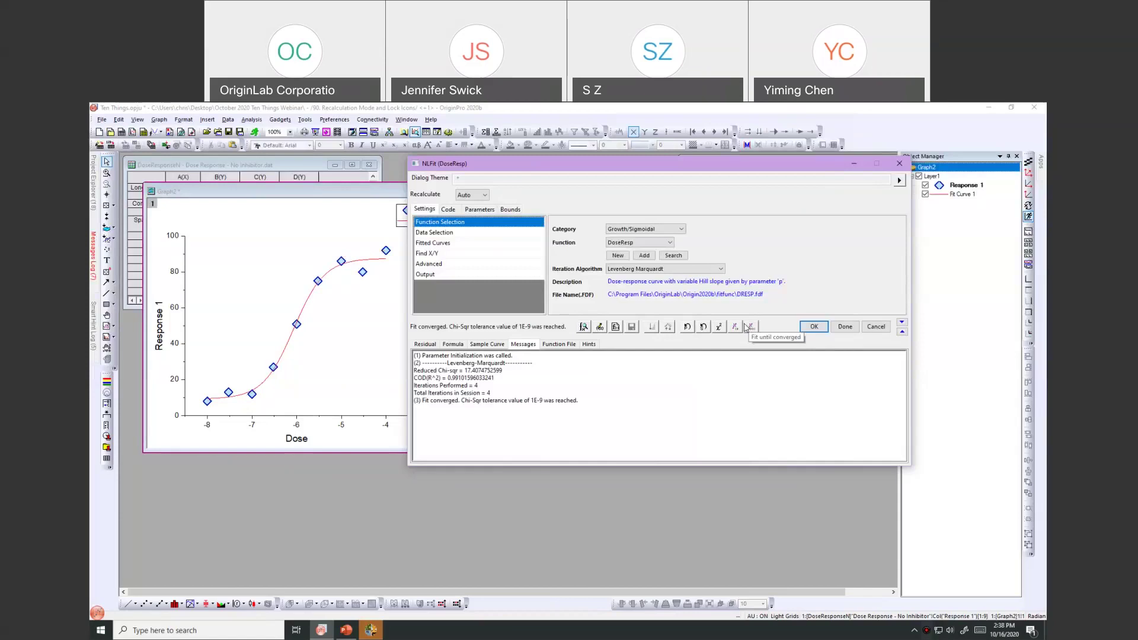
left_click(811, 328)
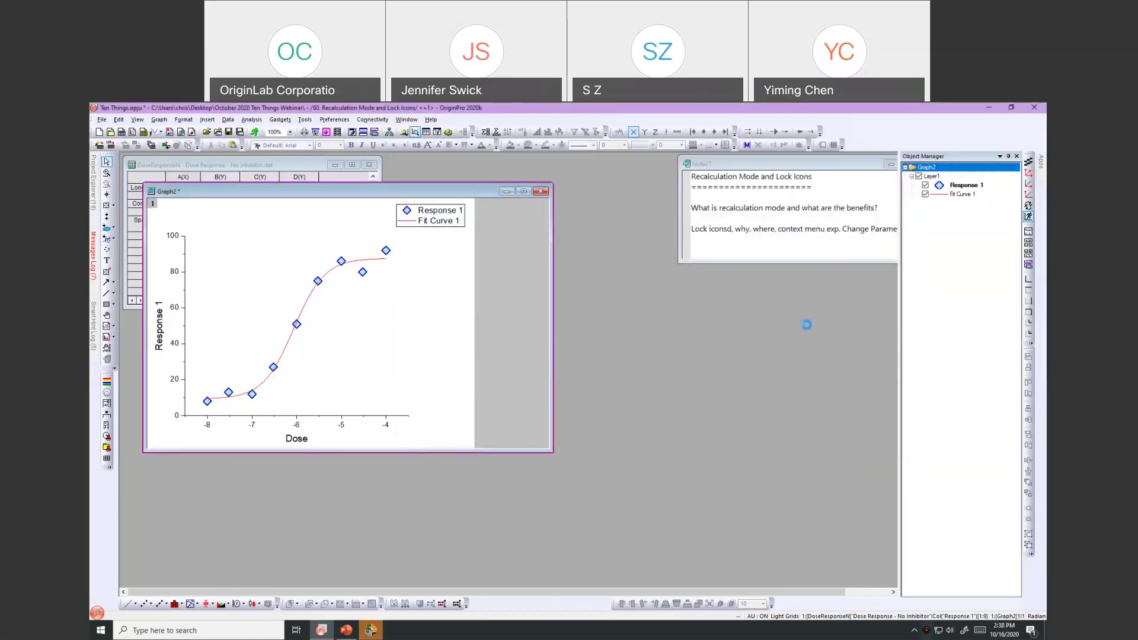
left_click(472, 389)
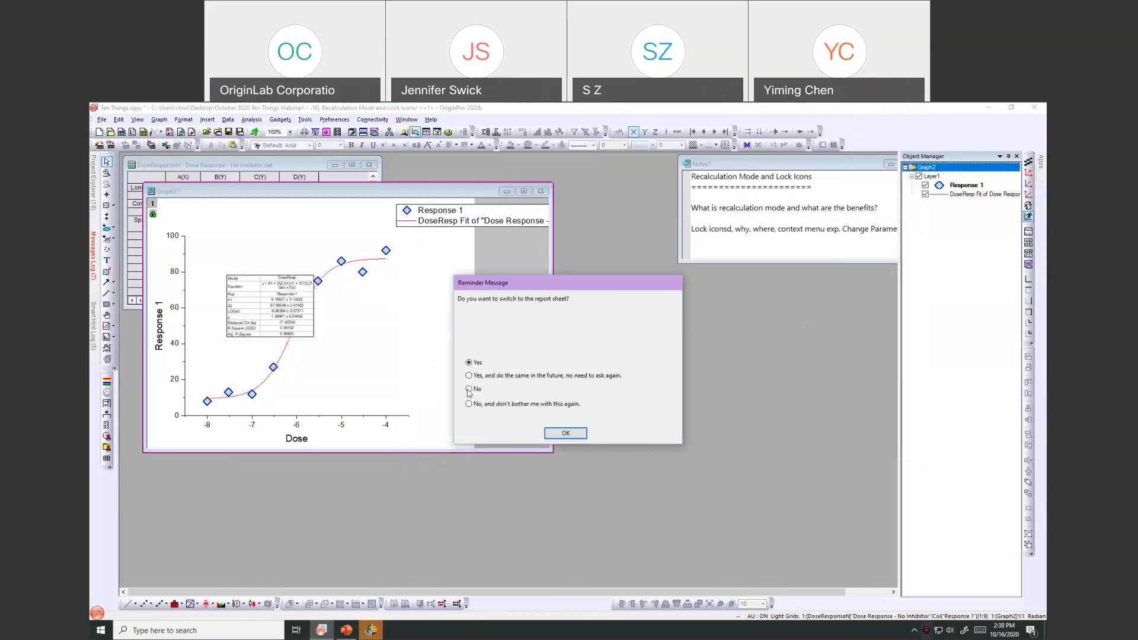
left_click(565, 434)
Step: Move Graph2 clear of the worksheet data and place the fit results table in the empty area above the curve
left_click_drag(308, 196, 509, 230)
left_click_drag(489, 350, 482, 283)
left_click(519, 277)
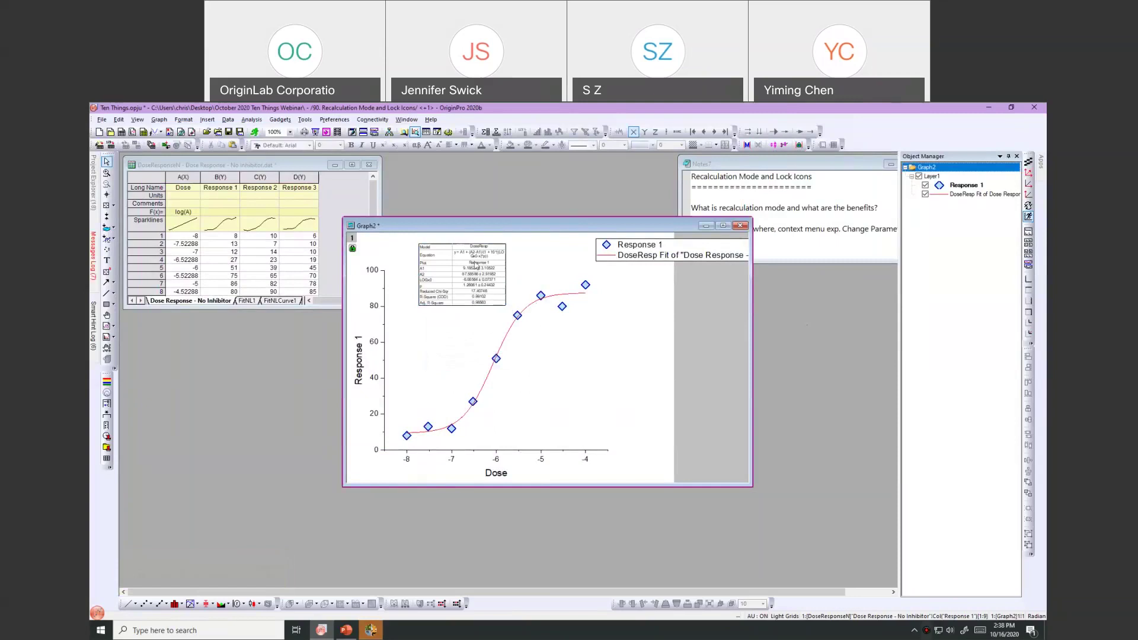
Step: Examine the fit operation's lock icon on Graph2 and the recalculation options it offers
left_click(353, 249)
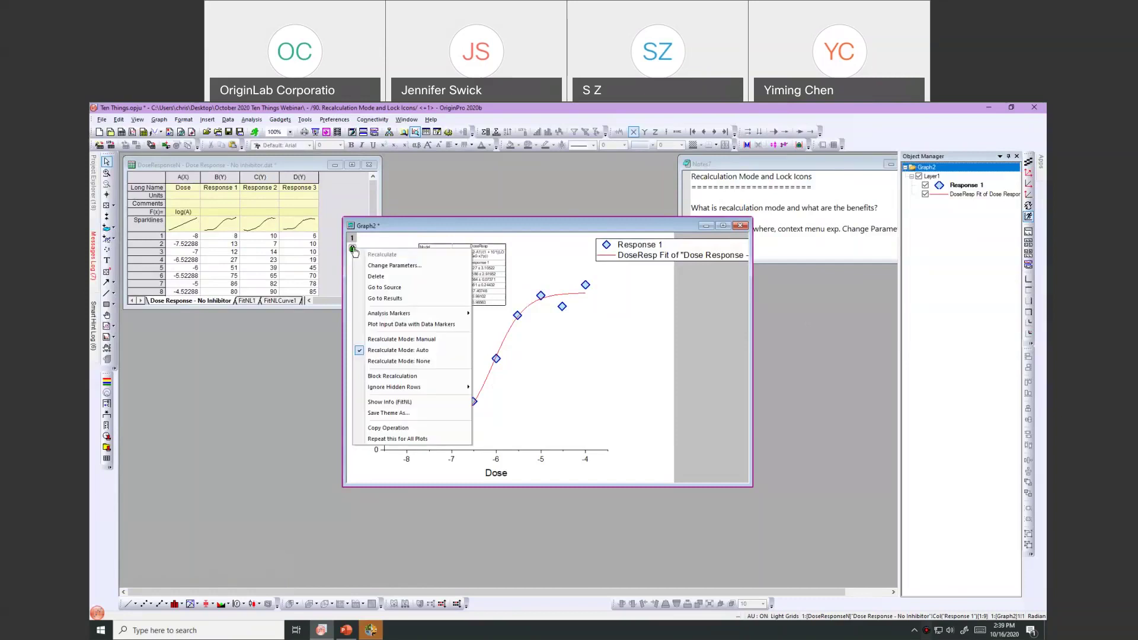
key("Down")
key("Return")
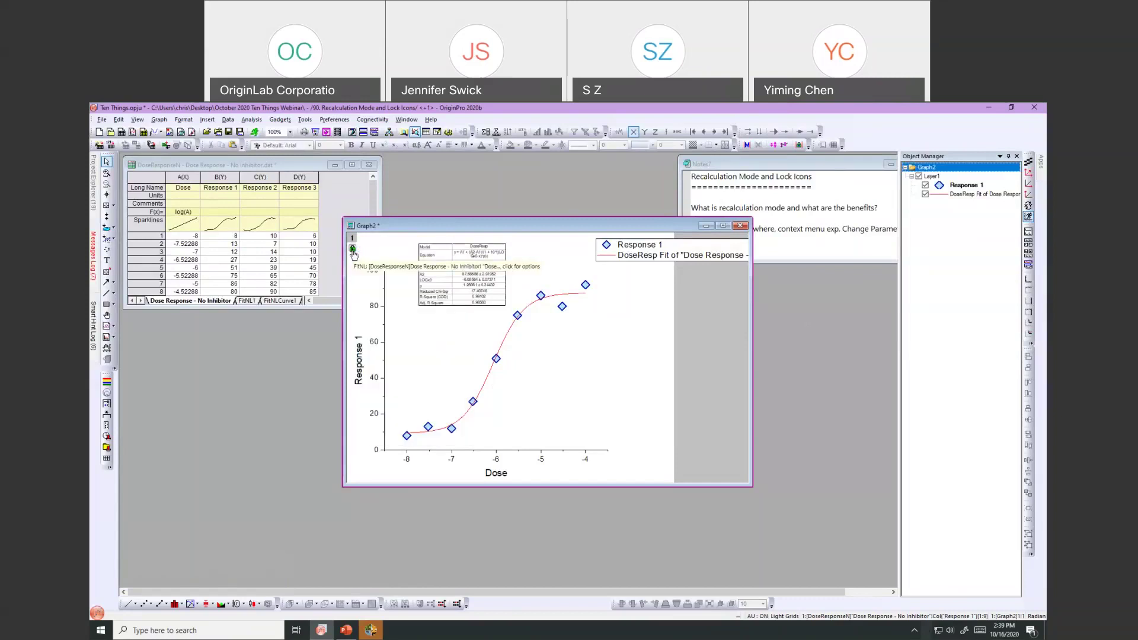
left_click(385, 238)
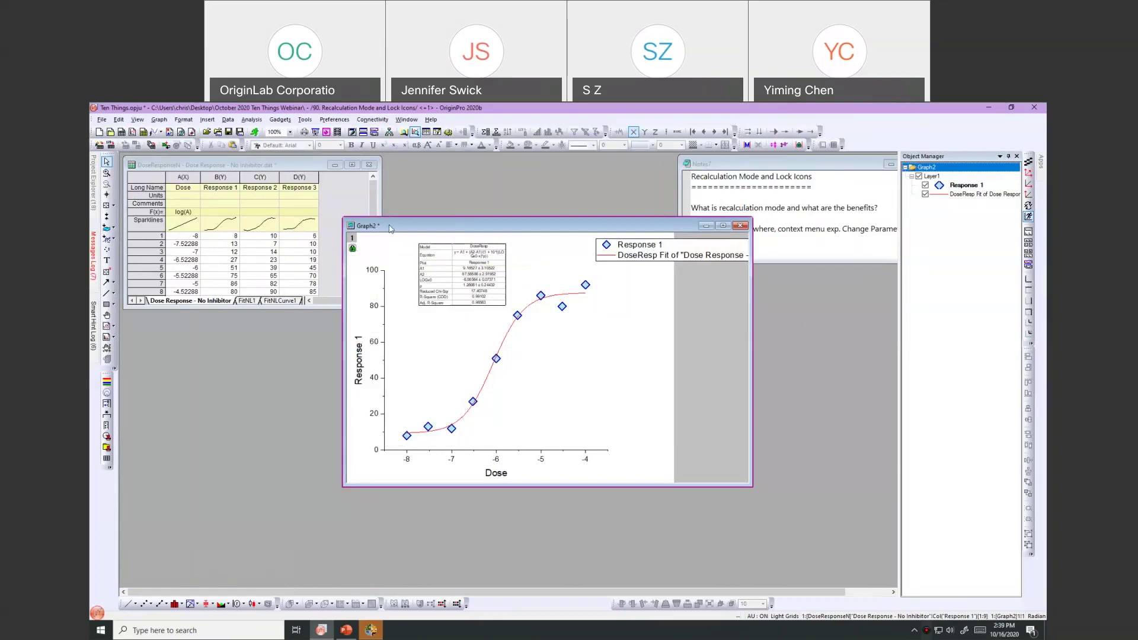
left_click(353, 251)
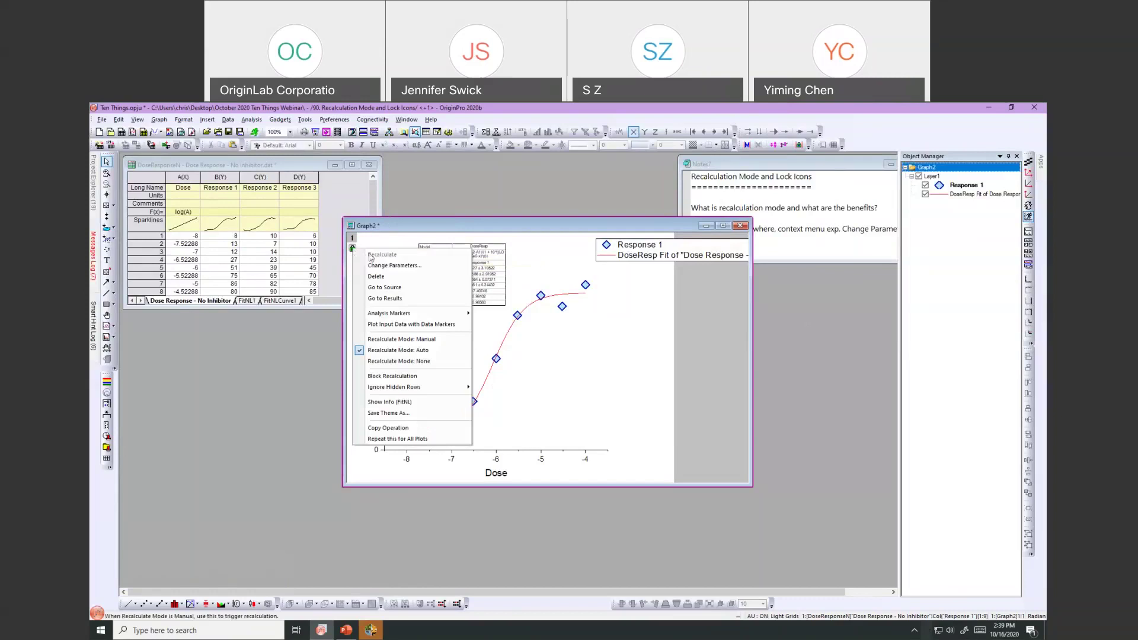
left_click(402, 231)
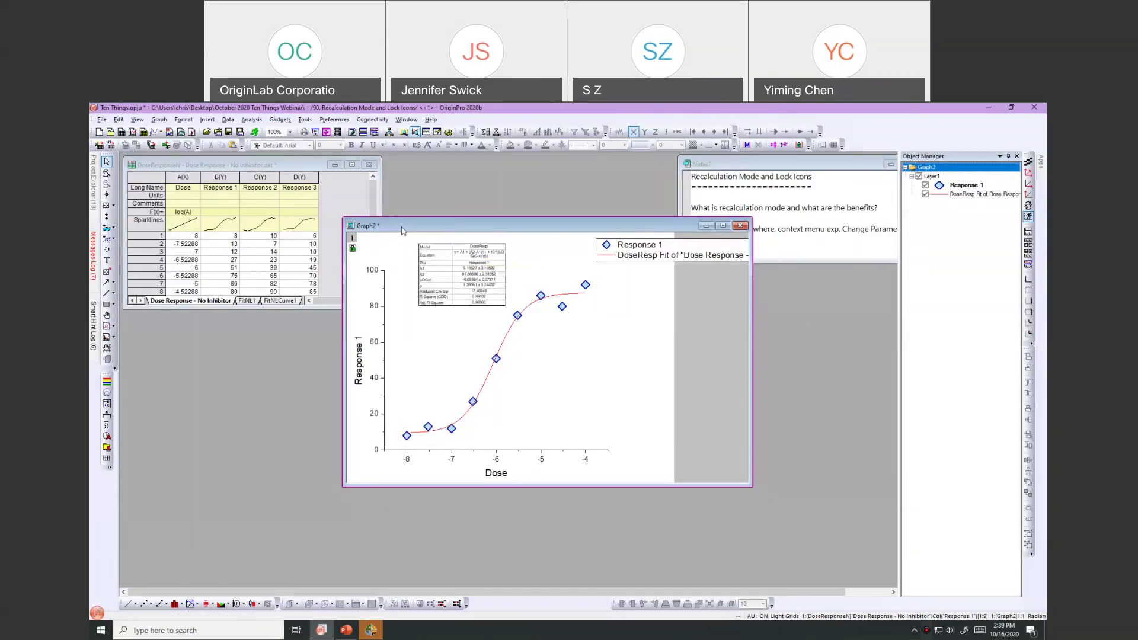
Step: Review the fit settings reachable through Change Parameters on Graph2's lock icon, leaving them unchanged
left_click(353, 251)
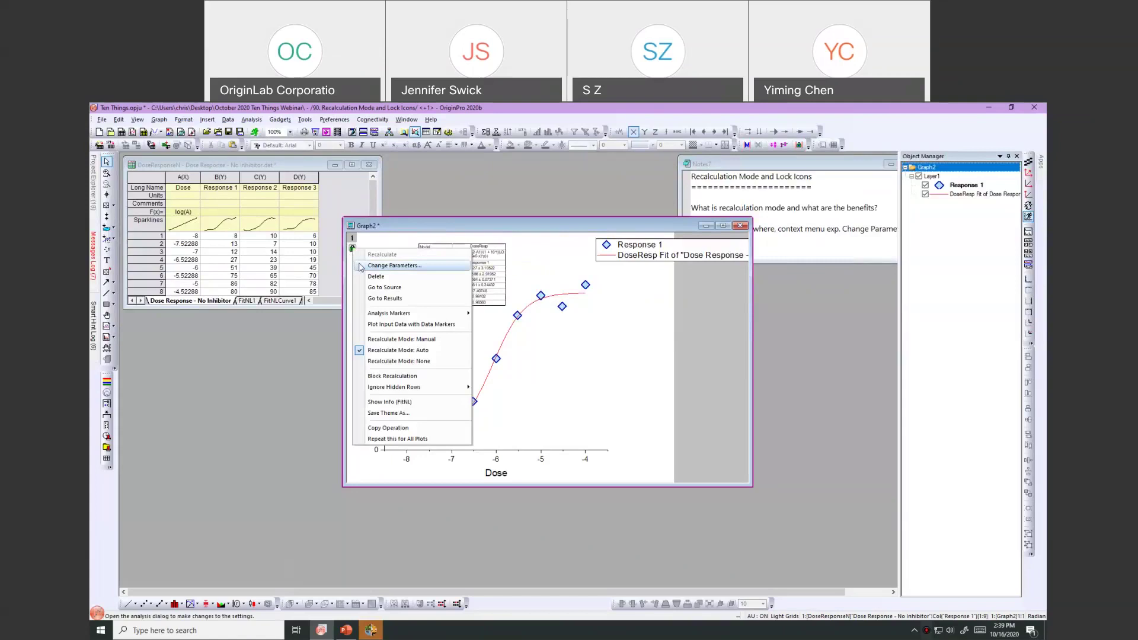
left_click(360, 266)
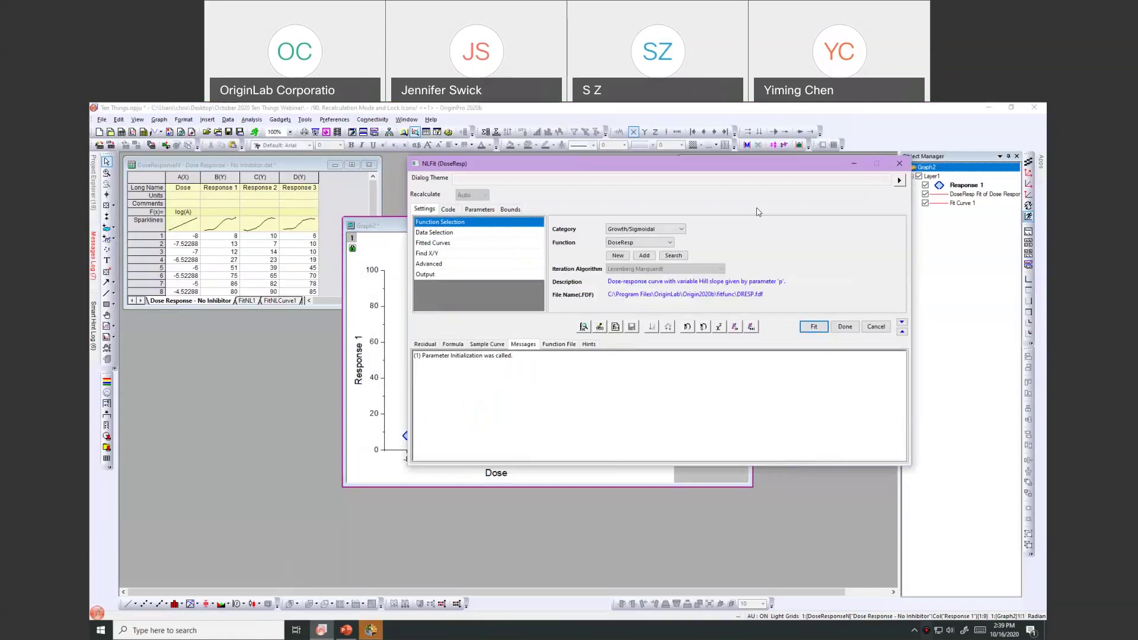
left_click(899, 165)
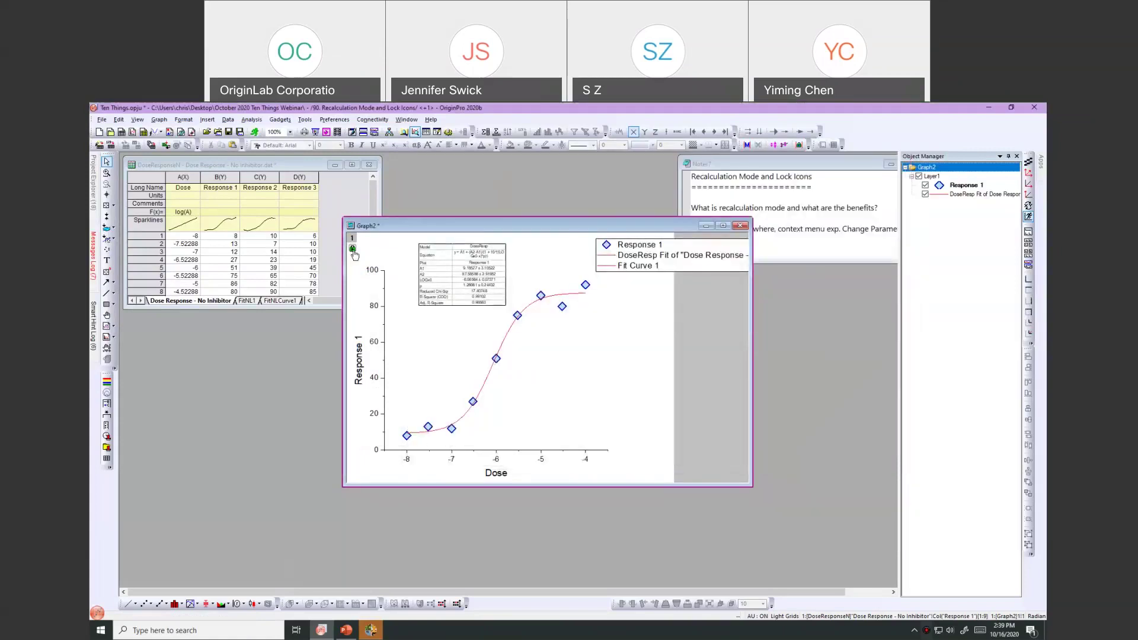
Step: Follow the fit's lock icon from Graph2 to its results sheet, and from there to the source worksheet
left_click(353, 251)
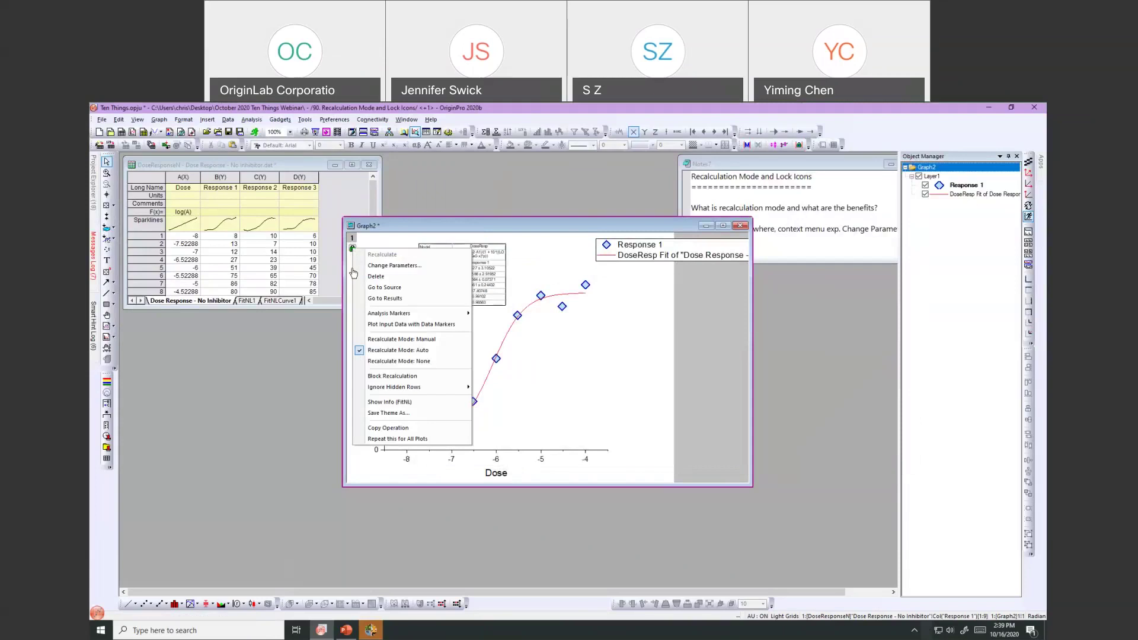
left_click(356, 299)
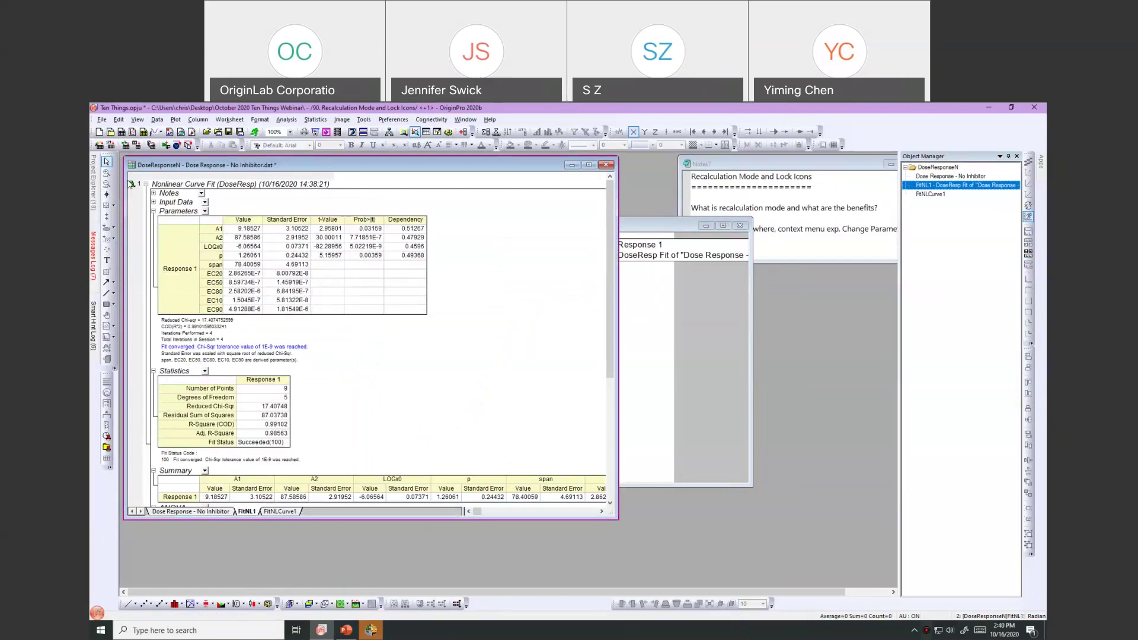
left_click(132, 189)
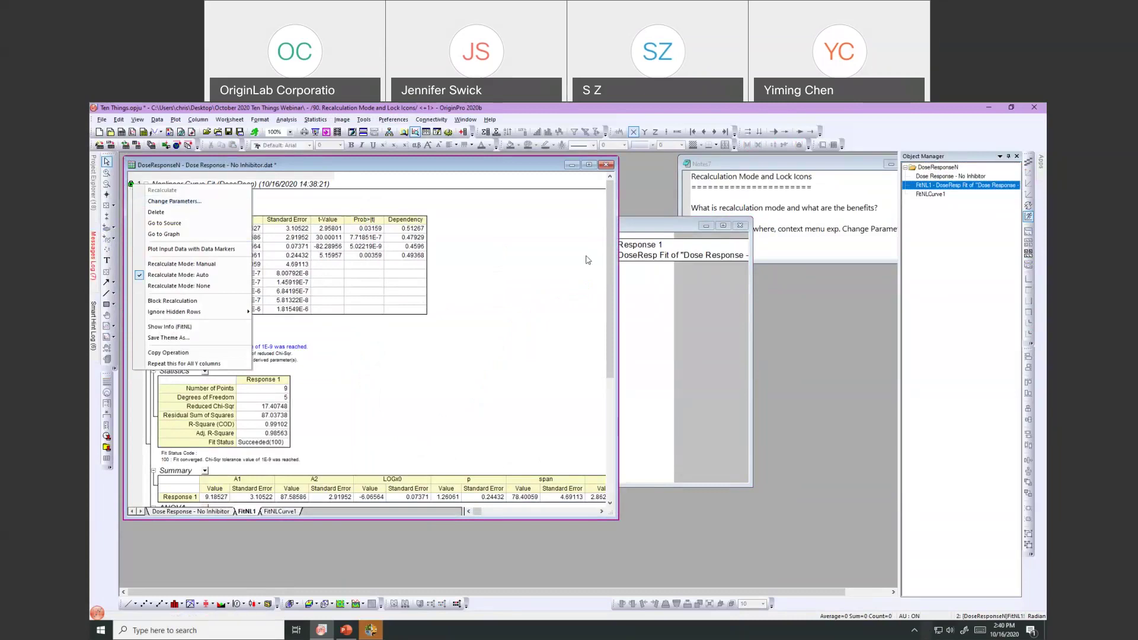
left_click(644, 232)
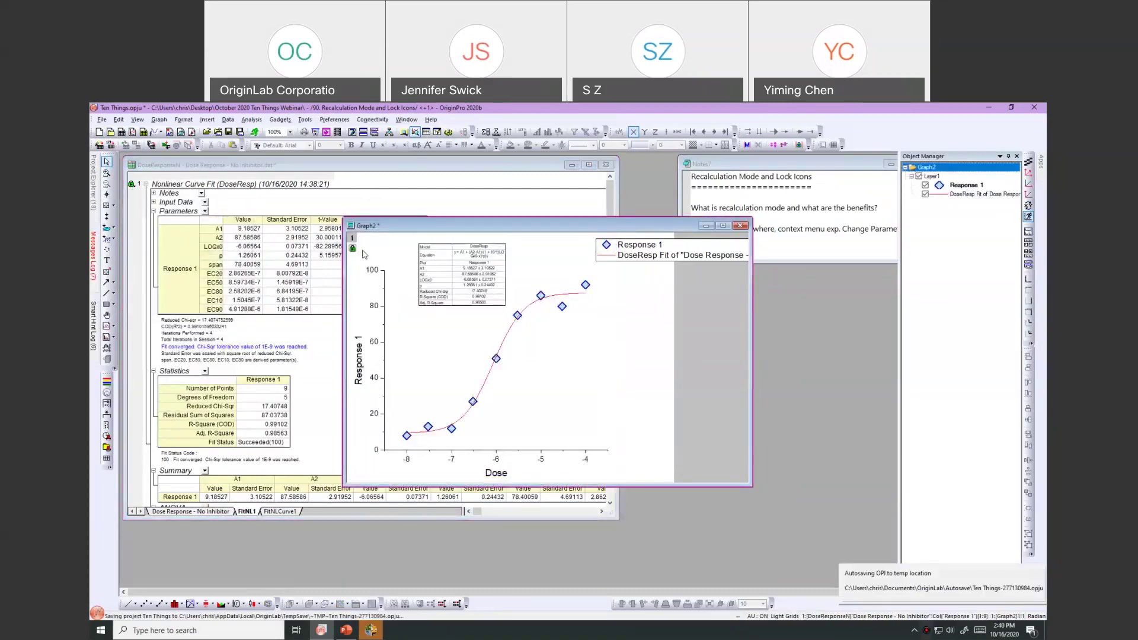
left_click(131, 185)
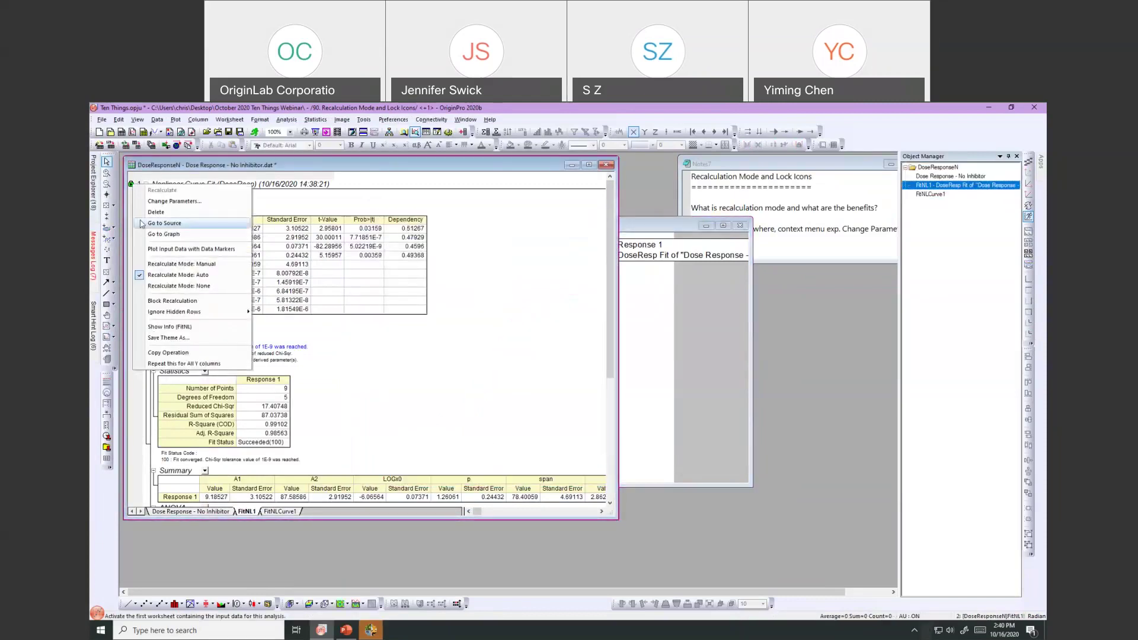
left_click(165, 223)
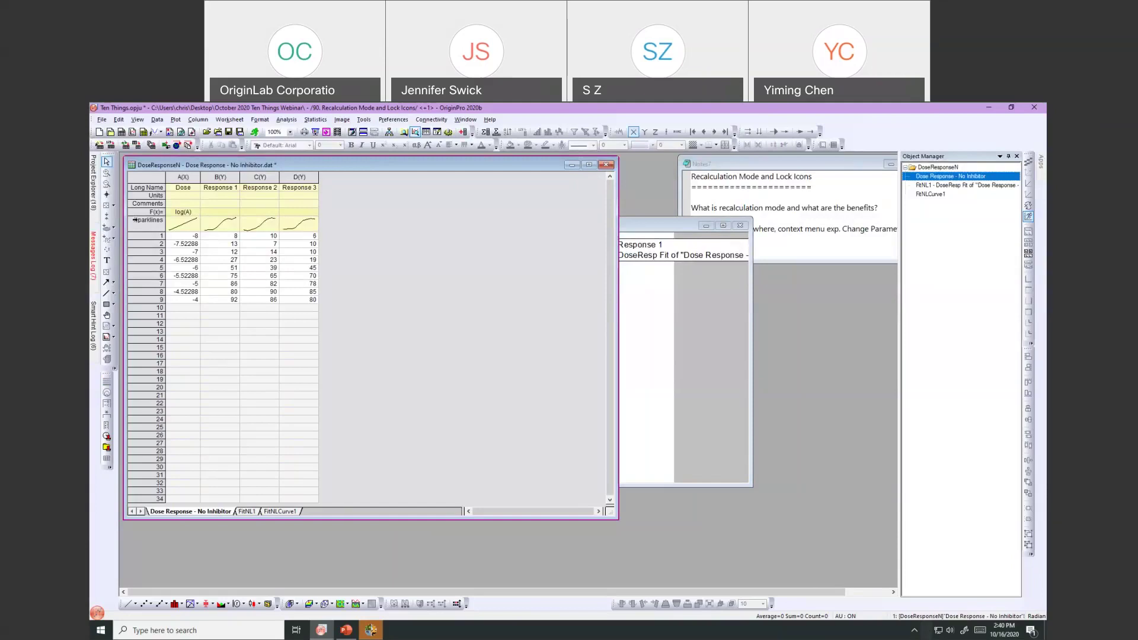
Step: Open the project folder 10. Copy Paste Operation under 100. Copy Paste Operation and Repeat for All Y Columns
mouse_move(96, 211)
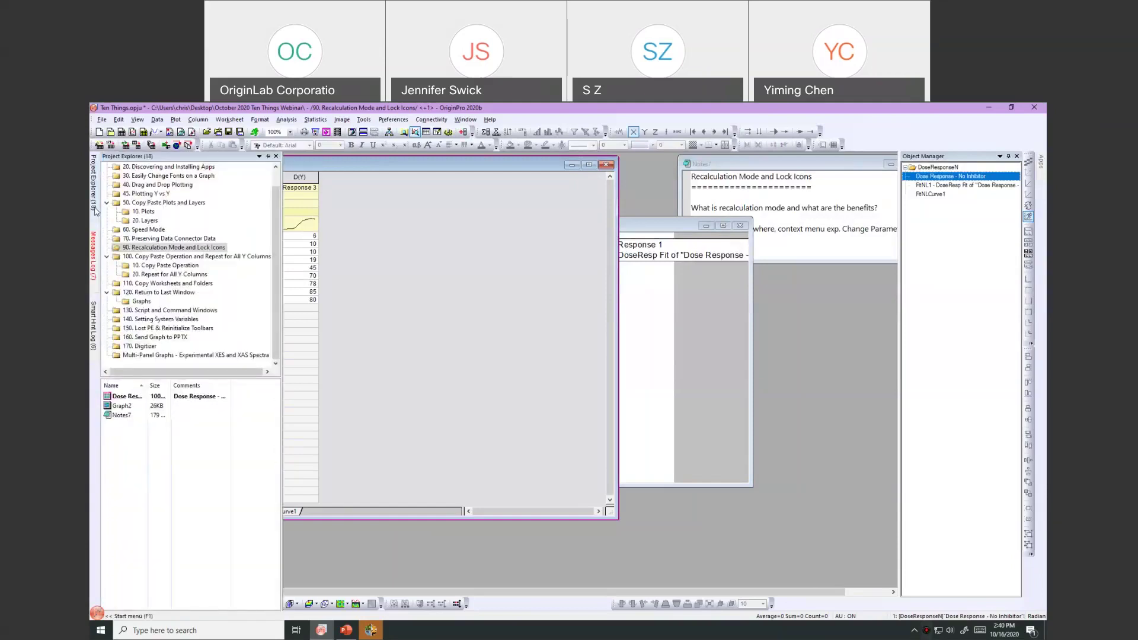
left_click(153, 257)
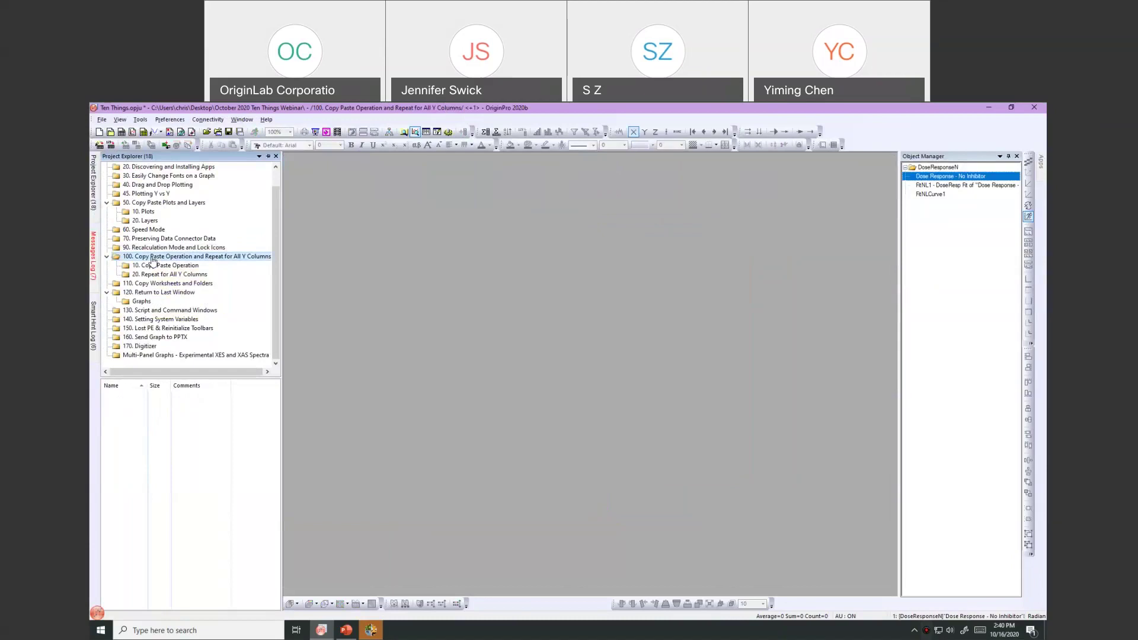
left_click(152, 267)
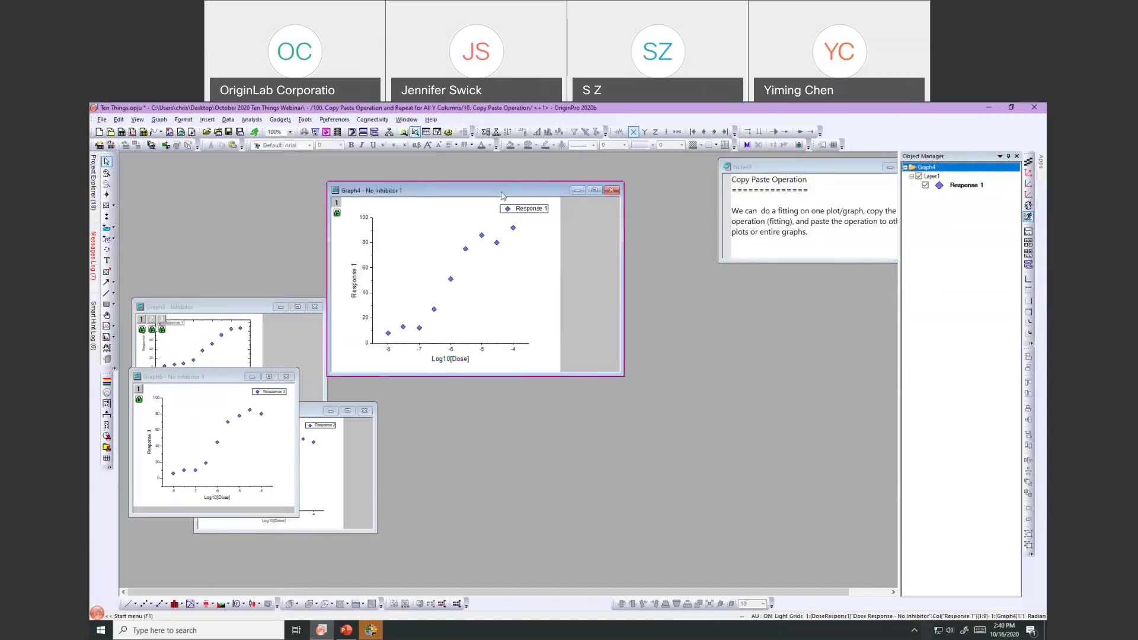
Step: Spread out the Inhibitor and No Inhibitor graph windows and slightly enlarge Graph4 (No Inhibitor 1)
left_click_drag(537, 188, 574, 174)
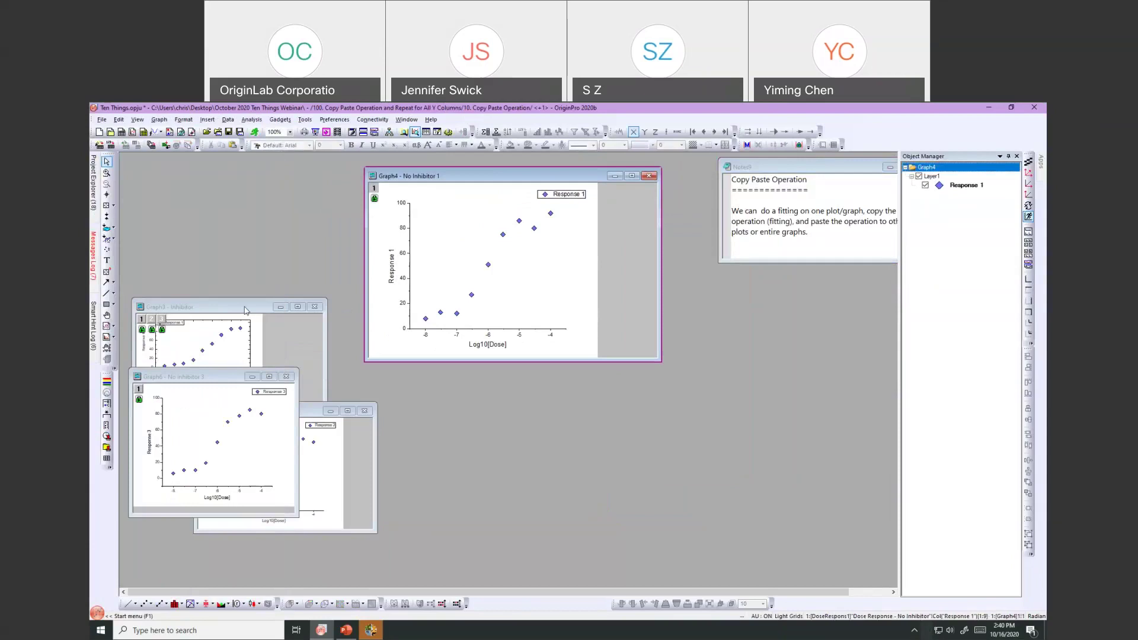
left_click(248, 308)
left_click_drag(247, 184, 246, 182)
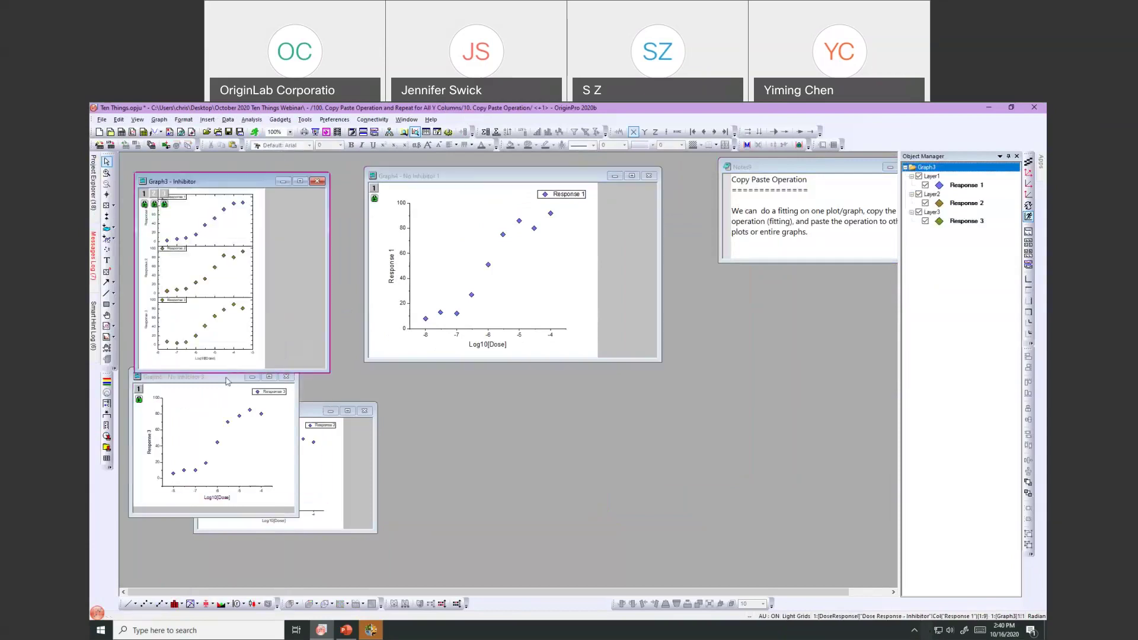
left_click(229, 377)
left_click_drag(231, 377, 233, 338)
left_click_drag(317, 415, 369, 447)
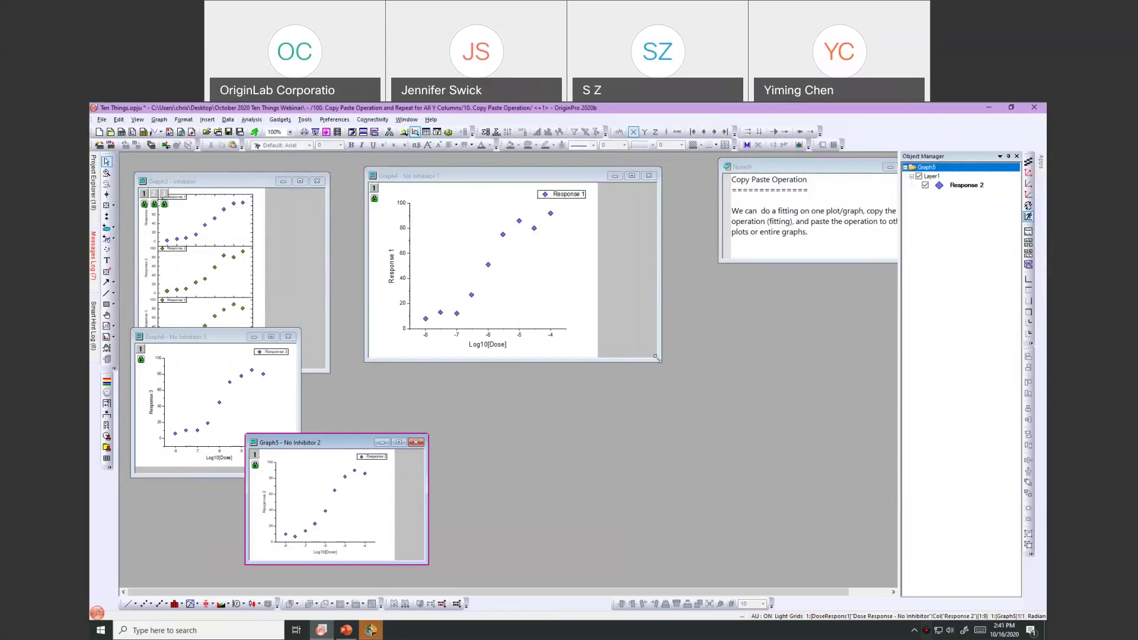
left_click_drag(664, 374, 672, 385)
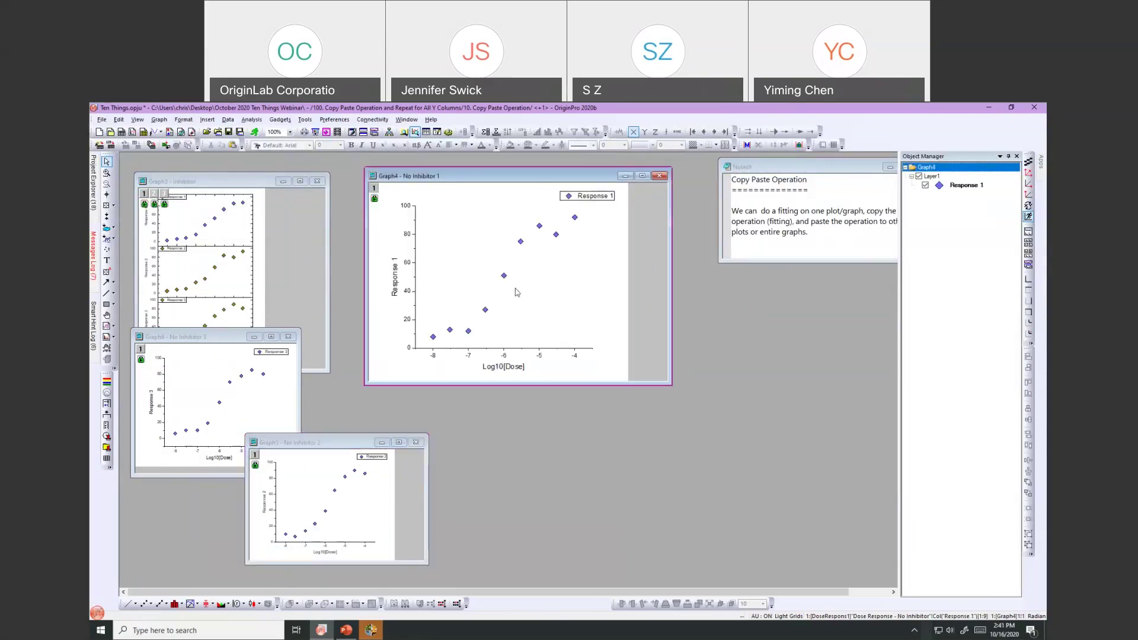
Step: Set up a nonlinear curve fit on Graph4 with the DoseResp function from the Growth/Sigmoidal category
left_click(252, 119)
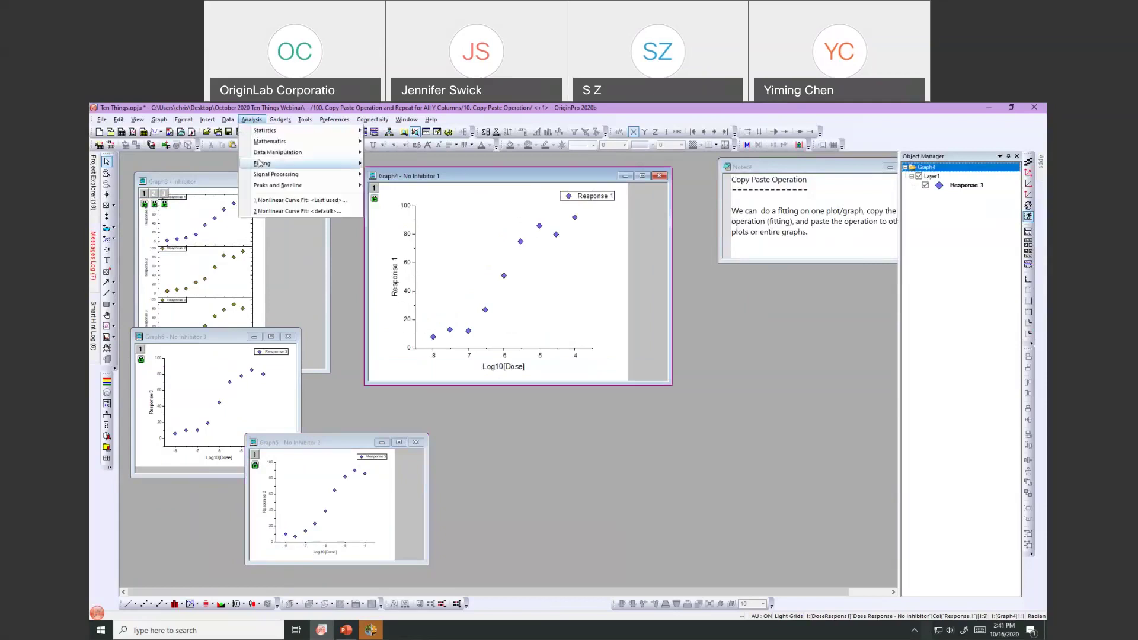
mouse_move(290, 168)
mouse_move(415, 201)
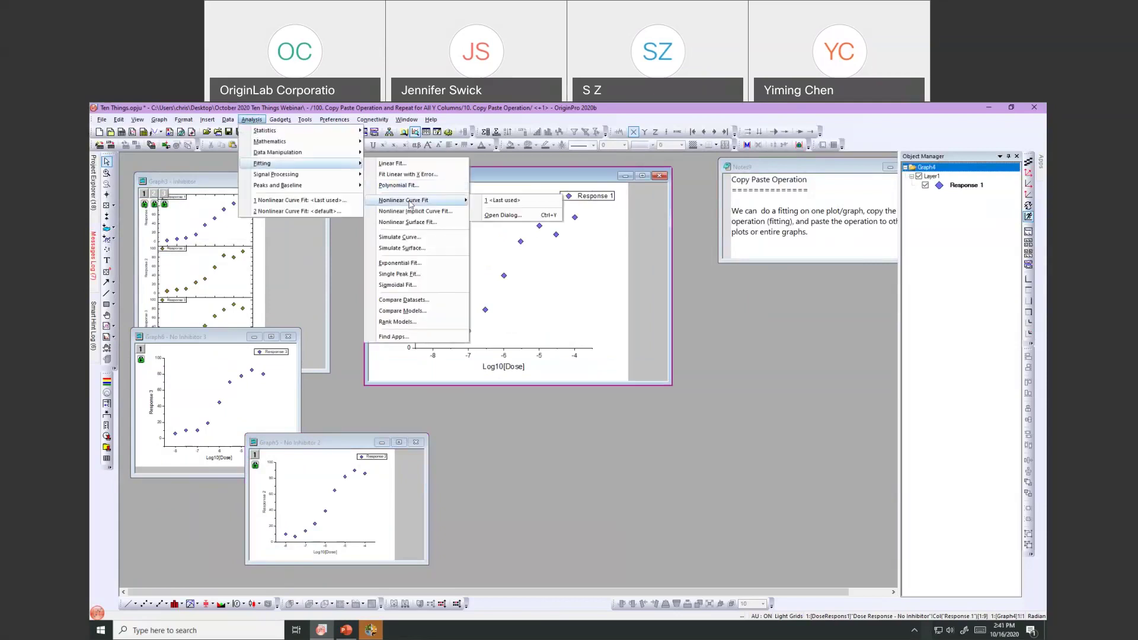
left_click(489, 217)
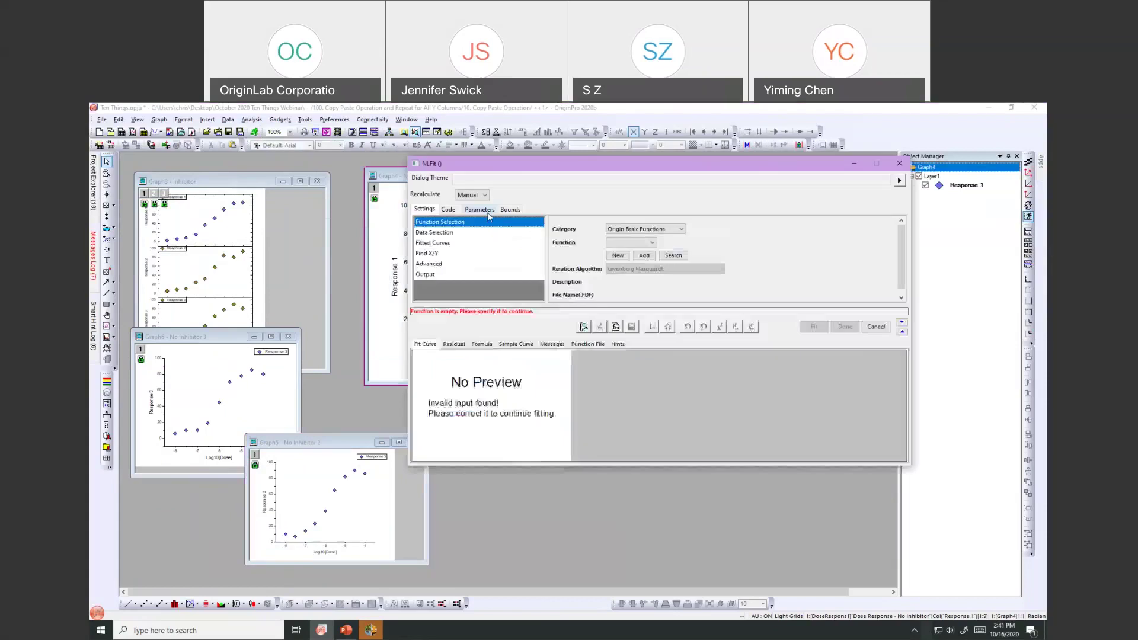
left_click(615, 230)
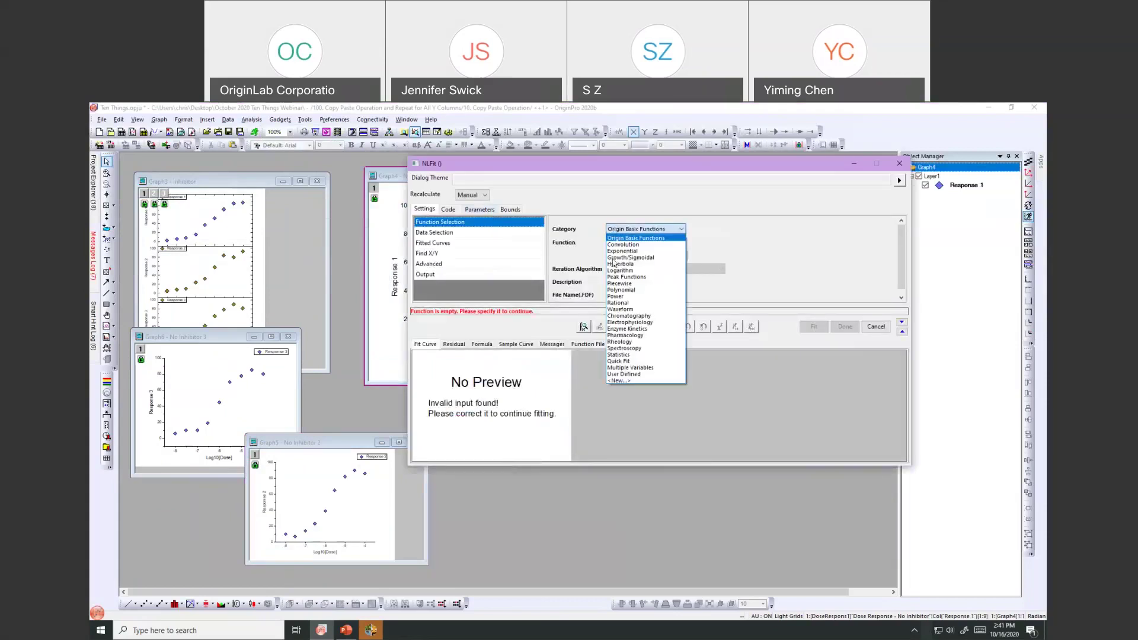
left_click(617, 265)
left_click(629, 229)
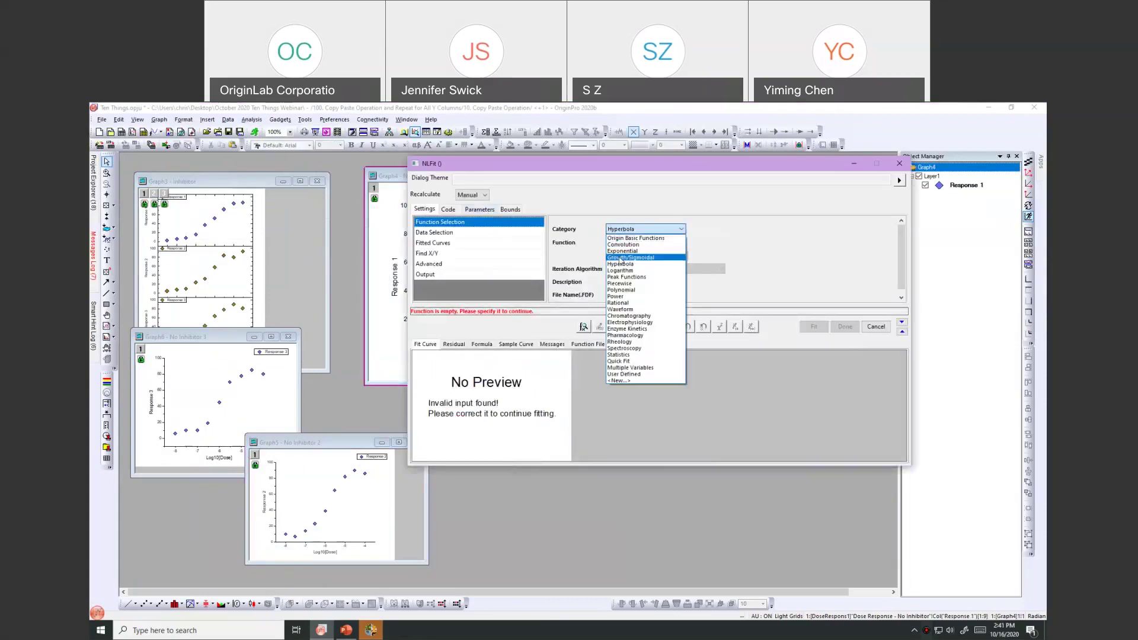
left_click(623, 257)
left_click(622, 243)
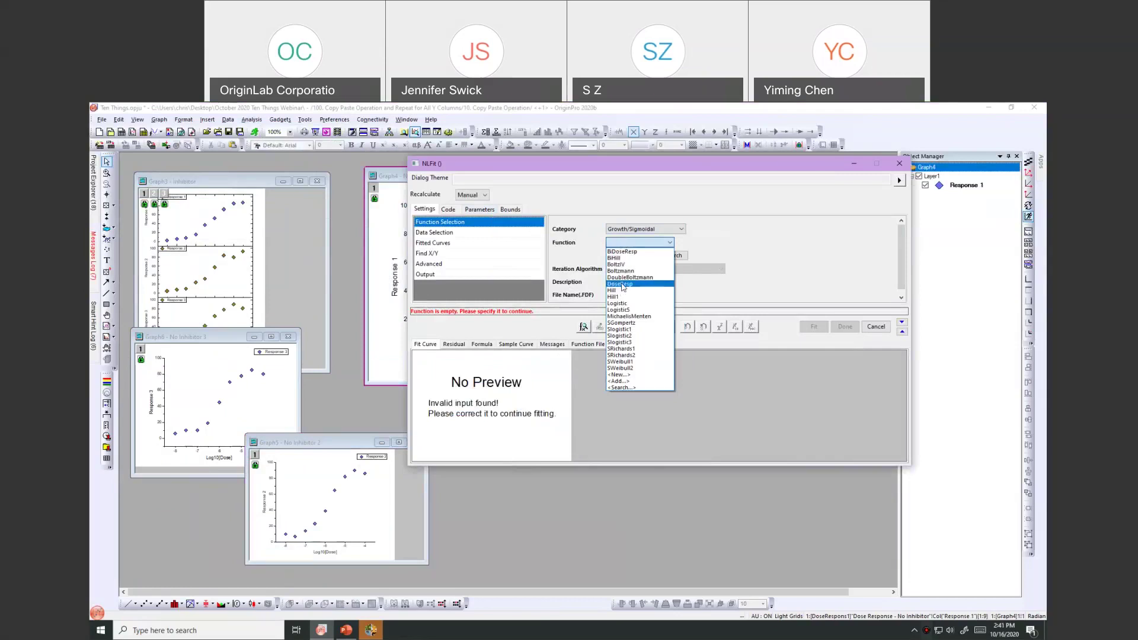
left_click(626, 277)
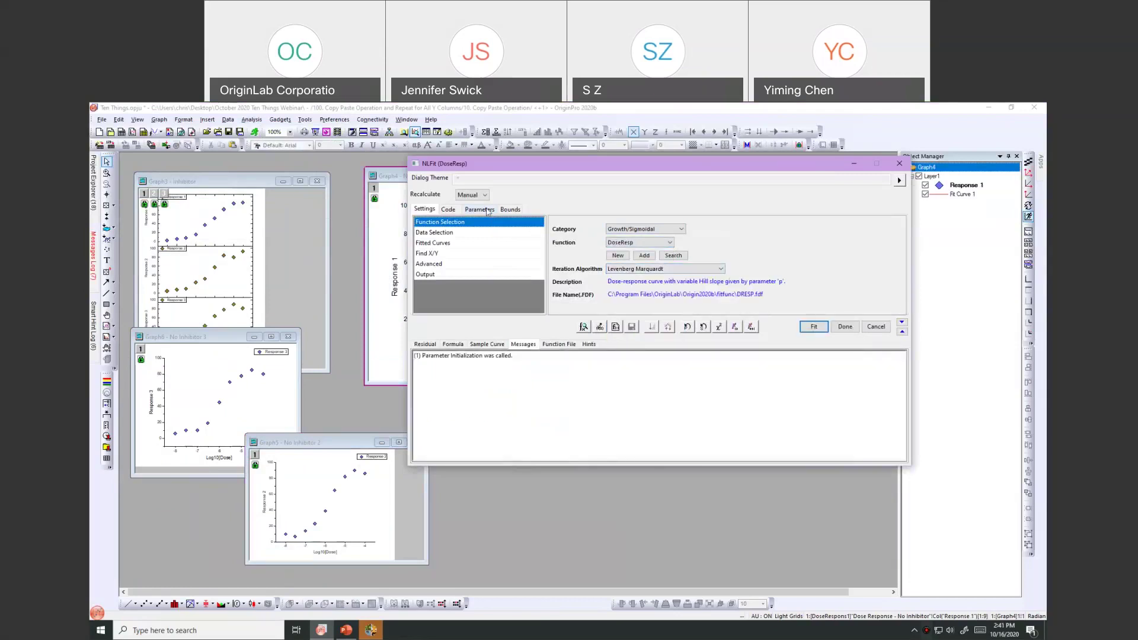
Step: Fix the bottom asymptote A1 and top asymptote A2 parameters and run the fit until converged
left_click(489, 210)
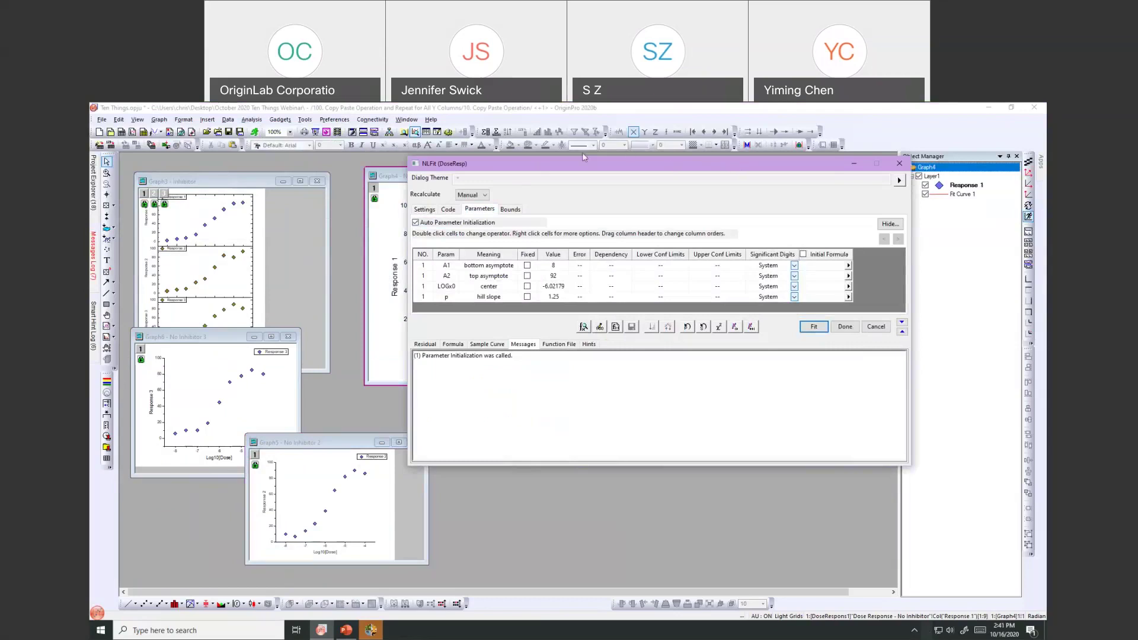
left_click_drag(585, 162, 644, 142)
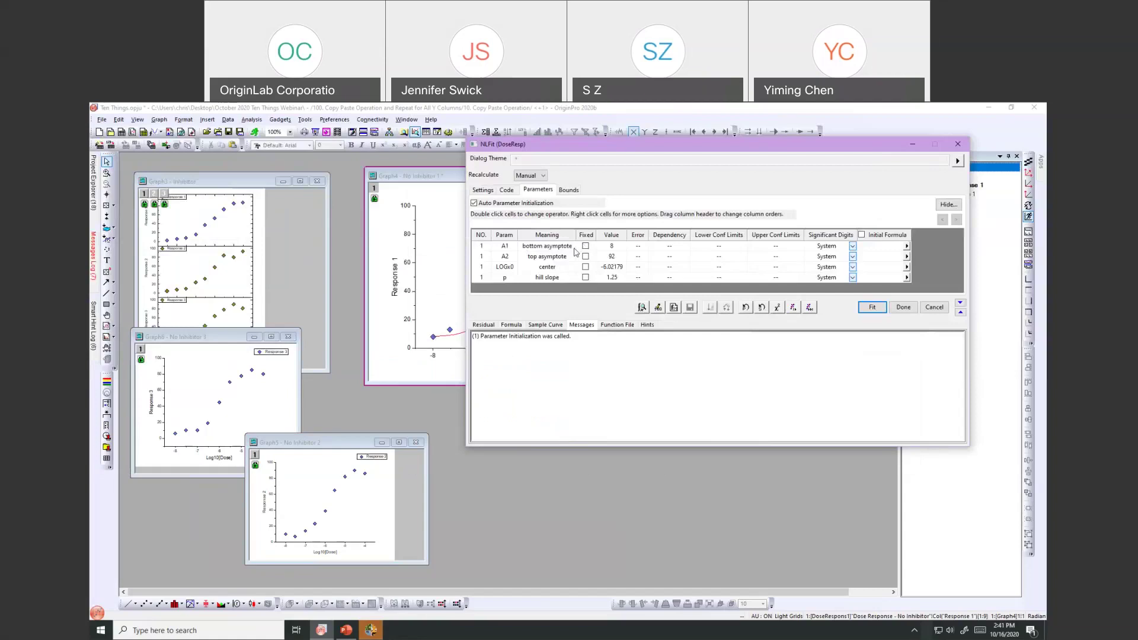
left_click(585, 246)
left_click(585, 257)
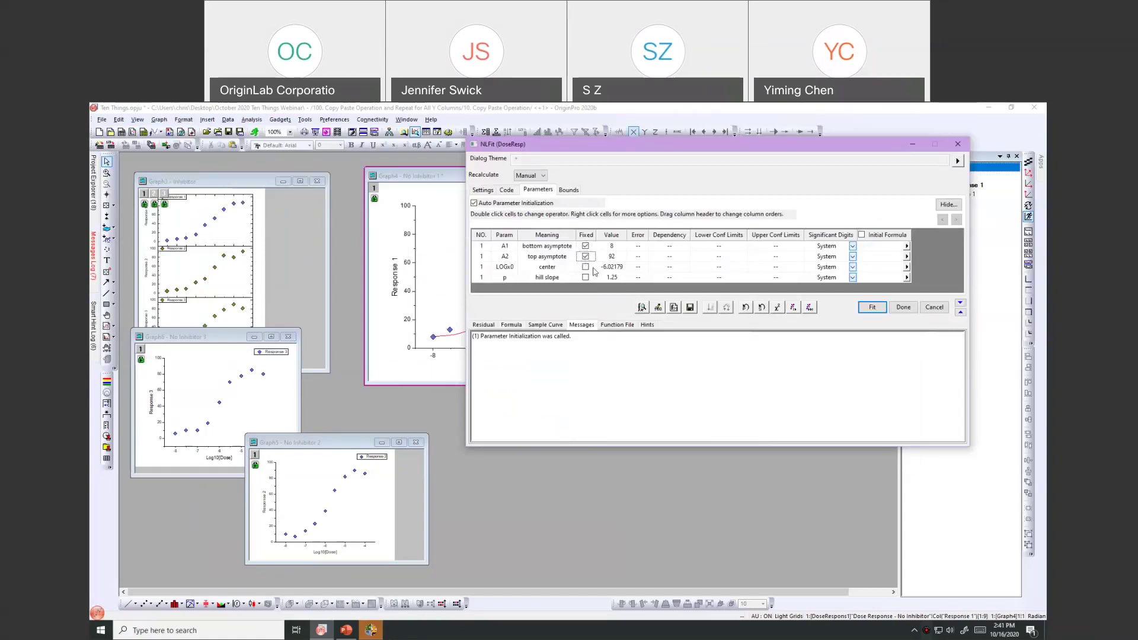
left_click(814, 307)
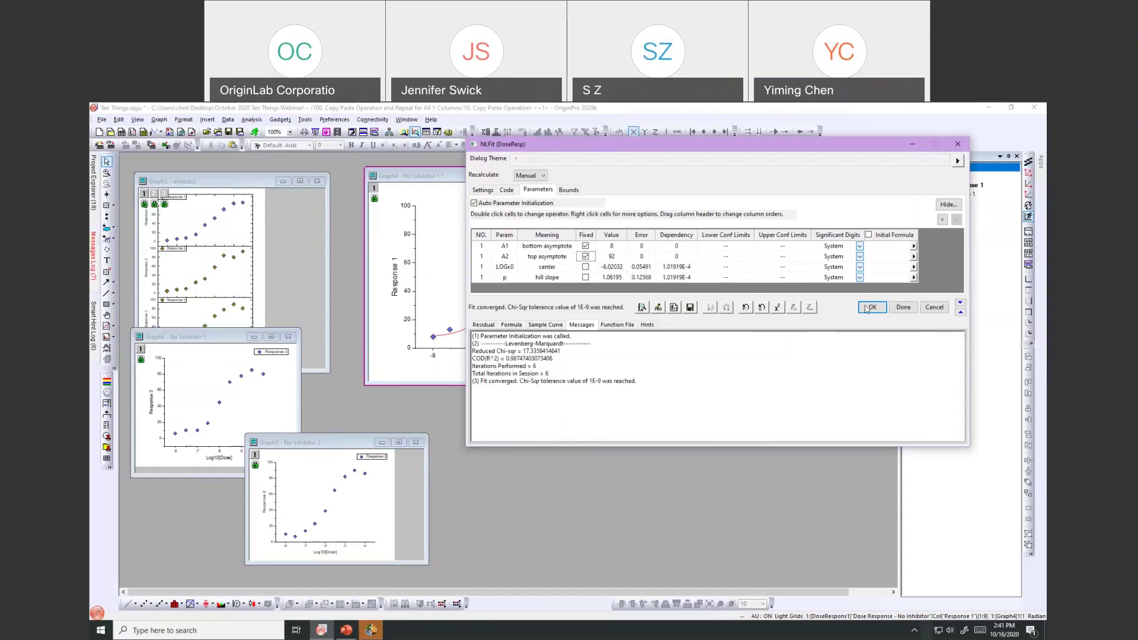
Step: Set the fit's Recalculate mode to Auto and finish it without switching to the report sheet
left_click(533, 176)
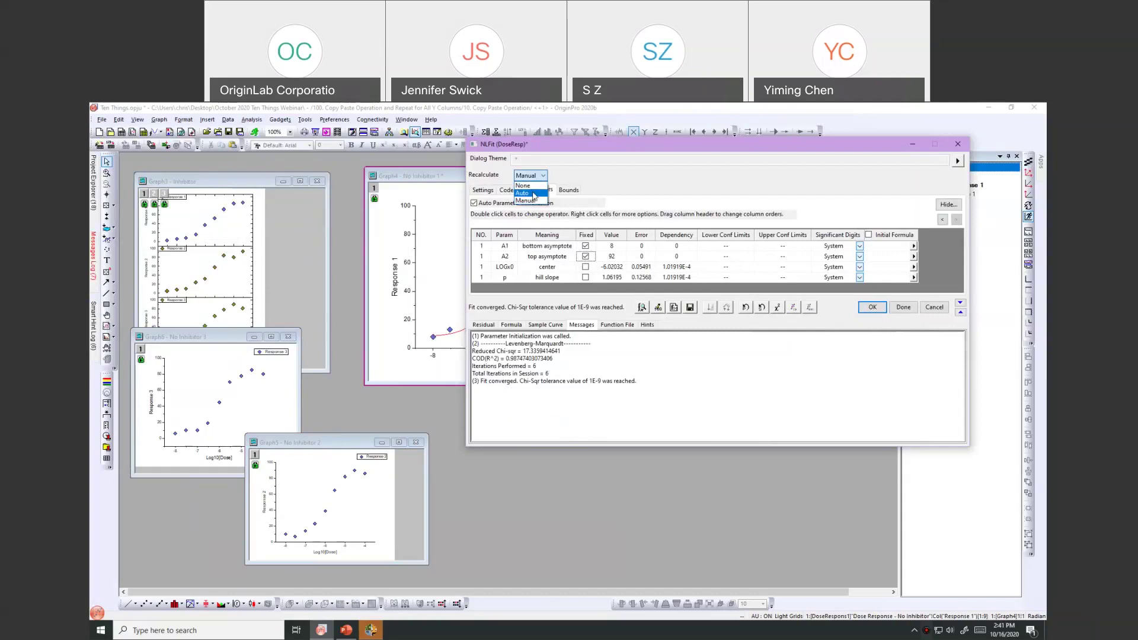
left_click(534, 193)
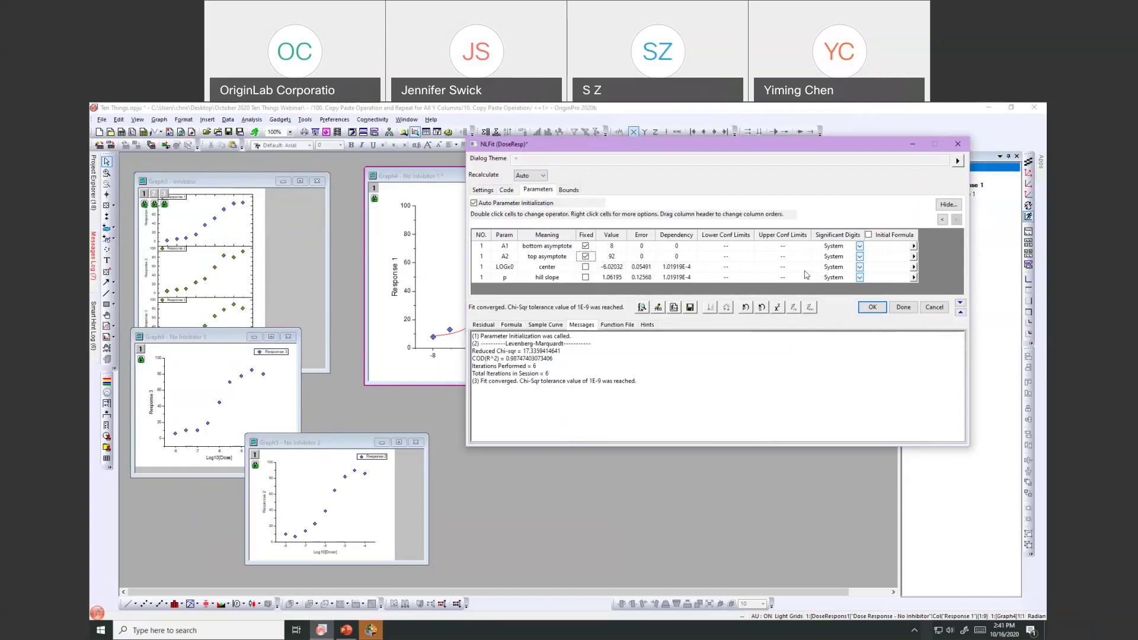
left_click(872, 307)
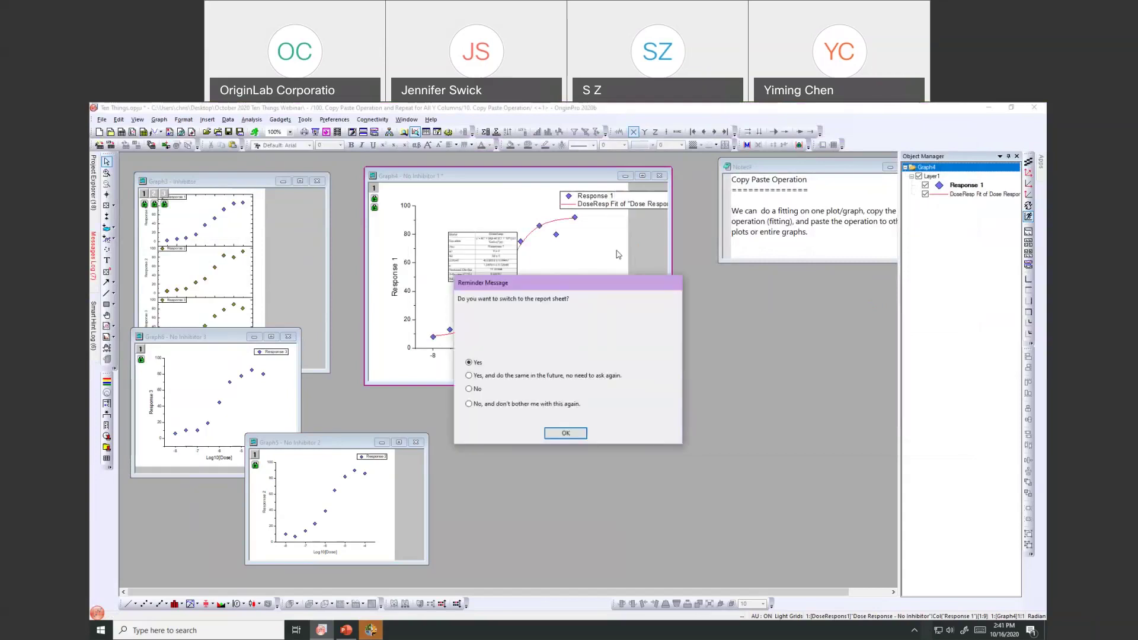
left_click(469, 389)
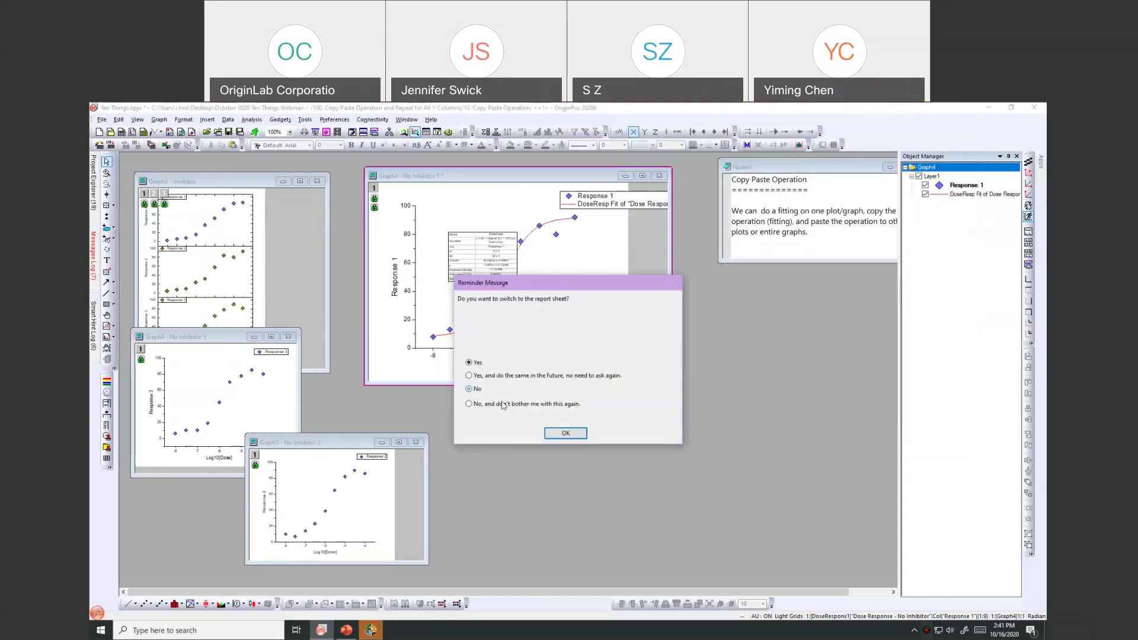
left_click(550, 433)
Step: Move the fitted Graph4 window away from the other graphs and activate Graph5 (No Inhibitor 2)
left_click_drag(474, 180, 621, 231)
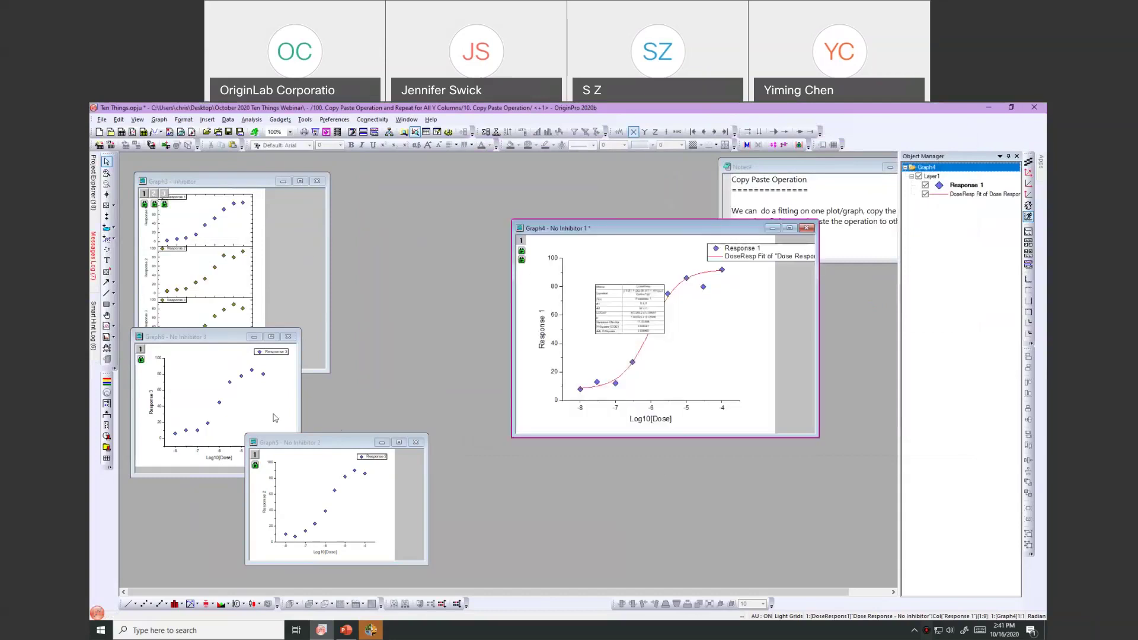
left_click(329, 446)
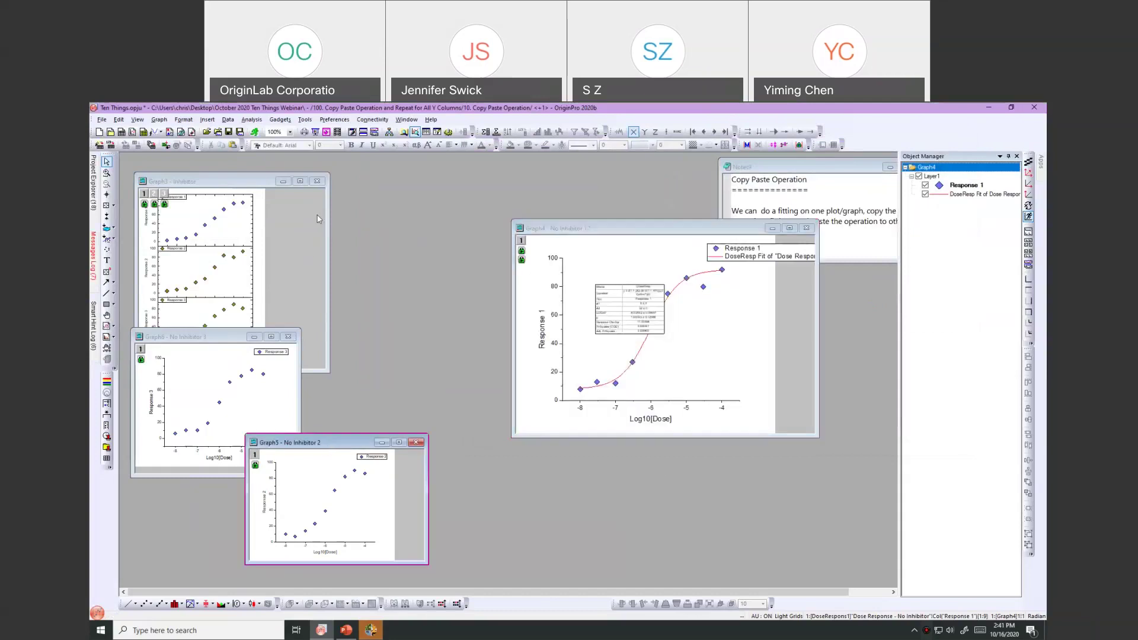
Step: Enlarge the No Inhibitor 2 graph window and copy the dose-response fit operation from the No Inhibitor 1 graph
left_click_drag(319, 219, 319, 219)
left_click_drag(418, 336, 478, 411)
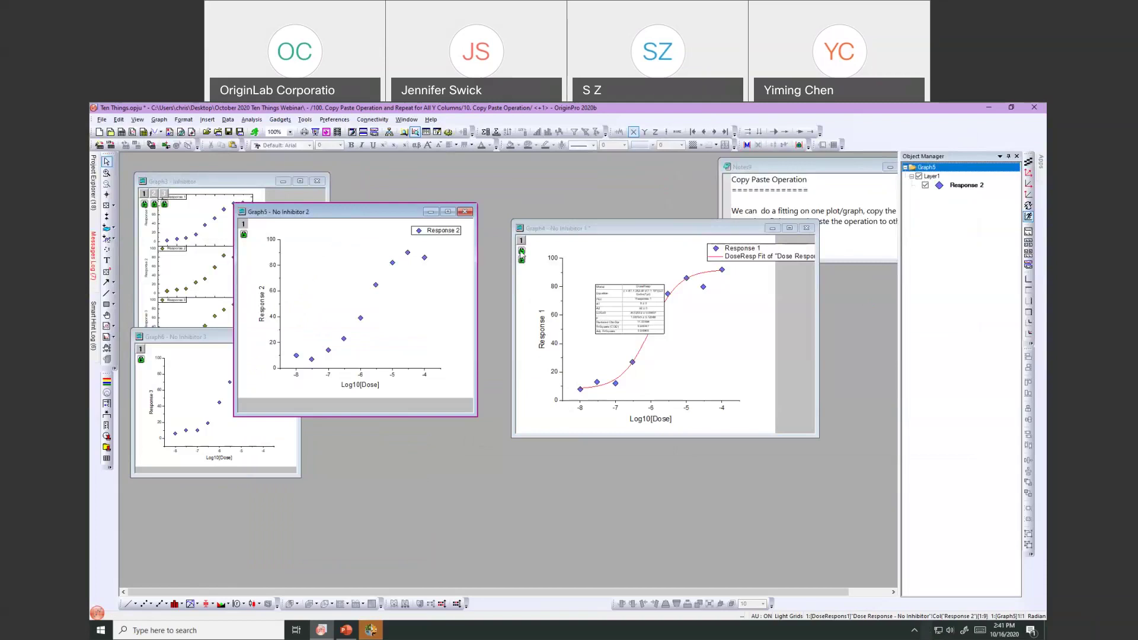
right_click(521, 260)
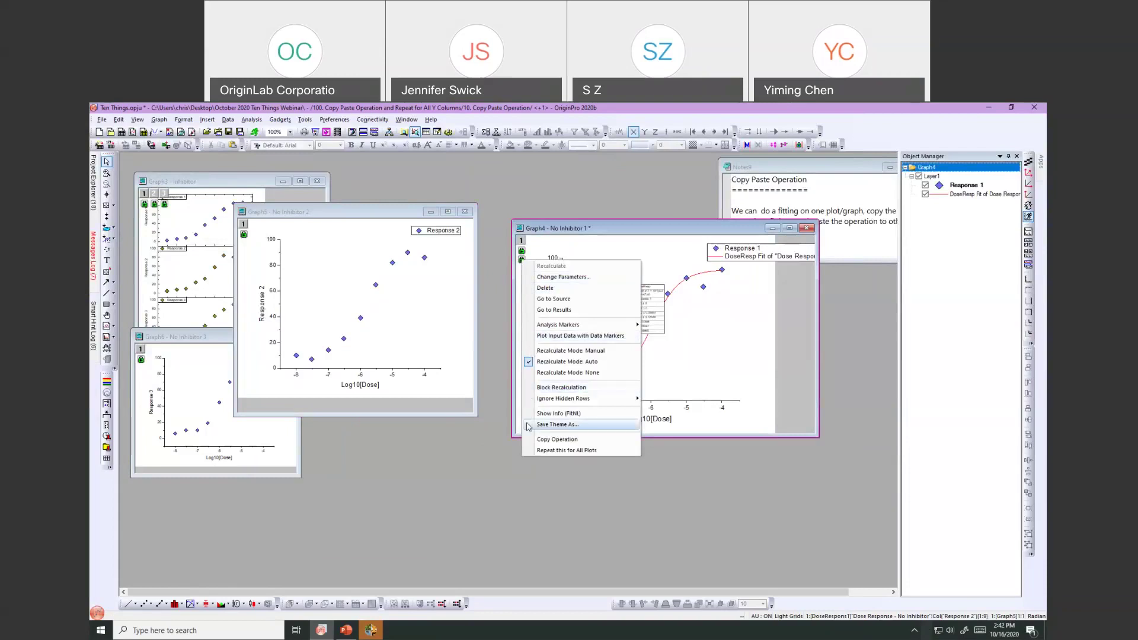
left_click(557, 440)
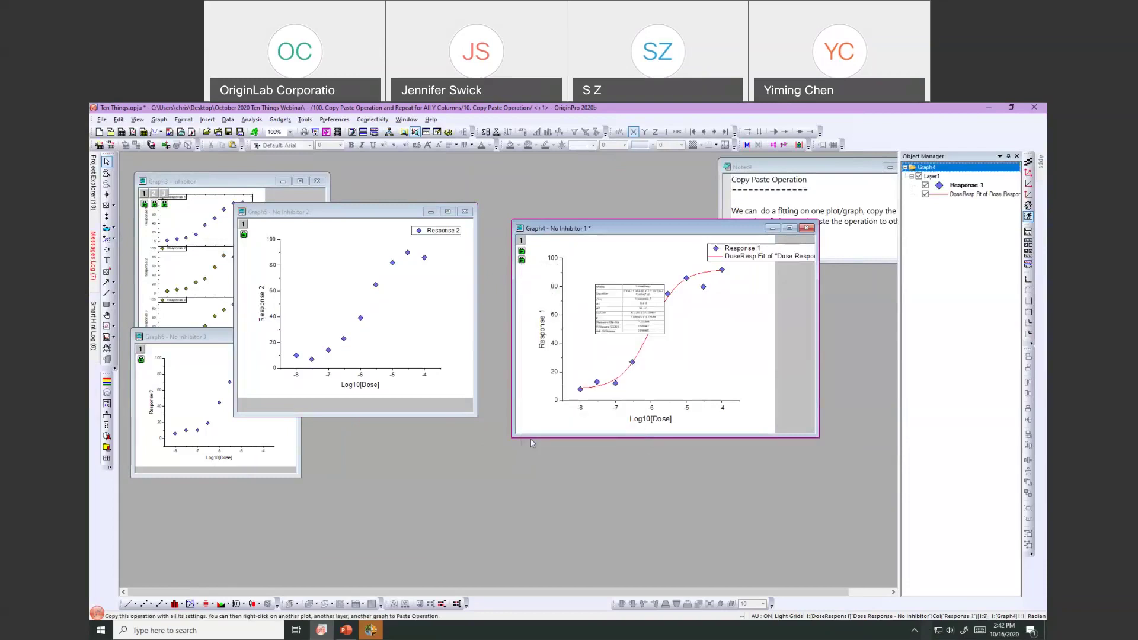
Step: Paste the copied fit operation onto the Response 2 plot in No Inhibitor 2 and move its results table below the curve
left_click(341, 303)
left_click(341, 304)
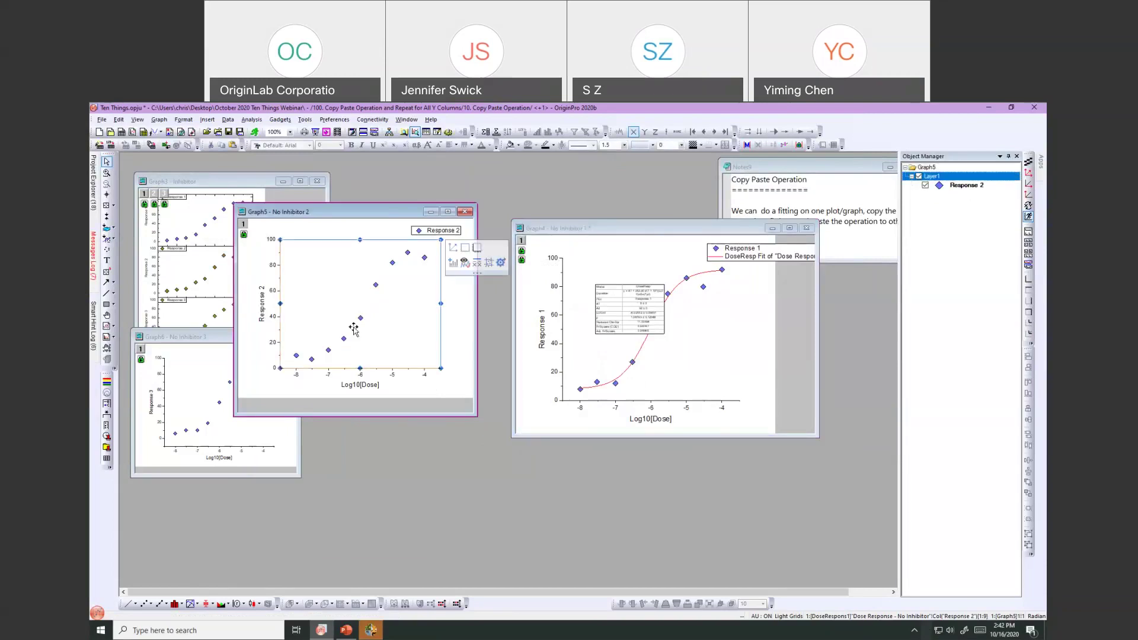
left_click(360, 319)
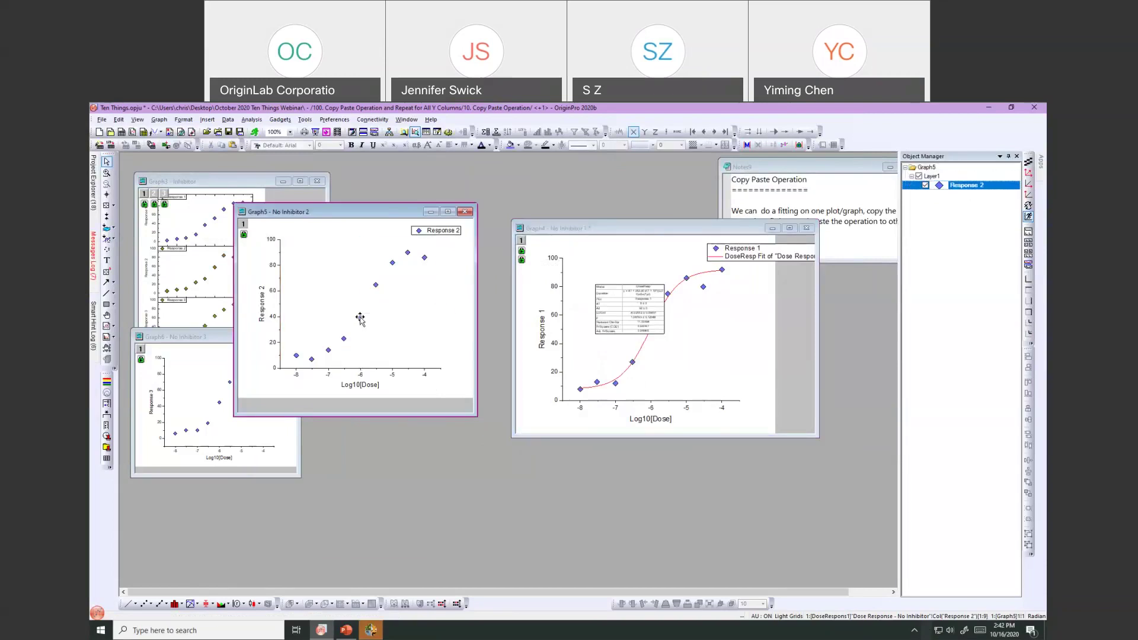
right_click(359, 319)
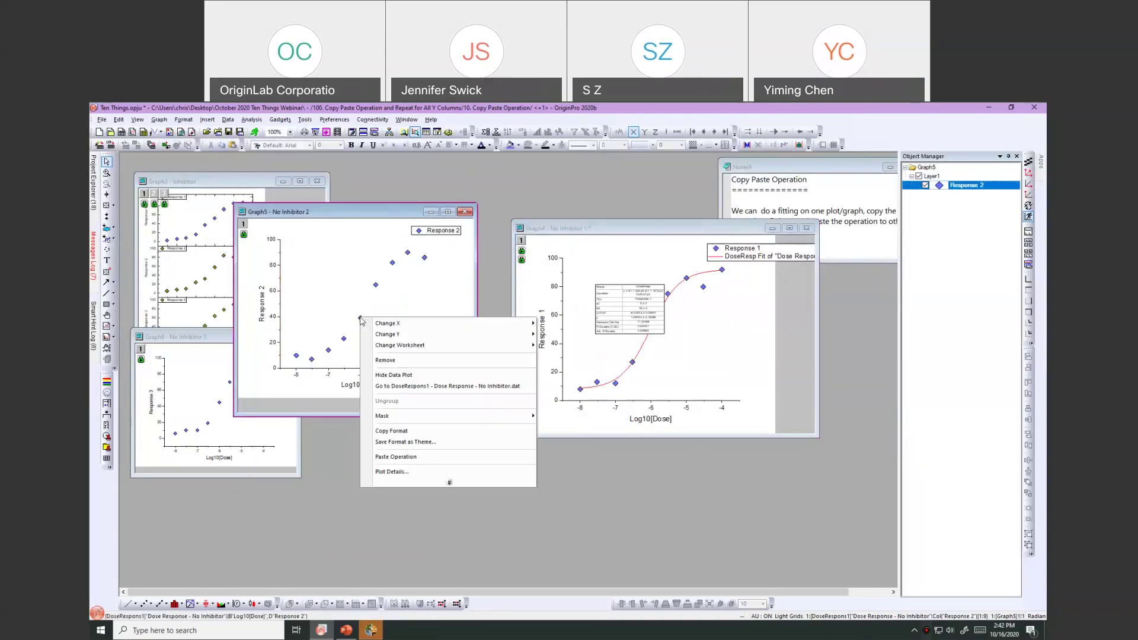
left_click(395, 457)
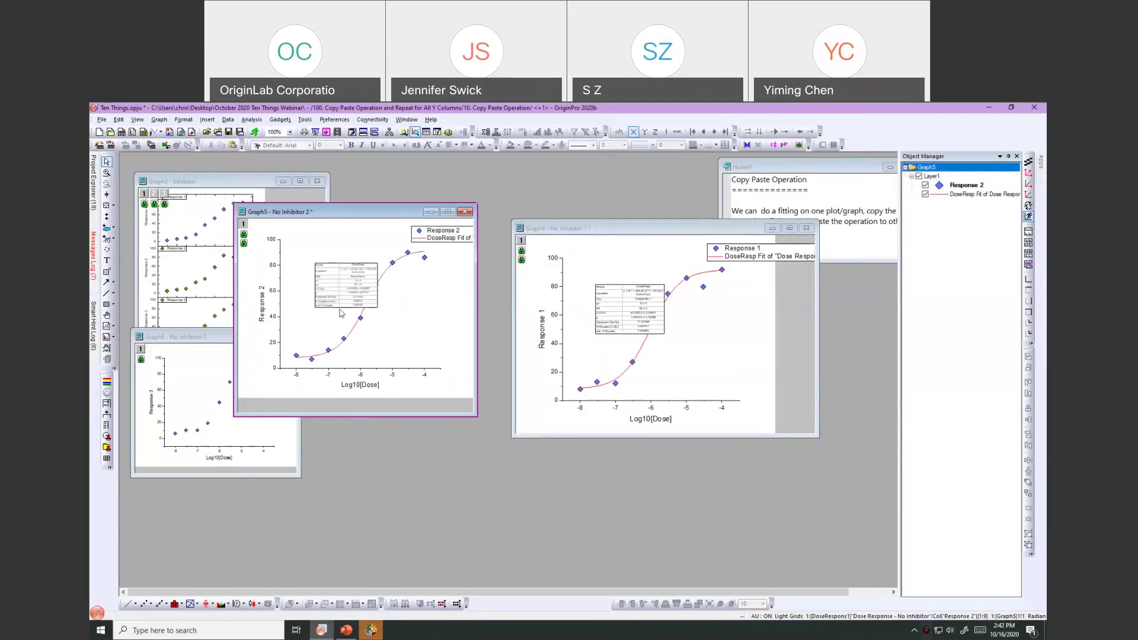
left_click_drag(342, 313, 411, 353)
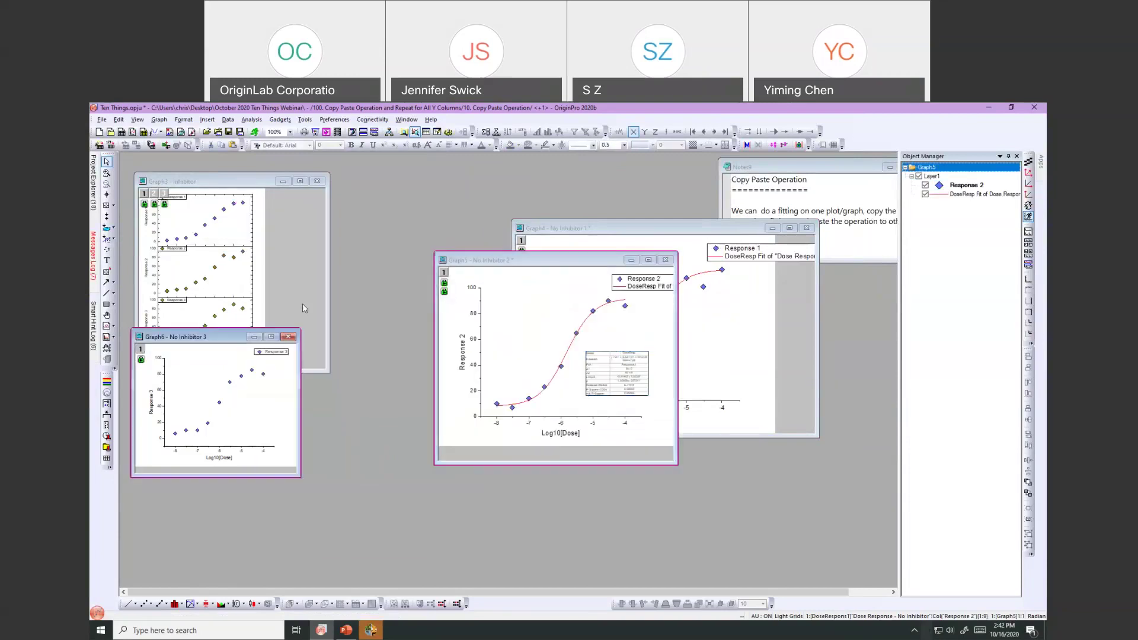
Step: Paste the copied fit operation into the No Inhibitor 3 graph and move that graph beside the other fitted graphs
left_click_drag(179, 356, 275, 330)
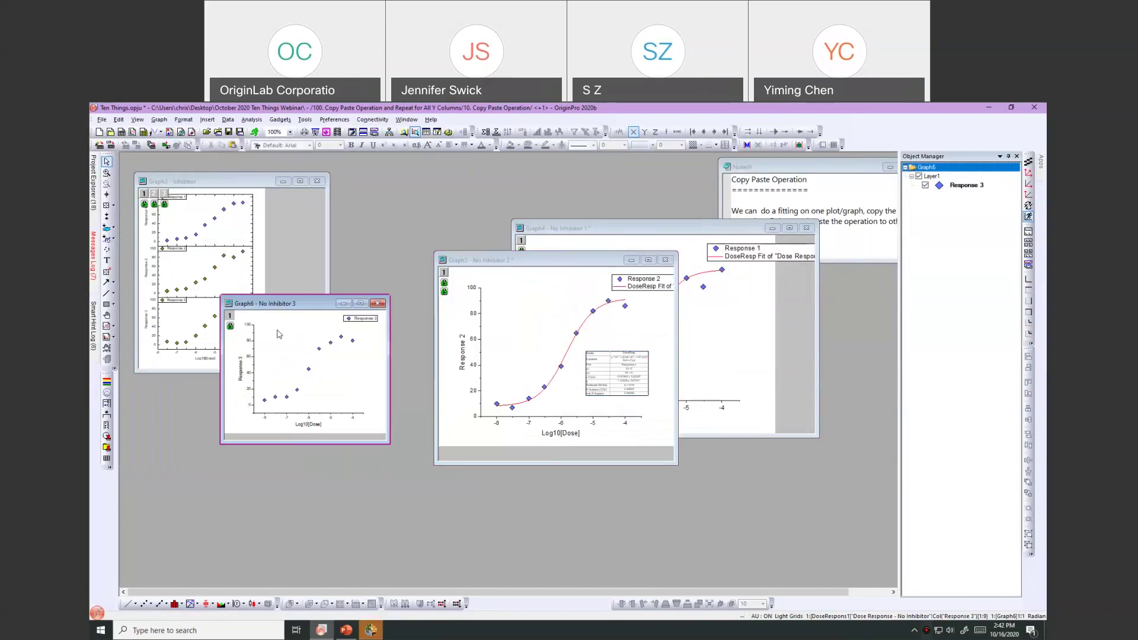
right_click(278, 334)
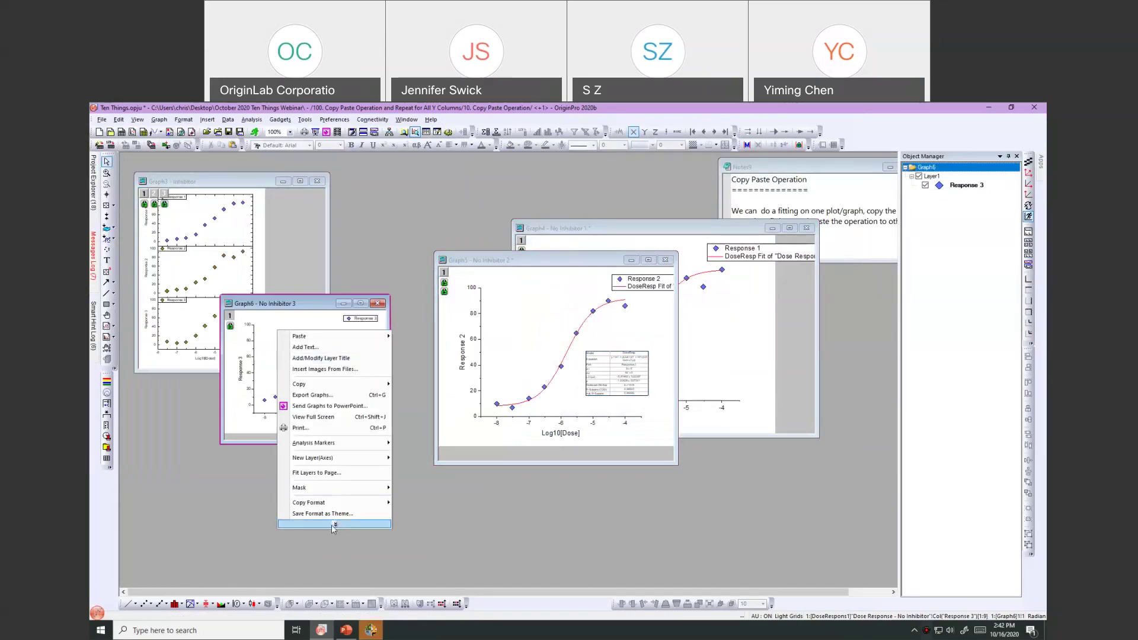
mouse_move(375, 338)
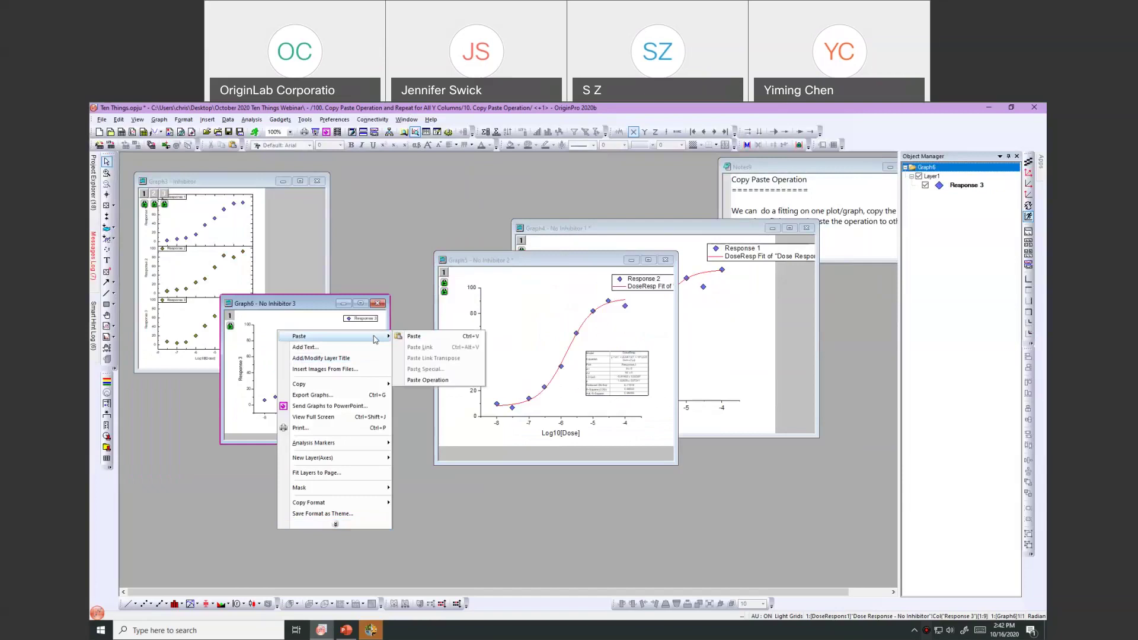
left_click(416, 380)
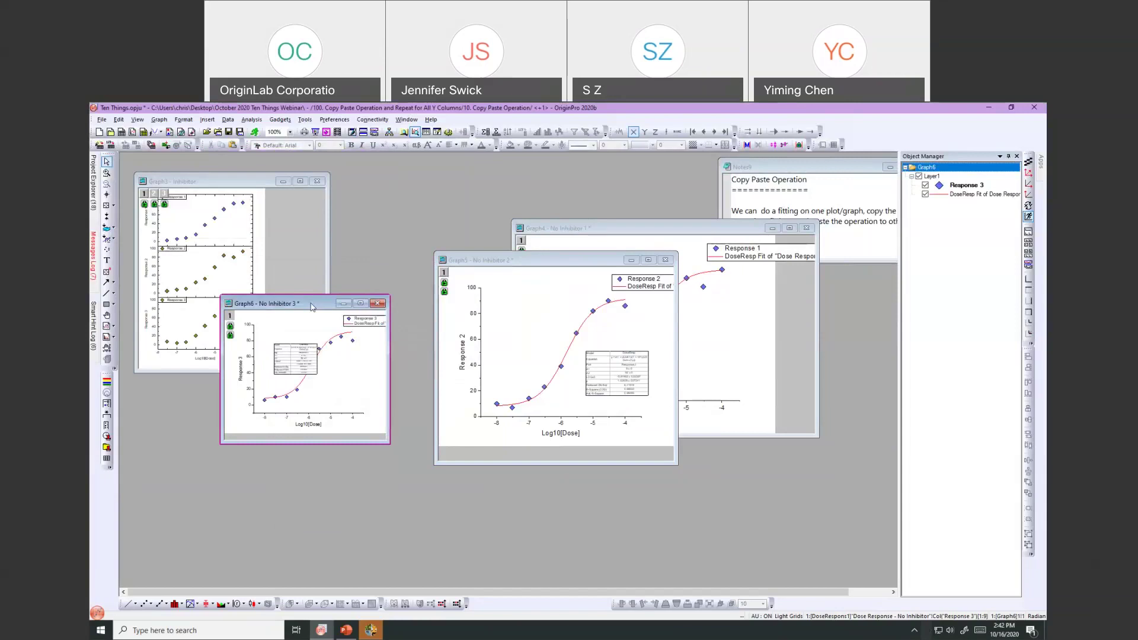
left_click_drag(279, 303, 655, 307)
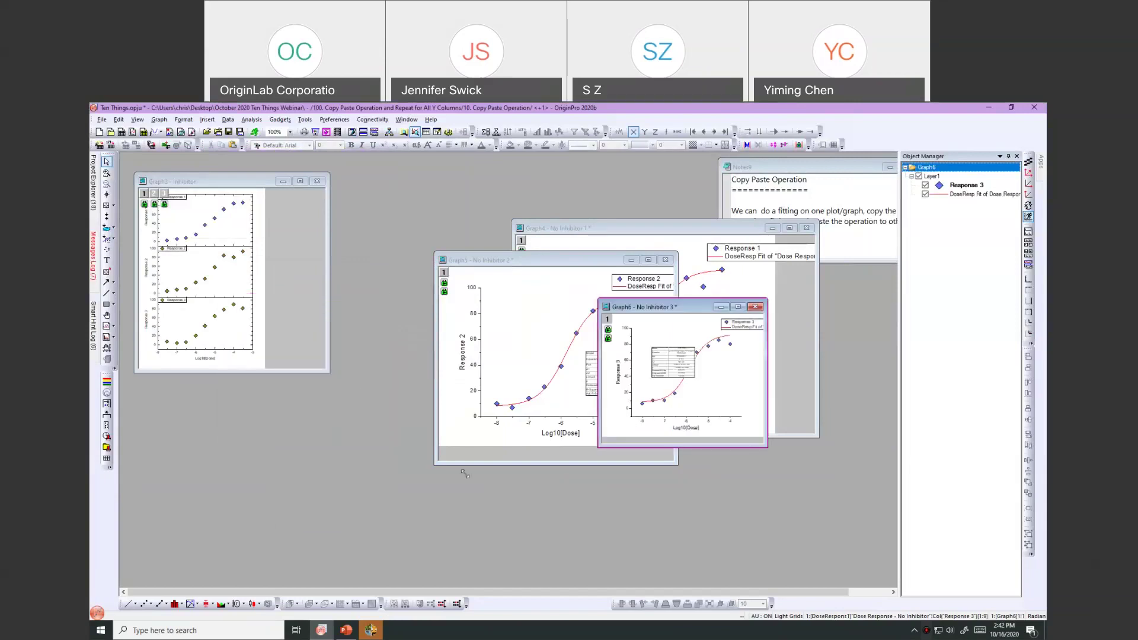
Step: Enlarge the three-layer Inhibitor graph and paste the copied fit operation onto the whole graph page
left_click_drag(568, 545, 567, 544)
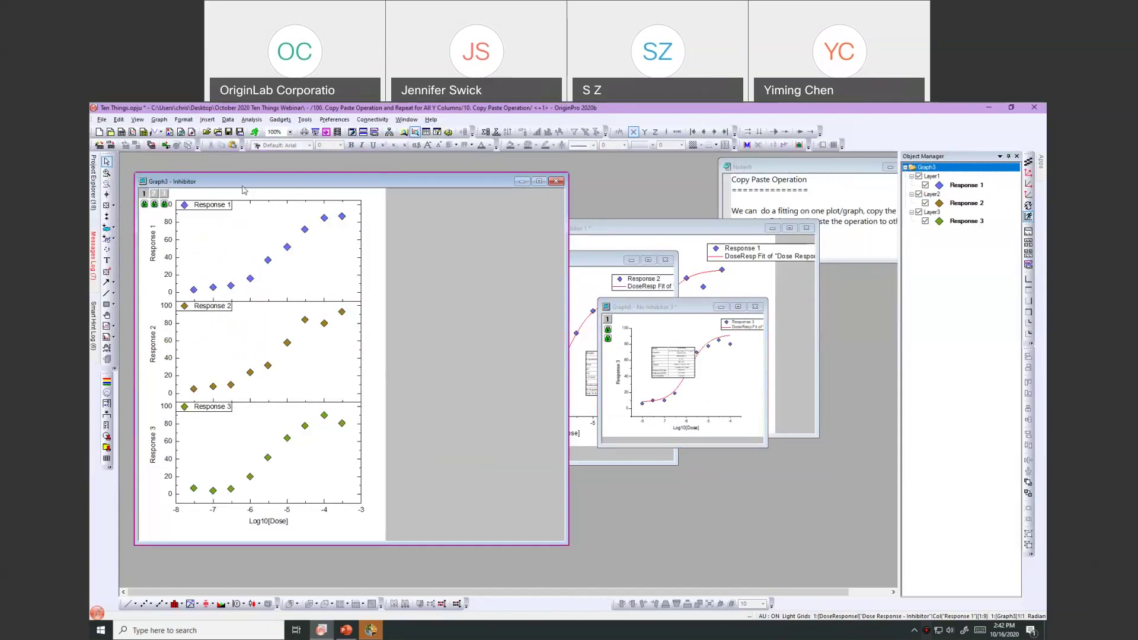
right_click(373, 229)
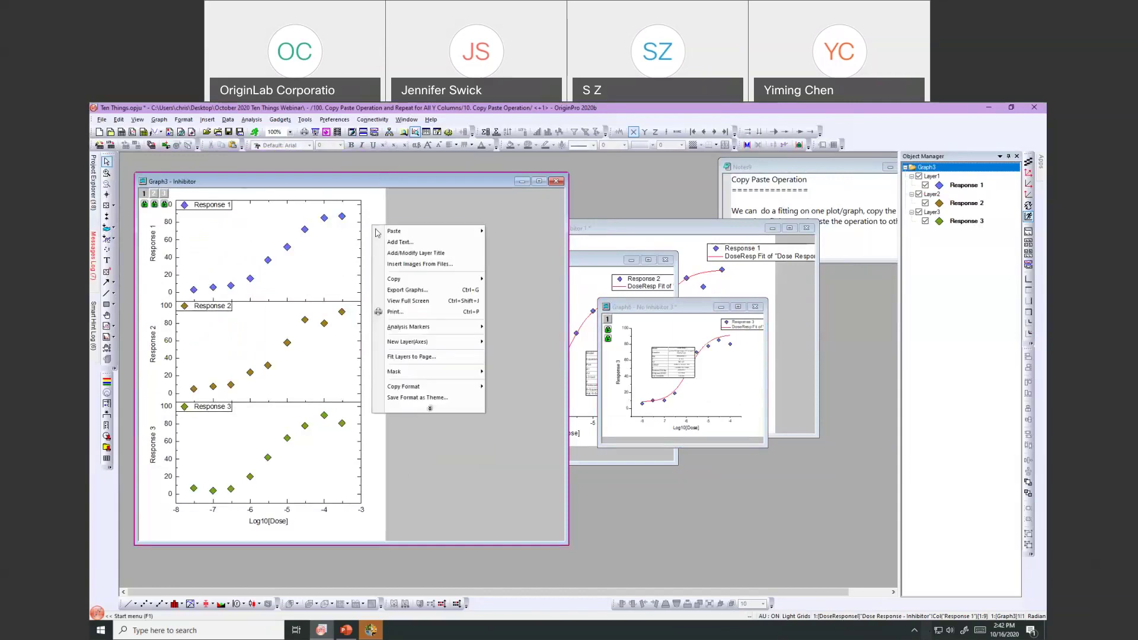
mouse_move(451, 231)
left_click(516, 275)
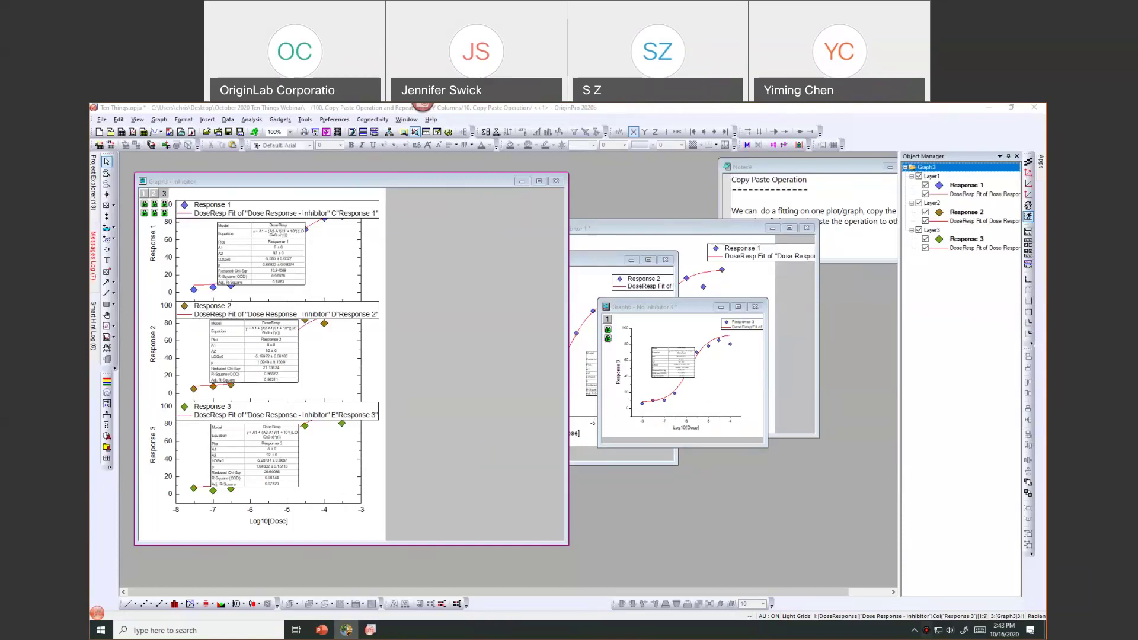
left_click(386, 182)
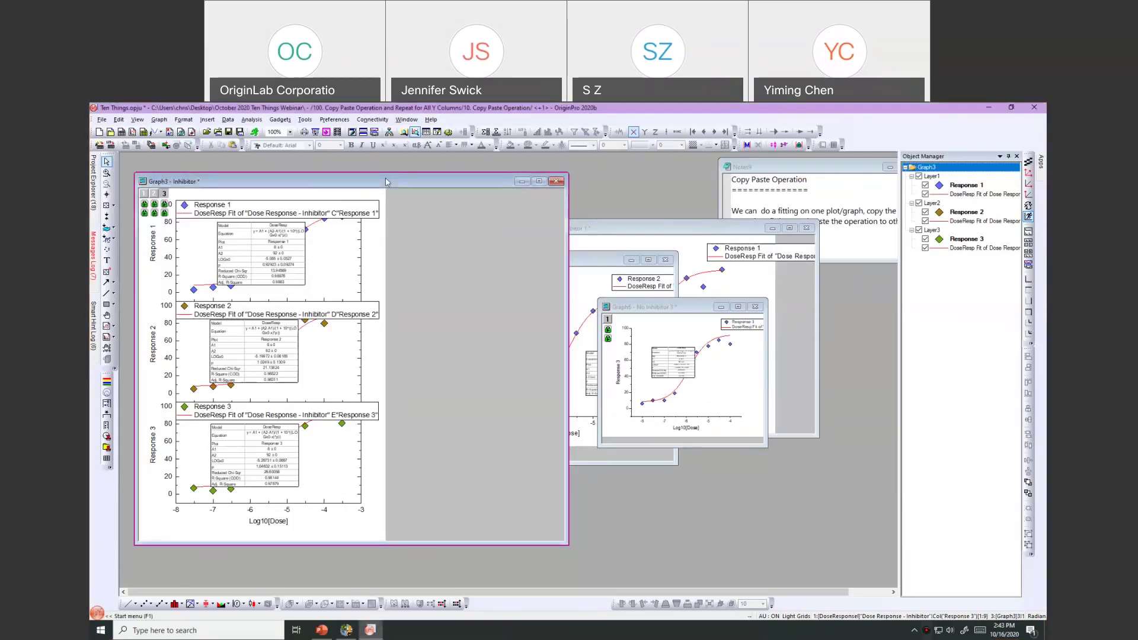
left_click_drag(386, 182, 386, 175)
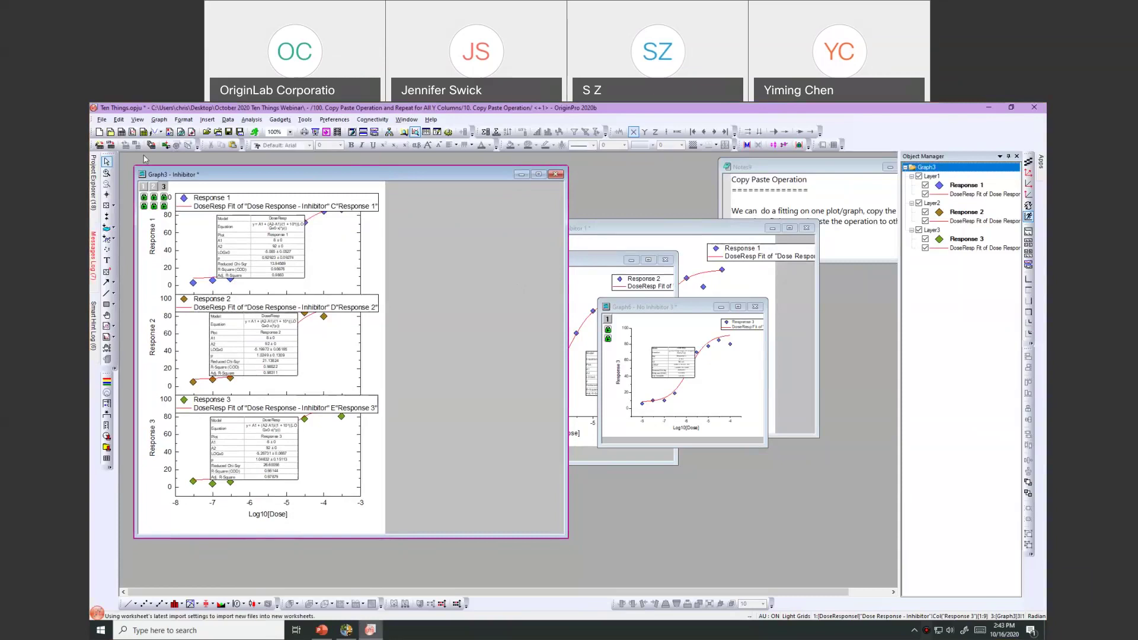
Step: Open the project folder "20. Repeat for All Y Columns" and activate the Exponential Decay worksheet
mouse_move(93, 181)
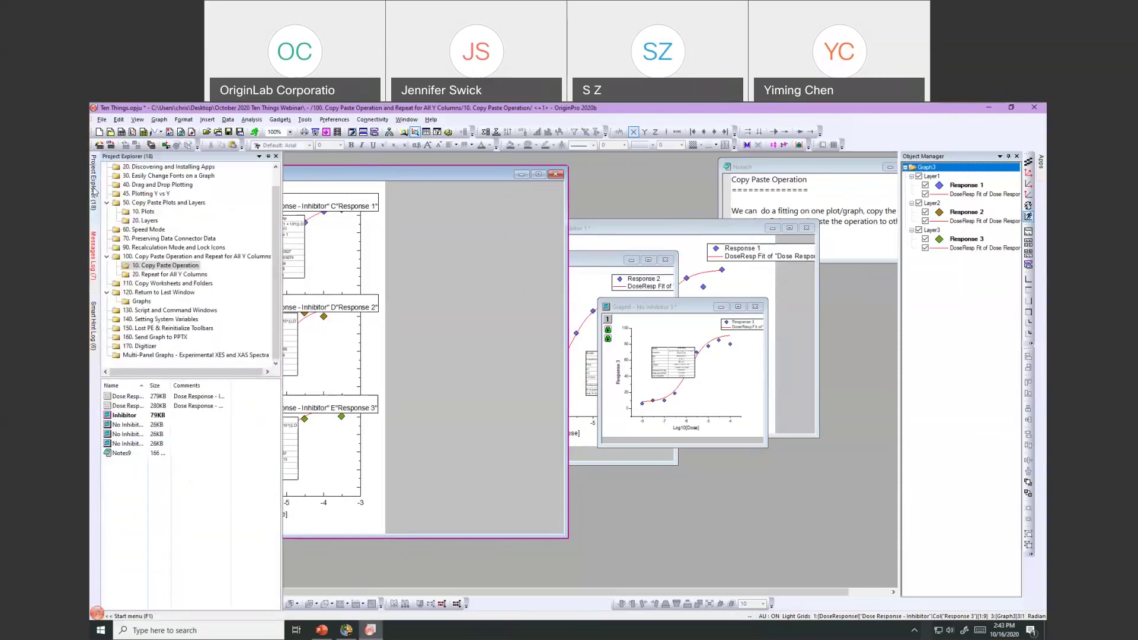
left_click(141, 276)
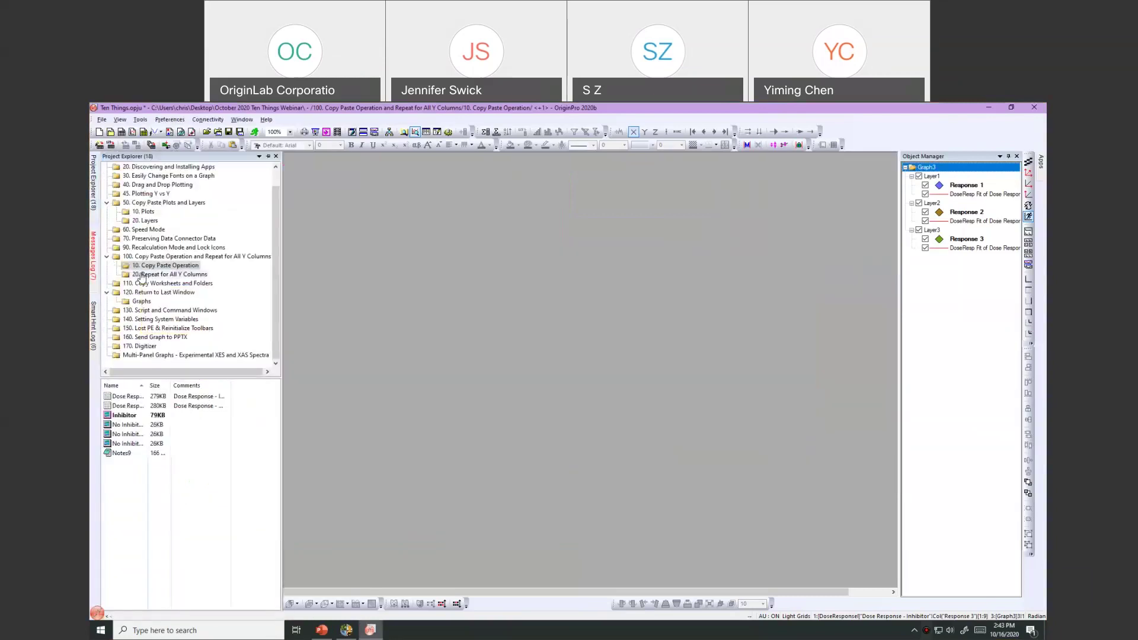
left_click(371, 181)
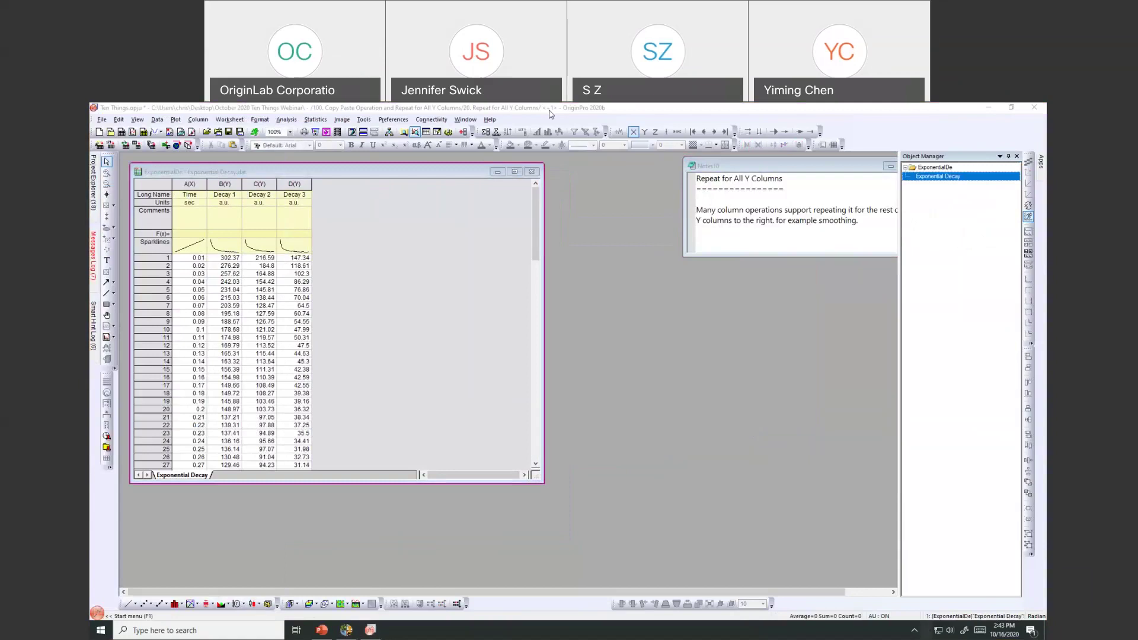
left_click(340, 176)
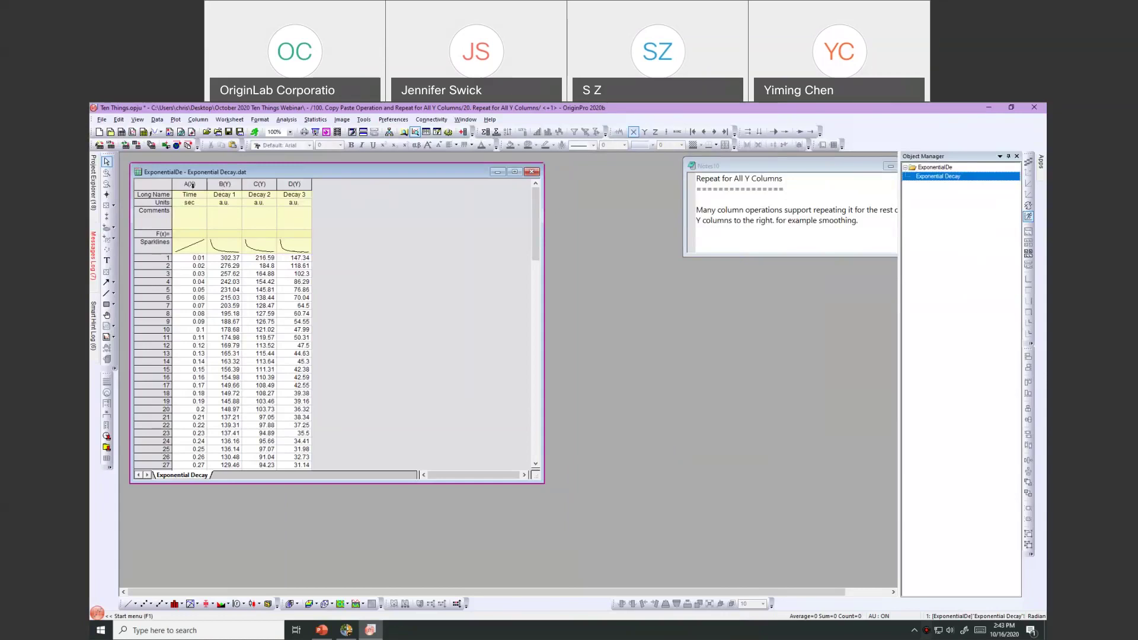
Step: Start the Smooth analysis on the Decay 1 column with Auto Preview enabled
left_click(216, 186)
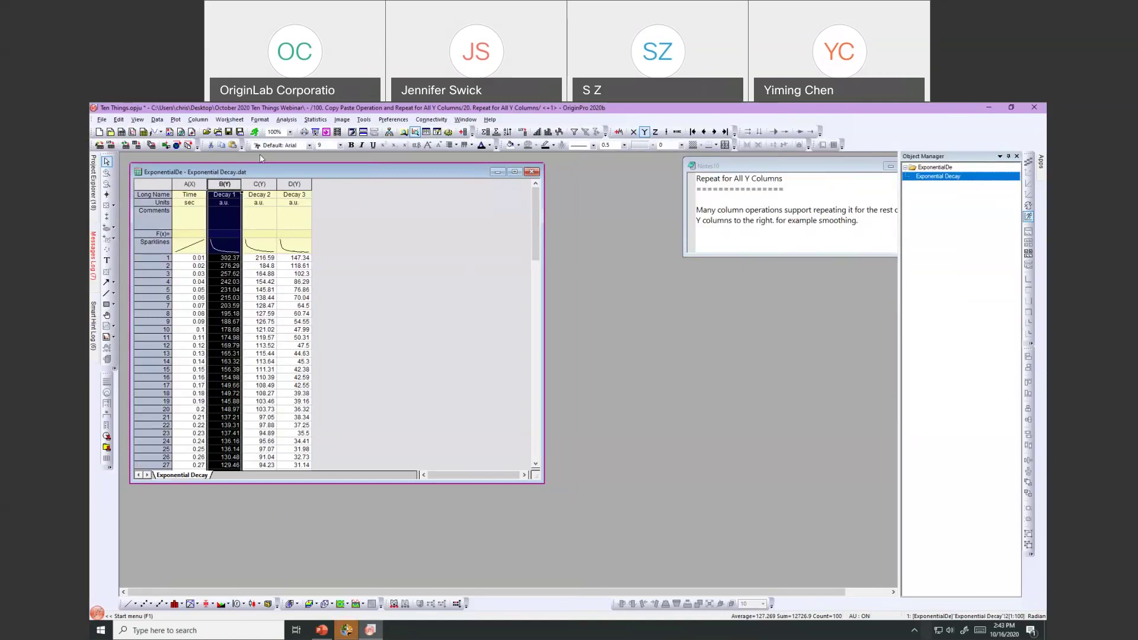
left_click(286, 120)
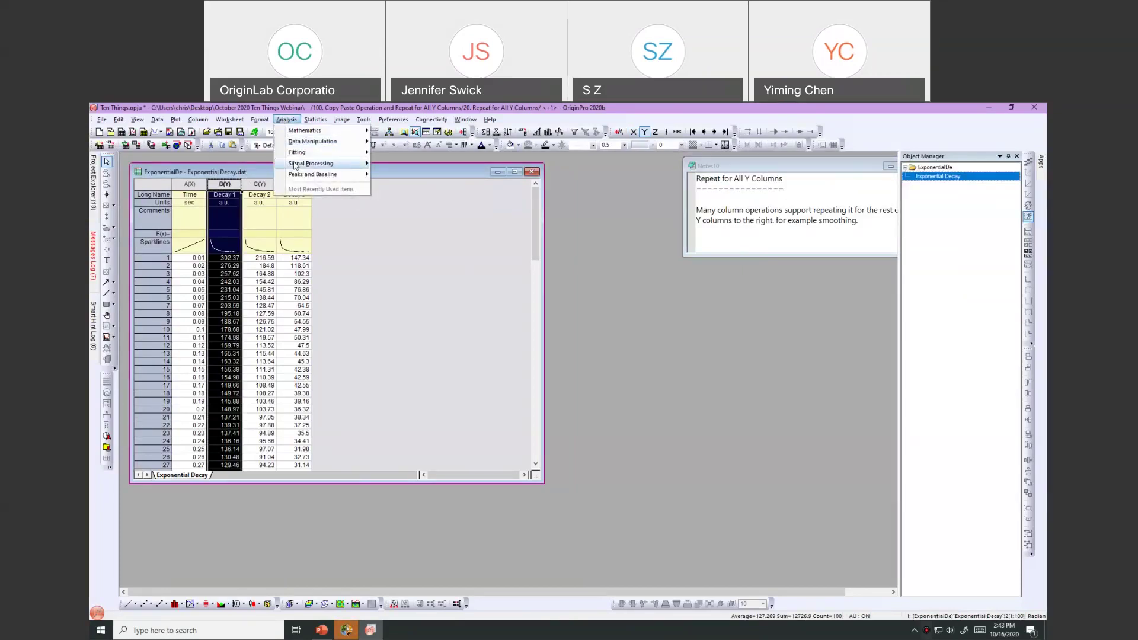
mouse_move(294, 164)
left_click(397, 162)
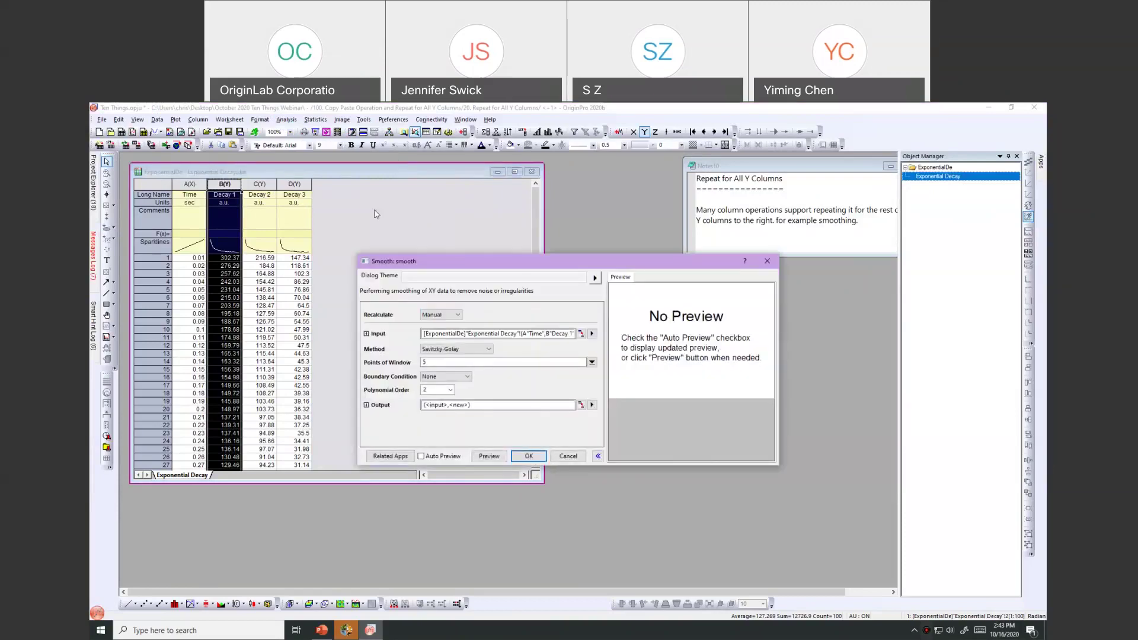
left_click(421, 456)
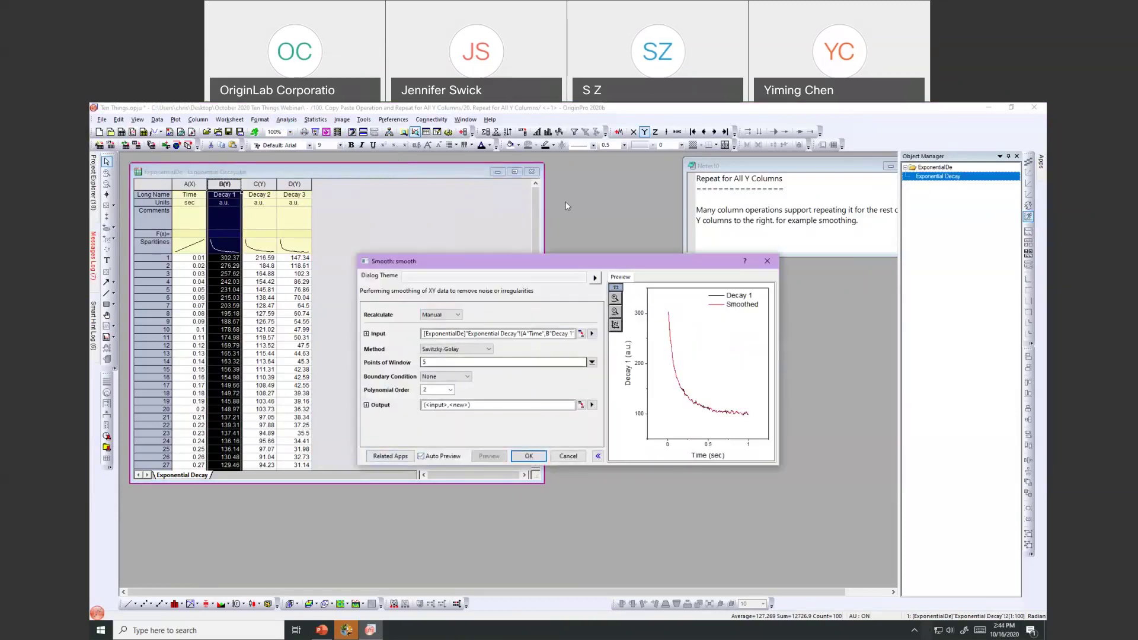
left_click_drag(555, 261, 546, 173)
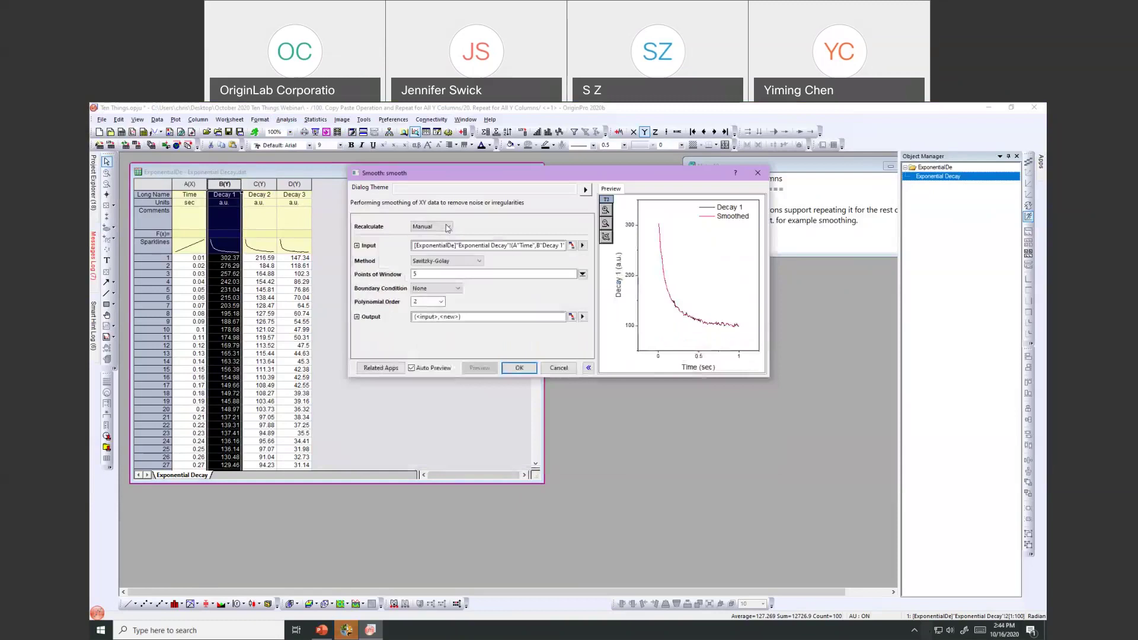
Step: Set smoothing to recalculate automatically with a 9-point Savitzky-Golay window, and apply it to Decay 1
left_click(431, 226)
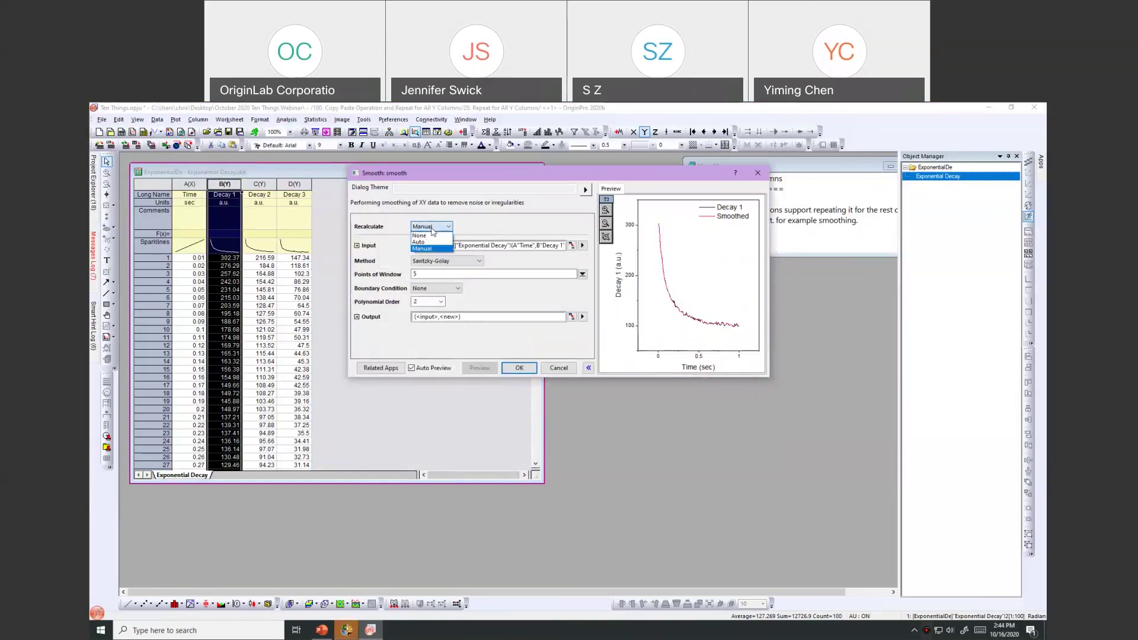
left_click(424, 244)
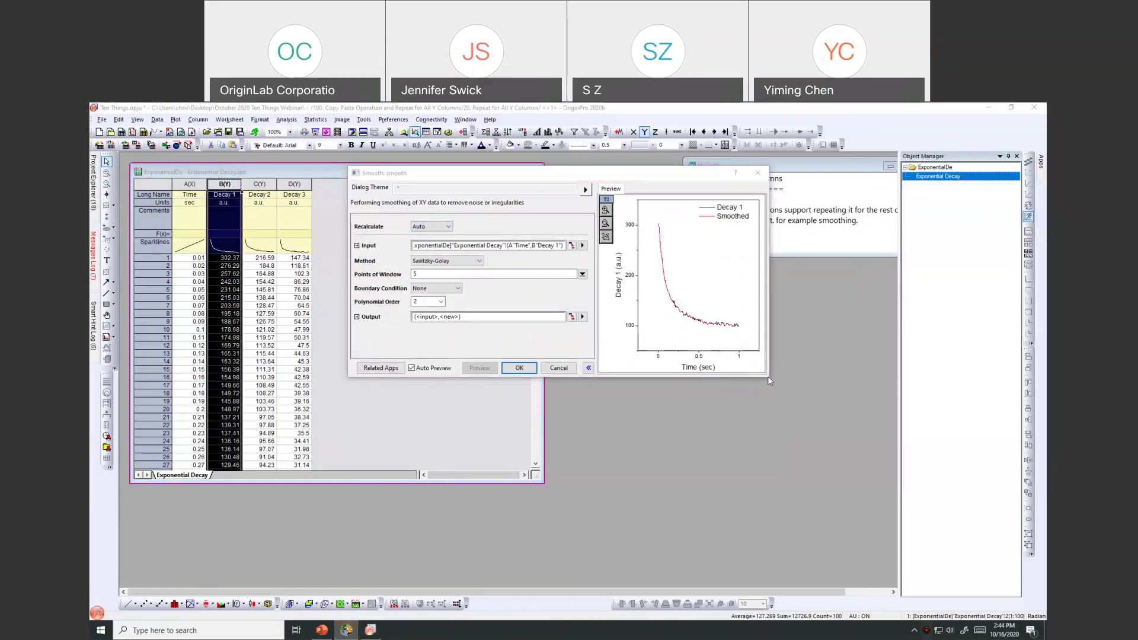
left_click_drag(910, 461, 909, 458)
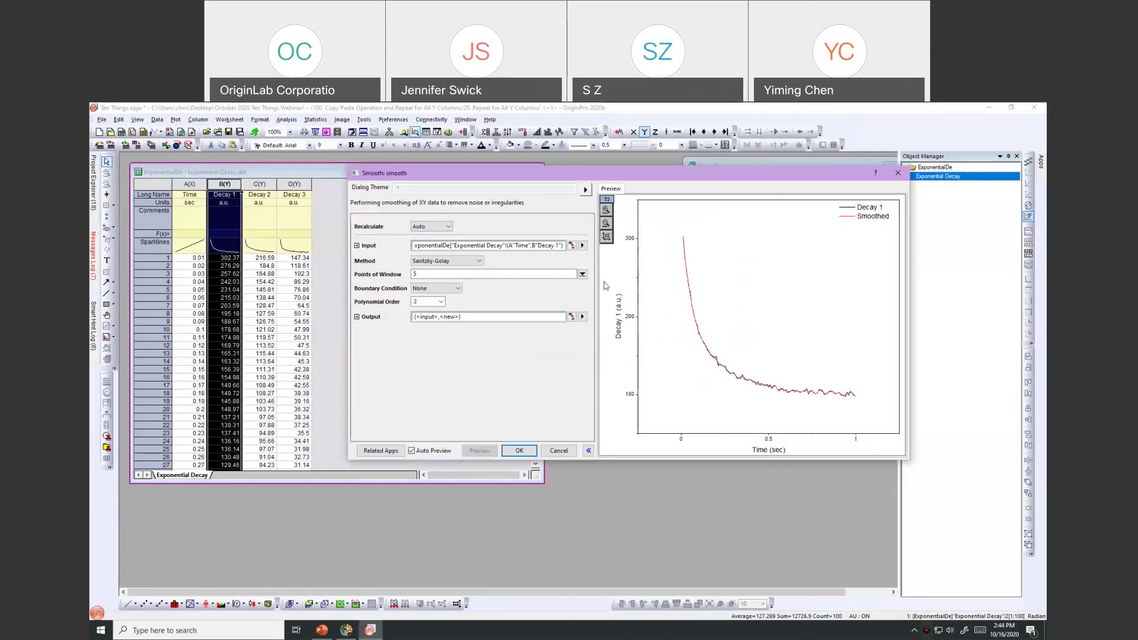
left_click(584, 274)
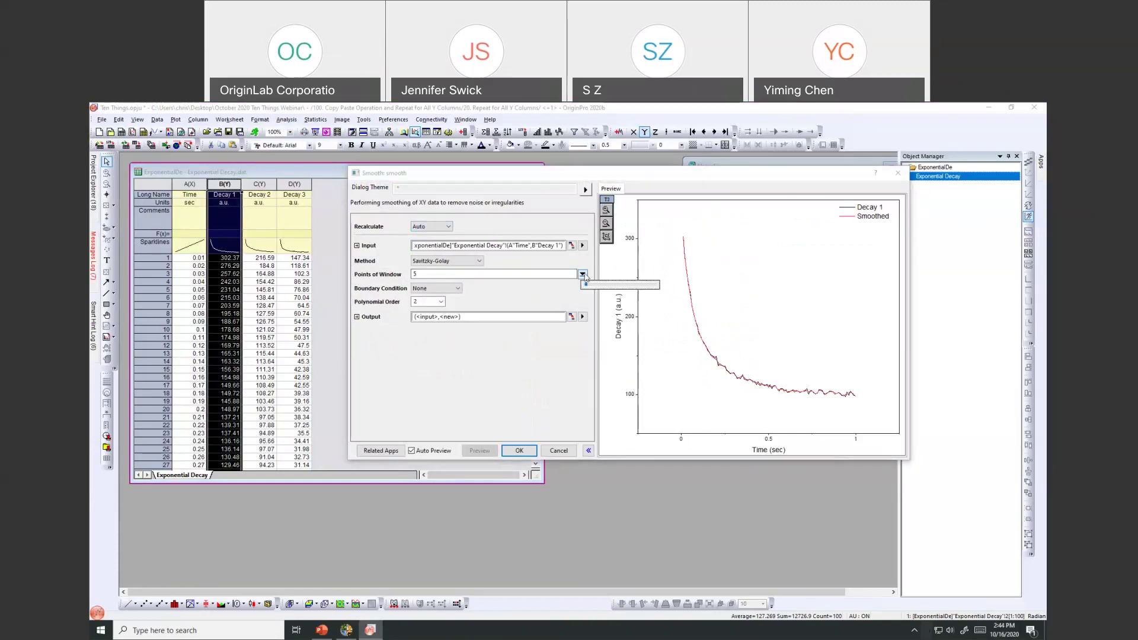
left_click_drag(589, 288, 589, 287)
left_click(510, 454)
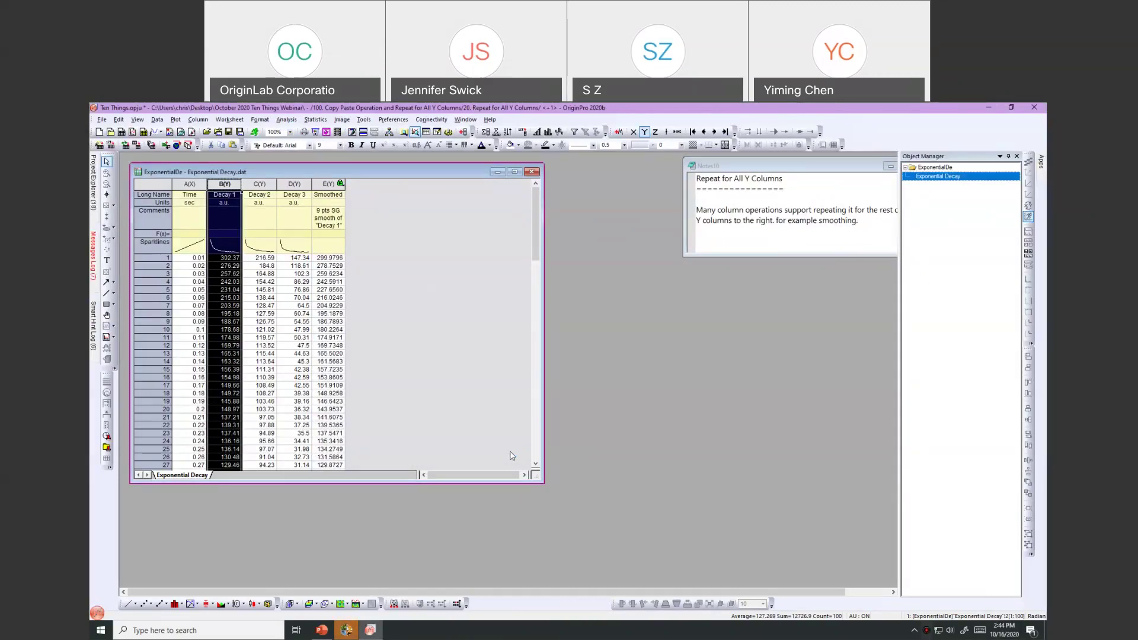
Step: Review the smoothing parameters of the smoothed Decay 1 column, keep them, and repeat the operation for all Y columns
left_click(407, 322)
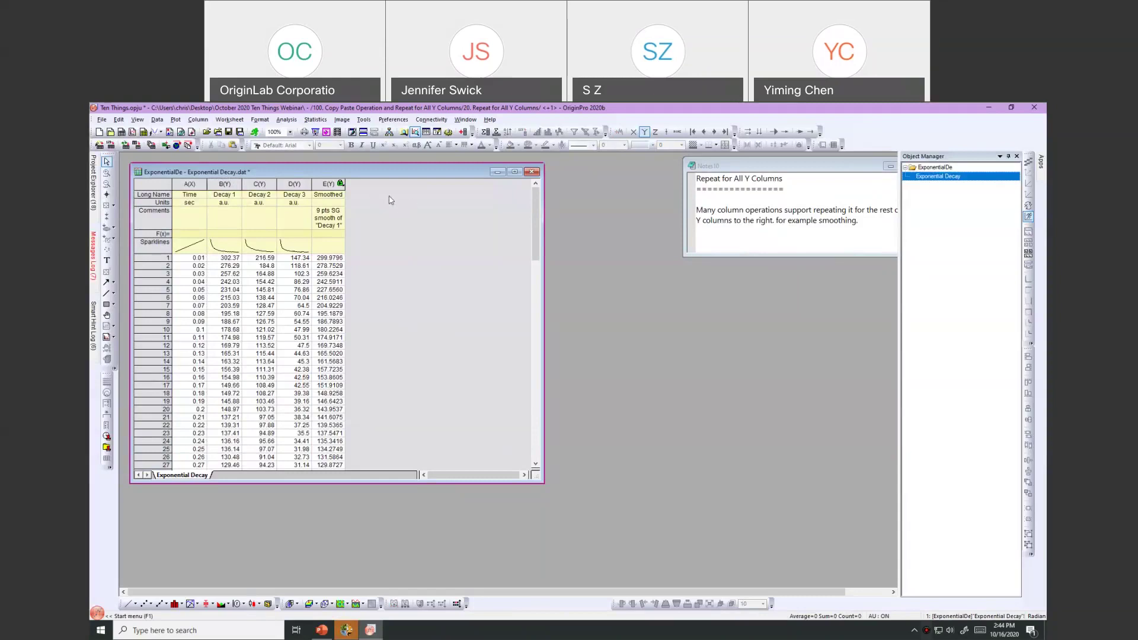
left_click(340, 185)
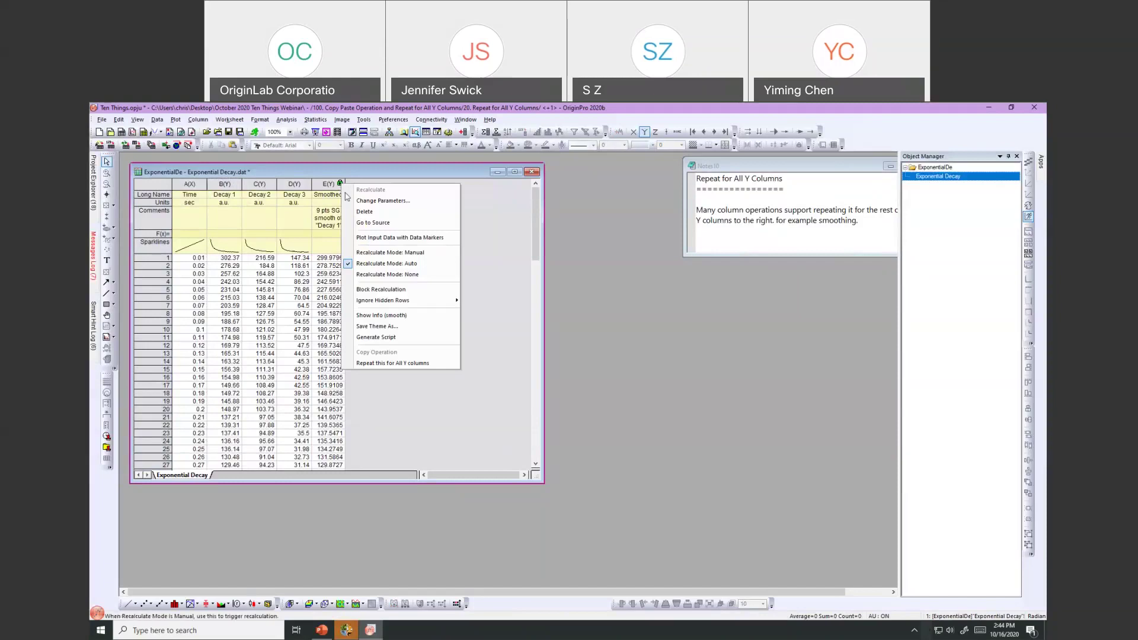
left_click(384, 201)
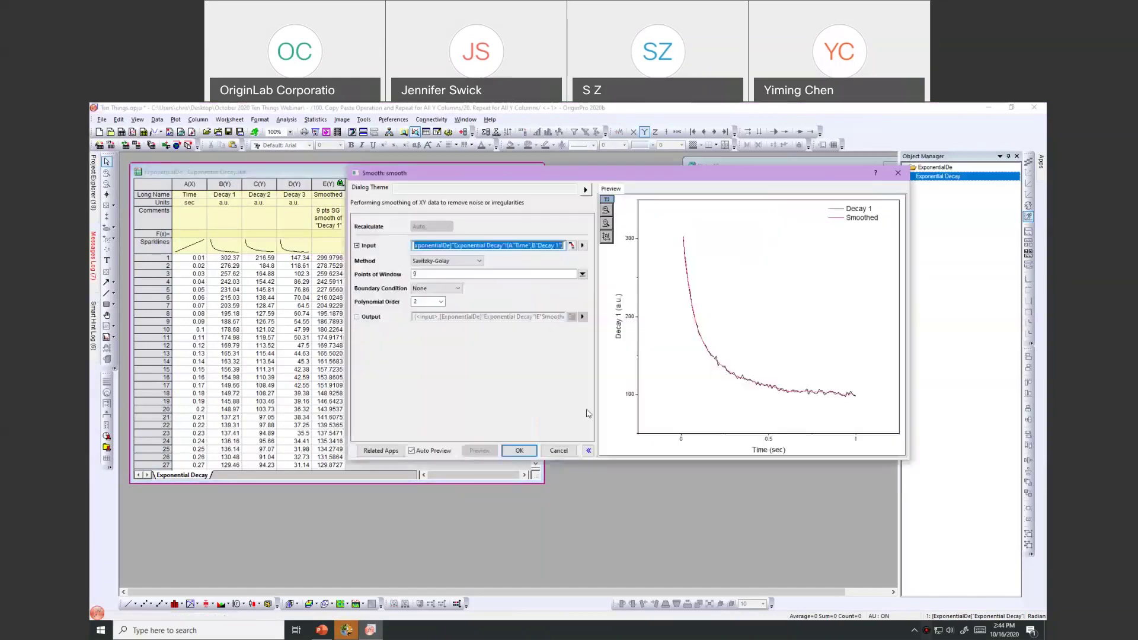
left_click(519, 452)
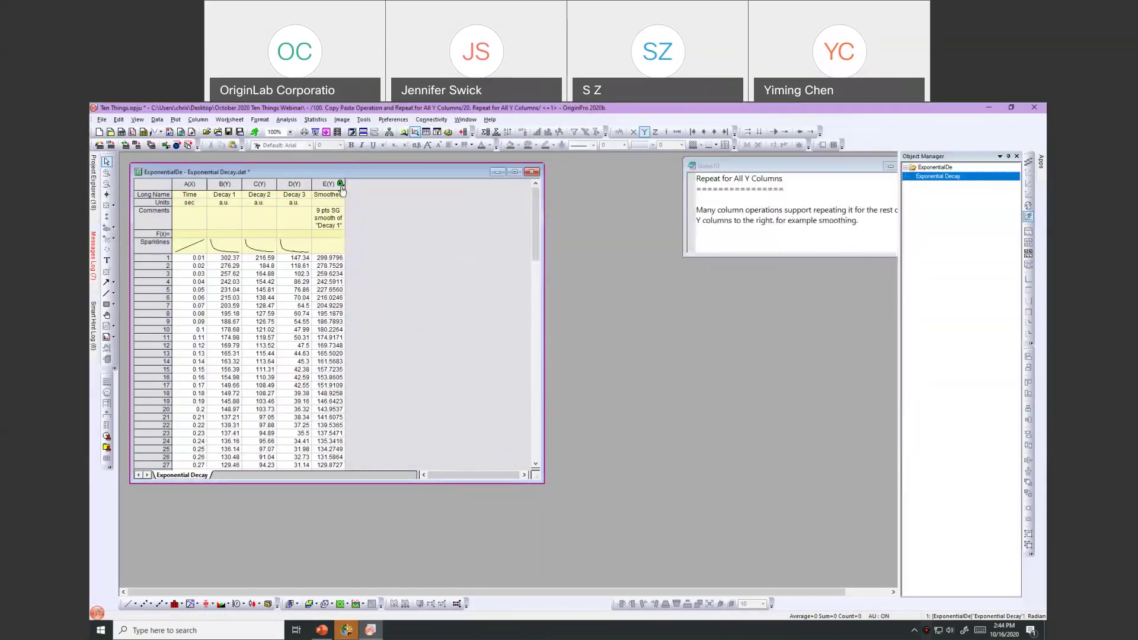
left_click(341, 185)
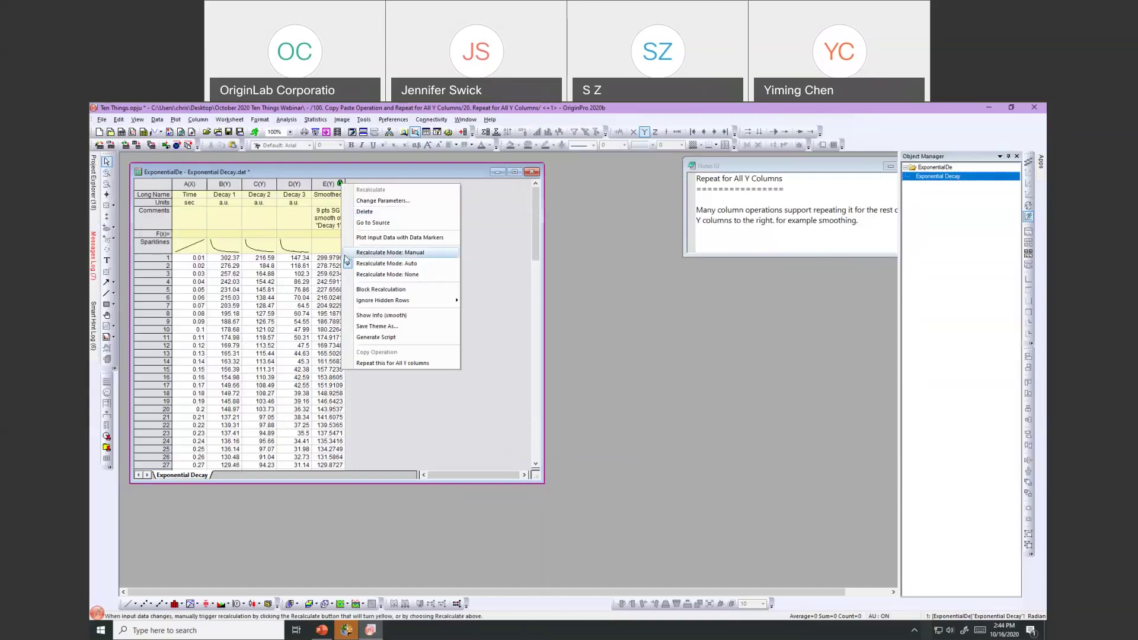
left_click(354, 364)
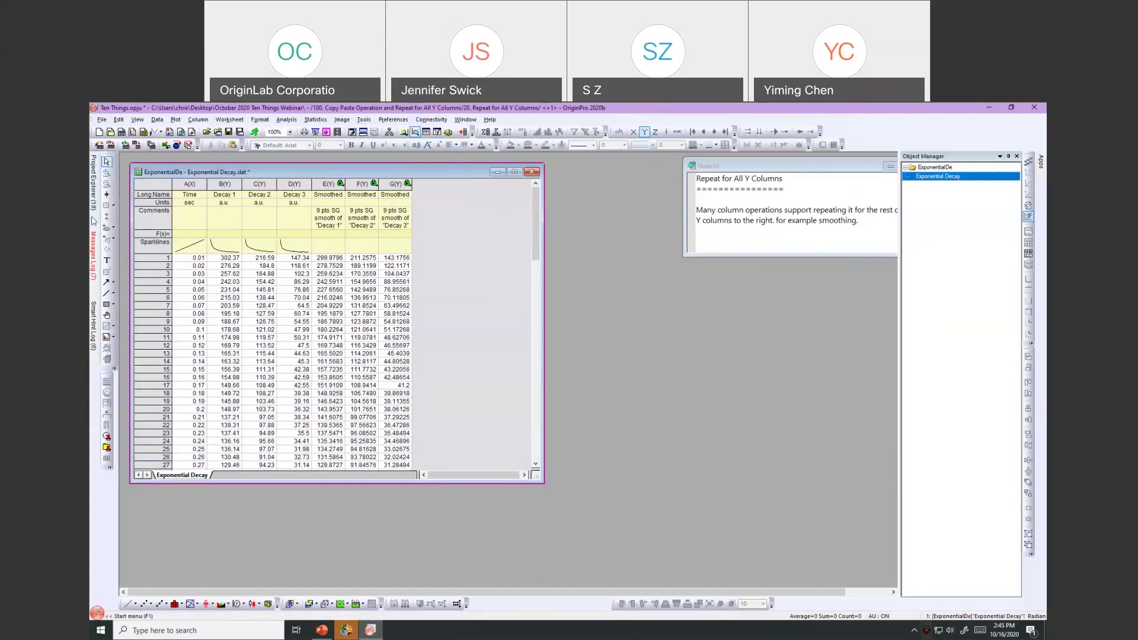
Step: Open the project folder "110. Copy Worksheets and Folders" and enlarge and arrange the two Dose Response workbooks side by side
mouse_move(93, 201)
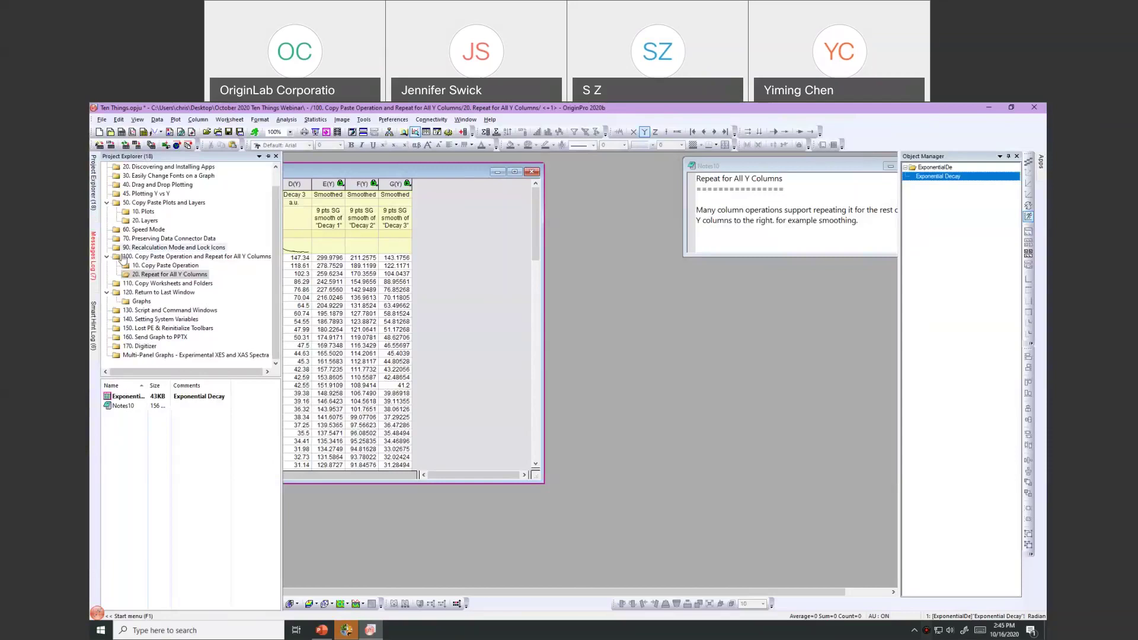
left_click(156, 284)
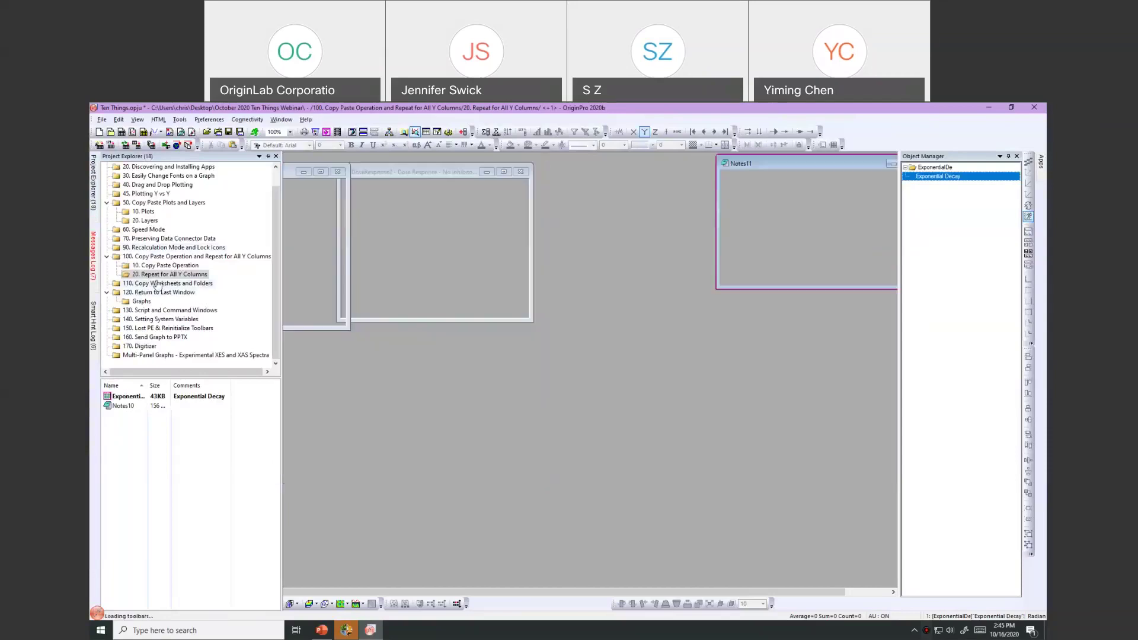
left_click_drag(462, 178, 528, 184)
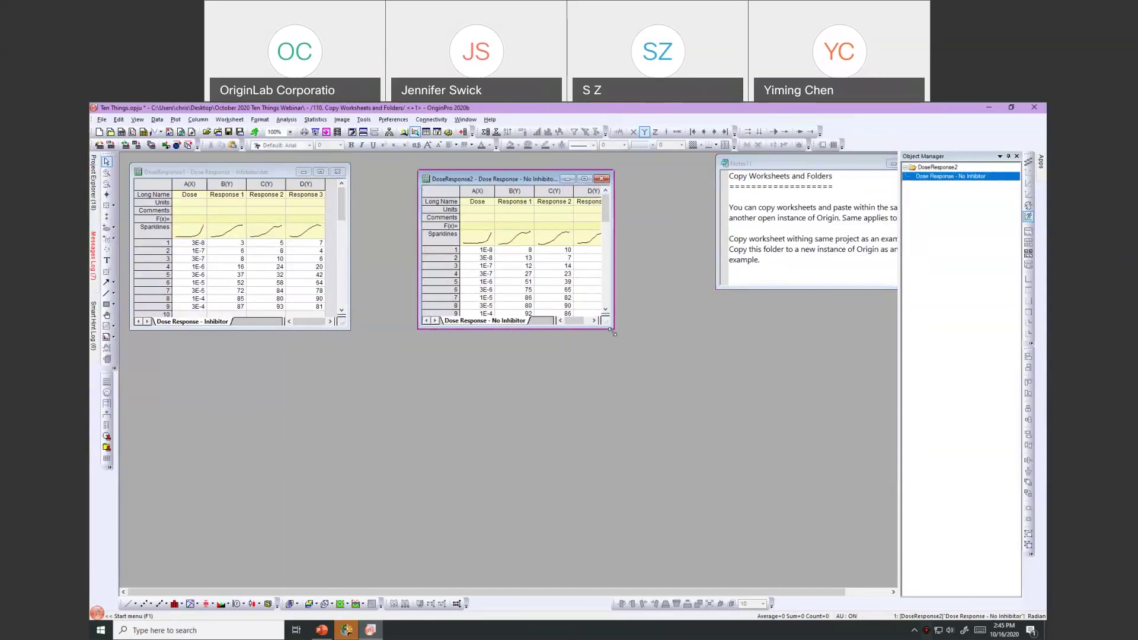
left_click_drag(611, 330, 686, 387)
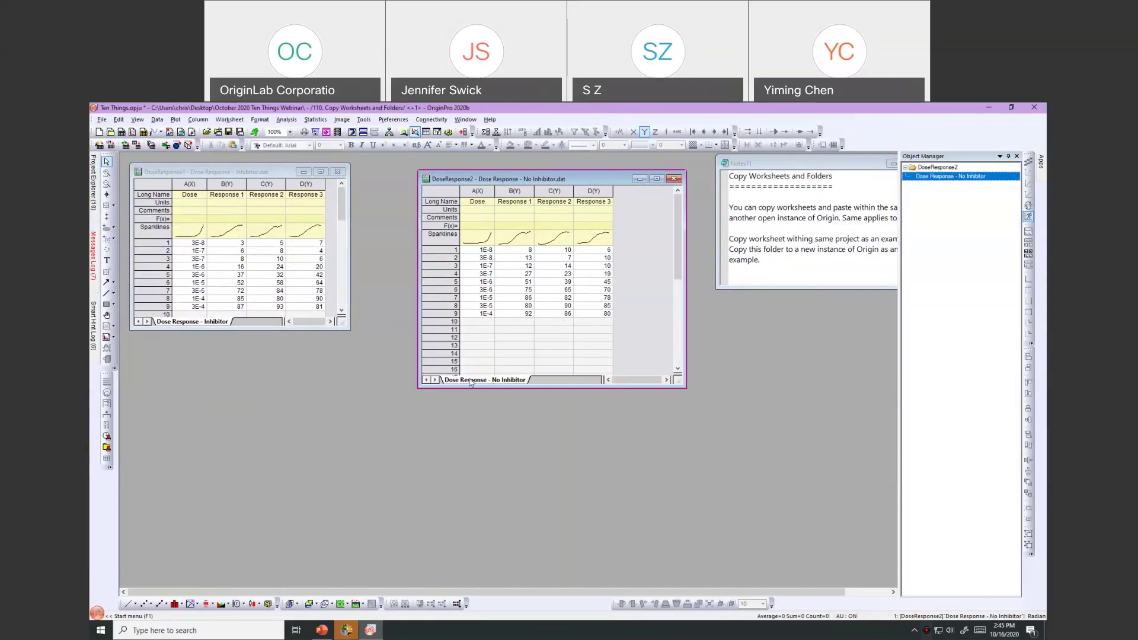
left_click_drag(354, 333, 447, 364)
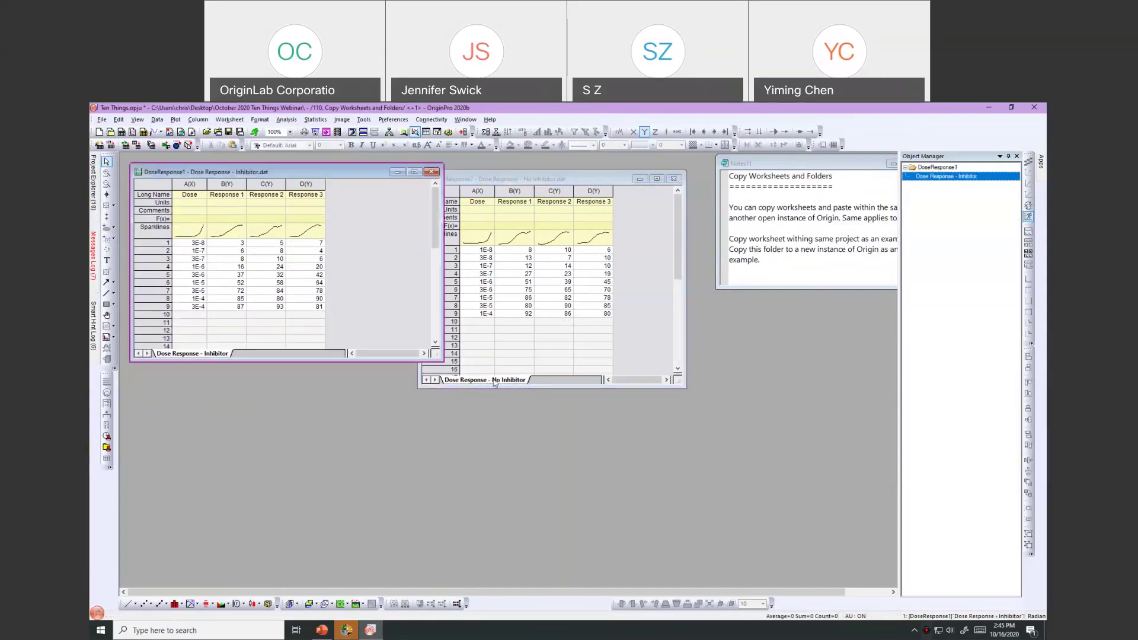
left_click(530, 206)
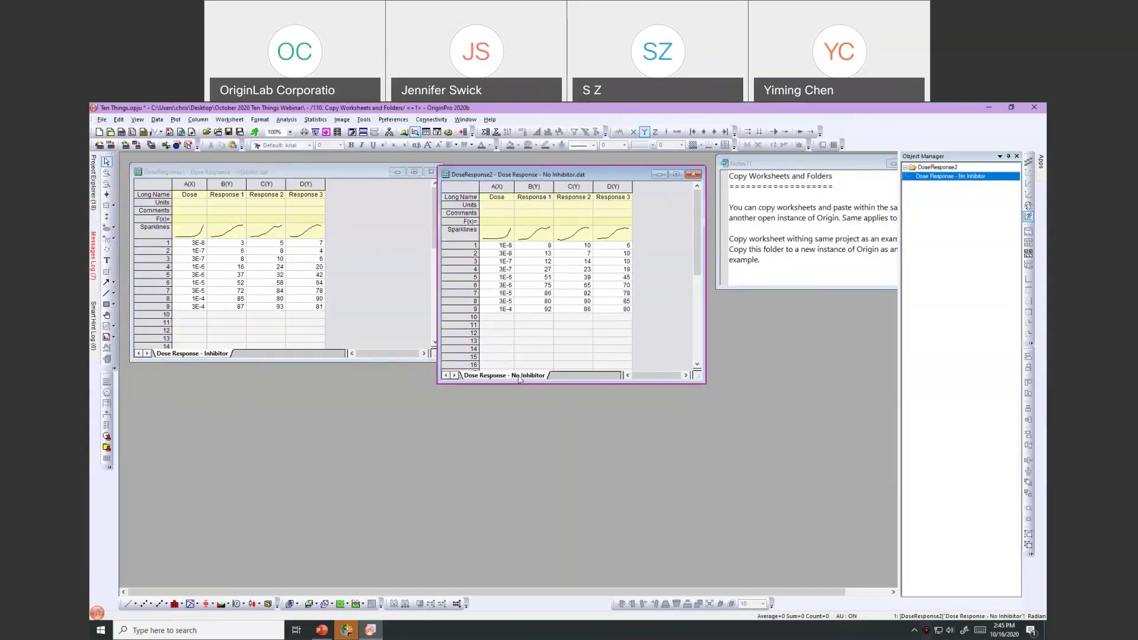
Step: Copy the "Dose Response - No Inhibitor" sheet and paste it as a new sheet into the Dose Response - Inhibitor workbook
right_click(519, 379)
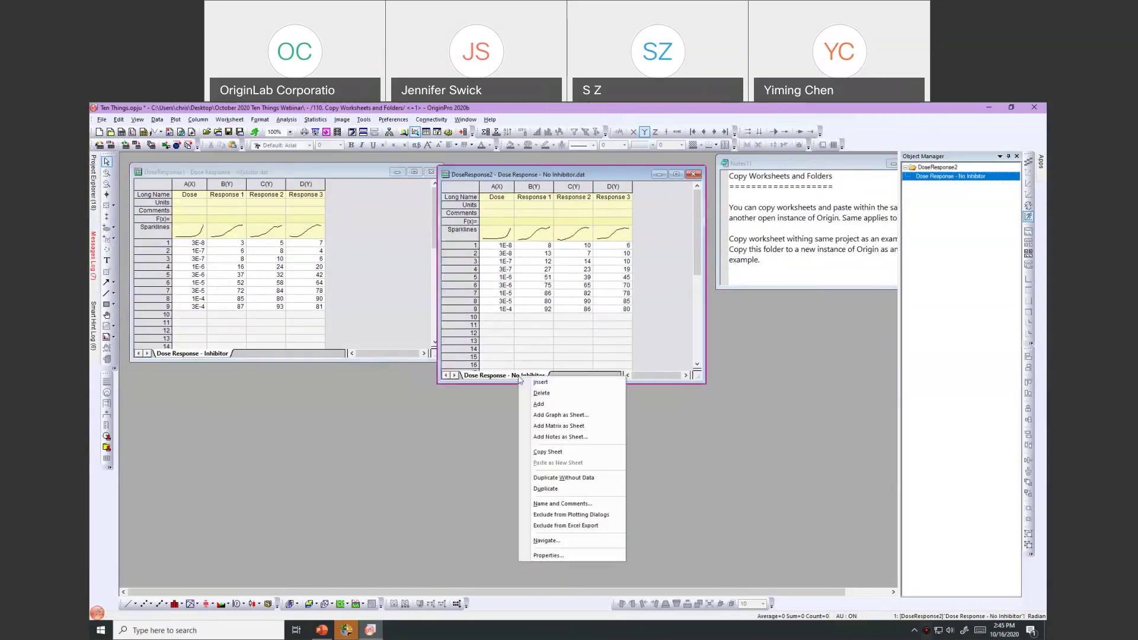
left_click(542, 453)
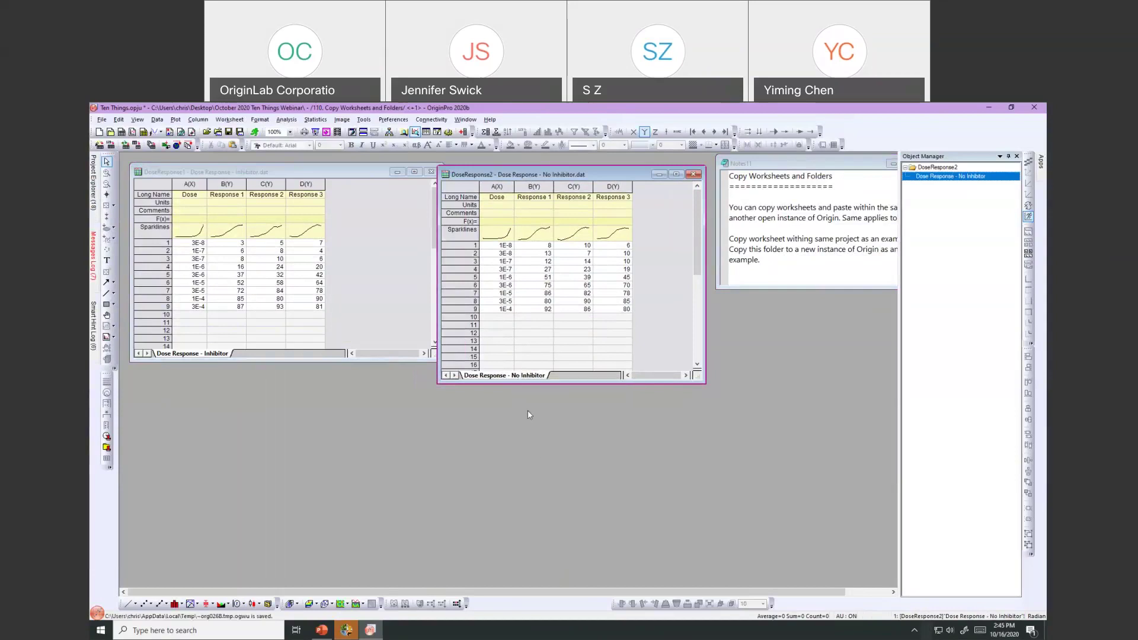
right_click(219, 357)
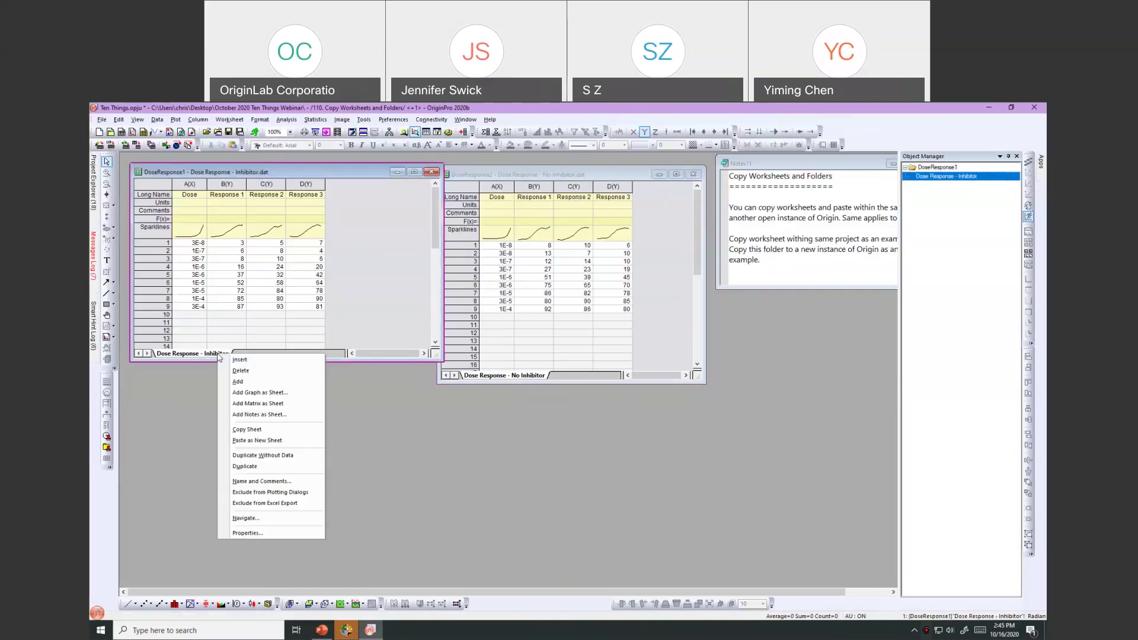
left_click(247, 442)
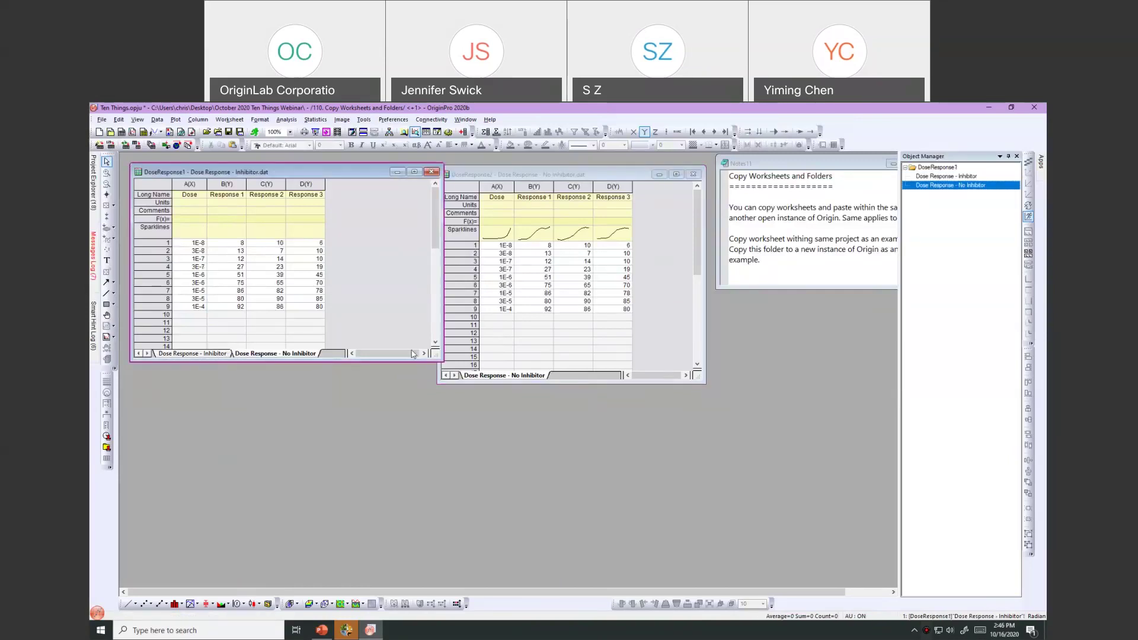
Step: Enlarge the Inhibitor workbook to compare its two sheets, and reactivate the separate No Inhibitor workbook
left_click_drag(441, 358, 575, 411)
left_click(193, 405)
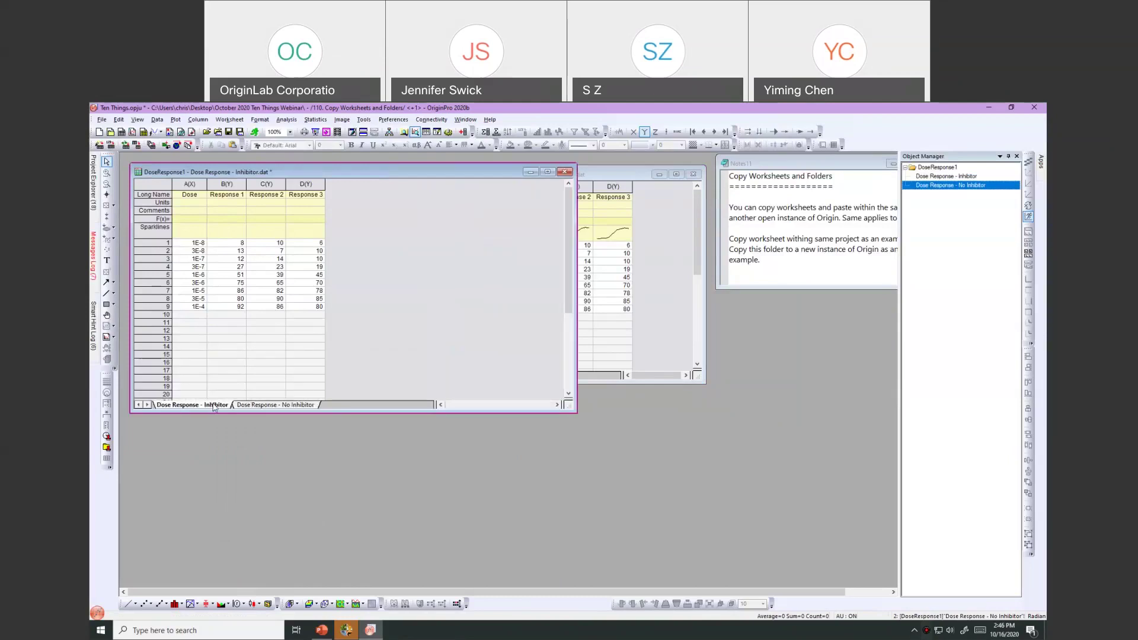
left_click(255, 405)
left_click(200, 408)
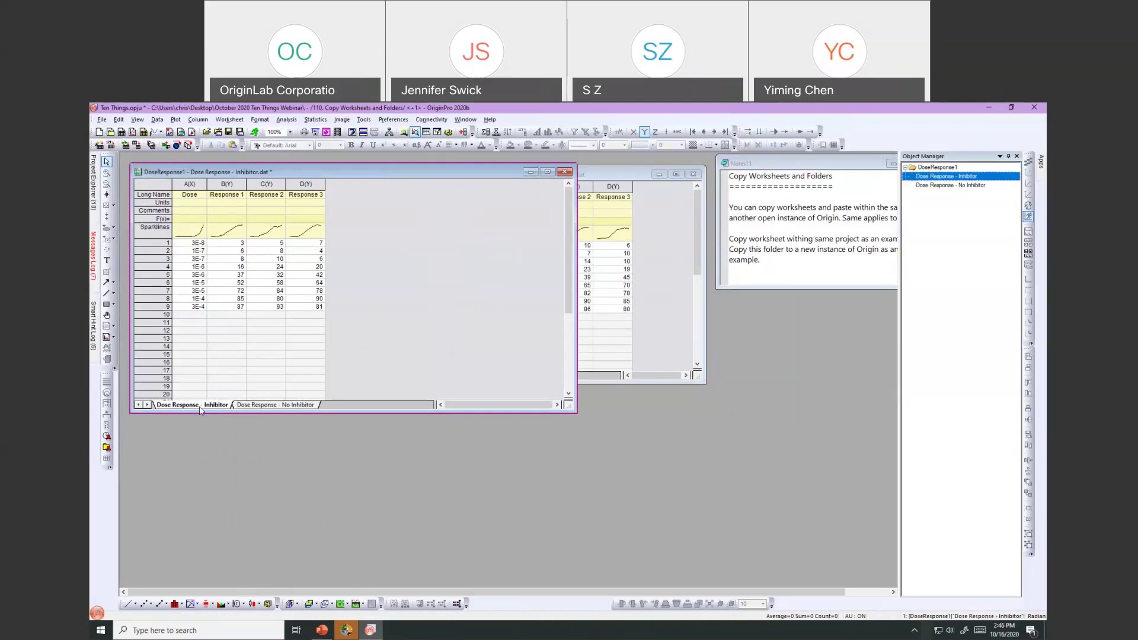
left_click(619, 175)
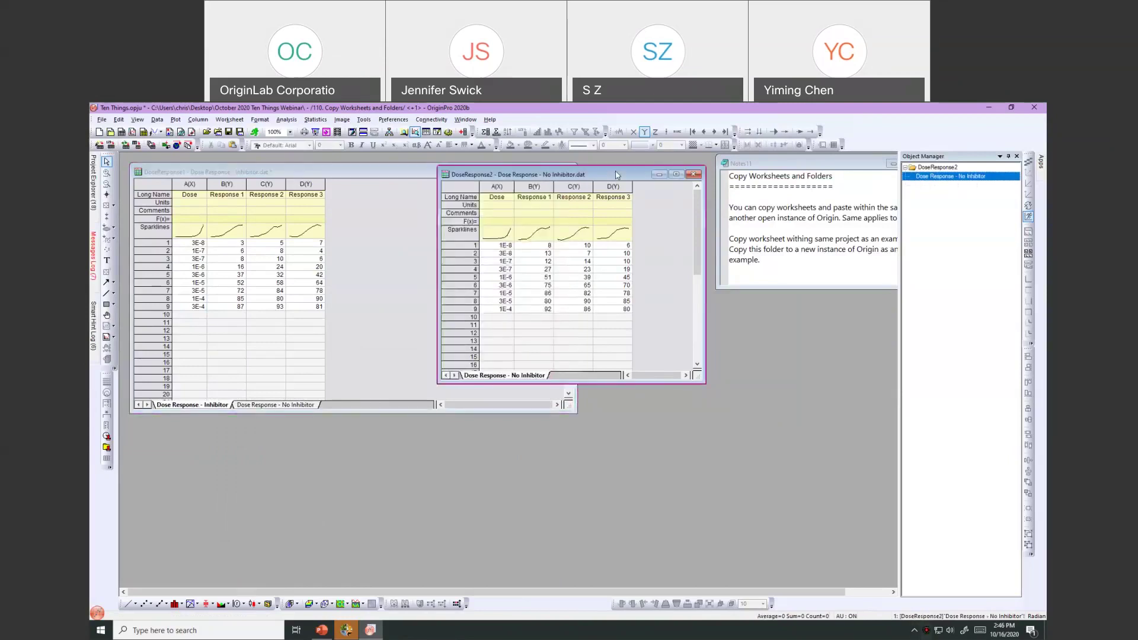
Step: Copy the project folder "110. Copy Worksheets and Folders" and paste it into the Ten Things root folder
mouse_move(94, 204)
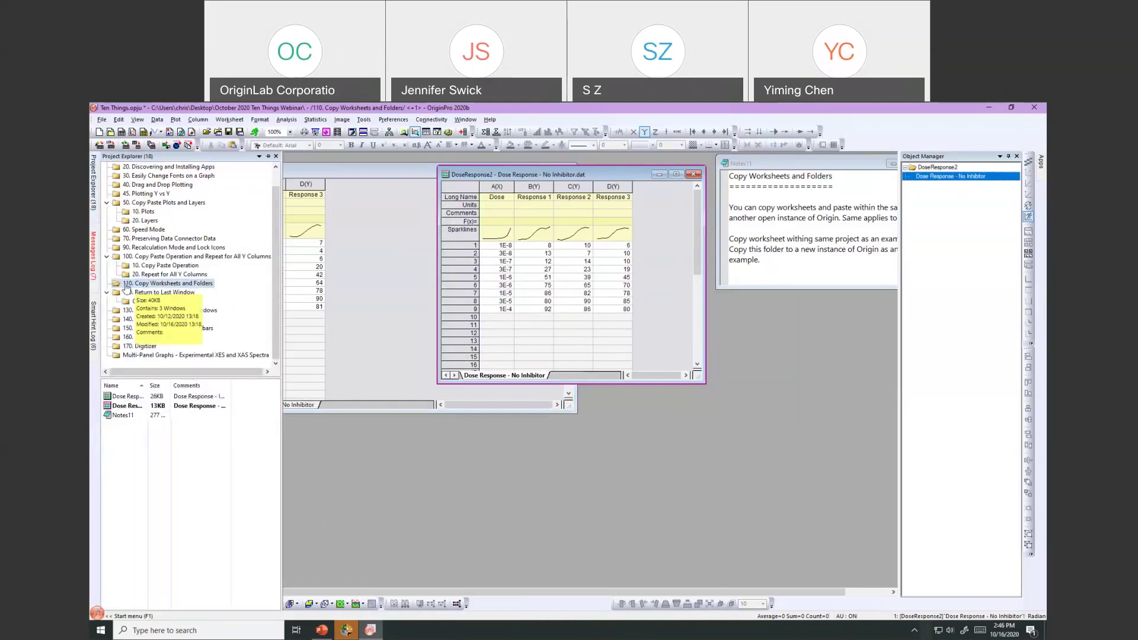
left_click(108, 257)
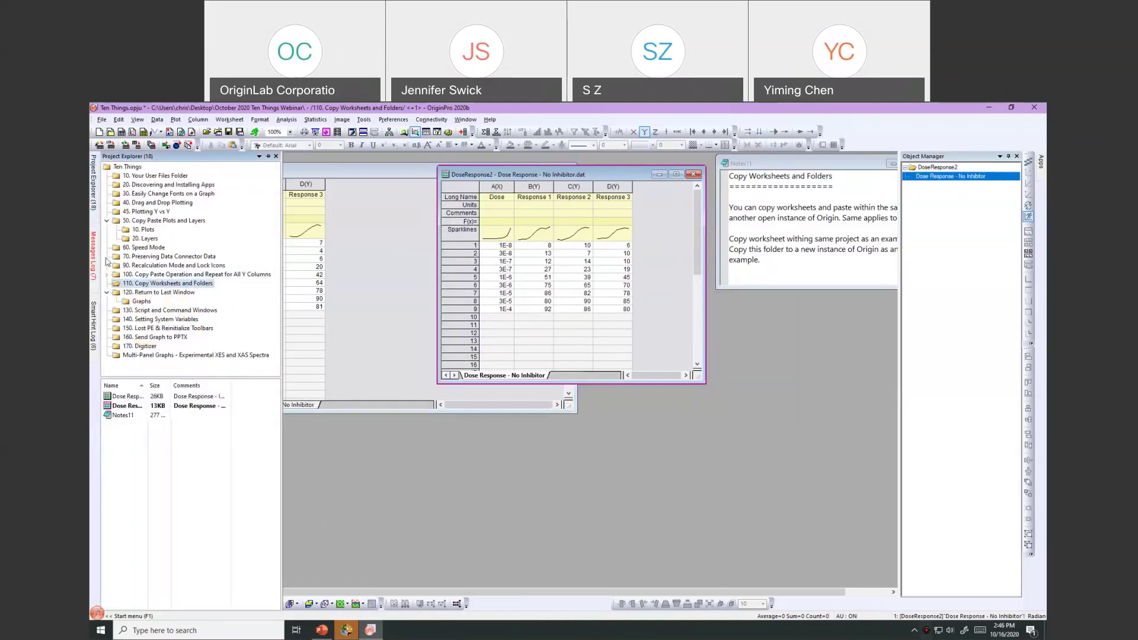
right_click(136, 285)
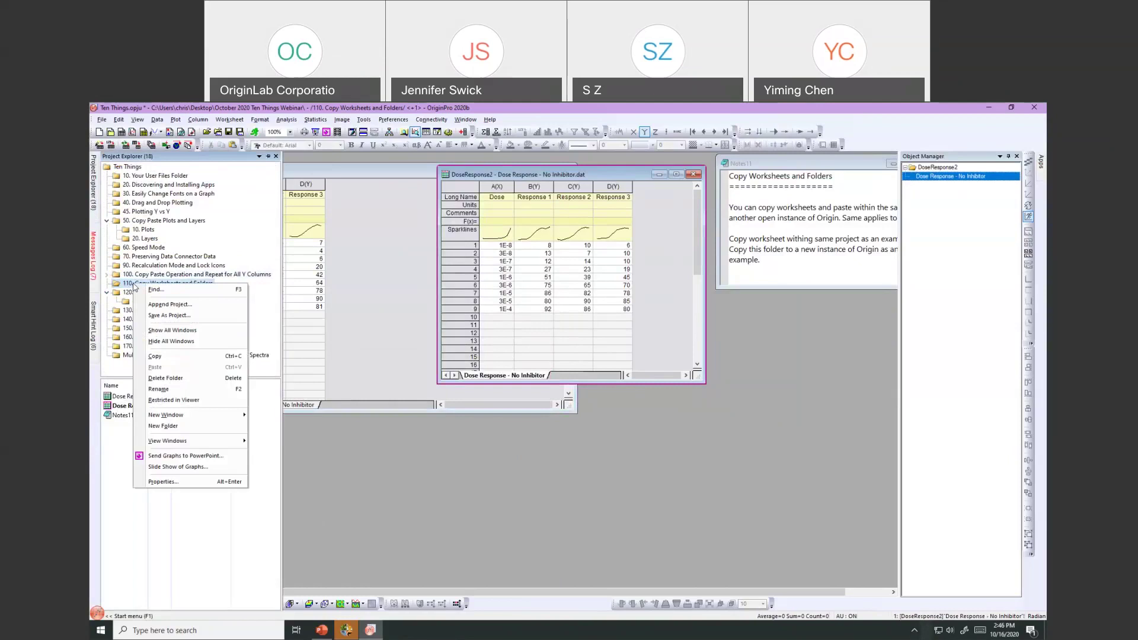
left_click(178, 356)
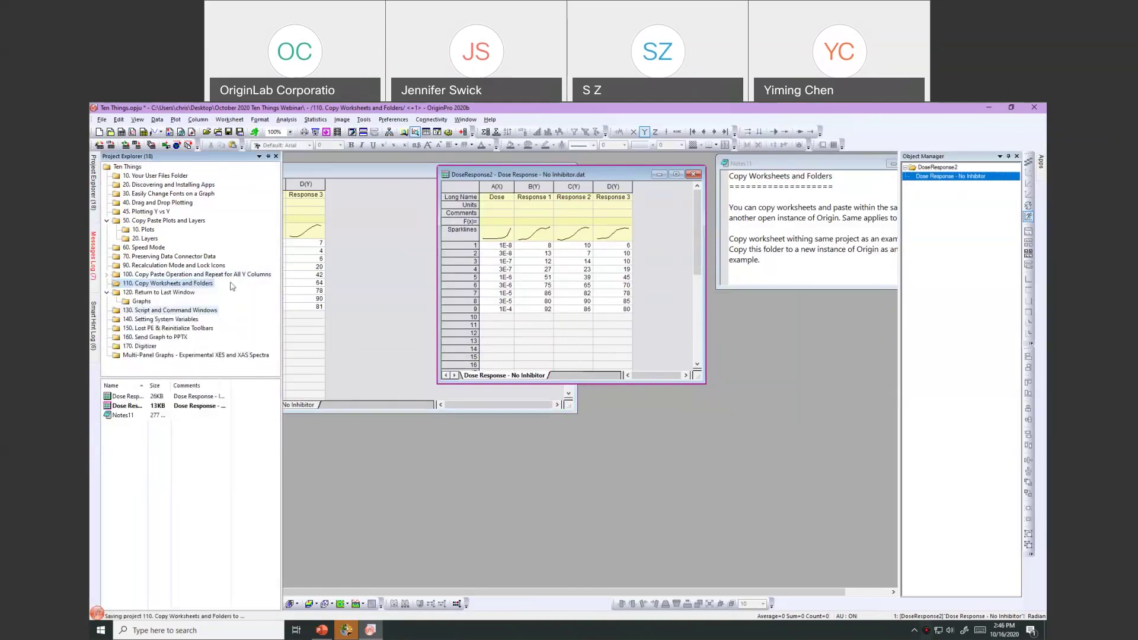
left_click(133, 168)
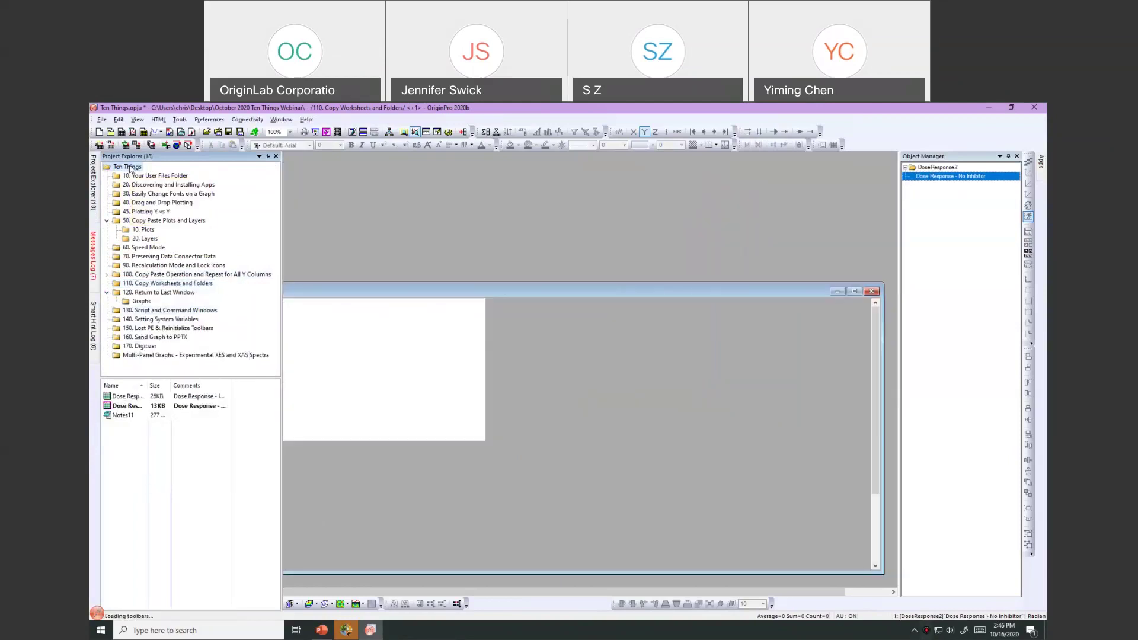
right_click(131, 168)
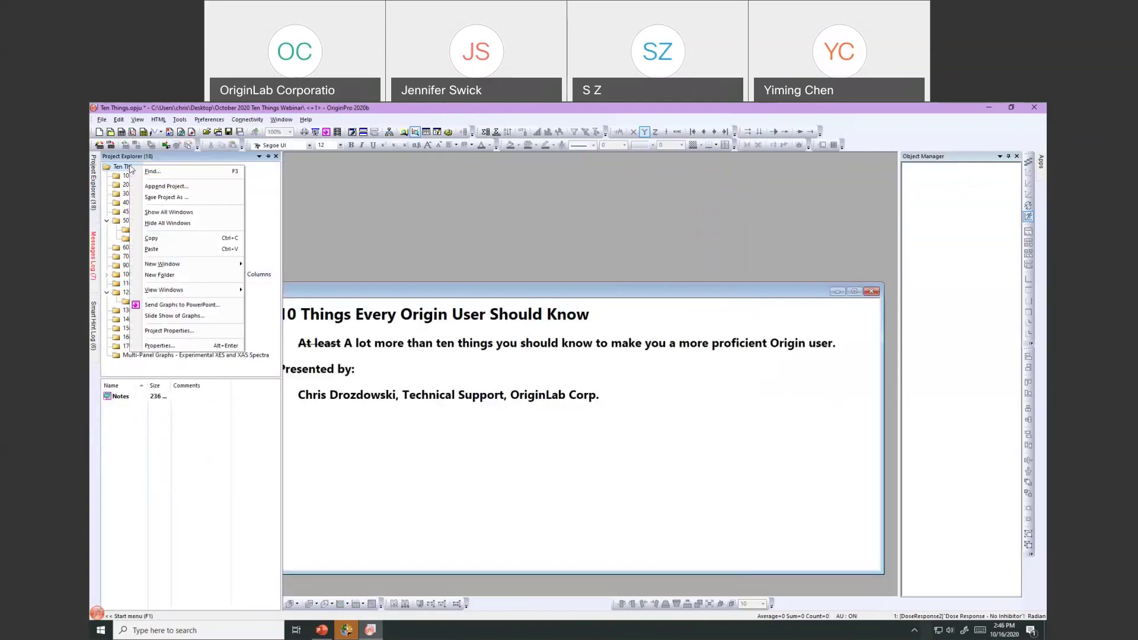
left_click(144, 251)
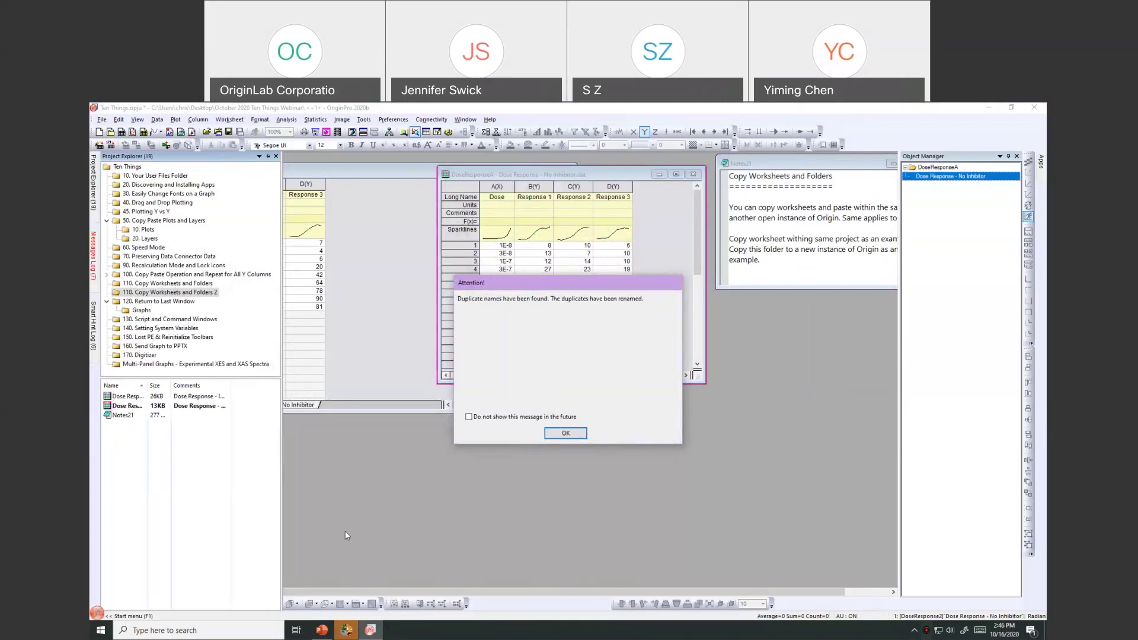
Step: Launch a second instance of Origin 2020b, dismissing the duplicate-names and license notices, and bring its empty project to the front
left_click(101, 630)
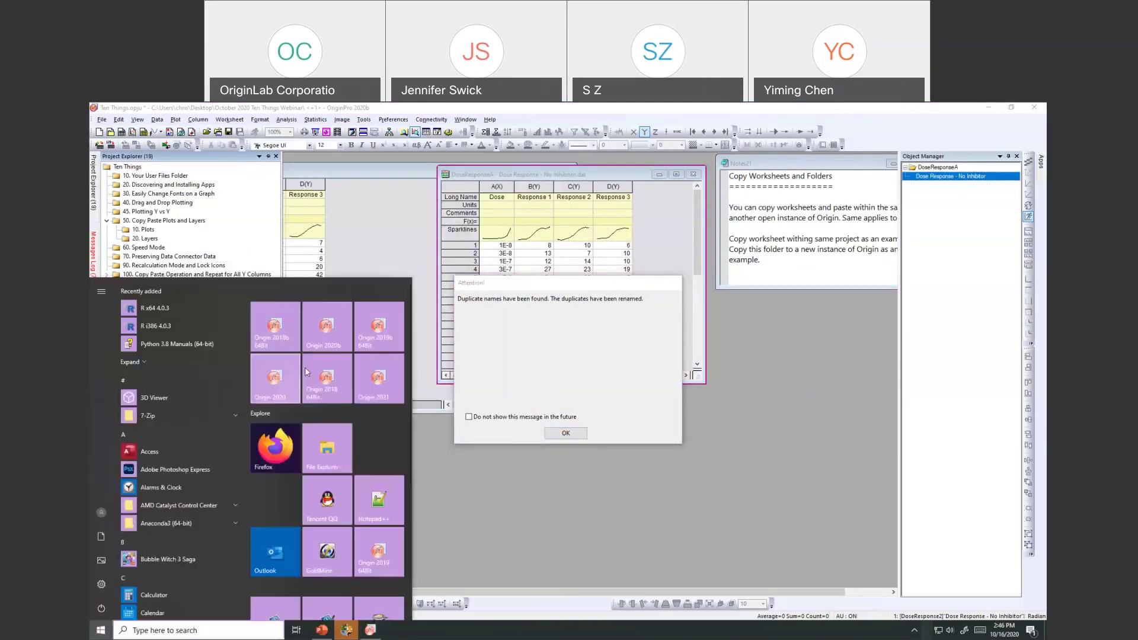
left_click(329, 338)
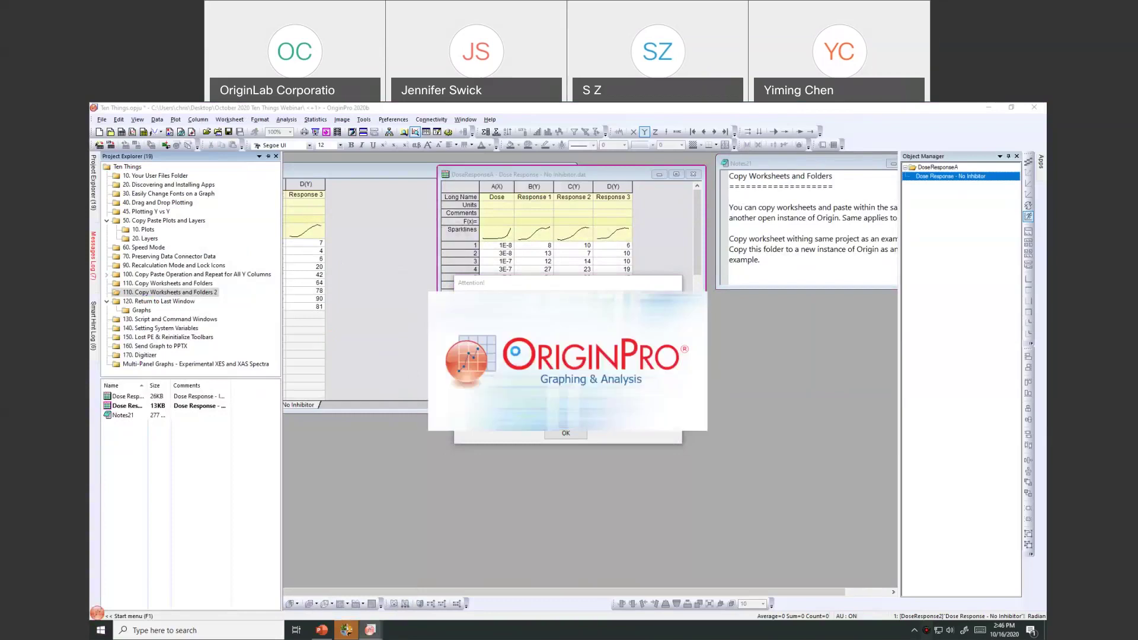
left_click(555, 440)
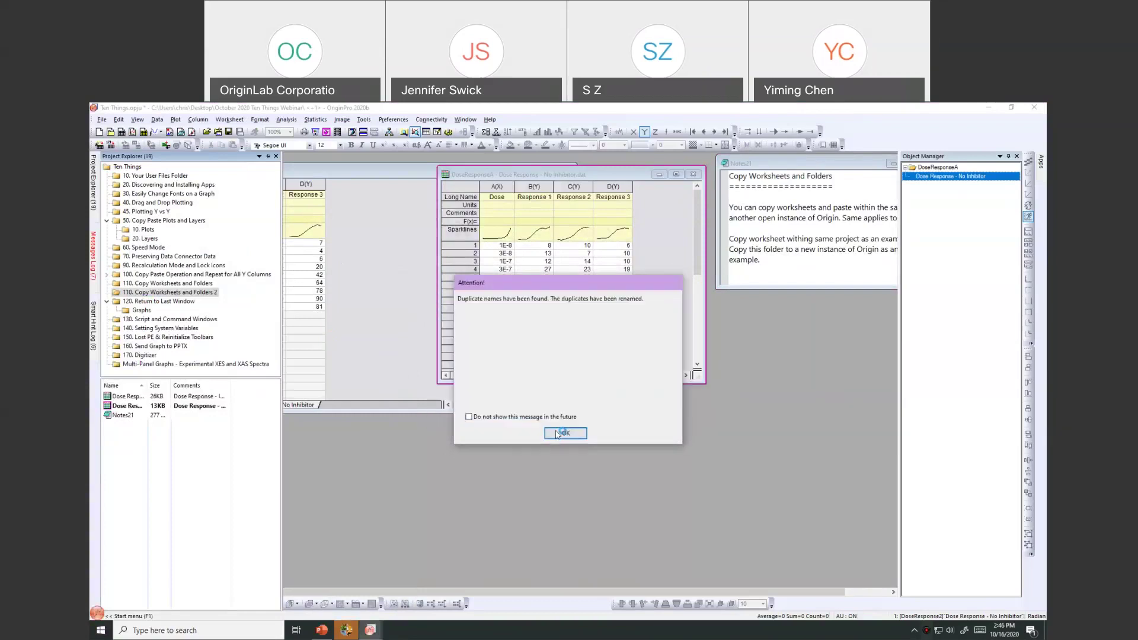
mouse_move(378, 632)
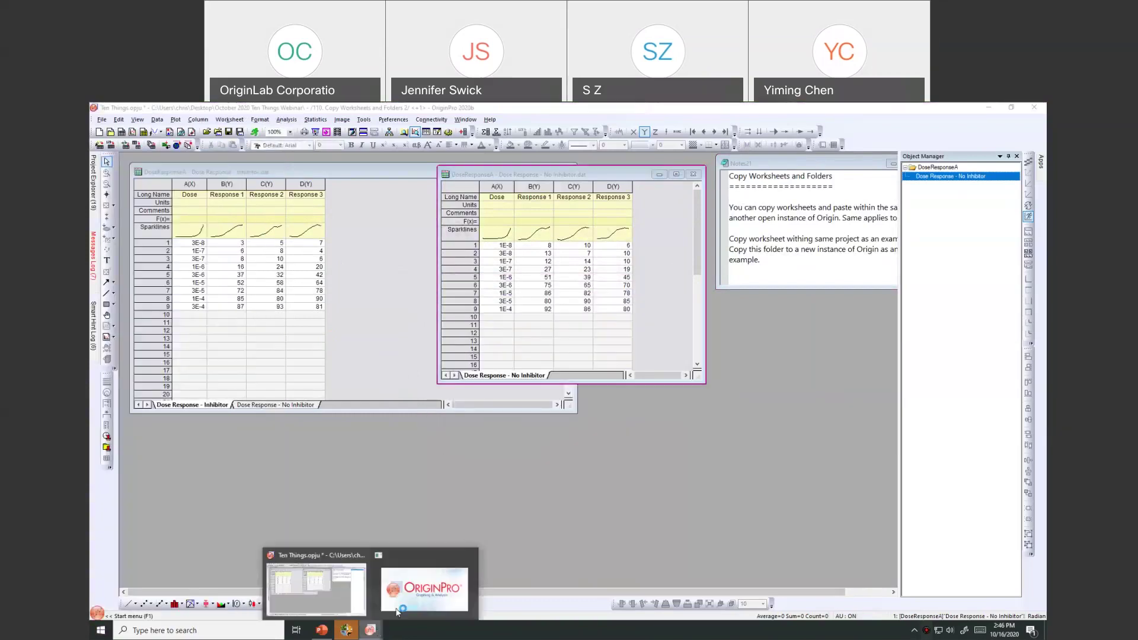
left_click(434, 590)
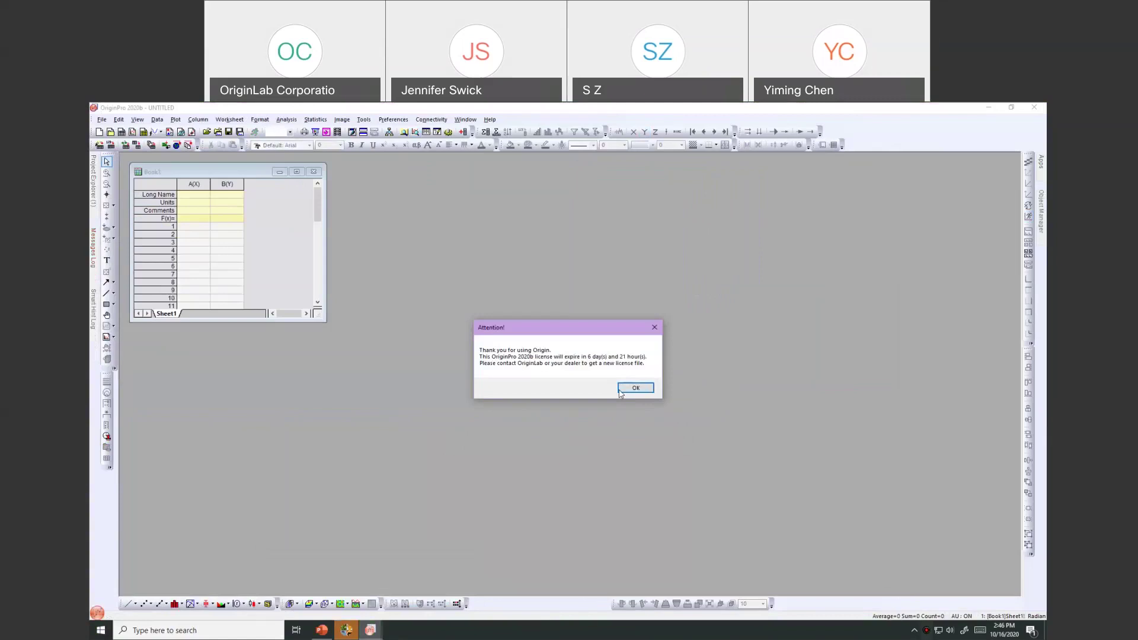
left_click(621, 392)
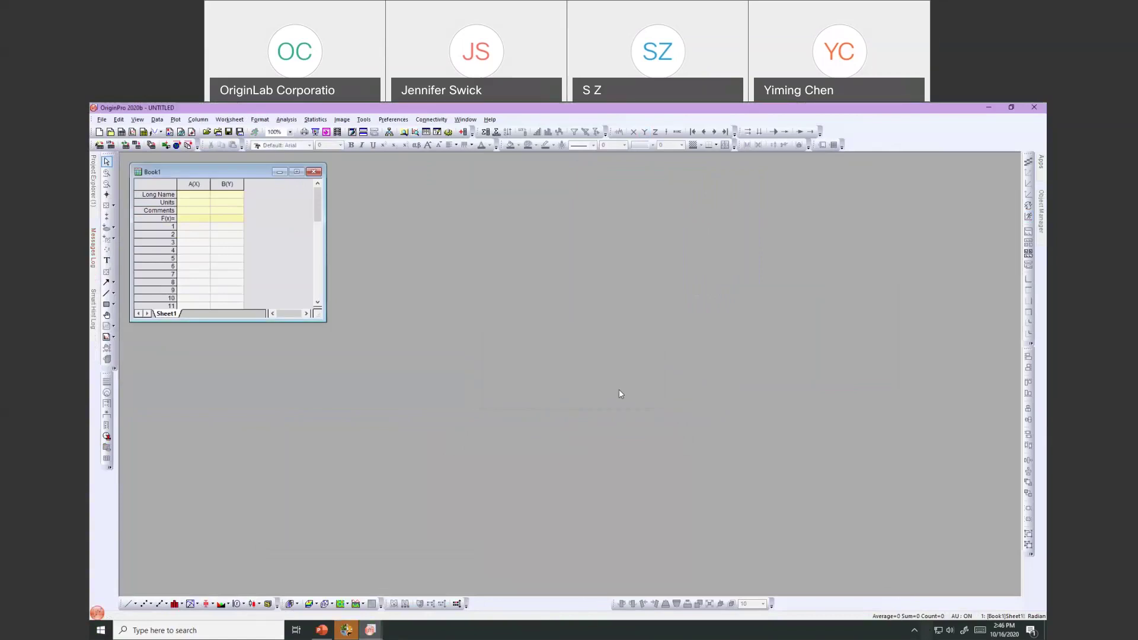
Step: Switch to the Ten Things project and copy the "Dose Response - No Inhibitor" sheet
left_click(370, 632)
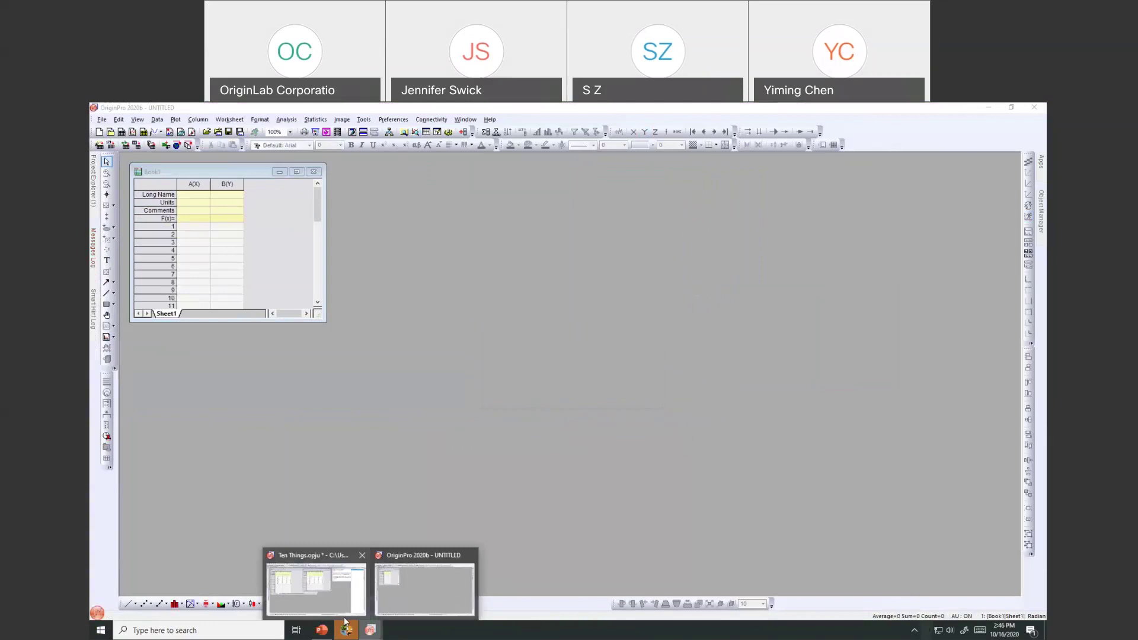
left_click(307, 591)
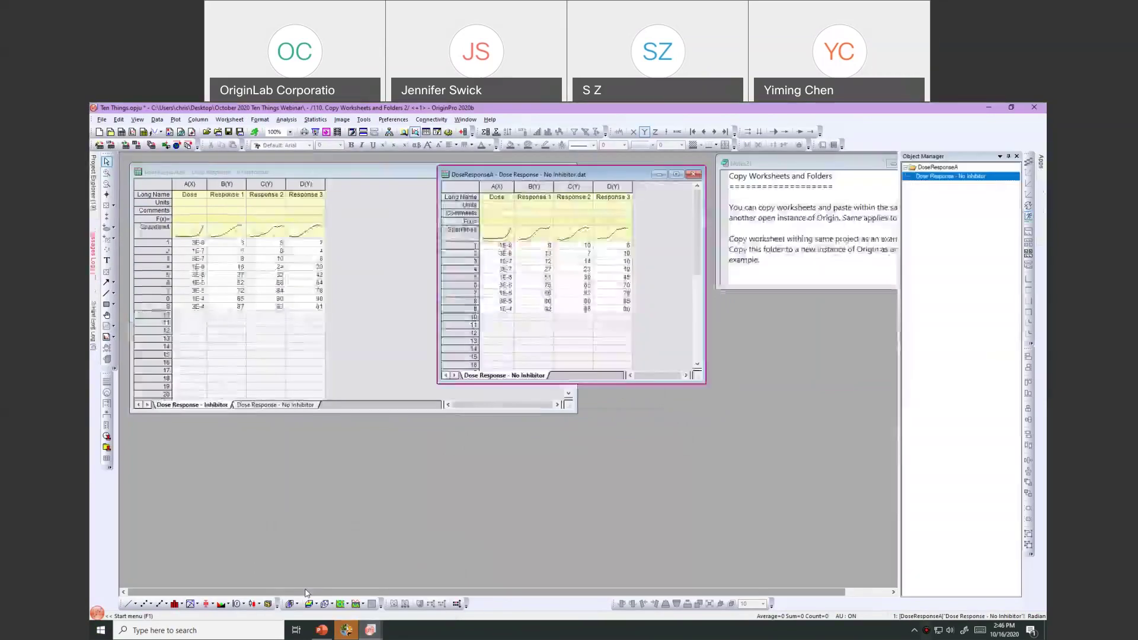
right_click(485, 377)
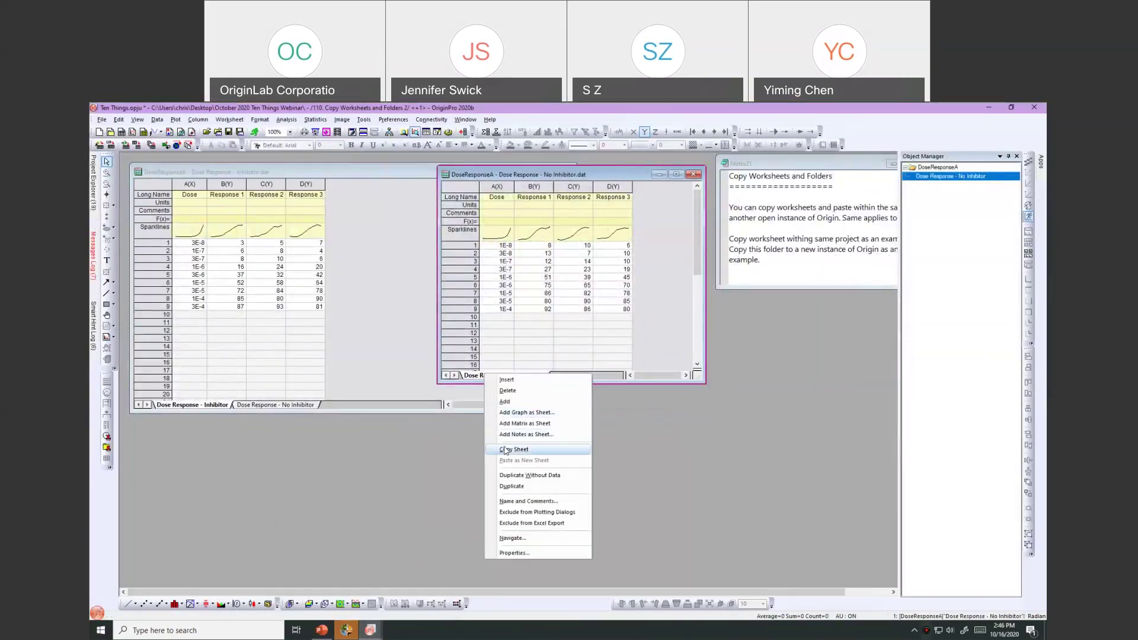
left_click(505, 450)
Step: Paste the copied worksheet as a new sheet into Book1 of the untitled project and enlarge that workbook to show all its columns
left_click(414, 572)
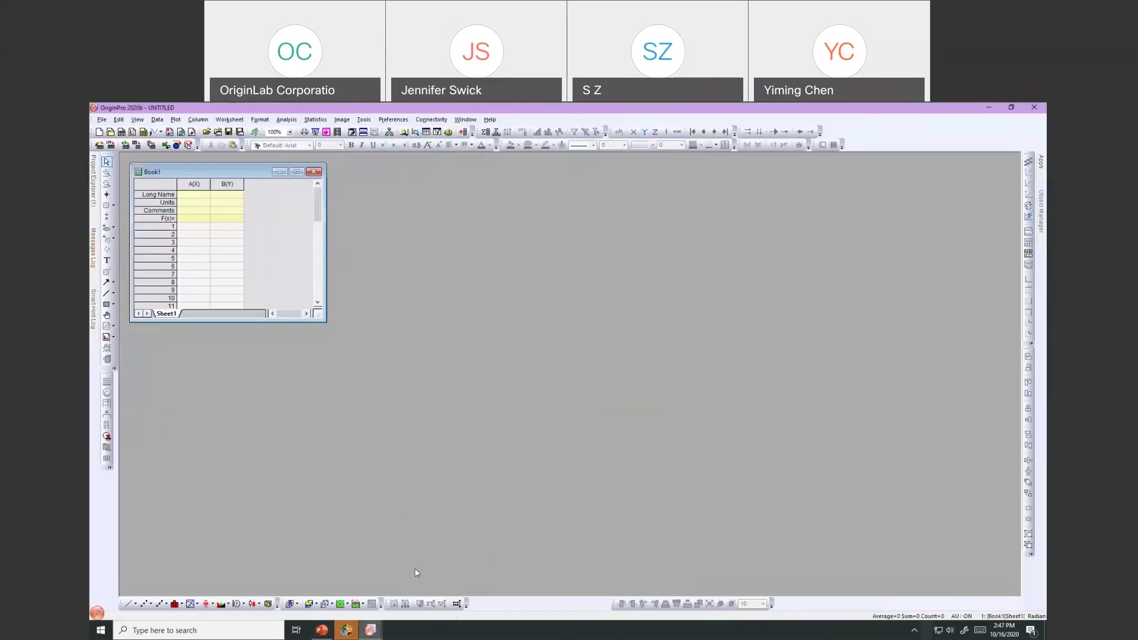
right_click(173, 315)
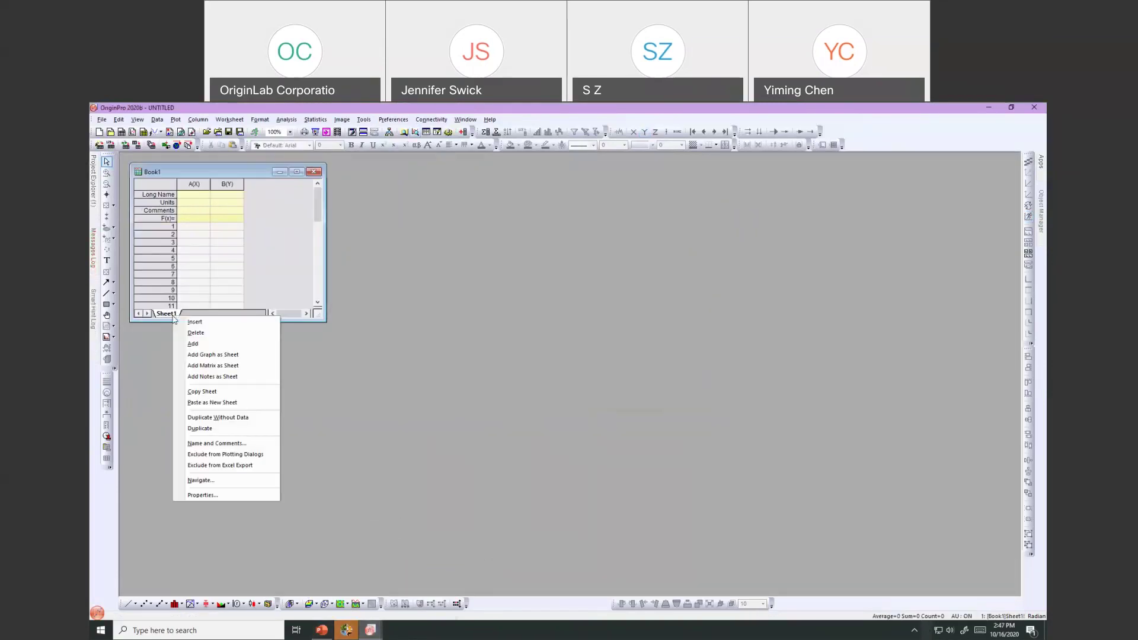
left_click(189, 404)
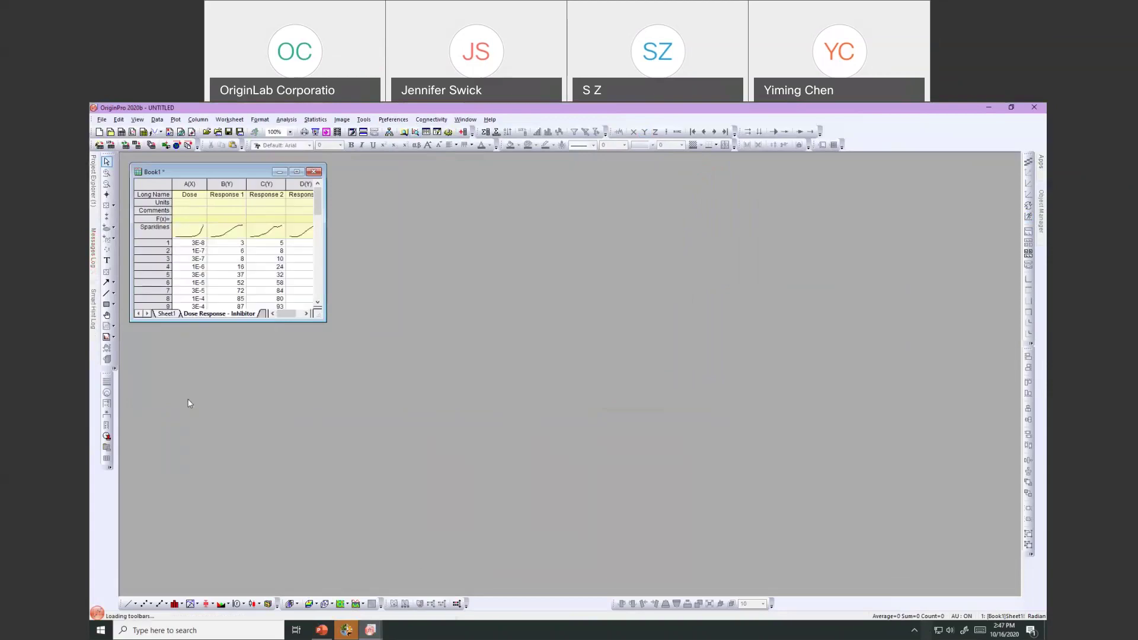
left_click_drag(466, 404, 467, 403)
Step: Return to the Ten Things project and copy the folder "110. Copy Worksheets and Folders 2"
mouse_move(370, 629)
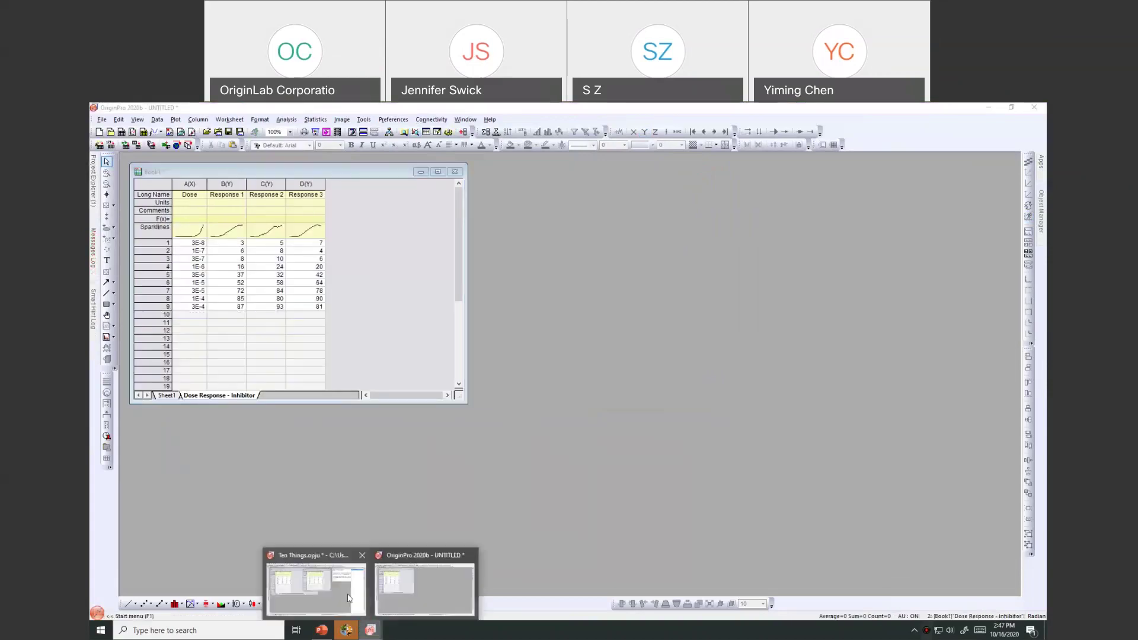
left_click(349, 598)
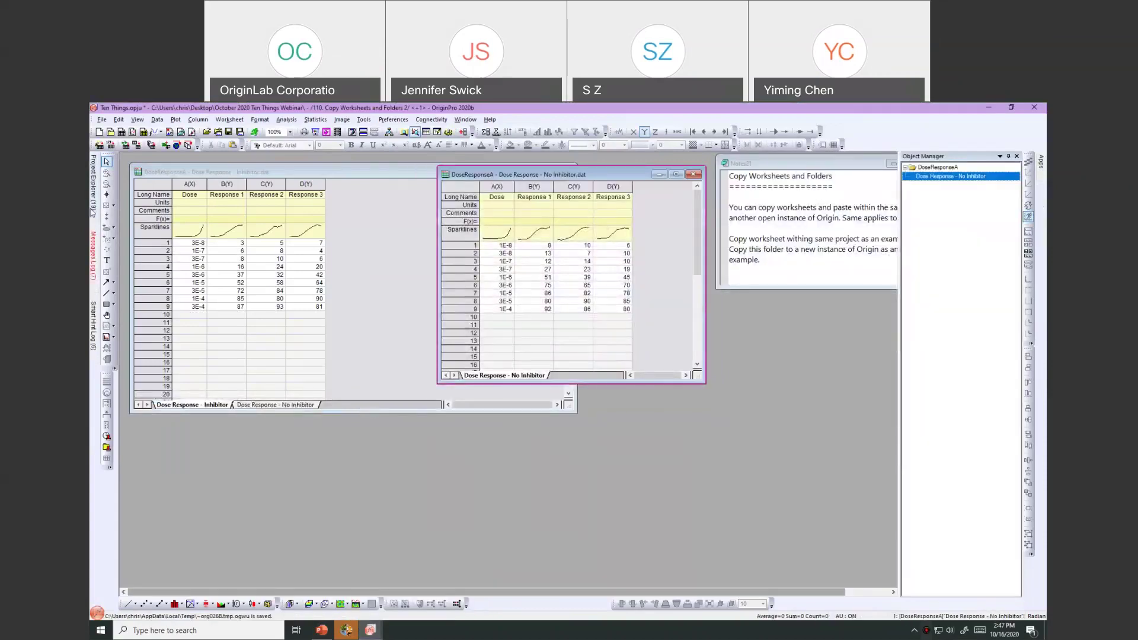
mouse_move(92, 211)
right_click(138, 292)
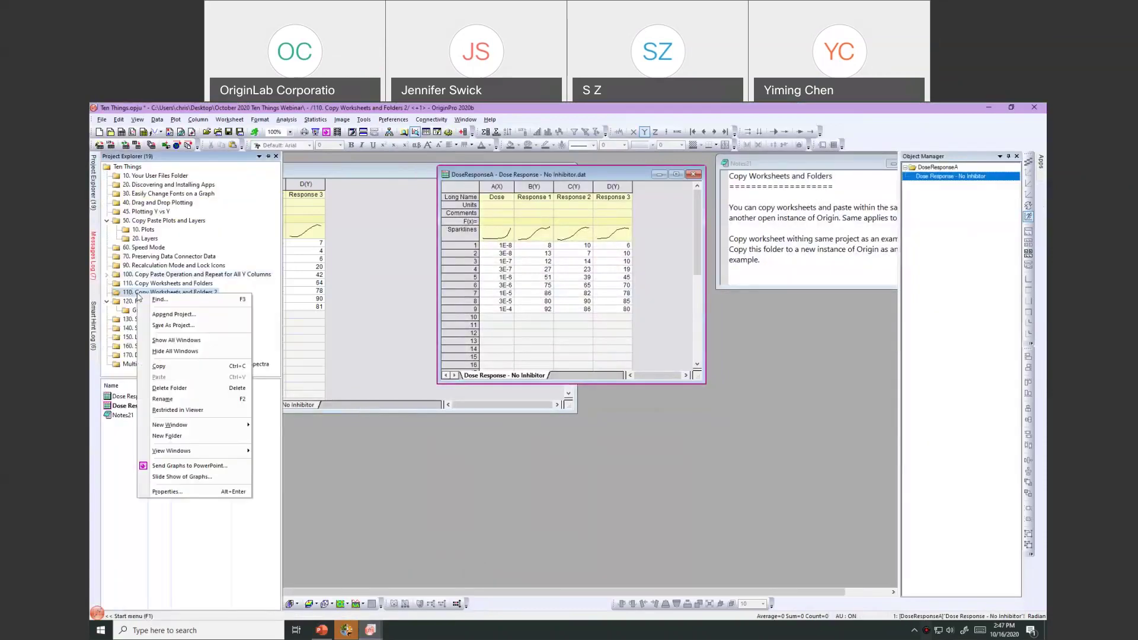
left_click(158, 365)
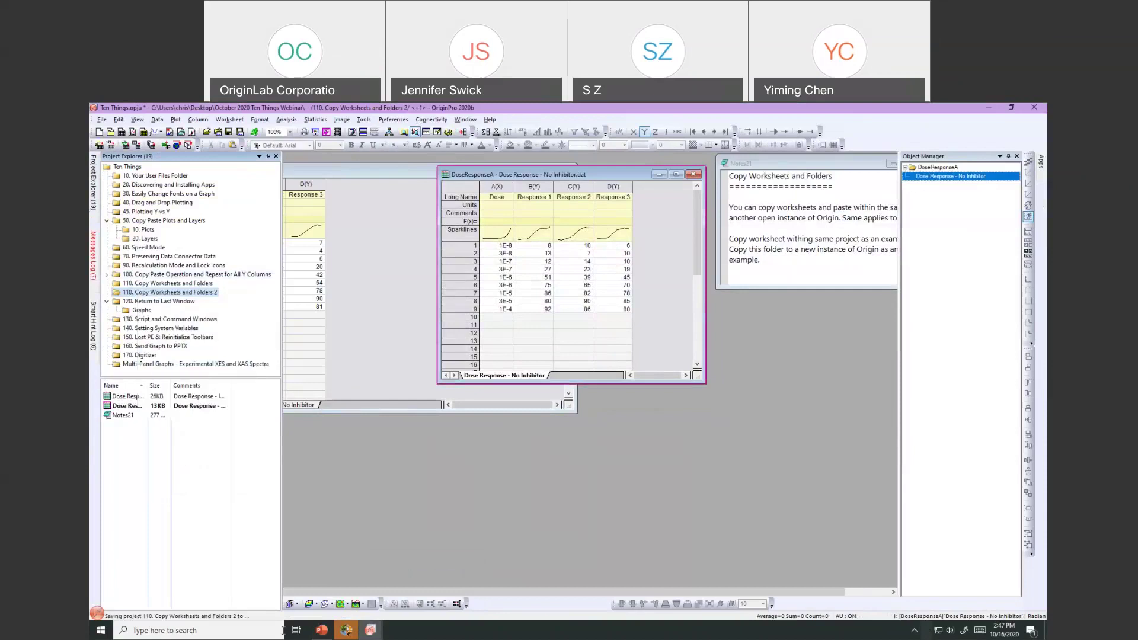
Step: Paste the copied folder into the root folder of the UNTITLED project in the second Origin instance, dismissing the duplicate-names notice
mouse_move(352, 628)
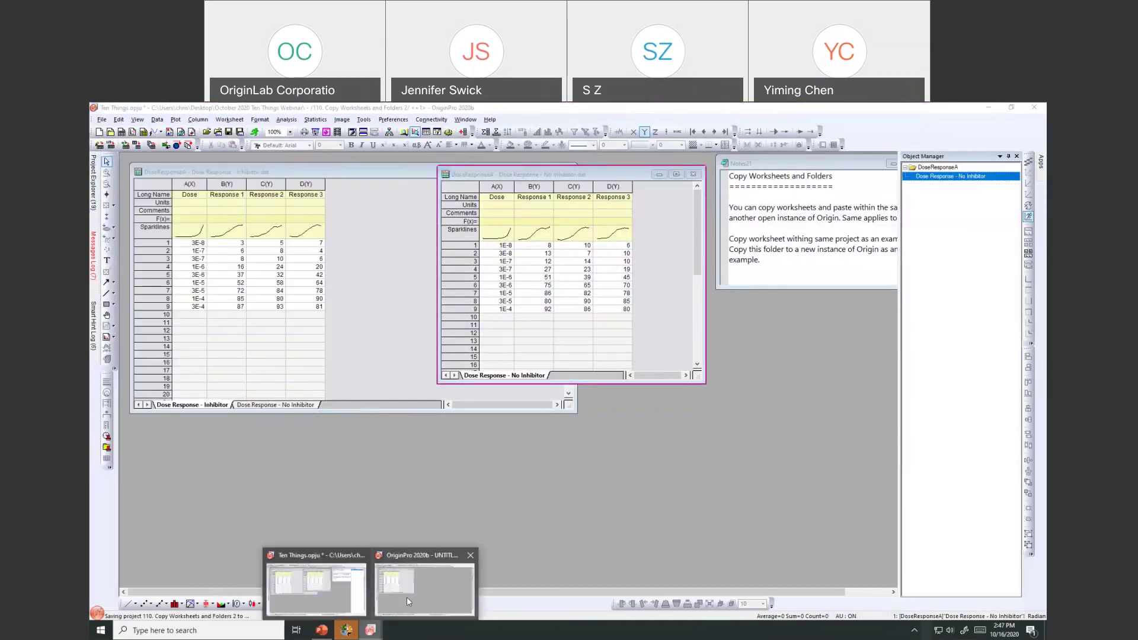
left_click(407, 597)
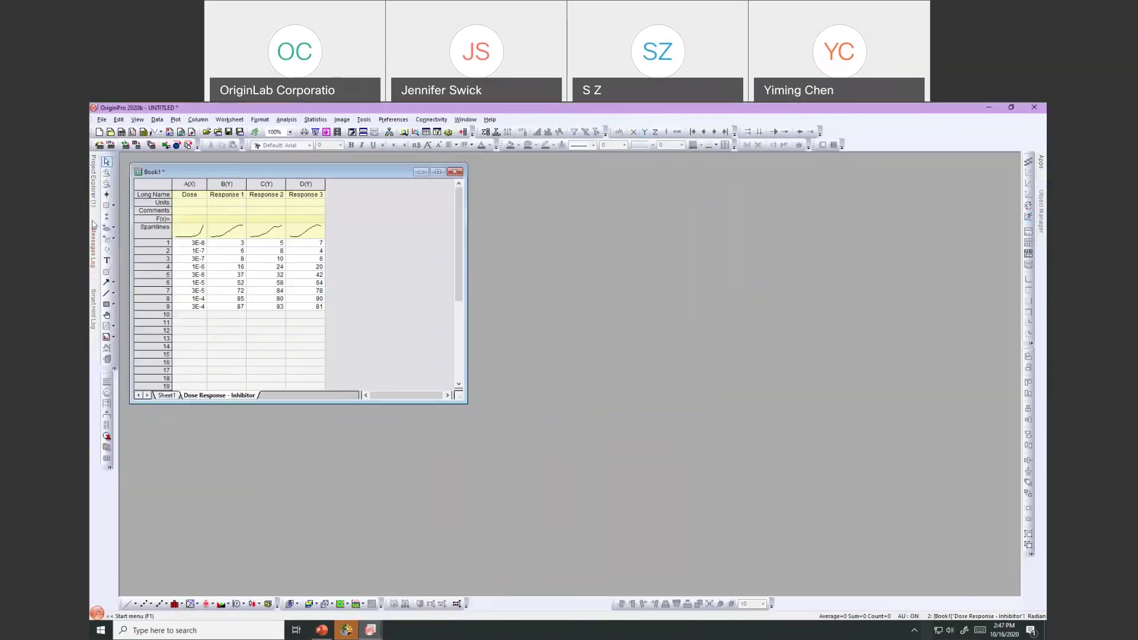
left_click(93, 178)
left_click(124, 167)
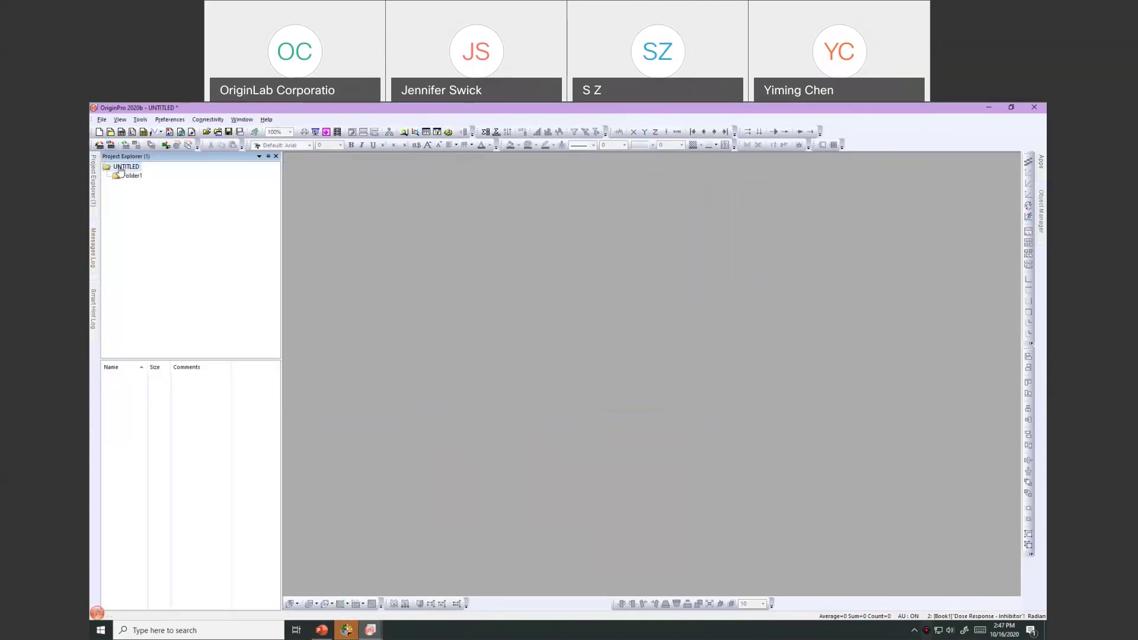
right_click(119, 168)
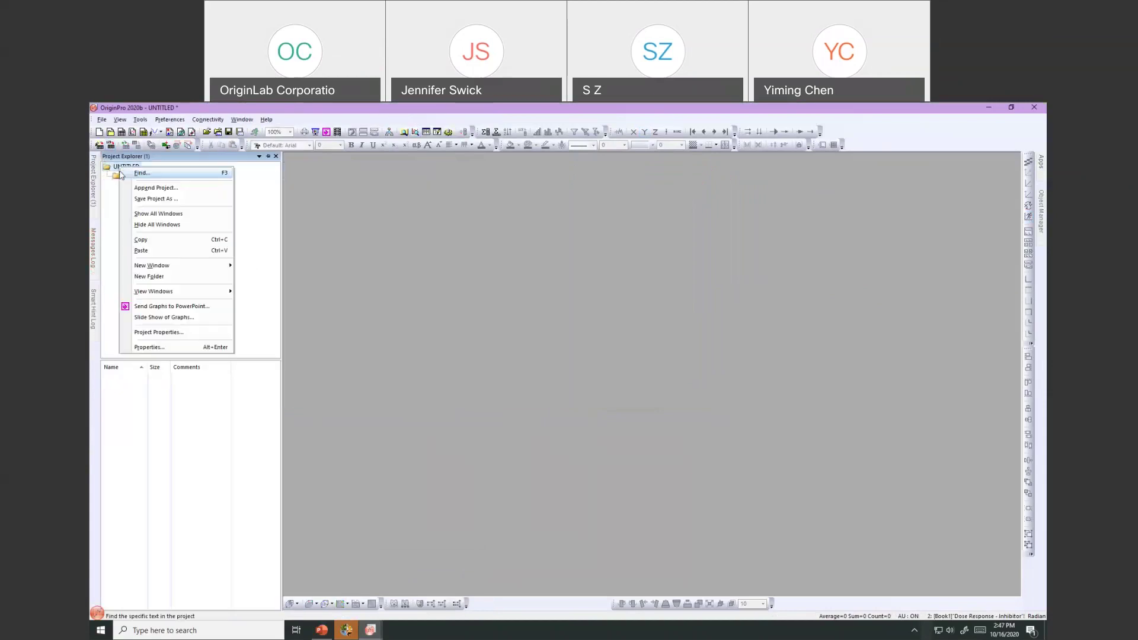
left_click(141, 251)
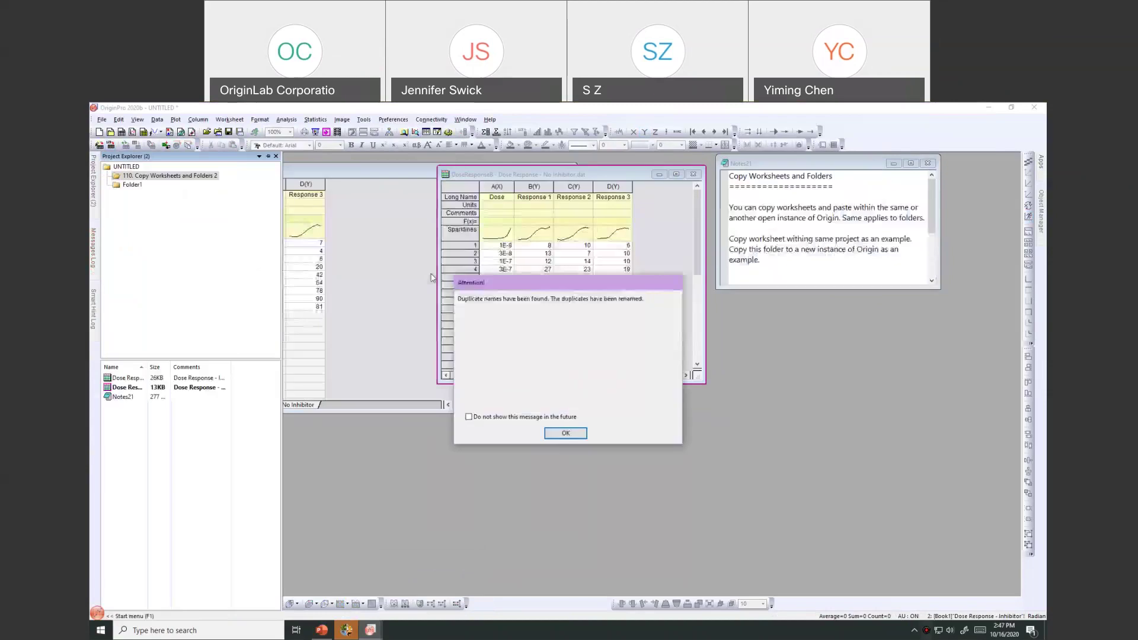
left_click(565, 433)
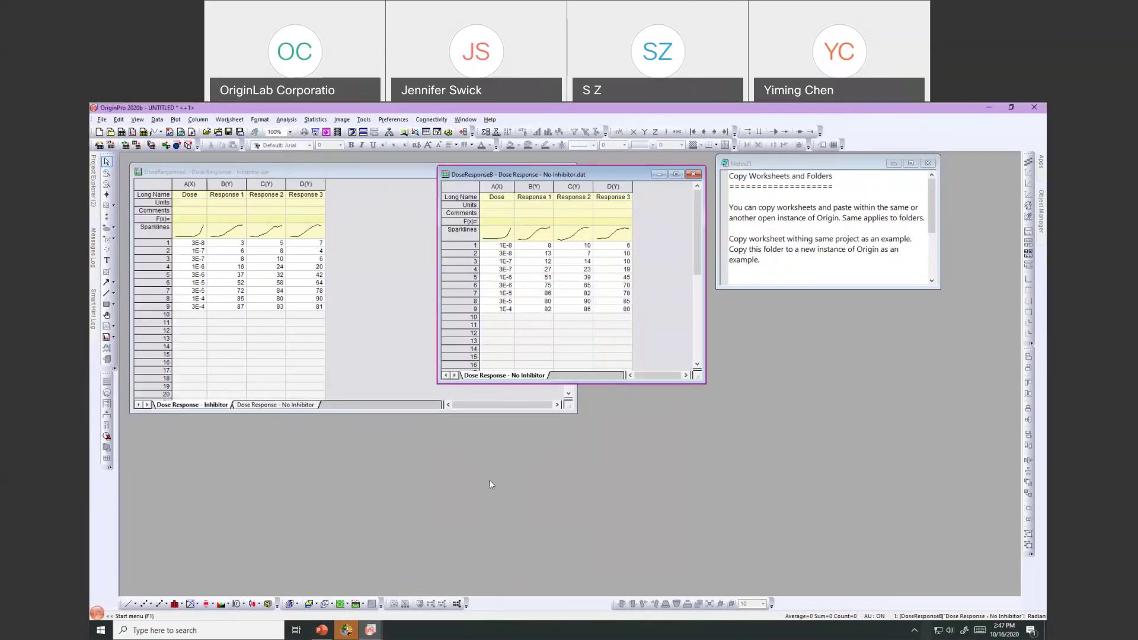
Step: Switch back to the Ten Things project and open its "120. Return to Last Window" folder
left_click(371, 631)
left_click(321, 602)
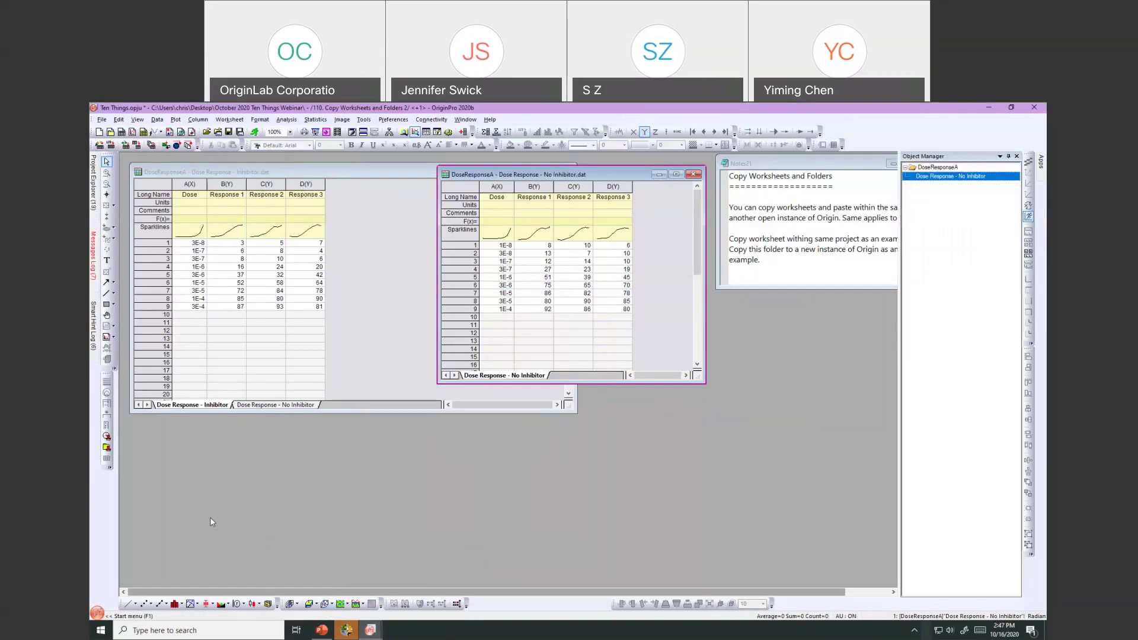
mouse_move(93, 184)
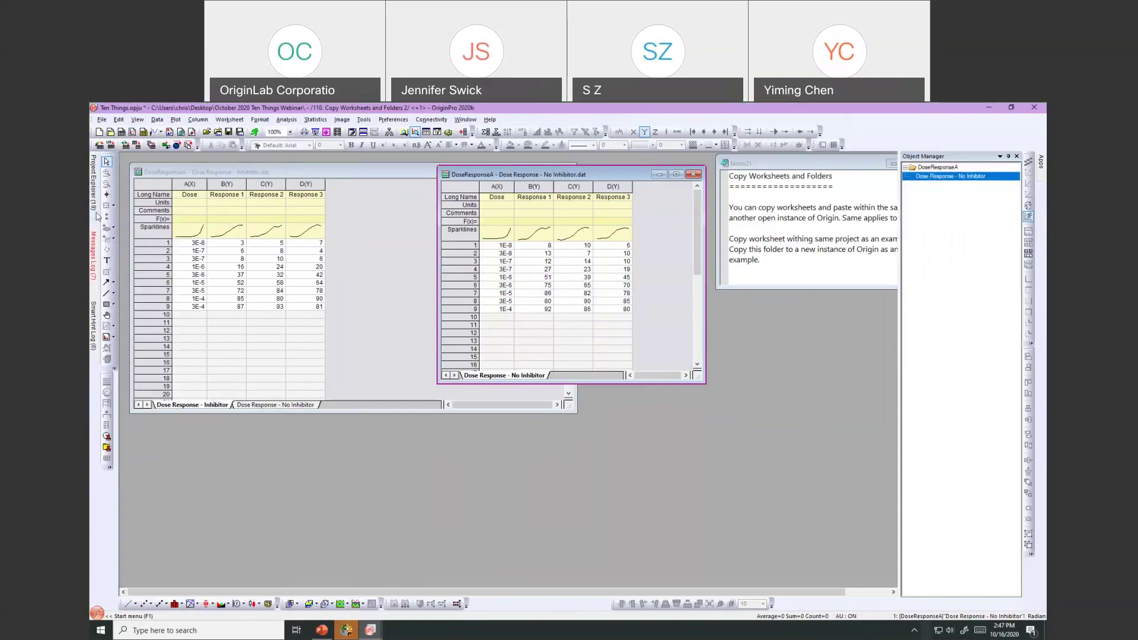
mouse_move(99, 217)
left_click(166, 303)
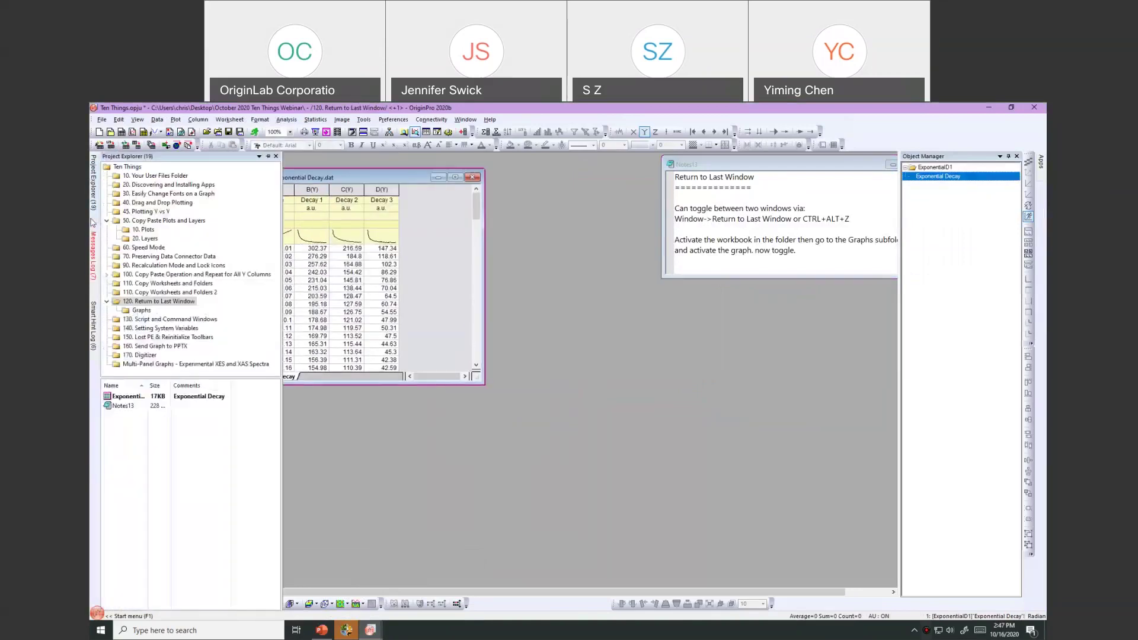
Step: Open the Graphs subfolder to activate its graph, then go back to the parent folder and shift the Exponential Decay workbook to the left
mouse_move(95, 202)
left_click(142, 311)
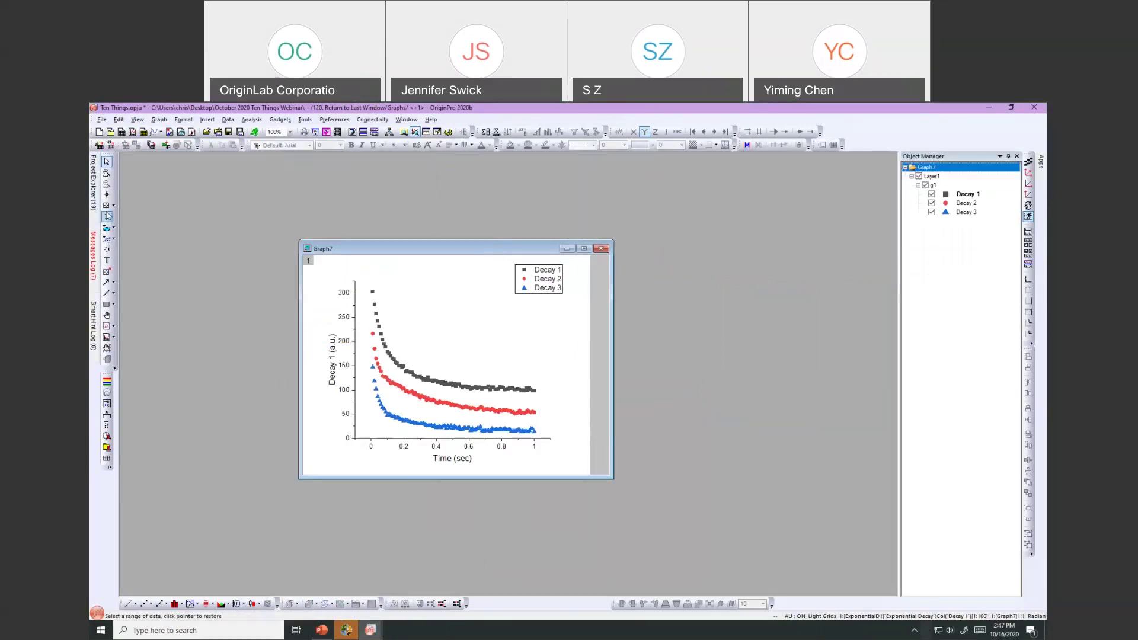
mouse_move(98, 215)
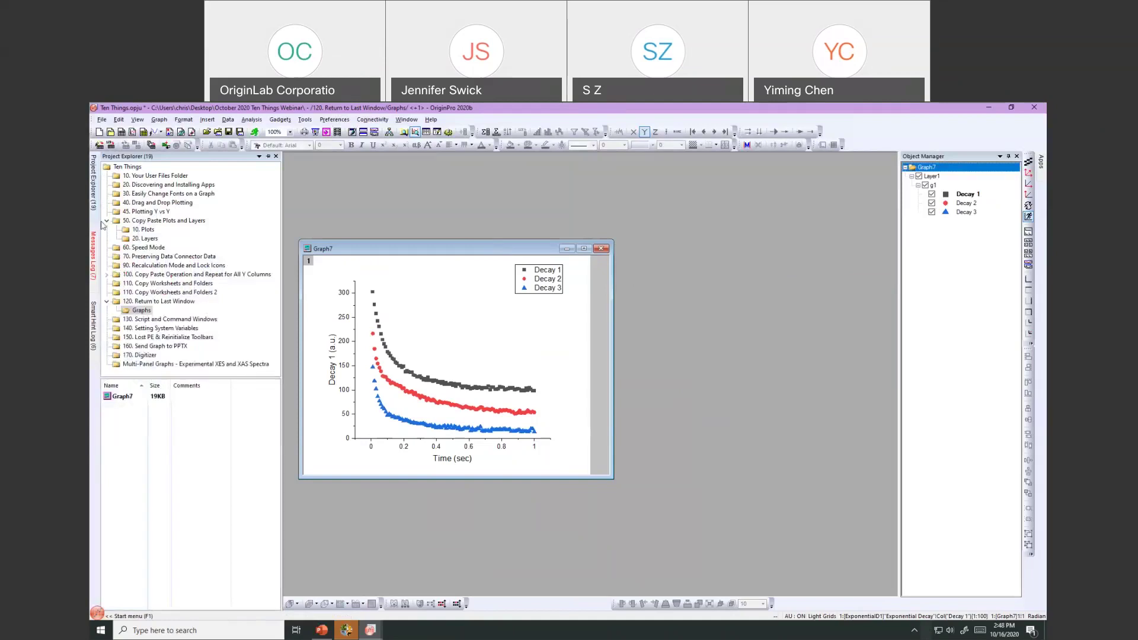
left_click(145, 301)
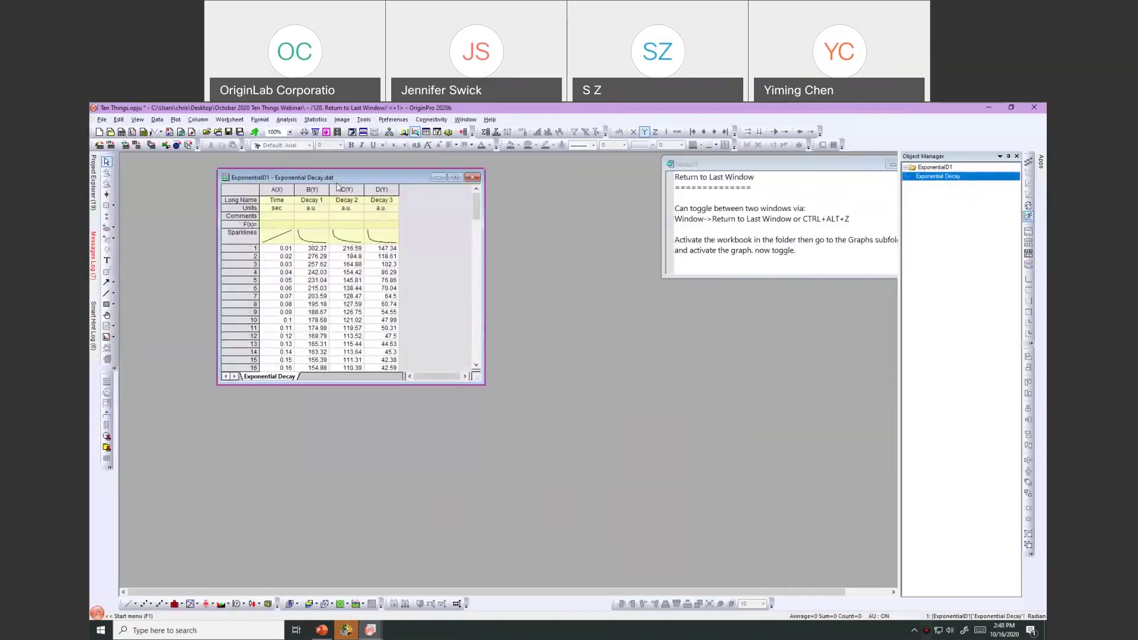
mouse_move(94, 203)
left_click_drag(335, 181, 277, 181)
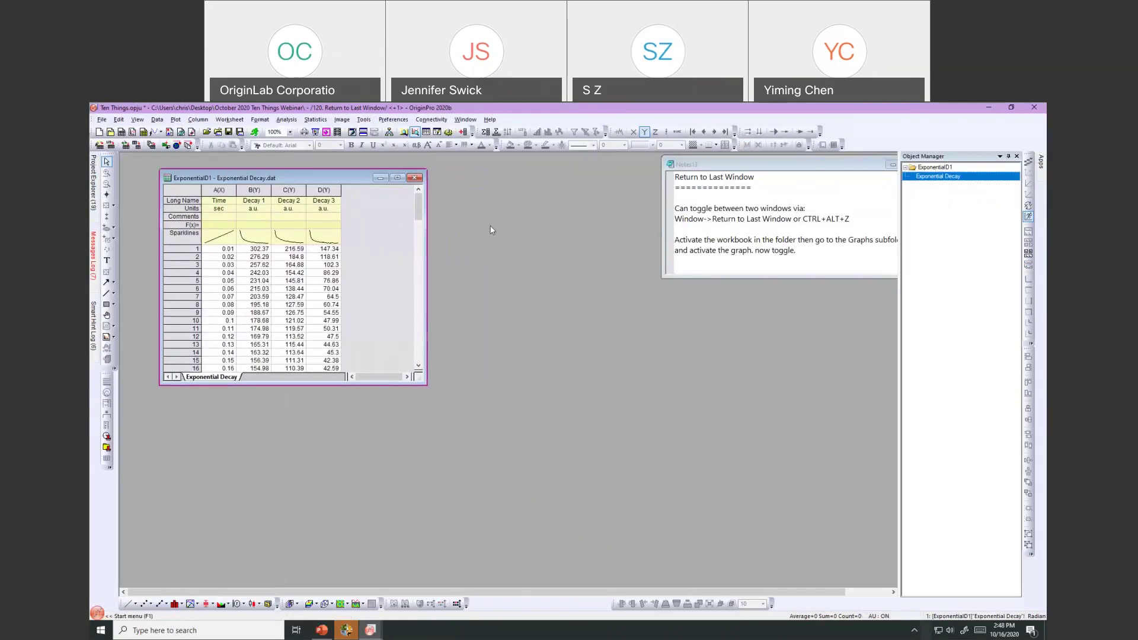
Step: Toggle repeatedly between the Exponential Decay workbook and the decay graph with Return to Last Window, ending on the workbook
left_click(461, 120)
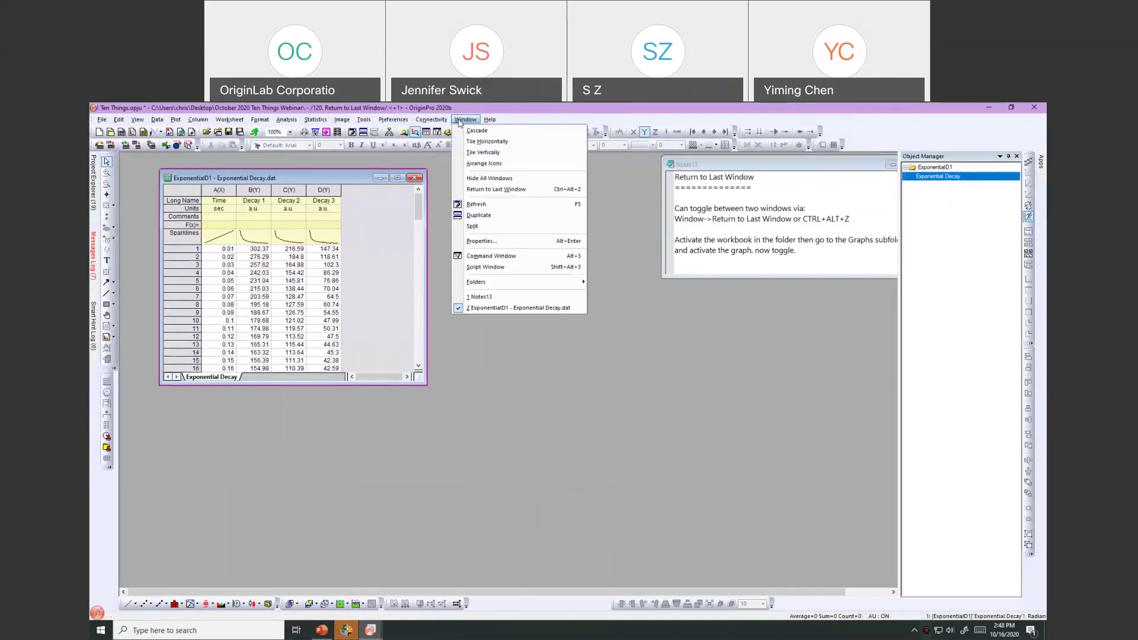
left_click(464, 190)
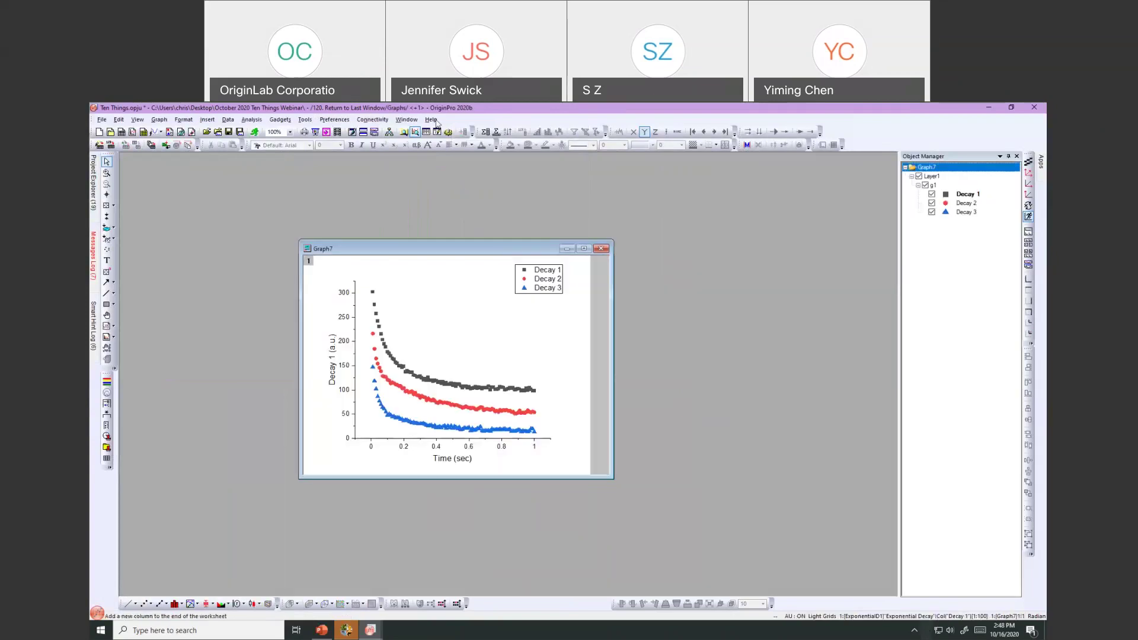
left_click(430, 120)
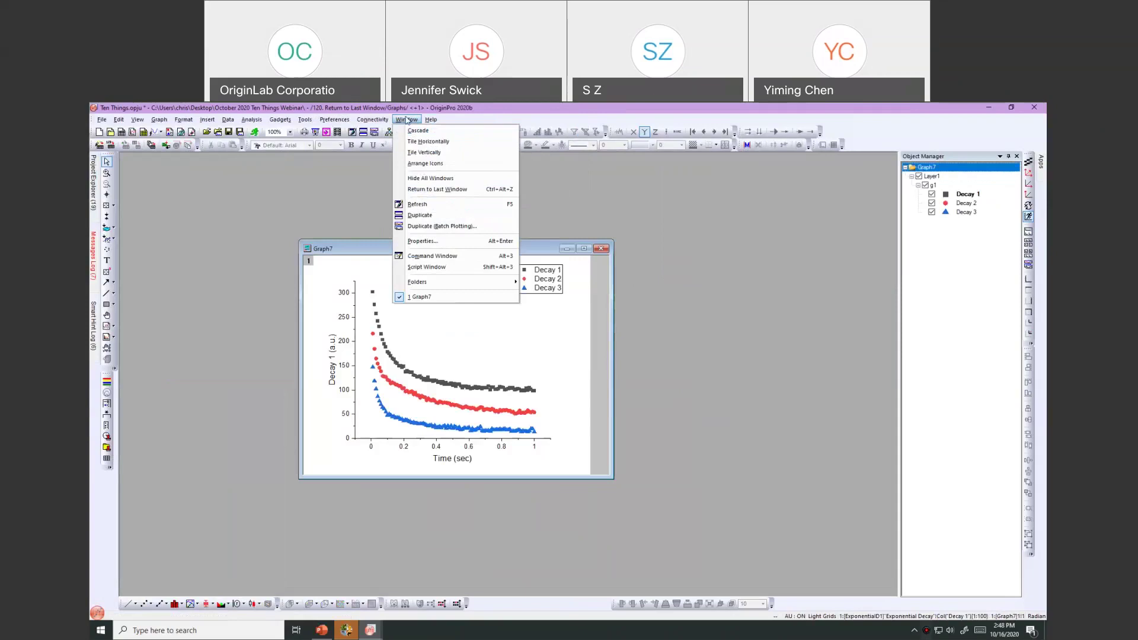
left_click(435, 188)
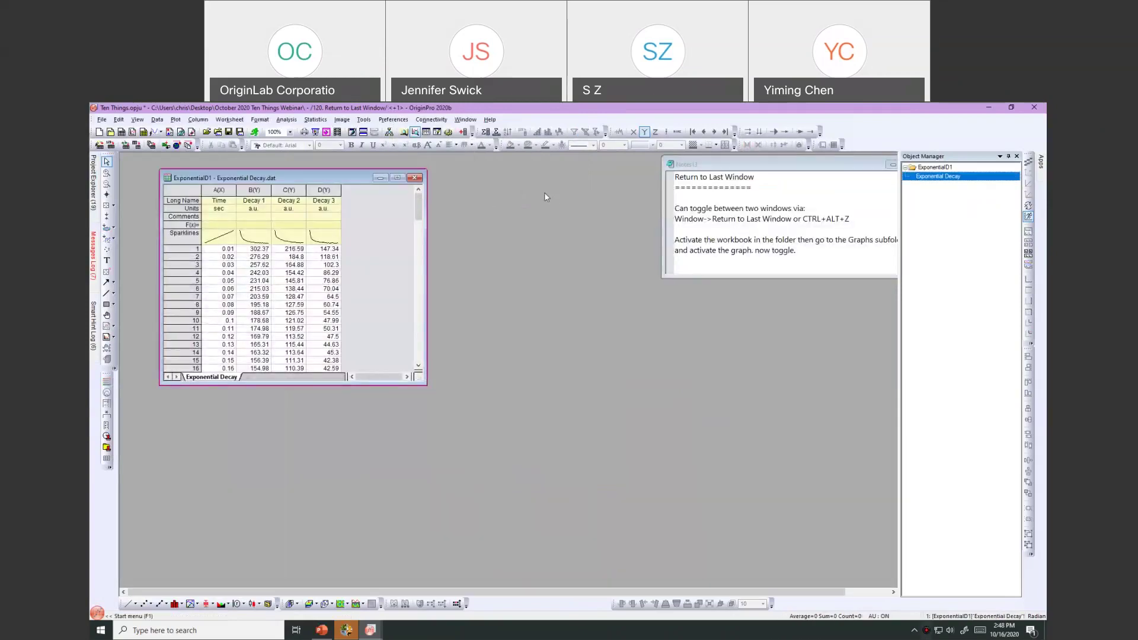
key("ctrl+alt+z")
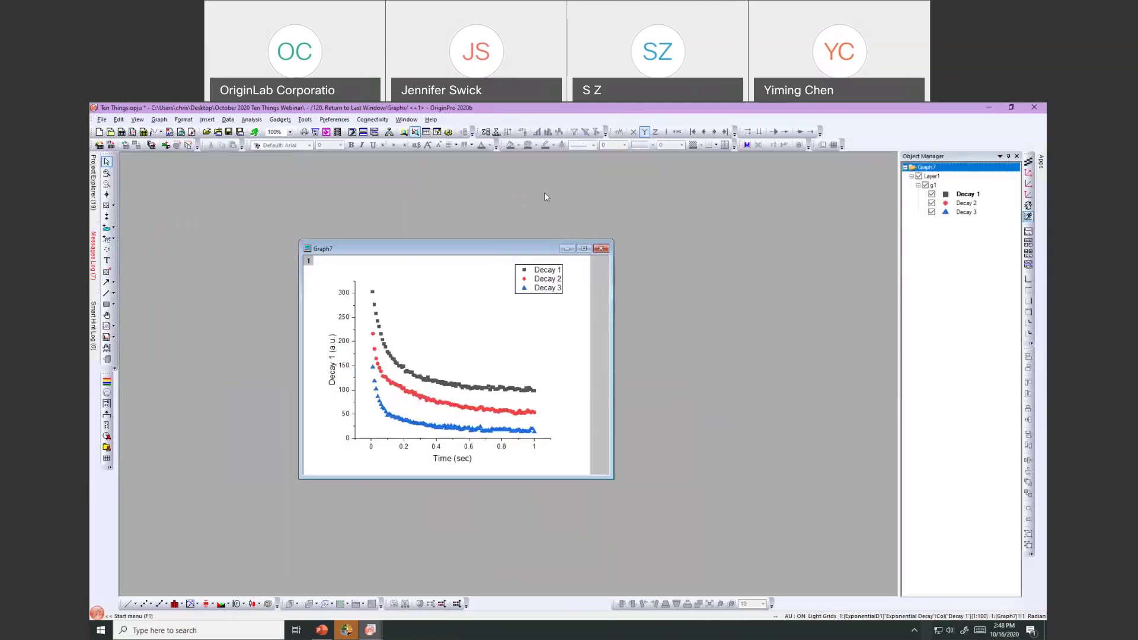
key("ctrl+alt+z")
key("ctrl+alt+z")
key("ctrl+alt+z")
key("ctrl+alt+z")
key("ctrl+alt+z")
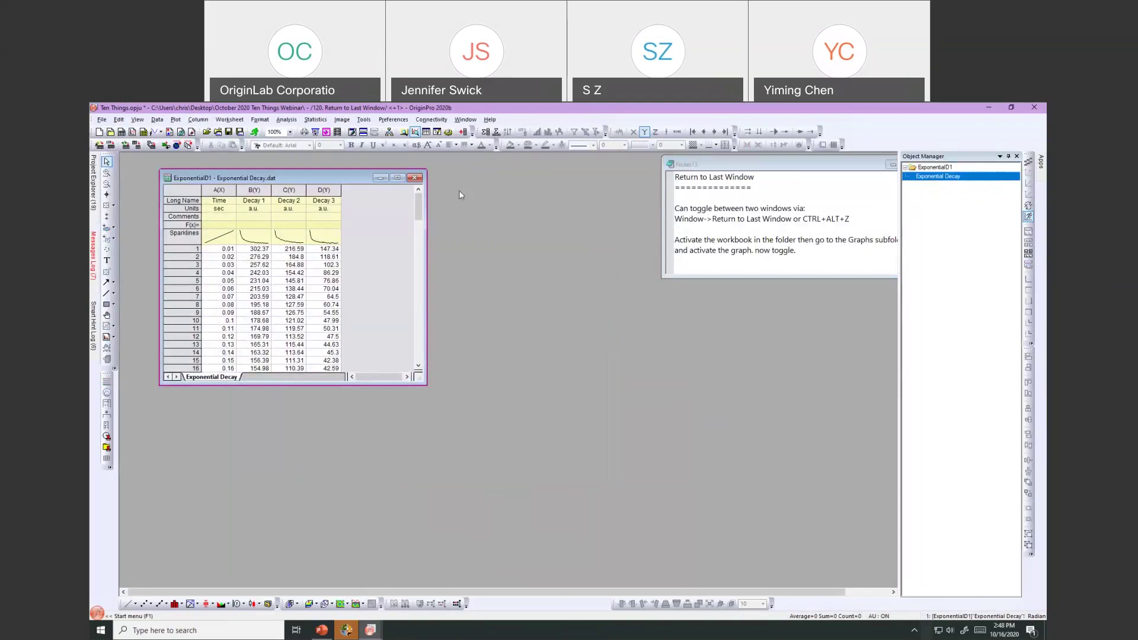
Step: In the "130. Script and Command Windows" folder, show the Command Window, placed below the Book3 workbook, and the LabTalk Script Window
mouse_move(95, 214)
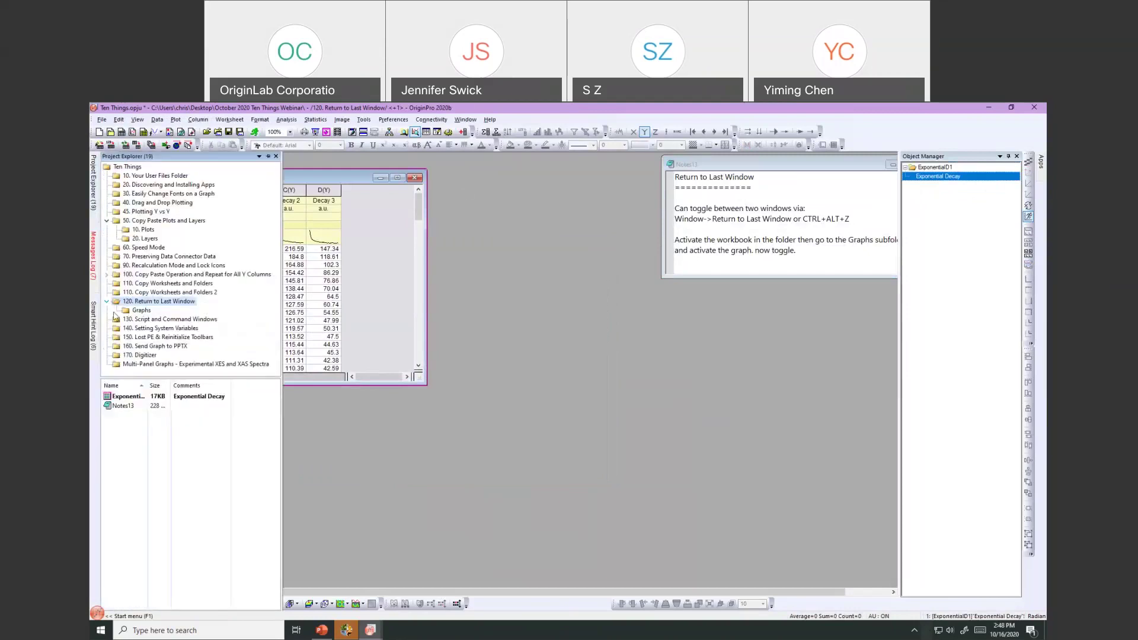
left_click(148, 320)
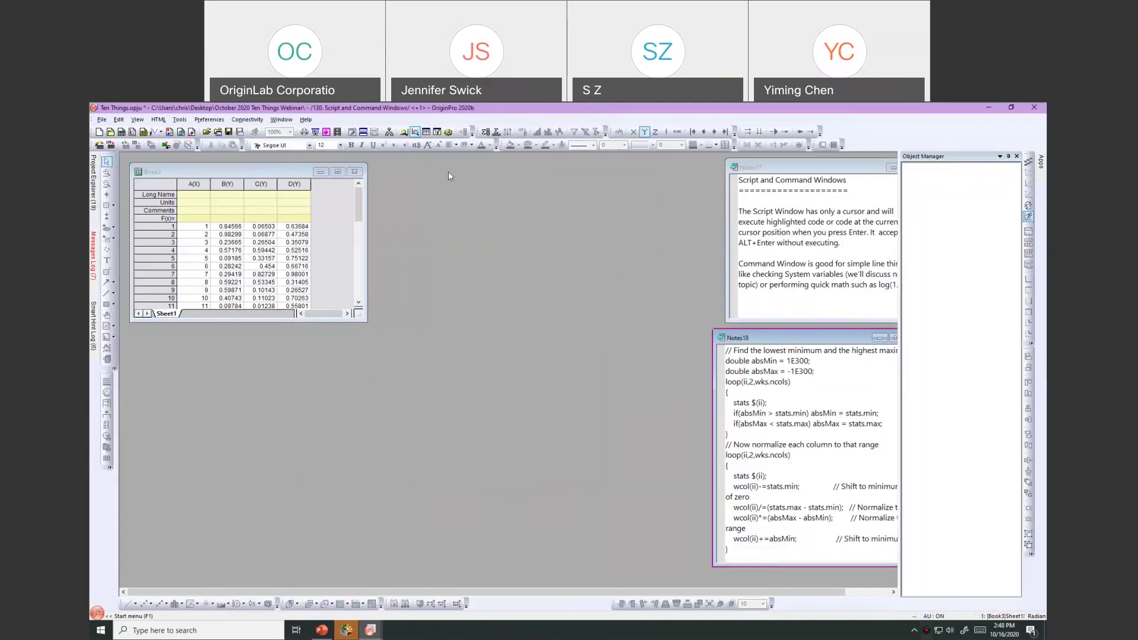
left_click(281, 119)
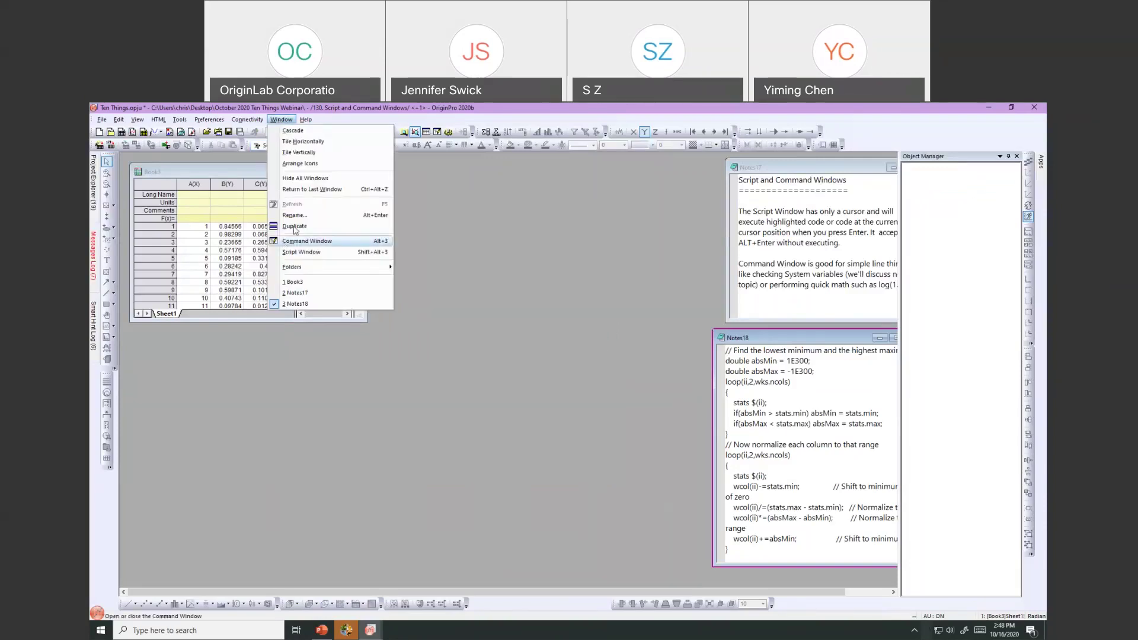
left_click(308, 241)
left_click_drag(616, 389, 223, 457)
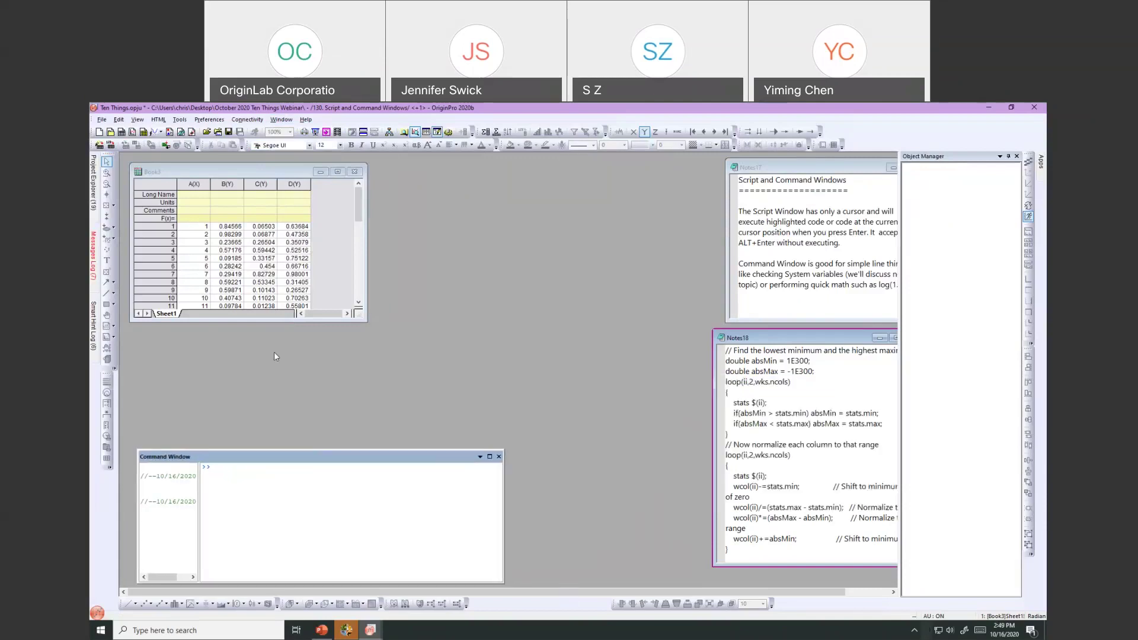
left_click(281, 120)
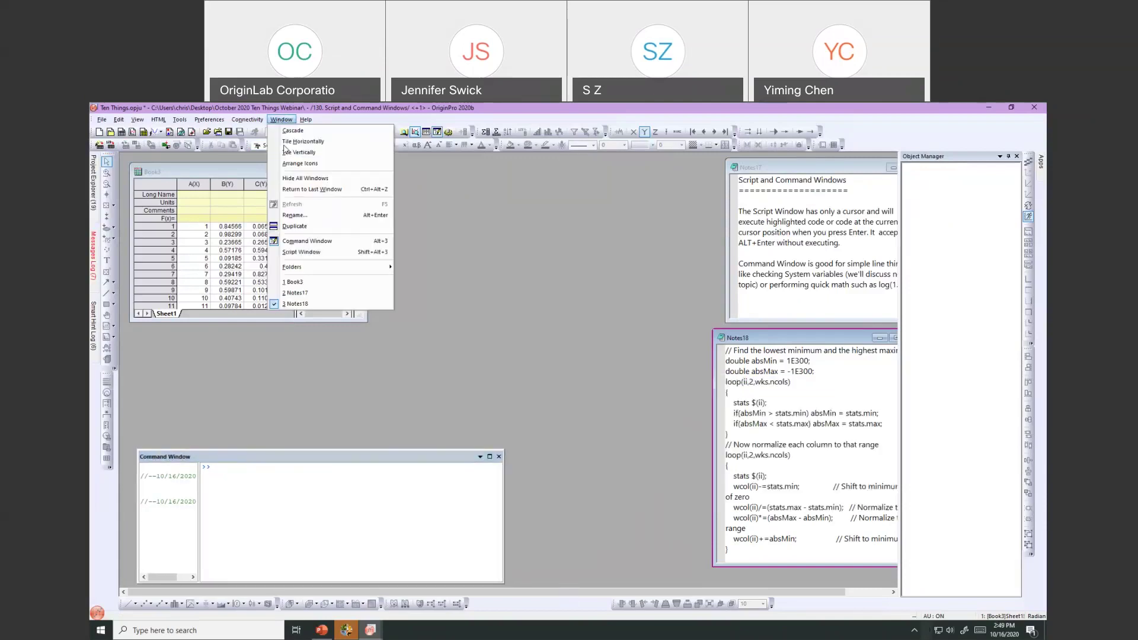
left_click(295, 252)
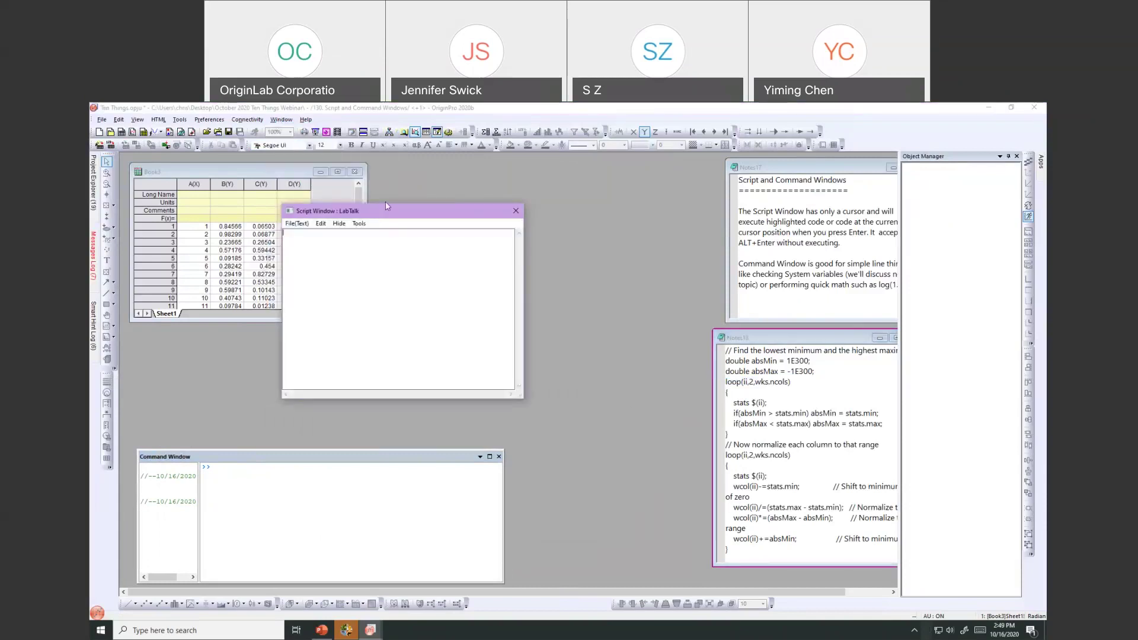
Step: Move and enlarge the LabTalk Script Window, and place the enlarged Notes18 script window beside it
left_click_drag(380, 211, 396, 169)
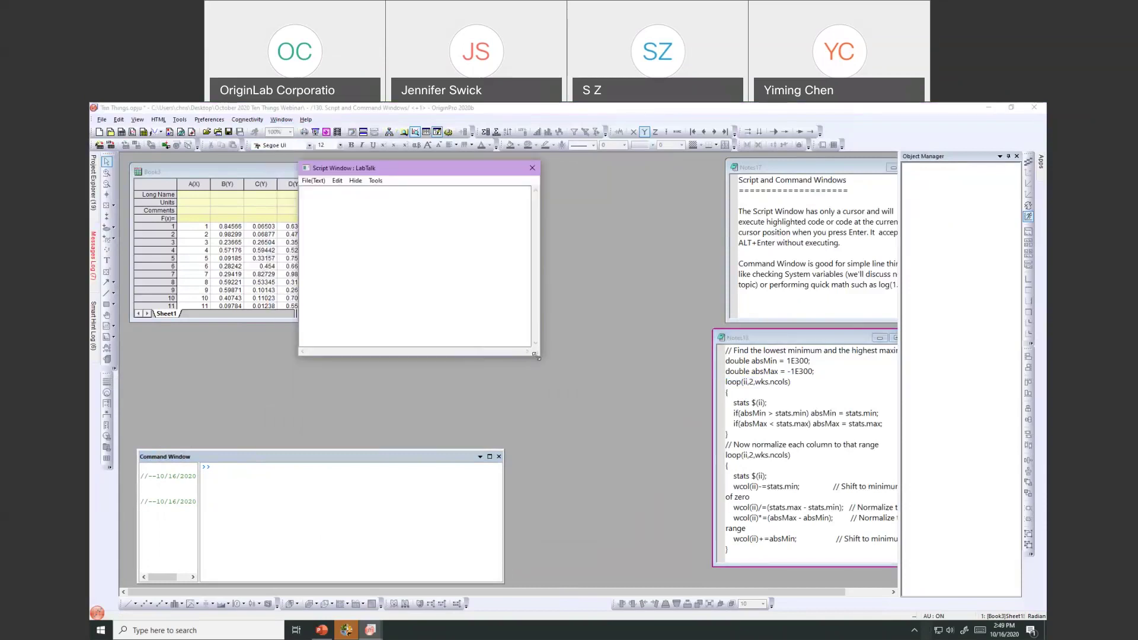
left_click_drag(539, 359, 622, 424)
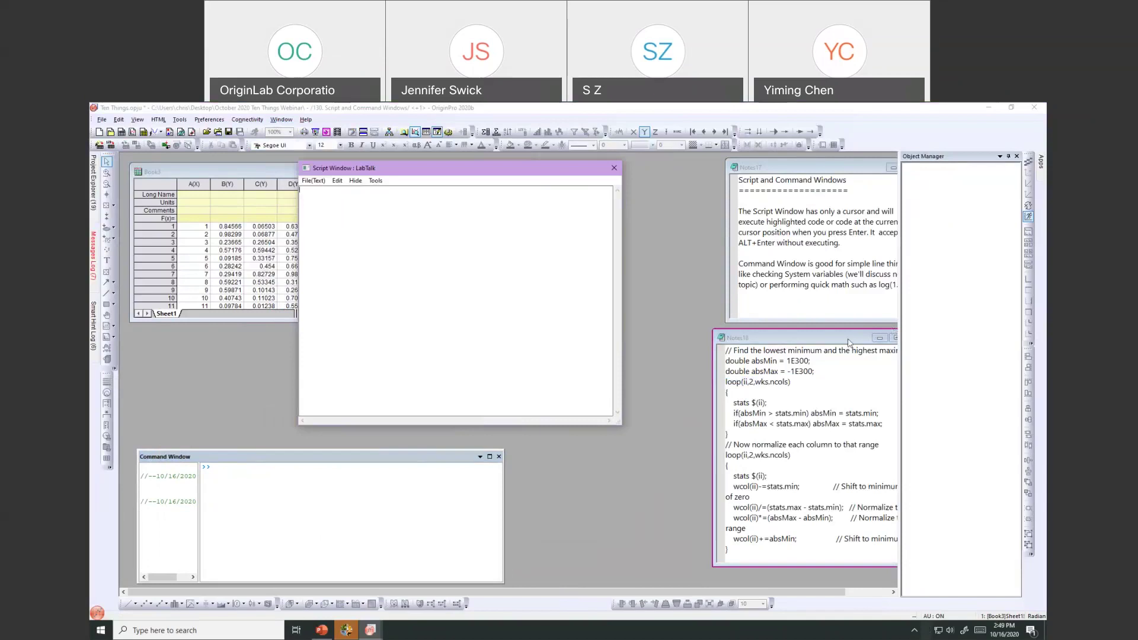
left_click(711, 261)
left_click_drag(800, 337, 665, 254)
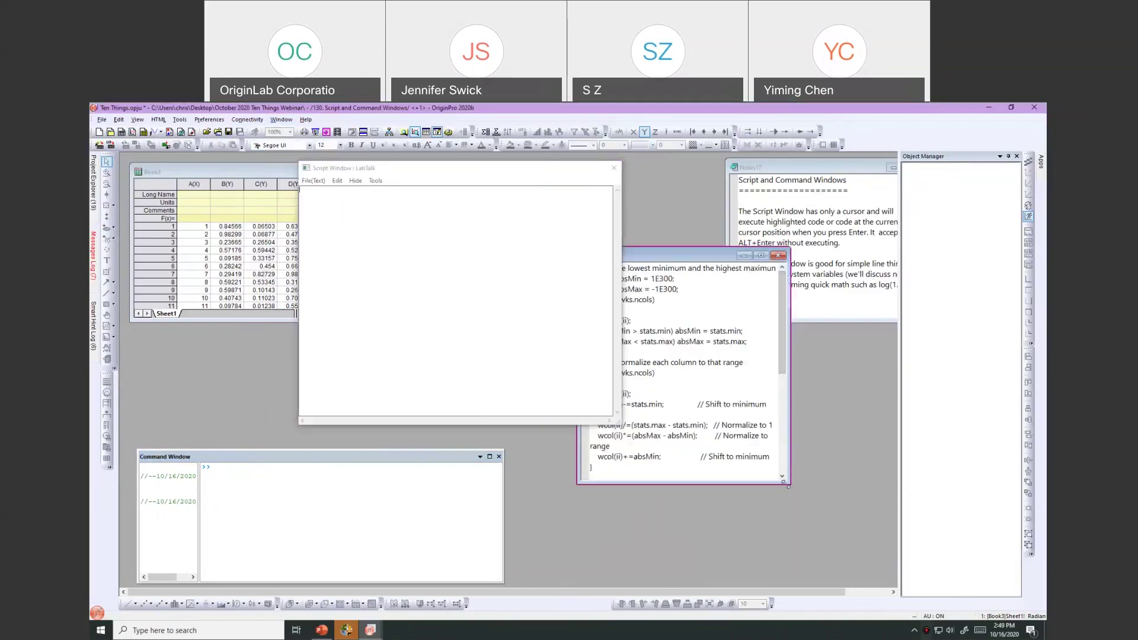
left_click_drag(790, 484, 873, 514)
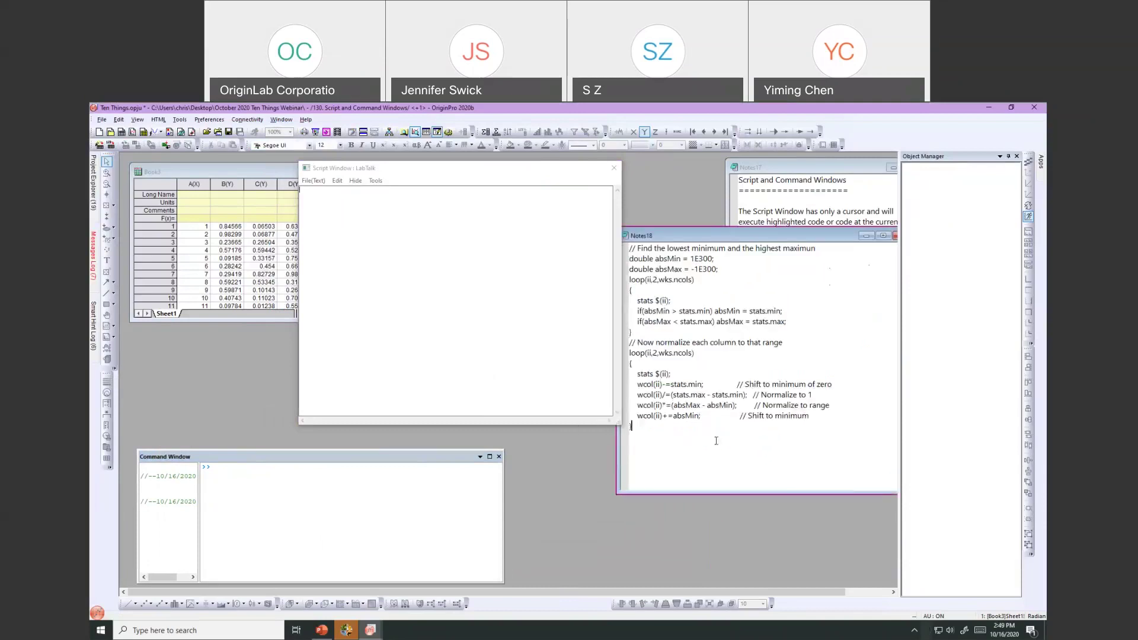
Step: Copy the entire min/max normalization script from Notes18 into the LabTalk Script Window
key("ctrl+a")
key("ctrl+c")
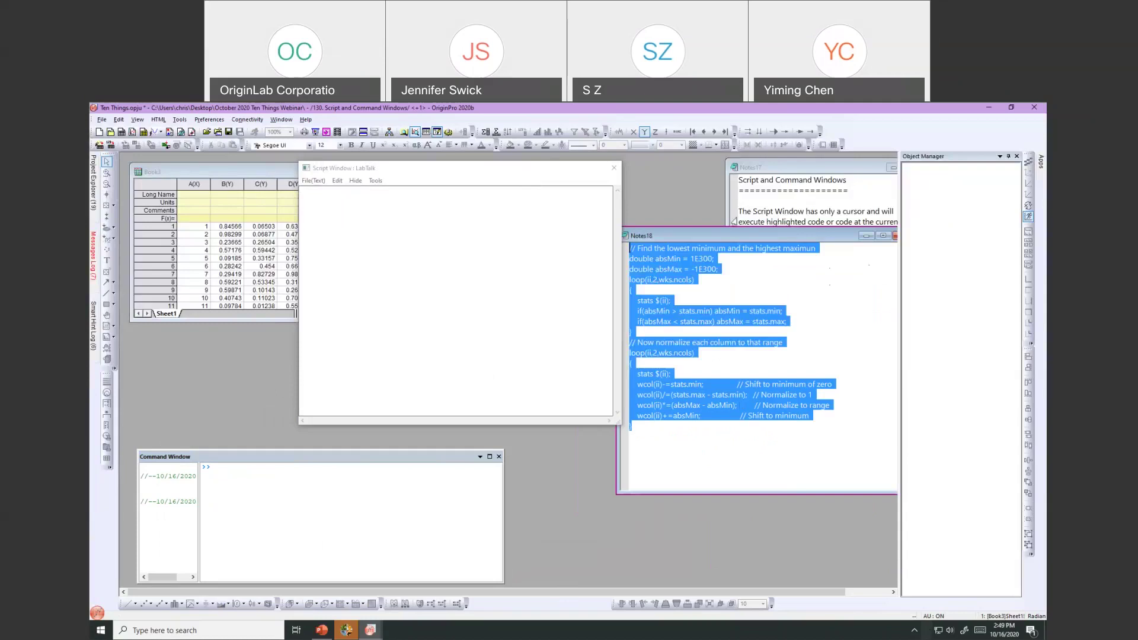
left_click(417, 196)
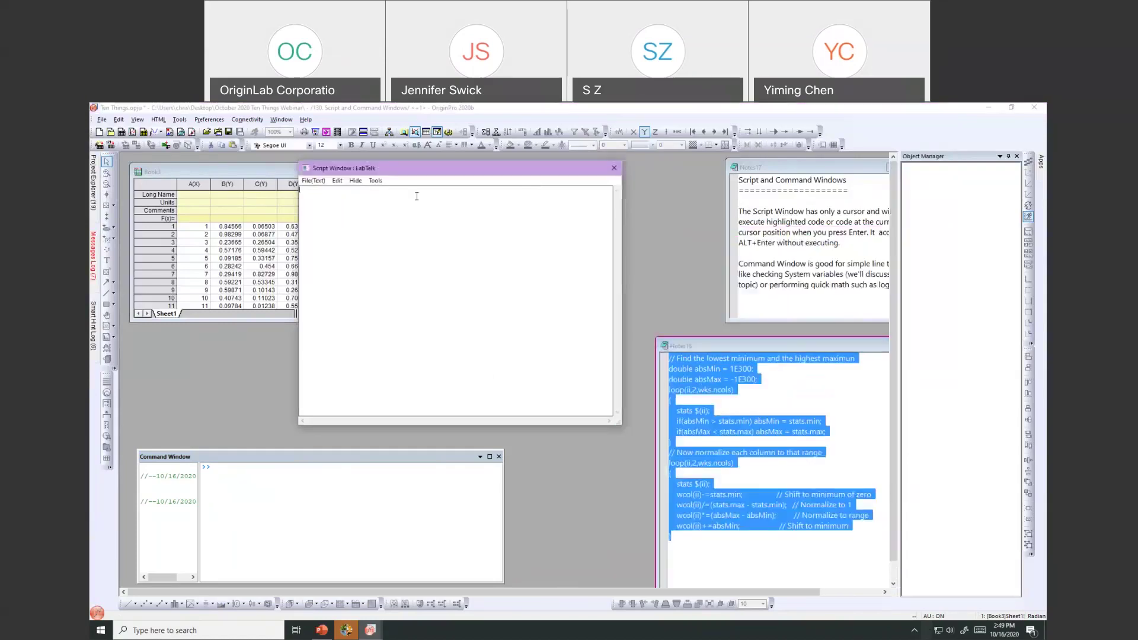
key("ctrl+v")
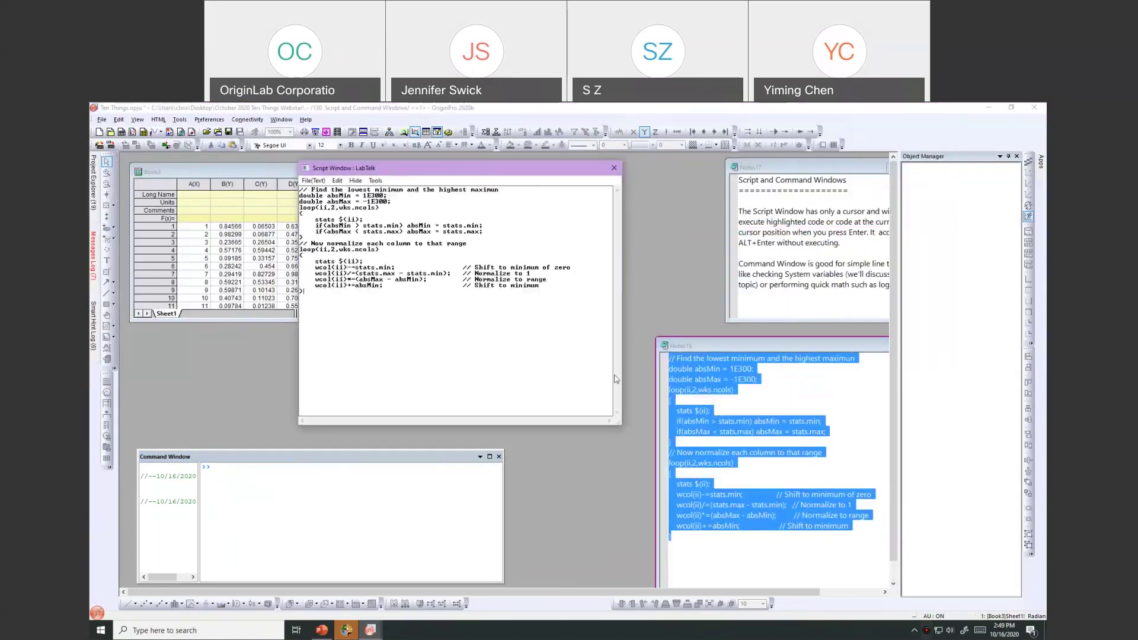
left_click(747, 407)
Step: Execute the entire script from the Script Window on Book3, and shift the Script Window aside to uncover the worksheet
left_click(471, 324)
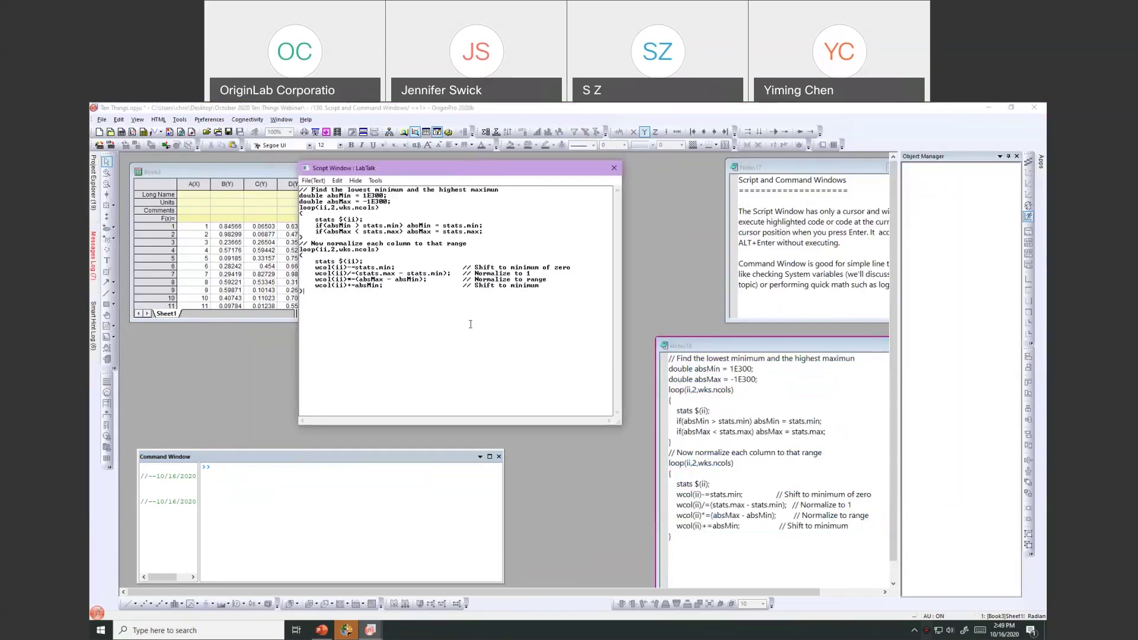
key("ctrl+a")
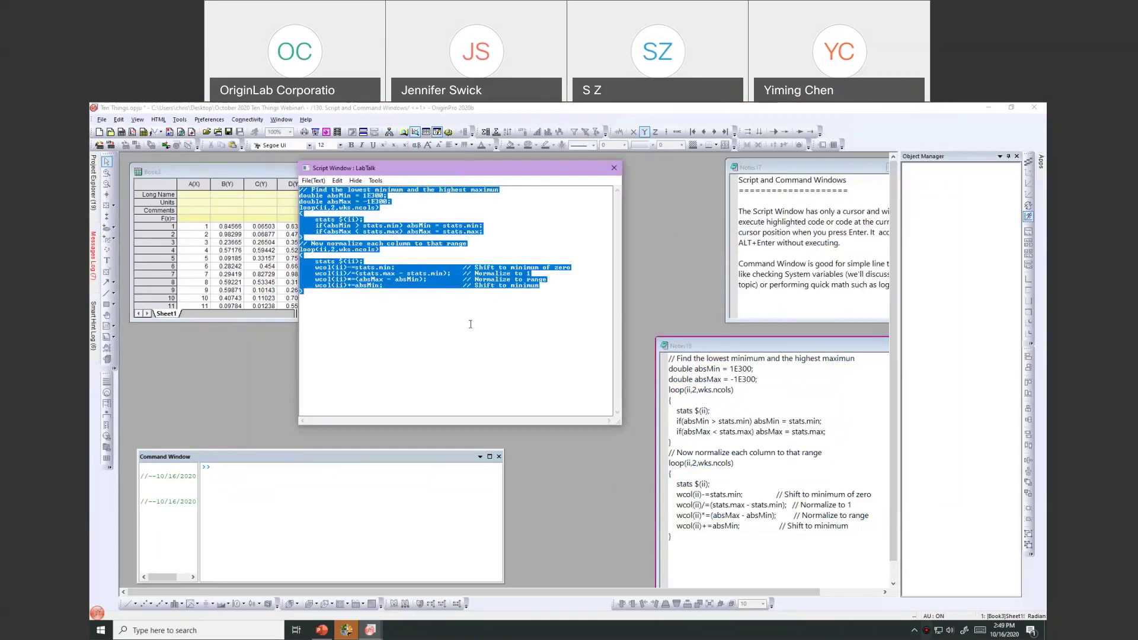
key("Return")
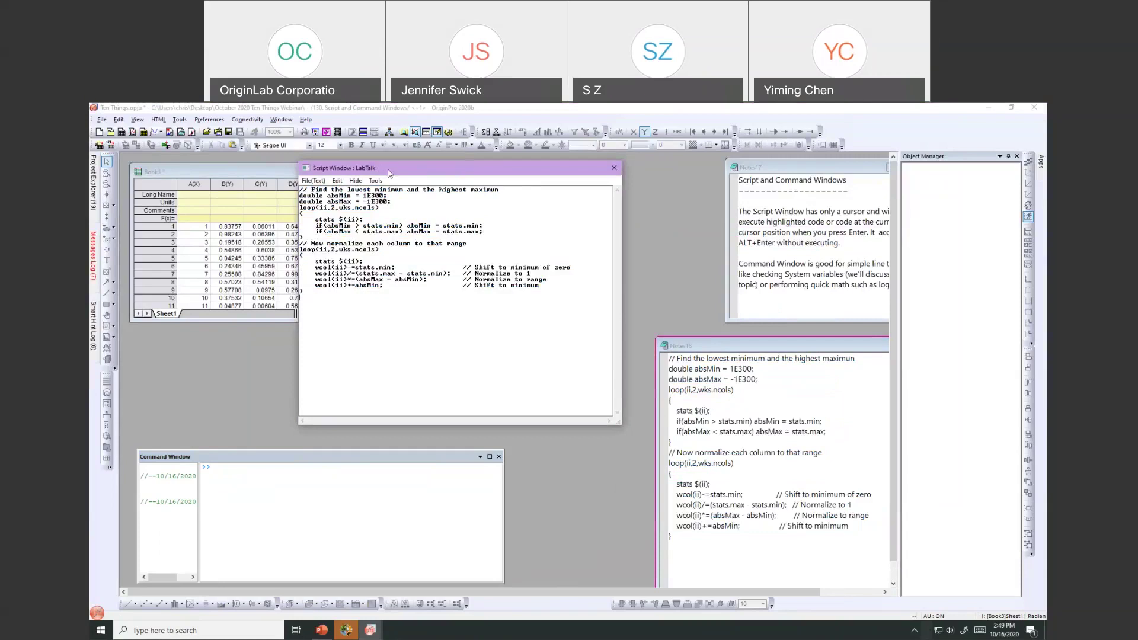
left_click_drag(454, 175, 518, 178)
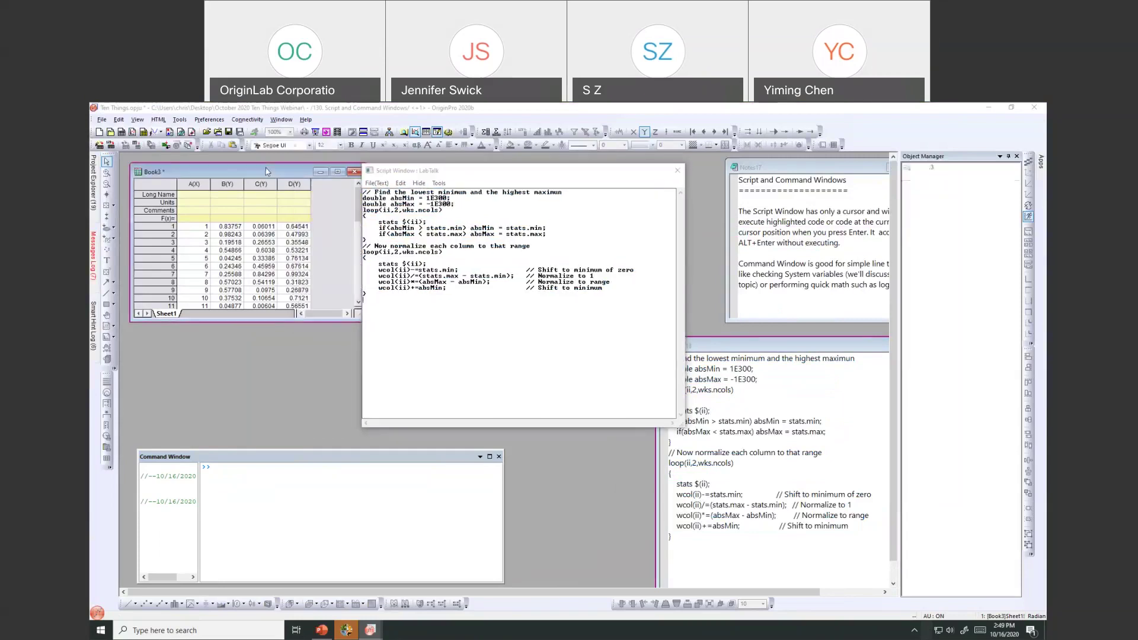
left_click(399, 344)
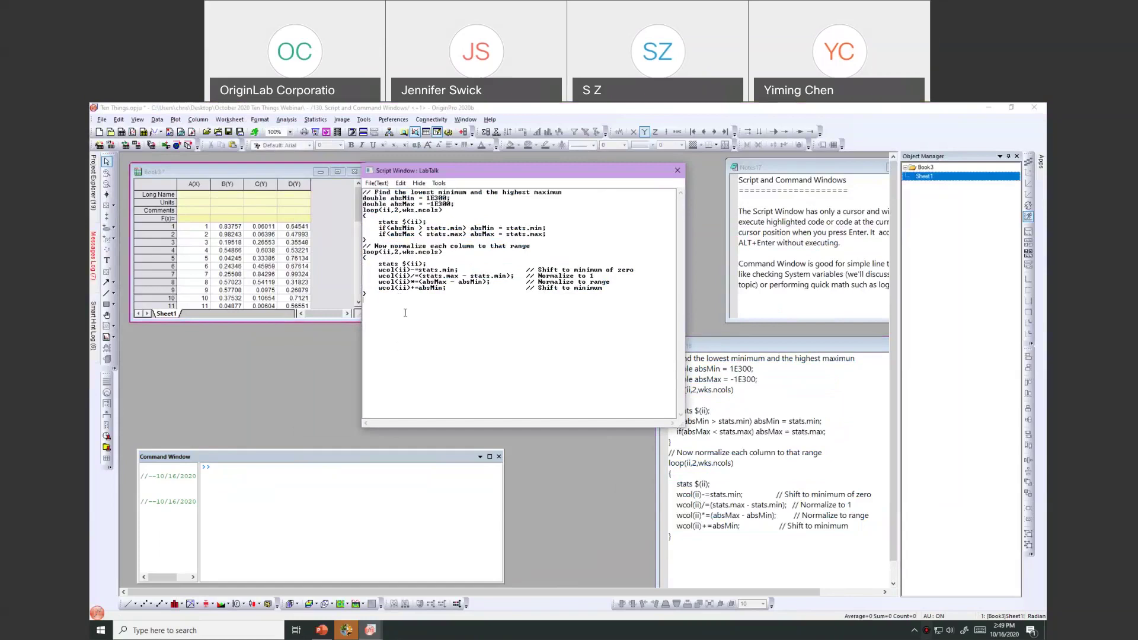
key("ctrl+a")
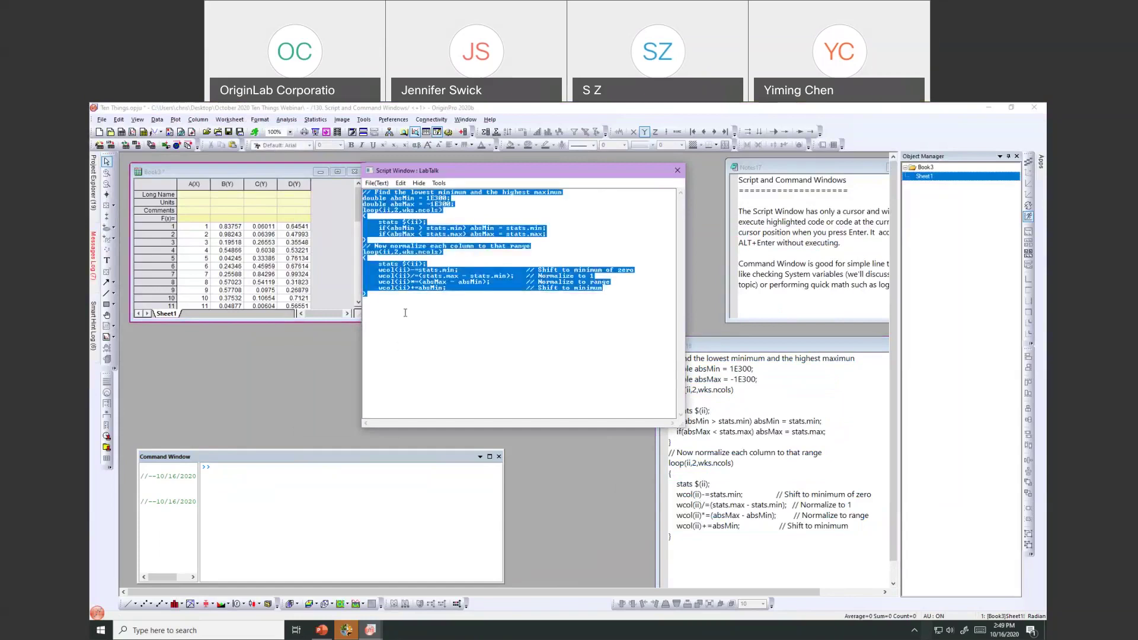
left_click(406, 313)
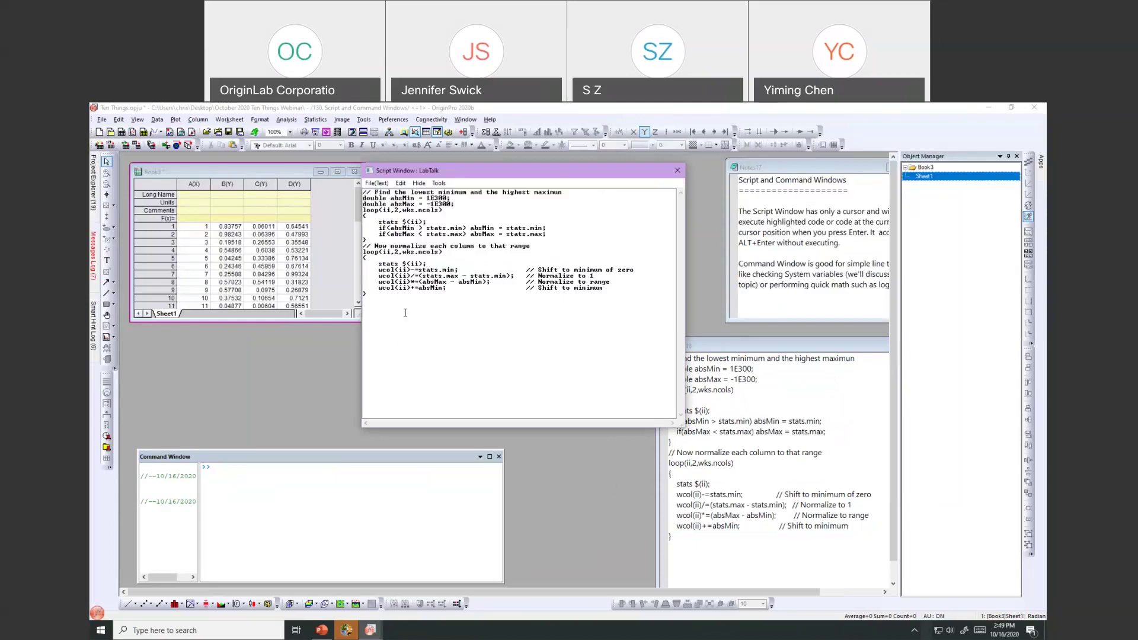
Step: Save the Script Window contents as a LabTalk Script (*.ogs) file named "my script" in the User Files folder
left_click(372, 184)
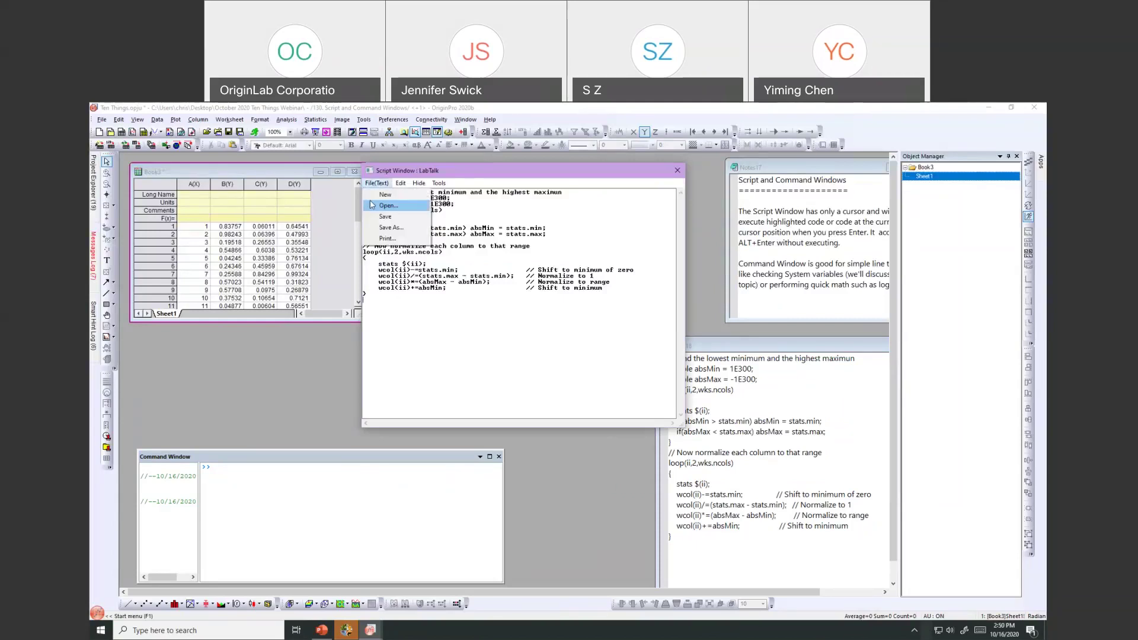
left_click(379, 227)
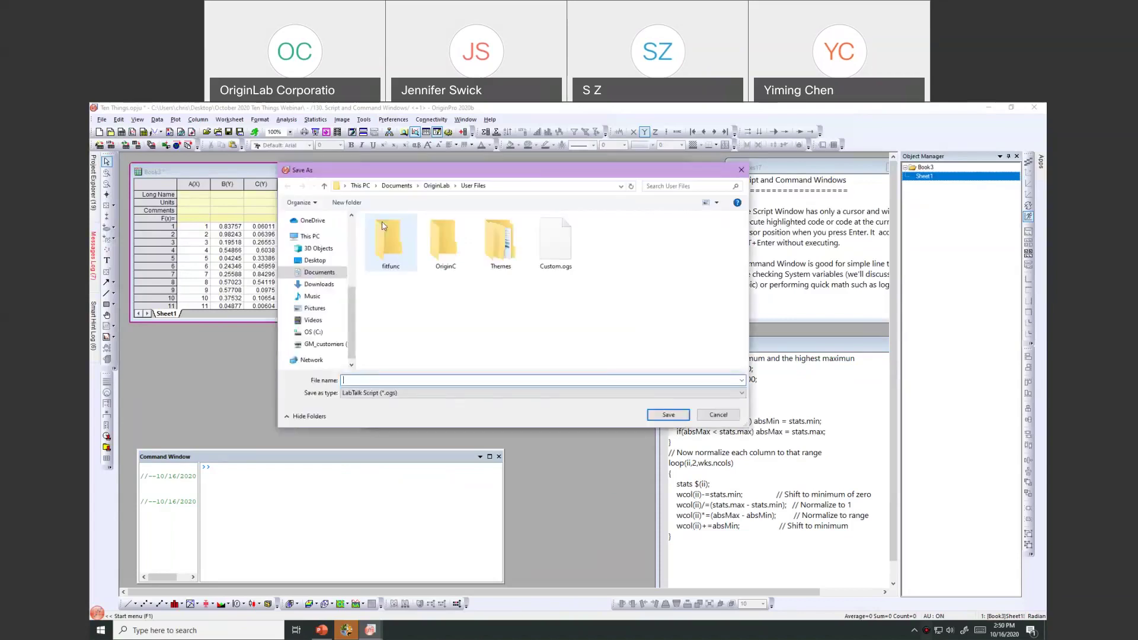
type("m")
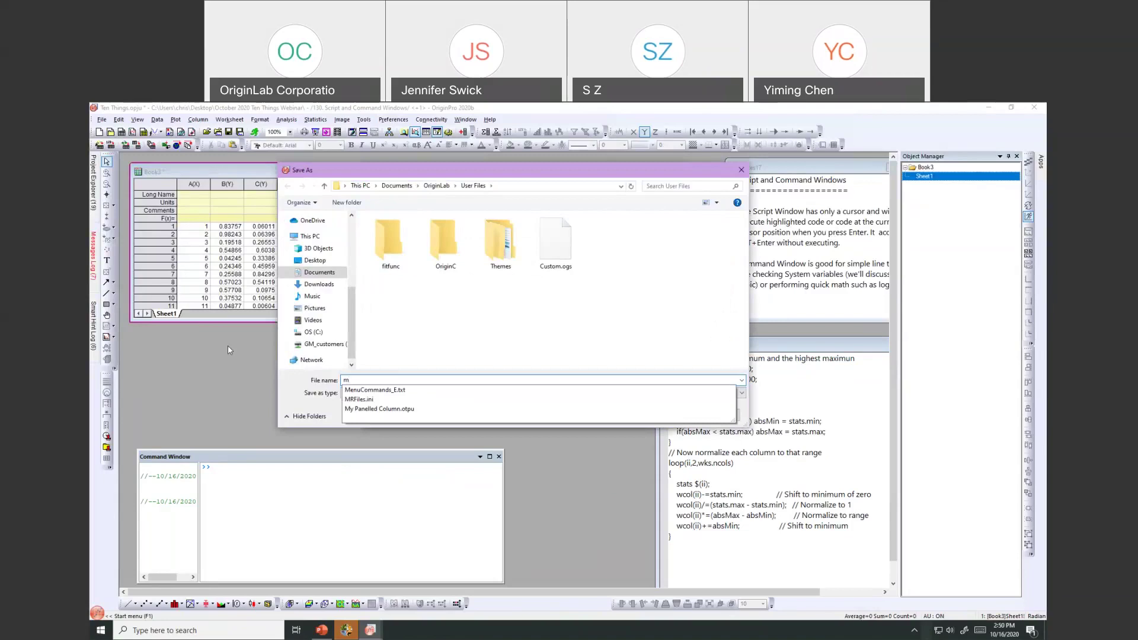
key("BackSpace")
type("my")
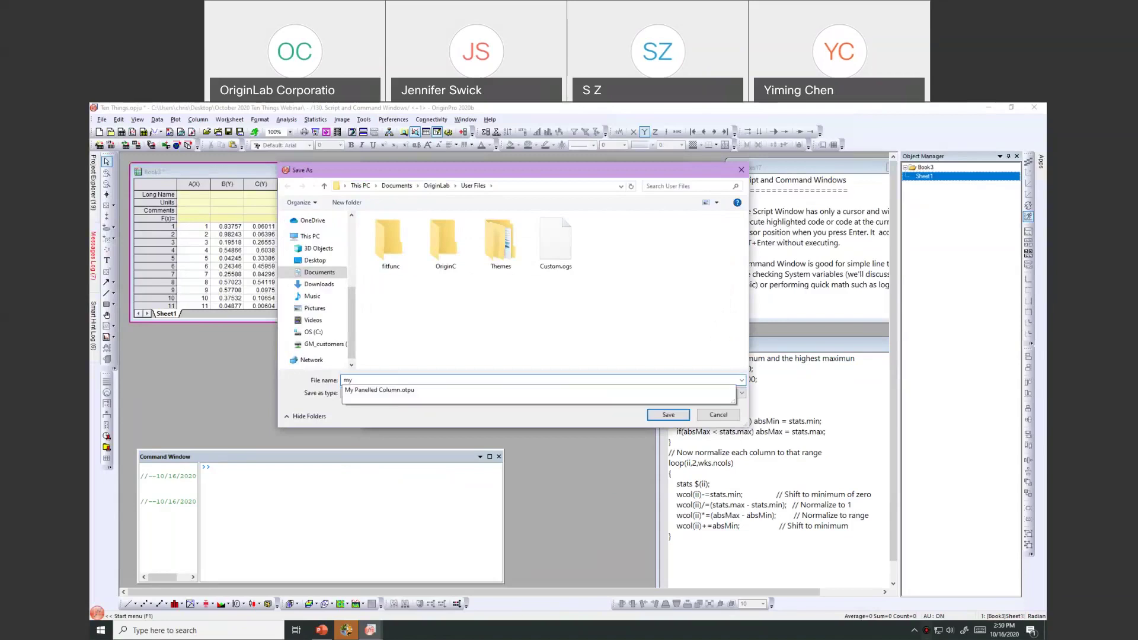
type(" script")
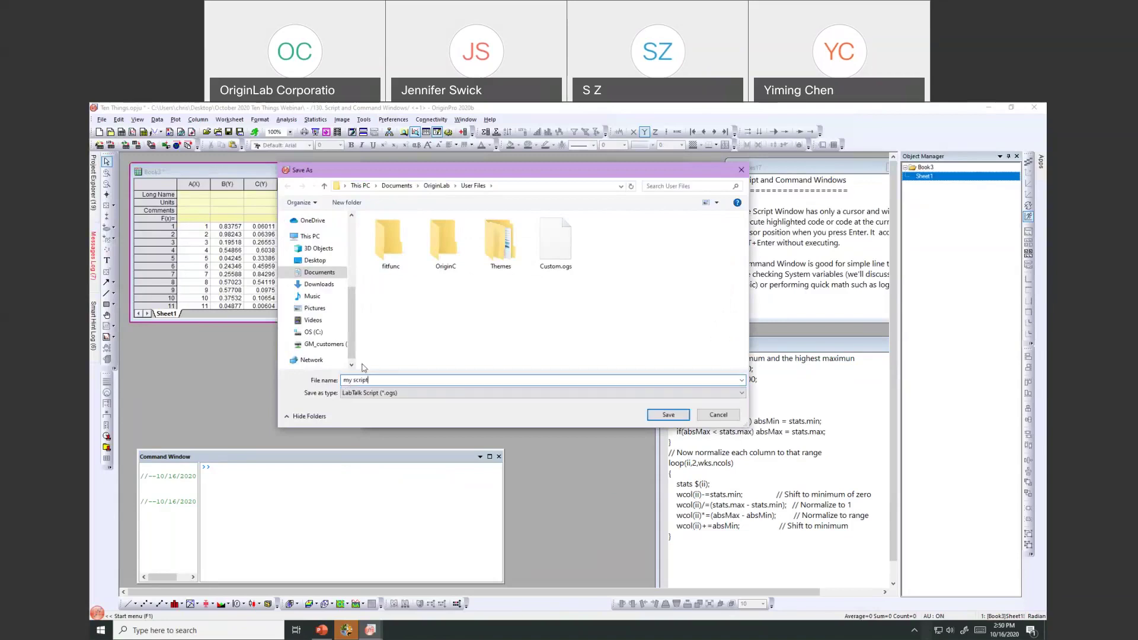
left_click(668, 415)
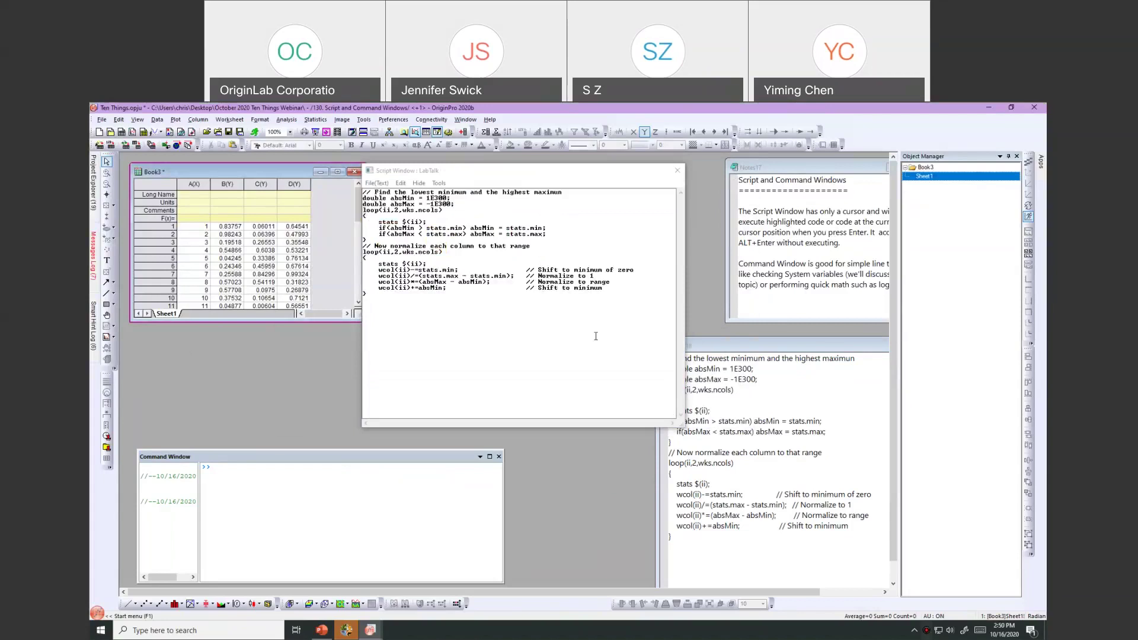
Step: Clear all code from the Script Window and reopen the saved "my script" file in it
left_click_drag(364, 191, 354, 347)
key("Delete")
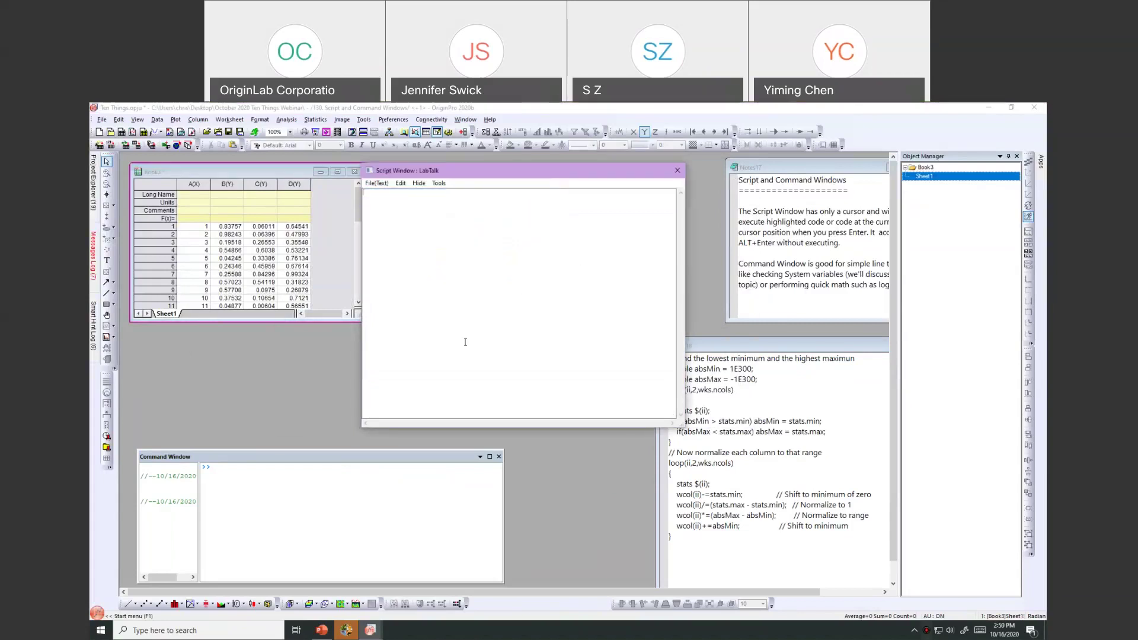
left_click(369, 183)
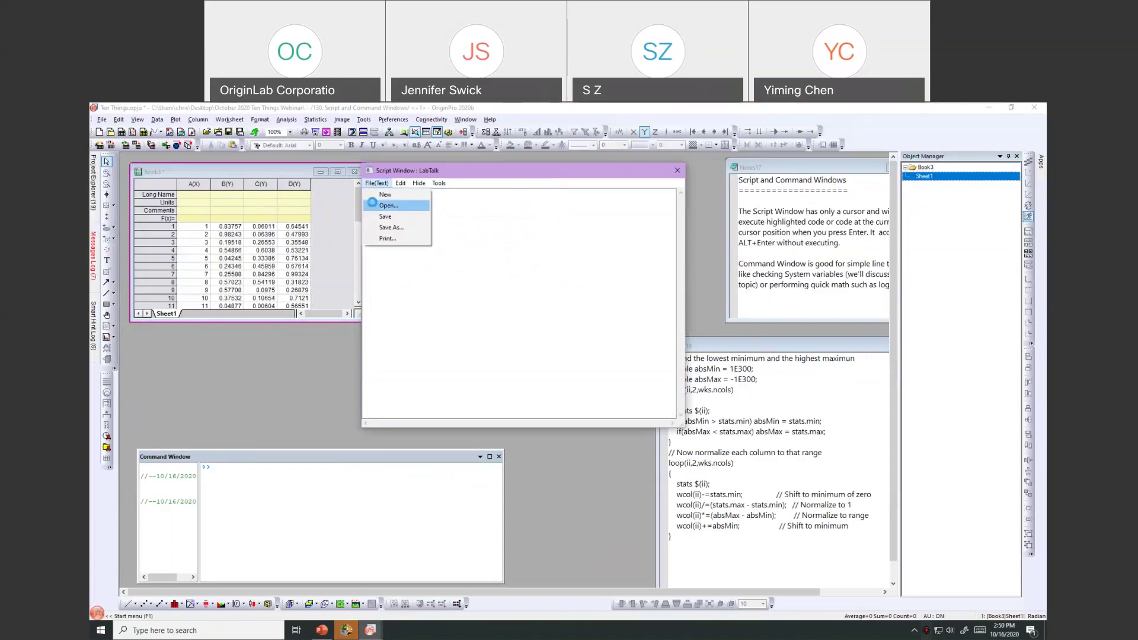
left_click(375, 205)
double_click(537, 301)
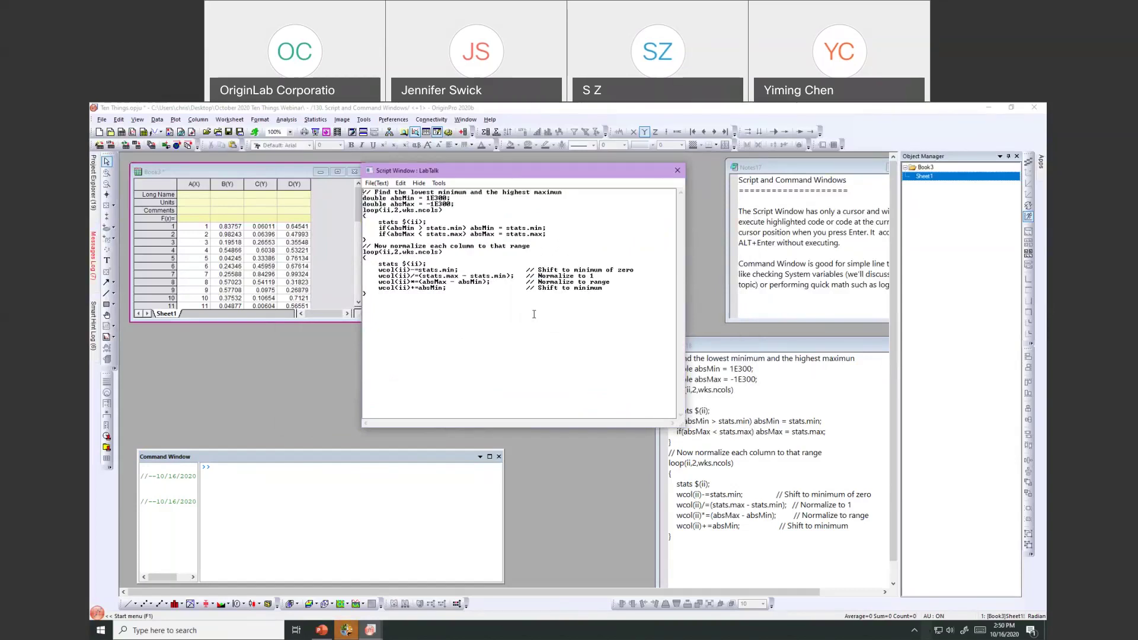
Step: Move the Command Window up over the workbook and enlarge it, and shift the Notes17 window to show its full text
left_click_drag(304, 458, 319, 233)
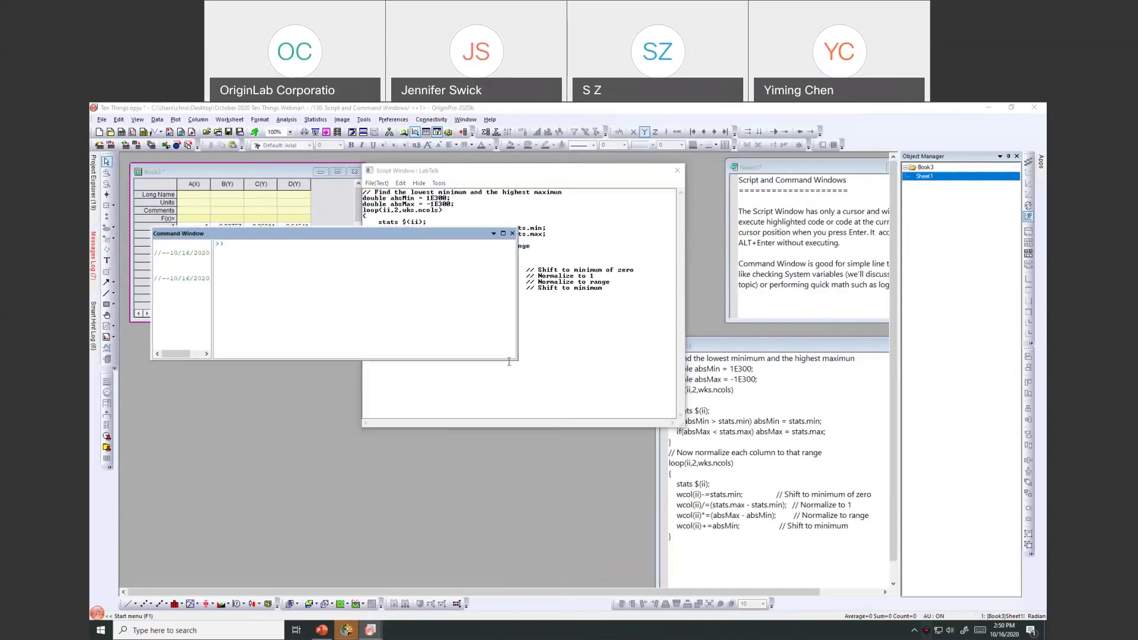
left_click_drag(517, 360, 575, 420)
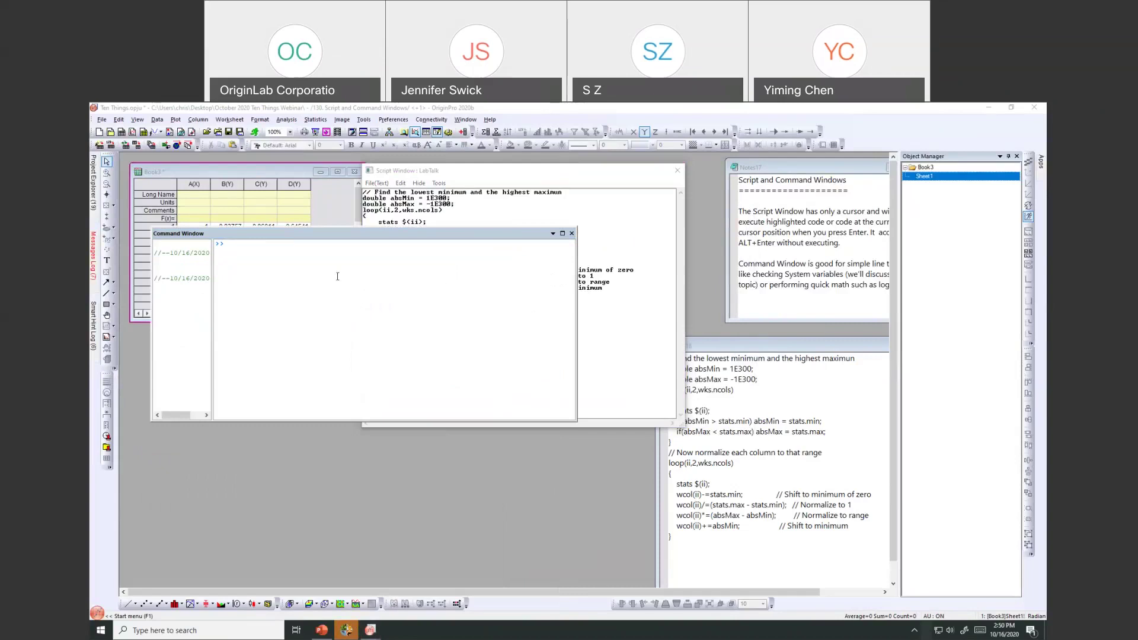
left_click(739, 172)
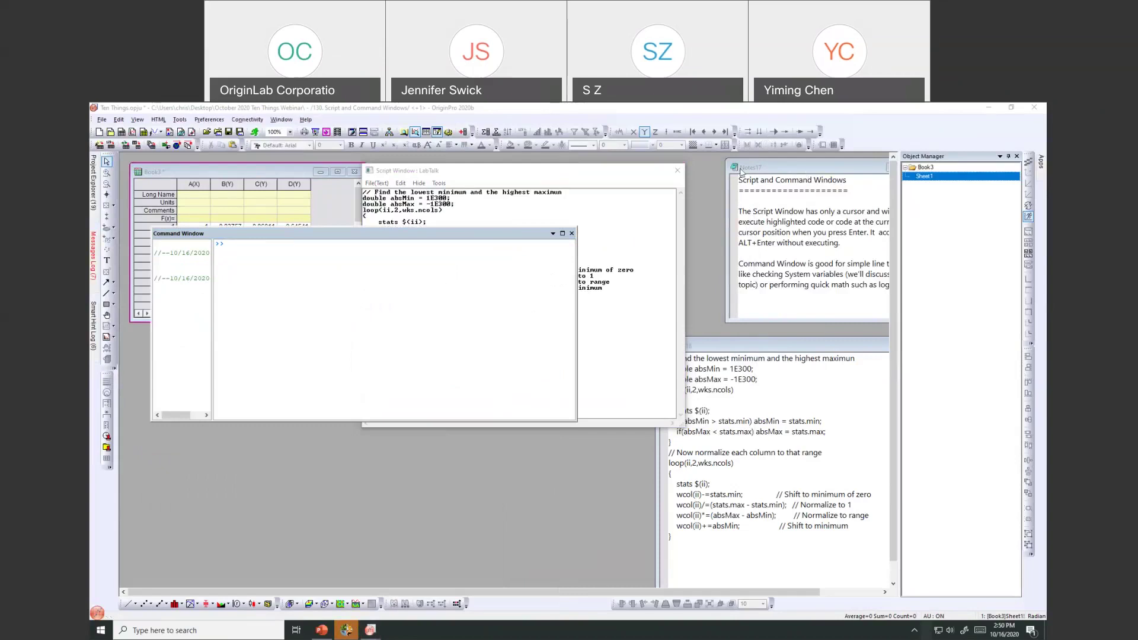
left_click_drag(748, 172, 693, 172)
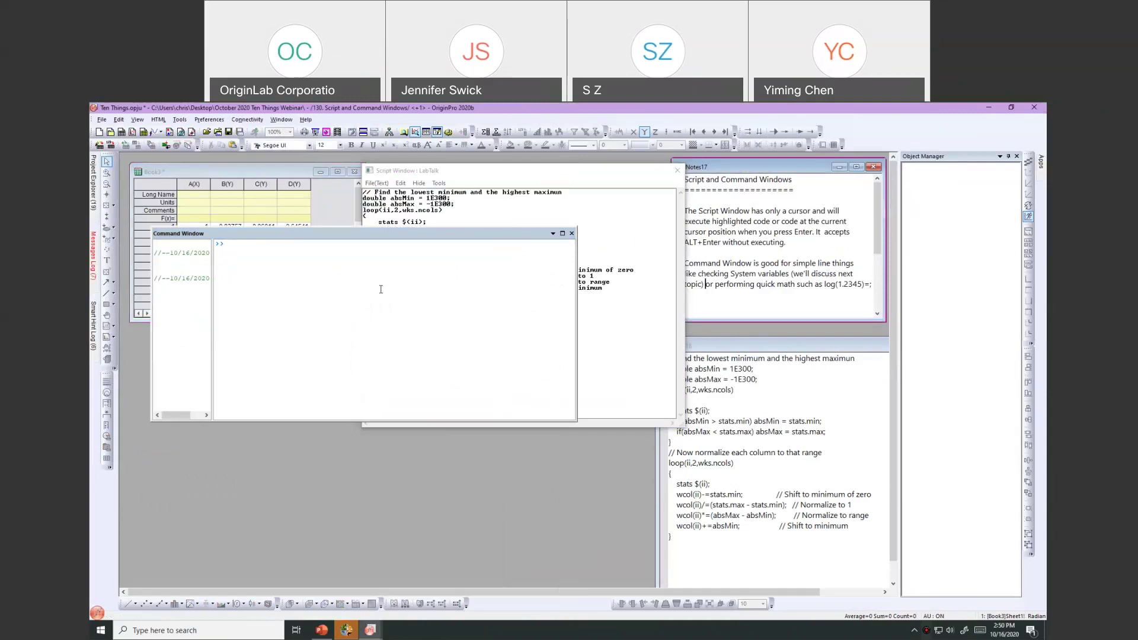
Step: Evaluate log(1.2345)= in the Command Window
left_click(316, 284)
type("l")
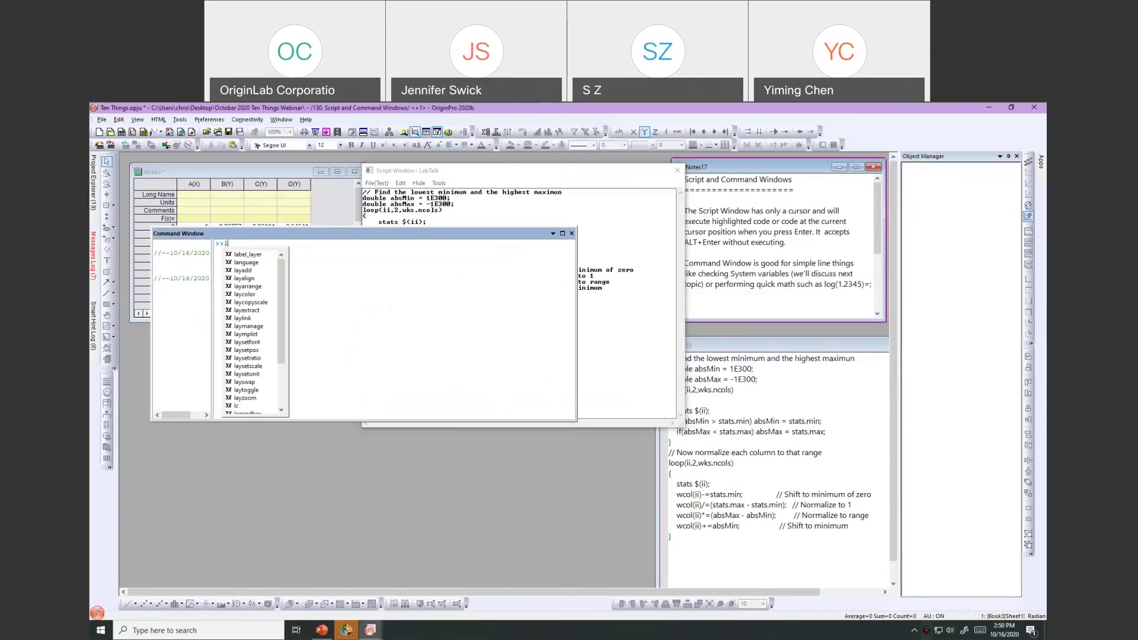
type("og(")
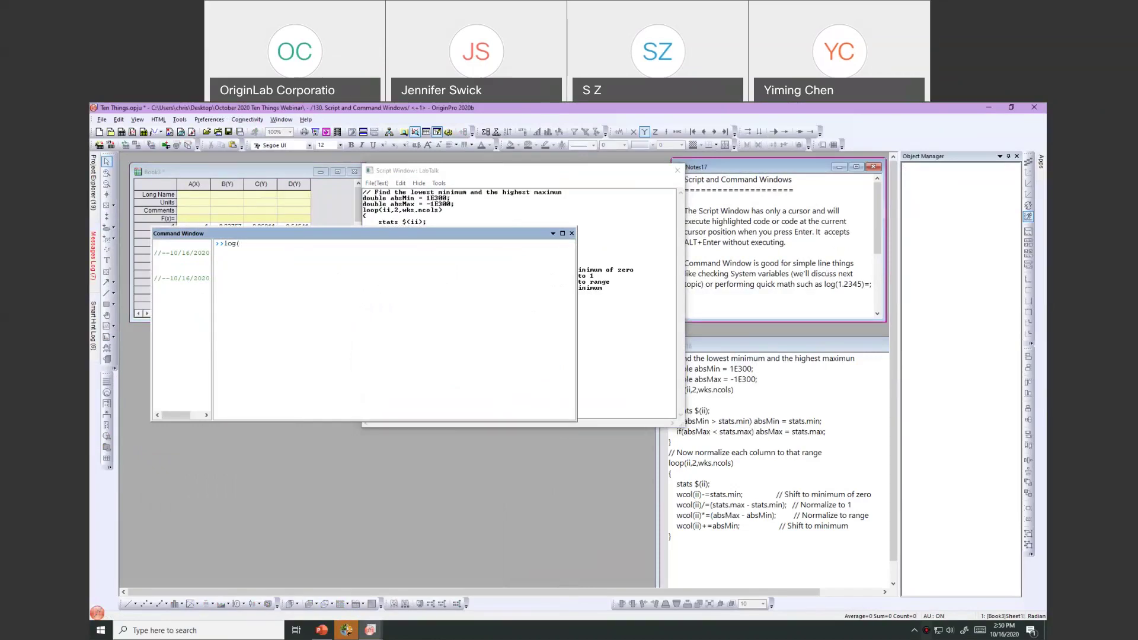
type("1.2345)=")
key("Return")
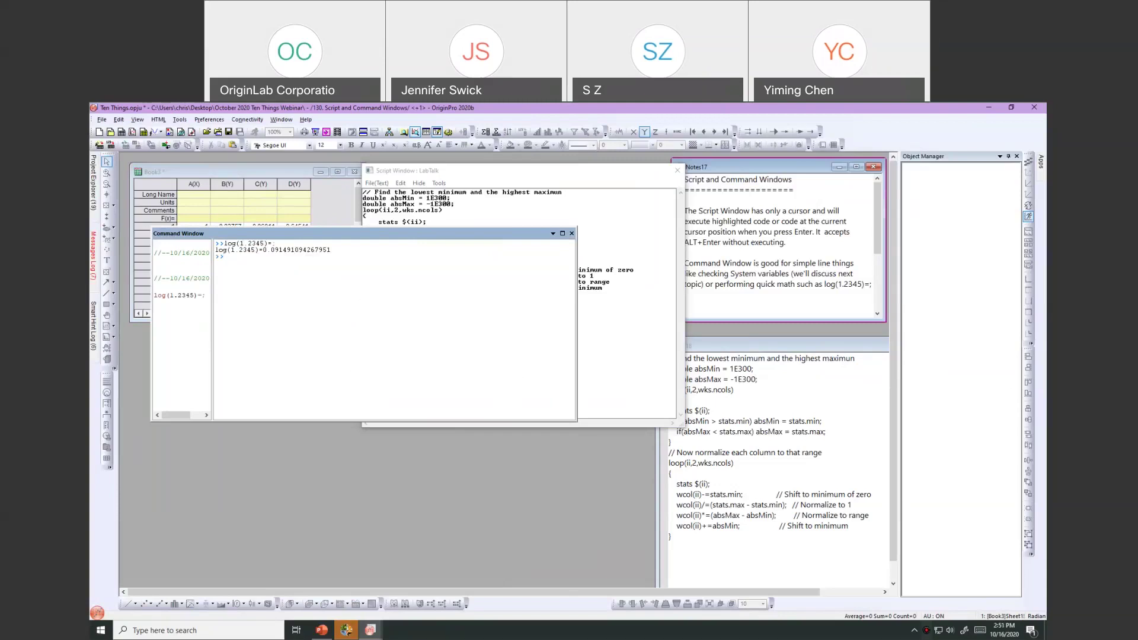
Step: Lower the Command Window to uncover Book3 and run page.longname$="my book"; to set the workbook's long name
left_click_drag(353, 236, 401, 301)
left_click_drag(228, 185, 227, 185)
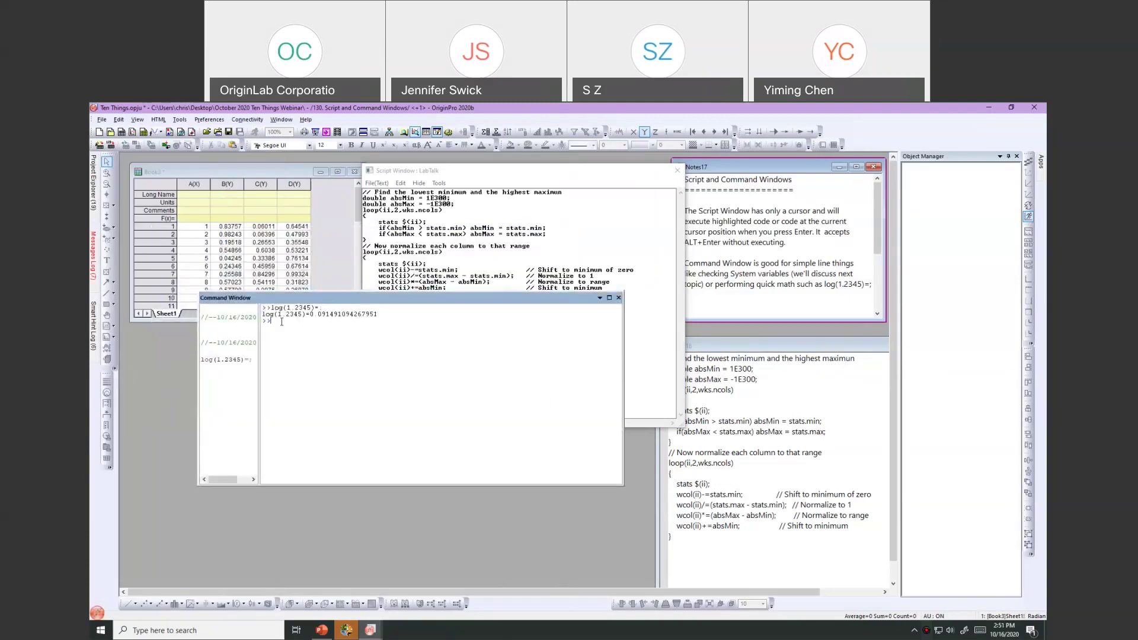
type("page.longname$=\"my book\";")
key("Return")
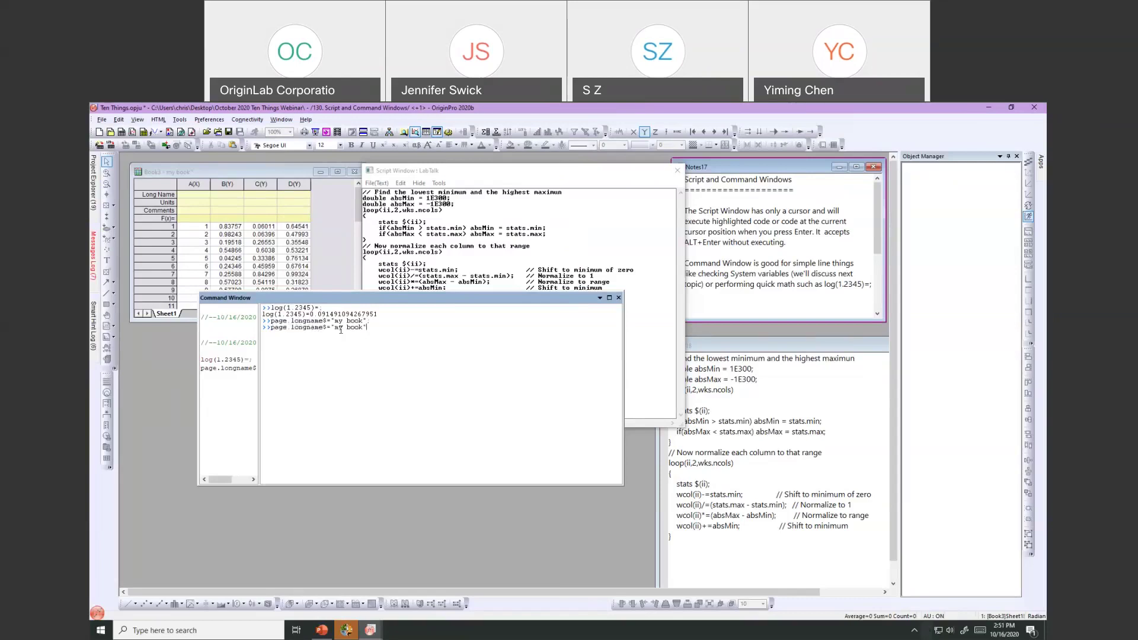
Step: Recall log(1.2345)= and page.longname$="my book" from the Command Window's history and run each again
type("log(1.2345)=")
key("Up")
key("Down")
key("Return")
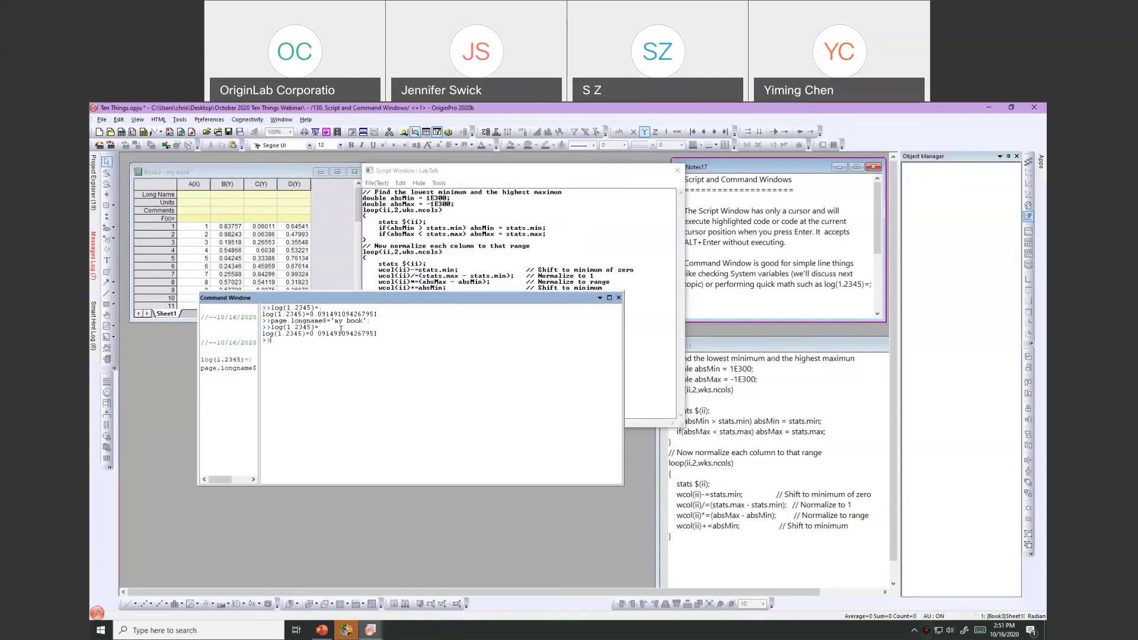
key("Up")
key("Return")
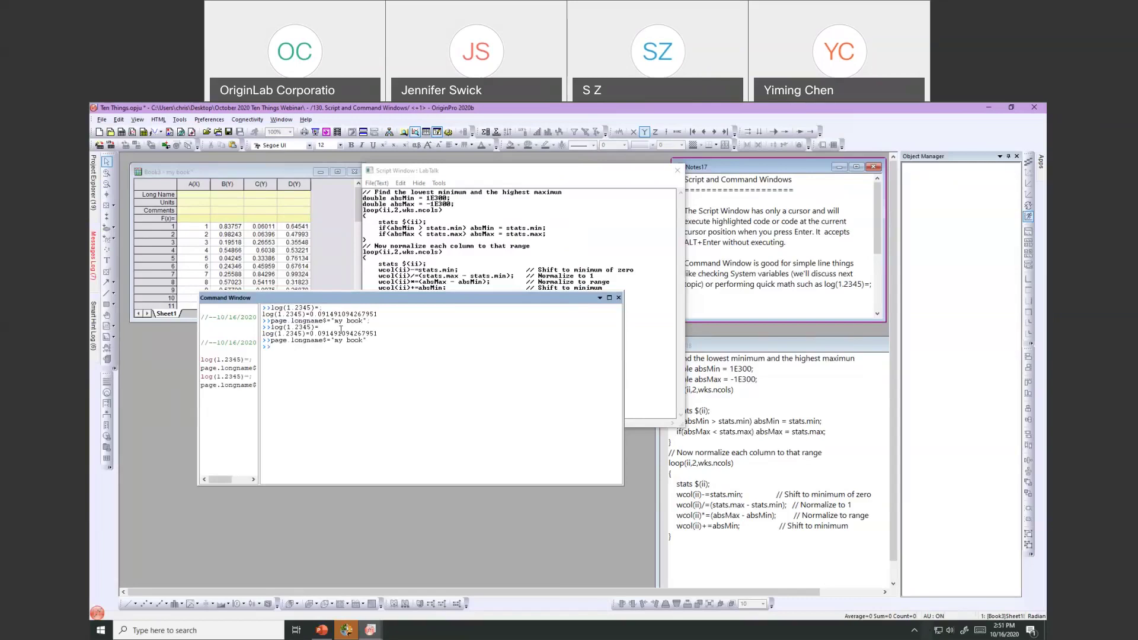
Step: Move the Command Window below the Script Window and make the Script Window active
left_click_drag(404, 300, 398, 466)
left_click(463, 171)
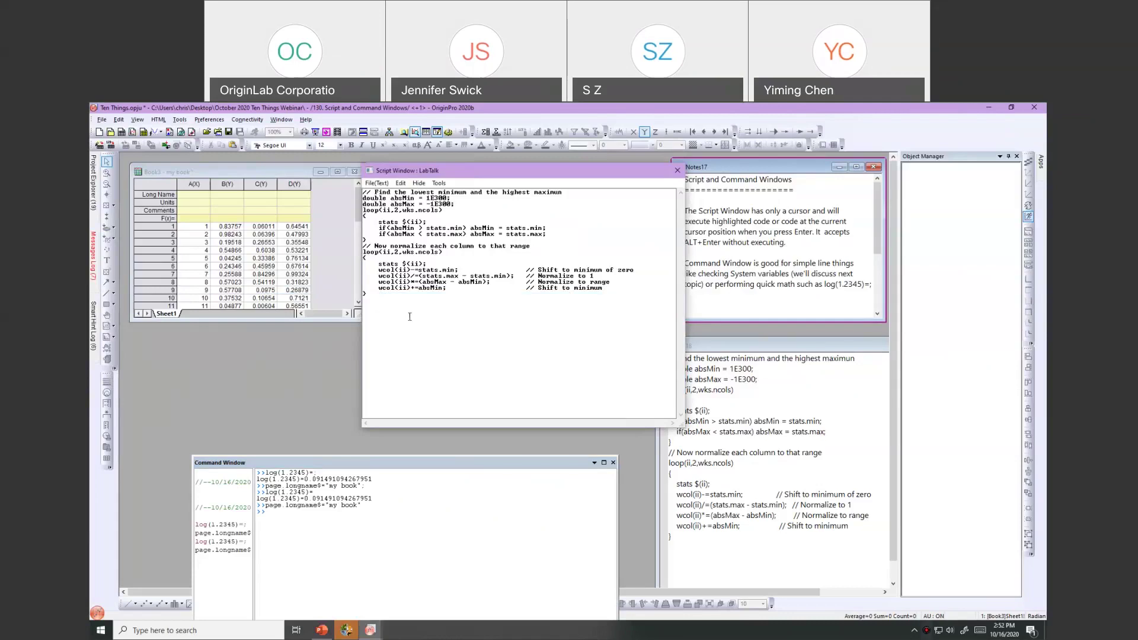
Step: Open the "140. Setting System Variables" project folder and hide the Script Window
key("ctrl+a")
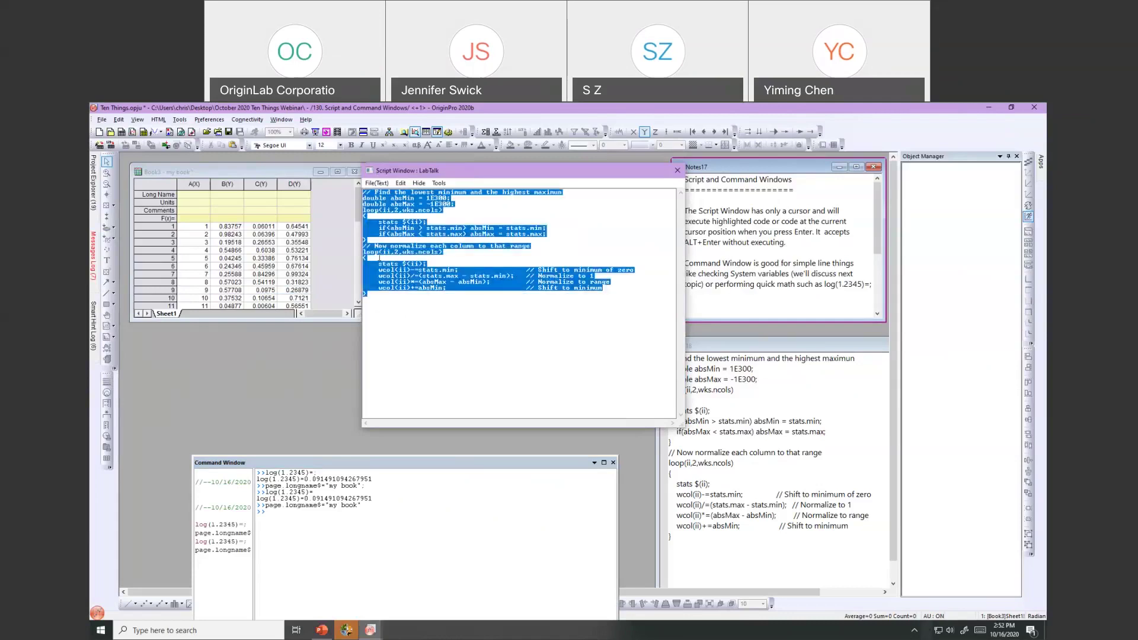
left_click(467, 267)
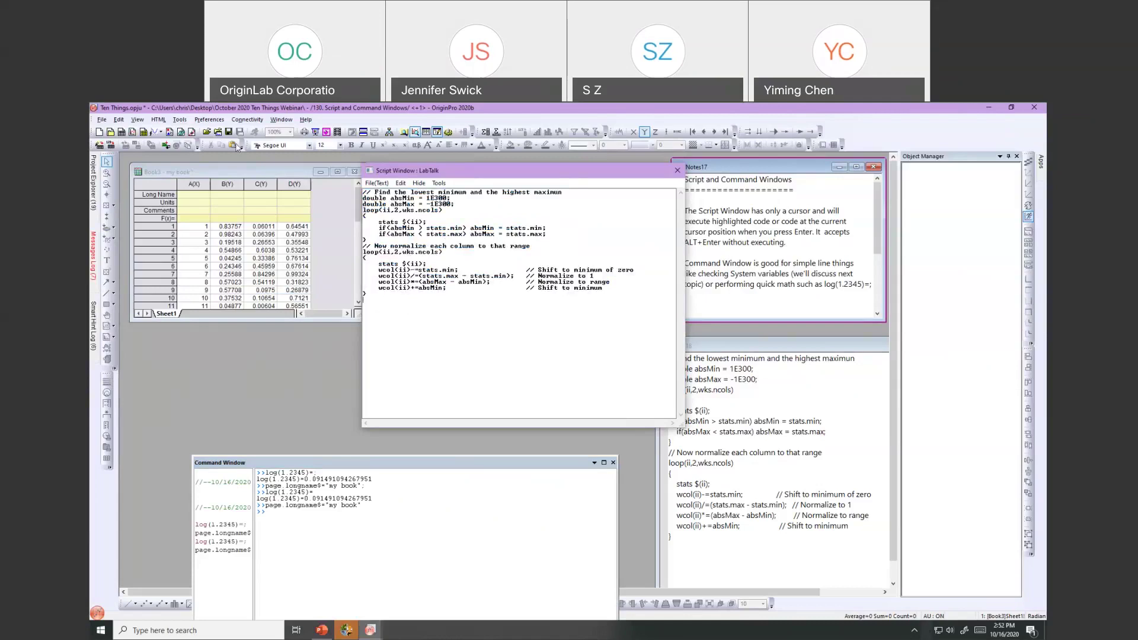
mouse_move(97, 215)
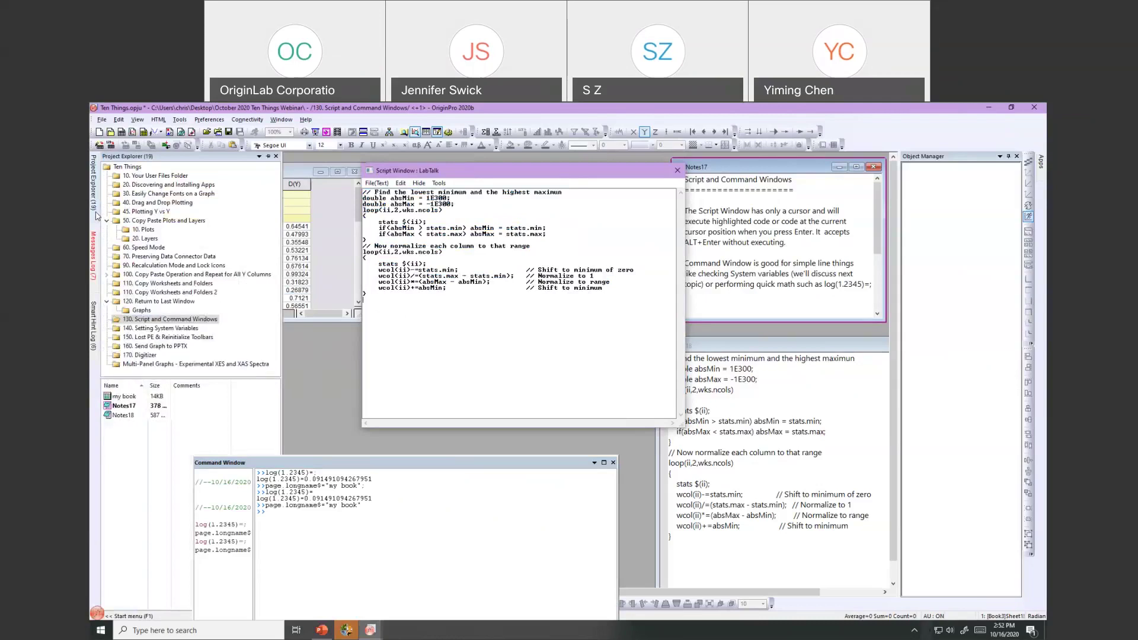
left_click(145, 329)
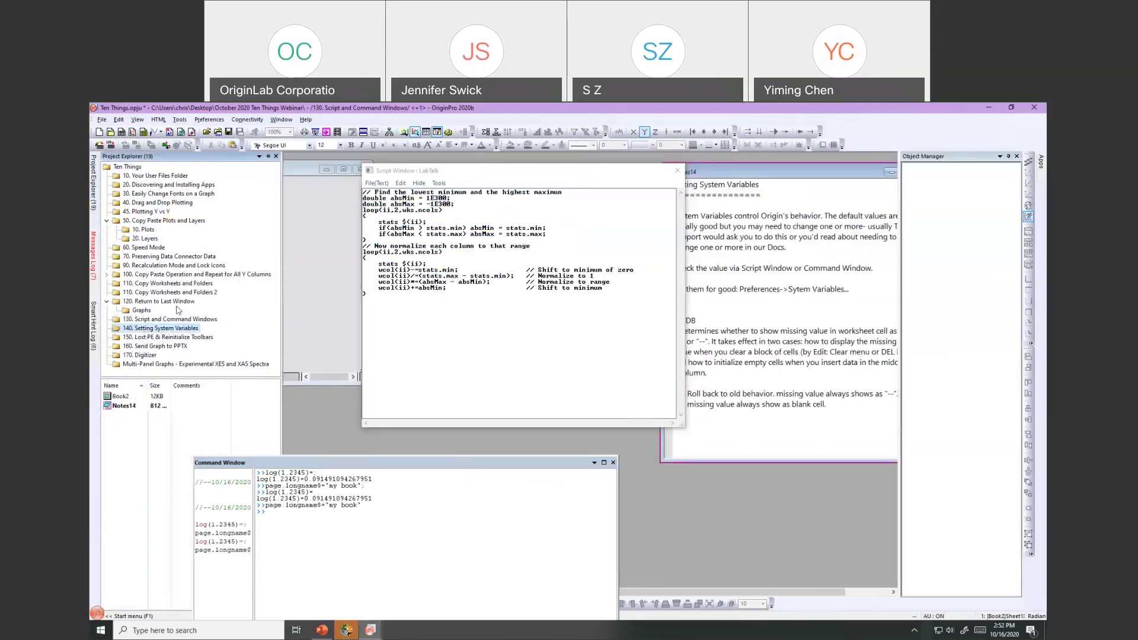
left_click(279, 119)
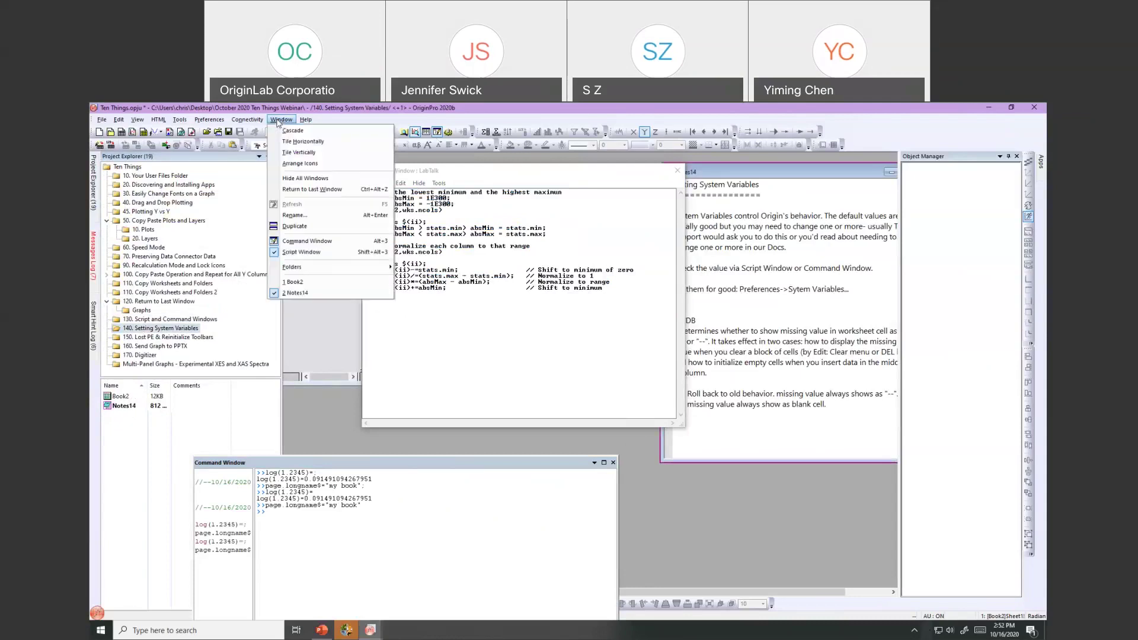
left_click(295, 256)
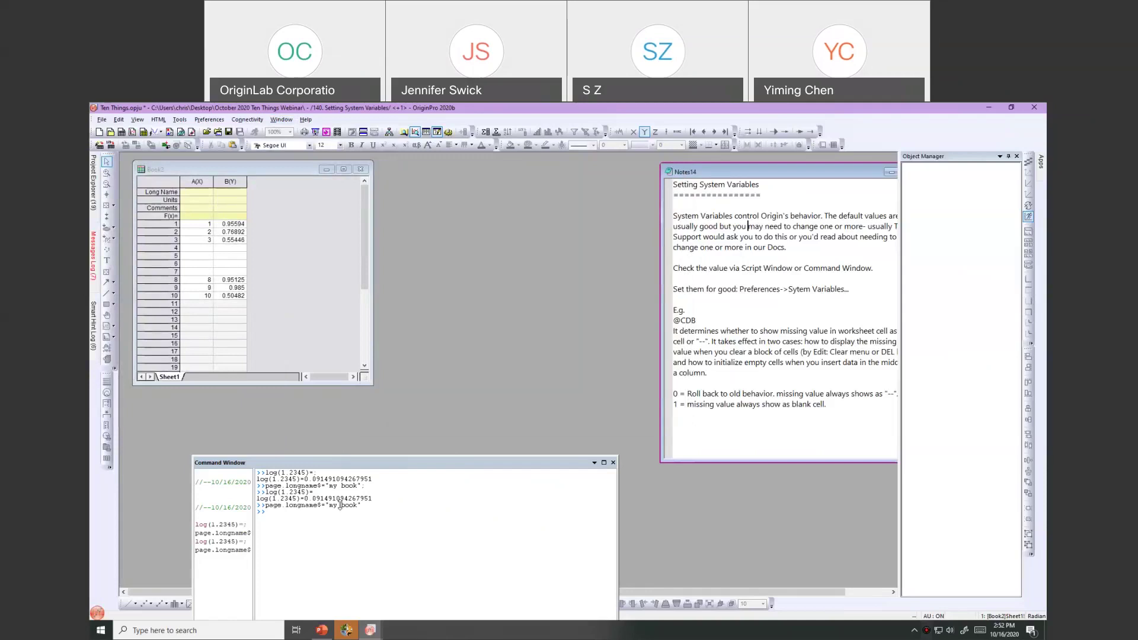
Step: Reposition the Command Window and Notes14 so both are fully visible, and auto-hide the Object Manager
left_click_drag(348, 463, 281, 469)
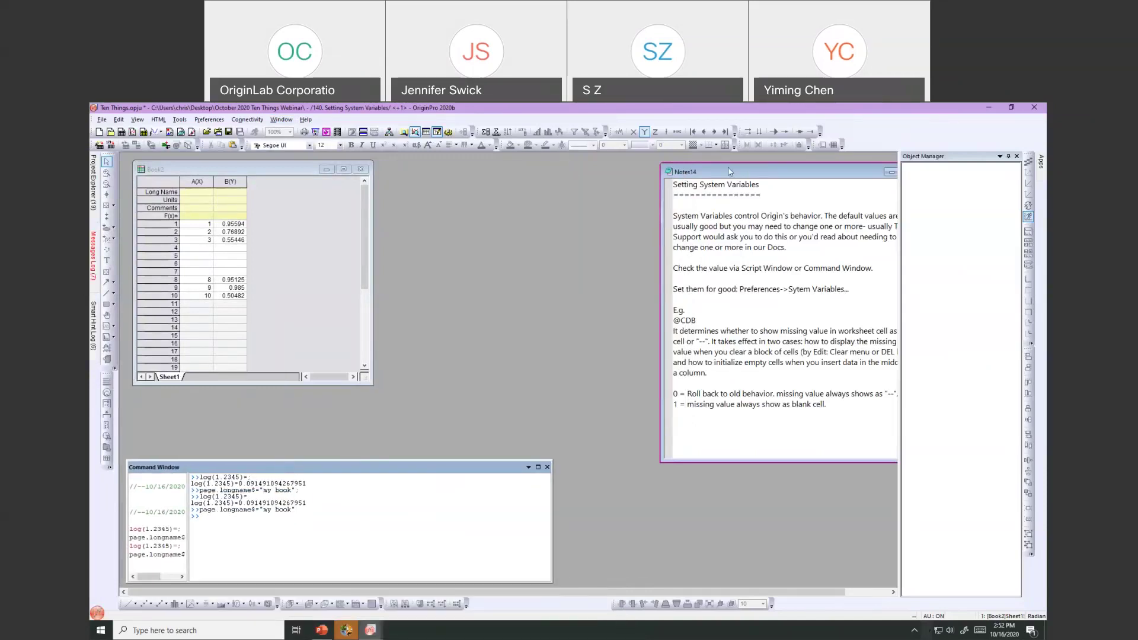
left_click_drag(729, 169, 685, 164)
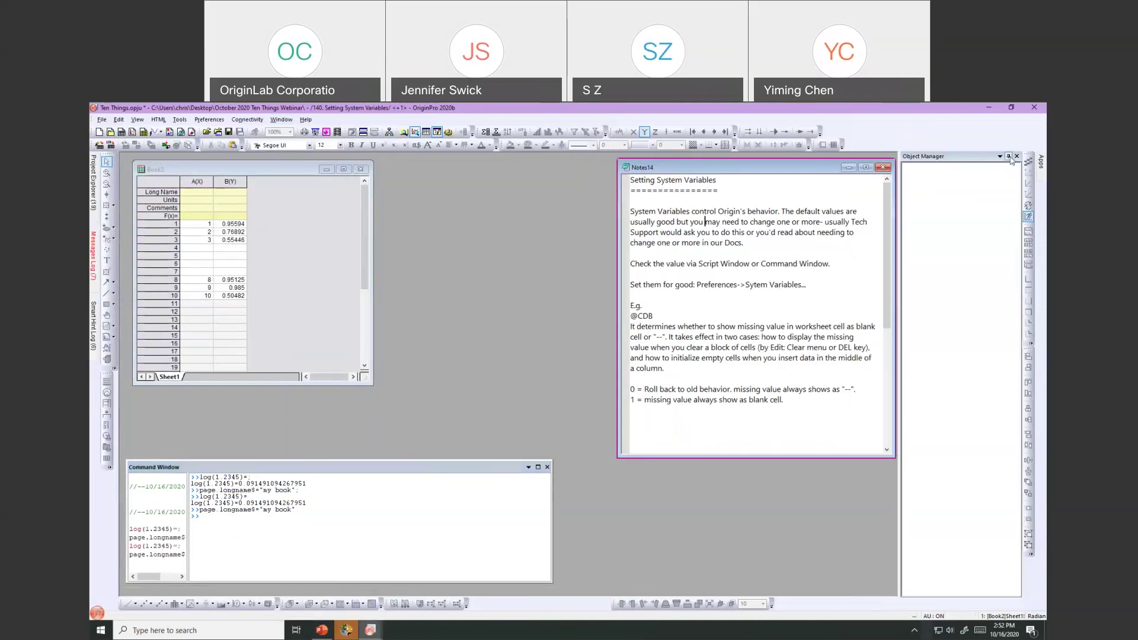
left_click(1009, 157)
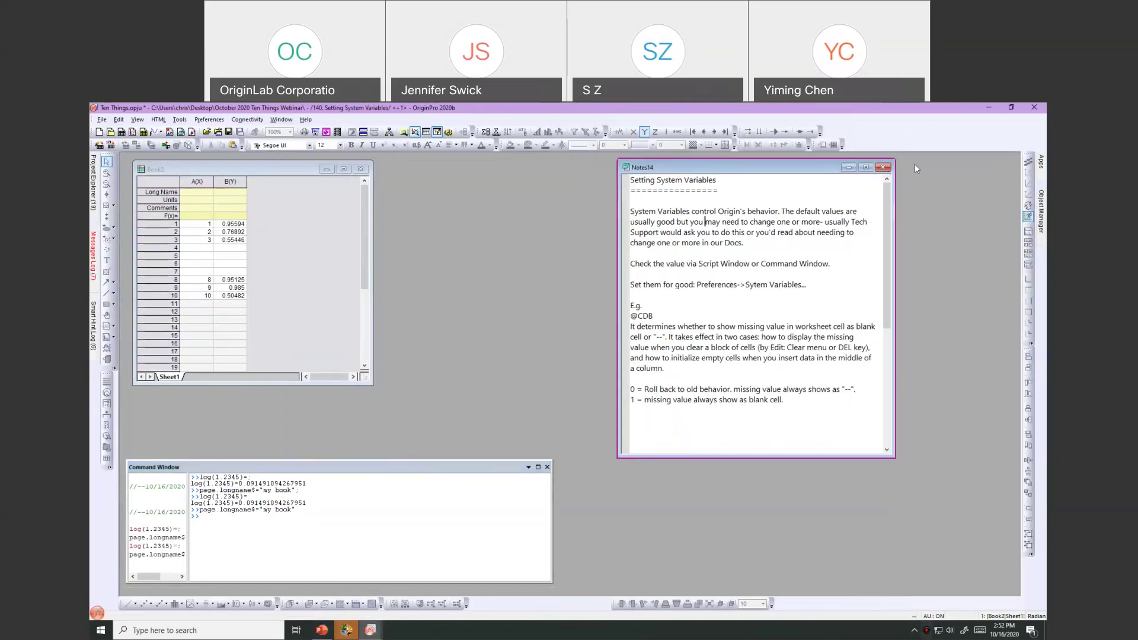
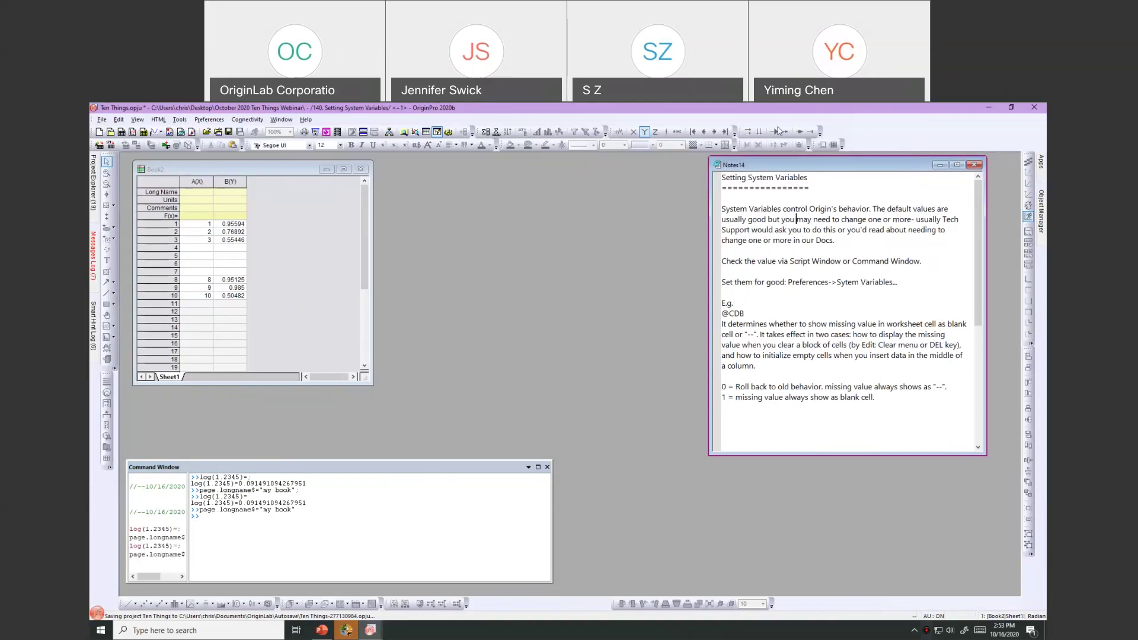
left_click(181, 131)
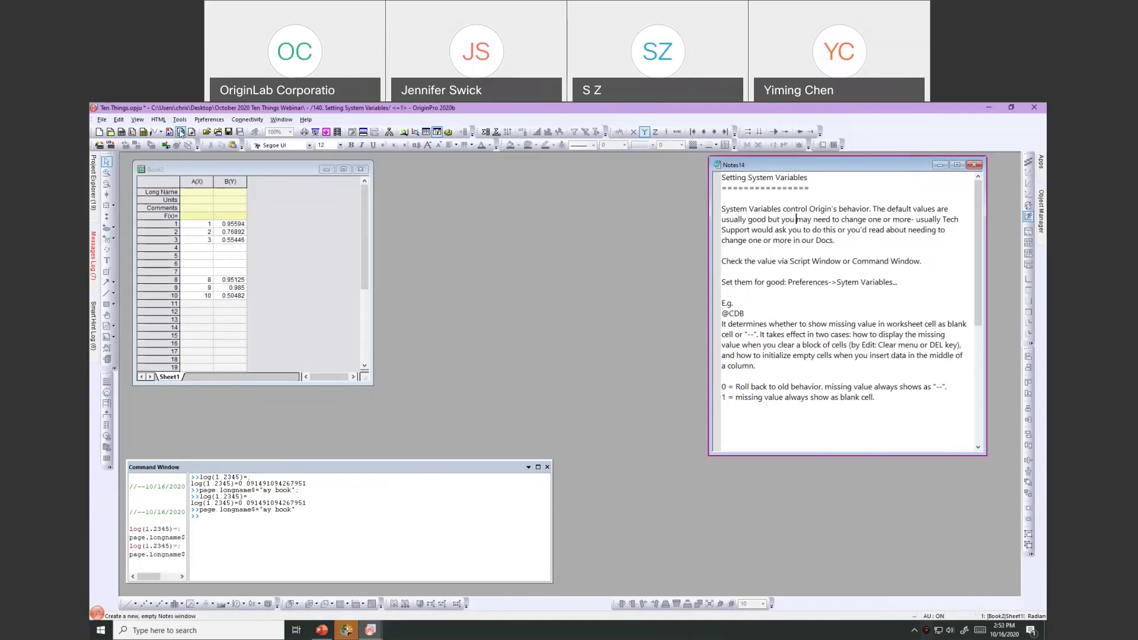
left_click_drag(274, 208, 477, 221)
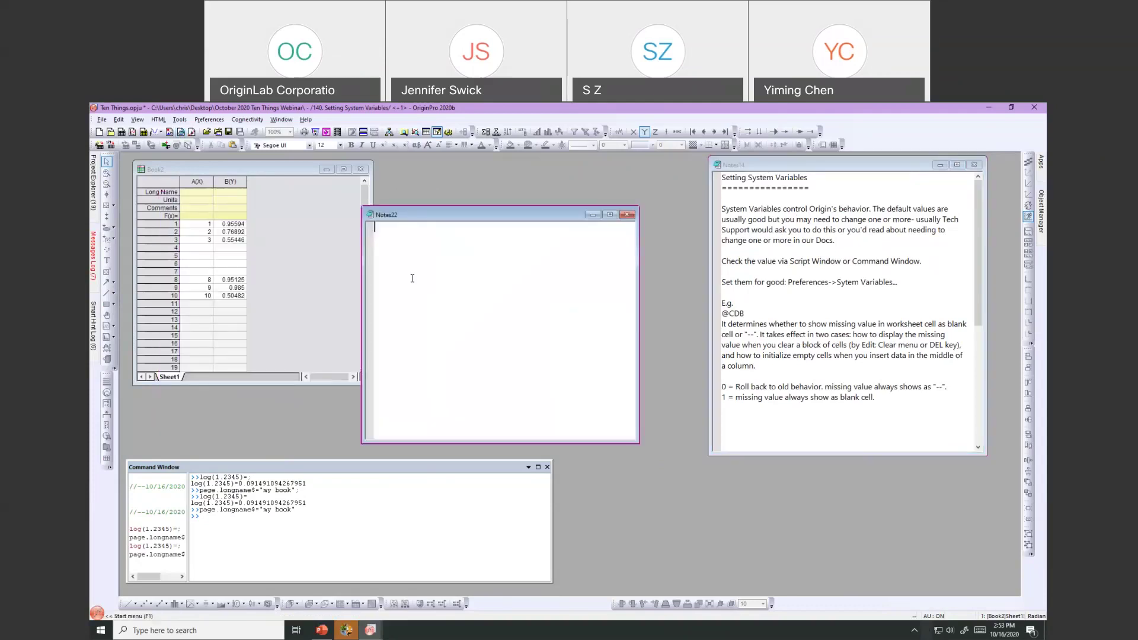
type("@CD")
type("B")
left_click_drag(428, 214, 479, 232)
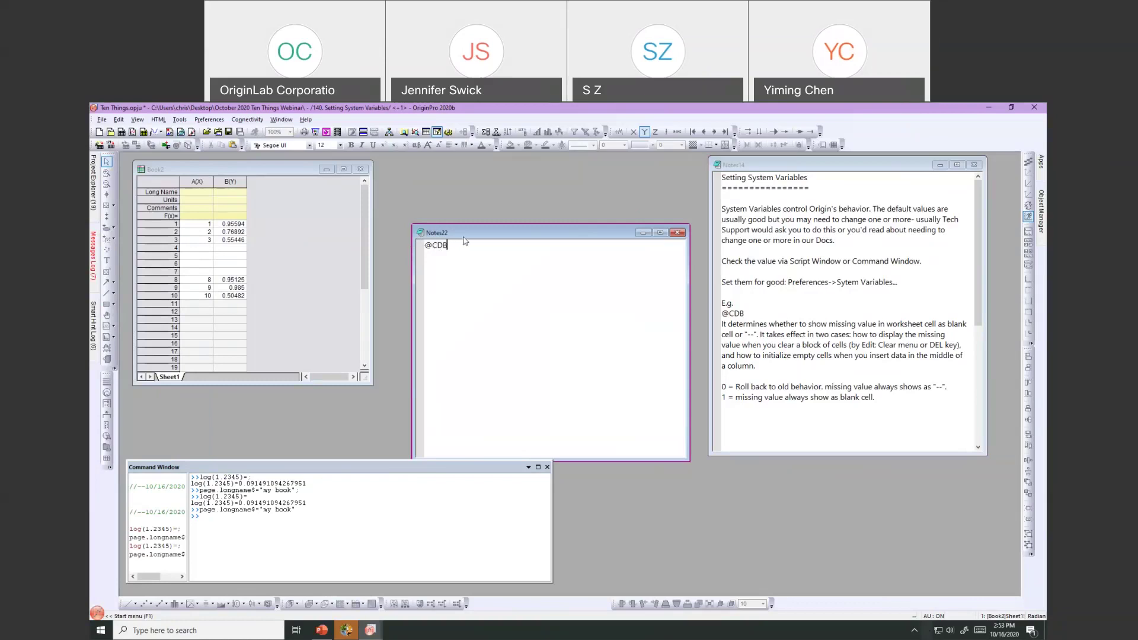
left_click_drag(466, 234, 473, 206)
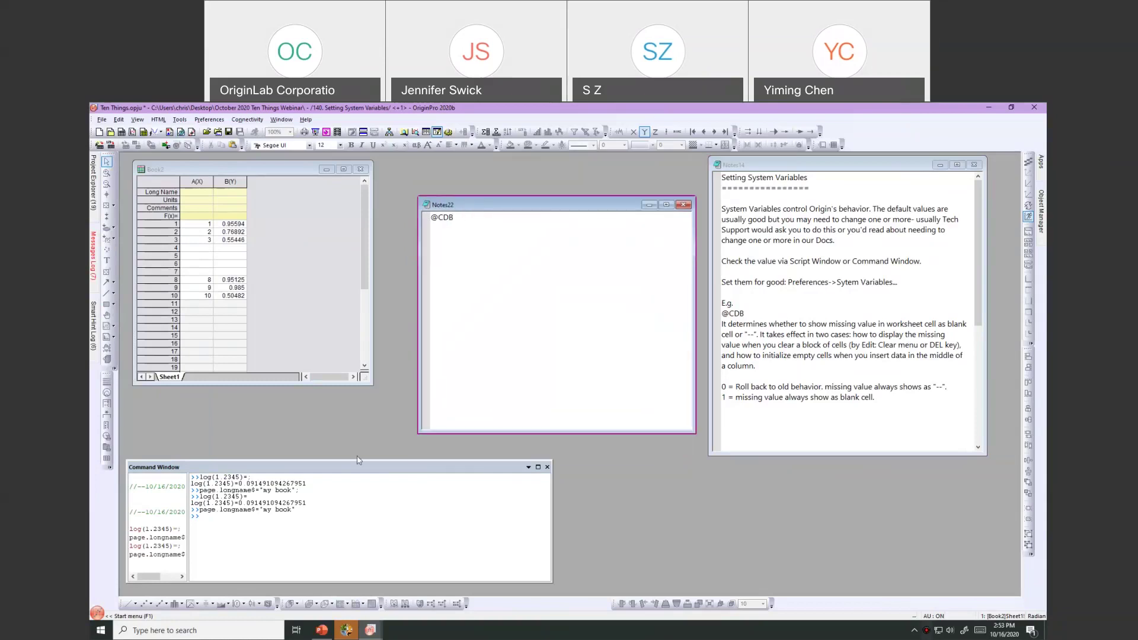
left_click_drag(359, 467, 405, 461)
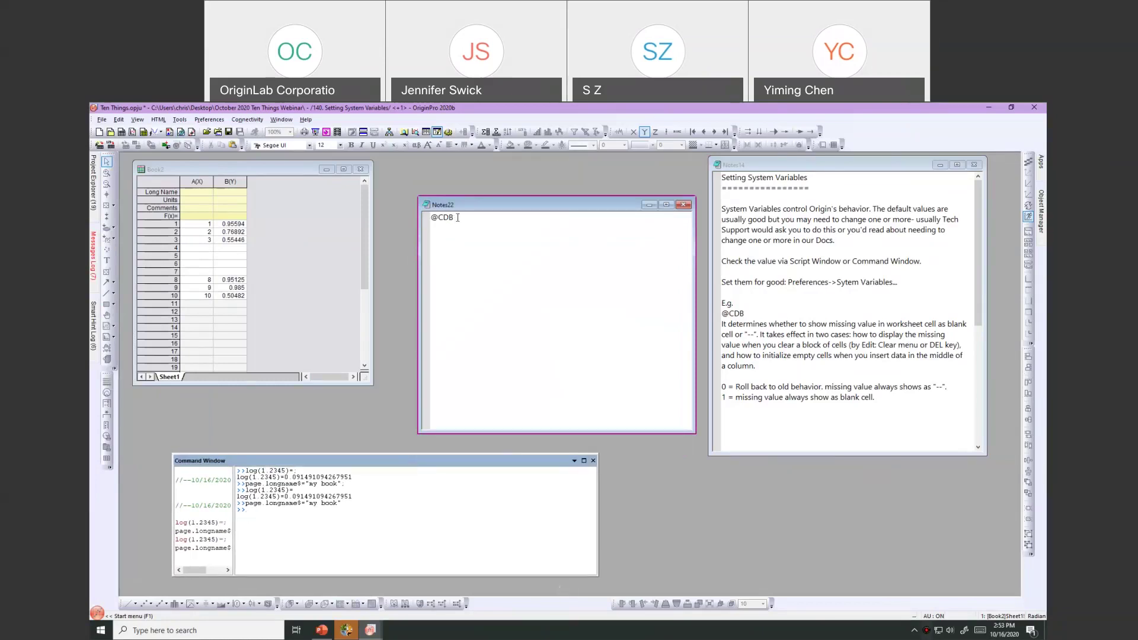
type("@CDB=")
key("Return")
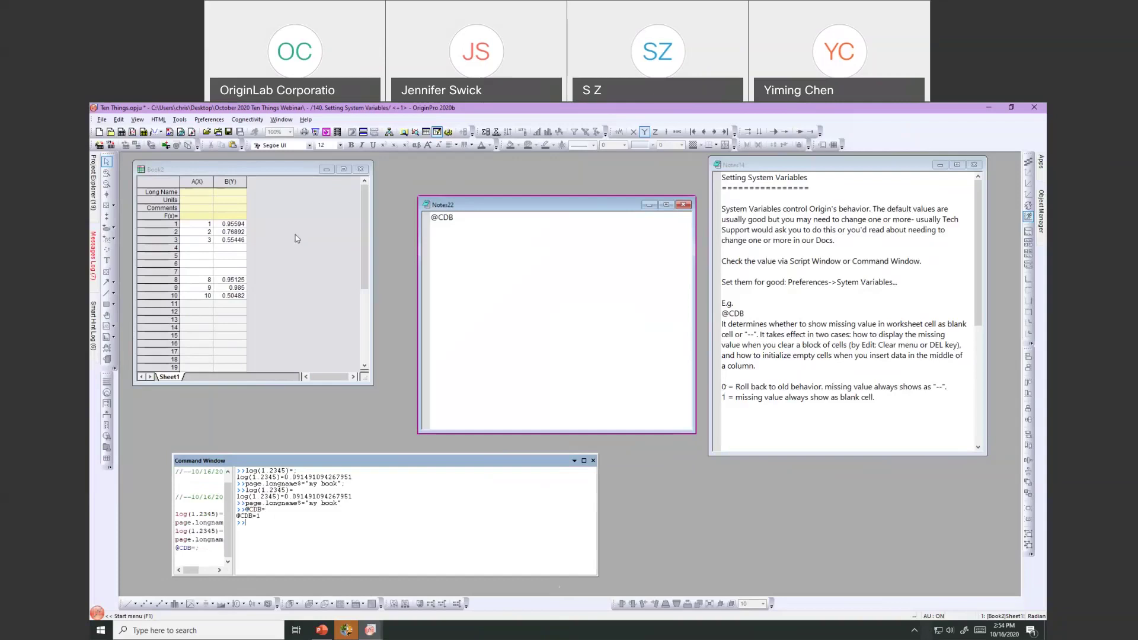
Step: Clear the cells in rows 3 to 8 of columns A and B in Book2
left_click_drag(203, 243, 231, 281)
right_click(231, 281)
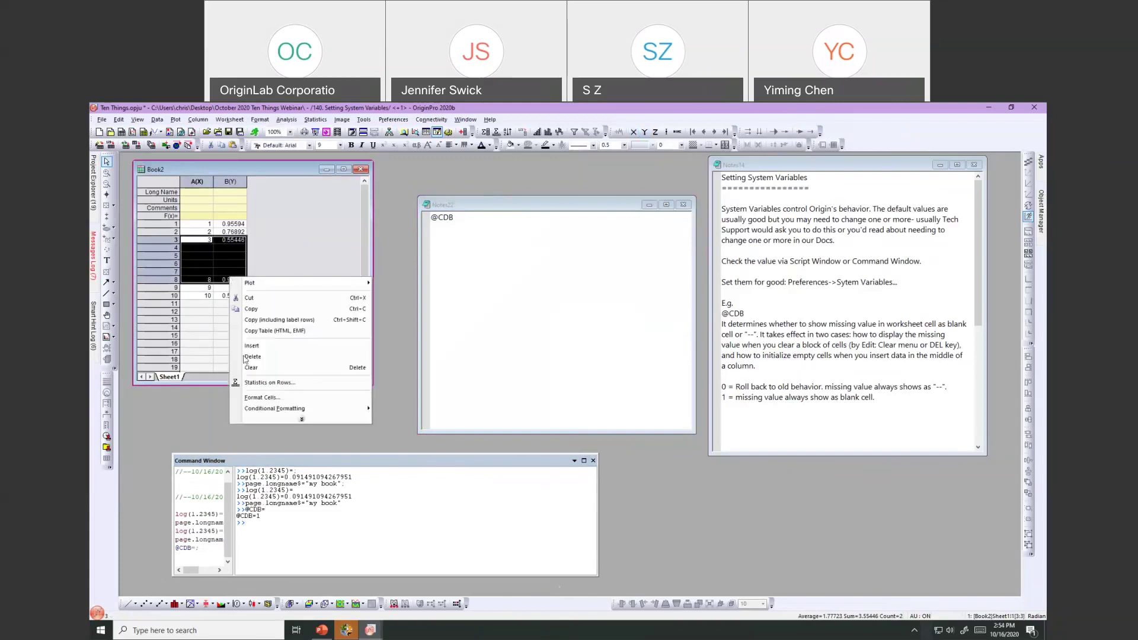
left_click(250, 368)
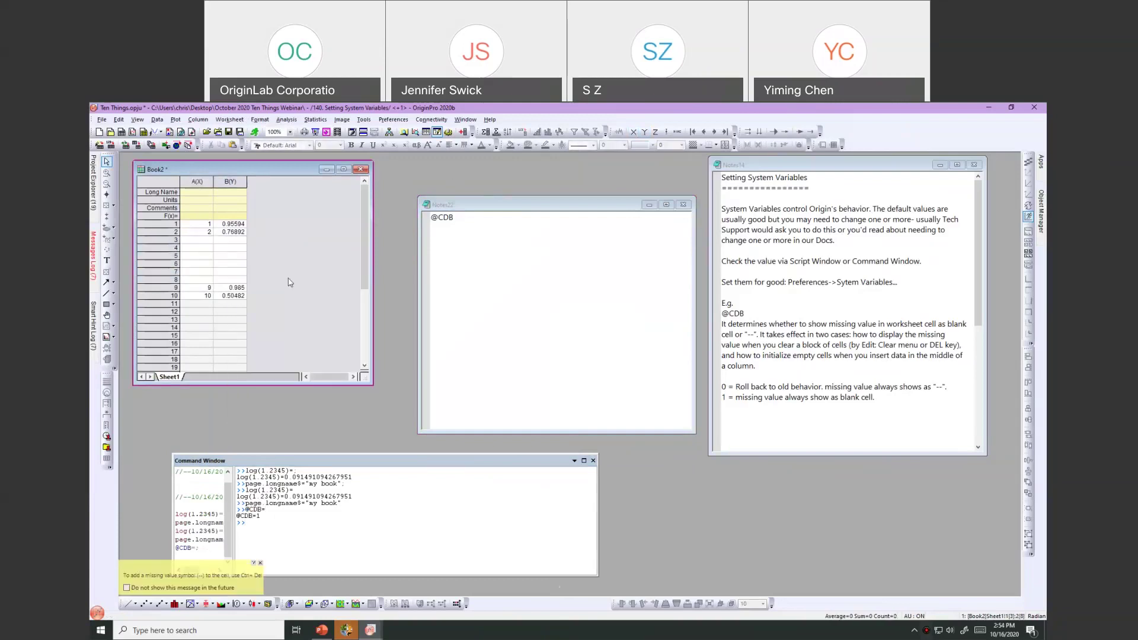
left_click(225, 258)
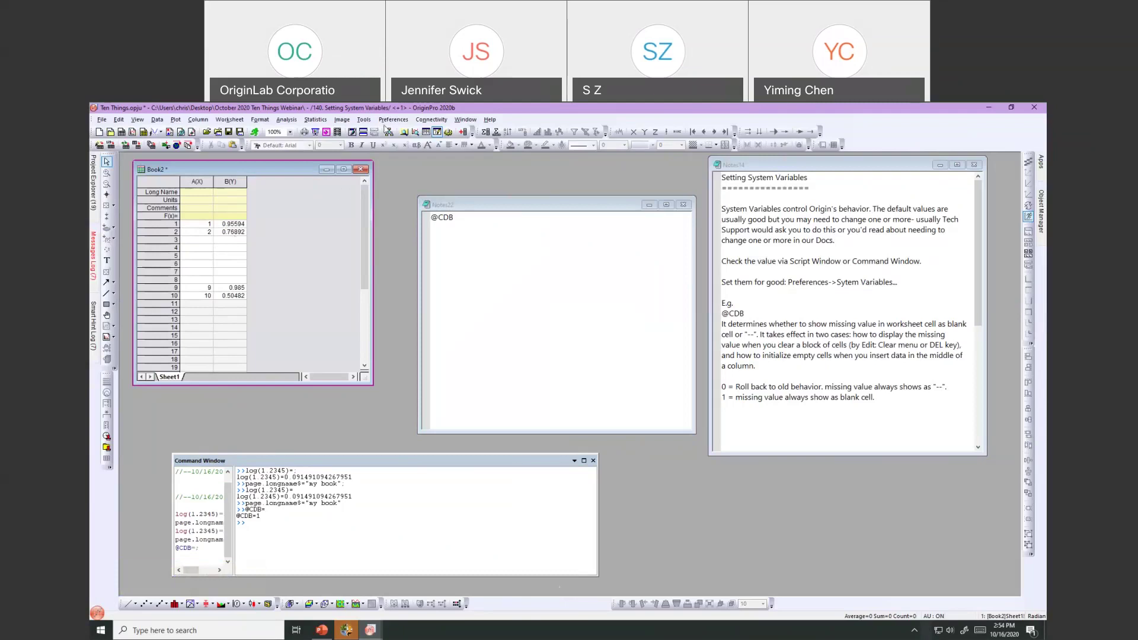
Step: Add the system variable CDB with value 0 and the comment "Show missing instead of blank" in Set System Variables
left_click(393, 120)
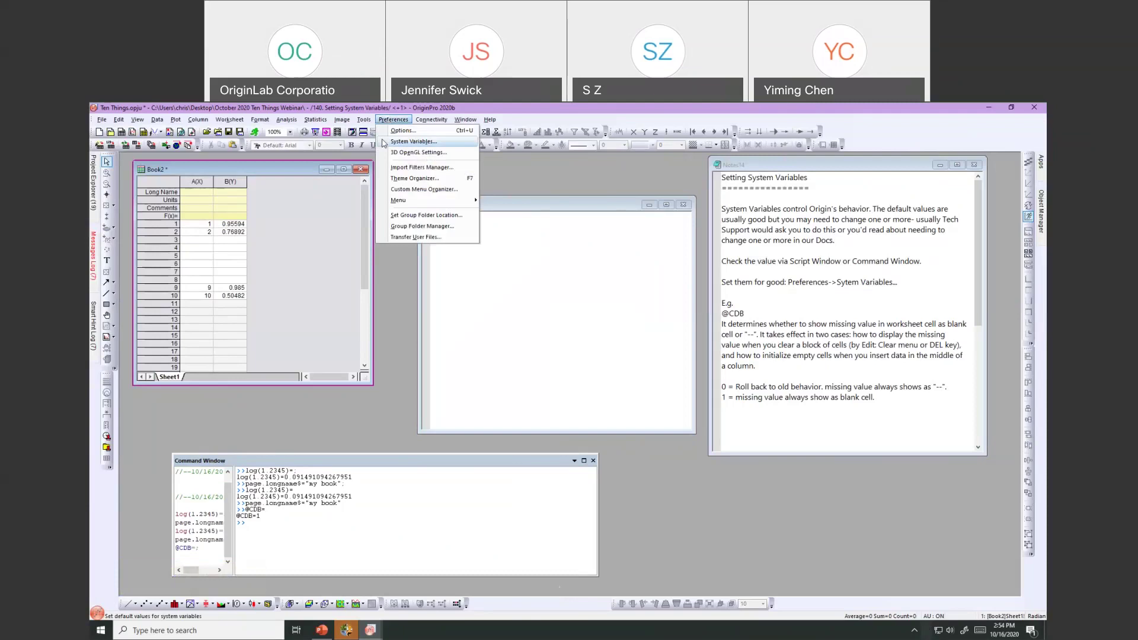
left_click(383, 142)
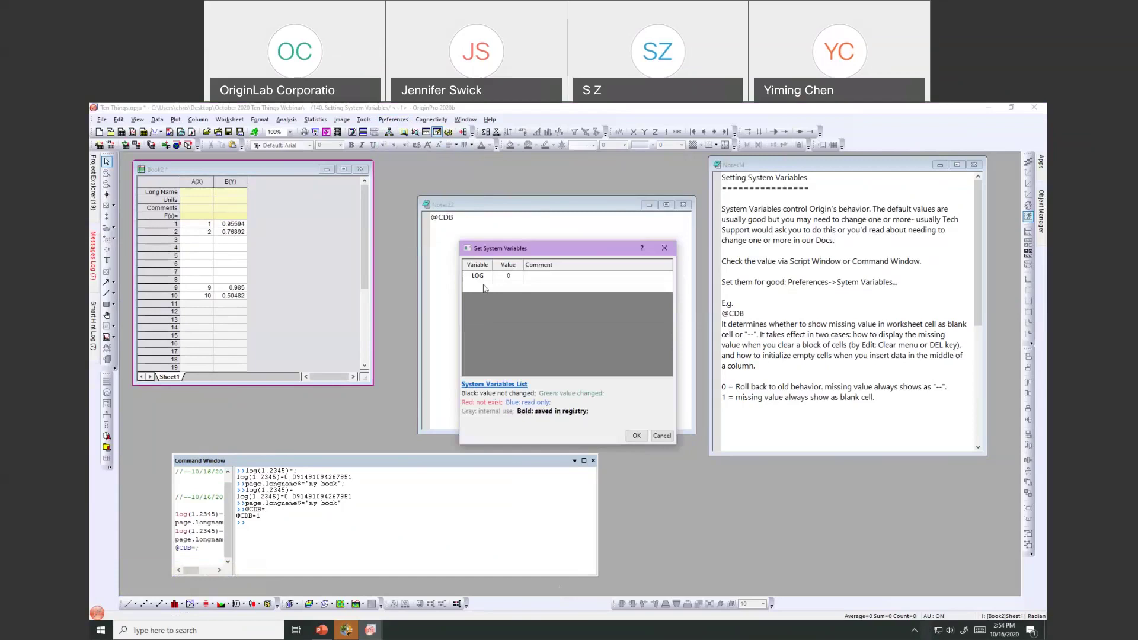
left_click(478, 289)
left_click(479, 287)
type("CDB")
left_click(510, 289)
left_click(514, 289)
key("Return")
type("Show missing instead of blank")
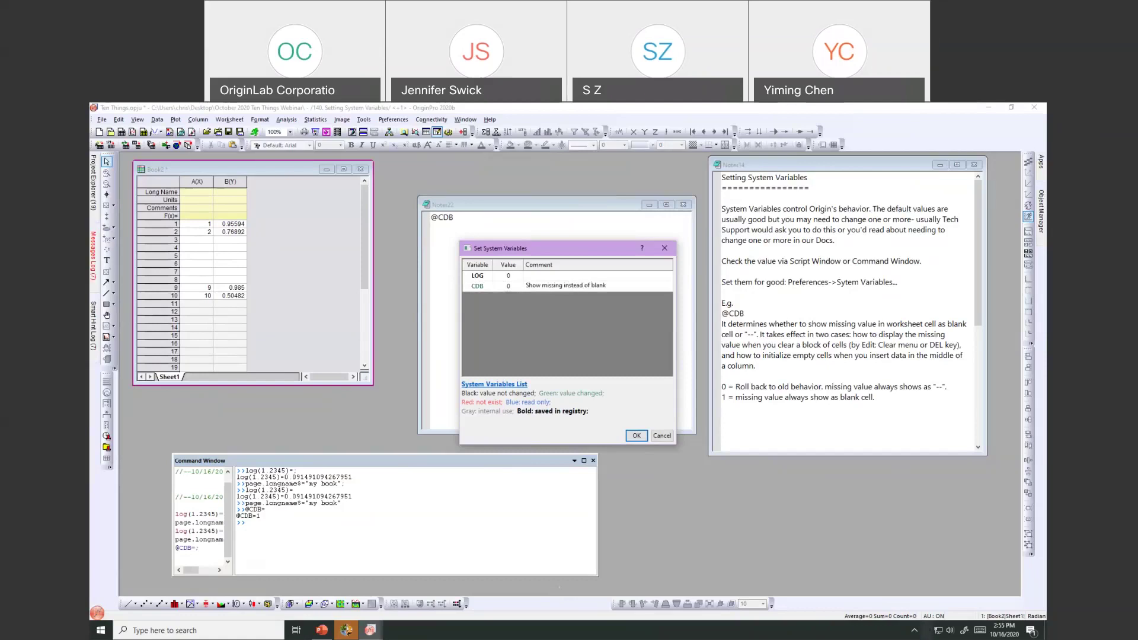
left_click(635, 436)
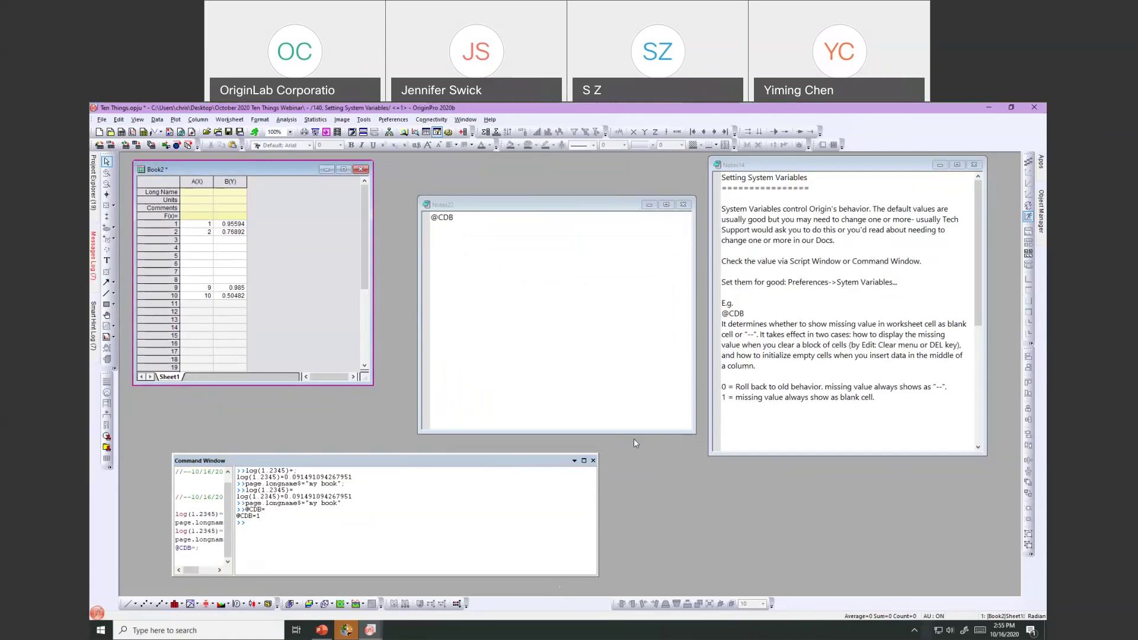
Step: Clear rows 3 to 8 of columns A and B in Book2 again under the new CDB setting
left_click_drag(197, 240, 231, 280)
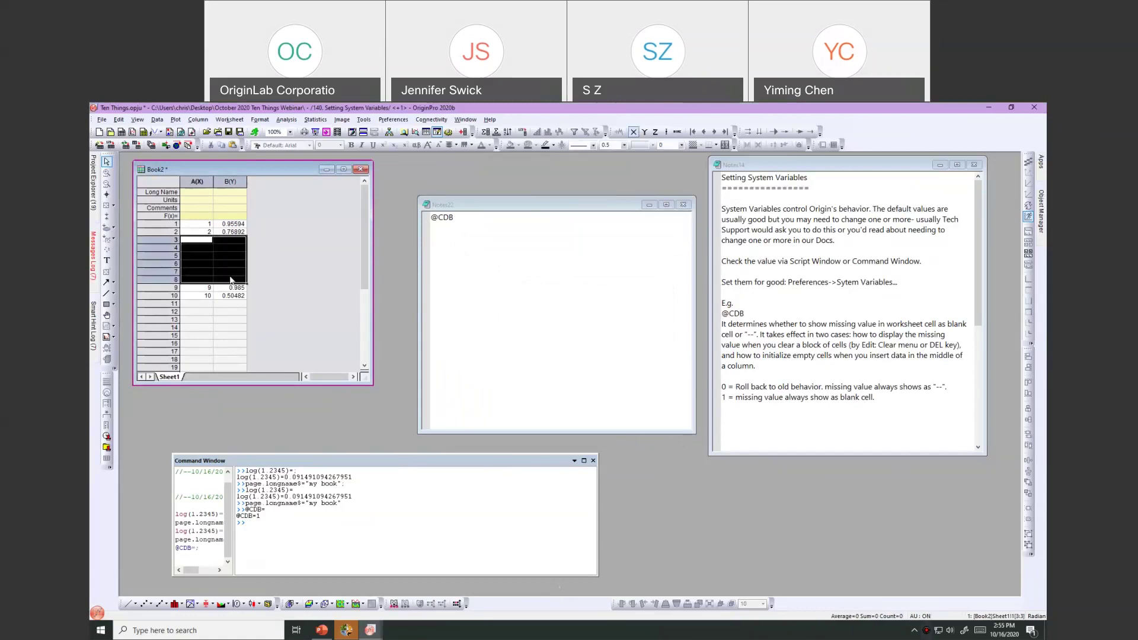
right_click(232, 280)
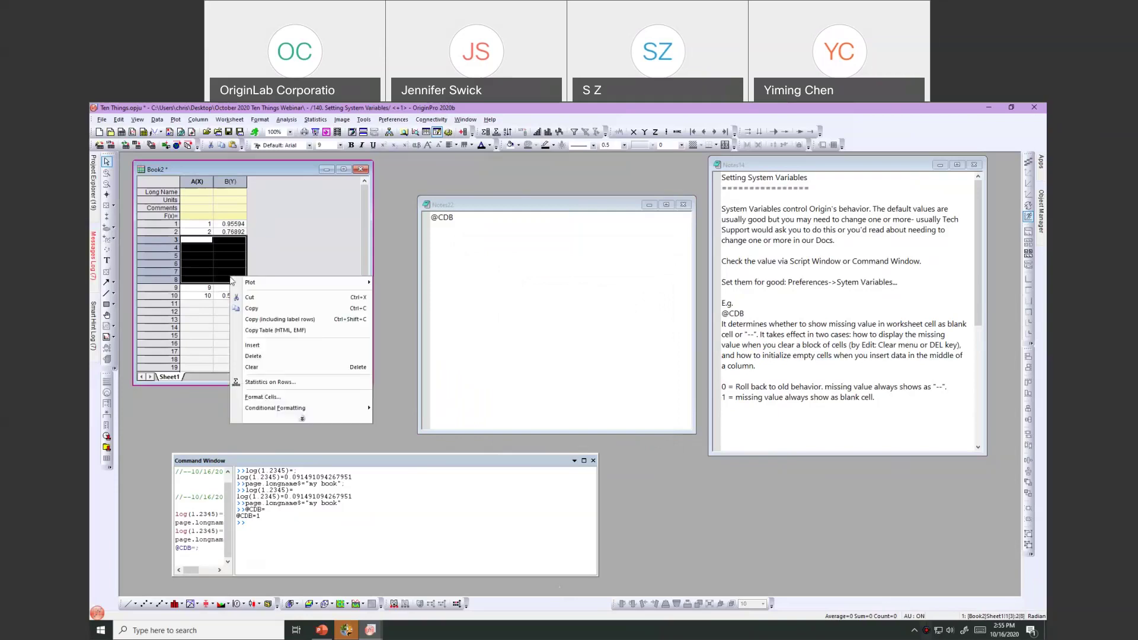
left_click(255, 367)
left_click(272, 314)
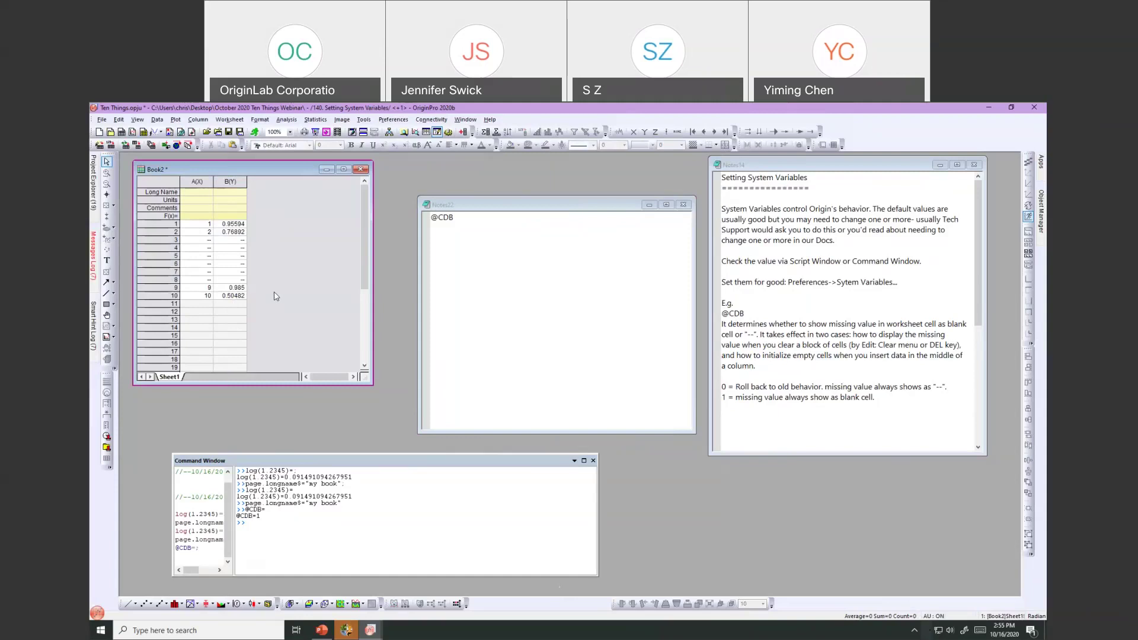
Step: Remove the LOG entry from the Set System Variables list and apply the change
left_click(471, 243)
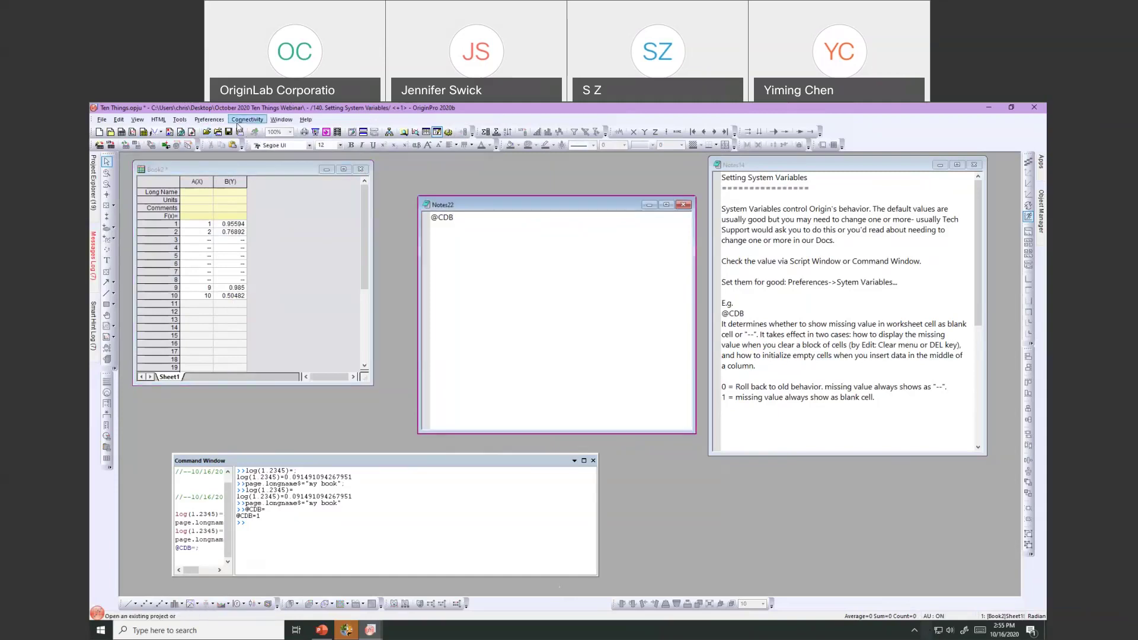
left_click(209, 119)
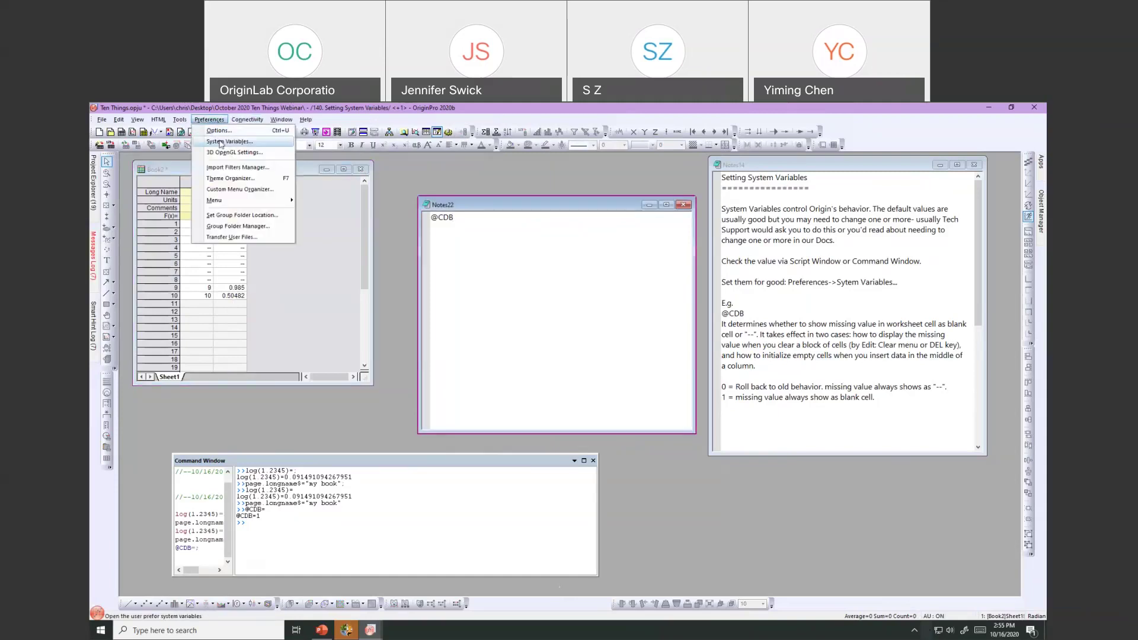
left_click(220, 142)
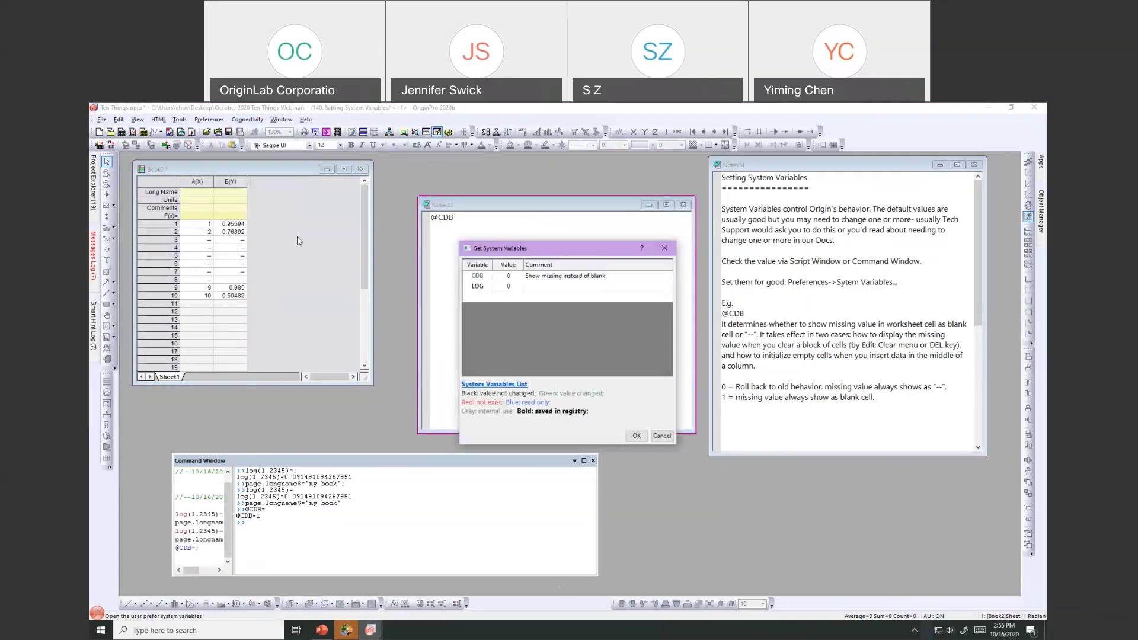
right_click(473, 288)
left_click(491, 302)
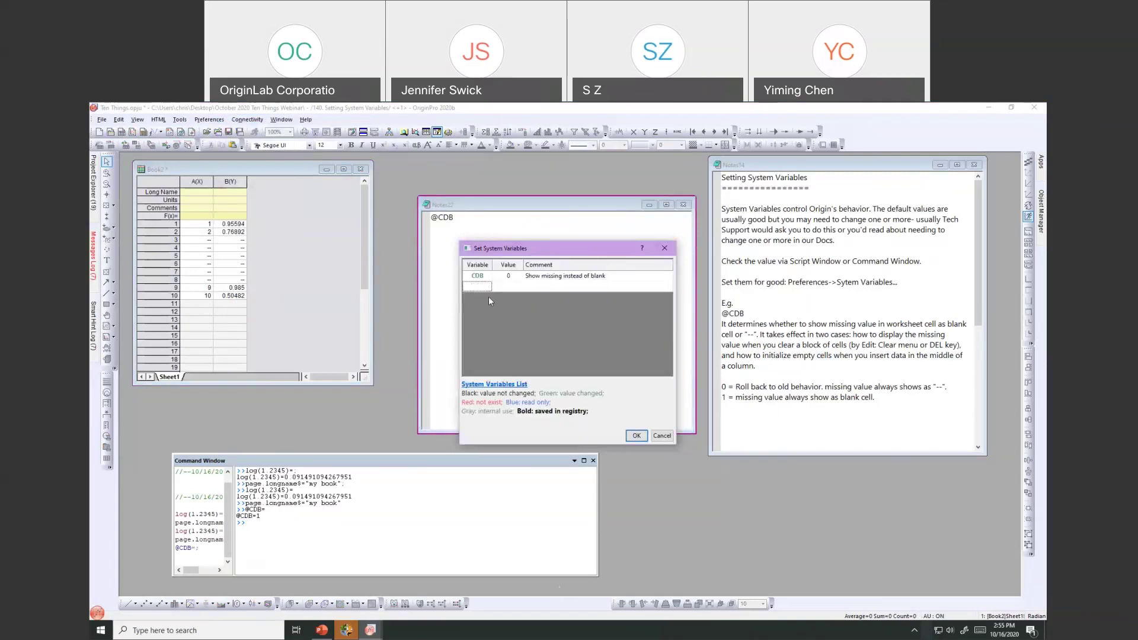
left_click(637, 436)
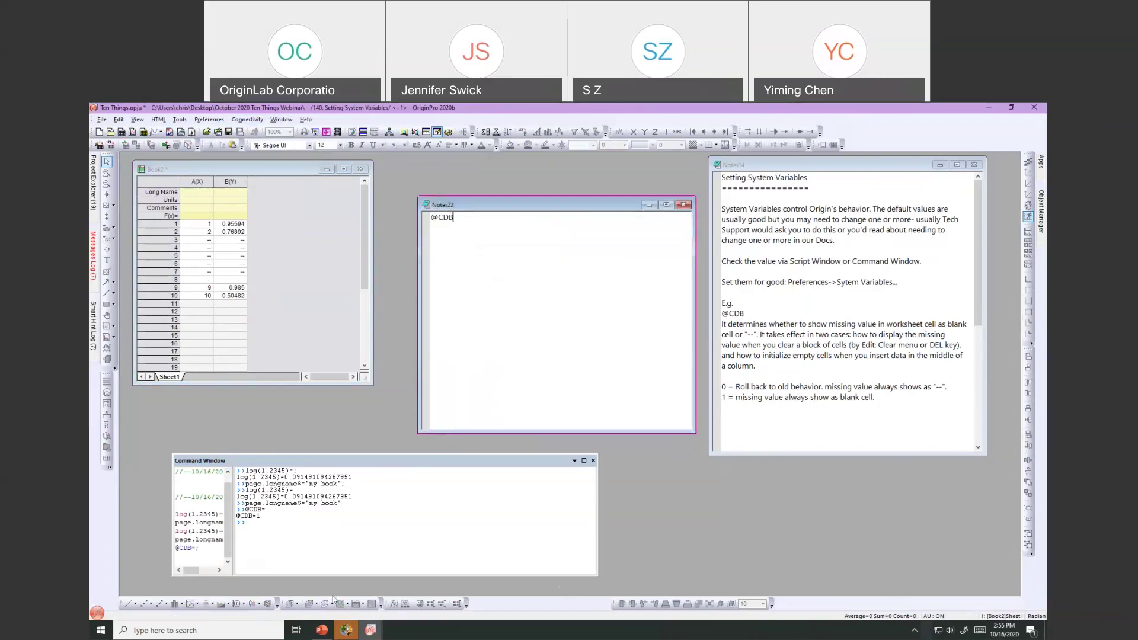
left_click(286, 538)
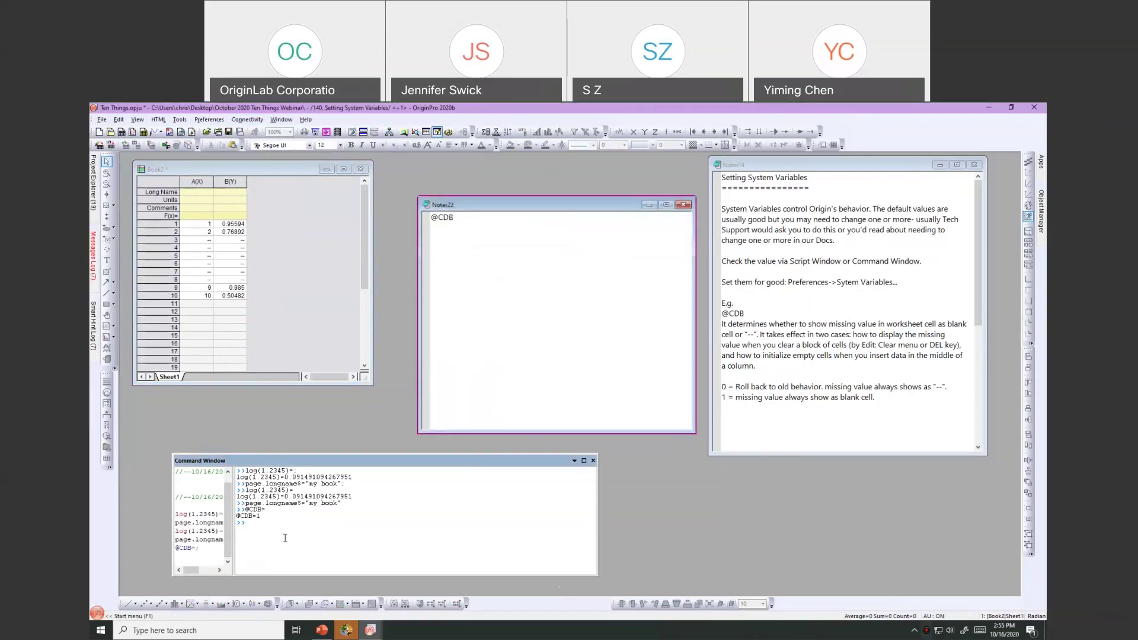
type("@CDB=")
key("Return")
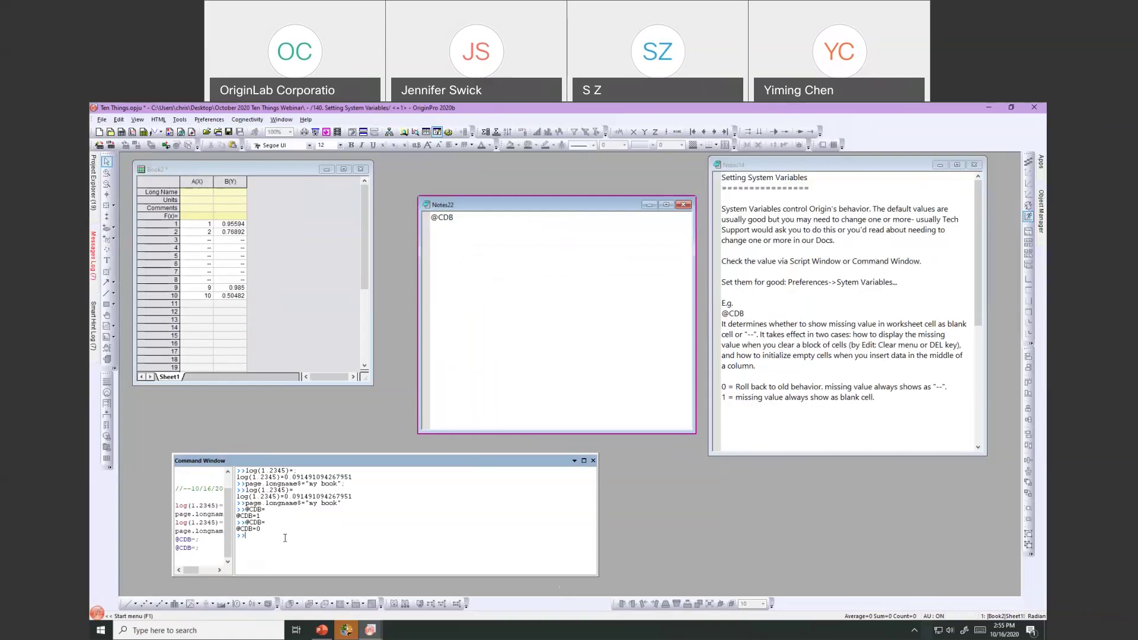
key("Up")
type("1")
key("Return")
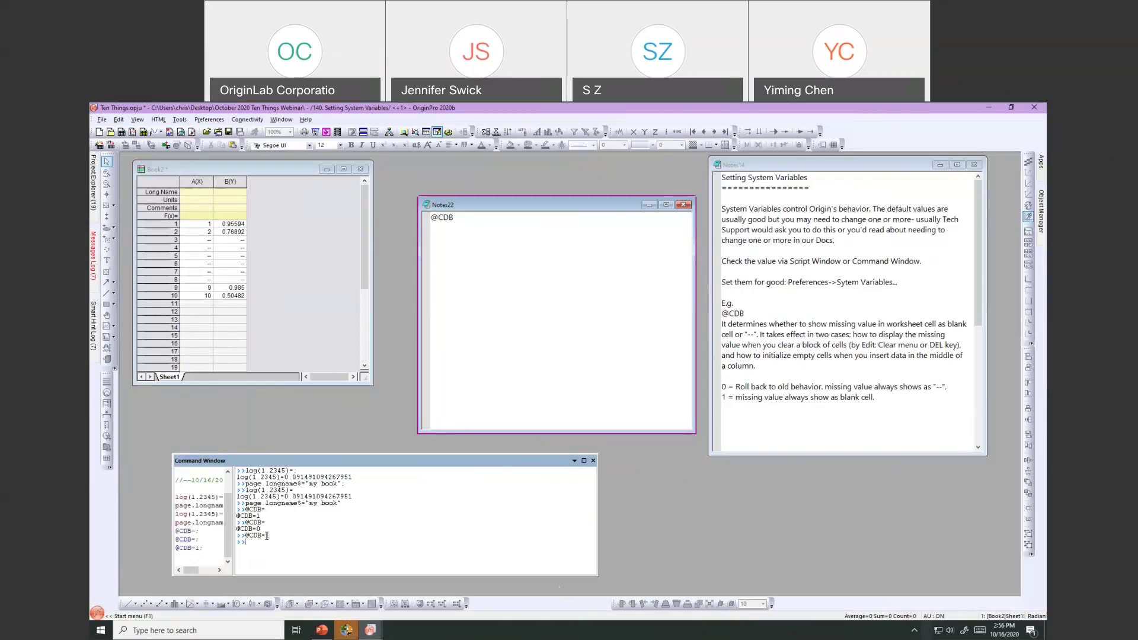
mouse_move(96, 216)
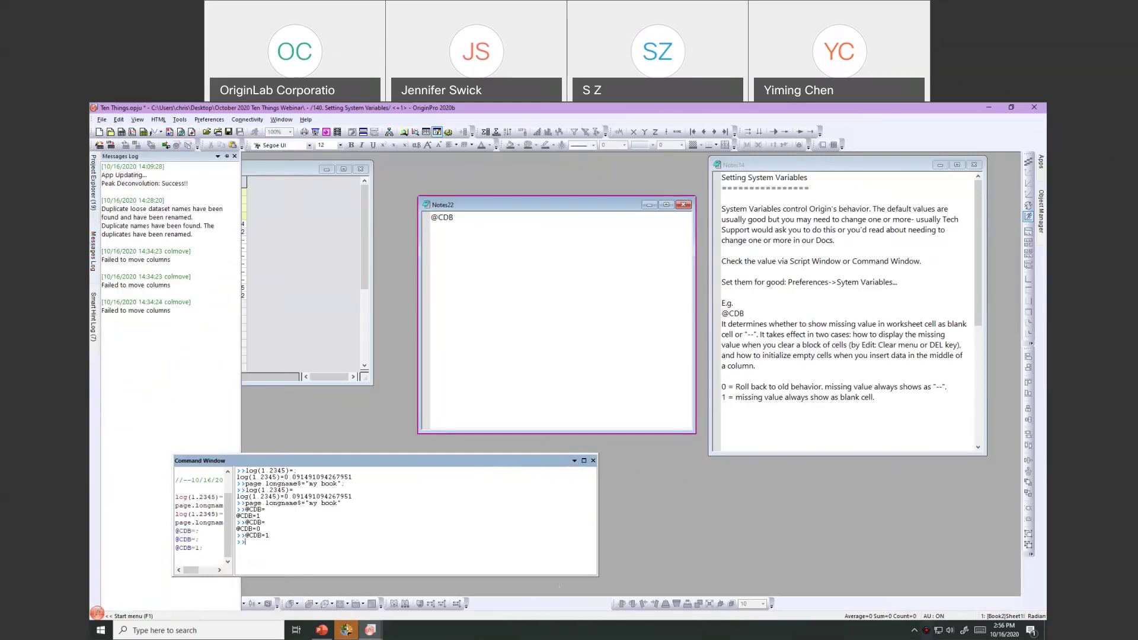
Step: Open the 150. Lost PE & Reinitialize Toolbars folder and undock the Project Explorer into a floating window
left_click(153, 337)
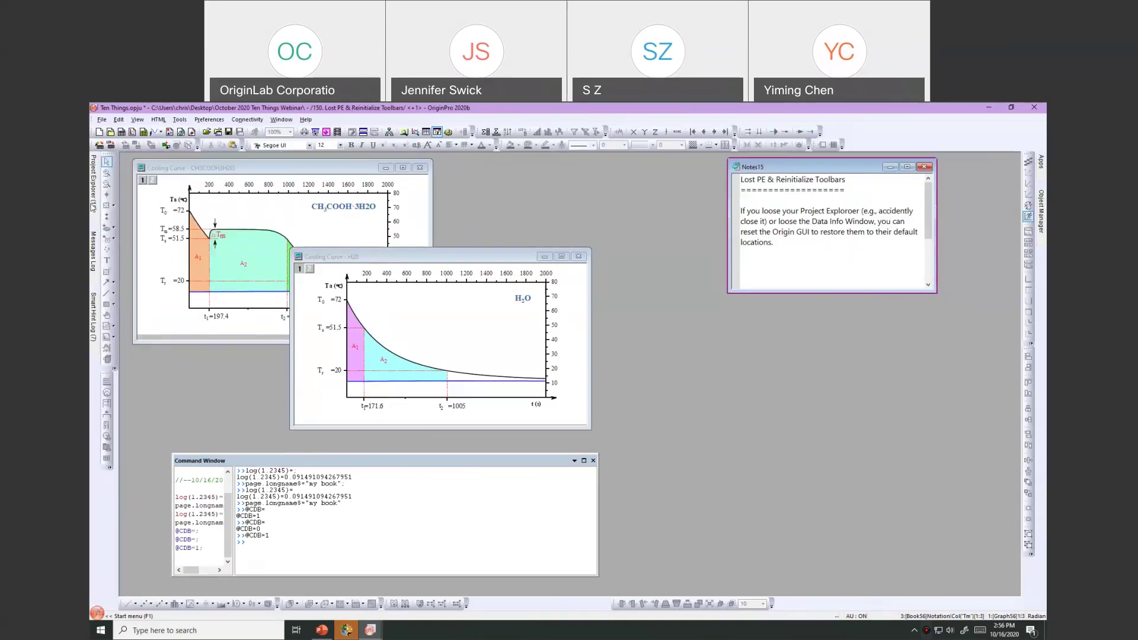
mouse_move(93, 205)
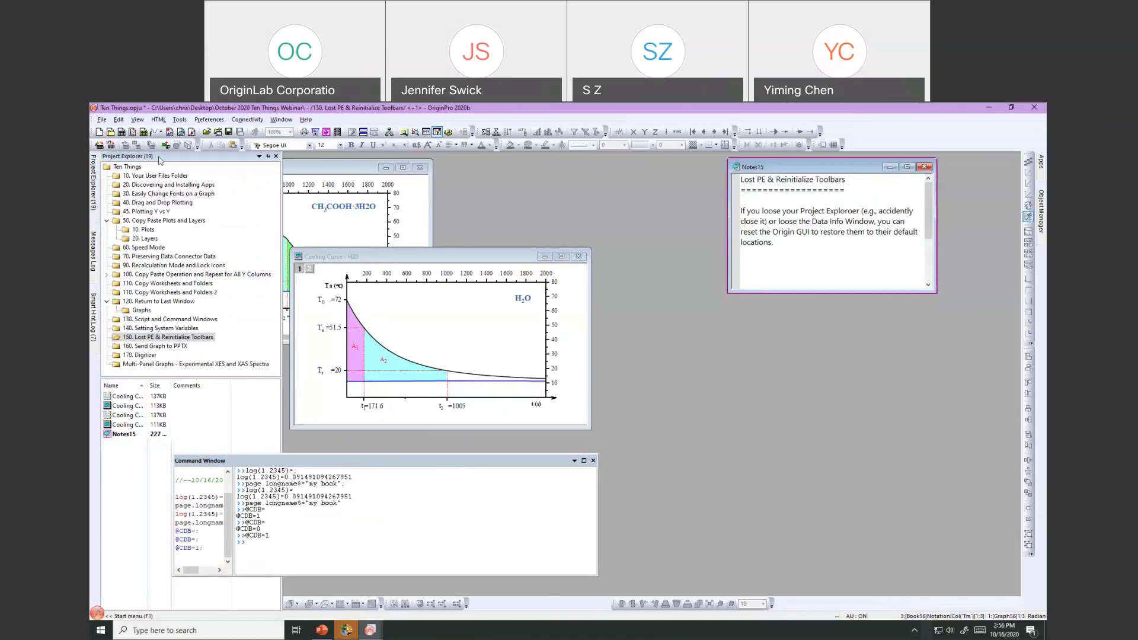
left_click_drag(159, 159, 971, 414)
Step: Spread the two Cooling Curve graph windows apart and reposition the floating Project Explorer within the workspace
left_click_drag(856, 387, 814, 330)
left_click_drag(395, 270, 674, 296)
left_click_drag(897, 338, 298, 347)
left_click_drag(329, 172, 440, 297)
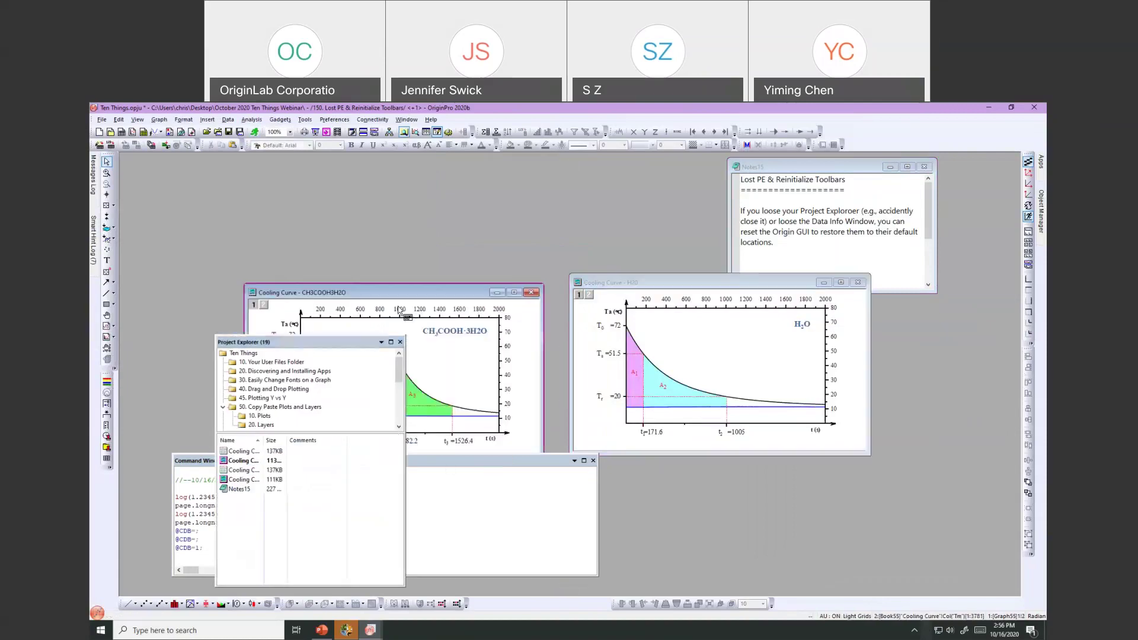
Step: Close the floating Project Explorer and bring it back into view
left_click(400, 342)
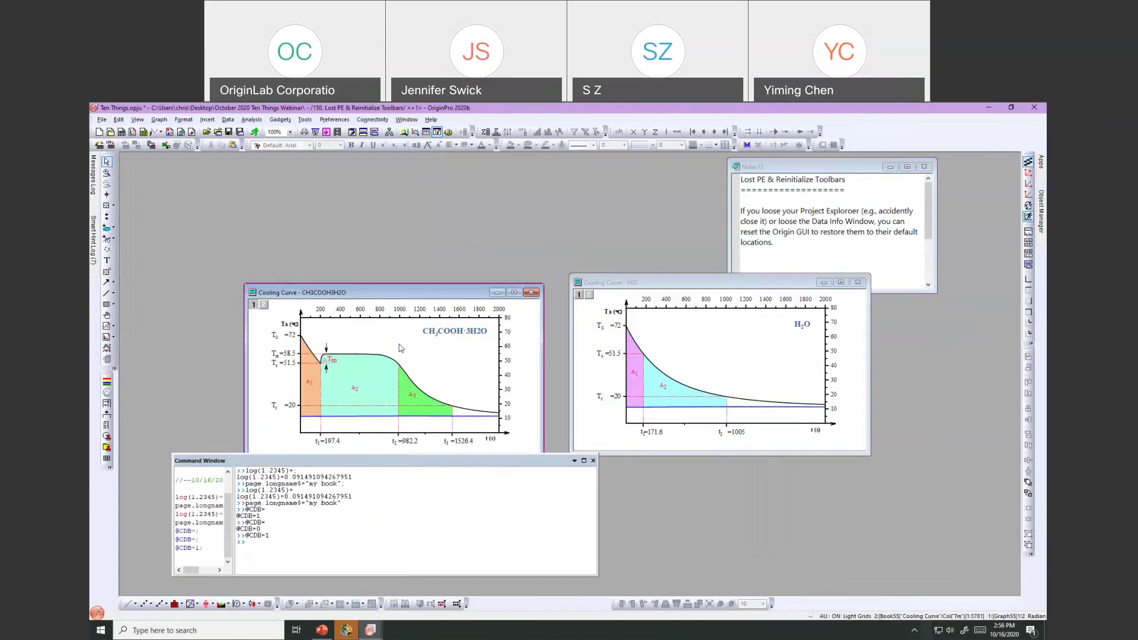
mouse_move(95, 168)
left_click(138, 120)
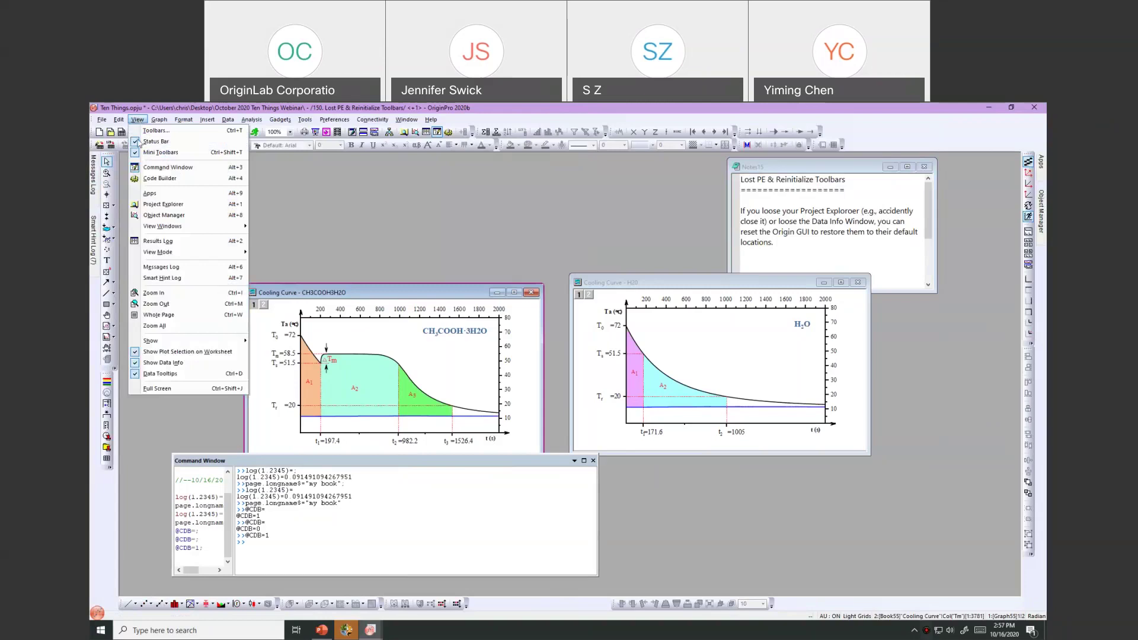
left_click(163, 204)
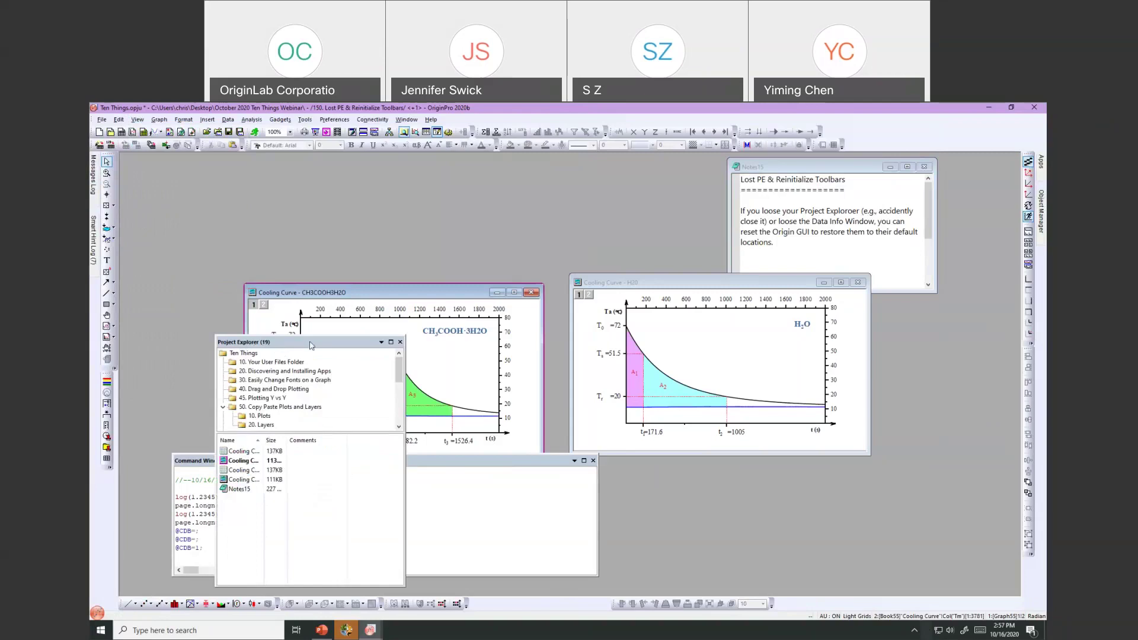
Step: Park the floating Project Explorer over the H2O graph, then move and enlarge the CH3COOH3H2O graph window
left_click_drag(281, 349, 474, 245)
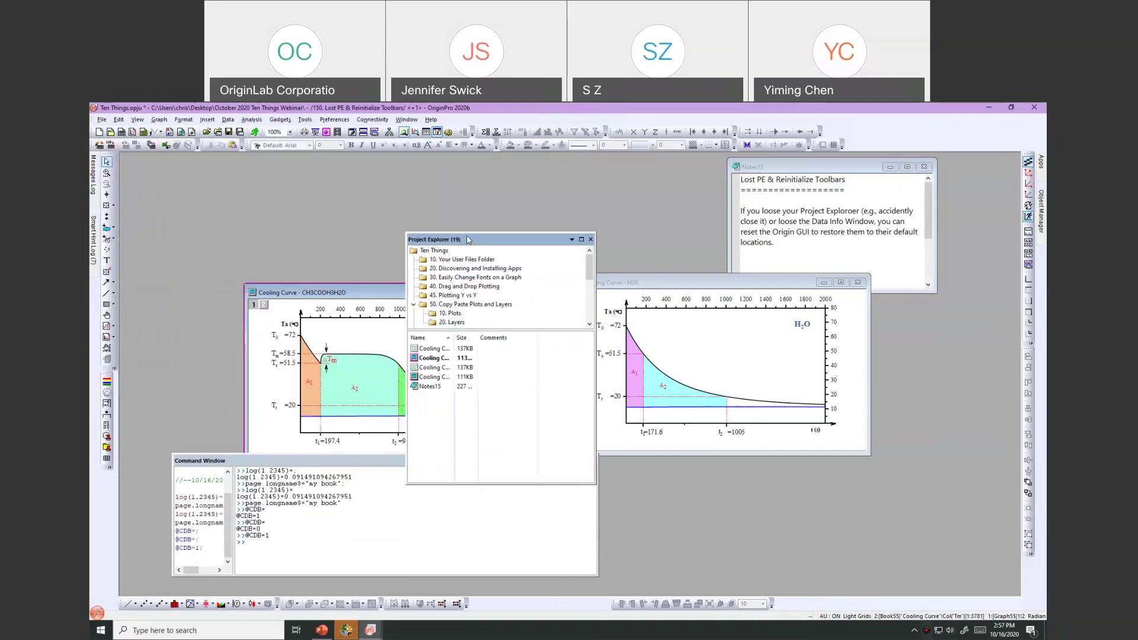
left_click_drag(468, 240, 796, 352)
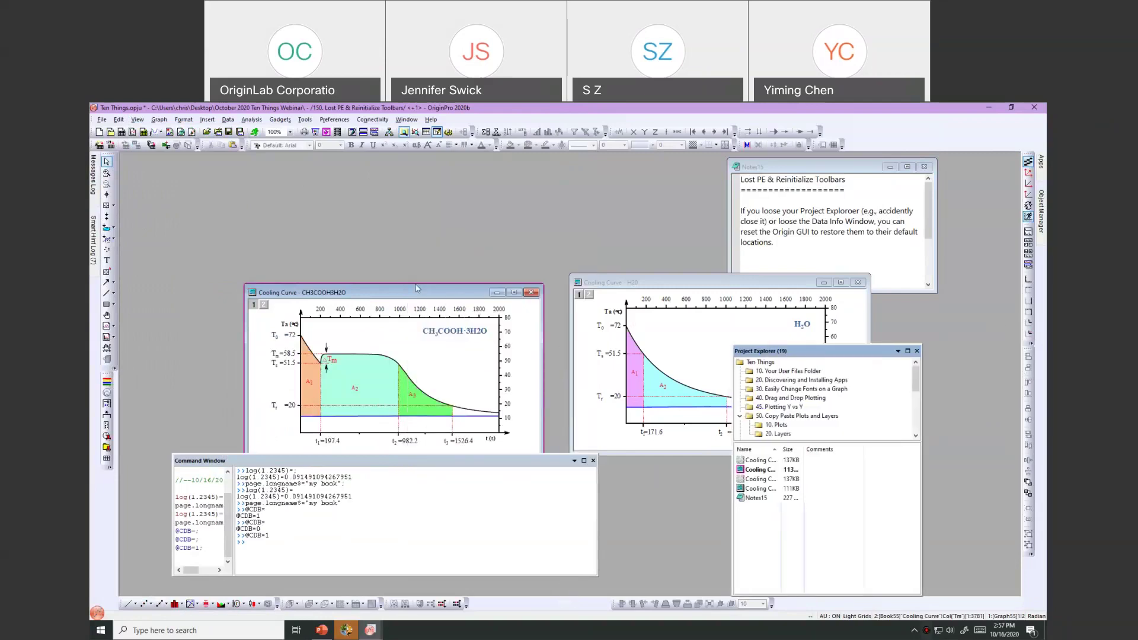
left_click_drag(418, 289, 337, 186)
left_click_drag(462, 355, 536, 428)
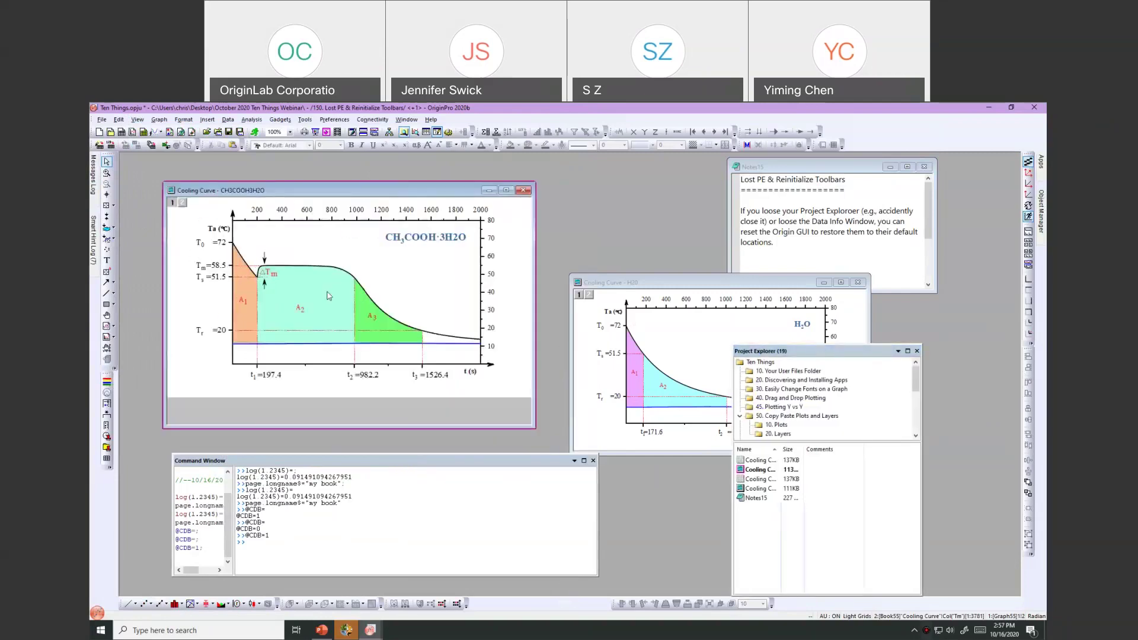
Step: Read a point on the CH3COOH3H2O curve with the Data Reader, move the Data Info window out of sight and return to the Pointer tool
left_click(107, 206)
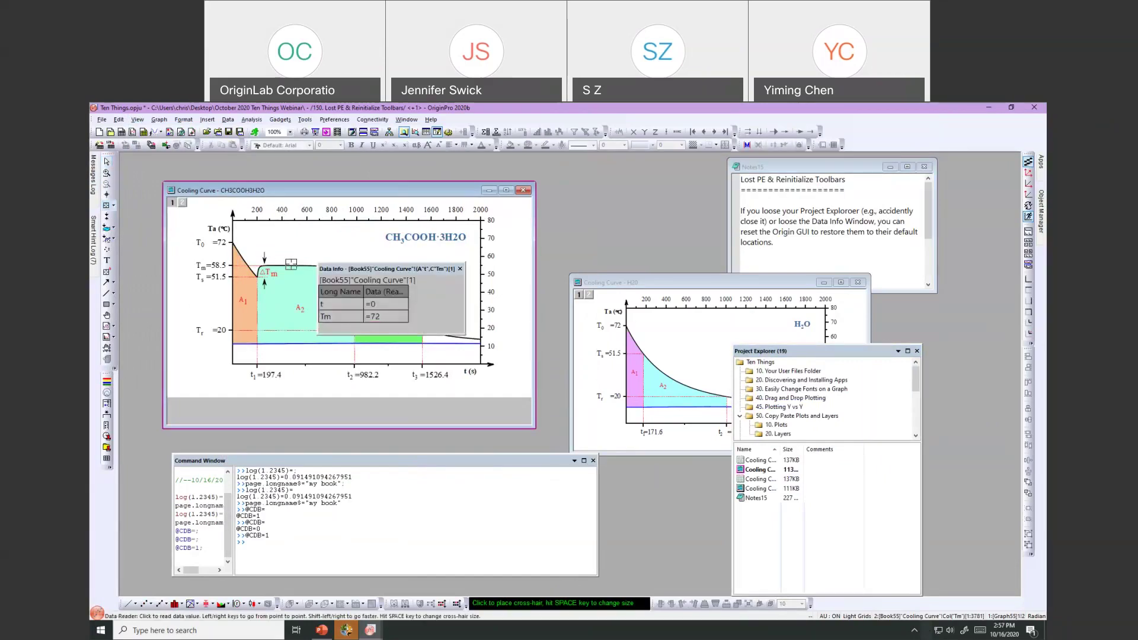
left_click(291, 267)
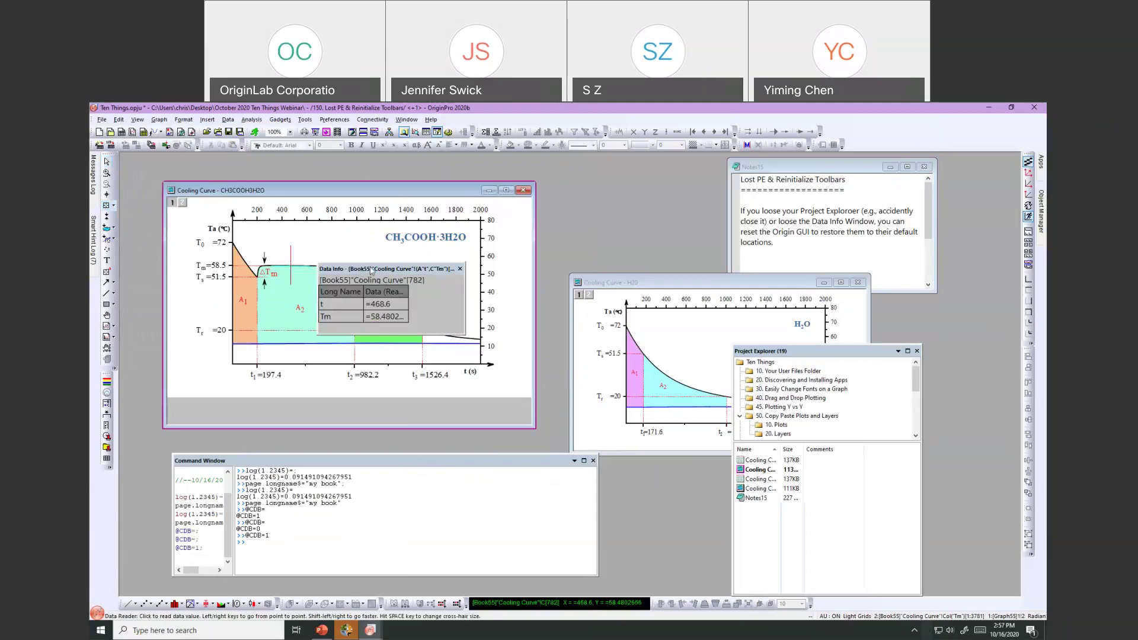
left_click_drag(372, 271, 940, 314)
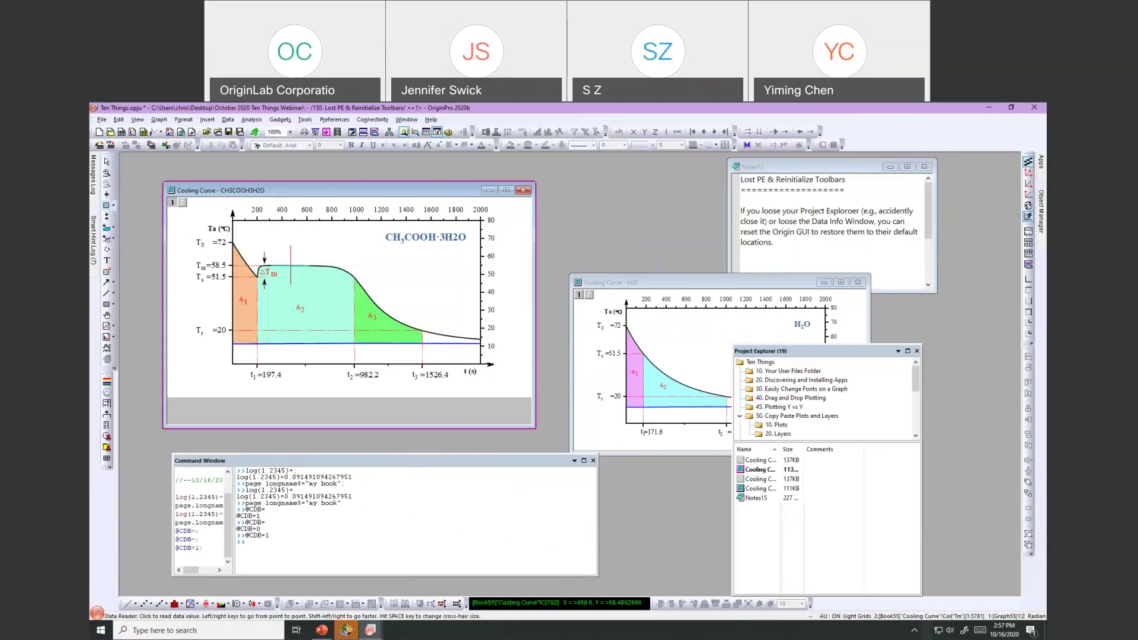
left_click(107, 161)
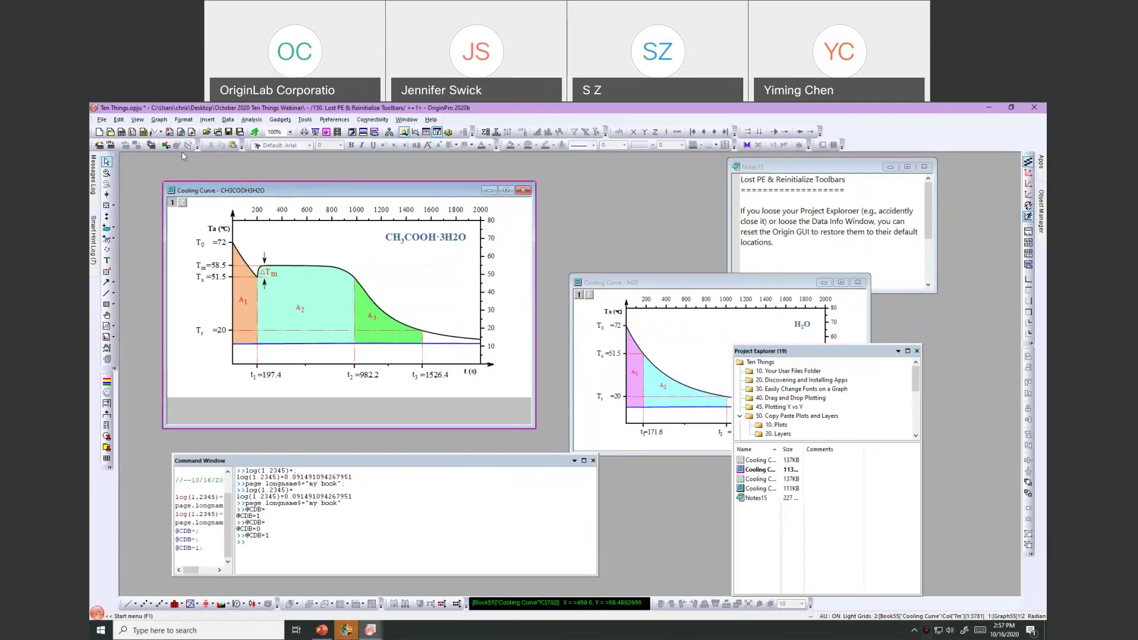
Step: Reinitialize all toolbars and dockable windows to their default locations
left_click(138, 119)
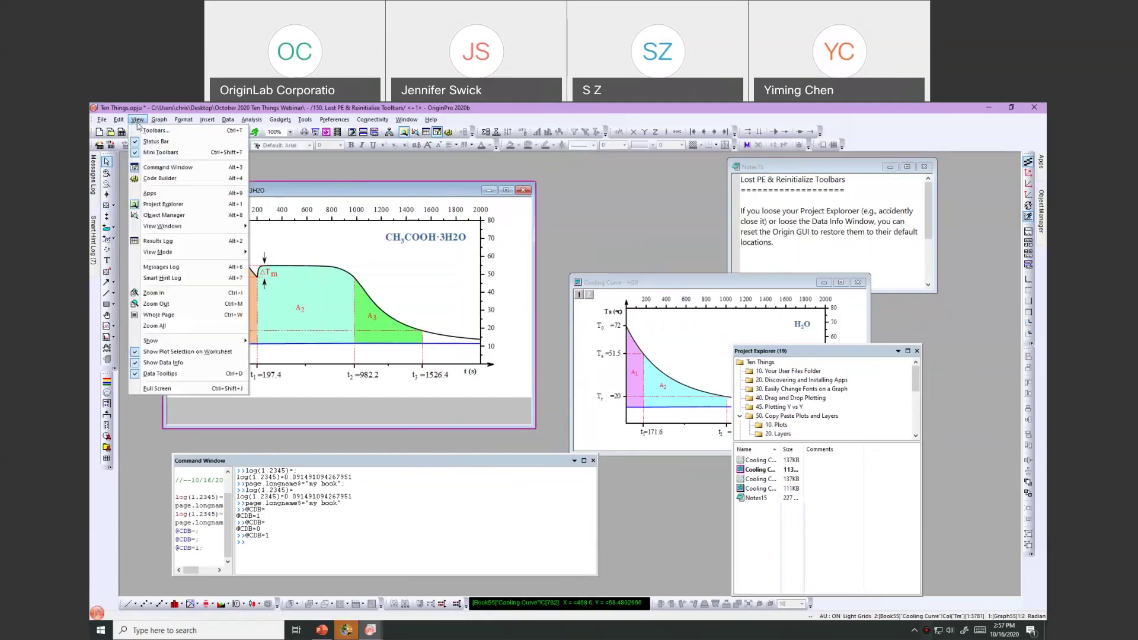
left_click(136, 129)
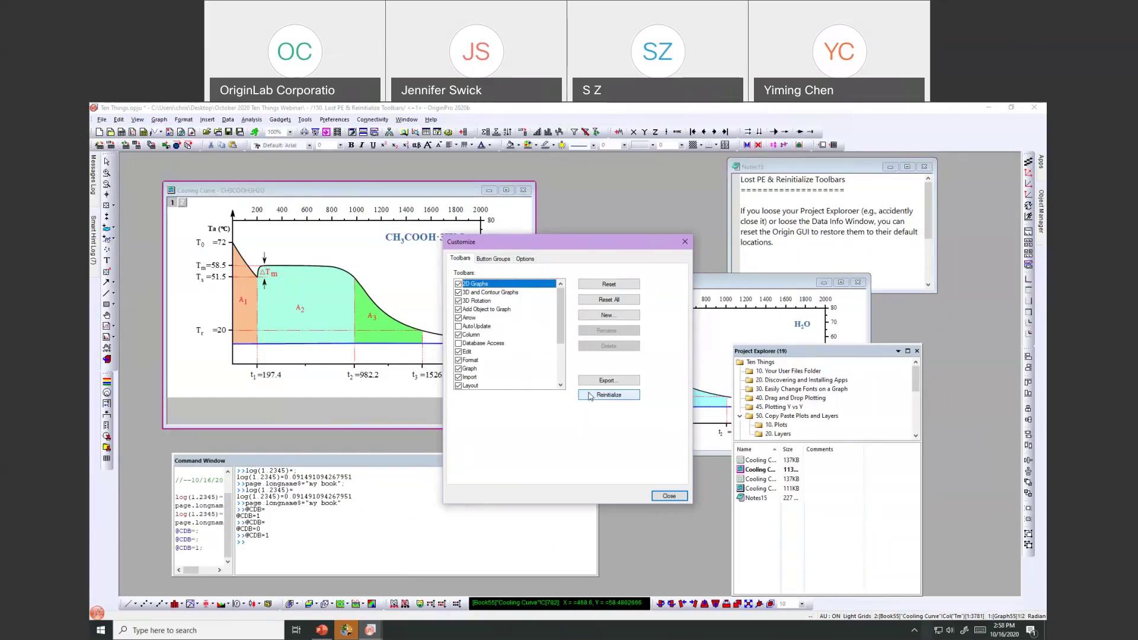
left_click(590, 395)
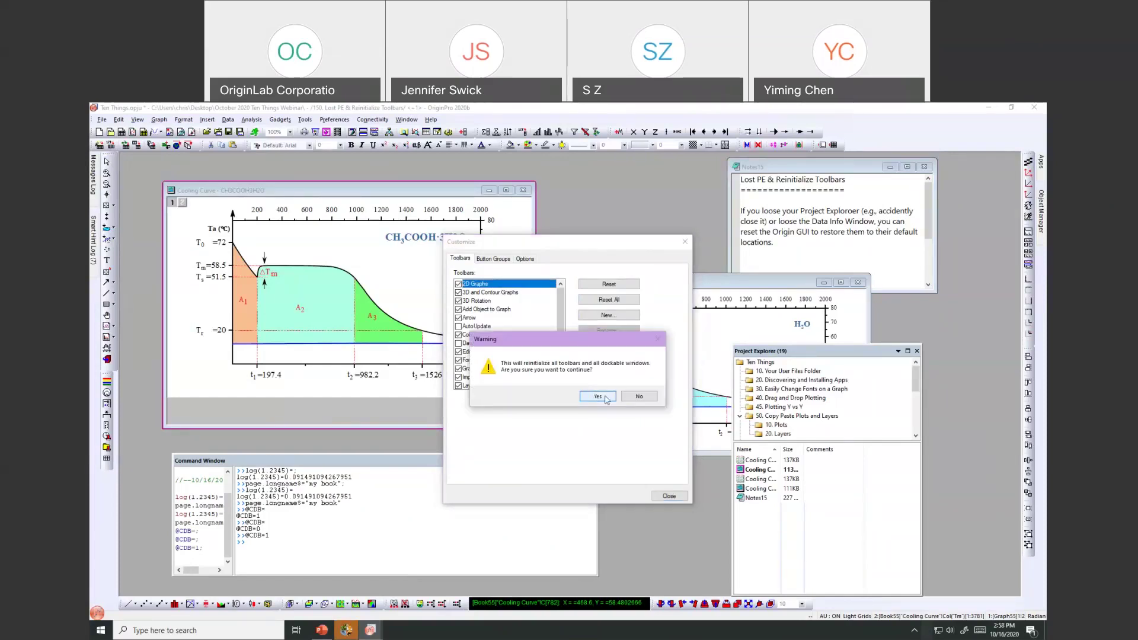
left_click(610, 398)
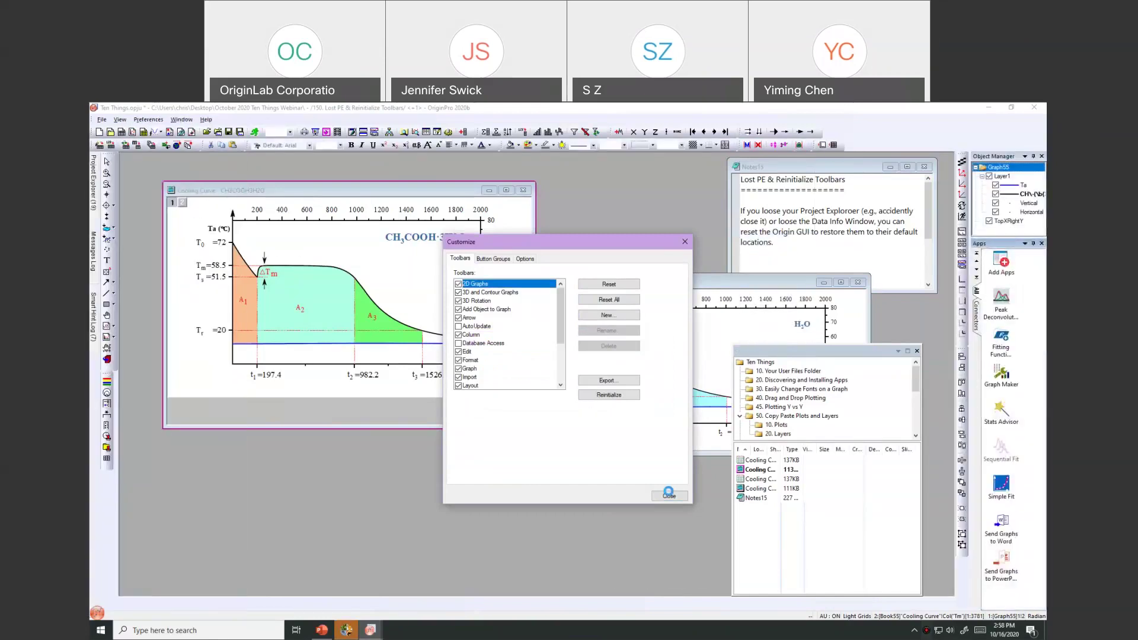
left_click(669, 497)
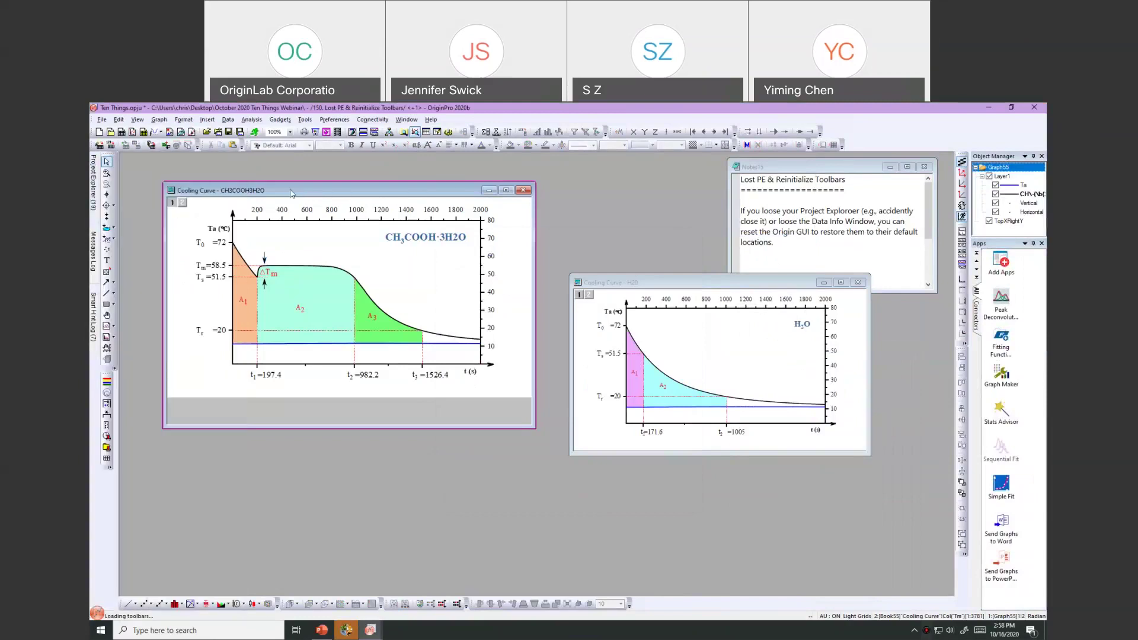
Step: Read a point on the CH3COOH3H2O curve with the Data Reader again and place the Data Info window beside the plot
left_click(114, 206)
left_click(139, 214)
left_click(278, 265)
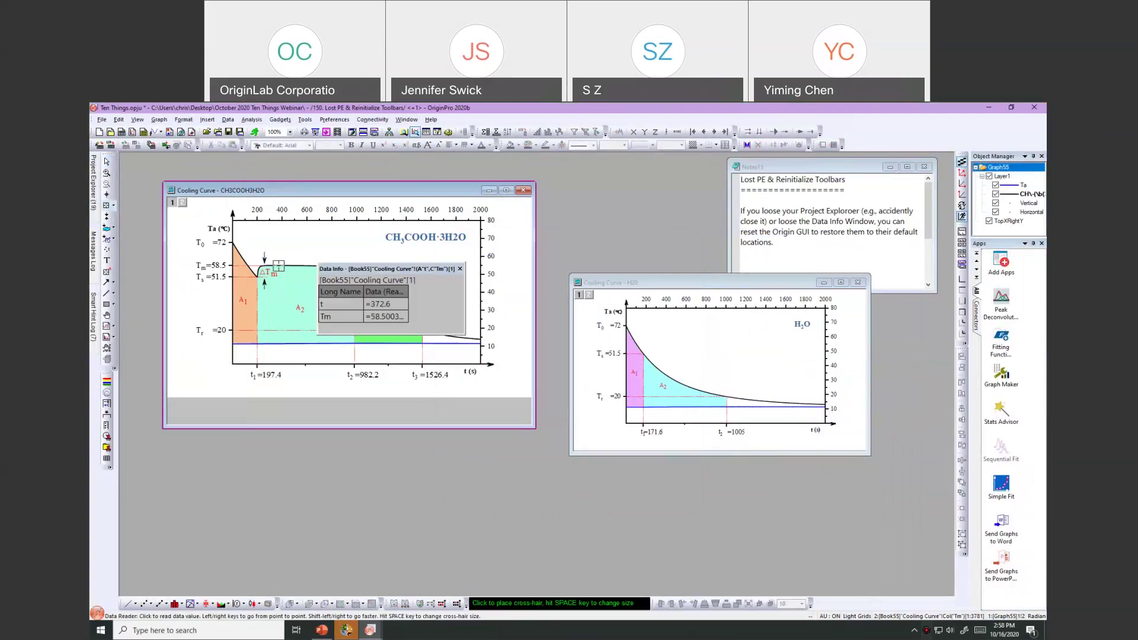
left_click_drag(364, 271, 532, 224)
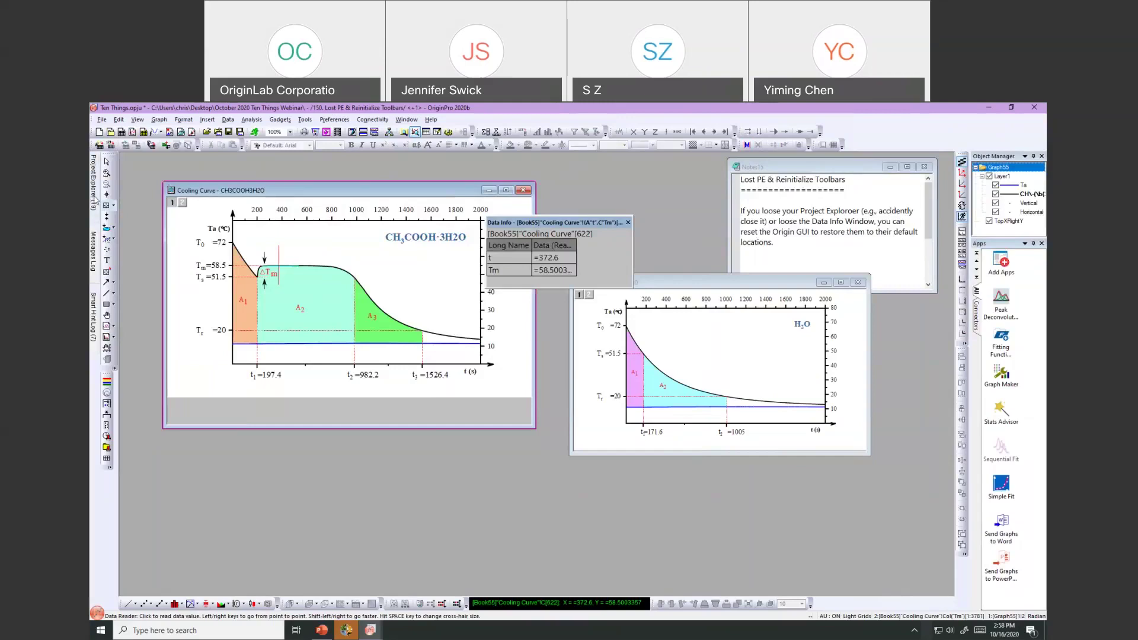
Step: Enlarge the folder tree area of the Project Explorer to show all project folders
mouse_move(96, 199)
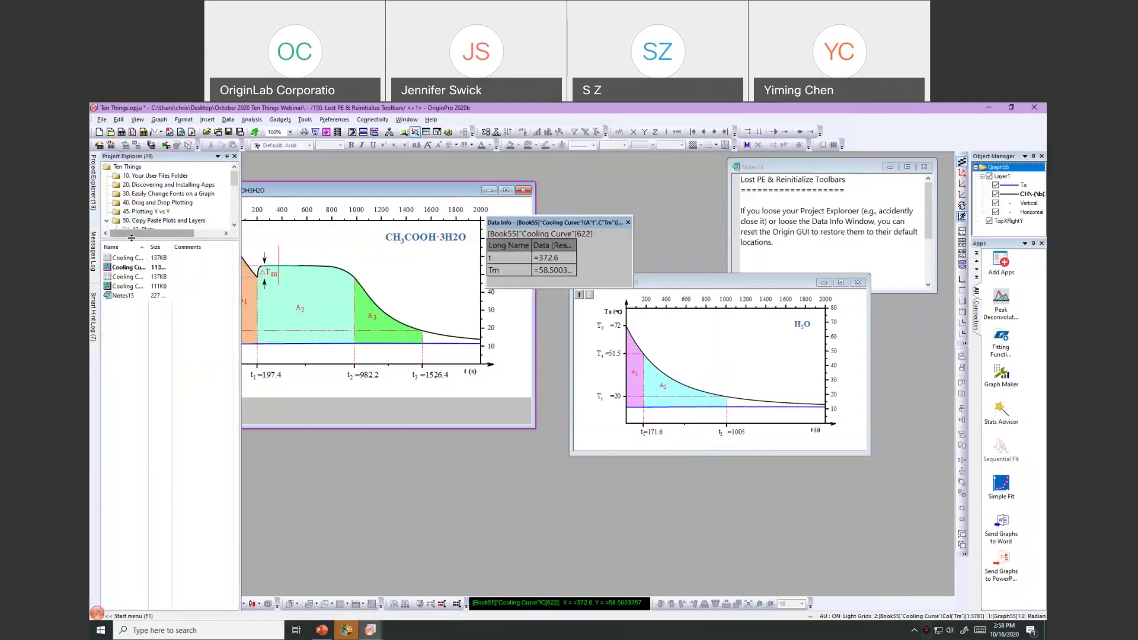
left_click_drag(130, 238, 136, 390)
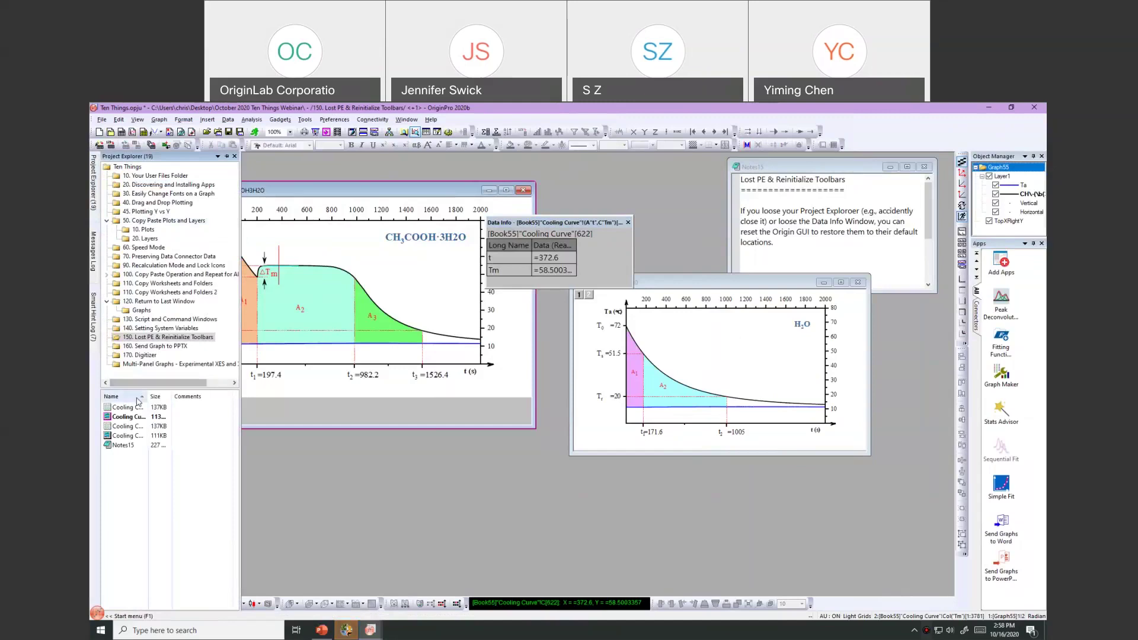
left_click_drag(135, 388, 134, 406)
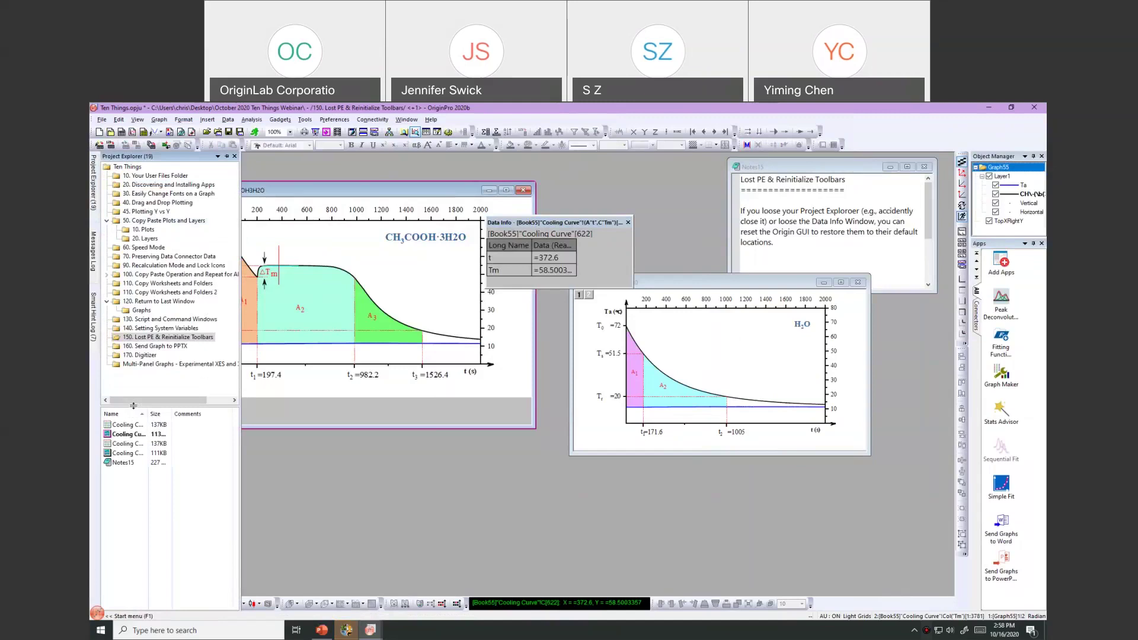
Step: Open the 160. Send Graph to PPTX folder, check the blank slide in PowerPoint and return to the Ten Things project in Origin
left_click(154, 349)
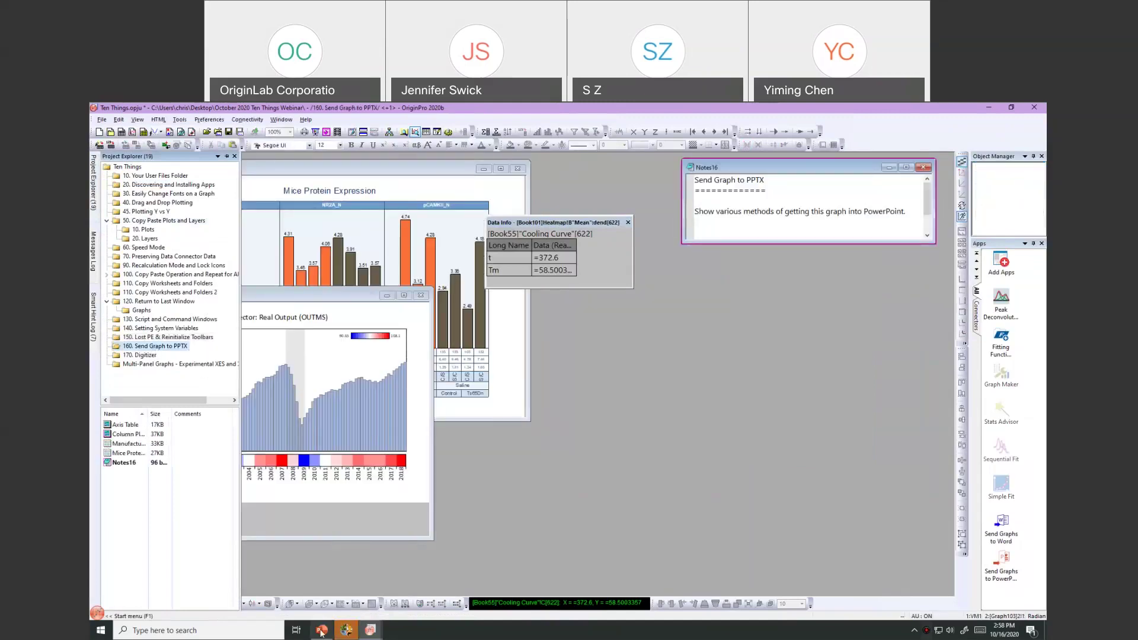
mouse_move(321, 633)
left_click(323, 602)
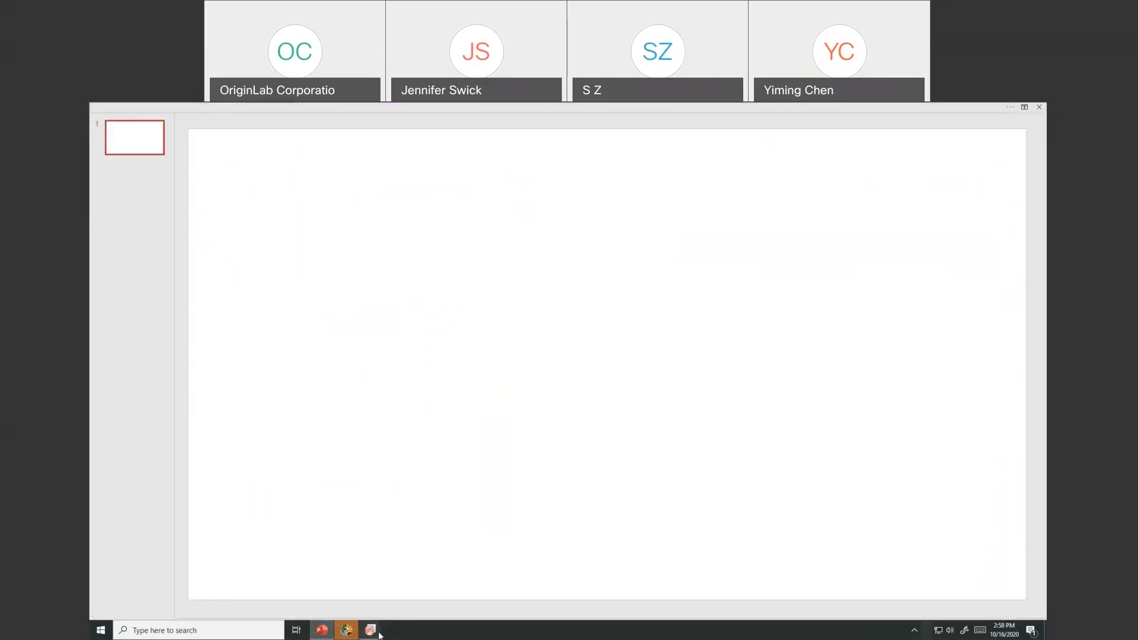
mouse_move(373, 630)
left_click(314, 587)
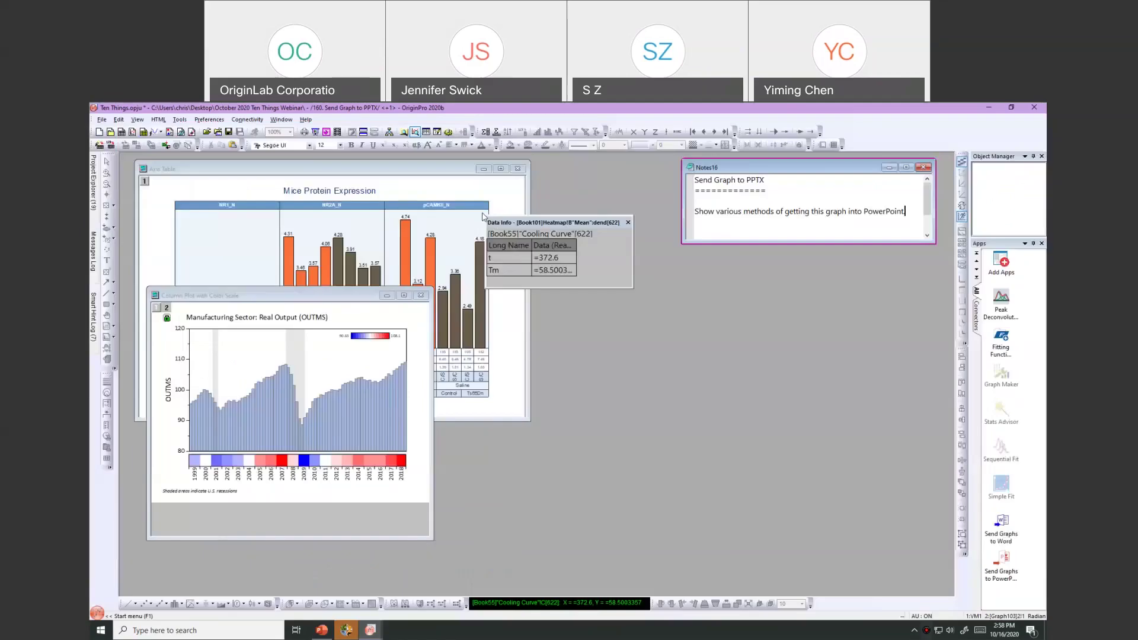
Step: Move the Column Plot with Color Scale graph window up, copy the graph and paste it onto the blank slide in PowerPoint
left_click(332, 297)
left_click_drag(318, 296, 348, 228)
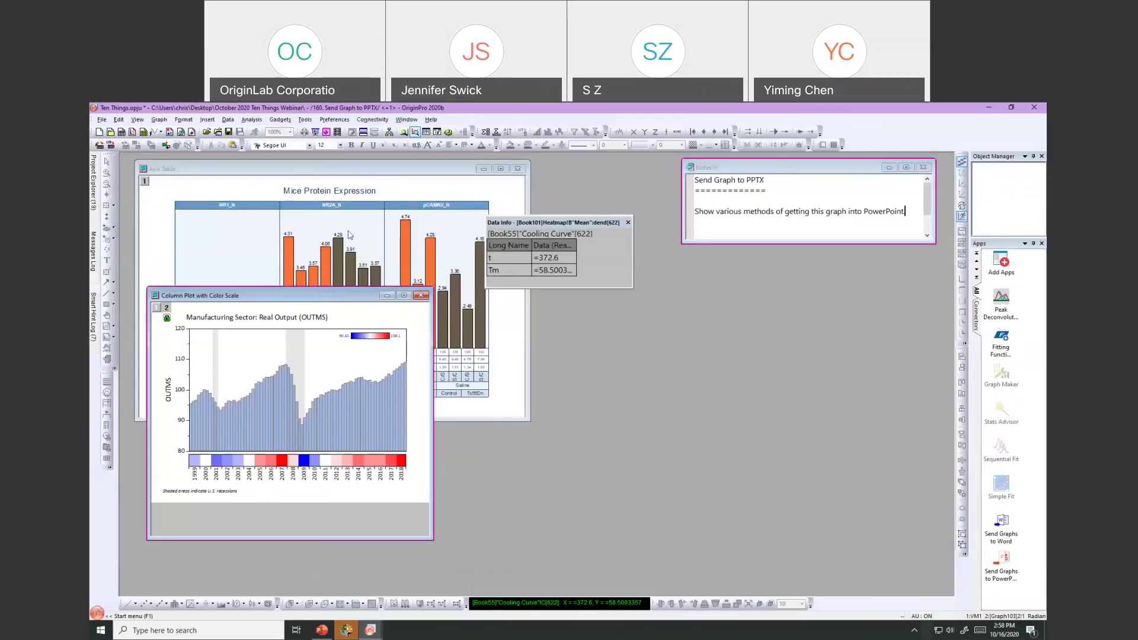
left_click(120, 119)
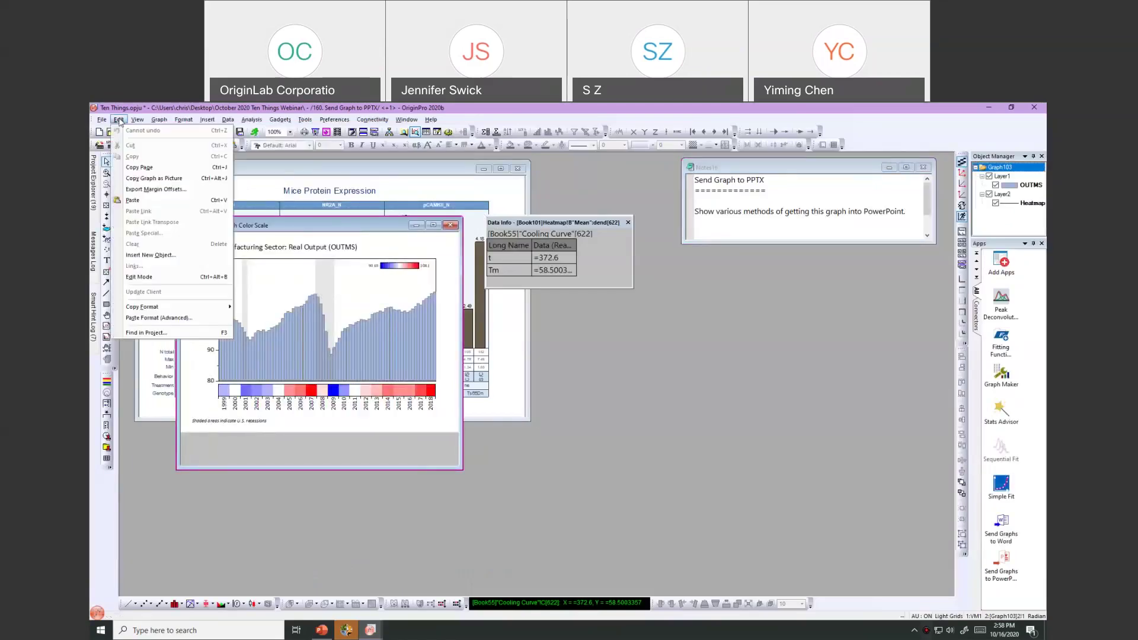
left_click(183, 312)
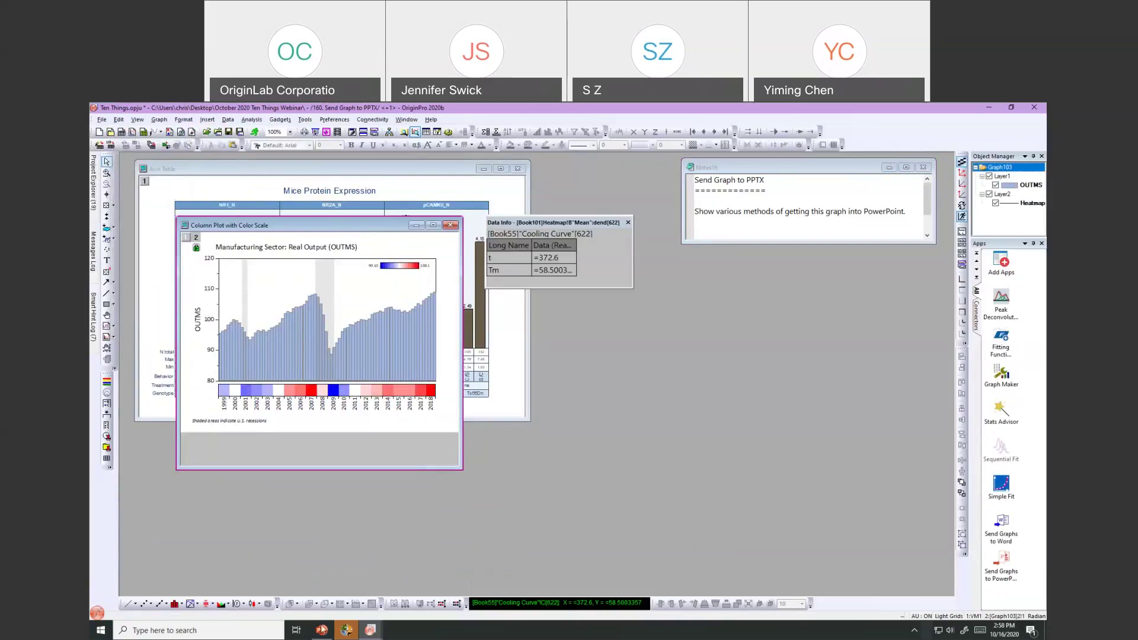
key("alt+Tab")
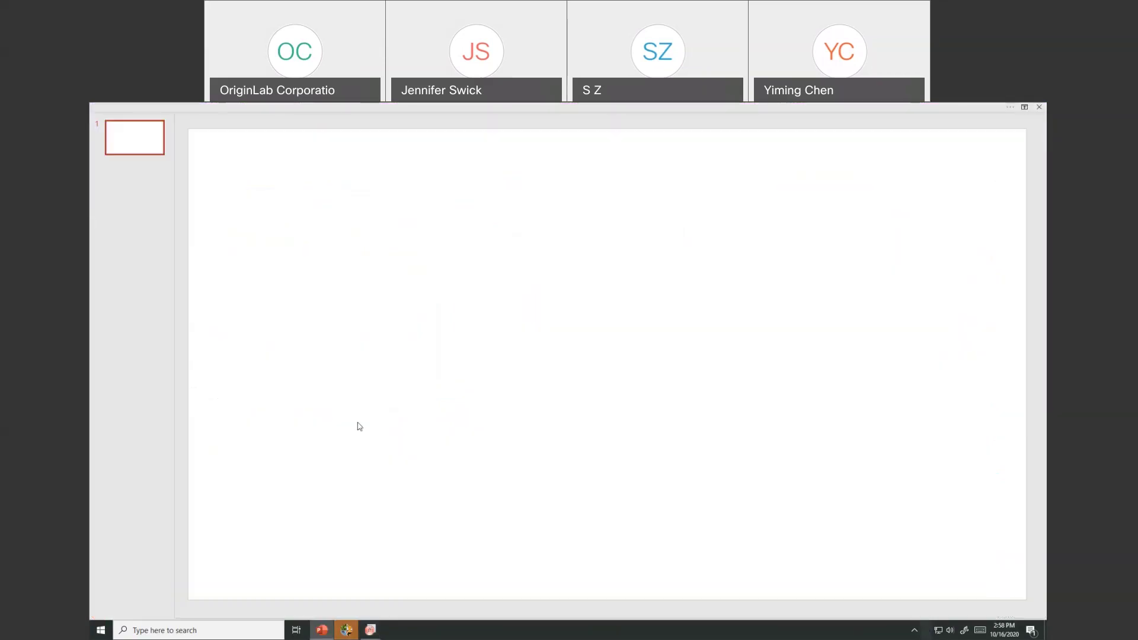
key("ctrl+v")
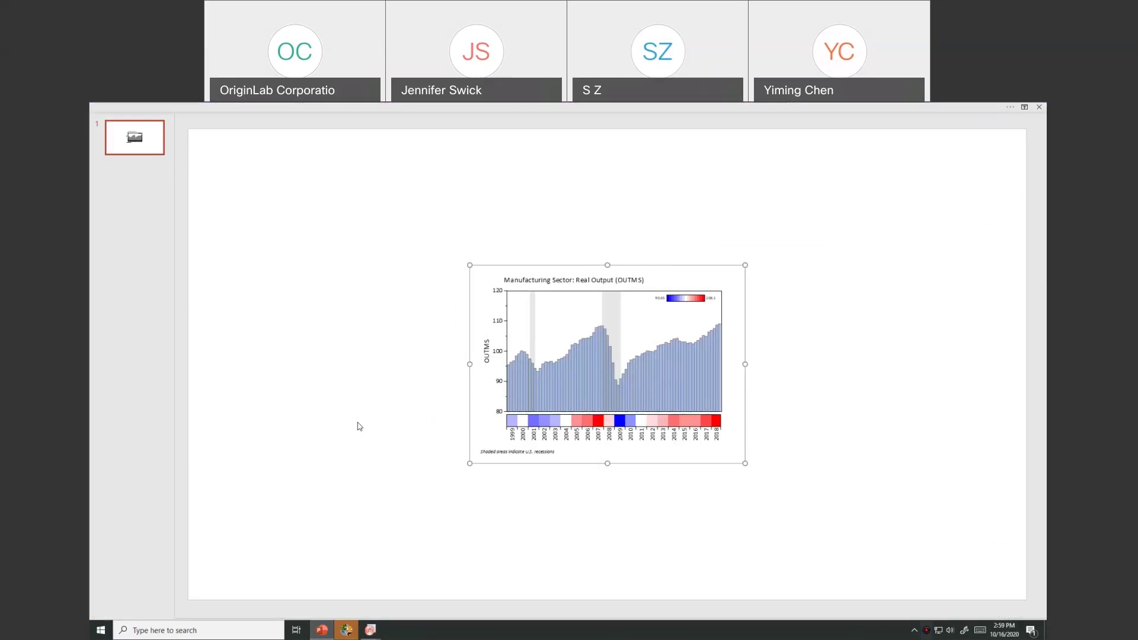
left_click(360, 425)
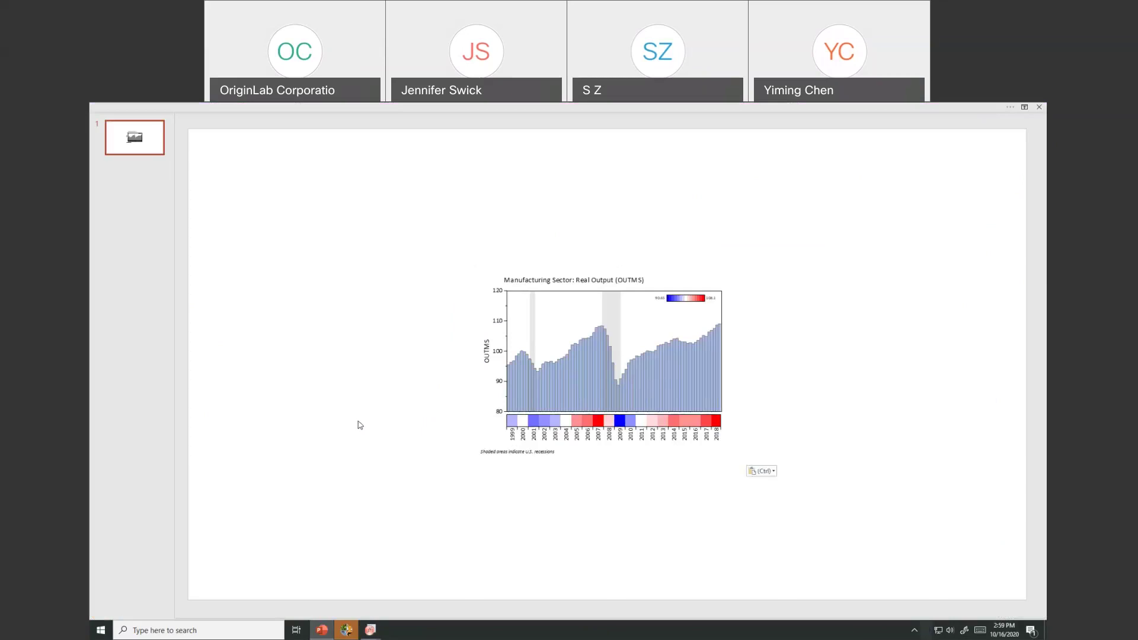
Step: Delete the pasted graph from the slide and switch back to the Ten Things project in Origin
left_click(604, 410)
key("Delete")
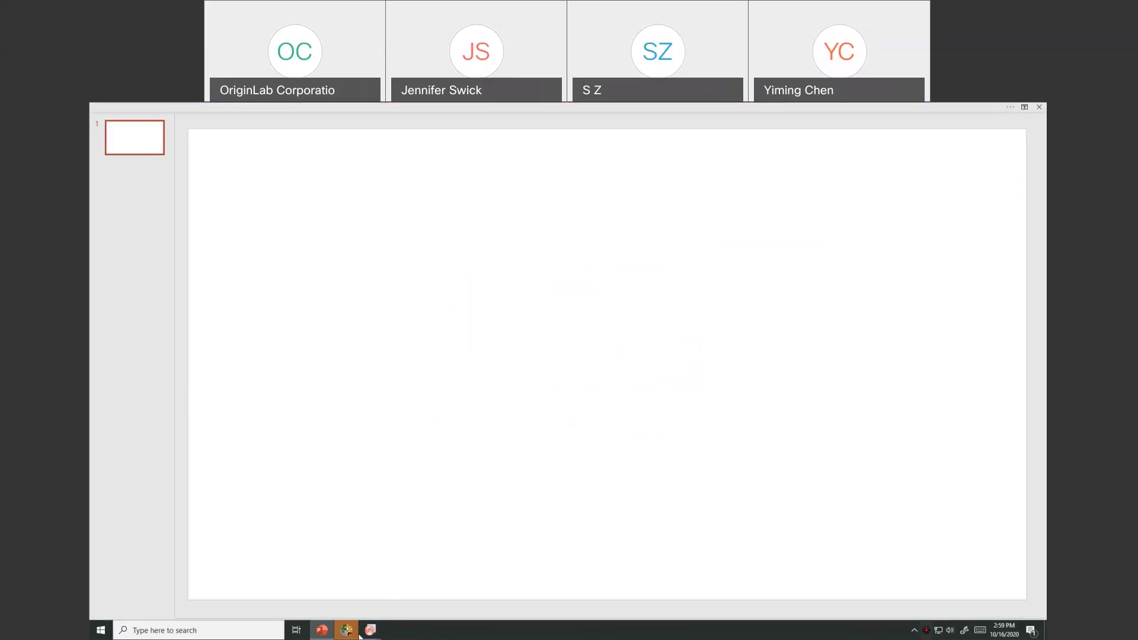
mouse_move(370, 630)
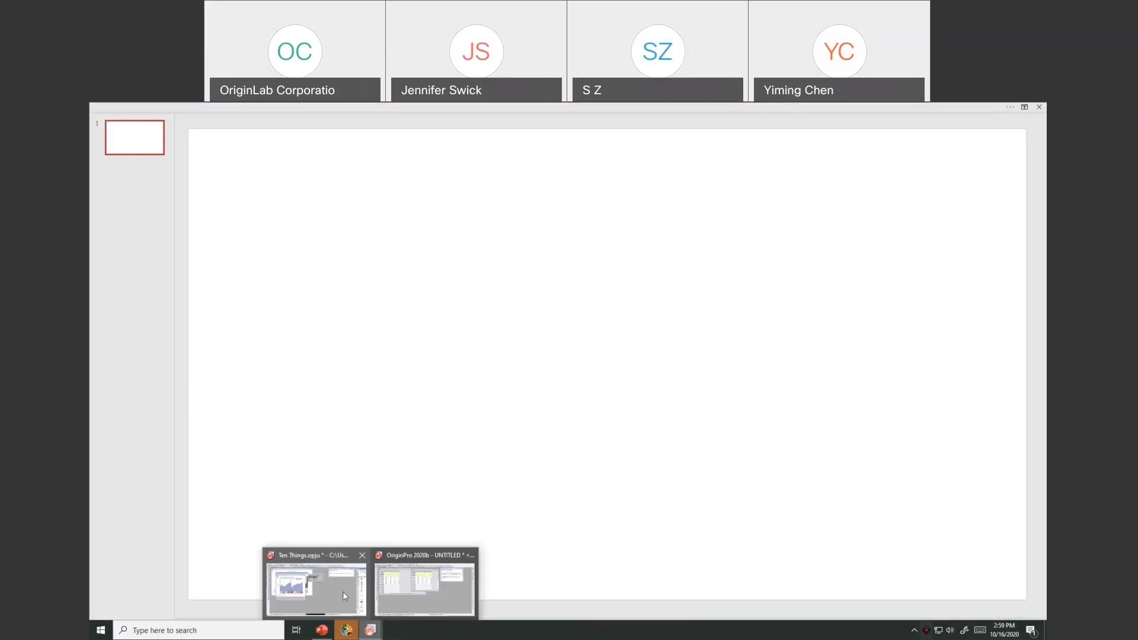
left_click(343, 592)
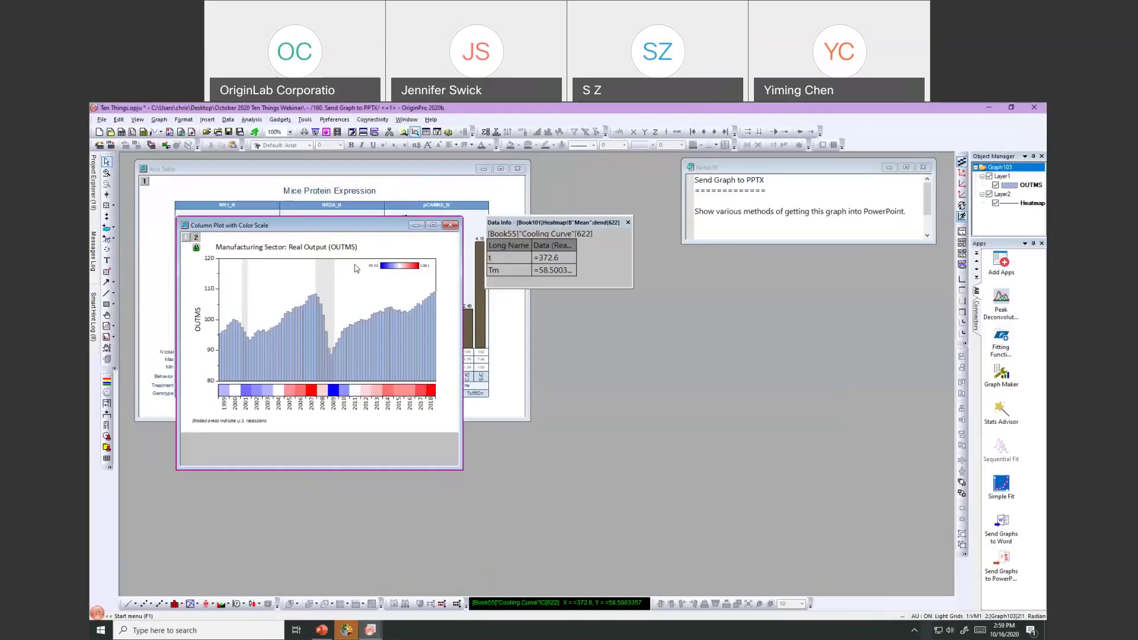
Step: Copy the Column Plot with Color Scale graph as a picture and paste it onto the blank slide in PowerPoint
left_click(118, 119)
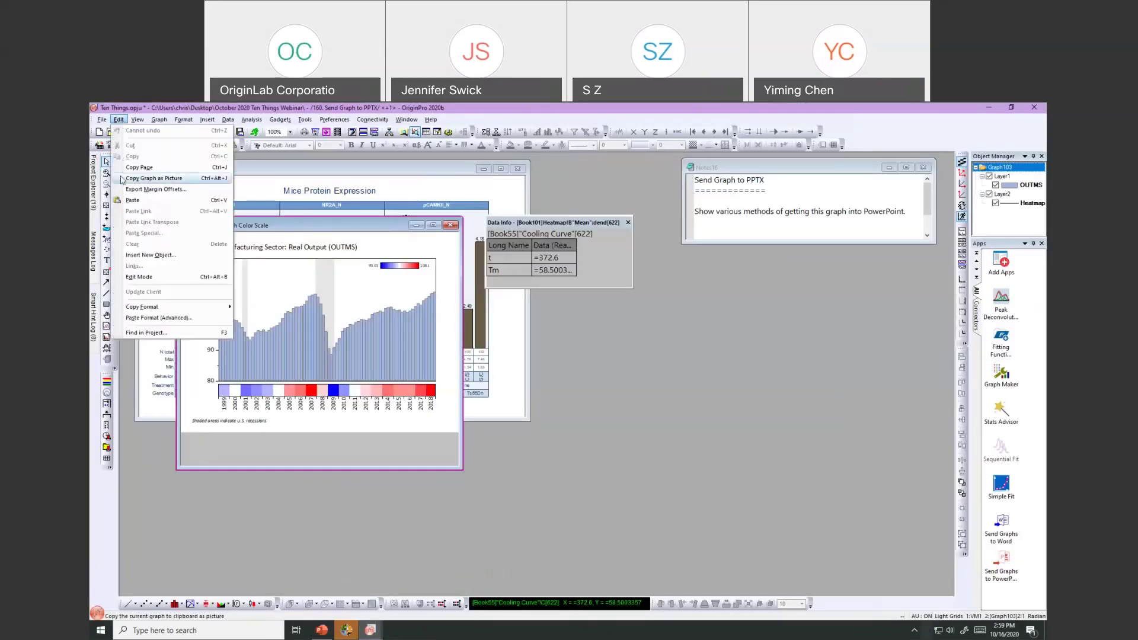
left_click(143, 178)
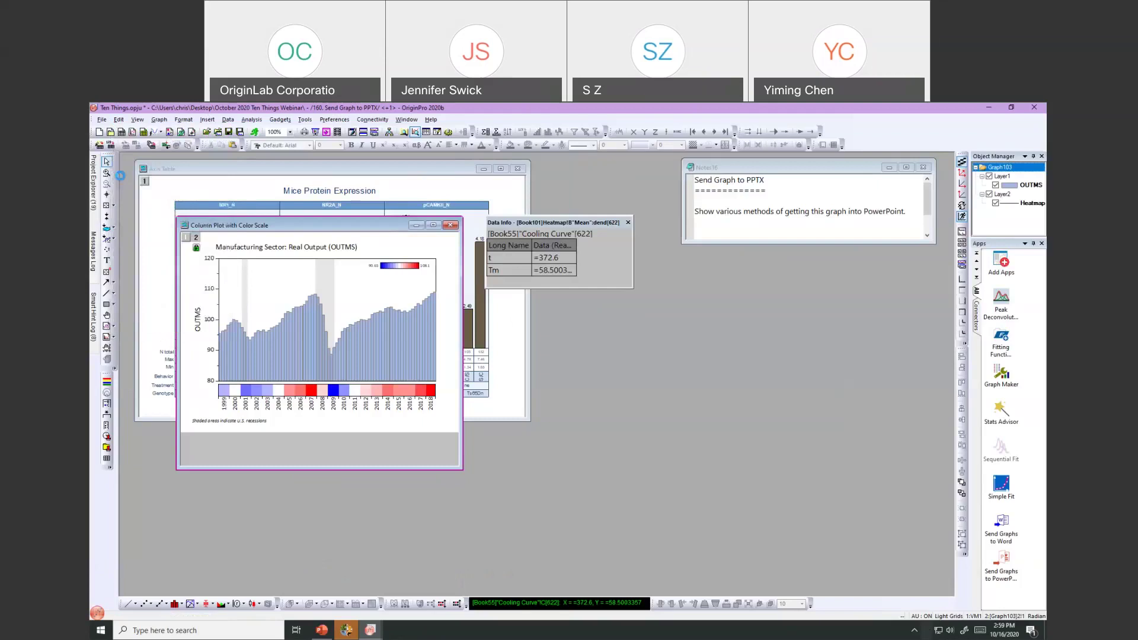
left_click(321, 630)
key("ctrl+v")
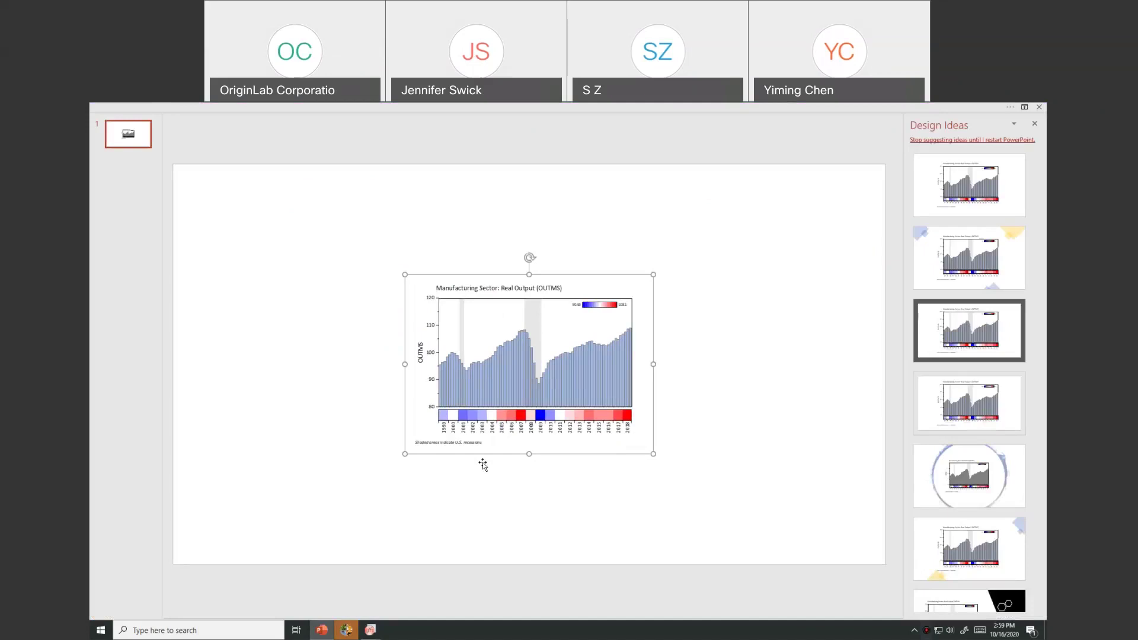
Step: Delete the pasted picture from the slide, close the Design Ideas pane and return to the Ten Things project in Origin
key("Delete")
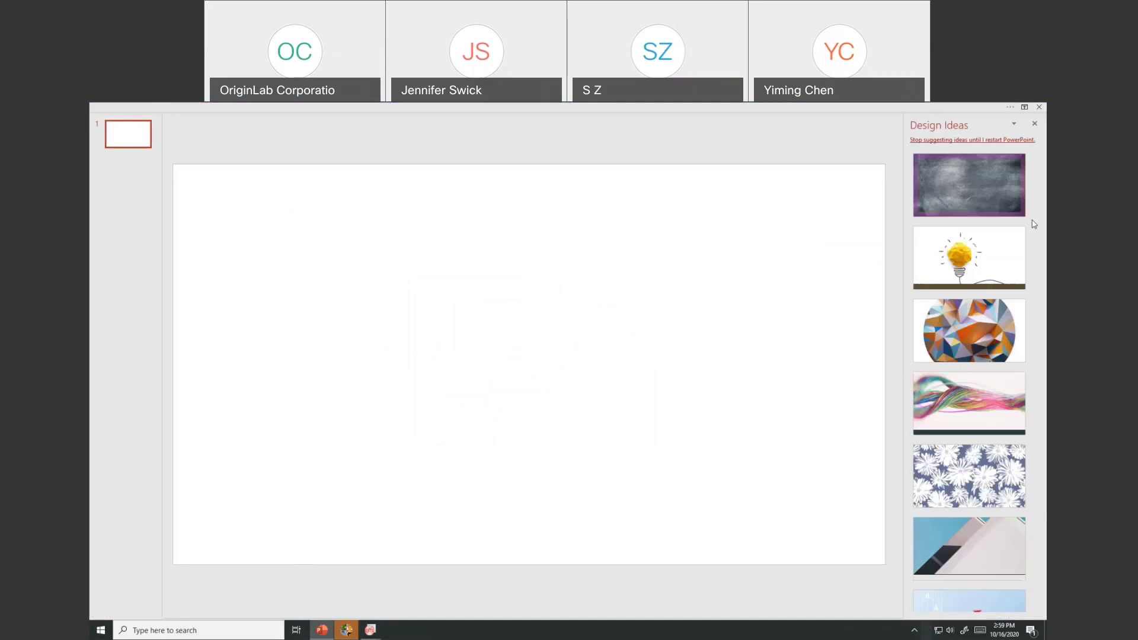
left_click(1034, 124)
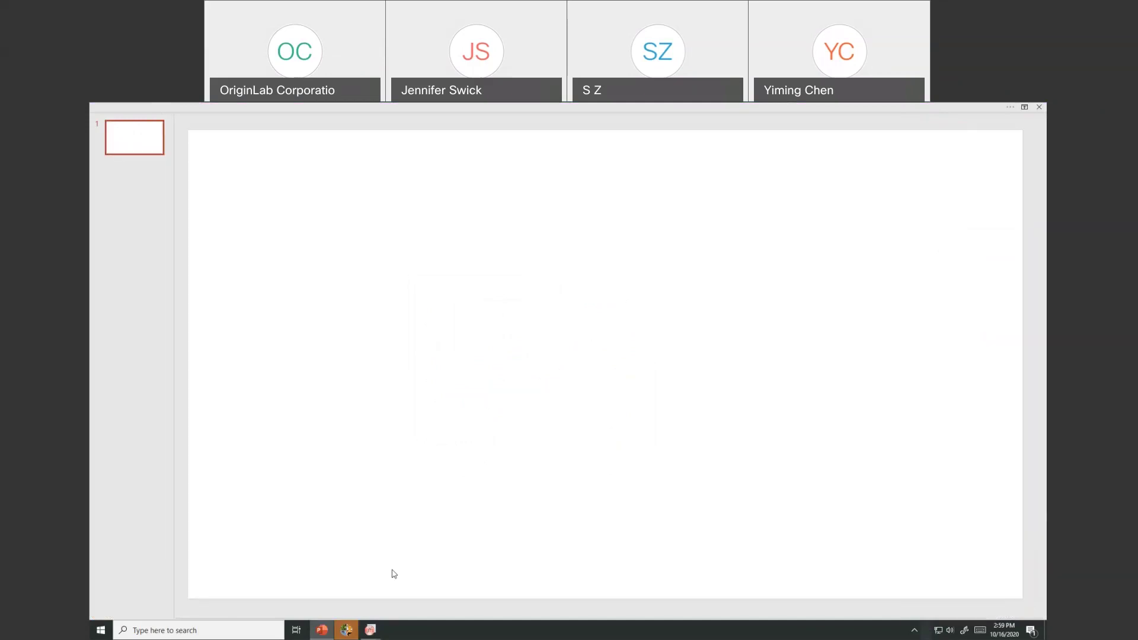
mouse_move(370, 629)
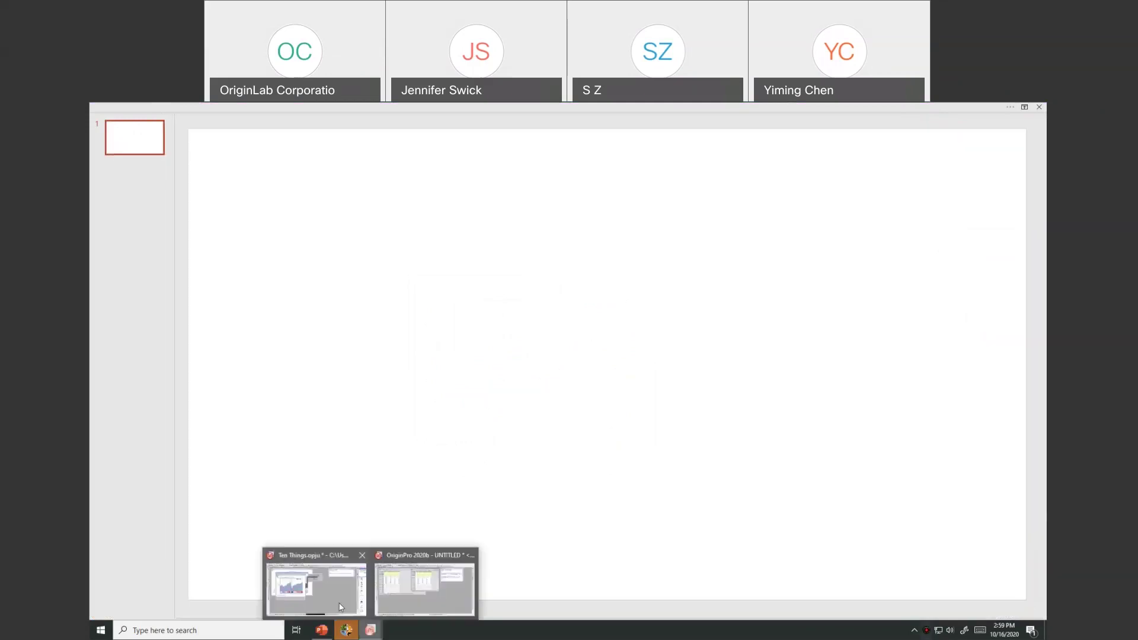
left_click(341, 608)
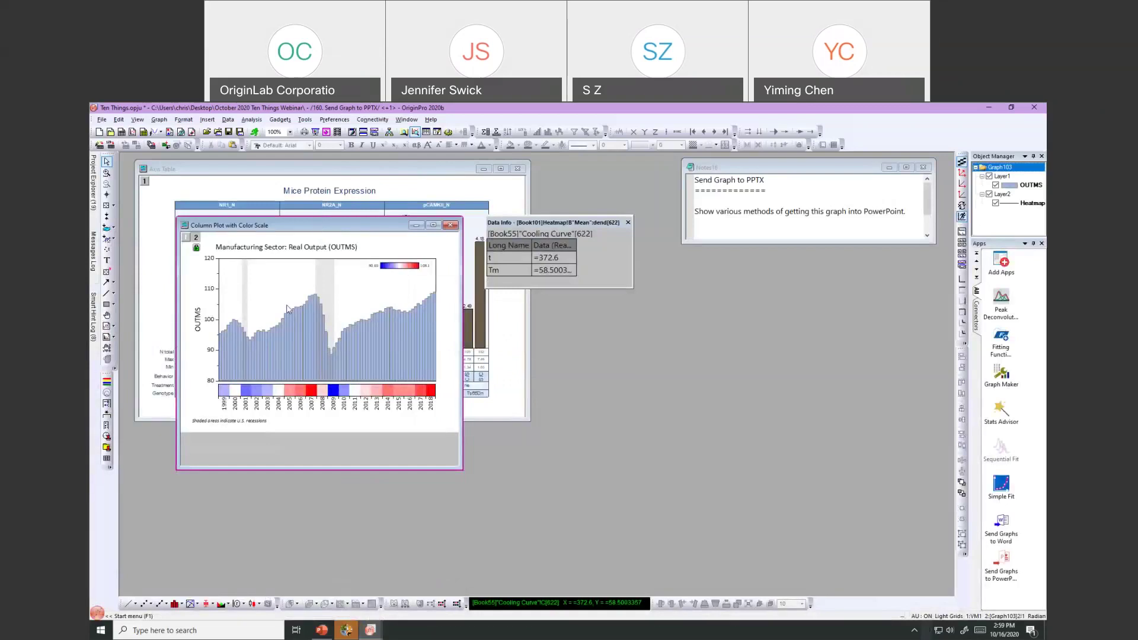
Step: Move the column plot and Data Info windows aside and open the Send Graphs to PowerPoint app with its dialog enlarged
left_click_drag(318, 228, 287, 309)
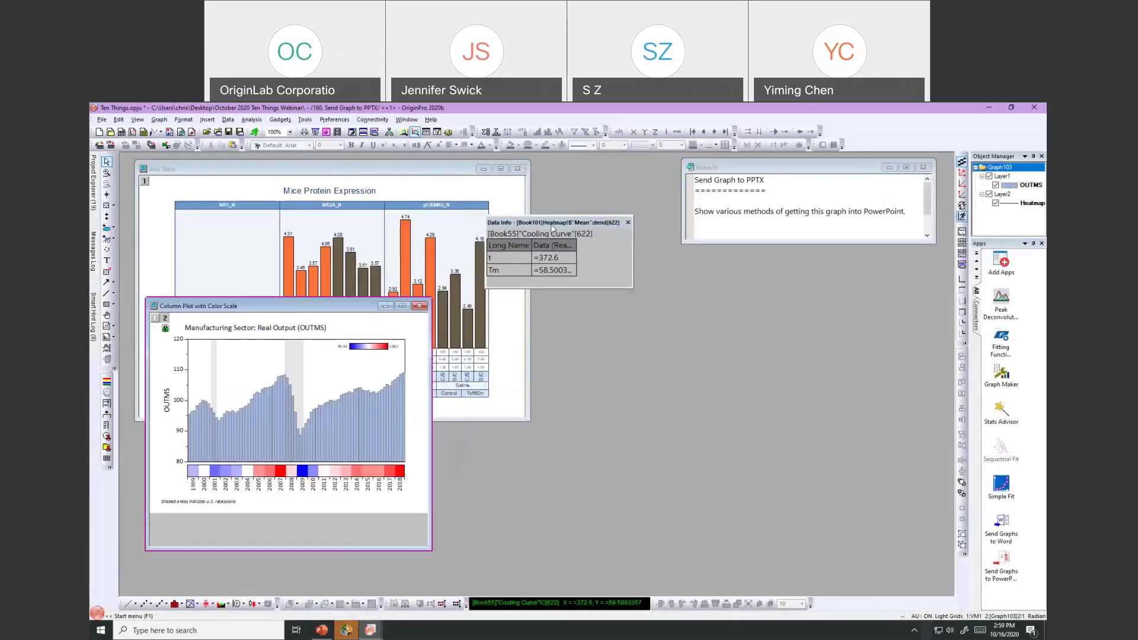
left_click_drag(552, 228, 618, 220)
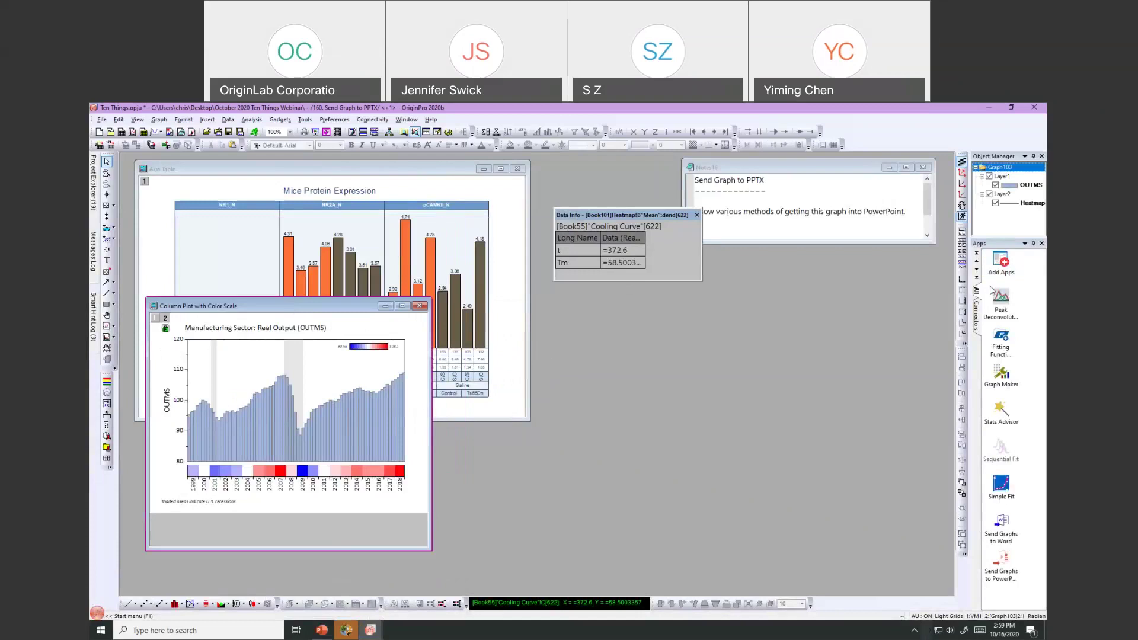
left_click(996, 559)
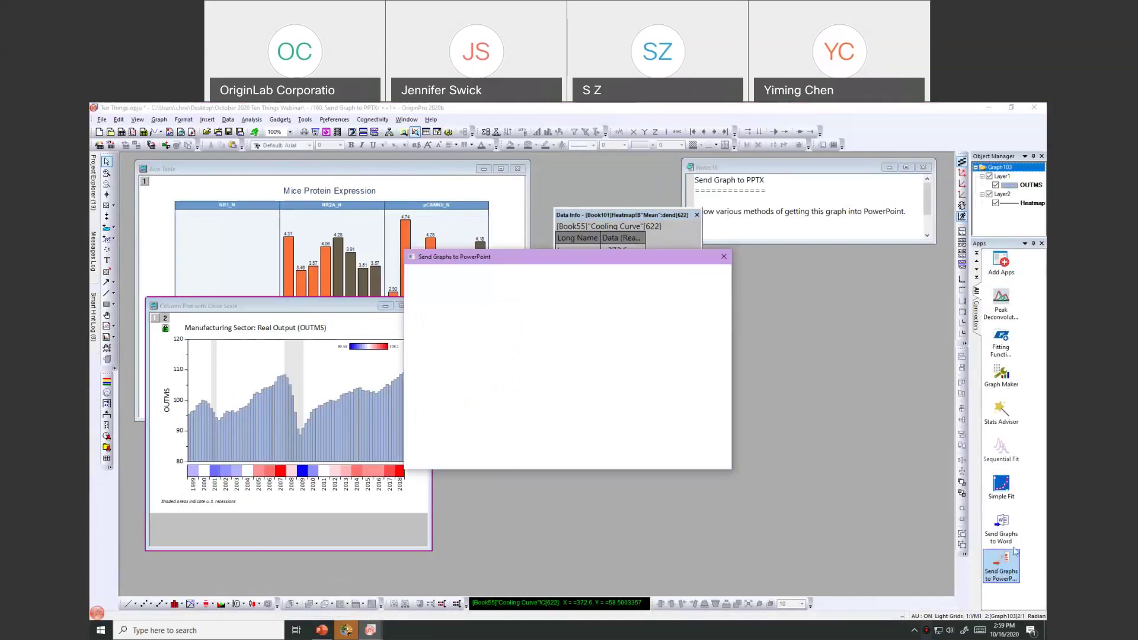
left_click_drag(784, 504, 850, 530)
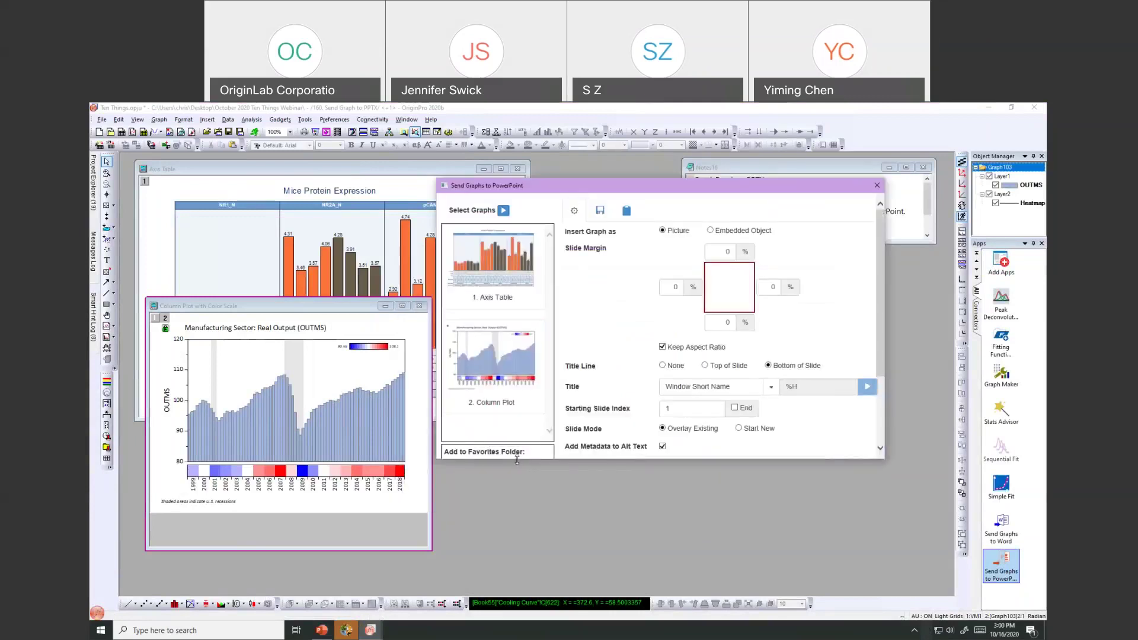
Step: Set Add to Favorites Folder to None and send the Axis Table and Column Plot graphs to PowerPoint as pictures
left_click(448, 463)
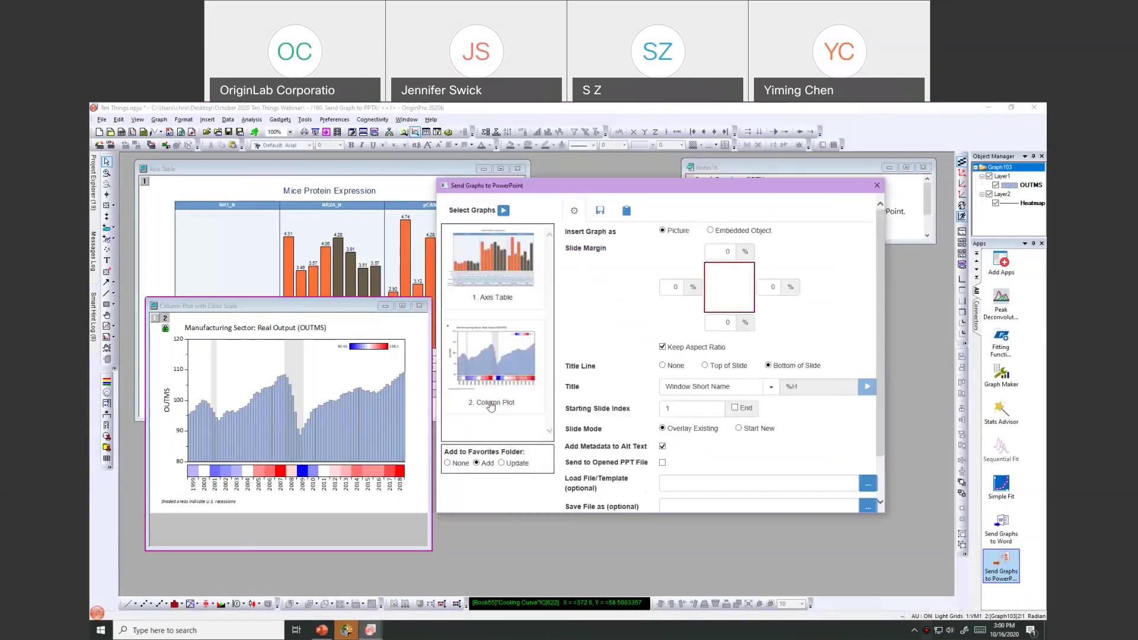
scroll(514, 298, "down", 1)
scroll(513, 298, "up", 1)
scroll(625, 449, "down", 2)
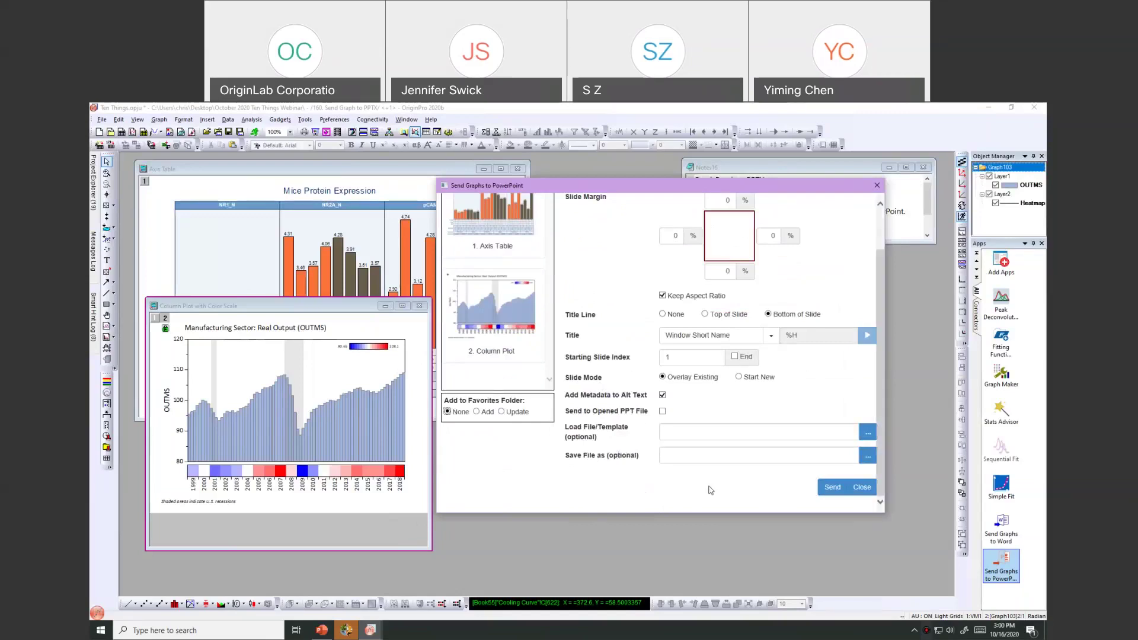
left_click(833, 492)
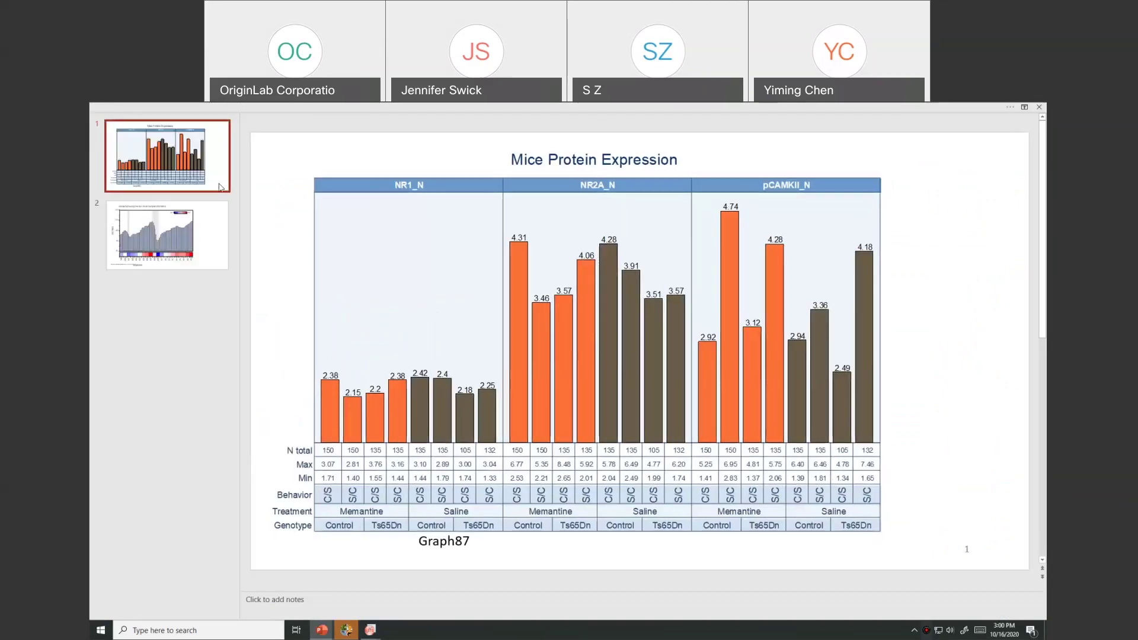
Step: Review both graph slides created in PowerPoint and minimize the presentation to return to Origin
left_click(213, 222)
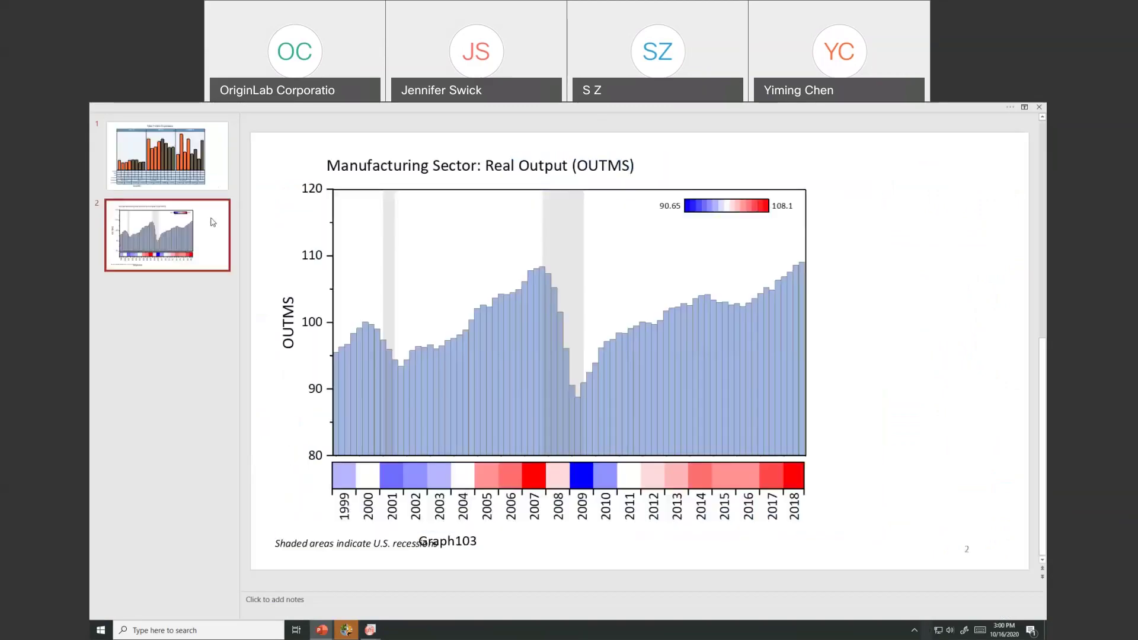
left_click(216, 181)
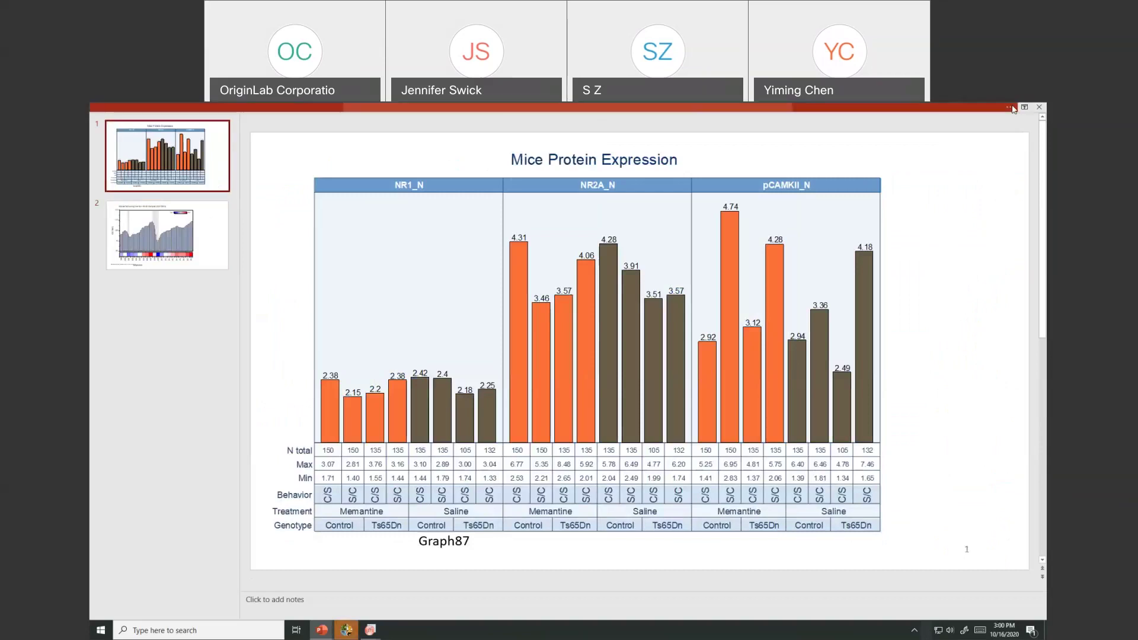
left_click(987, 106)
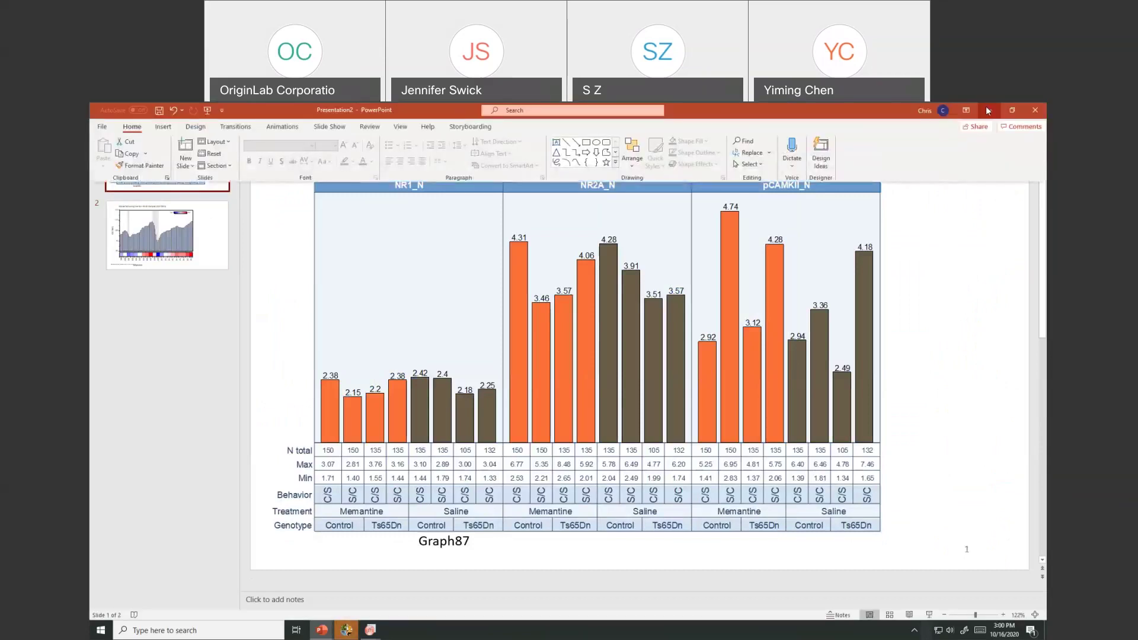
left_click(987, 108)
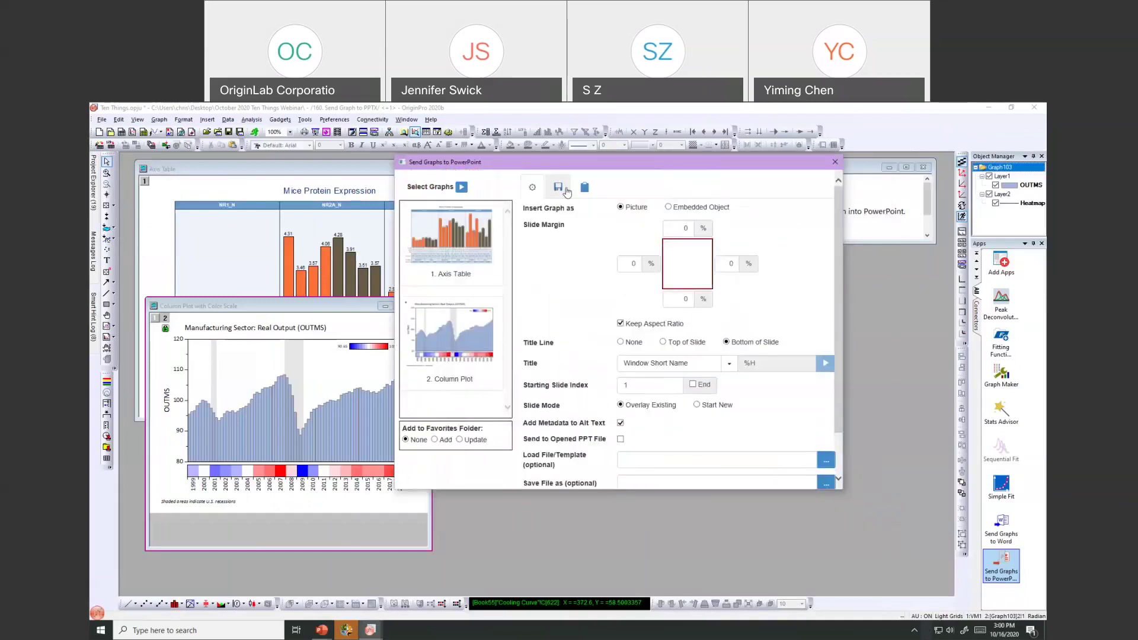
Step: Look at the options for saving the Send Graphs to PowerPoint settings and close the dialog
left_click(566, 191)
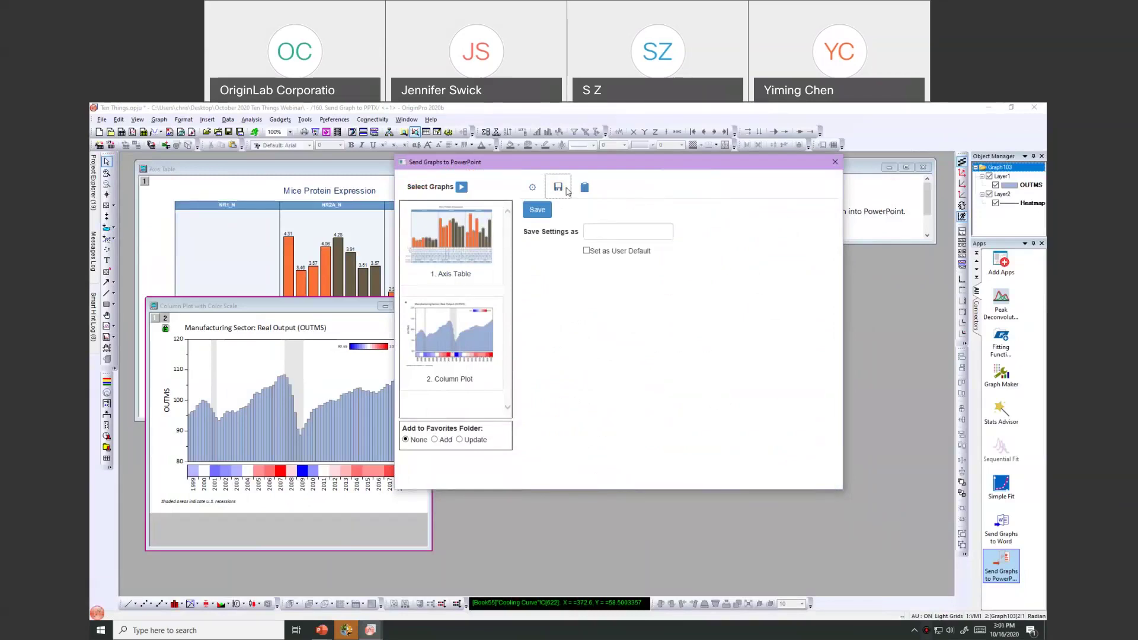
left_click(835, 163)
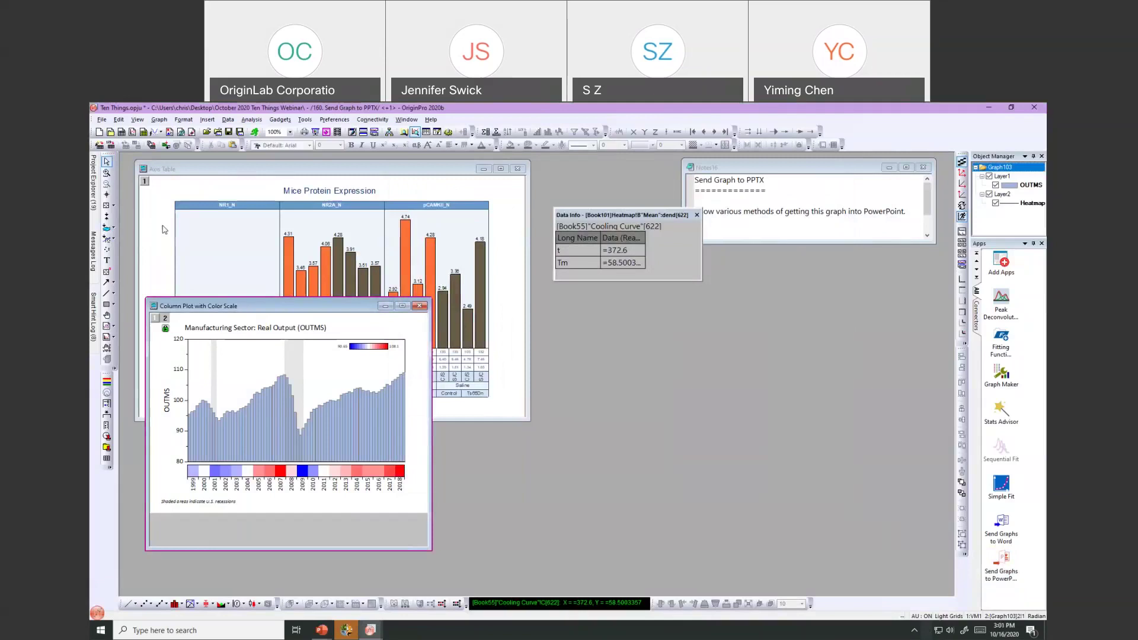
Step: Open the 170. Digitizer folder and close the Data Info window covering the notes
mouse_move(93, 180)
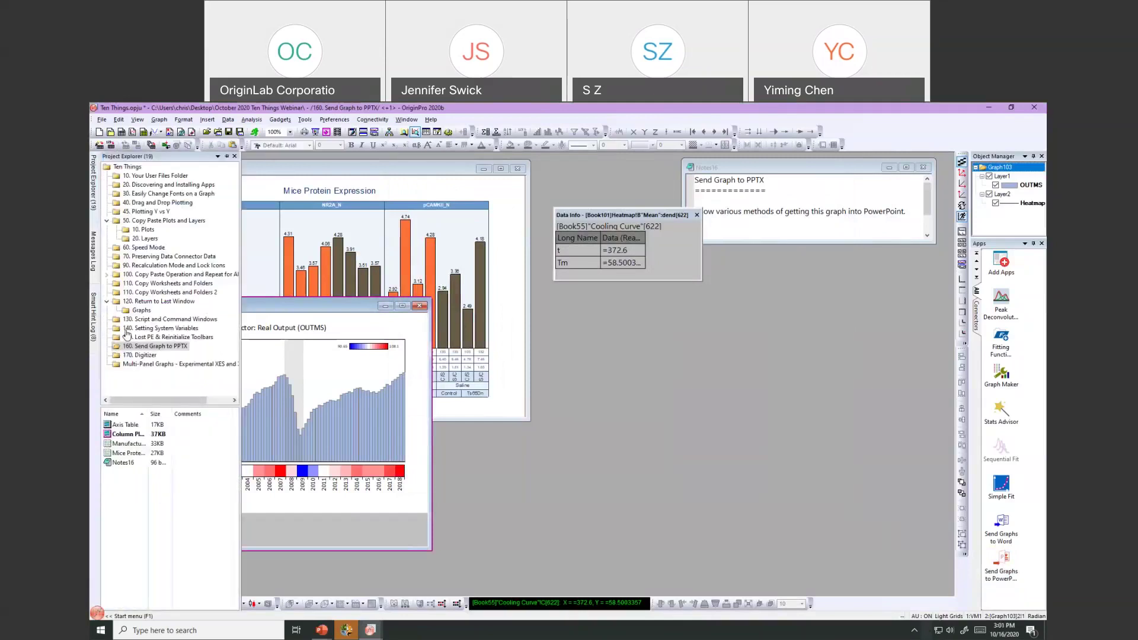
left_click(141, 358)
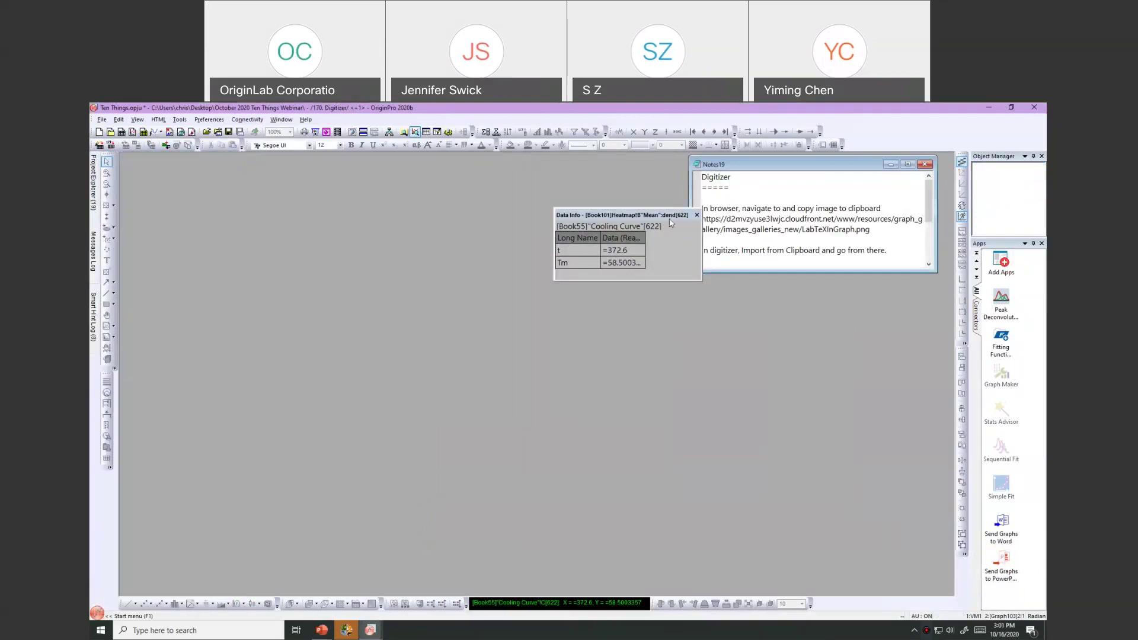
left_click(138, 121)
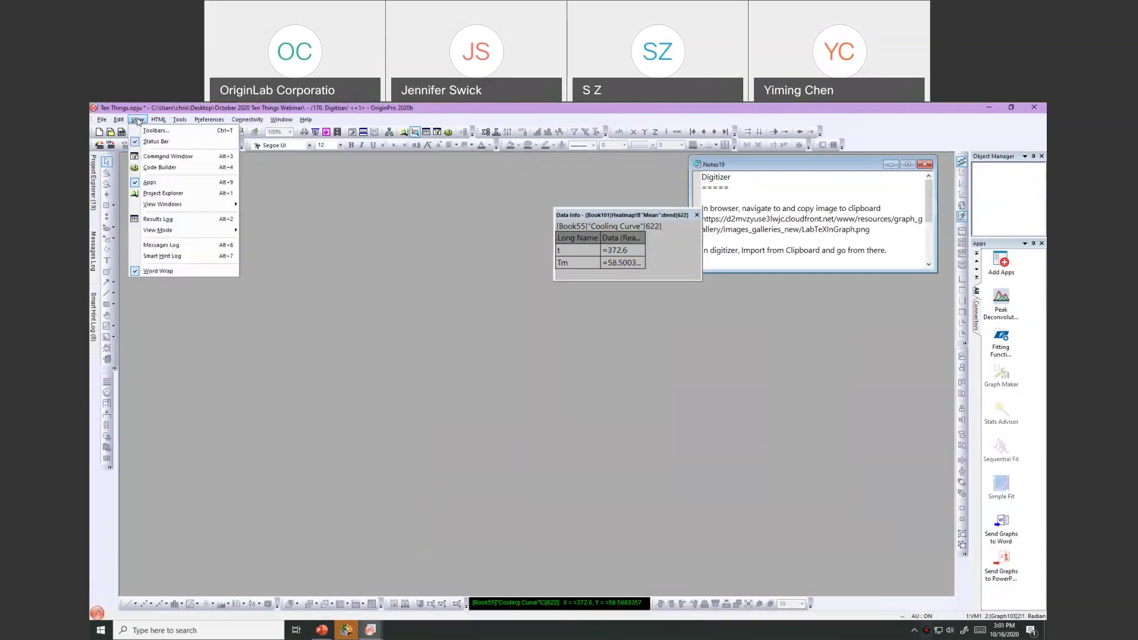
left_click(379, 260)
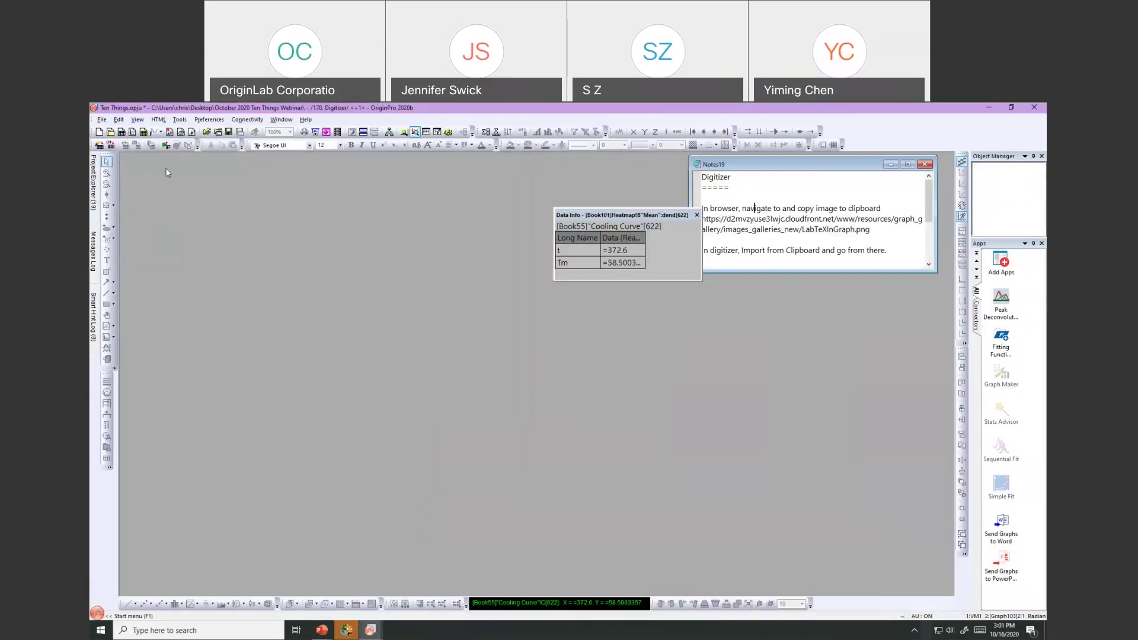
left_click(697, 215)
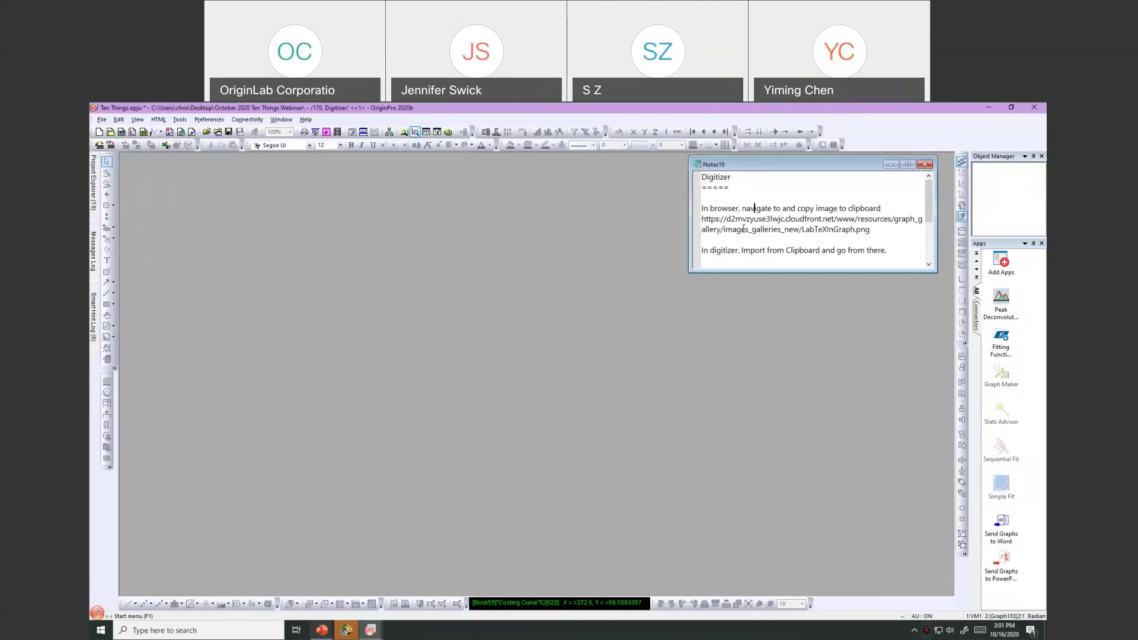
Step: Copy the LabTeXInGraph.png image URL from the Digitizer notes and open it in Firefox
left_click_drag(702, 219, 872, 231)
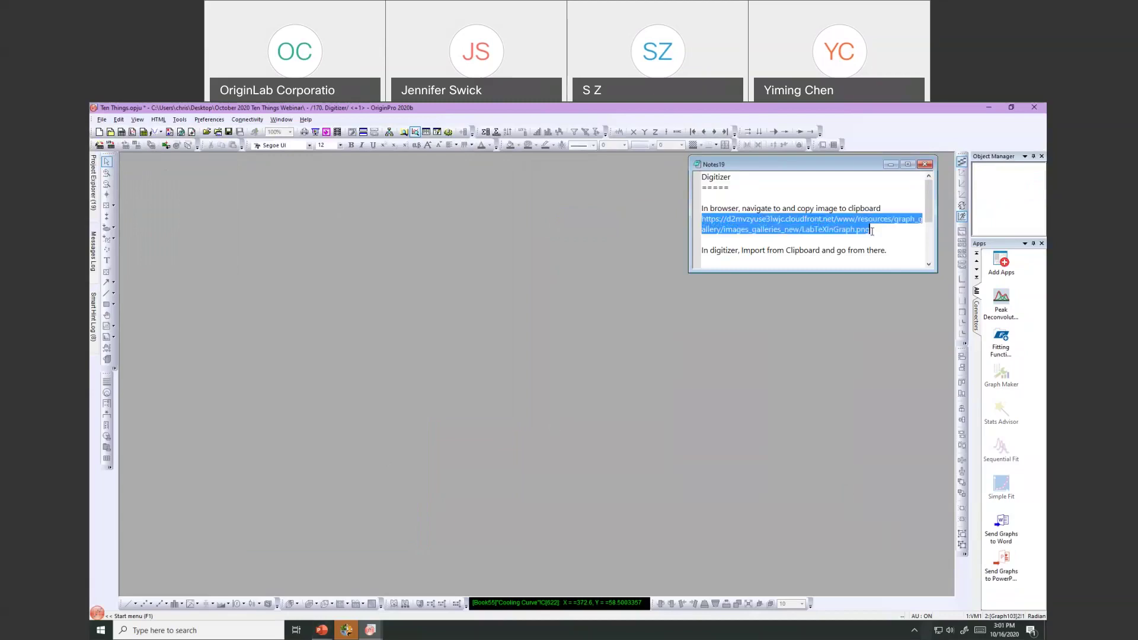
key("ctrl+c")
left_click(101, 630)
left_click(281, 455)
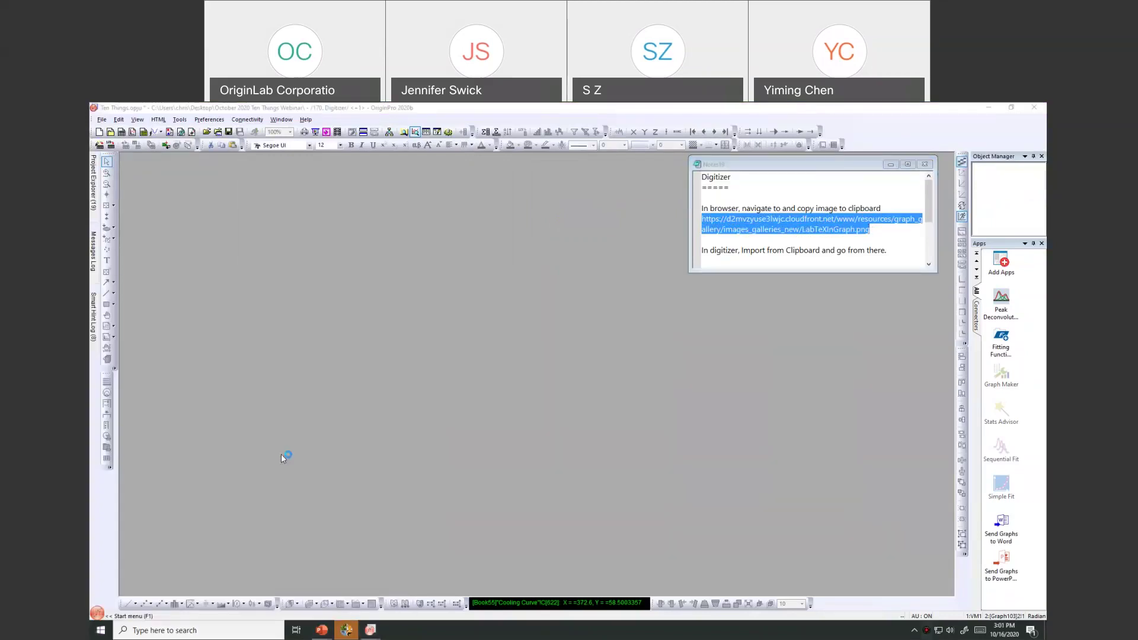
key("ctrl+v")
key("Return")
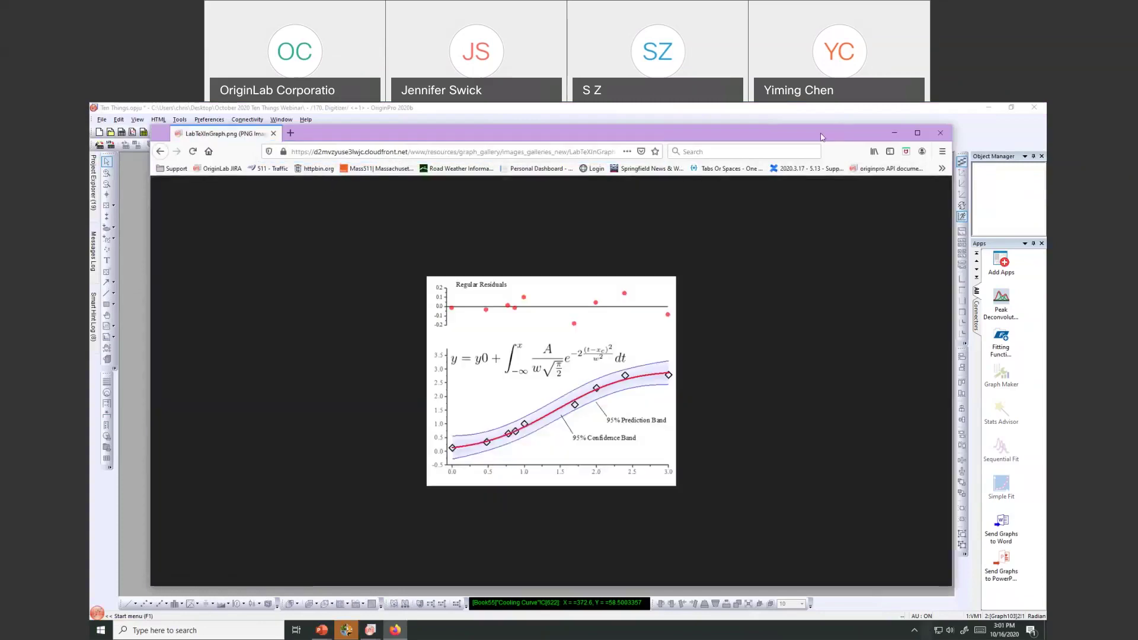
Step: Move the browser window with the graph image out of the way and open the Digitizer tool in Origin
left_click_drag(822, 137, 820, 138)
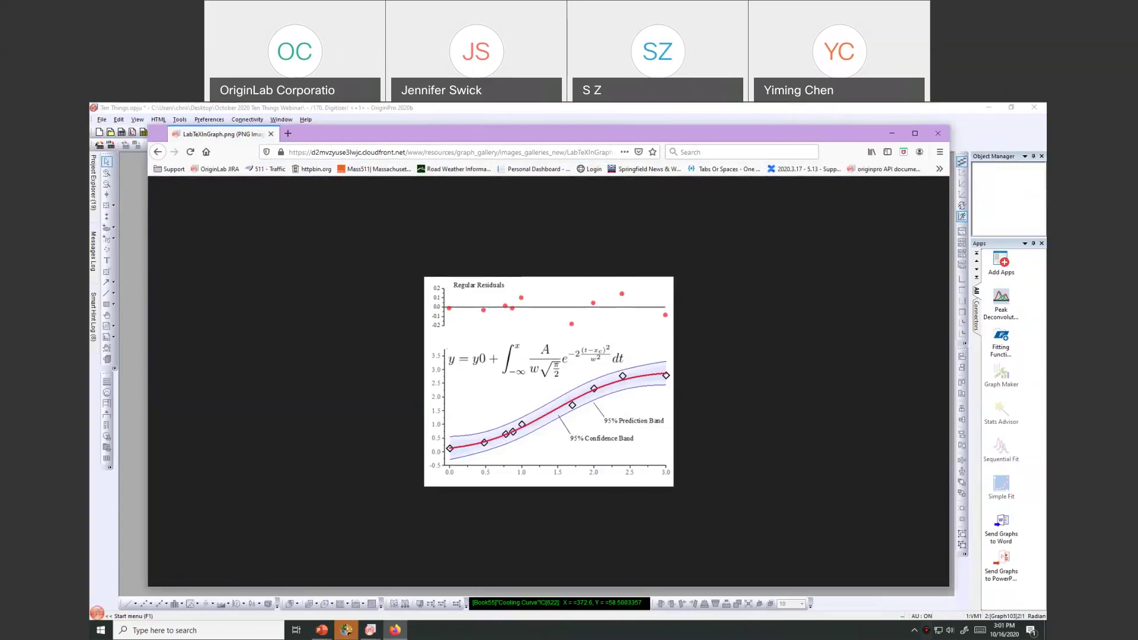
left_click_drag(332, 134, 1046, 202)
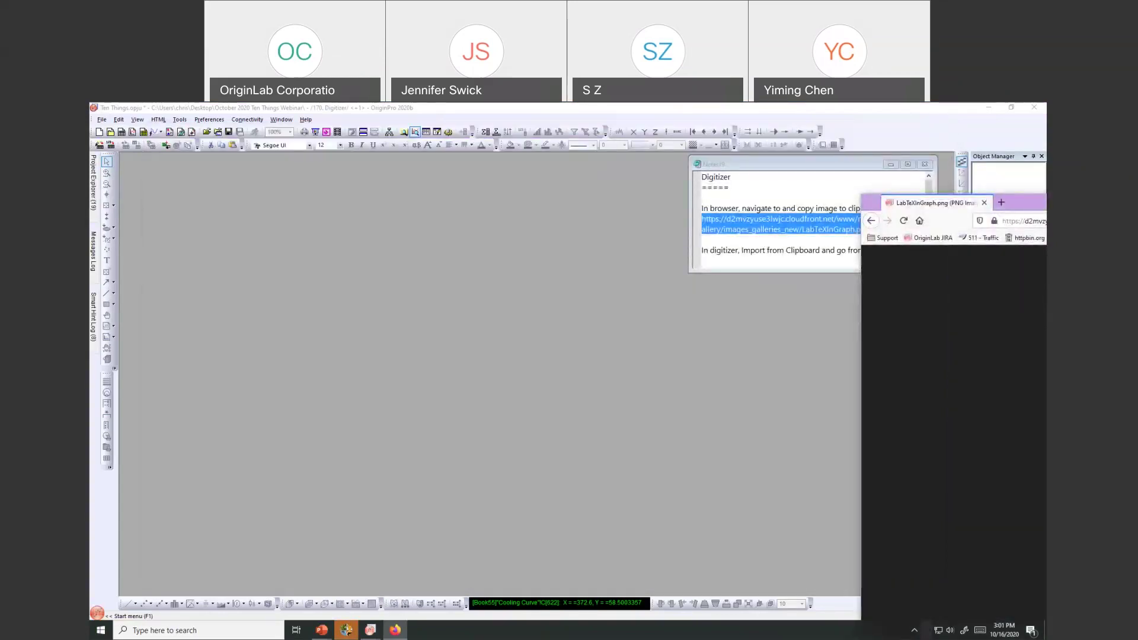
left_click_drag(932, 199, 379, 174)
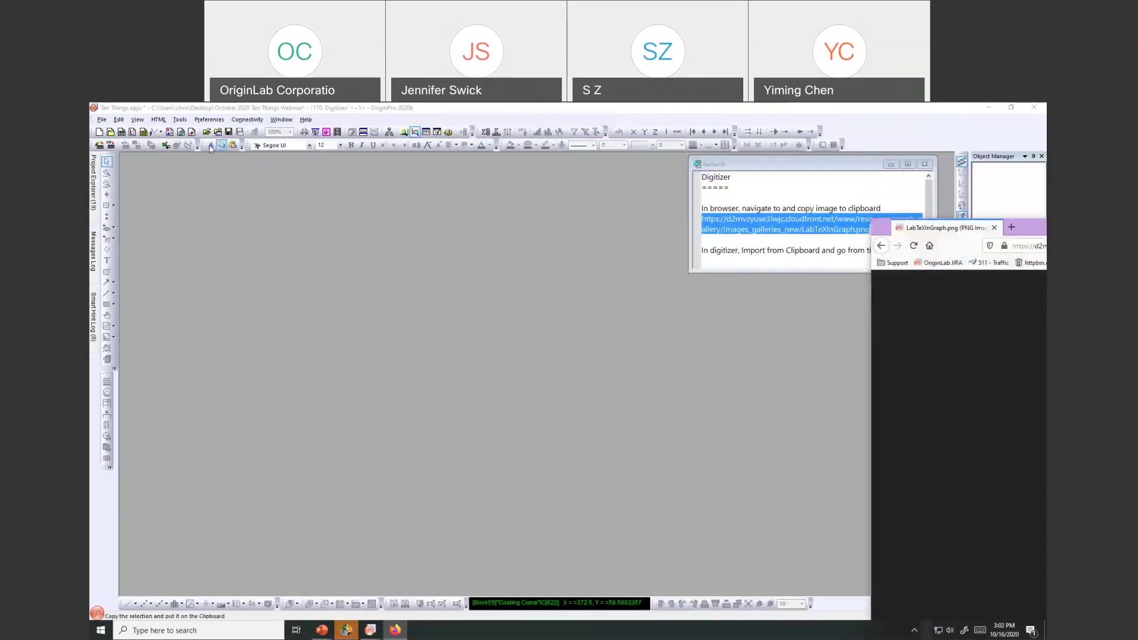
left_click(179, 120)
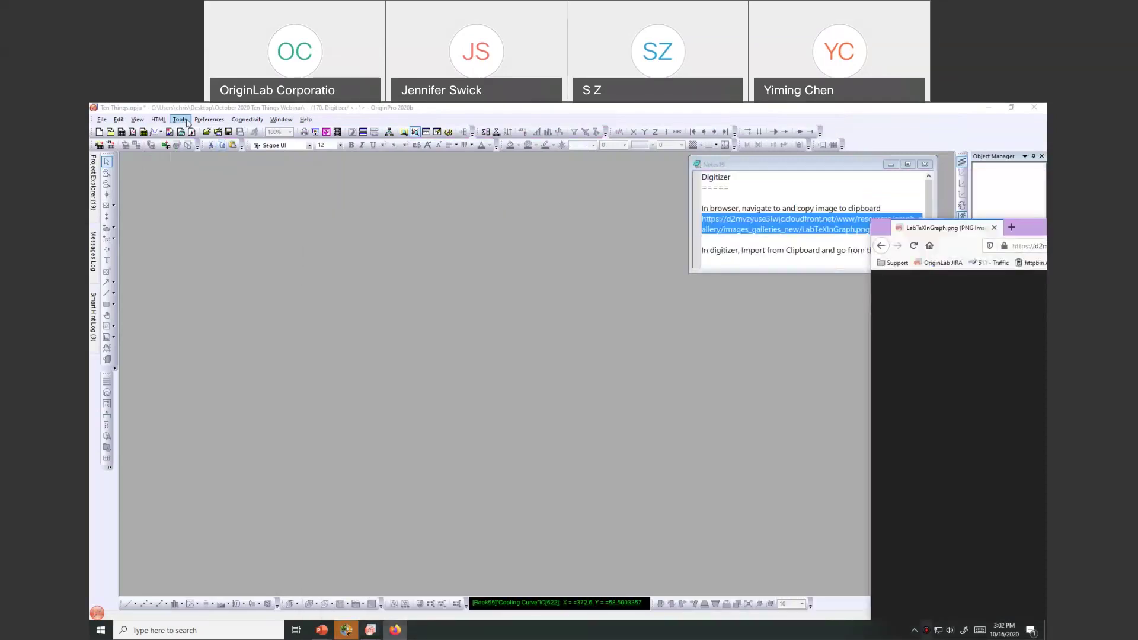
left_click(177, 249)
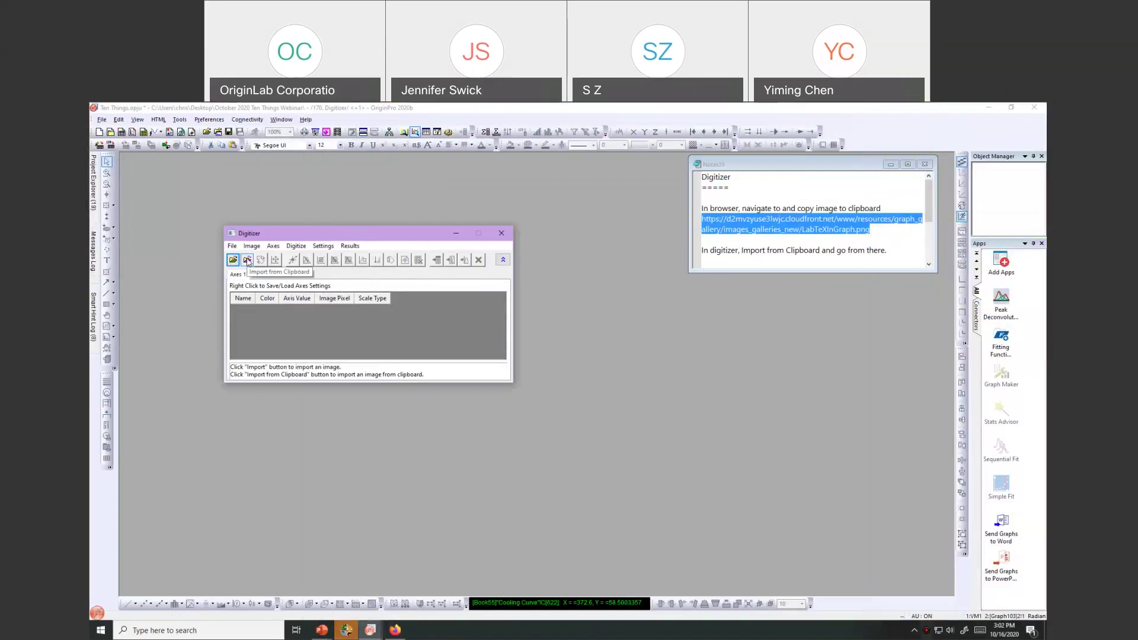
Step: Try to import the image from the clipboard into the Digitizer and switch back to the graph image in Firefox
left_click(247, 260)
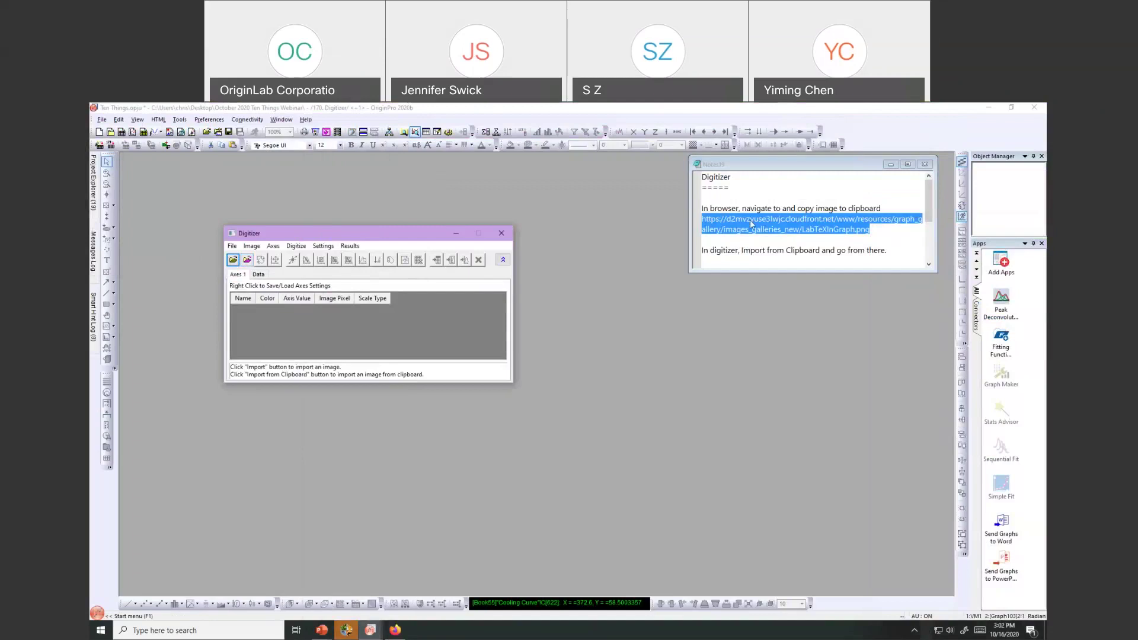
key("alt+Tab")
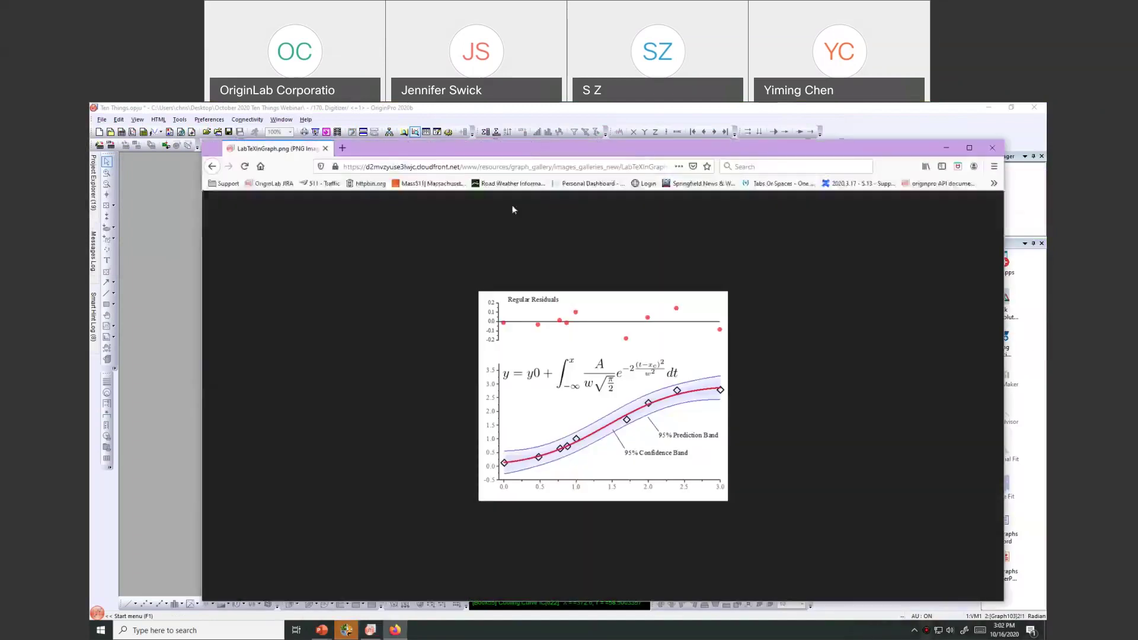
Step: Copy the graph image in Firefox and import it from the clipboard into Origin's Digitizer, enlarging the image window
right_click(596, 327)
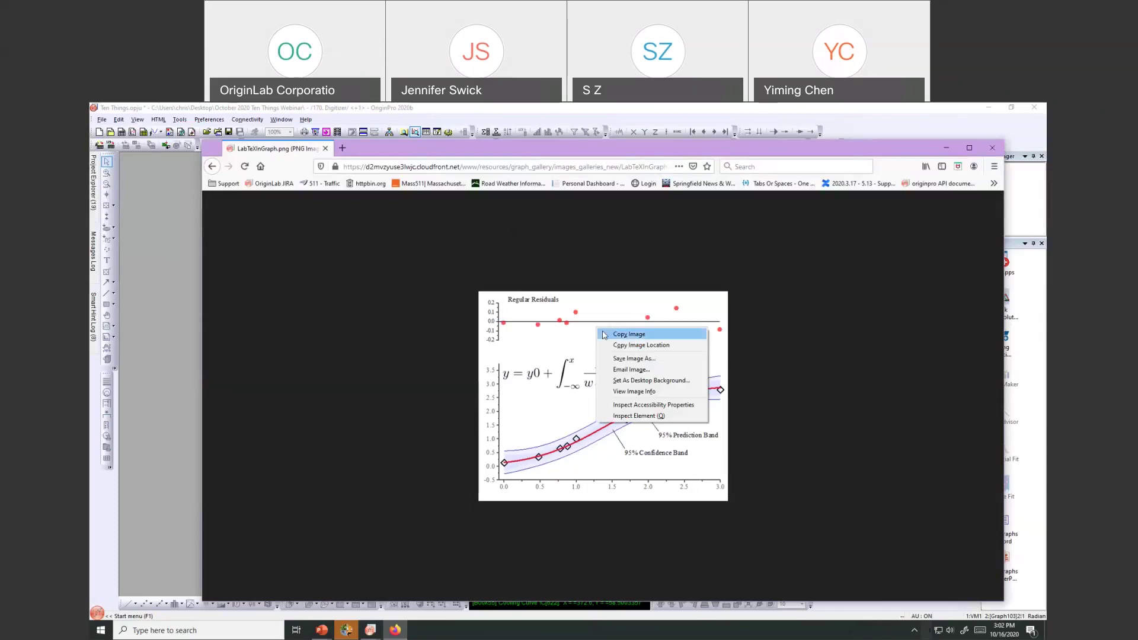
left_click(629, 334)
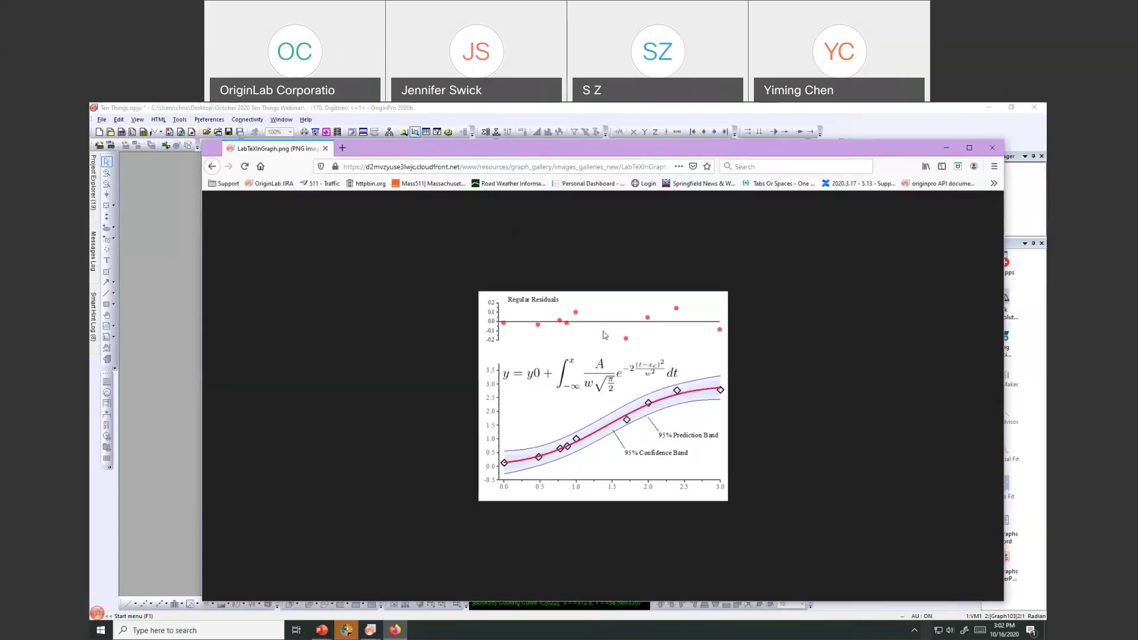
left_click(945, 147)
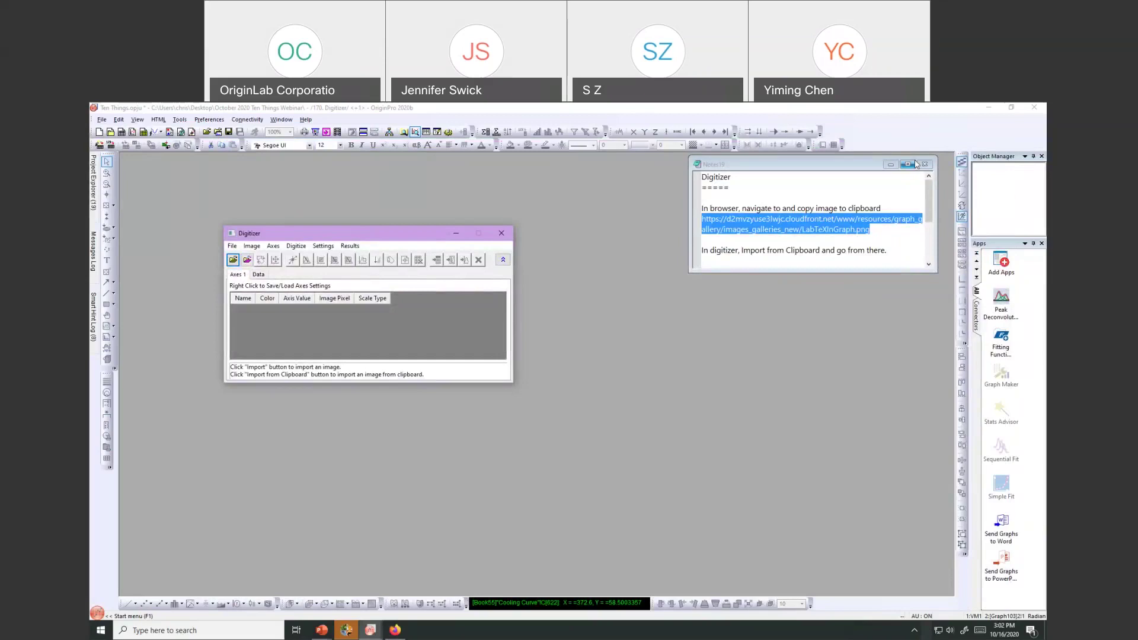
left_click(248, 262)
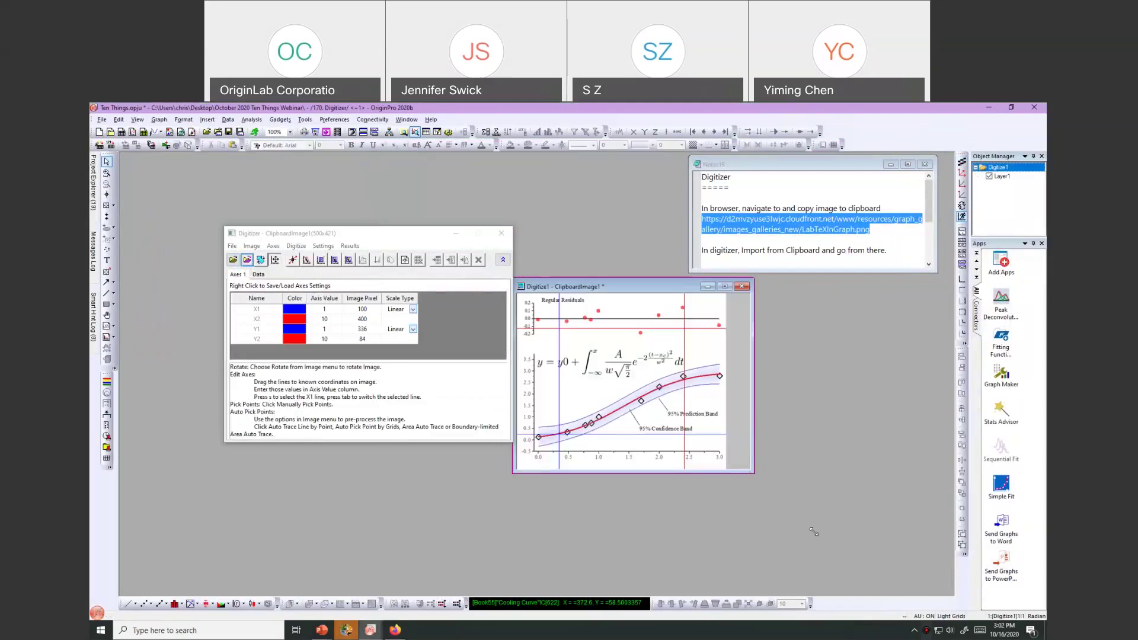
left_click_drag(814, 532, 817, 531)
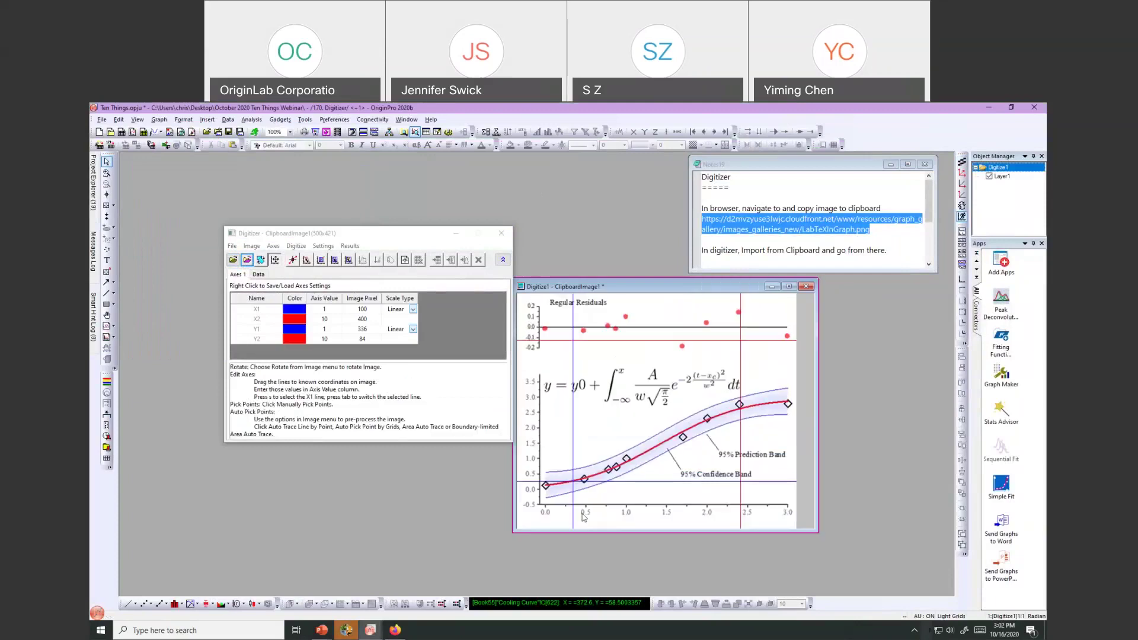
Step: Align the Digitizer's X lines with 0.0 and 3.0 and its Y lines with 0.0 and 3.5 on the lower plot's axes
left_click(574, 520)
left_click_drag(573, 520, 546, 521)
left_click_drag(741, 525, 788, 525)
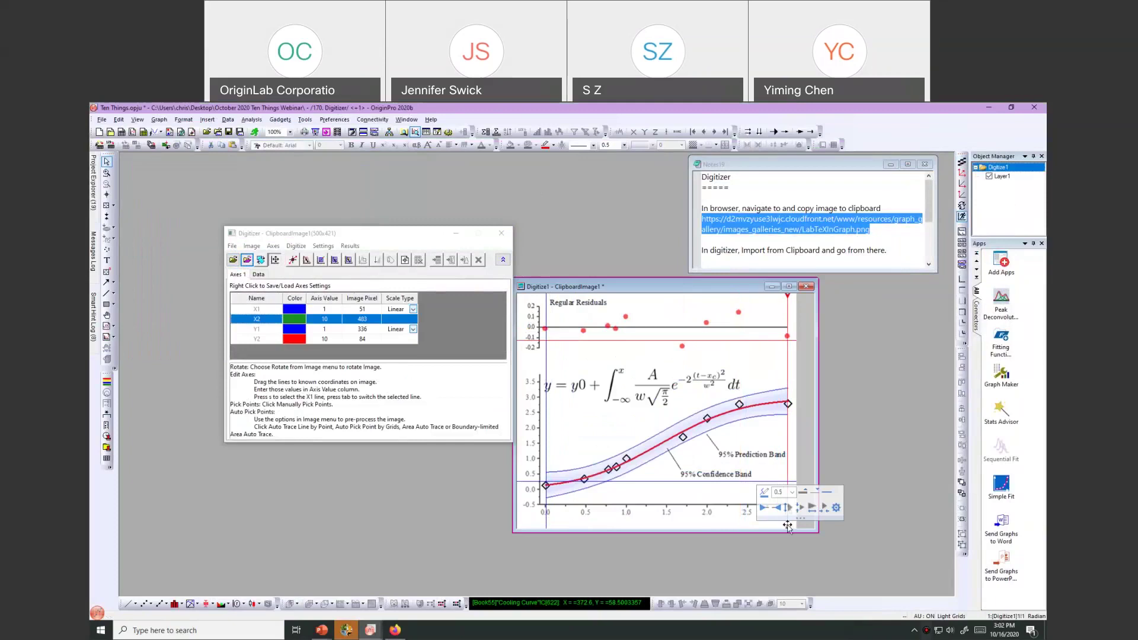
left_click(519, 483)
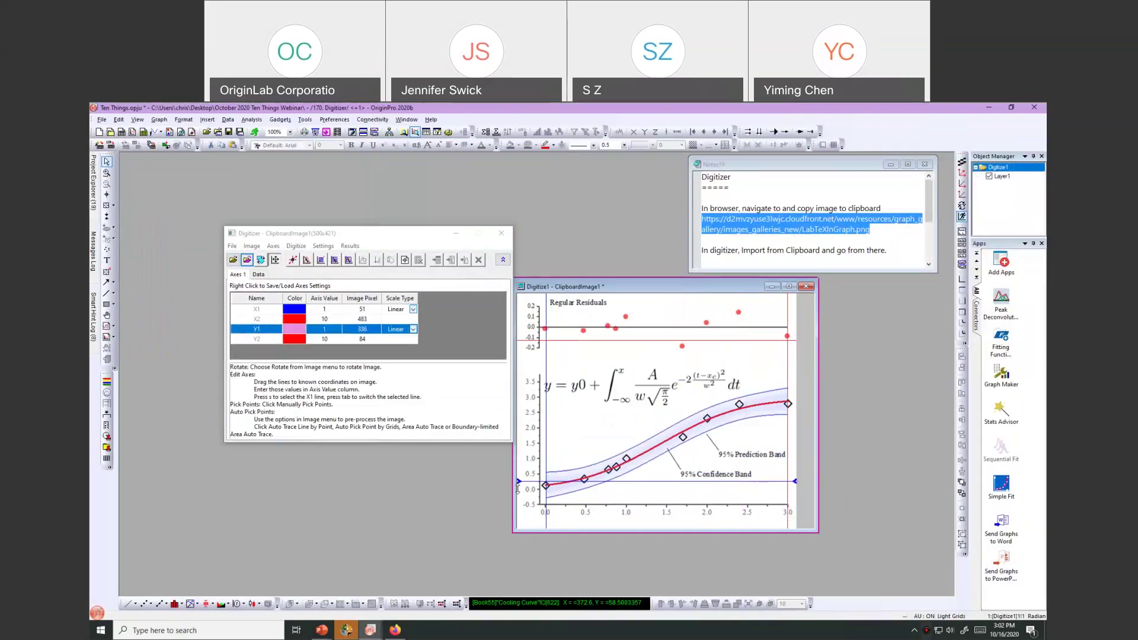
left_click_drag(517, 488, 519, 489)
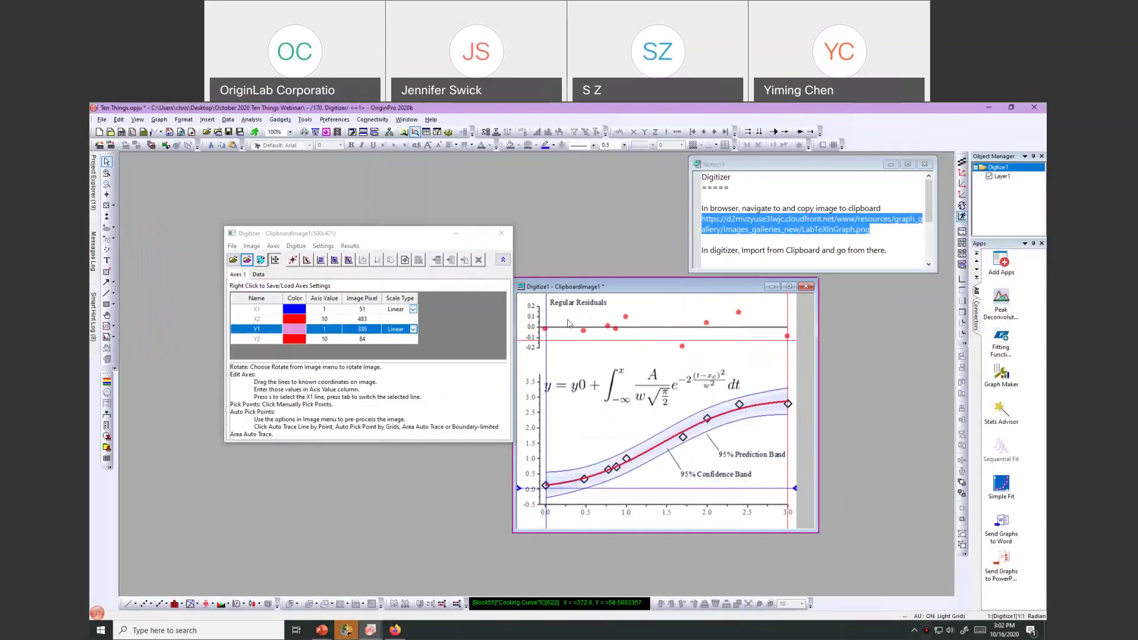
left_click(523, 342)
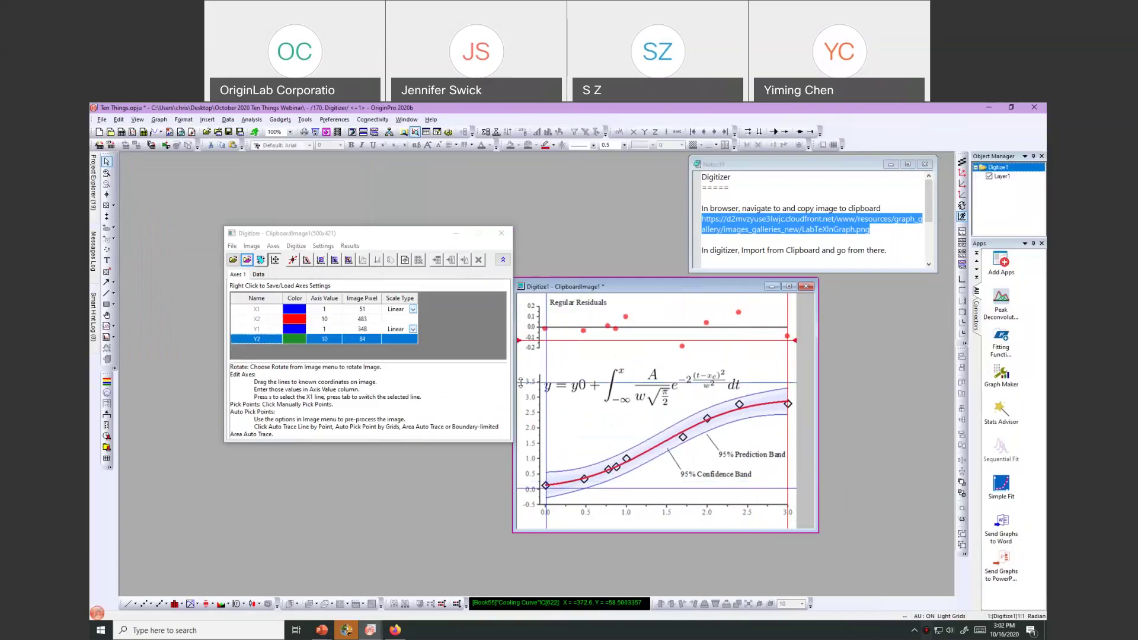
left_click_drag(520, 383, 520, 381)
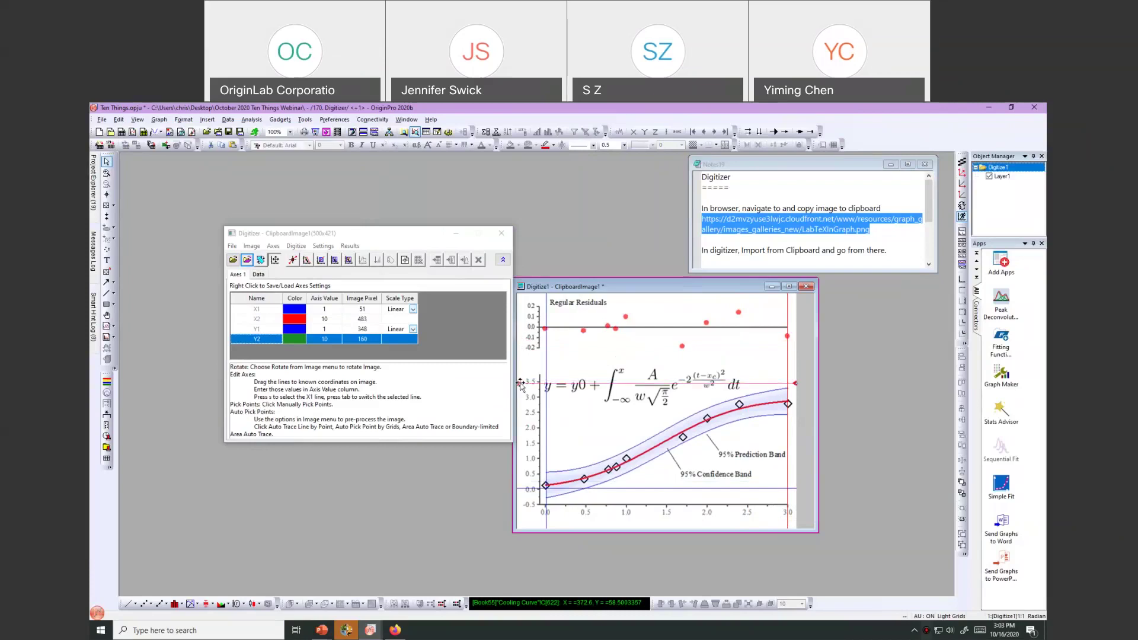
Step: Set the Digitizer axis values to 0 for X1, 3 for X2, 0 for Y1 and 3.5 for Y2
left_click(336, 310)
type("0")
key("Return")
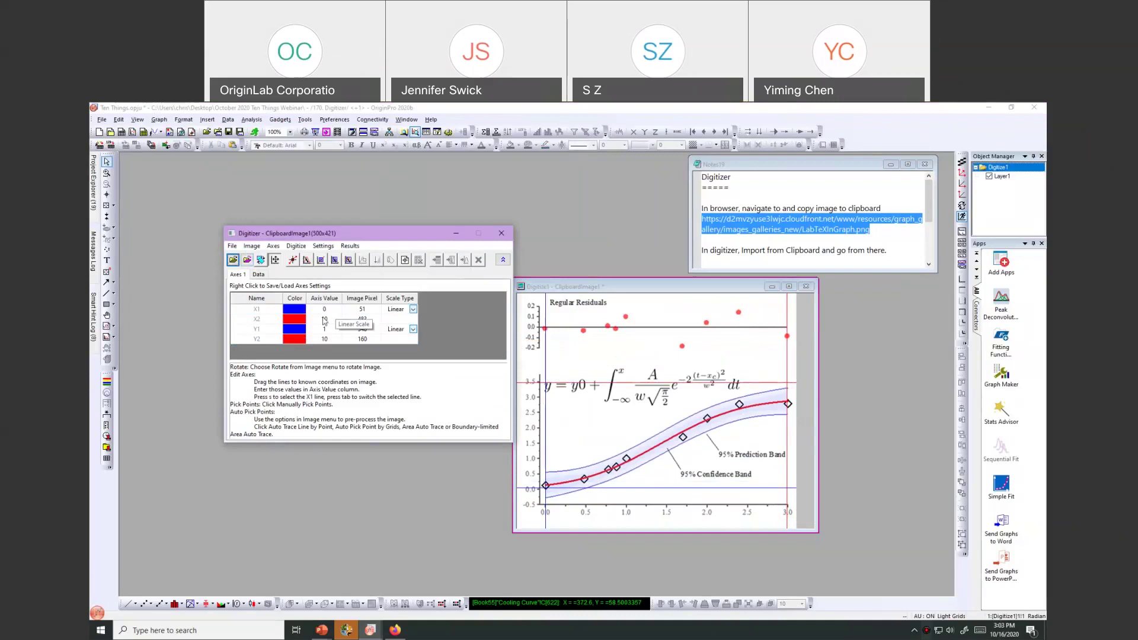
left_click(324, 321)
type("3")
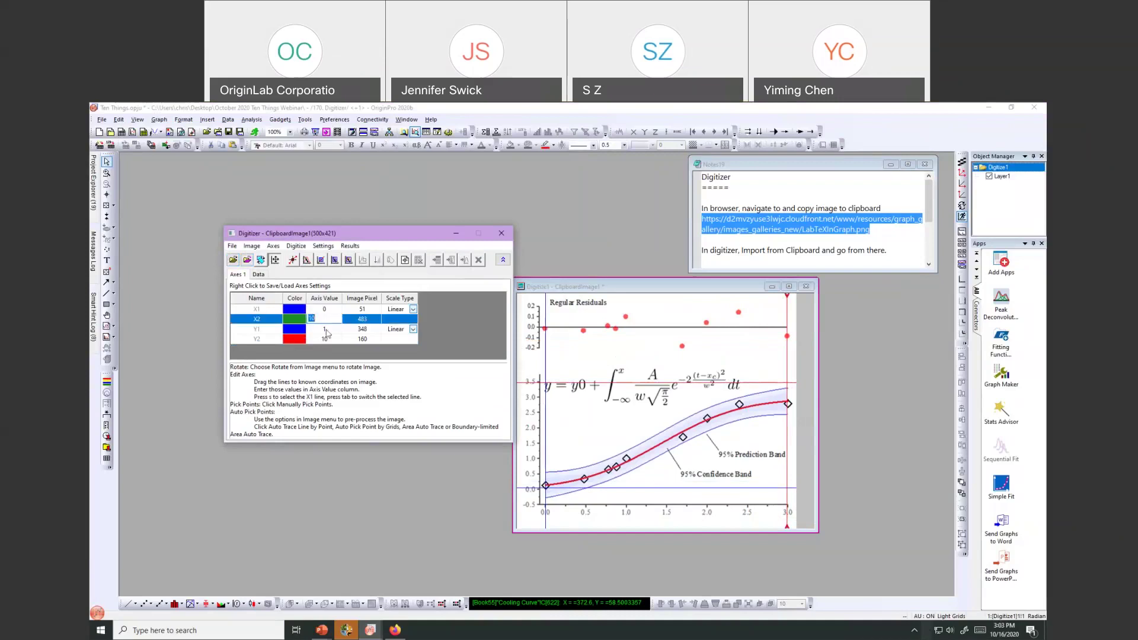
left_click(325, 329)
type("0")
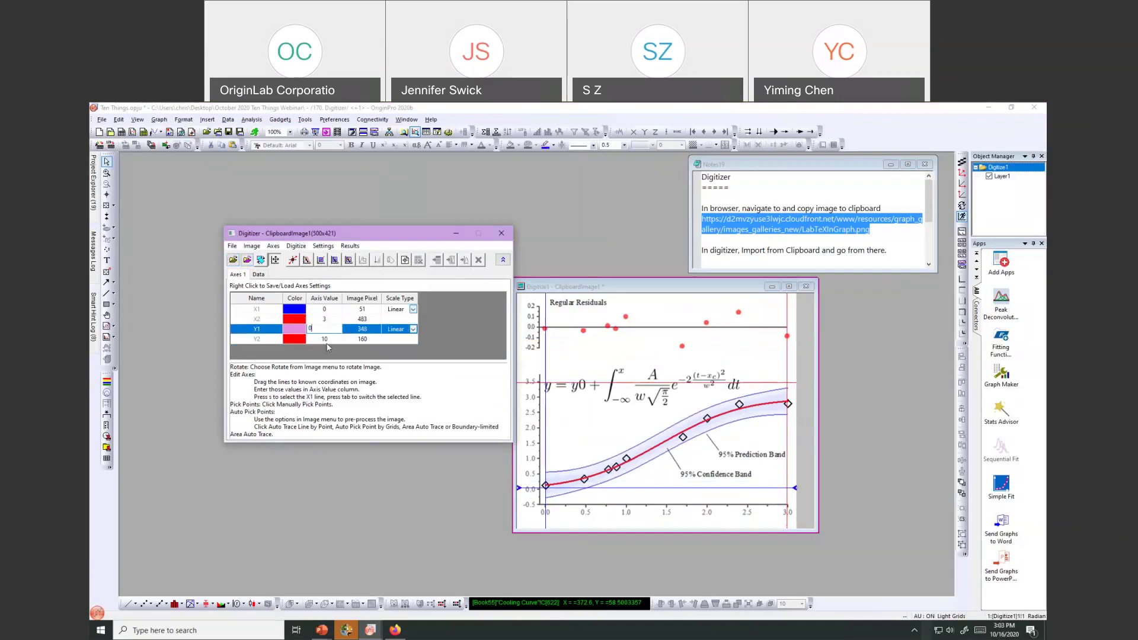
left_click(329, 341)
type("3.5")
key("Return")
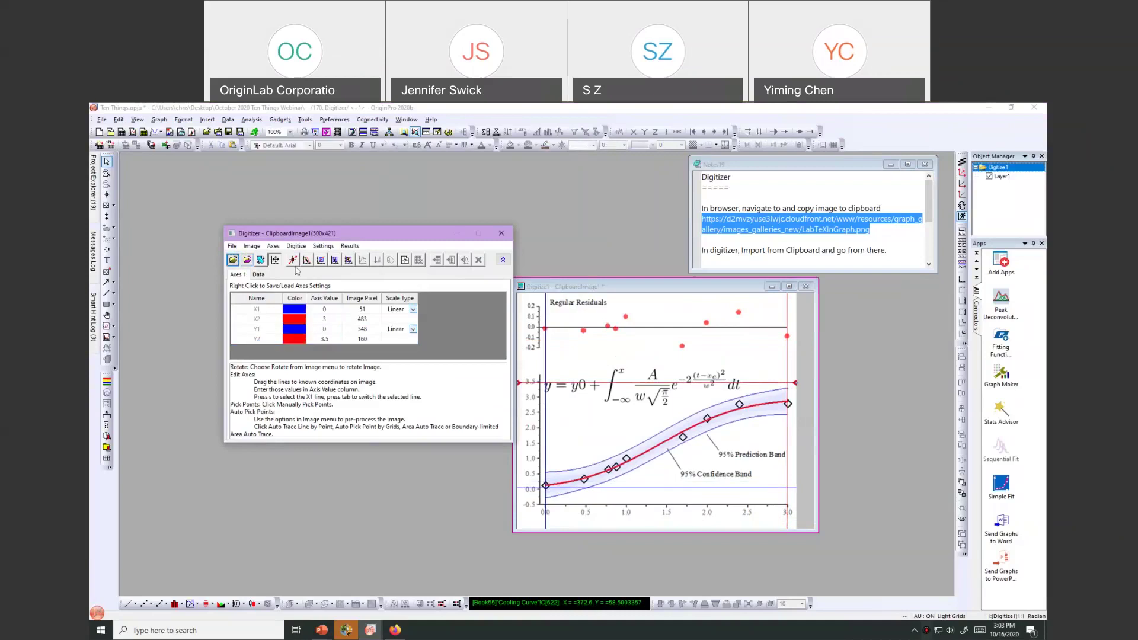
Step: Manually pick the diamond data points along the lower plot's fitted curve from X = 0.0 to 3.0 and finish picking
left_click(292, 261)
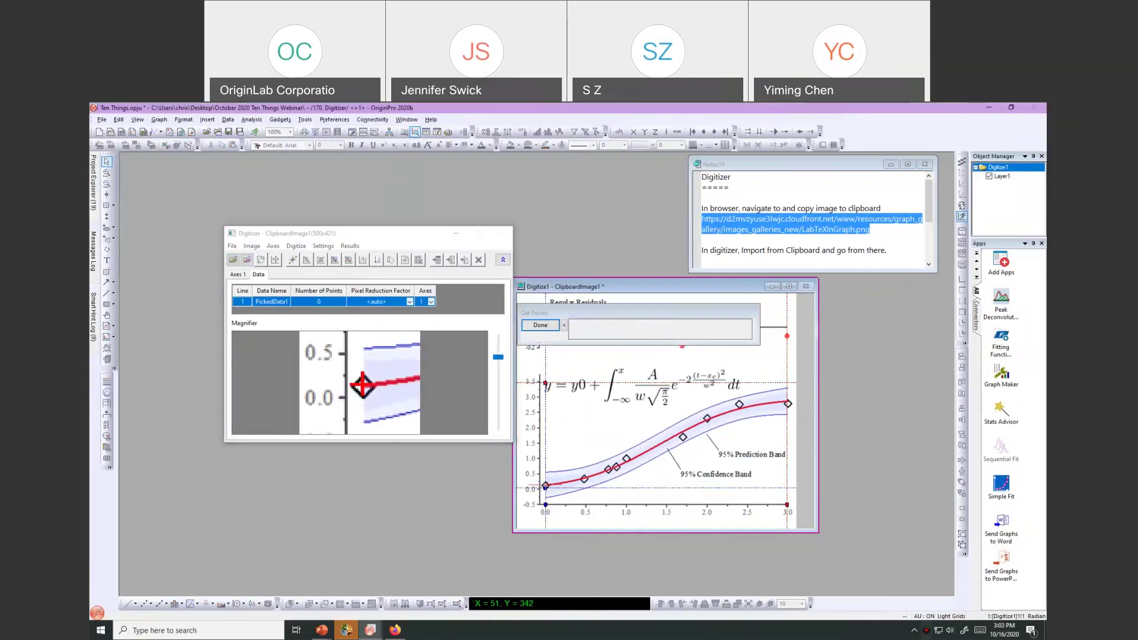
left_click(546, 486)
left_click(608, 470)
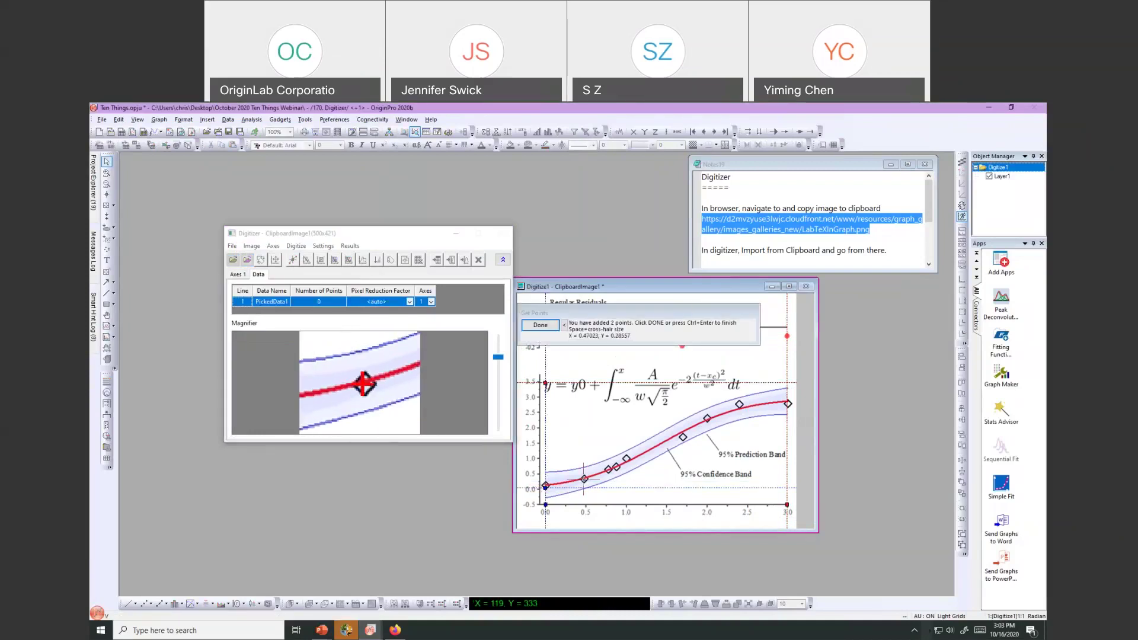
left_click(616, 467)
left_click(616, 467)
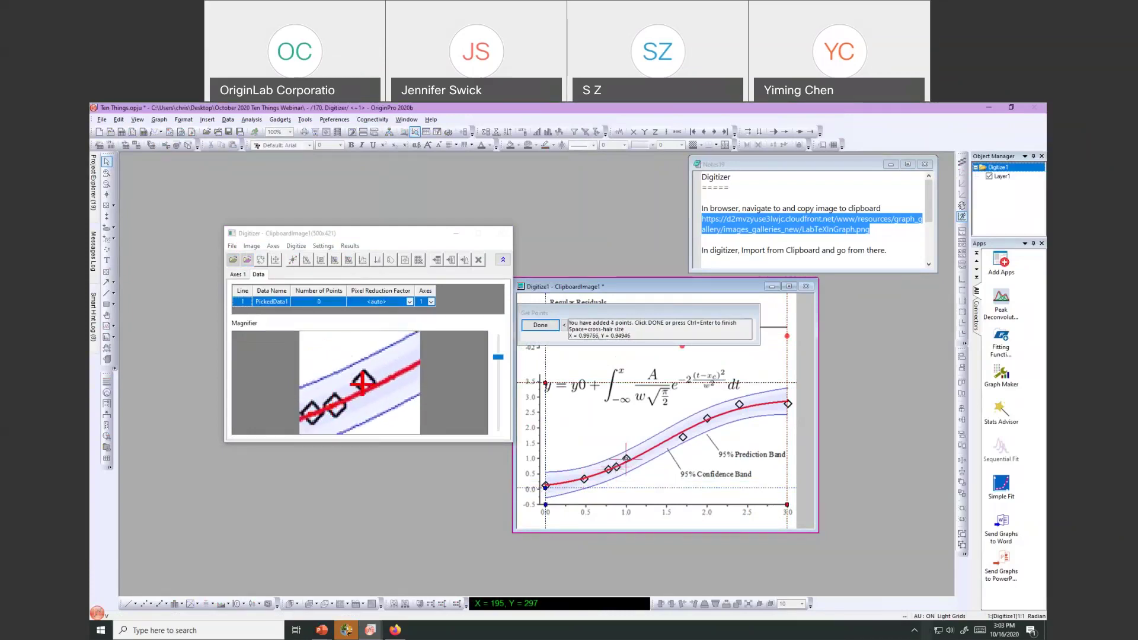
left_click(627, 458)
left_click(684, 438)
left_click(708, 419)
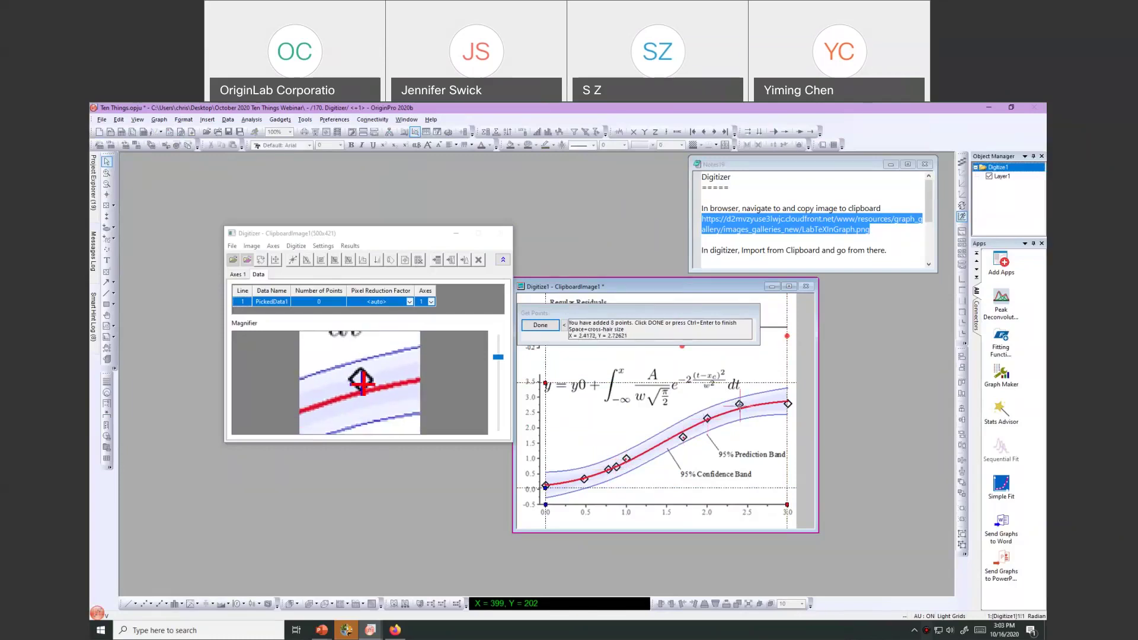
left_click(788, 403)
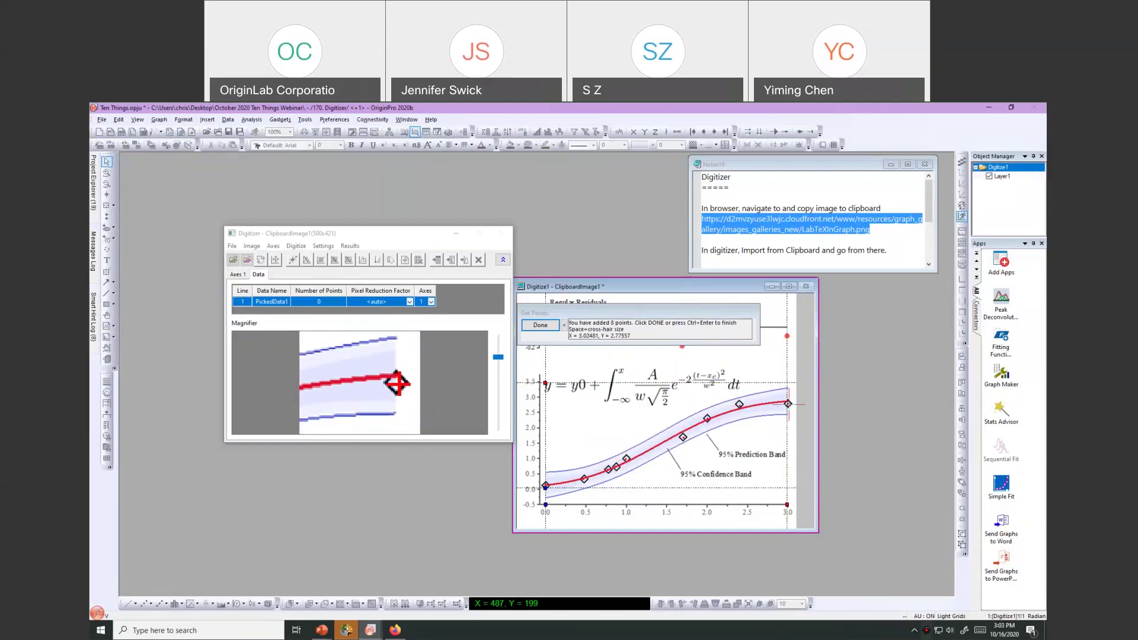
left_click(540, 325)
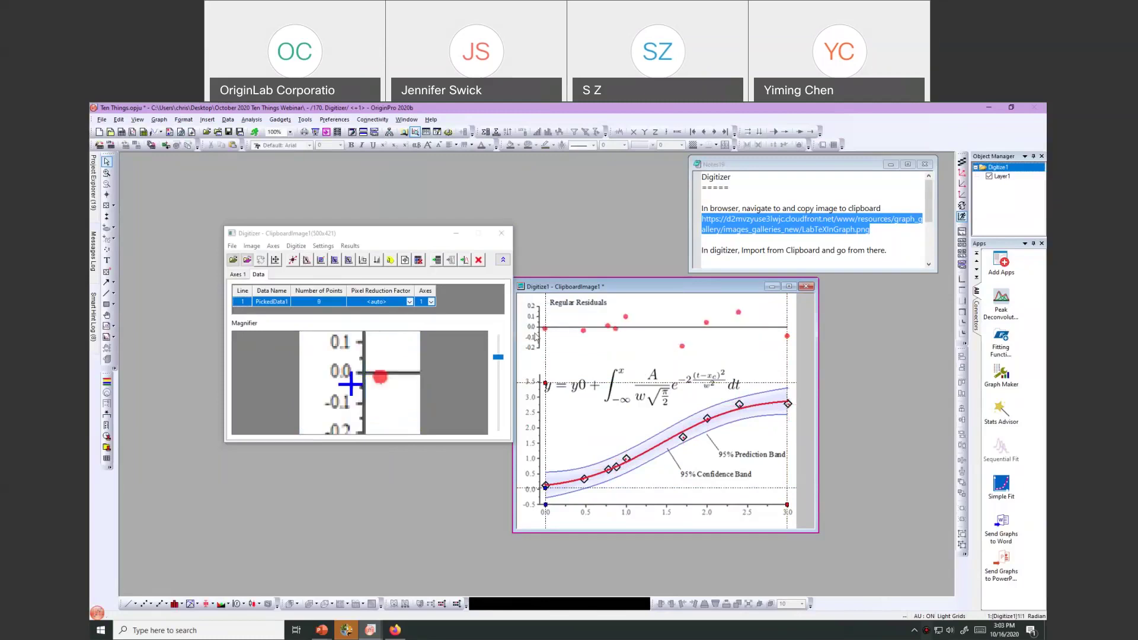
Step: Go to the DigiData worksheet of picked points and close the Digitizer dialog
left_click(437, 261)
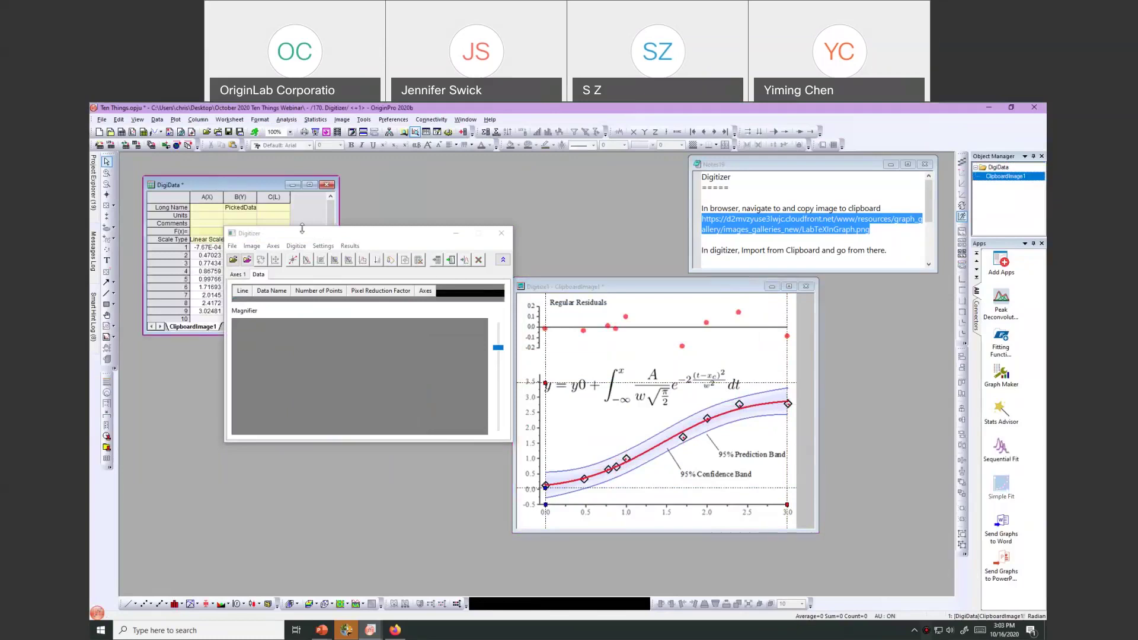
left_click_drag(358, 223, 617, 207)
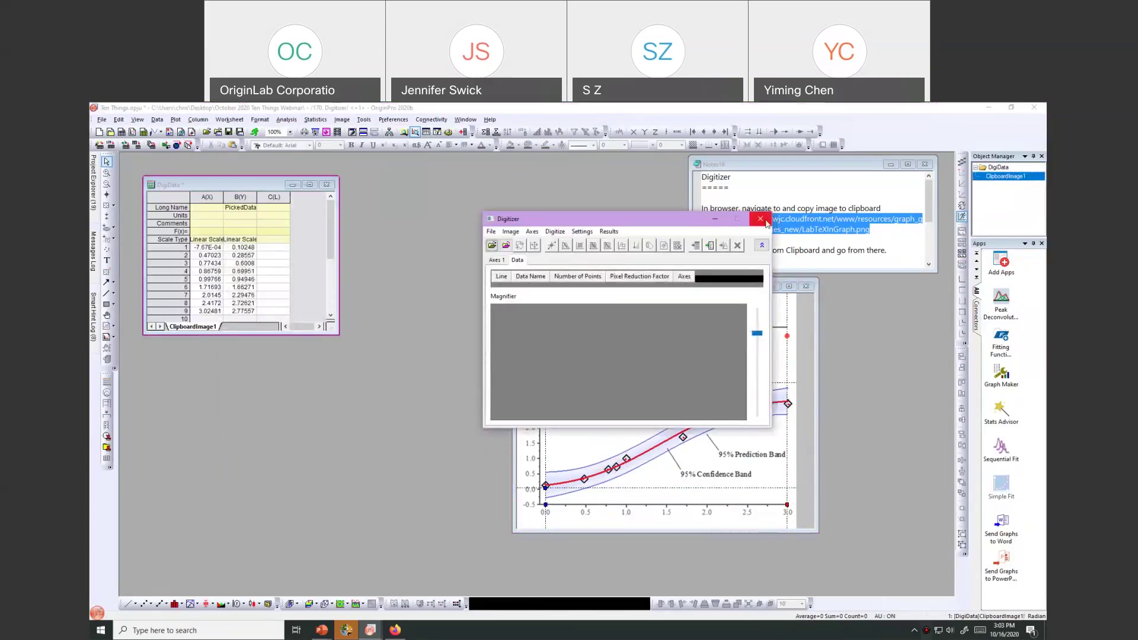
left_click(759, 217)
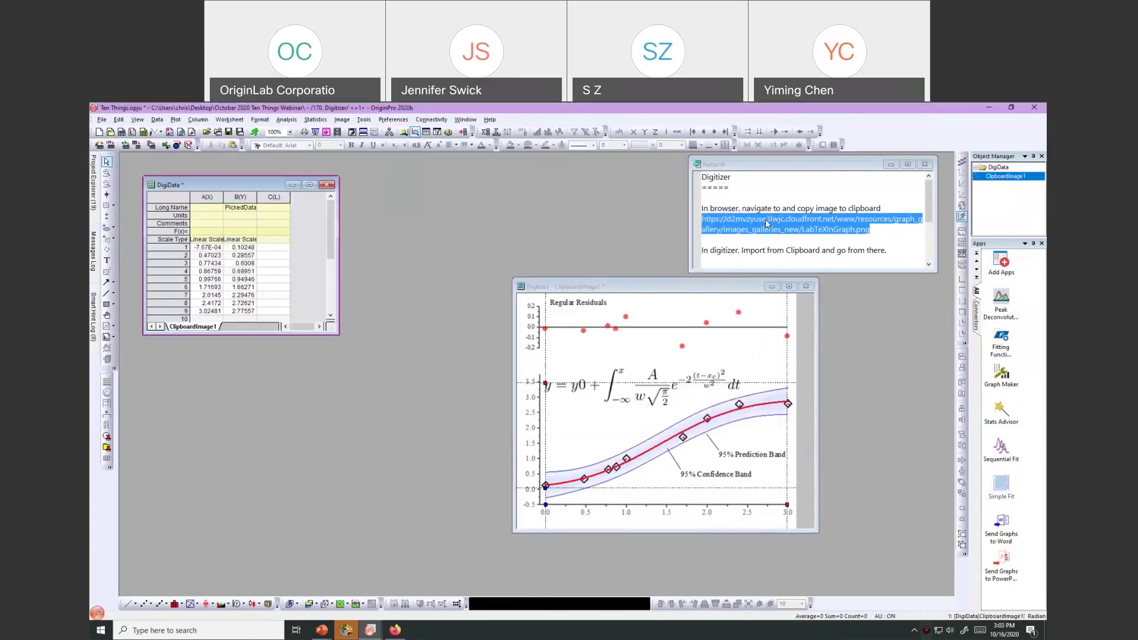
Step: Delete the Digitizer's image window and enlarge the DigiData worksheet window
left_click(807, 289)
left_click(504, 389)
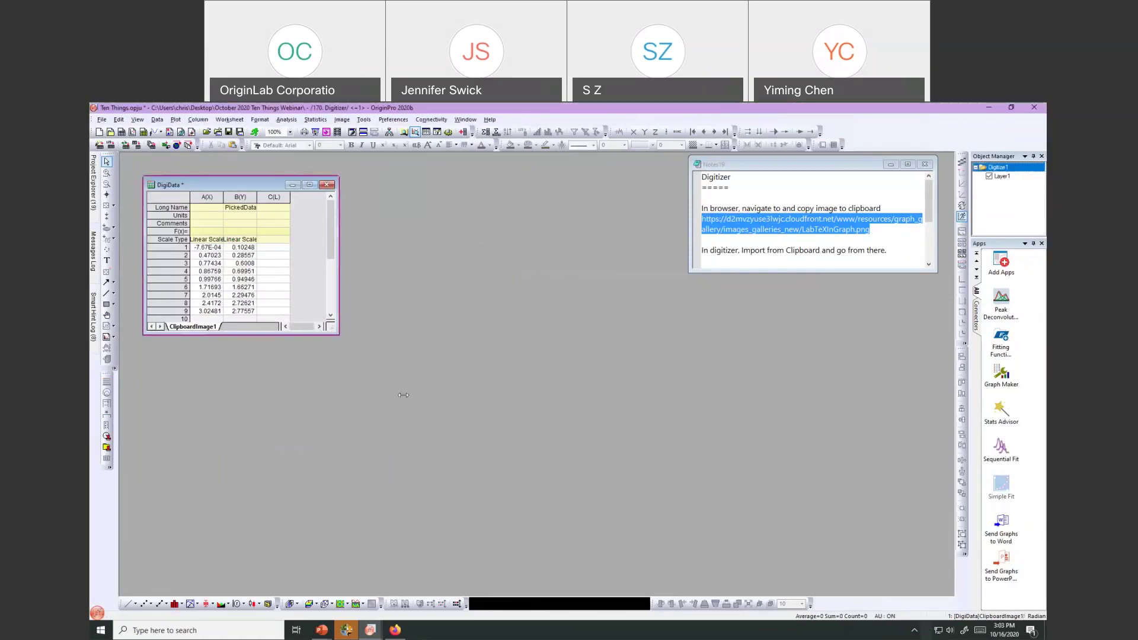
left_click_drag(403, 395, 408, 396)
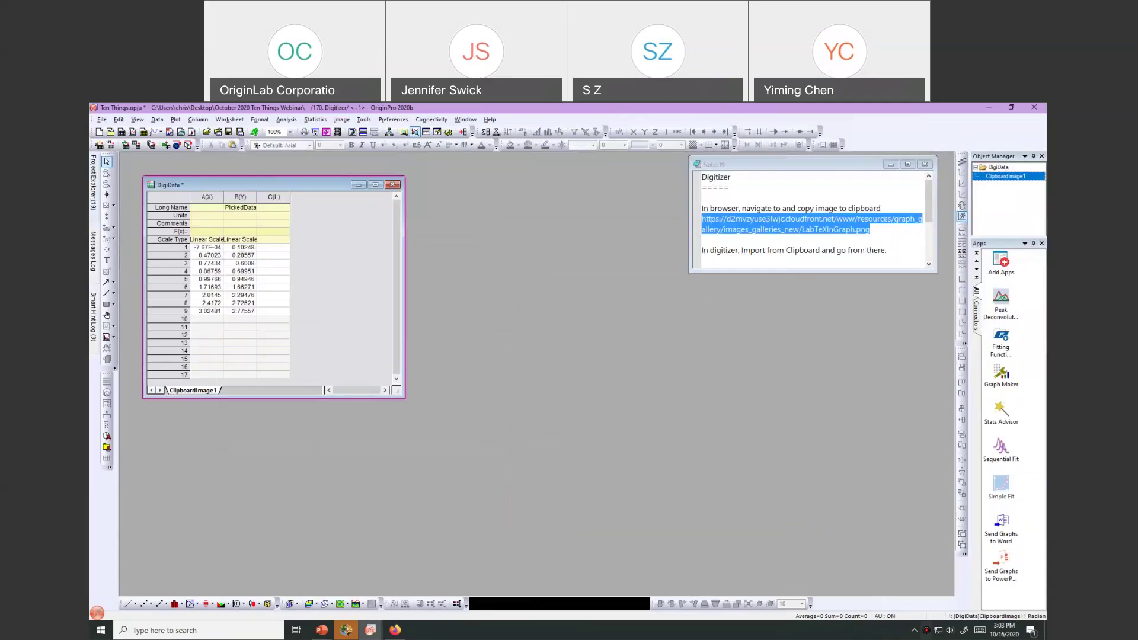
Step: Show the project's folder tree and expand the 100. Copy Paste Operation folder
mouse_move(93, 183)
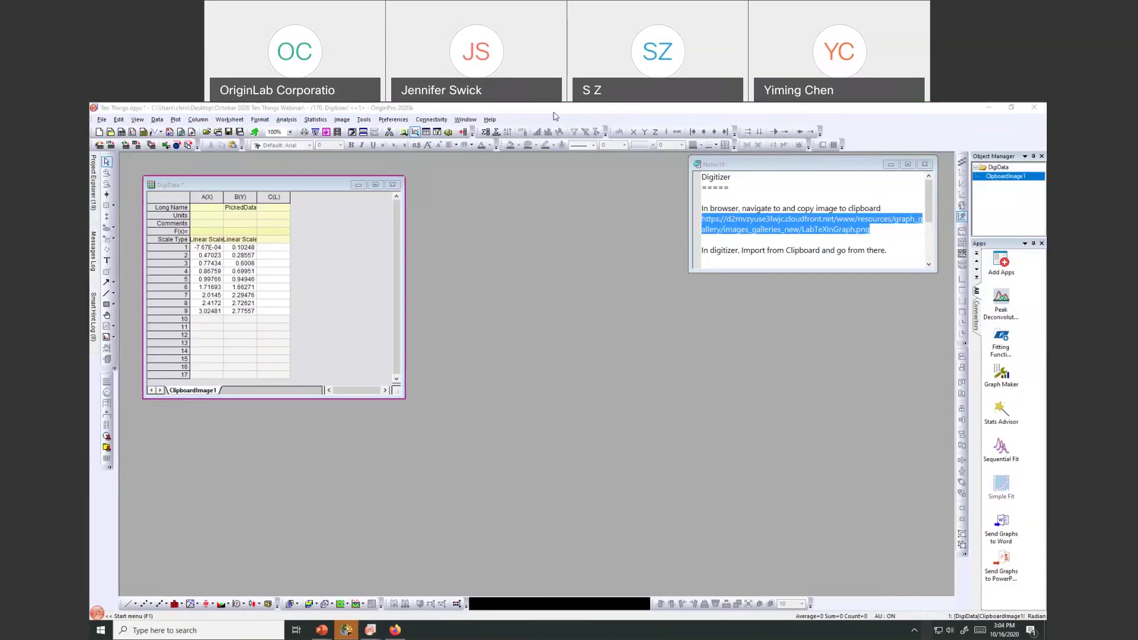
left_click(93, 199)
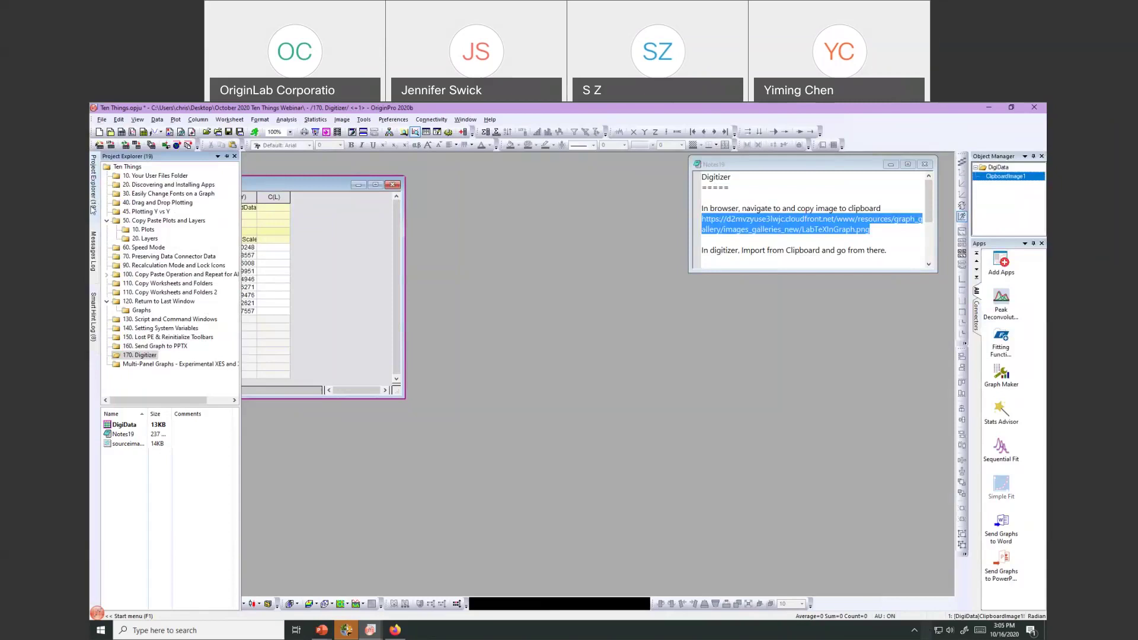
mouse_move(101, 280)
mouse_move(93, 181)
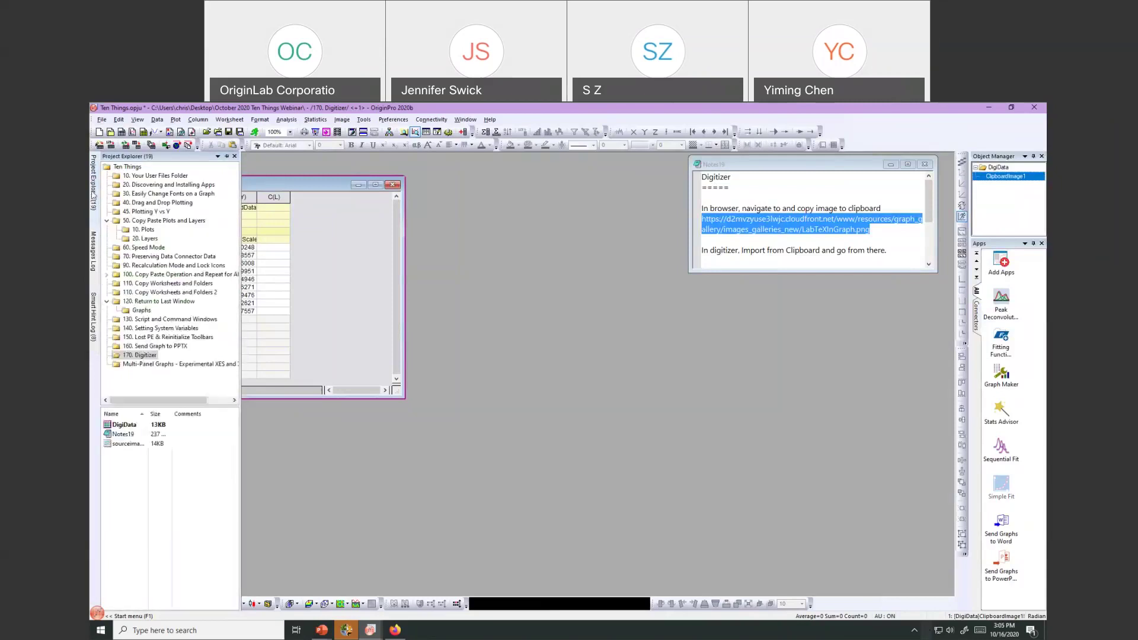
left_click(106, 275)
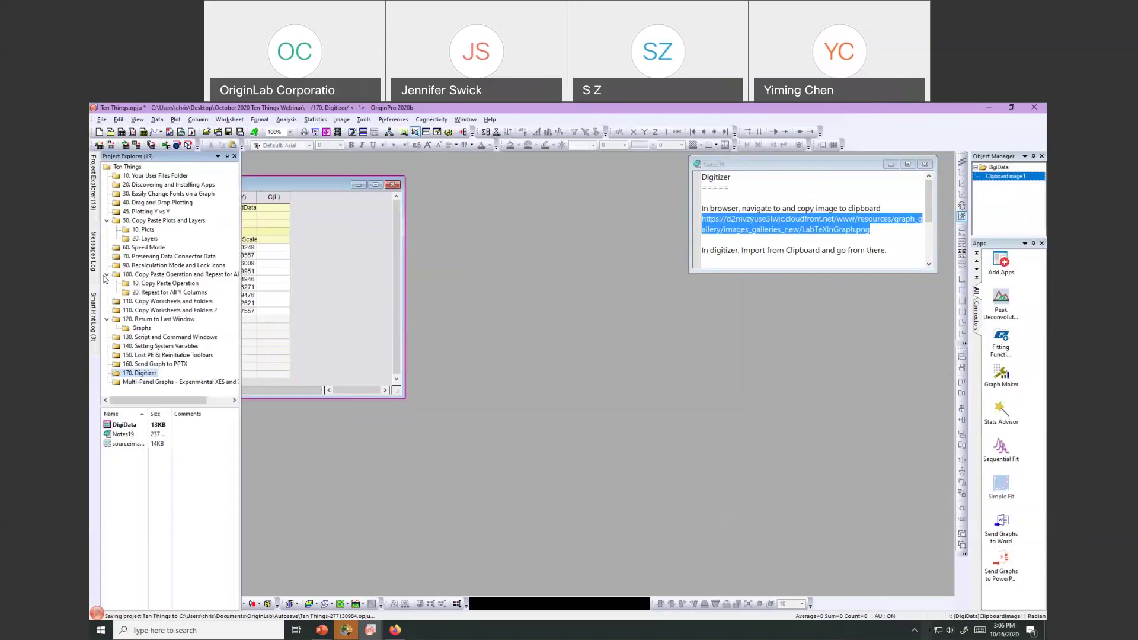
key("XF86AudioLowerVolume")
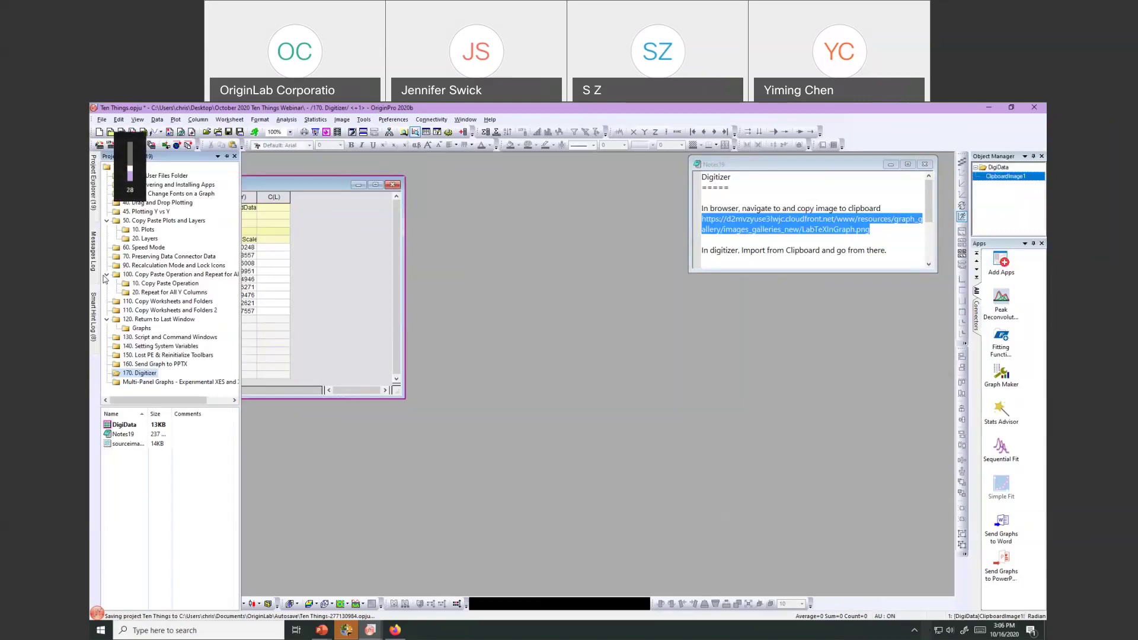
key("XF86AudioMute")
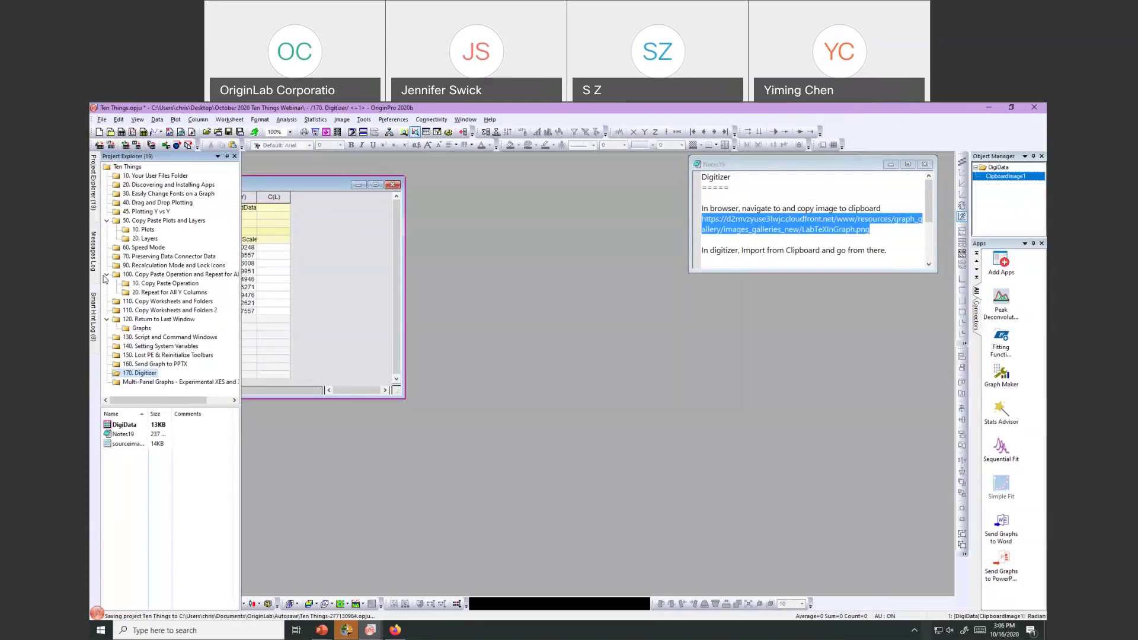
key("XF86AudioMute")
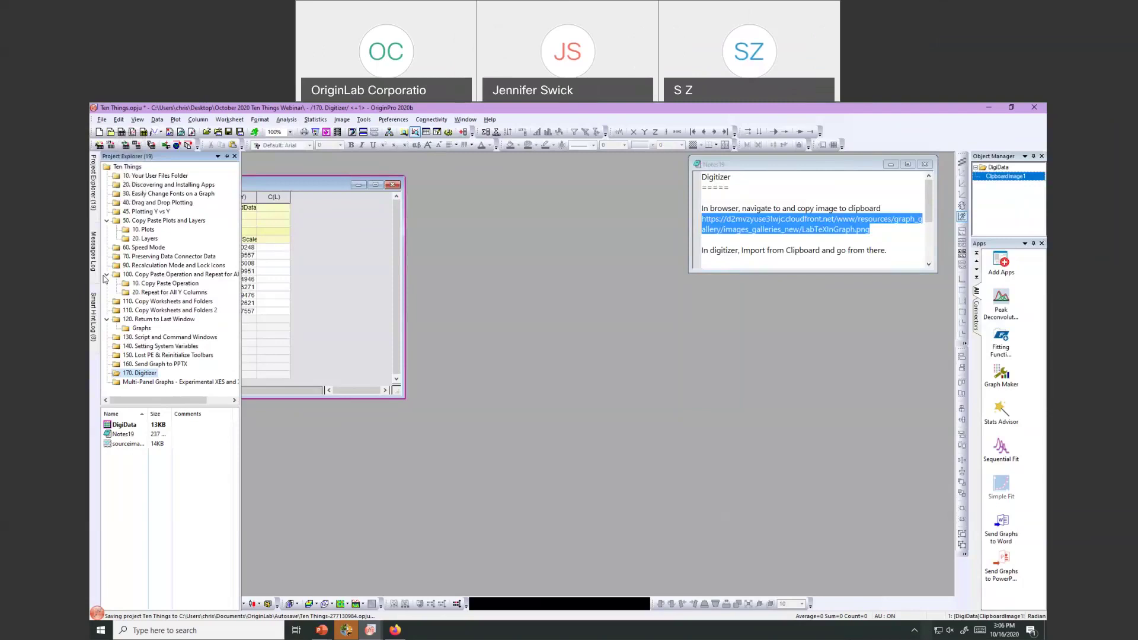
left_click(93, 251)
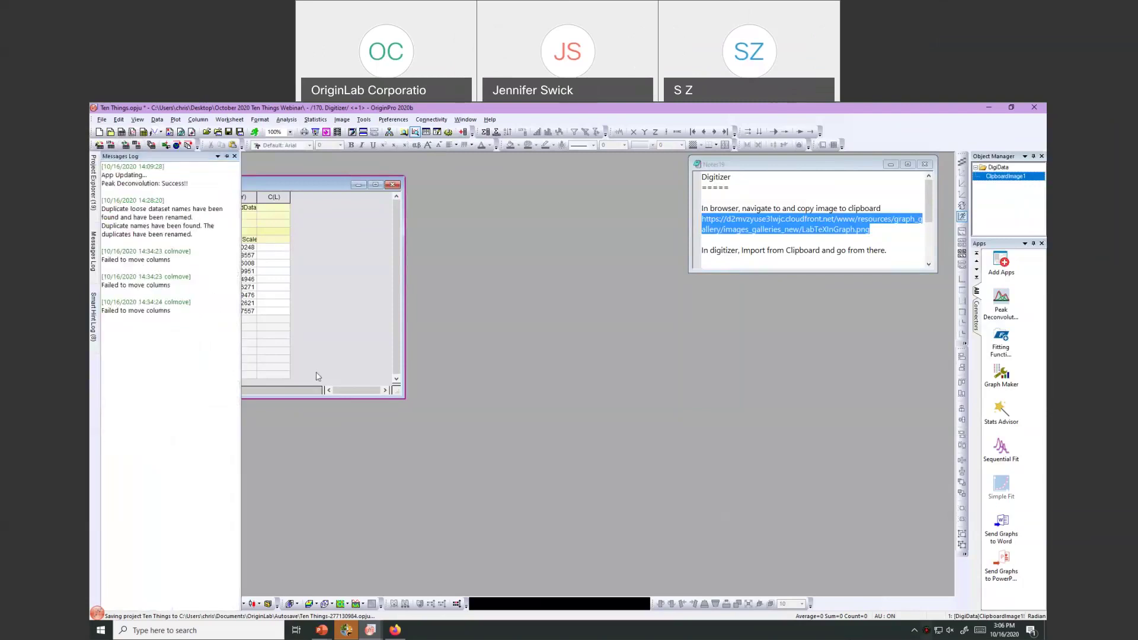